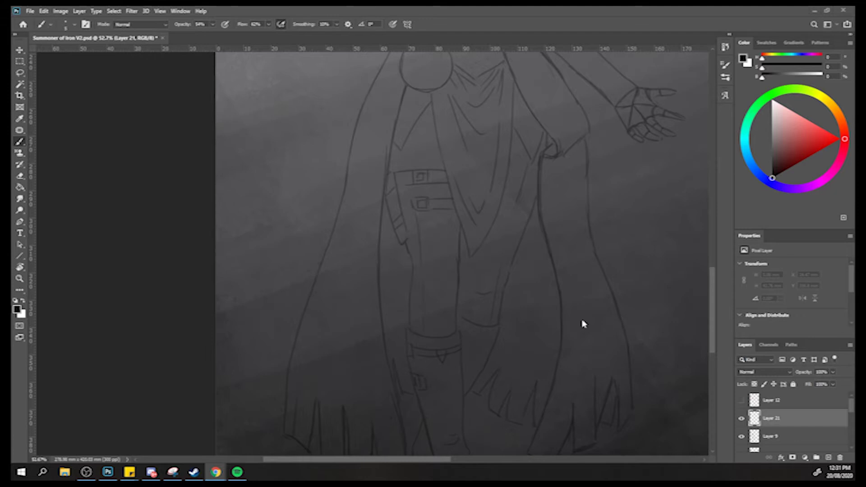
Ink darker jagged fringe lines along the cloak's lower-left hem, redrawing one bad stroke.
{"action": "scroll", "coordinate": [195, 292], "scroll_direction": "down", "scroll_amount": 5}
{"action": "left_click_drag", "start_coordinate": [292, 359], "coordinate": [298, 323]}
{"action": "mouse_move", "coordinate": [294, 360]}
{"action": "left_mouse_down"}
{"action": "mouse_move", "coordinate": [298, 319]}
{"action": "mouse_move", "coordinate": [299, 373]}
{"action": "mouse_move", "coordinate": [290, 357]}
{"action": "mouse_move", "coordinate": [306, 369]}
{"action": "mouse_move", "coordinate": [315, 313]}
{"action": "mouse_move", "coordinate": [323, 374]}
{"action": "left_mouse_up"}
{"action": "key", "text": "ctrl+z"}
{"action": "mouse_move", "coordinate": [317, 321]}
{"action": "left_mouse_down"}
{"action": "mouse_move", "coordinate": [320, 386]}
{"action": "mouse_move", "coordinate": [346, 379]}
{"action": "left_mouse_up"}
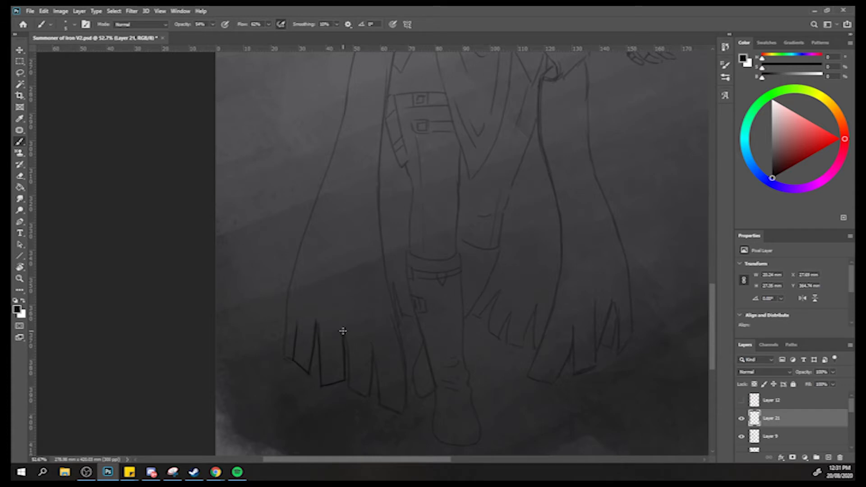
{"action": "mouse_move", "coordinate": [346, 341]}
{"action": "left_mouse_down"}
{"action": "mouse_move", "coordinate": [348, 385]}
{"action": "mouse_move", "coordinate": [368, 397]}
{"action": "left_mouse_up"}
Extend the jagged hem line downward and trace the leg's left edge, undoing a stray stroke.
{"action": "key", "text": "alt+Tab"}
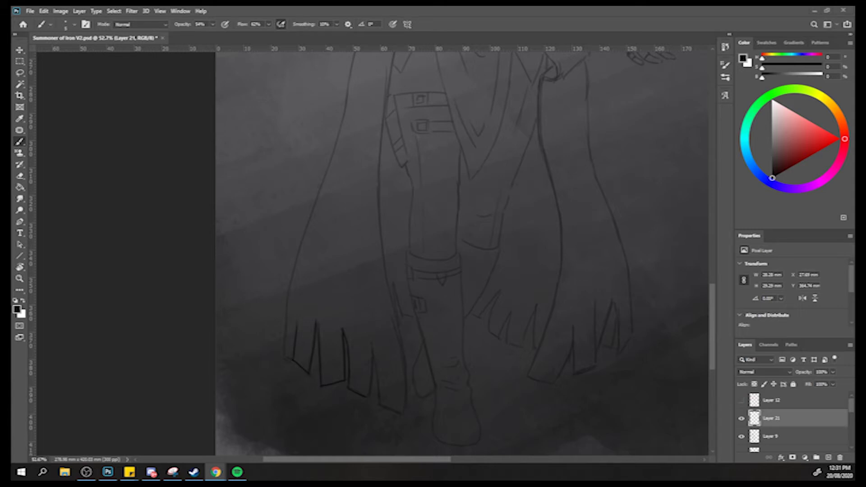
{"action": "left_click", "coordinate": [367, 399]}
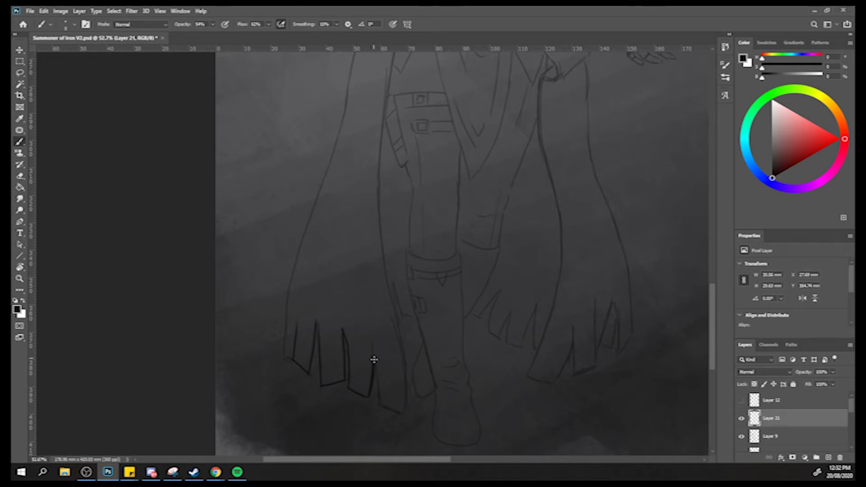
{"action": "mouse_move", "coordinate": [374, 360]}
{"action": "left_mouse_down"}
{"action": "mouse_move", "coordinate": [379, 399]}
{"action": "mouse_move", "coordinate": [402, 412]}
{"action": "left_mouse_up"}
{"action": "left_click_drag", "start_coordinate": [389, 287], "coordinate": [404, 397]}
{"action": "key", "text": "ctrl+z"}
Set brush Opacity and Flow to 100% and darken another jagged hem line at full strength.
{"action": "left_click", "coordinate": [212, 25]}
{"action": "left_click_drag", "start_coordinate": [210, 35], "coordinate": [320, 34]}
{"action": "left_click", "coordinate": [268, 24]}
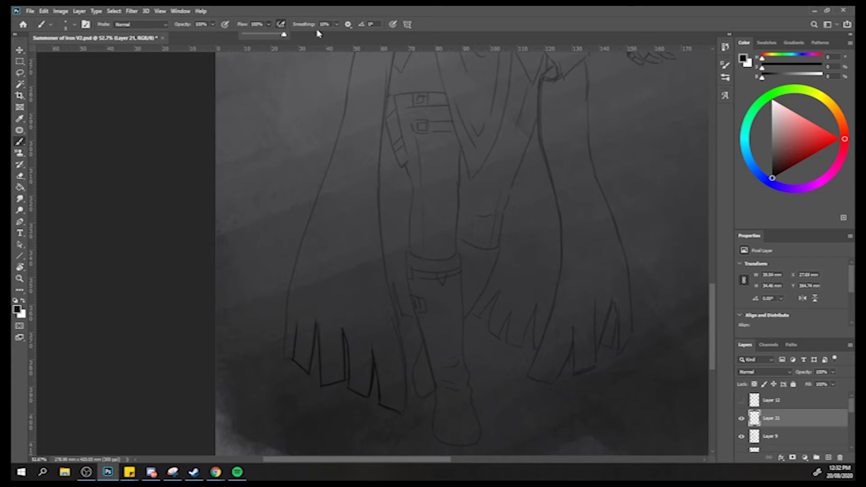
{"action": "left_click_drag", "start_coordinate": [392, 307], "coordinate": [403, 412]}
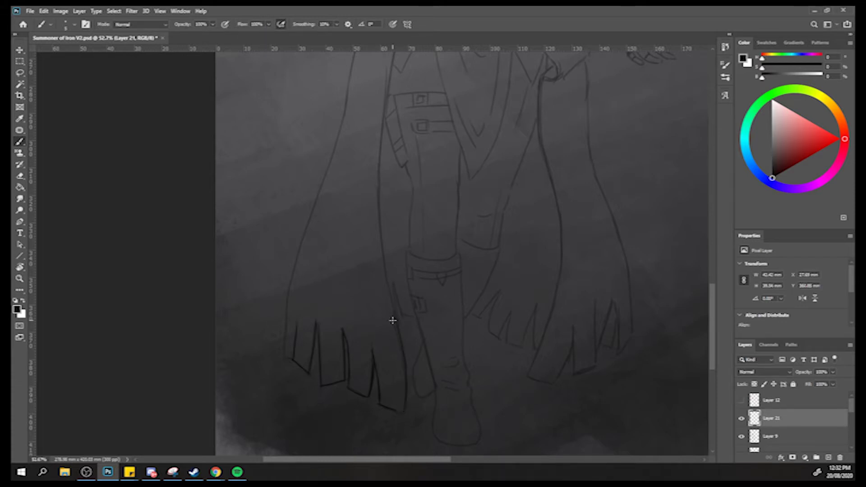
{"action": "left_click", "coordinate": [19, 176]}
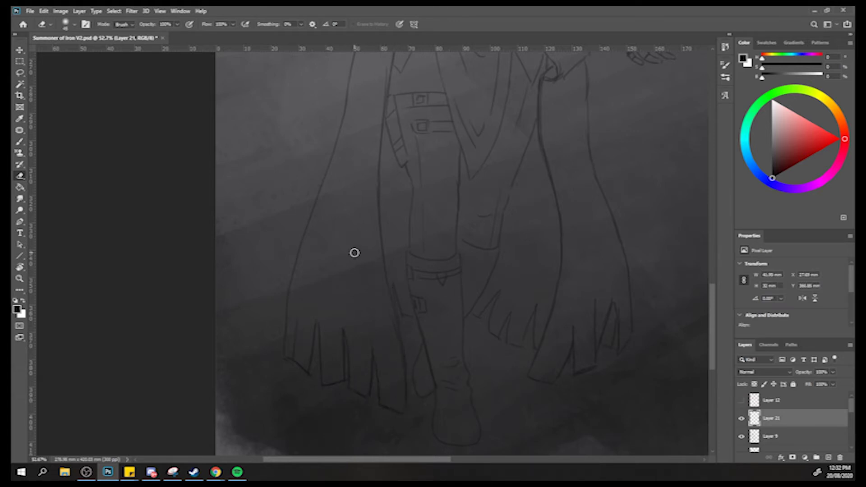
Retrace the lower-left drape's outline of the cloak with dark brush strokes.
{"action": "left_click", "coordinate": [20, 142]}
{"action": "left_click_drag", "start_coordinate": [298, 252], "coordinate": [286, 335]}
{"action": "left_click_drag", "start_coordinate": [292, 276], "coordinate": [286, 356]}
{"action": "mouse_move", "coordinate": [284, 311]}
{"action": "left_mouse_down"}
{"action": "mouse_move", "coordinate": [284, 356]}
{"action": "mouse_move", "coordinate": [291, 359]}
{"action": "mouse_move", "coordinate": [295, 324]}
{"action": "left_mouse_up"}
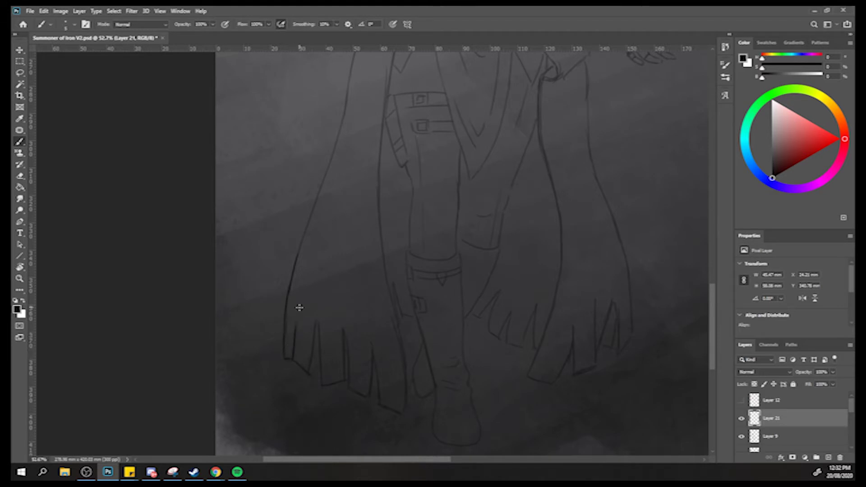
Darken the jagged hem at the cloak's corner and close the drape's right edge.
{"action": "mouse_move", "coordinate": [292, 359]}
{"action": "left_mouse_down"}
{"action": "mouse_move", "coordinate": [310, 379]}
{"action": "mouse_move", "coordinate": [317, 310]}
{"action": "mouse_move", "coordinate": [319, 382]}
{"action": "mouse_move", "coordinate": [347, 381]}
{"action": "mouse_move", "coordinate": [343, 331]}
{"action": "mouse_move", "coordinate": [350, 380]}
{"action": "left_mouse_up"}
{"action": "mouse_move", "coordinate": [348, 386]}
{"action": "left_mouse_down"}
{"action": "mouse_move", "coordinate": [362, 395]}
{"action": "mouse_move", "coordinate": [367, 383]}
{"action": "mouse_move", "coordinate": [367, 396]}
{"action": "mouse_move", "coordinate": [372, 344]}
{"action": "mouse_move", "coordinate": [379, 402]}
{"action": "mouse_move", "coordinate": [403, 398]}
{"action": "mouse_move", "coordinate": [379, 405]}
{"action": "mouse_move", "coordinate": [401, 414]}
{"action": "left_mouse_up"}
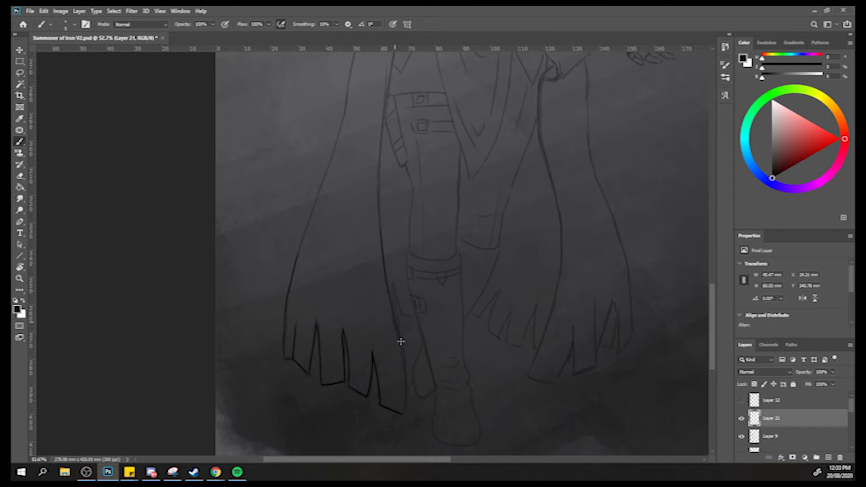
{"action": "left_click_drag", "start_coordinate": [407, 382], "coordinate": [400, 412]}
{"action": "key", "text": "z"}
{"action": "left_click", "coordinate": [332, 191], "text": "alt"}
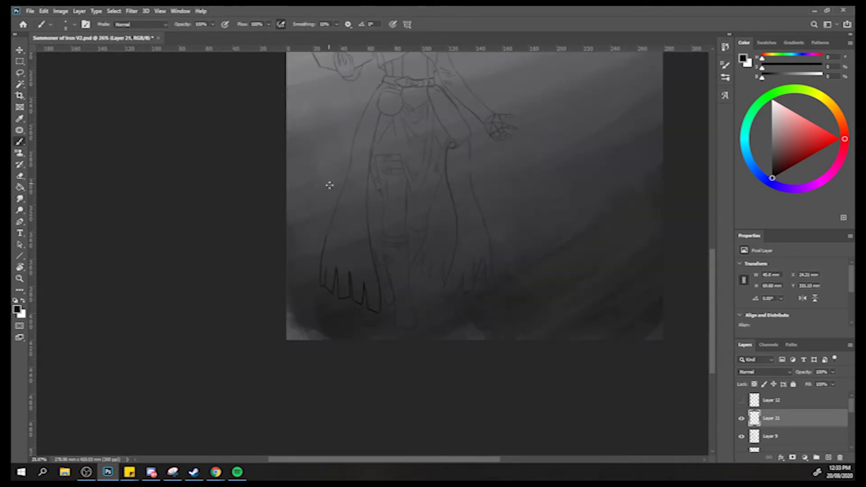
Check the whole figure zoomed out, then zoom back in and ink the cloak's long left edge upward.
{"action": "left_click", "coordinate": [340, 194], "text": "alt"}
{"action": "key", "text": "b"}
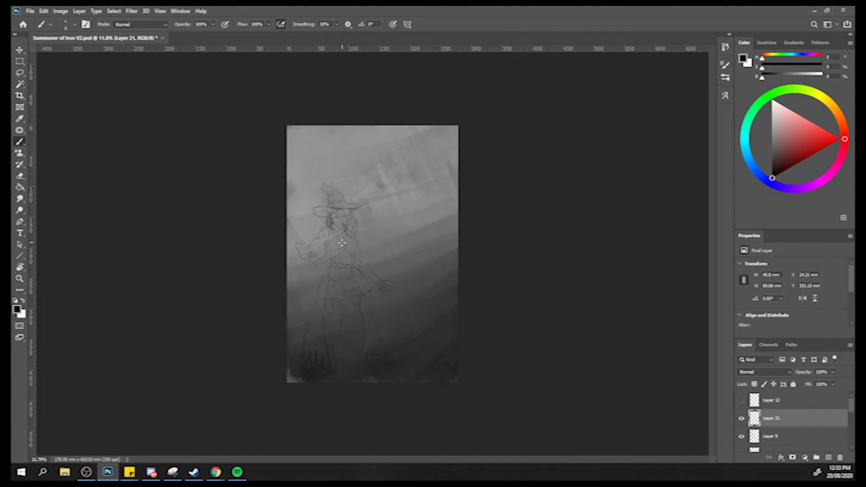
{"action": "key", "text": "ctrl+space"}
{"action": "left_click_drag", "start_coordinate": [303, 330], "coordinate": [336, 294]}
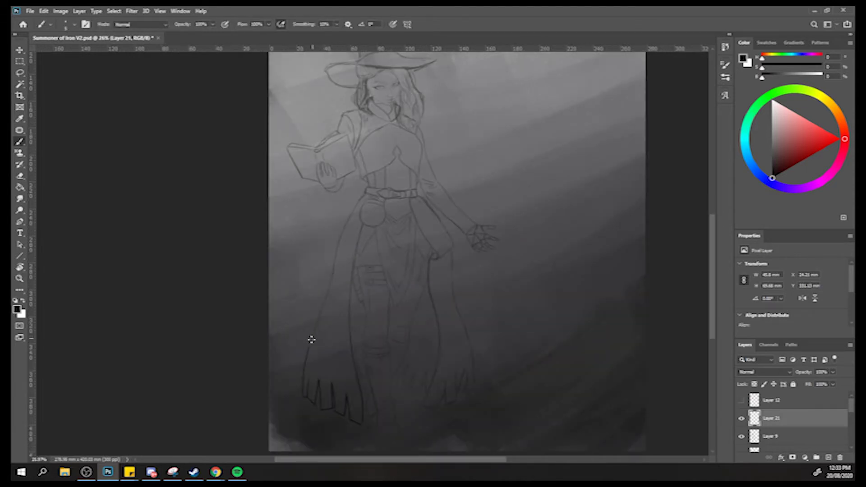
{"action": "left_click_drag", "start_coordinate": [316, 323], "coordinate": [339, 237]}
{"action": "left_click_drag", "start_coordinate": [349, 214], "coordinate": [325, 299]}
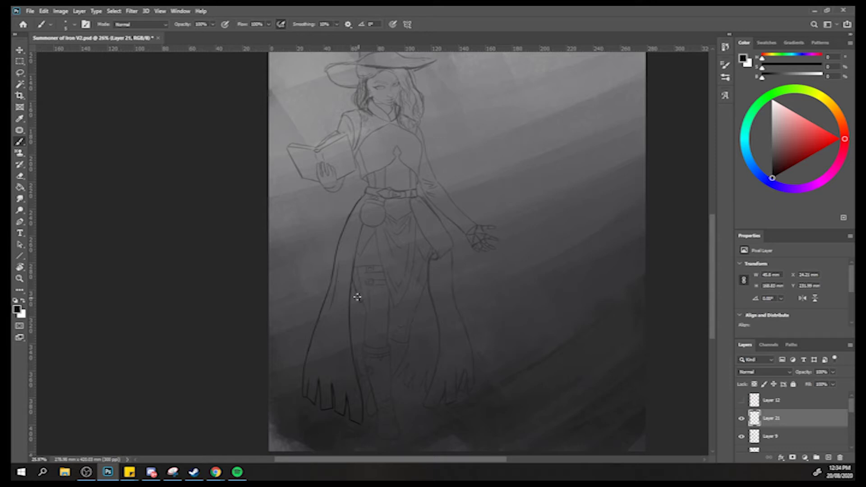
Trace the leg lines, the thigh strap mark, and the leg's right edge joined to the boot-top curve.
{"action": "left_click_drag", "start_coordinate": [353, 273], "coordinate": [362, 300]}
{"action": "mouse_move", "coordinate": [352, 278]}
{"action": "left_mouse_down"}
{"action": "mouse_move", "coordinate": [358, 269]}
{"action": "mouse_move", "coordinate": [363, 301]}
{"action": "left_mouse_up"}
{"action": "left_click_drag", "start_coordinate": [371, 321], "coordinate": [371, 337]}
{"action": "mouse_move", "coordinate": [387, 346]}
{"action": "left_mouse_down"}
{"action": "mouse_move", "coordinate": [381, 282]}
{"action": "mouse_move", "coordinate": [362, 270]}
{"action": "left_mouse_up"}
{"action": "mouse_move", "coordinate": [381, 350]}
{"action": "left_mouse_down"}
{"action": "mouse_move", "coordinate": [388, 346]}
{"action": "mouse_move", "coordinate": [390, 429]}
{"action": "left_mouse_up"}
Draw the boot's buckle details and its base line and curved sole from heel to toe.
{"action": "left_click_drag", "start_coordinate": [370, 373], "coordinate": [371, 374]}
{"action": "left_click_drag", "start_coordinate": [375, 401], "coordinate": [375, 404]}
{"action": "left_click_drag", "start_coordinate": [382, 432], "coordinate": [401, 432]}
{"action": "key", "text": "ctrl+z"}
{"action": "key", "text": "ctrl+z"}
{"action": "left_click_drag", "start_coordinate": [379, 432], "coordinate": [394, 433]}
{"action": "left_click_drag", "start_coordinate": [377, 436], "coordinate": [397, 436]}
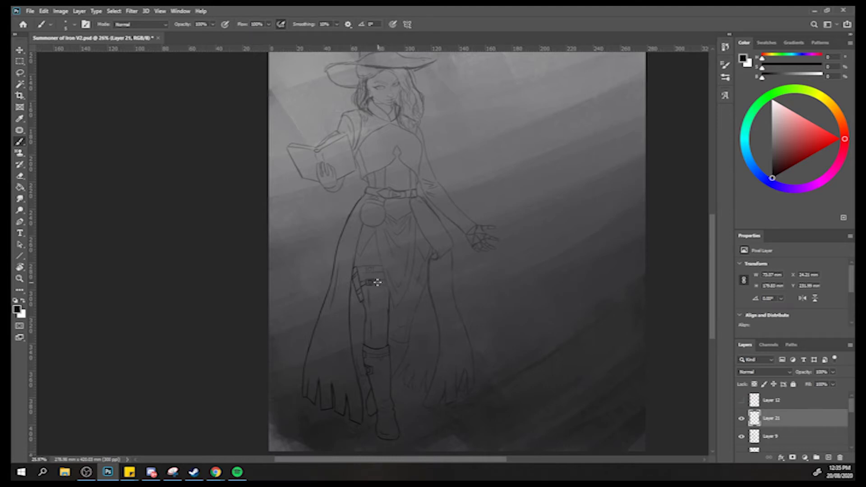
Darken the thigh holster buckle and strap, and add fold lines on the leg and hip.
{"action": "left_click_drag", "start_coordinate": [369, 283], "coordinate": [384, 272]}
{"action": "mouse_move", "coordinate": [388, 338]}
{"action": "left_mouse_down"}
{"action": "mouse_move", "coordinate": [412, 338]}
{"action": "mouse_move", "coordinate": [390, 375]}
{"action": "left_mouse_up"}
{"action": "left_click_drag", "start_coordinate": [406, 342], "coordinate": [425, 262]}
{"action": "left_click_drag", "start_coordinate": [408, 342], "coordinate": [428, 276]}
{"action": "mouse_move", "coordinate": [359, 254]}
{"action": "left_mouse_down"}
{"action": "mouse_move", "coordinate": [375, 220]}
{"action": "mouse_move", "coordinate": [324, 199]}
{"action": "left_mouse_up"}
{"action": "left_click_drag", "start_coordinate": [294, 297], "coordinate": [339, 266]}
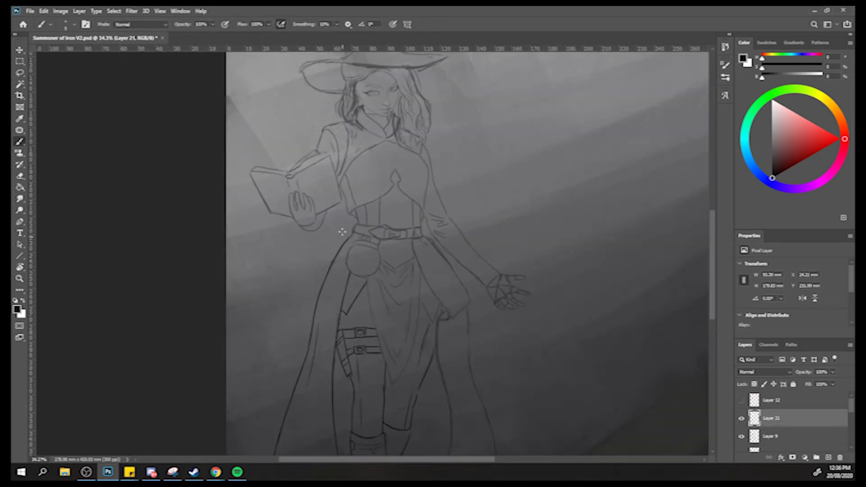
{"action": "key", "text": "r"}
{"action": "mouse_move", "coordinate": [327, 302]}
{"action": "left_mouse_down"}
{"action": "mouse_move", "coordinate": [299, 286]}
{"action": "mouse_move", "coordinate": [309, 303]}
{"action": "mouse_move", "coordinate": [343, 301]}
{"action": "mouse_move", "coordinate": [298, 276]}
{"action": "left_mouse_up"}
{"action": "key", "text": "z"}
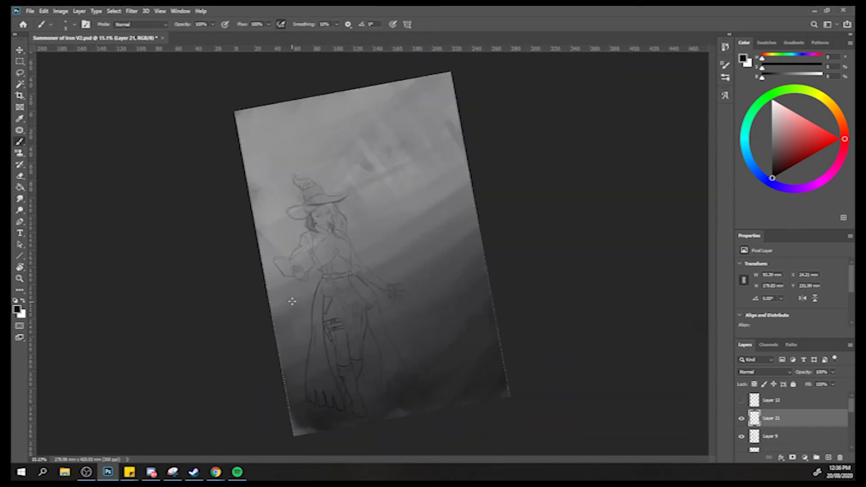
{"action": "key", "text": "r"}
{"action": "left_click", "coordinate": [145, 25]}
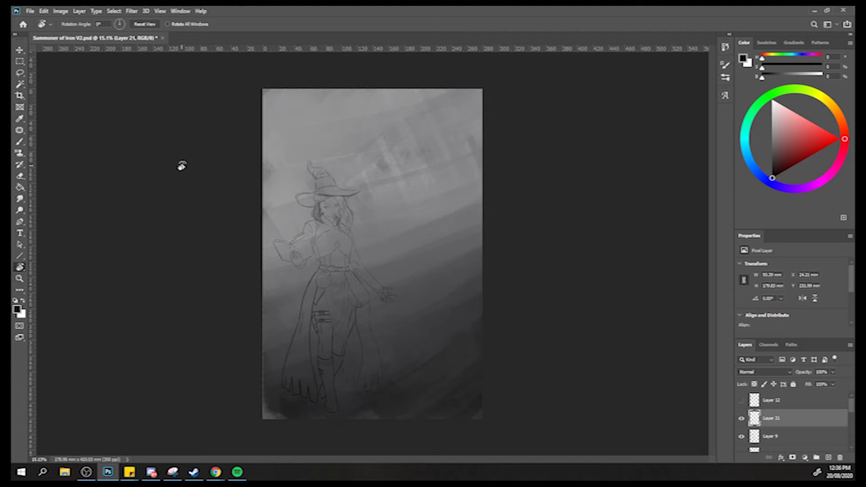
{"action": "key", "text": "ctrl+space"}
{"action": "left_click_drag", "start_coordinate": [314, 306], "coordinate": [334, 296]}
{"action": "key", "text": "b"}
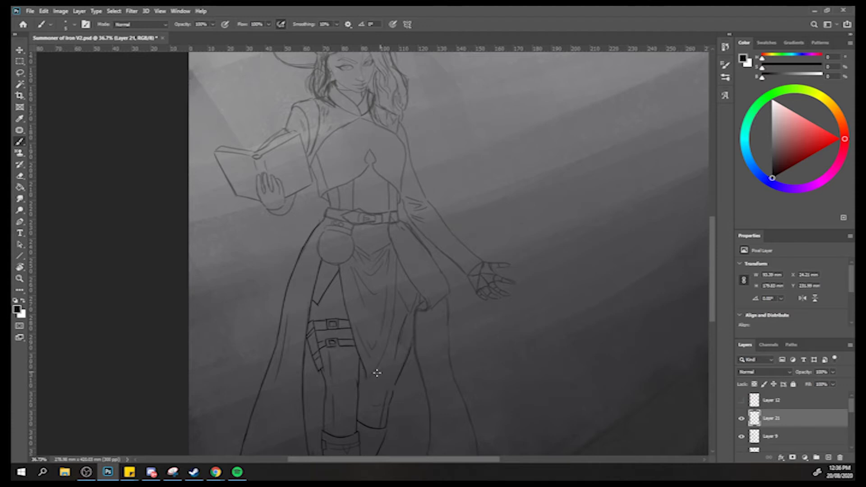
Ink the drape's right edge upward, a V-shaped fold, and a short curved fold line.
{"action": "mouse_move", "coordinate": [366, 380]}
{"action": "left_mouse_down"}
{"action": "mouse_move", "coordinate": [391, 324]}
{"action": "mouse_move", "coordinate": [396, 257]}
{"action": "left_mouse_up"}
{"action": "left_click_drag", "start_coordinate": [375, 341], "coordinate": [386, 289]}
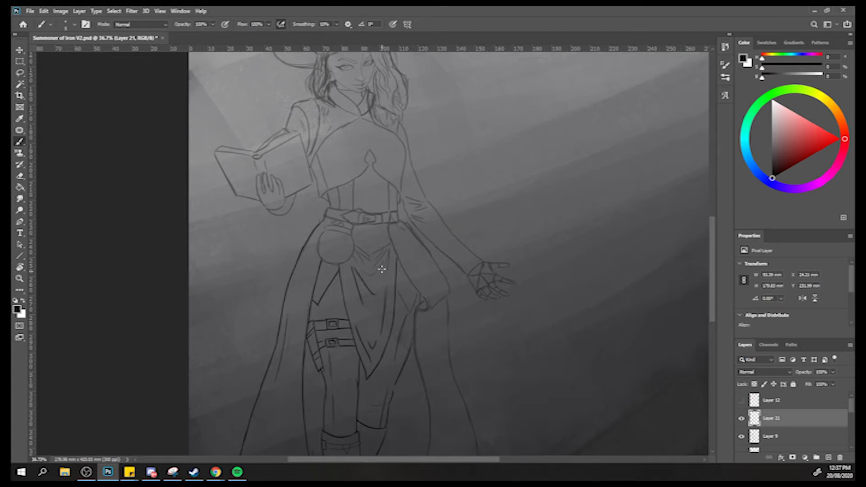
{"action": "mouse_move", "coordinate": [364, 271]}
{"action": "left_mouse_down"}
{"action": "mouse_move", "coordinate": [381, 267]}
{"action": "mouse_move", "coordinate": [381, 253]}
{"action": "left_mouse_up"}
Extend a line from the V fold's tip, then zoom from 12.6% to 24.6% on the witch.
{"action": "left_click_drag", "start_coordinate": [410, 312], "coordinate": [418, 293]}
{"action": "key", "text": "z"}
{"action": "mouse_move", "coordinate": [346, 327]}
{"action": "left_mouse_down"}
{"action": "mouse_move", "coordinate": [303, 319]}
{"action": "mouse_move", "coordinate": [299, 299]}
{"action": "left_mouse_up"}
{"action": "key", "text": "b"}
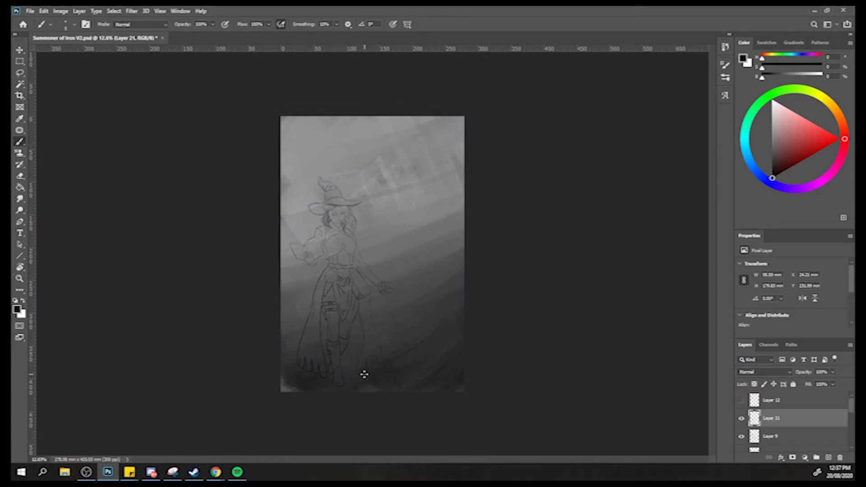
{"action": "key", "text": "z"}
{"action": "left_click_drag", "start_coordinate": [338, 351], "coordinate": [392, 340]}
{"action": "key", "text": "b"}
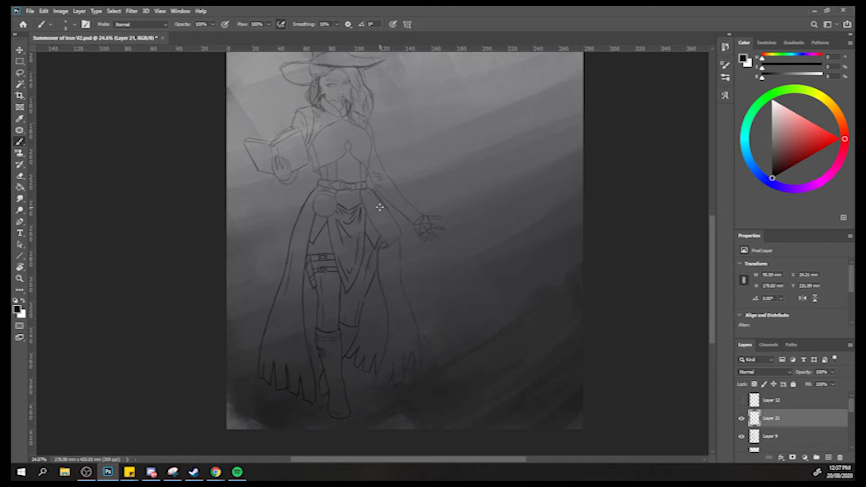
Ink the cloak's right outline and dark hem line, and the skirt's right edge below the belt.
{"action": "left_click_drag", "start_coordinate": [377, 260], "coordinate": [377, 375]}
{"action": "mouse_move", "coordinate": [378, 371]}
{"action": "left_mouse_down"}
{"action": "mouse_move", "coordinate": [387, 389]}
{"action": "mouse_move", "coordinate": [392, 362]}
{"action": "mouse_move", "coordinate": [393, 385]}
{"action": "mouse_move", "coordinate": [407, 379]}
{"action": "mouse_move", "coordinate": [403, 339]}
{"action": "mouse_move", "coordinate": [403, 376]}
{"action": "mouse_move", "coordinate": [411, 350]}
{"action": "mouse_move", "coordinate": [410, 371]}
{"action": "left_mouse_up"}
{"action": "left_click_drag", "start_coordinate": [410, 305], "coordinate": [418, 370]}
{"action": "left_click_drag", "start_coordinate": [383, 247], "coordinate": [389, 245]}
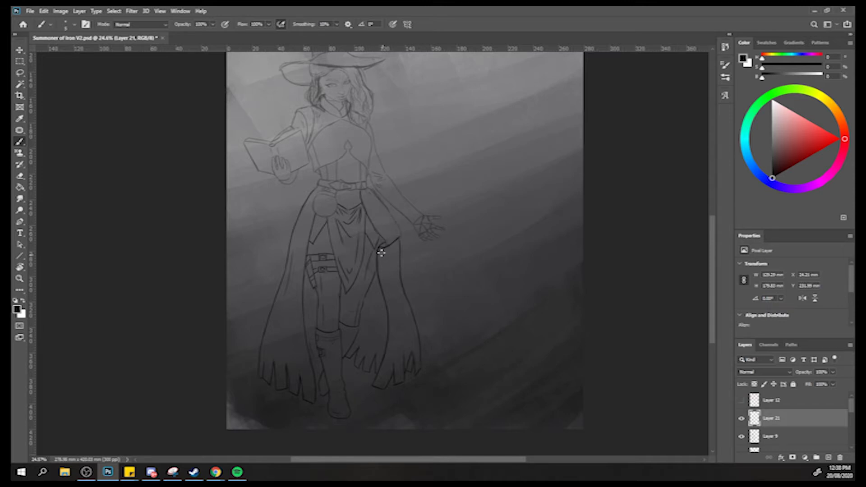
{"action": "mouse_move", "coordinate": [367, 187]}
{"action": "left_mouse_down"}
{"action": "mouse_move", "coordinate": [394, 217]}
{"action": "mouse_move", "coordinate": [391, 240]}
{"action": "mouse_move", "coordinate": [388, 217]}
{"action": "left_mouse_up"}
Trace the hip pouch circle, belt end, waist lines, left boot cuff and corset under-bust line.
{"action": "mouse_move", "coordinate": [313, 211]}
{"action": "left_mouse_down"}
{"action": "mouse_move", "coordinate": [334, 215]}
{"action": "mouse_move", "coordinate": [332, 196]}
{"action": "left_mouse_up"}
{"action": "left_click_drag", "start_coordinate": [323, 189], "coordinate": [327, 190]}
{"action": "left_click_drag", "start_coordinate": [319, 181], "coordinate": [317, 188]}
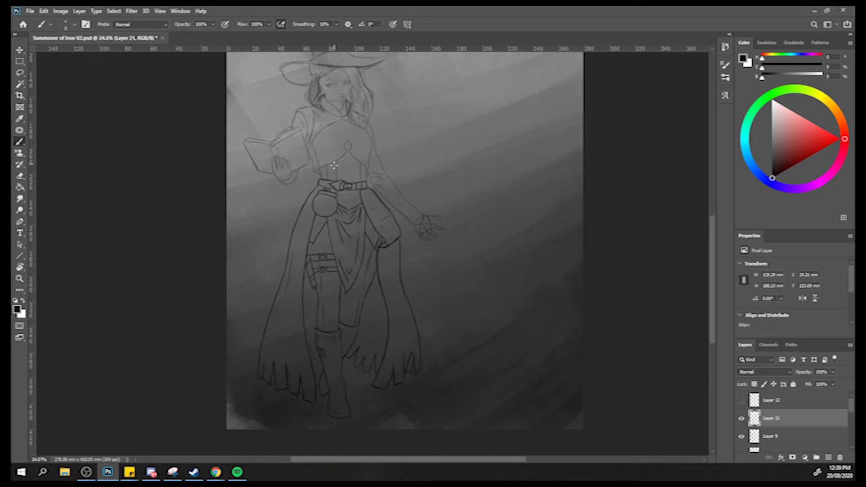
{"action": "mouse_move", "coordinate": [337, 161]}
{"action": "left_mouse_down"}
{"action": "mouse_move", "coordinate": [336, 181]}
{"action": "mouse_move", "coordinate": [321, 179]}
{"action": "left_mouse_up"}
{"action": "mouse_move", "coordinate": [329, 333]}
{"action": "left_mouse_down"}
{"action": "mouse_move", "coordinate": [317, 336]}
{"action": "mouse_move", "coordinate": [344, 334]}
{"action": "mouse_move", "coordinate": [321, 340]}
{"action": "left_mouse_up"}
{"action": "left_click_drag", "start_coordinate": [316, 170], "coordinate": [343, 155]}
Redraw the corset's under-bust line, ink the bodice peak, and trace the cape's shoulder to the collar.
{"action": "key", "text": "ctrl+z"}
{"action": "mouse_move", "coordinate": [315, 172]}
{"action": "left_mouse_down"}
{"action": "mouse_move", "coordinate": [353, 137]}
{"action": "mouse_move", "coordinate": [366, 169]}
{"action": "left_mouse_up"}
{"action": "mouse_move", "coordinate": [342, 155]}
{"action": "left_mouse_down"}
{"action": "mouse_move", "coordinate": [348, 140]}
{"action": "mouse_move", "coordinate": [348, 150]}
{"action": "left_mouse_up"}
{"action": "left_click_drag", "start_coordinate": [309, 150], "coordinate": [327, 127]}
{"action": "key", "text": "ctrl+z"}
{"action": "key", "text": "ctrl+z"}
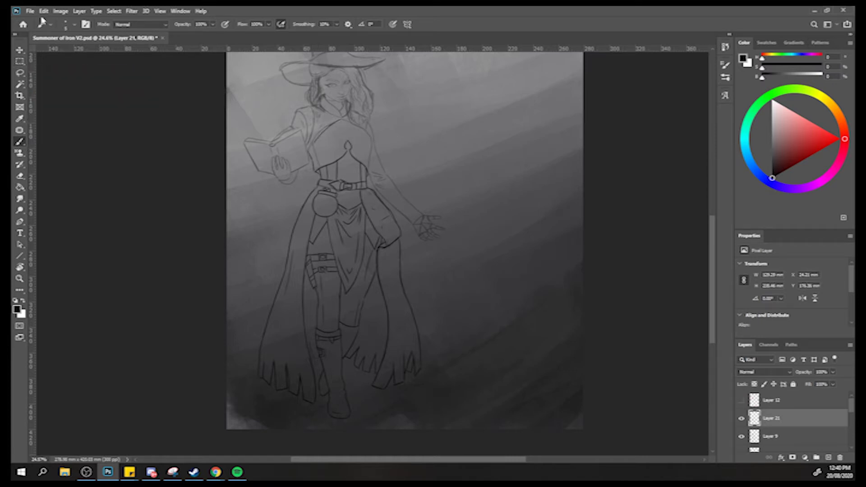
{"action": "mouse_move", "coordinate": [311, 142]}
{"action": "left_mouse_down"}
{"action": "mouse_move", "coordinate": [334, 117]}
{"action": "mouse_move", "coordinate": [366, 131]}
{"action": "left_mouse_up"}
Zoom closer and ink the sleeve, shoulder top, hair beside the cheek, collar line and hair-to-shoulder edge.
{"action": "key", "text": "ctrl+space"}
{"action": "left_click_drag", "start_coordinate": [284, 111], "coordinate": [312, 115]}
{"action": "mouse_move", "coordinate": [314, 152]}
{"action": "left_mouse_down"}
{"action": "mouse_move", "coordinate": [311, 113]}
{"action": "mouse_move", "coordinate": [327, 132]}
{"action": "left_mouse_up"}
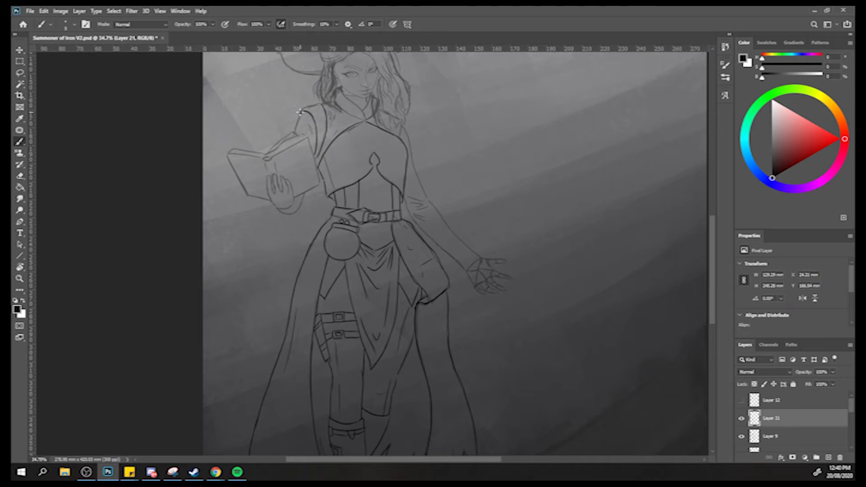
{"action": "mouse_move", "coordinate": [300, 110]}
{"action": "left_mouse_down"}
{"action": "mouse_move", "coordinate": [323, 101]}
{"action": "mouse_move", "coordinate": [298, 121]}
{"action": "mouse_move", "coordinate": [300, 112]}
{"action": "mouse_move", "coordinate": [294, 132]}
{"action": "mouse_move", "coordinate": [311, 135]}
{"action": "left_mouse_up"}
{"action": "left_click_drag", "start_coordinate": [338, 90], "coordinate": [351, 102]}
{"action": "left_click_drag", "start_coordinate": [344, 110], "coordinate": [363, 118]}
{"action": "left_click_drag", "start_coordinate": [401, 126], "coordinate": [423, 187]}
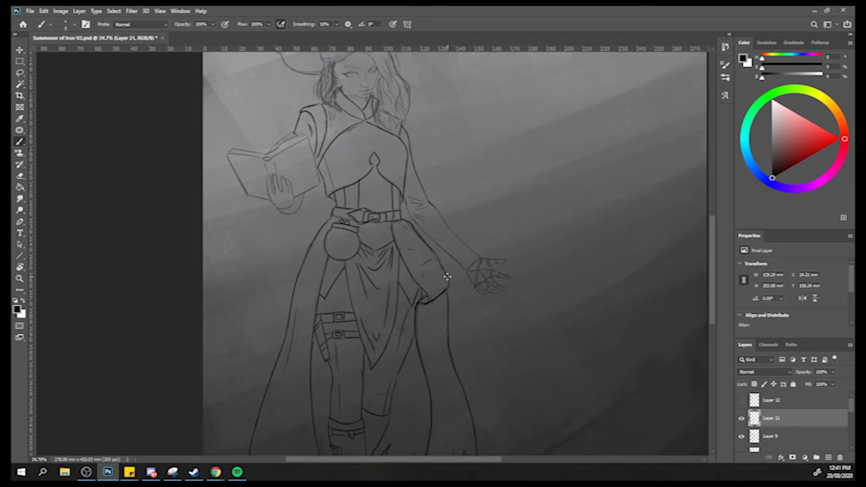
Retrace the torso's left outline and ink the arm outline across the wrist to the fingers.
{"action": "left_click_drag", "start_coordinate": [325, 157], "coordinate": [332, 194]}
{"action": "mouse_move", "coordinate": [409, 202]}
{"action": "left_mouse_down"}
{"action": "mouse_move", "coordinate": [430, 204]}
{"action": "mouse_move", "coordinate": [409, 197]}
{"action": "mouse_move", "coordinate": [428, 201]}
{"action": "mouse_move", "coordinate": [422, 219]}
{"action": "left_mouse_up"}
{"action": "mouse_move", "coordinate": [477, 254]}
{"action": "left_mouse_down"}
{"action": "mouse_move", "coordinate": [490, 265]}
{"action": "mouse_move", "coordinate": [507, 260]}
{"action": "mouse_move", "coordinate": [496, 263]}
{"action": "left_mouse_up"}
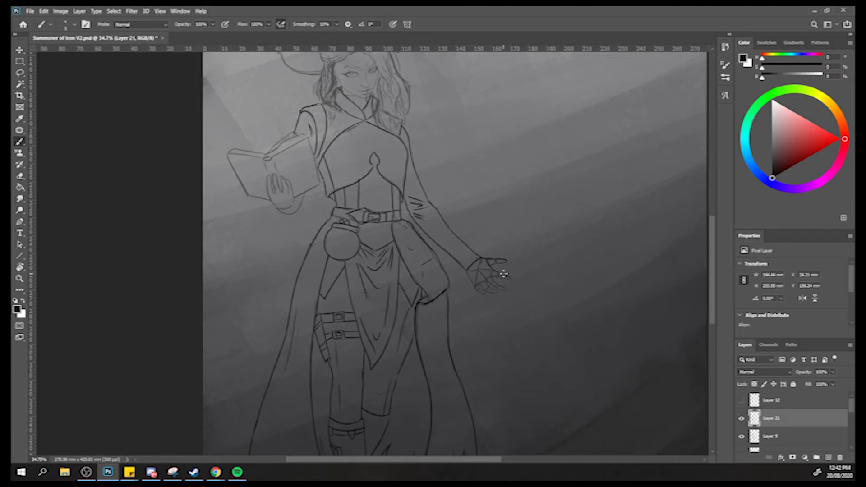
{"action": "left_click_drag", "start_coordinate": [512, 278], "coordinate": [495, 276]}
Ink darker lines along the book-holding hand's lower edge and the cuff line beside it.
{"action": "mouse_move", "coordinate": [276, 211]}
{"action": "left_mouse_down"}
{"action": "mouse_move", "coordinate": [303, 200]}
{"action": "mouse_move", "coordinate": [298, 209]}
{"action": "mouse_move", "coordinate": [303, 193]}
{"action": "left_mouse_up"}
{"action": "left_click_drag", "start_coordinate": [298, 209], "coordinate": [305, 193]}
{"action": "left_click_drag", "start_coordinate": [276, 208], "coordinate": [291, 200]}
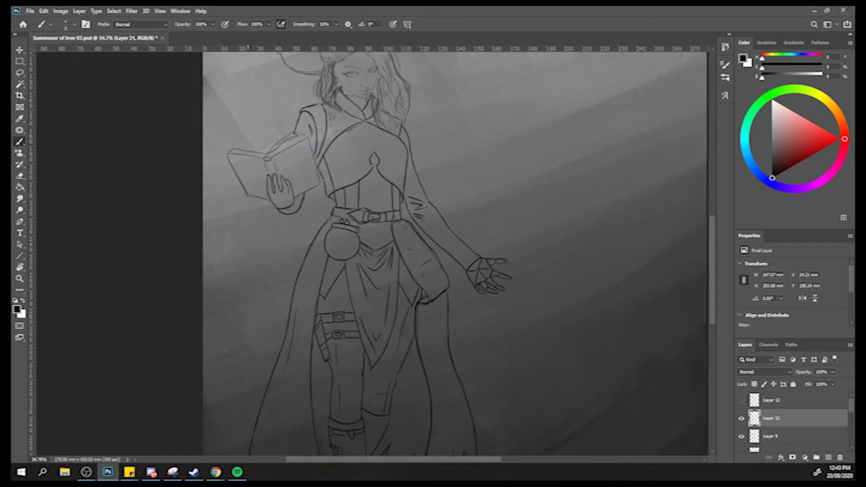
Zoom out to the whole canvas, mirror it horizontally, then zoom in on the book and hand.
{"action": "key", "text": "ctrl+space"}
{"action": "left_click_drag", "start_coordinate": [280, 206], "coordinate": [234, 195]}
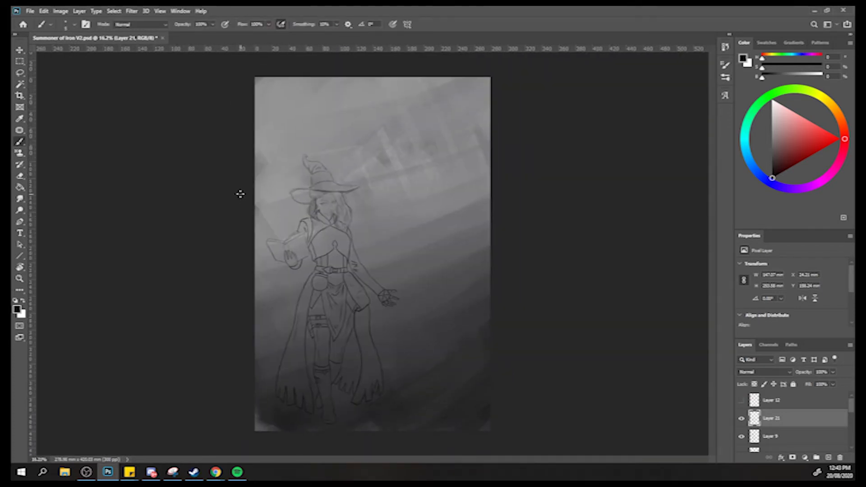
{"action": "key", "text": "ctrl+alt+h"}
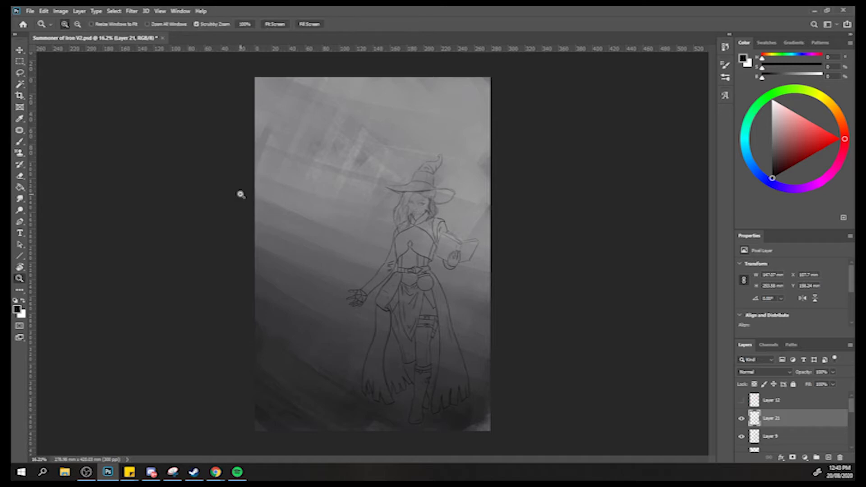
{"action": "left_click_drag", "start_coordinate": [443, 261], "coordinate": [472, 262]}
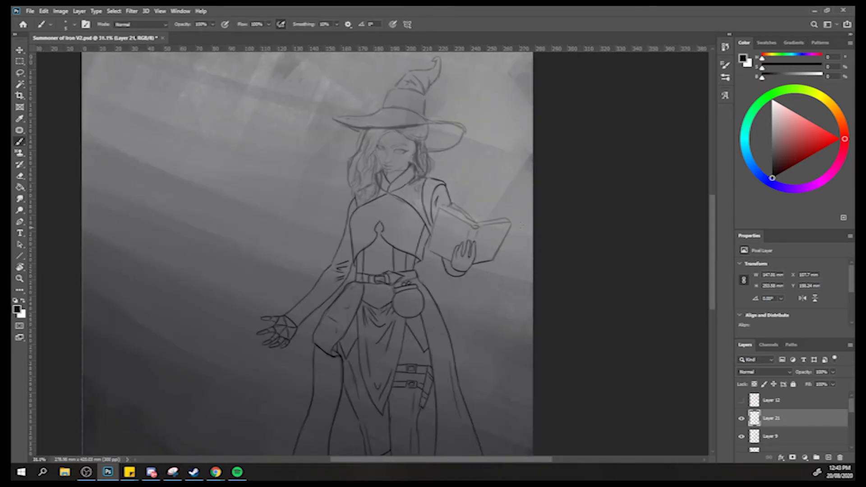
Ink the book's right and top edges, undoing a stray dab on the spine.
{"action": "left_click_drag", "start_coordinate": [510, 223], "coordinate": [494, 256]}
{"action": "left_click_drag", "start_coordinate": [481, 225], "coordinate": [507, 224]}
{"action": "left_click_drag", "start_coordinate": [477, 226], "coordinate": [474, 226]}
{"action": "key", "text": "ctrl+z"}
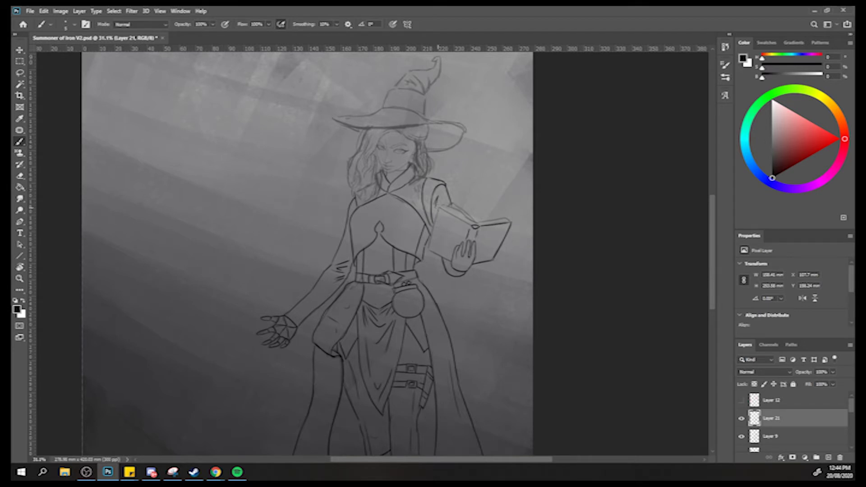
Draw straight lines down the book's left edge and along the left page's top.
{"action": "key", "text": "shift"}
{"action": "left_click", "coordinate": [428, 249], "text": "shift"}
{"action": "key", "text": "shift"}
{"action": "left_click", "coordinate": [440, 209], "text": "shift"}
{"action": "key", "text": "shift"}
Ink the sleeve edge and the book's top edge from the sleeve to the spine.
{"action": "left_click_drag", "start_coordinate": [451, 204], "coordinate": [466, 213]}
{"action": "left_click_drag", "start_coordinate": [441, 204], "coordinate": [458, 210]}
{"action": "left_click_drag", "start_coordinate": [457, 210], "coordinate": [475, 222]}
{"action": "scroll", "coordinate": [429, 261], "scroll_direction": "down", "scroll_amount": 3}
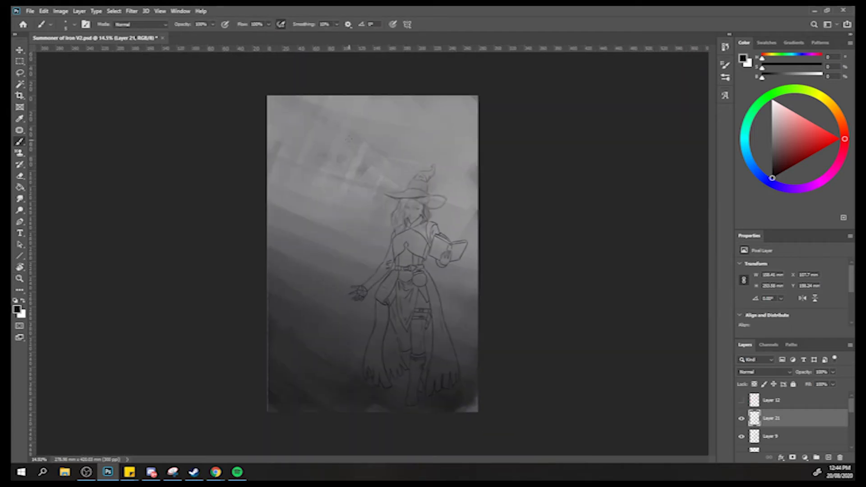
Zoom in on the hat and ink the brim's upper edge from tip to tip, redoing one stroke.
{"action": "key", "text": "ctrl+space"}
{"action": "left_click_drag", "start_coordinate": [409, 331], "coordinate": [435, 325]}
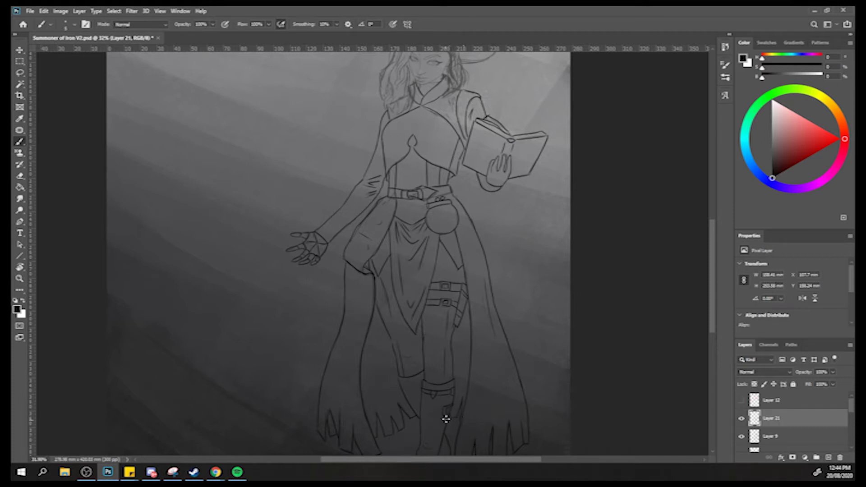
{"action": "key", "text": "ctrl+space"}
{"action": "left_click_drag", "start_coordinate": [463, 179], "coordinate": [404, 150]}
{"action": "key", "text": "ctrl+space"}
{"action": "mouse_move", "coordinate": [393, 212]}
{"action": "left_mouse_down"}
{"action": "mouse_move", "coordinate": [454, 187]}
{"action": "mouse_move", "coordinate": [497, 192]}
{"action": "left_mouse_up"}
{"action": "key", "text": "b"}
{"action": "left_click_drag", "start_coordinate": [373, 188], "coordinate": [496, 196]}
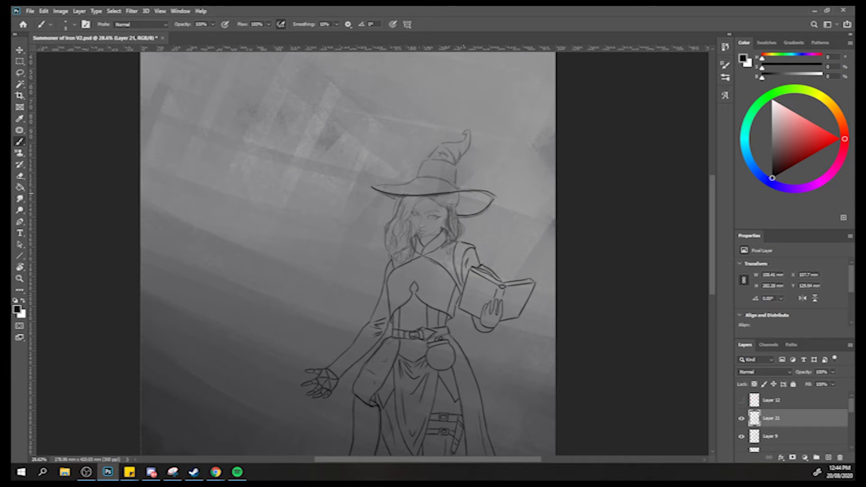
{"action": "key", "text": "ctrl+z"}
{"action": "left_click_drag", "start_coordinate": [373, 188], "coordinate": [494, 198]}
{"action": "mouse_move", "coordinate": [370, 185]}
{"action": "left_mouse_down"}
{"action": "mouse_move", "coordinate": [426, 177]}
{"action": "mouse_move", "coordinate": [456, 184]}
{"action": "left_mouse_up"}
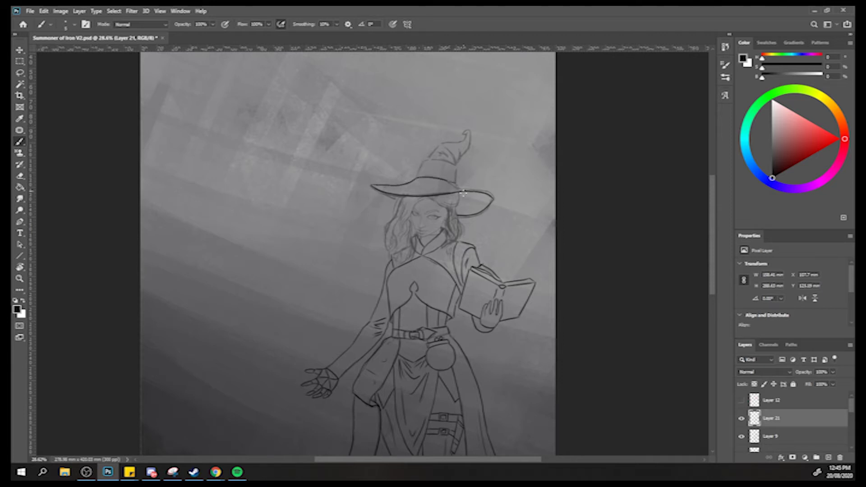
{"action": "left_click_drag", "start_coordinate": [444, 181], "coordinate": [495, 198]}
Ink the crown's left side, top edge and the crease rising toward the hat tip.
{"action": "left_click_drag", "start_coordinate": [417, 179], "coordinate": [423, 161]}
{"action": "mouse_move", "coordinate": [421, 161]}
{"action": "left_mouse_down"}
{"action": "mouse_move", "coordinate": [458, 162]}
{"action": "mouse_move", "coordinate": [444, 161]}
{"action": "left_mouse_up"}
{"action": "left_click_drag", "start_coordinate": [456, 164], "coordinate": [449, 148]}
{"action": "left_click_drag", "start_coordinate": [427, 157], "coordinate": [467, 130]}
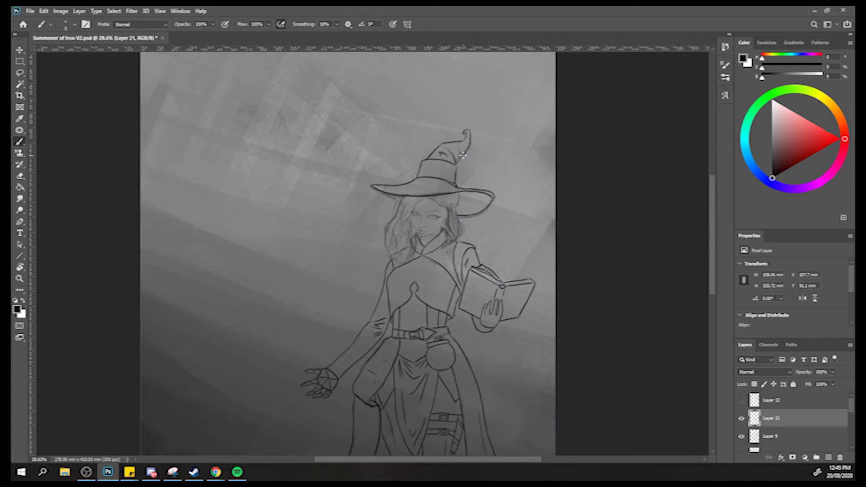
Ink the hat cone's right edge, then the hair strands below the brim and down the face.
{"action": "left_click_drag", "start_coordinate": [456, 163], "coordinate": [464, 150]}
{"action": "key", "text": "alt+Tab"}
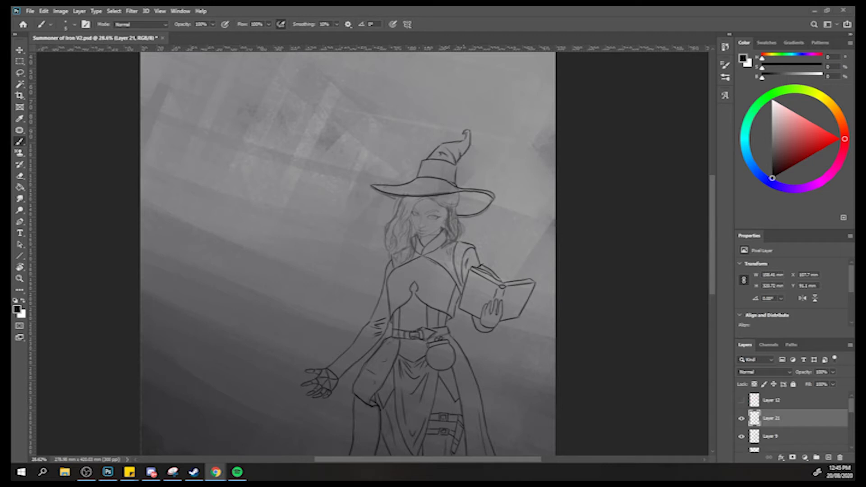
{"action": "left_click", "coordinate": [401, 203]}
{"action": "mouse_move", "coordinate": [401, 197]}
{"action": "left_mouse_down"}
{"action": "mouse_move", "coordinate": [385, 228]}
{"action": "mouse_move", "coordinate": [408, 194]}
{"action": "mouse_move", "coordinate": [385, 227]}
{"action": "mouse_move", "coordinate": [381, 257]}
{"action": "mouse_move", "coordinate": [388, 233]}
{"action": "mouse_move", "coordinate": [389, 259]}
{"action": "mouse_move", "coordinate": [395, 238]}
{"action": "mouse_move", "coordinate": [392, 256]}
{"action": "left_mouse_up"}
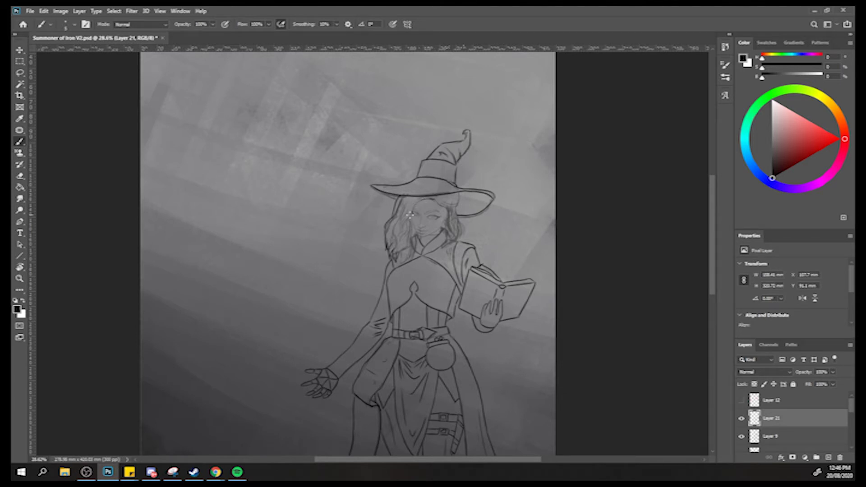
{"action": "left_click_drag", "start_coordinate": [424, 200], "coordinate": [406, 221]}
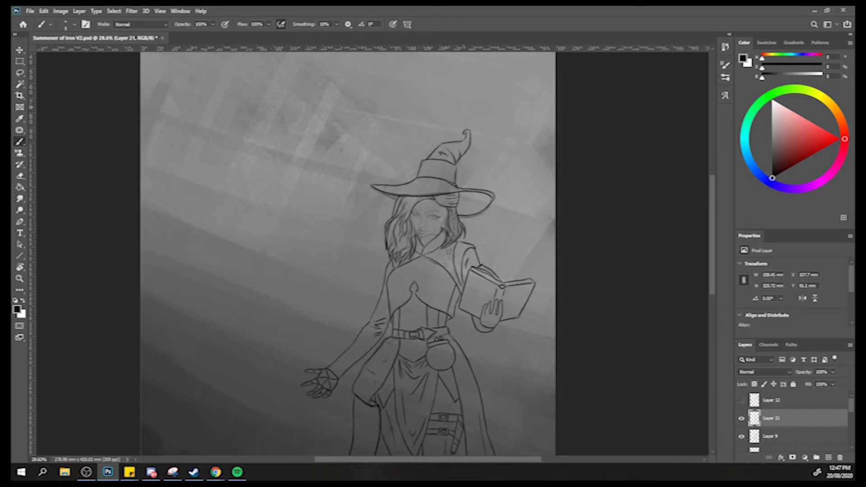
Zoom in close on the face and add inner-ear detail beside the hair.
{"action": "key", "text": "ctrl+space"}
{"action": "left_click_drag", "start_coordinate": [443, 219], "coordinate": [536, 211]}
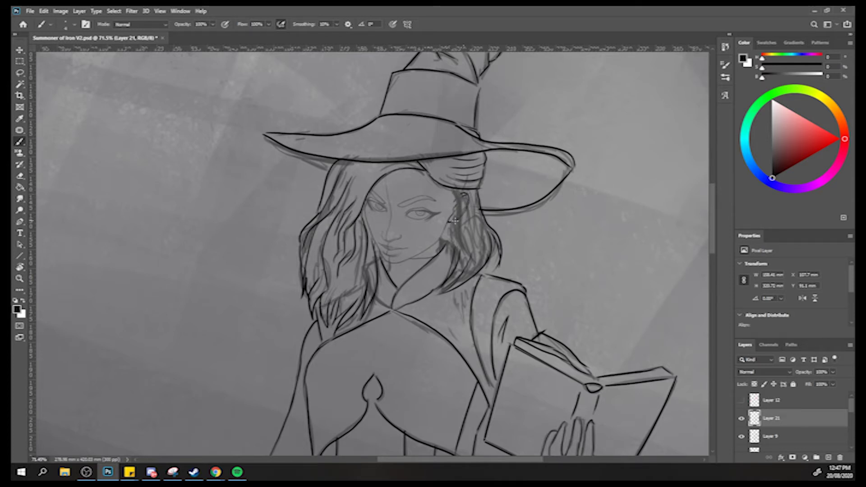
{"action": "left_click_drag", "start_coordinate": [463, 197], "coordinate": [459, 201]}
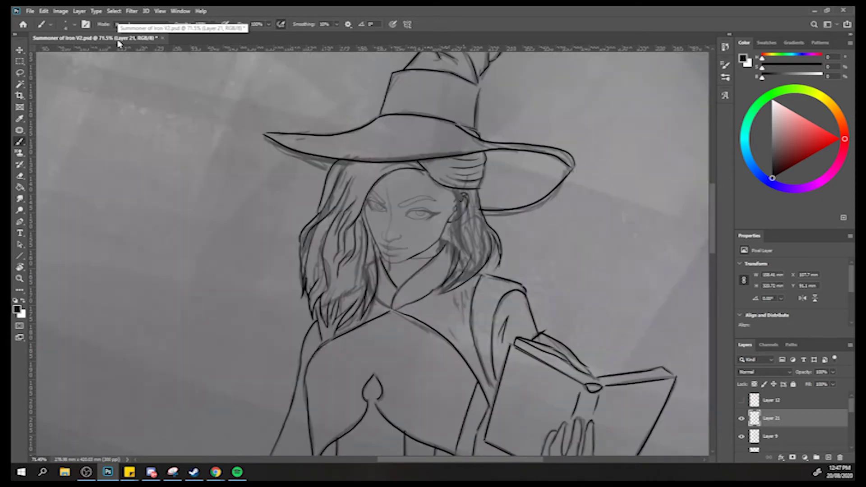
Flip the canvas horizontally and extend the mouth line up toward the cheek.
{"action": "key", "text": "ctrl+shift+h"}
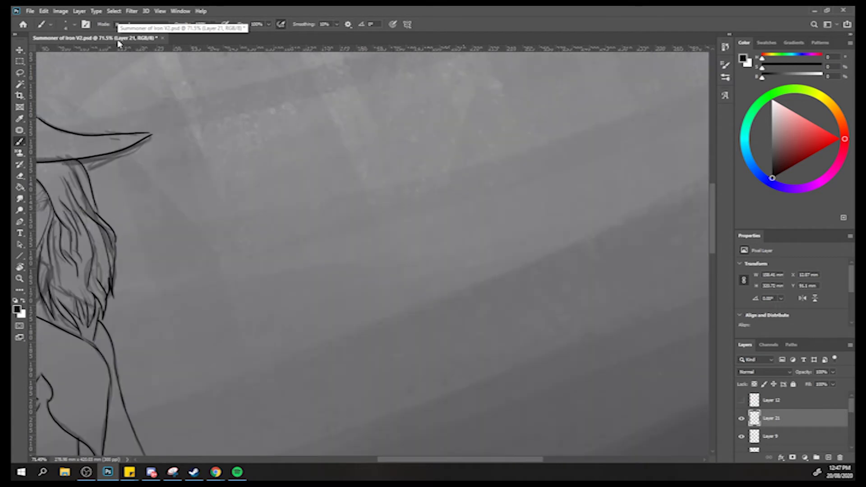
{"action": "left_click_drag", "start_coordinate": [137, 248], "coordinate": [509, 311]}
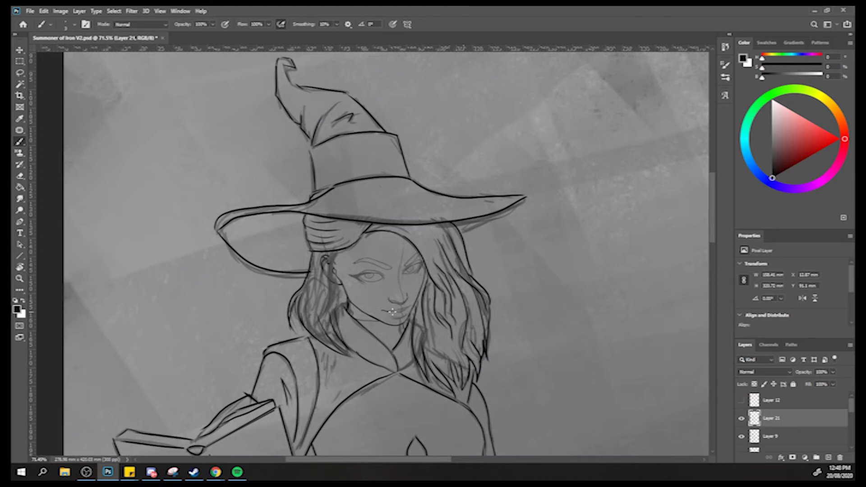
{"action": "left_click_drag", "start_coordinate": [406, 309], "coordinate": [412, 304]}
{"action": "mouse_move", "coordinate": [331, 322]}
{"action": "left_mouse_down"}
{"action": "mouse_move", "coordinate": [248, 299]}
{"action": "mouse_move", "coordinate": [319, 309]}
{"action": "left_mouse_up"}
{"action": "key", "text": "z"}
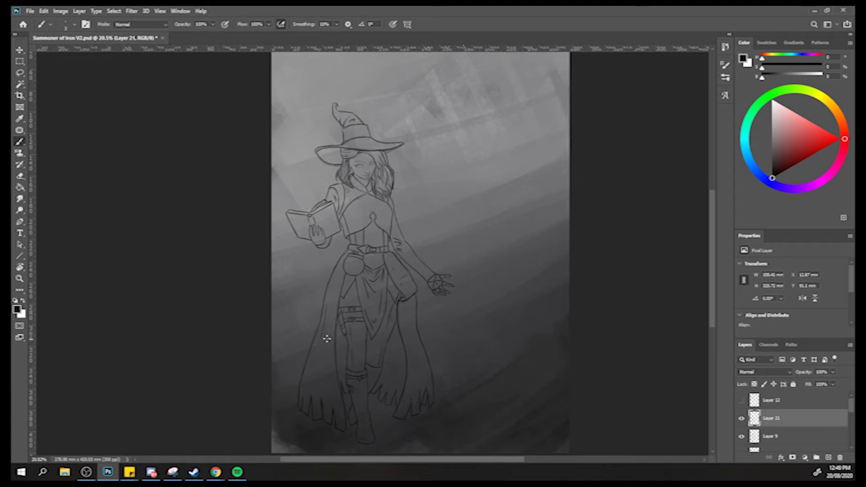
Zoom to the belt, back out to the whole figure, then close in on the face around the ear.
{"action": "key", "text": "z"}
{"action": "left_click_drag", "start_coordinate": [363, 255], "coordinate": [376, 273]}
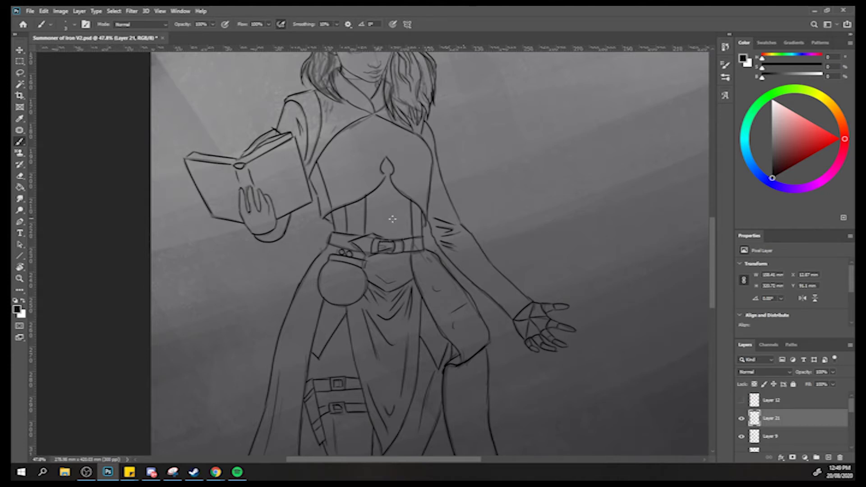
{"action": "key", "text": "z"}
{"action": "left_click_drag", "start_coordinate": [400, 211], "coordinate": [361, 179]}
{"action": "key", "text": "b"}
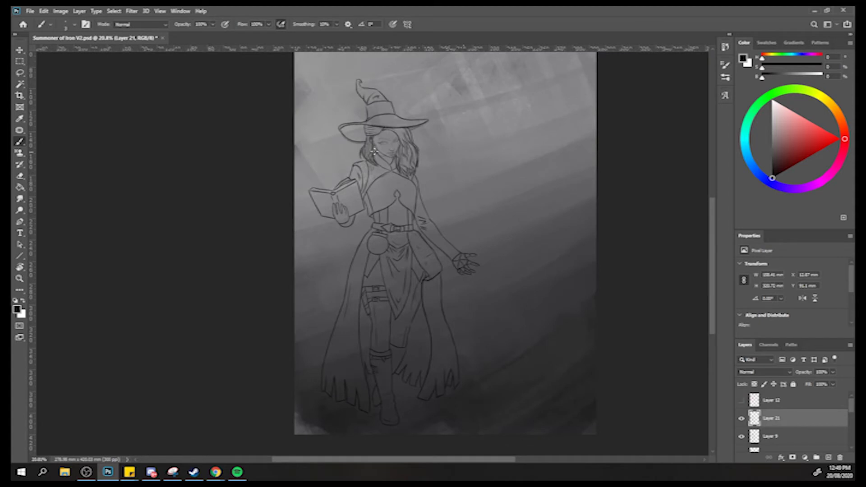
{"action": "key", "text": "z"}
{"action": "left_click_drag", "start_coordinate": [388, 126], "coordinate": [399, 126]}
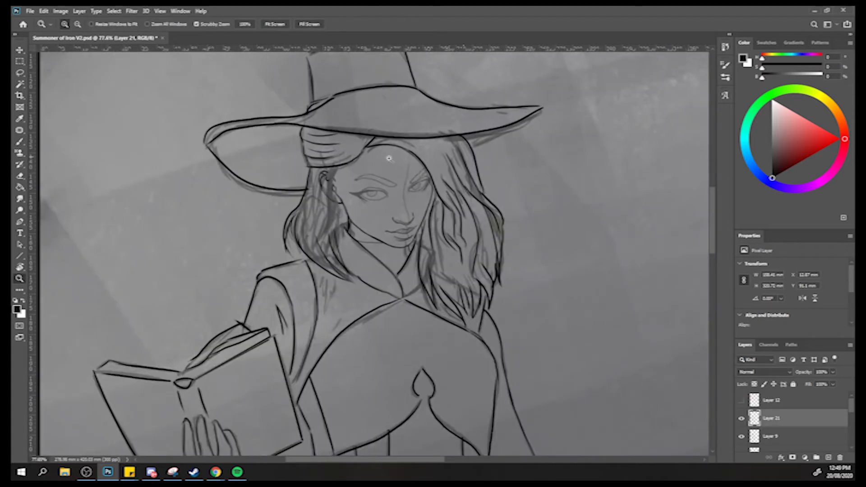
{"action": "left_click_drag", "start_coordinate": [334, 191], "coordinate": [343, 192]}
Darken the face centre line, the right eye's upper lid and the right eyebrow edges.
{"action": "key", "text": "b"}
{"action": "left_click_drag", "start_coordinate": [458, 129], "coordinate": [448, 200]}
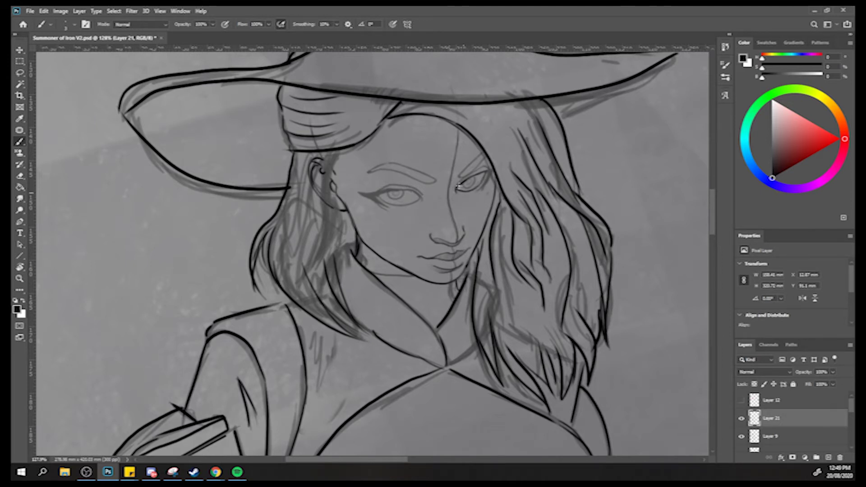
{"action": "left_click_drag", "start_coordinate": [455, 187], "coordinate": [469, 175]}
{"action": "left_click_drag", "start_coordinate": [462, 176], "coordinate": [479, 156]}
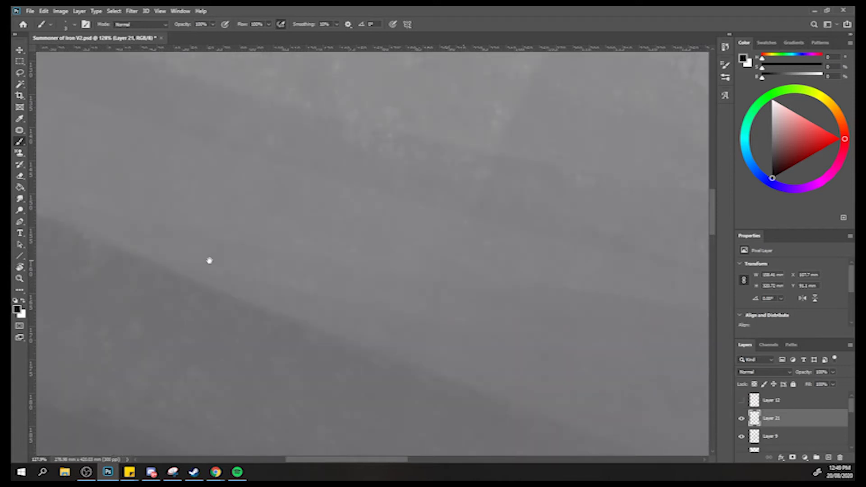
{"action": "left_click_drag", "start_coordinate": [208, 259], "coordinate": [605, 288]}
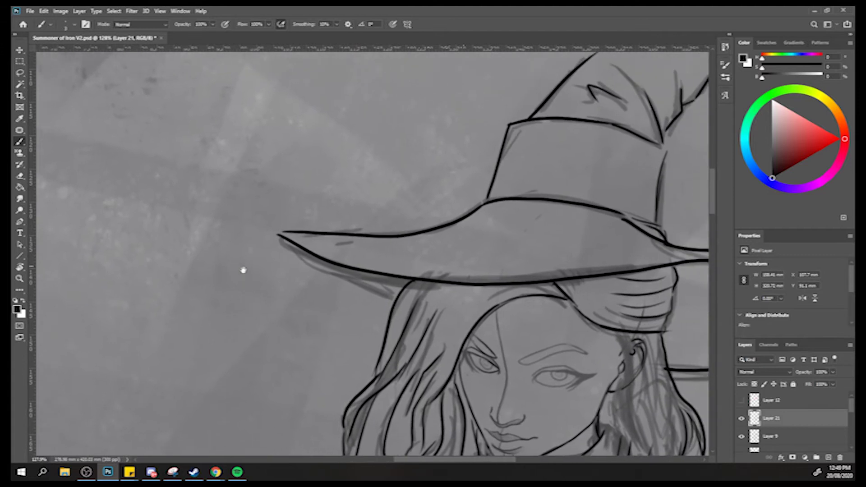
Ink the right eye's lower eyelid, undoing a trial stroke on the left pupil.
{"action": "left_click_drag", "start_coordinate": [243, 270], "coordinate": [161, 165]}
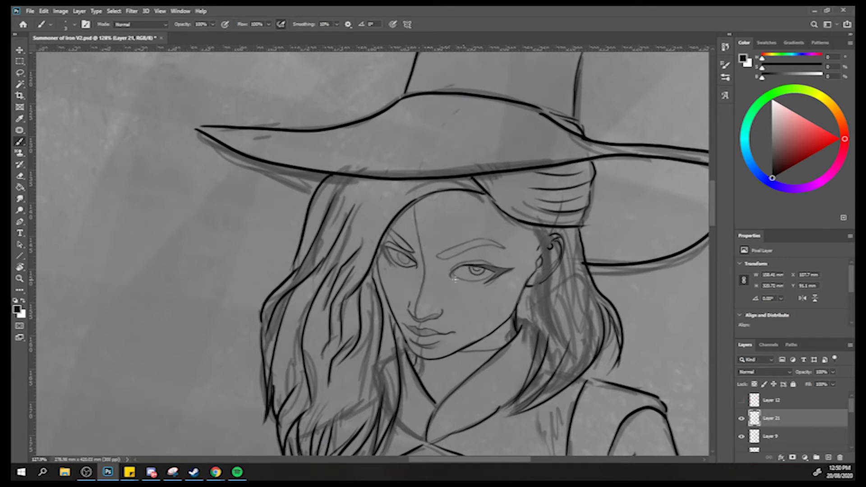
{"action": "mouse_move", "coordinate": [452, 273]}
{"action": "left_mouse_down"}
{"action": "mouse_move", "coordinate": [478, 283]}
{"action": "mouse_move", "coordinate": [501, 271]}
{"action": "left_mouse_up"}
{"action": "mouse_move", "coordinate": [398, 252]}
{"action": "left_mouse_down"}
{"action": "mouse_move", "coordinate": [409, 259]}
{"action": "mouse_move", "coordinate": [403, 247]}
{"action": "mouse_move", "coordinate": [408, 261]}
{"action": "mouse_move", "coordinate": [402, 247]}
{"action": "left_mouse_up"}
{"action": "key", "text": "ctrl+z"}
{"action": "left_click_drag", "start_coordinate": [349, 222], "coordinate": [281, 186]}
{"action": "left_click_drag", "start_coordinate": [319, 222], "coordinate": [277, 193]}
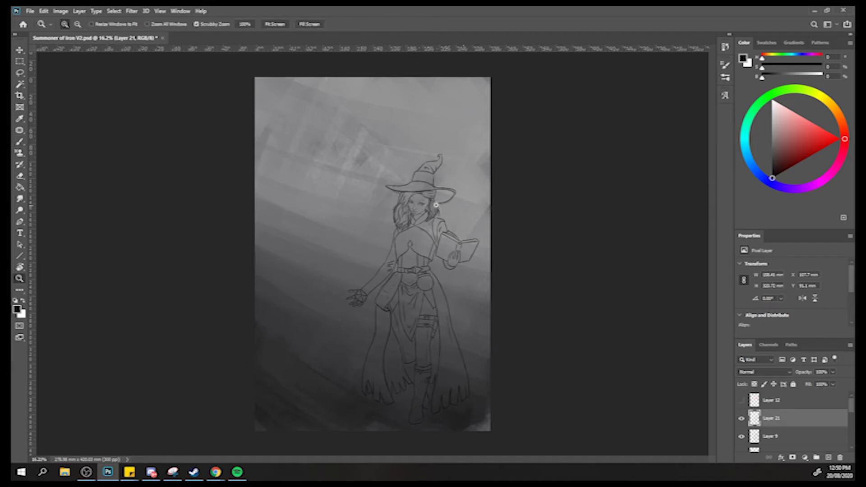
Ink the hair strand beside the ear and a dark line from the ear down the jaw.
{"action": "left_click_drag", "start_coordinate": [437, 205], "coordinate": [443, 158]}
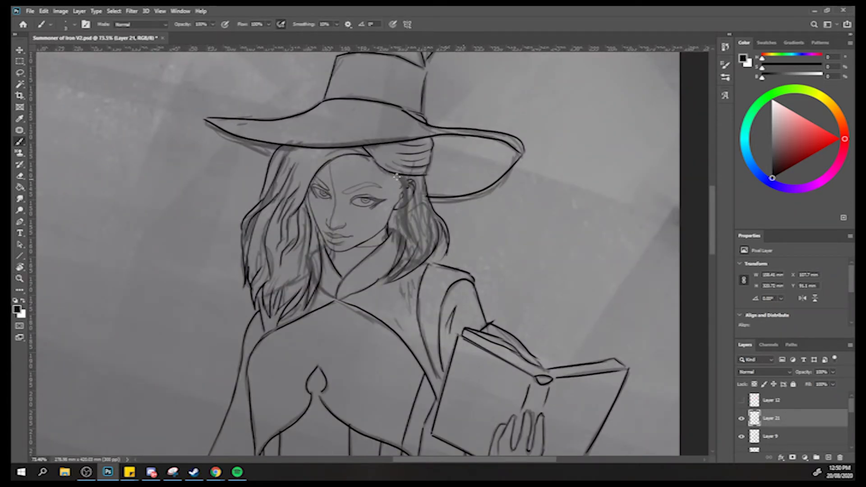
{"action": "left_click_drag", "start_coordinate": [401, 181], "coordinate": [404, 223]}
{"action": "mouse_move", "coordinate": [403, 177]}
{"action": "left_mouse_down"}
{"action": "mouse_move", "coordinate": [414, 215]}
{"action": "mouse_move", "coordinate": [405, 181]}
{"action": "left_mouse_up"}
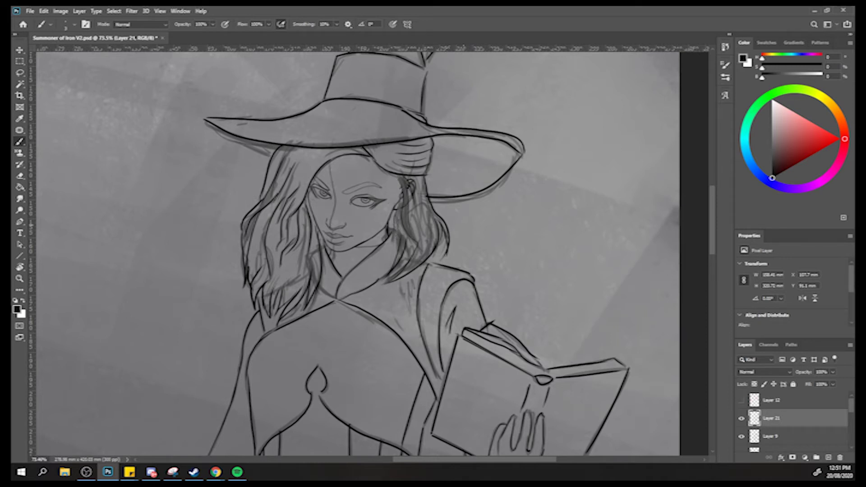
{"action": "left_click_drag", "start_coordinate": [395, 174], "coordinate": [386, 236]}
{"action": "left_click_drag", "start_coordinate": [399, 181], "coordinate": [392, 224]}
{"action": "key", "text": "z"}
{"action": "mouse_move", "coordinate": [340, 204]}
{"action": "left_mouse_down"}
{"action": "mouse_move", "coordinate": [290, 177]}
{"action": "mouse_move", "coordinate": [275, 186]}
{"action": "left_mouse_up"}
{"action": "key", "text": "ctrl+space"}
{"action": "key", "text": "b"}
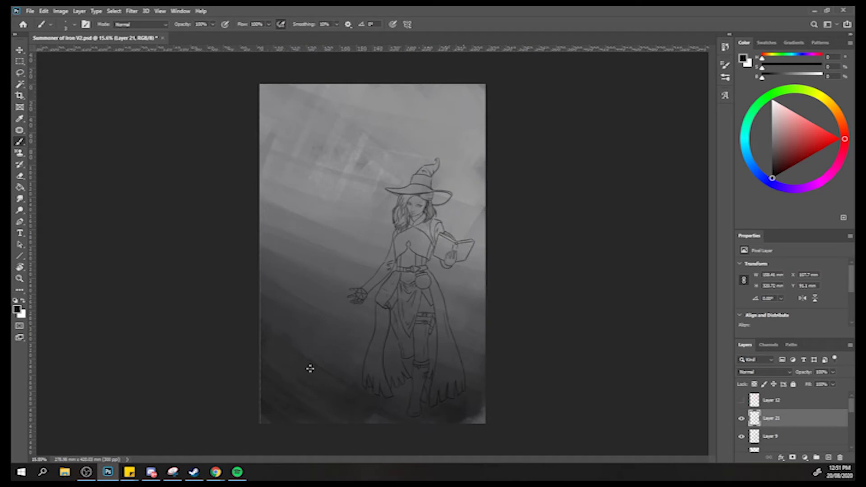
Zoom in on the face, then back out to show most of the figure.
{"action": "scroll", "coordinate": [762, 422], "scroll_direction": "down", "scroll_amount": 2}
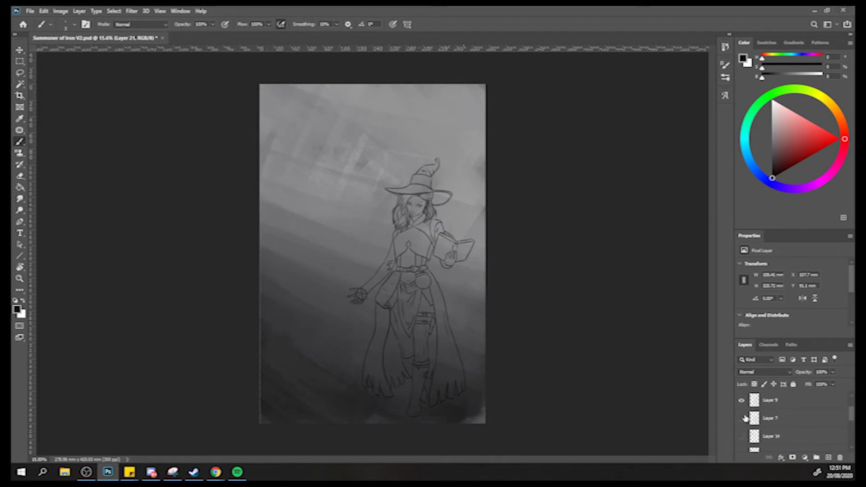
{"action": "scroll", "coordinate": [744, 418], "scroll_direction": "up", "scroll_amount": 1}
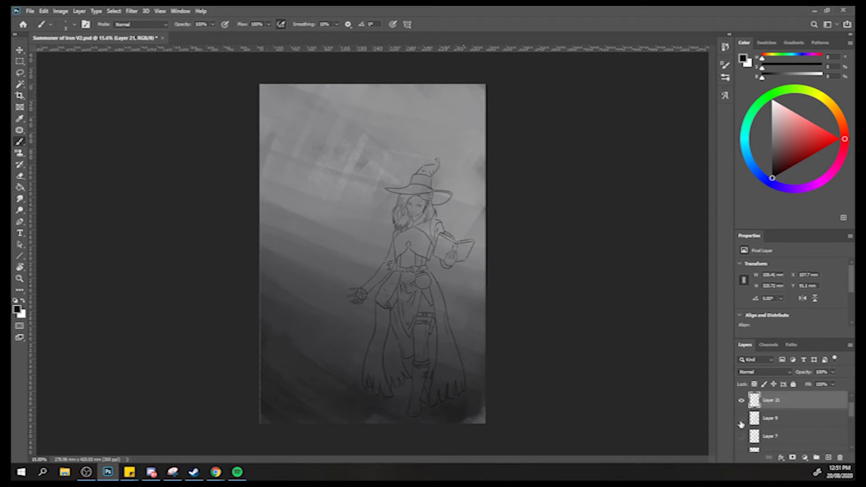
{"action": "key", "text": "z"}
{"action": "left_click", "coordinate": [400, 195]}
{"action": "key", "text": "b"}
{"action": "key", "text": "z"}
{"action": "left_click", "coordinate": [455, 203], "text": "alt"}
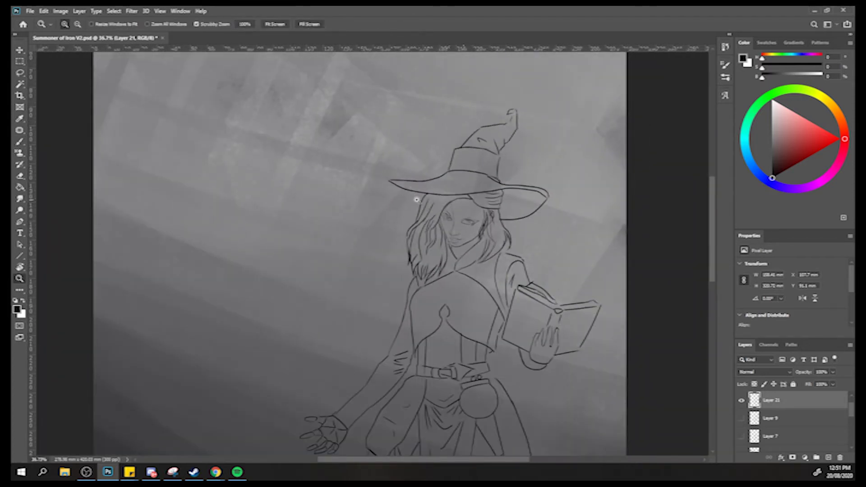
{"action": "left_click", "coordinate": [438, 199], "text": "alt"}
{"action": "key", "text": "b"}
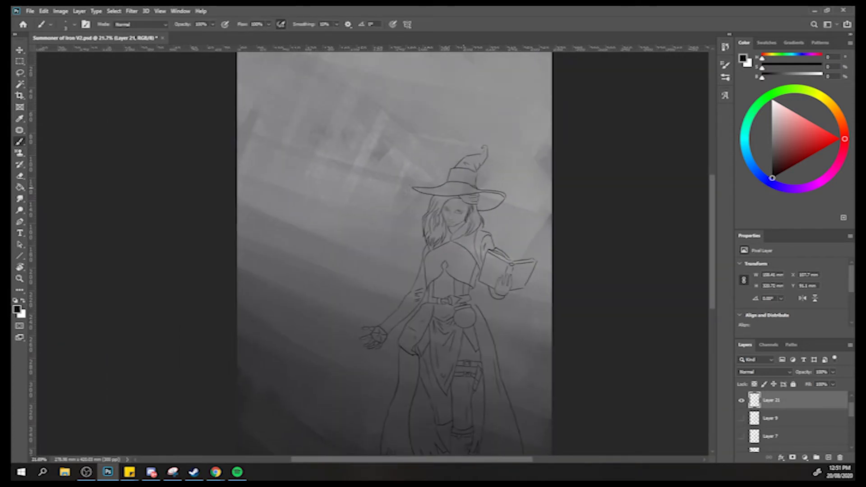
Turn on Layer 9's visibility and zoom in on the face and hat.
{"action": "left_click", "coordinate": [741, 419]}
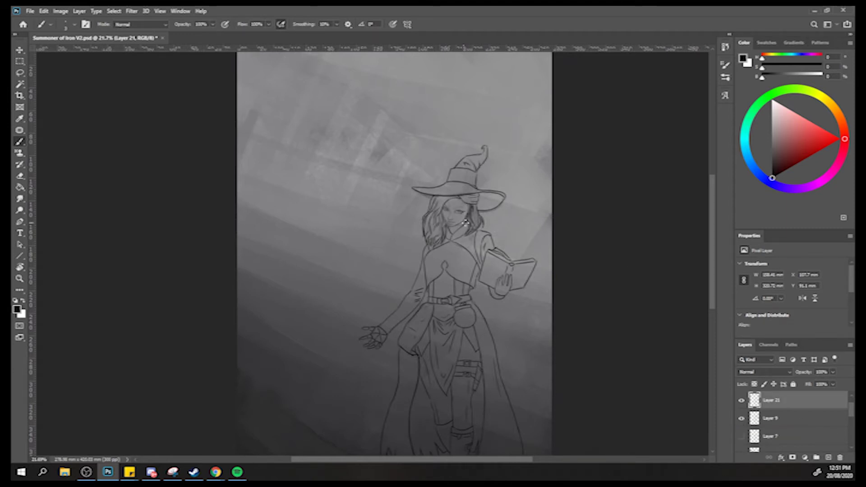
{"action": "key", "text": "z"}
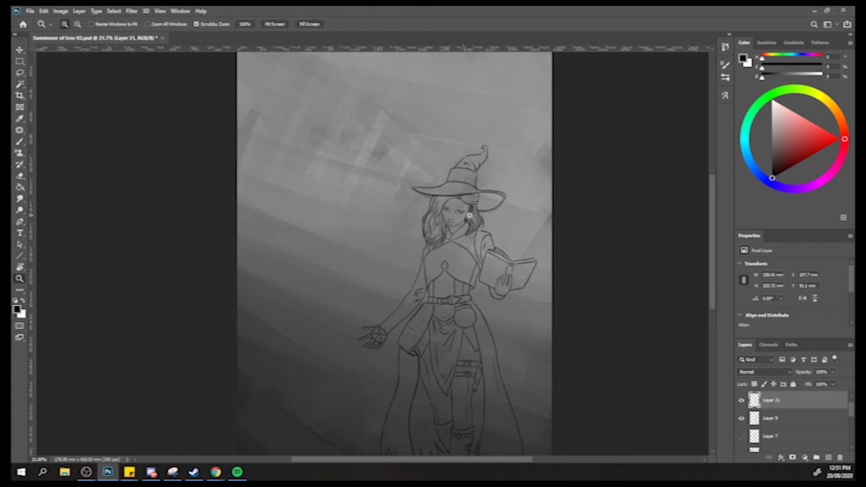
{"action": "left_click_drag", "start_coordinate": [471, 216], "coordinate": [509, 217]}
{"action": "key", "text": "b"}
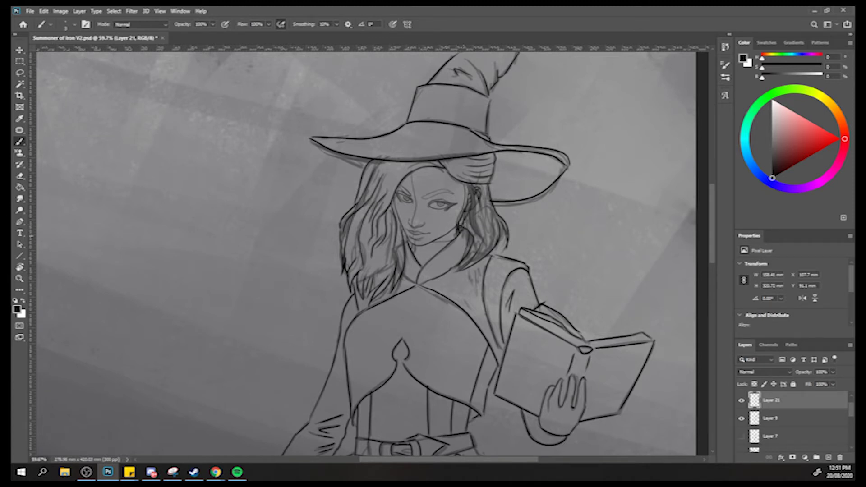
Lower Layer 9's opacity from 40% to 24%, then select both Layer 21 and Layer 9.
{"action": "key", "text": "z"}
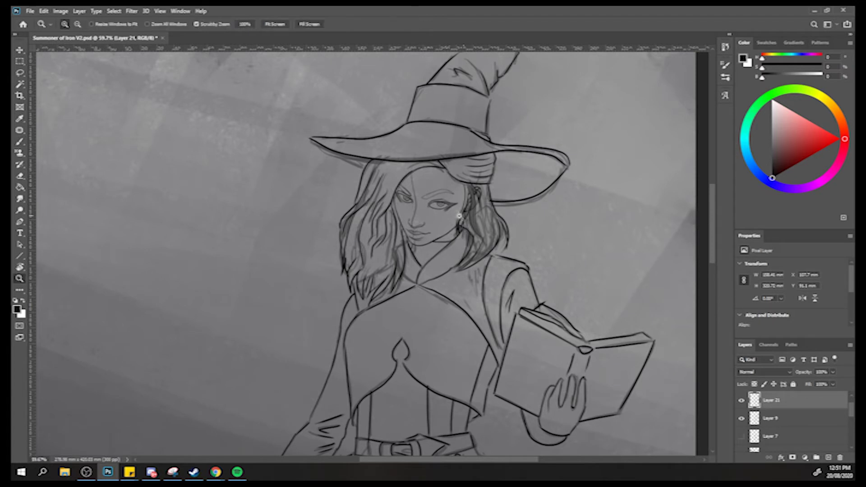
{"action": "left_click_drag", "start_coordinate": [459, 215], "coordinate": [394, 189]}
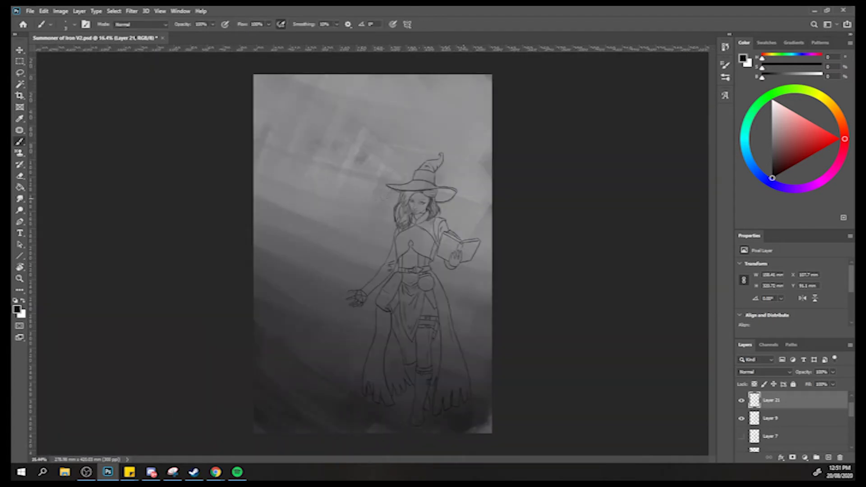
{"action": "left_click", "coordinate": [774, 419]}
{"action": "left_click", "coordinate": [833, 372]}
{"action": "left_click_drag", "start_coordinate": [823, 384], "coordinate": [819, 384]}
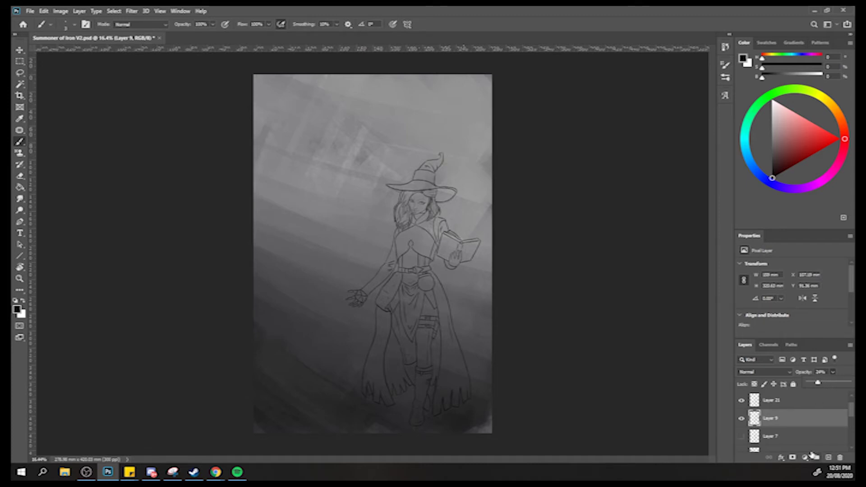
{"action": "left_click", "coordinate": [788, 401]}
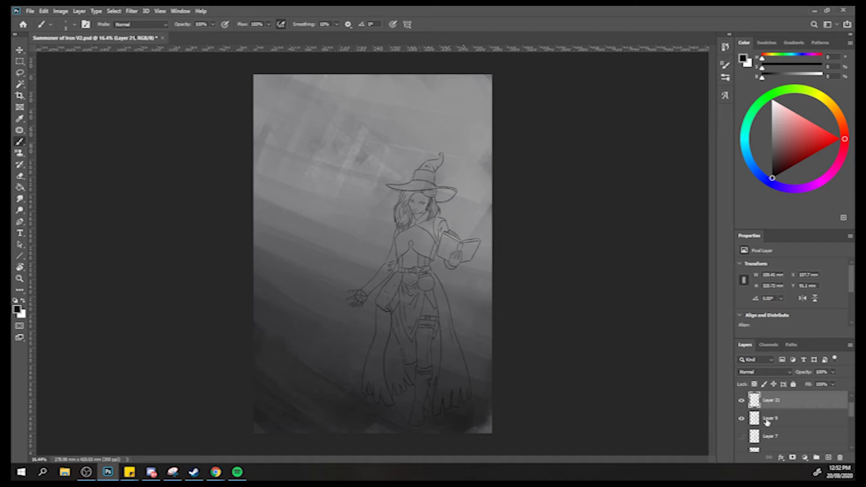
{"action": "left_click", "coordinate": [774, 419], "text": "shift"}
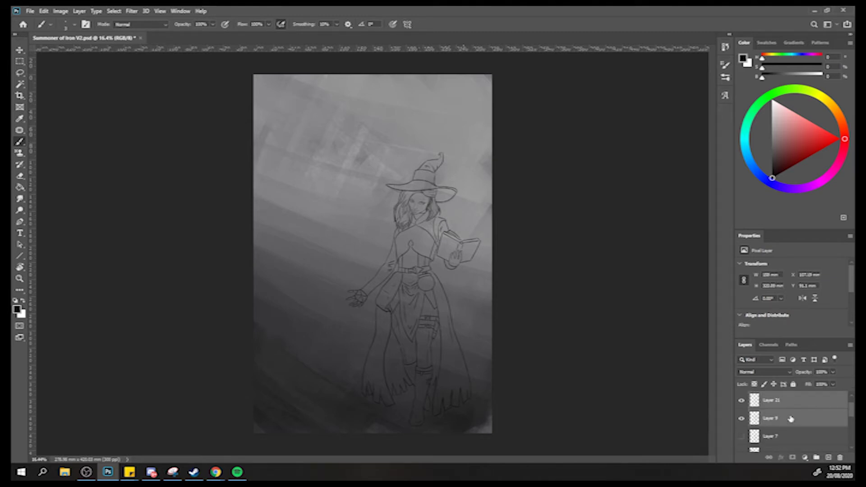
Merge Layer 9 into Layer 21, then zoom in on the hat tip and back out to check.
{"action": "right_click", "coordinate": [796, 417]}
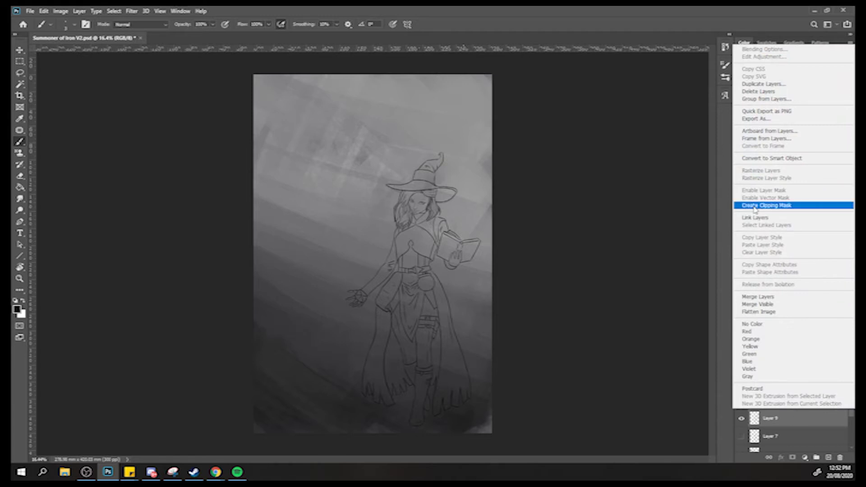
{"action": "left_click", "coordinate": [752, 298]}
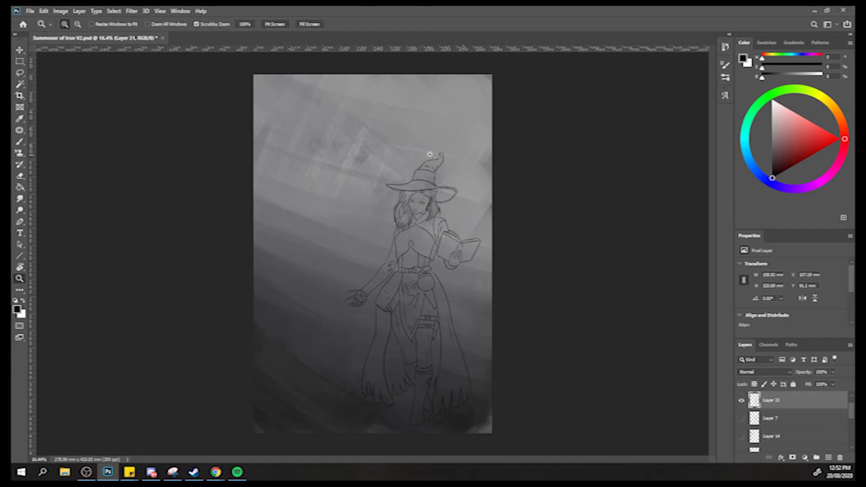
{"action": "left_click_drag", "start_coordinate": [429, 157], "coordinate": [466, 157]}
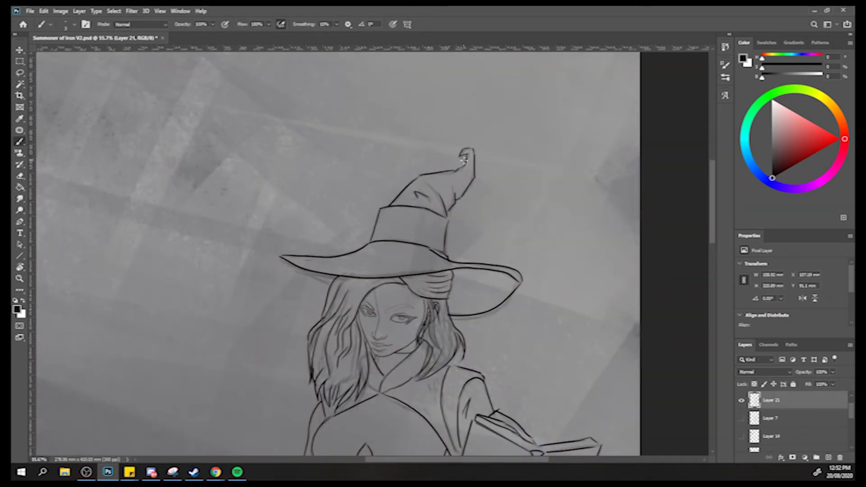
{"action": "left_click_drag", "start_coordinate": [427, 158], "coordinate": [348, 122]}
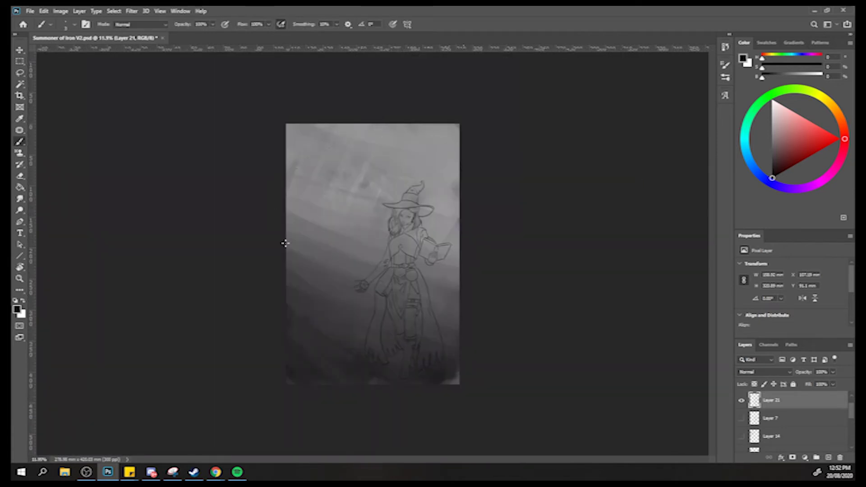
Keep Layer 7 hidden and turn on the robot sketch on Layer 14.
{"action": "left_click", "coordinate": [740, 421]}
{"action": "left_click", "coordinate": [740, 420]}
{"action": "left_click", "coordinate": [741, 436]}
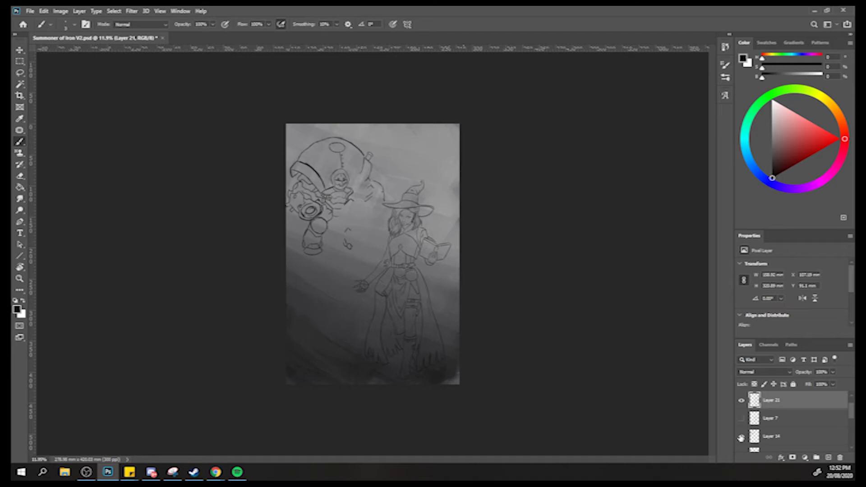
{"action": "left_click", "coordinate": [741, 436]}
{"action": "left_click", "coordinate": [741, 437]}
{"action": "scroll", "coordinate": [740, 437], "scroll_direction": "down", "scroll_amount": 1}
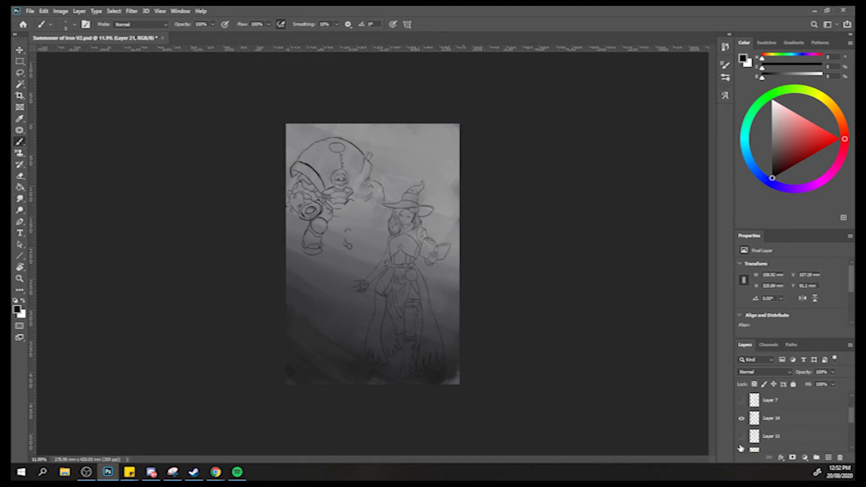
Show the second robot sketch on Layer 11 and make Layer 11 the active layer.
{"action": "left_click", "coordinate": [740, 437]}
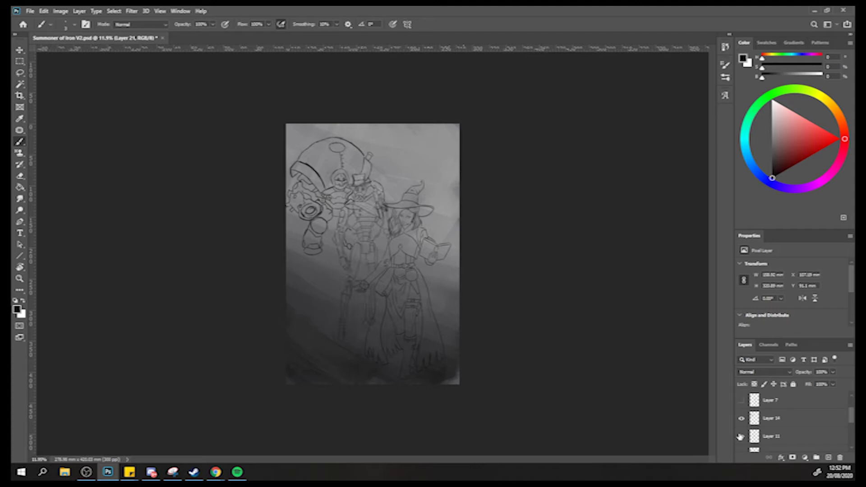
{"action": "left_click", "coordinate": [782, 436]}
{"action": "left_click", "coordinate": [741, 436]}
{"action": "left_click", "coordinate": [741, 436]}
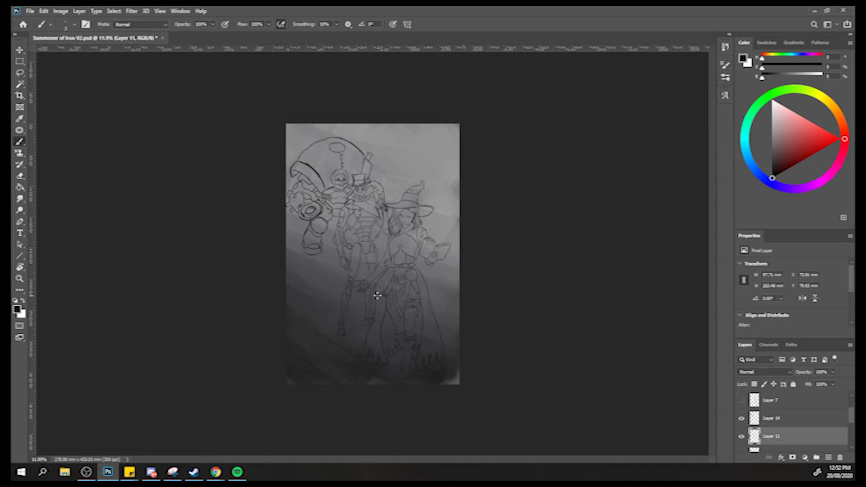
Erase the stray lines on the robot's claw in Layer 11, then return to the Brush.
{"action": "key", "text": "ctrl+space"}
{"action": "left_click_drag", "start_coordinate": [353, 253], "coordinate": [419, 187]}
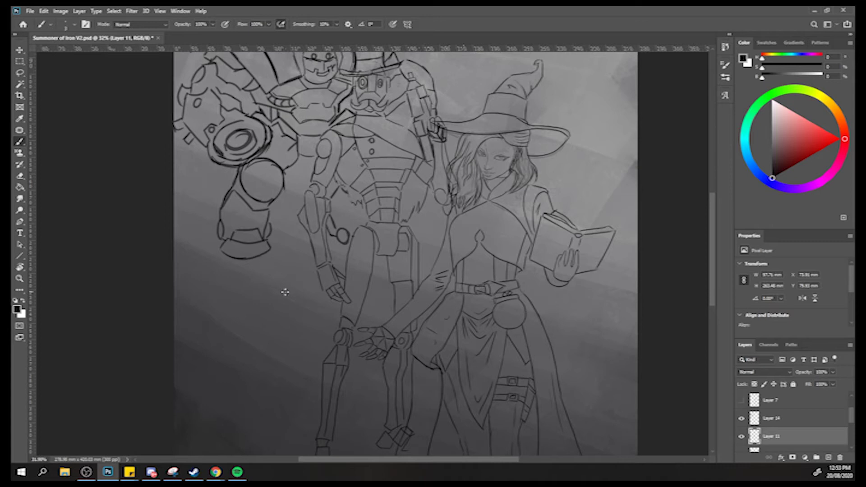
{"action": "left_click_drag", "start_coordinate": [298, 331], "coordinate": [271, 239]}
{"action": "key", "text": "e"}
{"action": "left_click_drag", "start_coordinate": [373, 358], "coordinate": [384, 327]}
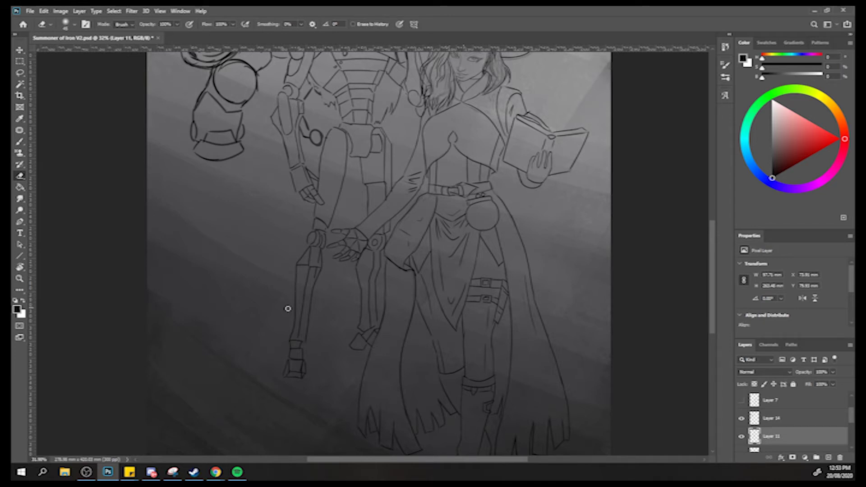
{"action": "left_click_drag", "start_coordinate": [280, 228], "coordinate": [290, 358]}
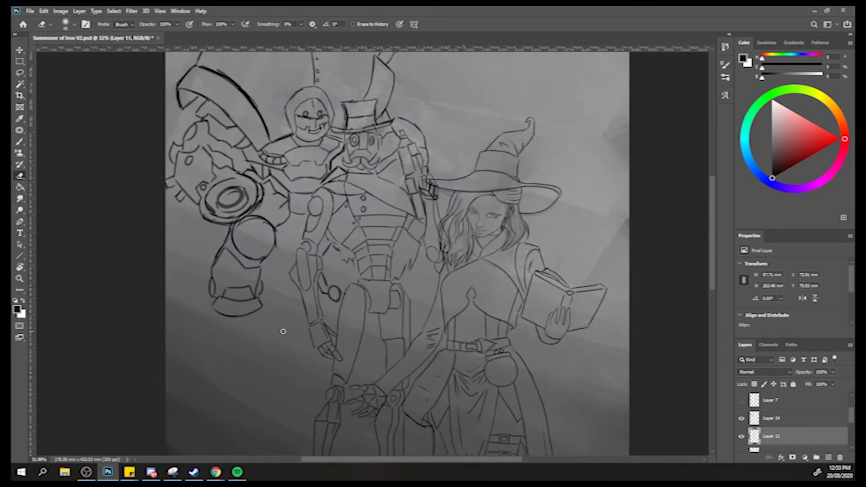
{"action": "key", "text": "b"}
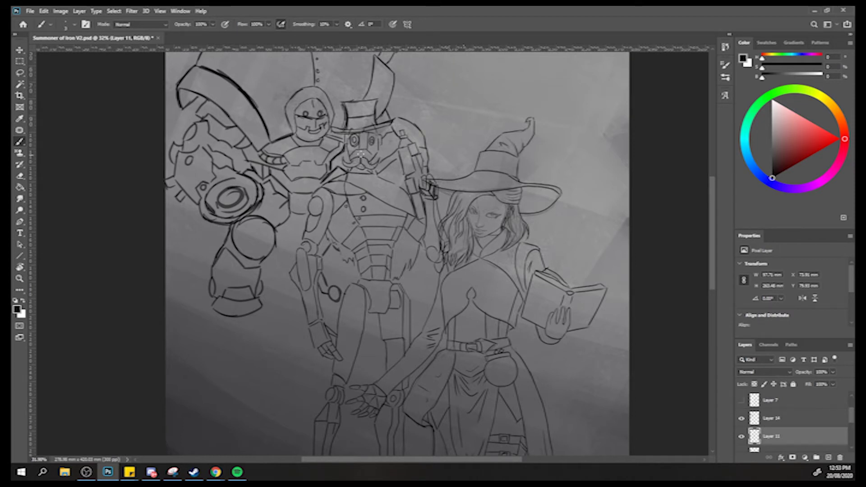
{"action": "left_click_drag", "start_coordinate": [394, 201], "coordinate": [341, 181]}
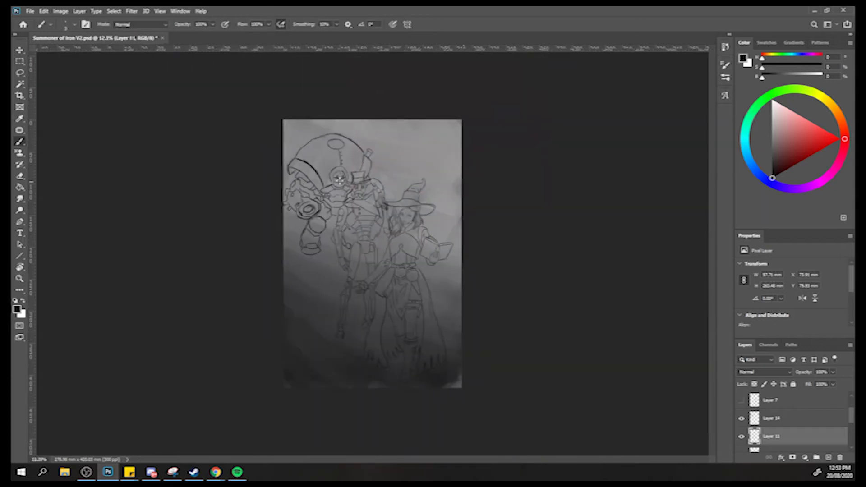
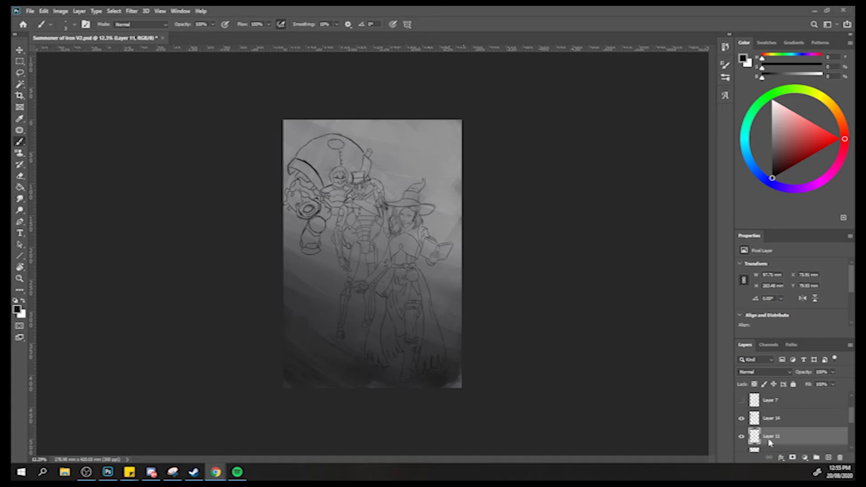
Select Layer 14 and turn on the thick rock outlines on Layer 19 and the bottom rock layer.
{"action": "left_click", "coordinate": [772, 423]}
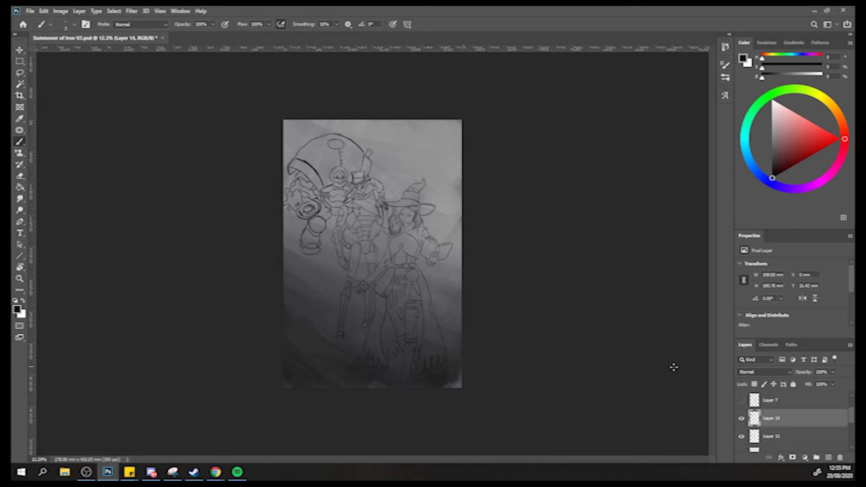
{"action": "scroll", "coordinate": [752, 428], "scroll_direction": "down", "scroll_amount": 3}
{"action": "scroll", "coordinate": [748, 436], "scroll_direction": "down", "scroll_amount": 1}
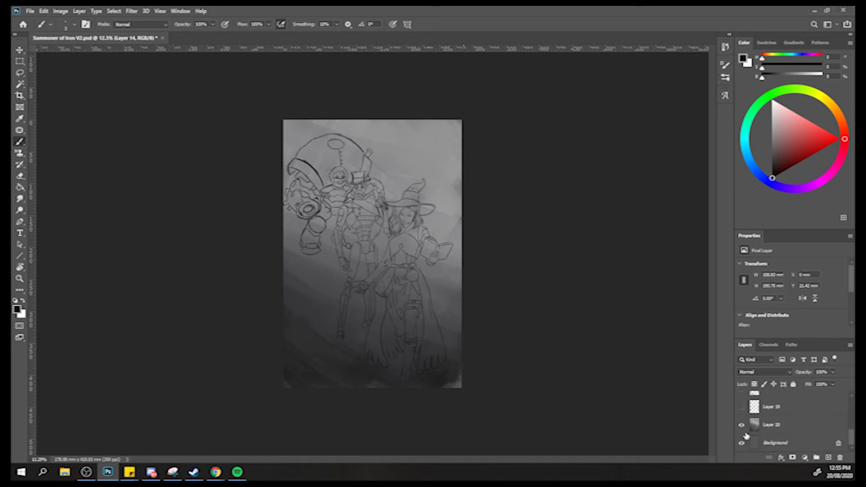
{"action": "left_click", "coordinate": [741, 407]}
{"action": "scroll", "coordinate": [740, 412], "scroll_direction": "up", "scroll_amount": 2}
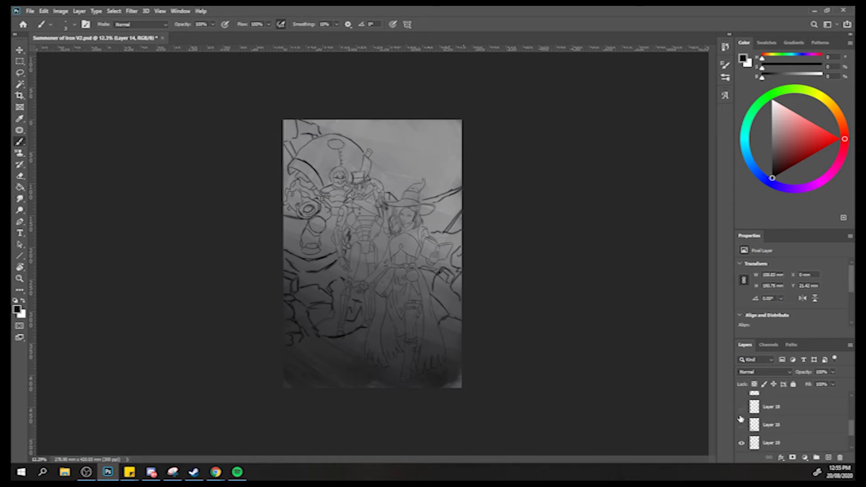
{"action": "left_click", "coordinate": [741, 407]}
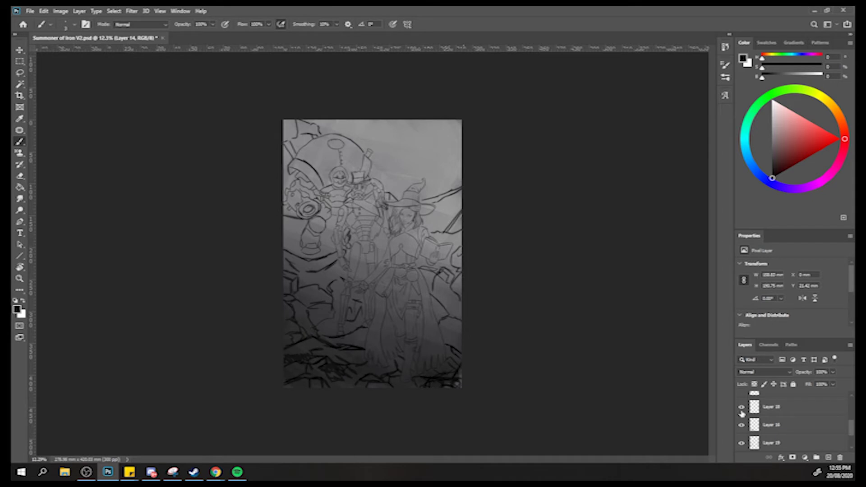
Check the robot's line art and Layer 18's swirly lines, leaving Layer 18 hidden.
{"action": "scroll", "coordinate": [740, 414], "scroll_direction": "up", "scroll_amount": 1}
{"action": "left_click", "coordinate": [740, 408]}
{"action": "left_click", "coordinate": [740, 407]}
{"action": "left_click", "coordinate": [741, 426]}
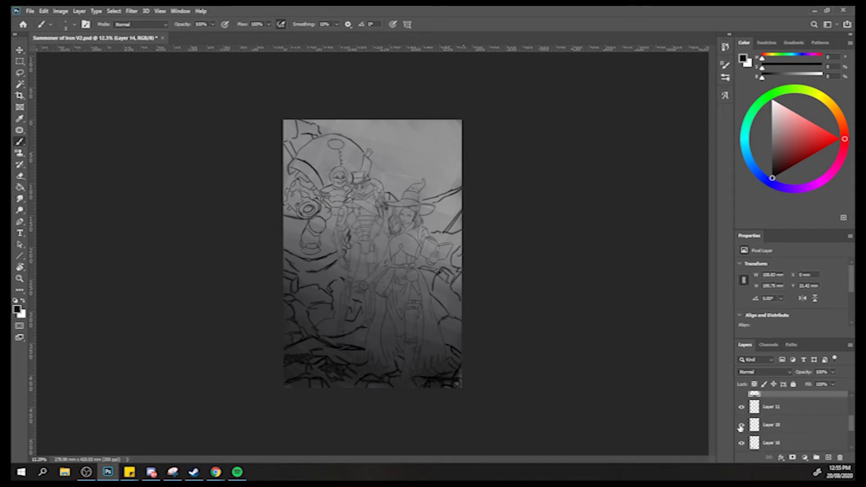
{"action": "left_click", "coordinate": [741, 425]}
{"action": "left_click", "coordinate": [741, 426]}
Toggle Layers 16 and 19 on and off to compare the rock lines, then make Layer 16 active.
{"action": "scroll", "coordinate": [743, 431], "scroll_direction": "down", "scroll_amount": 1}
{"action": "left_click", "coordinate": [740, 425]}
{"action": "left_click", "coordinate": [741, 425]}
{"action": "left_click", "coordinate": [741, 443]}
{"action": "left_click", "coordinate": [740, 444]}
{"action": "left_click", "coordinate": [740, 445]}
{"action": "left_click", "coordinate": [740, 444]}
{"action": "left_click", "coordinate": [740, 443]}
{"action": "left_click", "coordinate": [741, 426]}
{"action": "left_click", "coordinate": [741, 426]}
{"action": "left_click", "coordinate": [772, 428]}
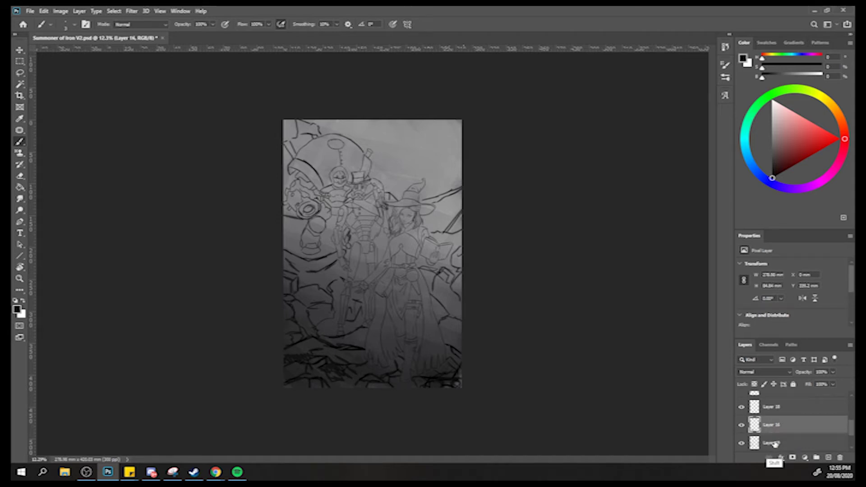
Merge Layer 19 into Layer 16 and check the merged rock lines.
{"action": "left_click", "coordinate": [772, 442], "text": "shift"}
{"action": "right_click", "coordinate": [774, 430]}
{"action": "left_click", "coordinate": [792, 322]}
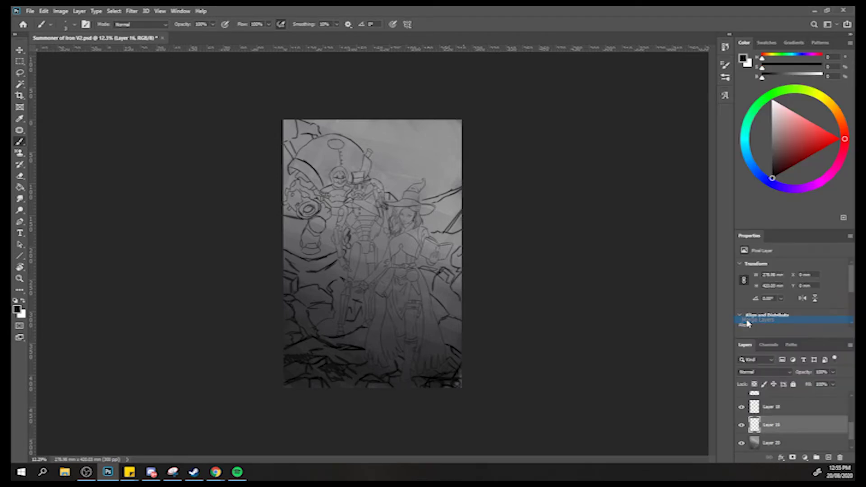
{"action": "left_click", "coordinate": [741, 427]}
{"action": "left_click", "coordinate": [741, 427]}
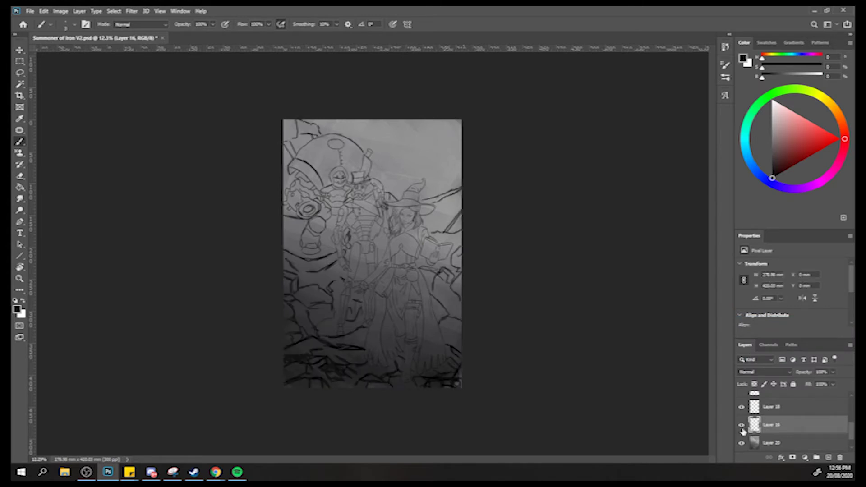
Fade the merged rock layer to about 40% opacity.
{"action": "left_click", "coordinate": [832, 372]}
{"action": "left_click_drag", "start_coordinate": [835, 384], "coordinate": [810, 384]}
{"action": "left_click", "coordinate": [784, 410]}
{"action": "left_click", "coordinate": [785, 408]}
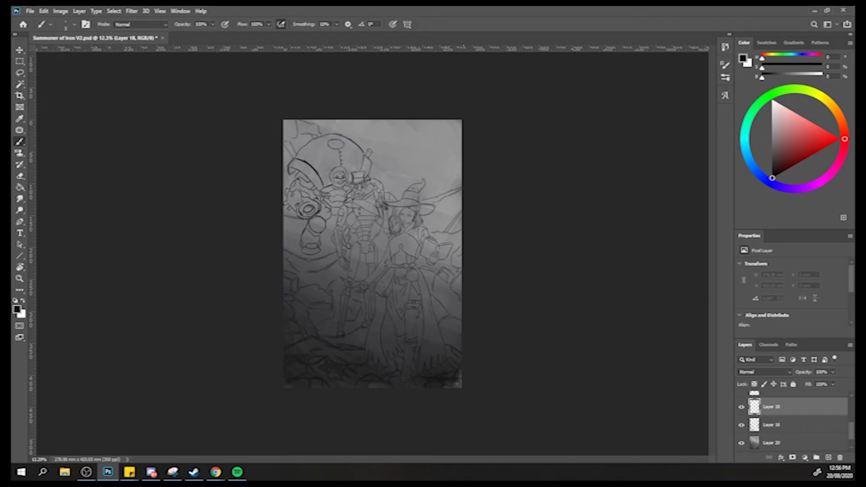
After a brief switch to Discord, paint a short rock line at the canvas's left edge.
{"action": "key", "text": "alt+Tab"}
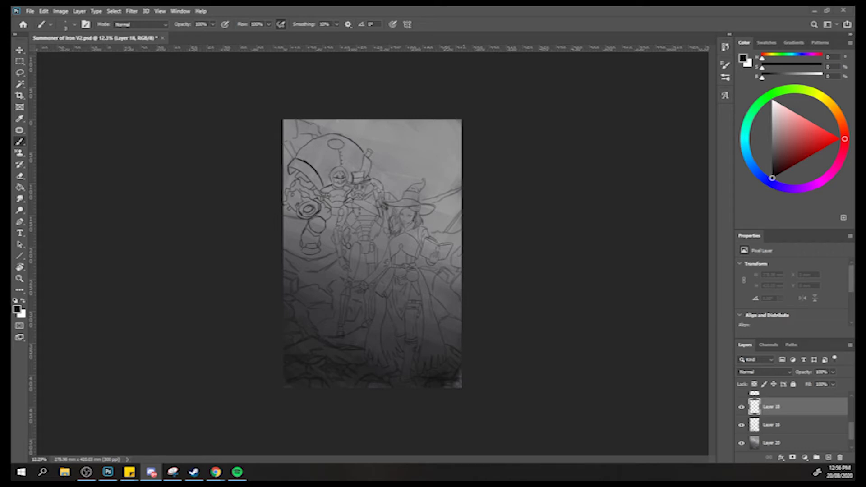
{"action": "key", "text": "alt+Tab"}
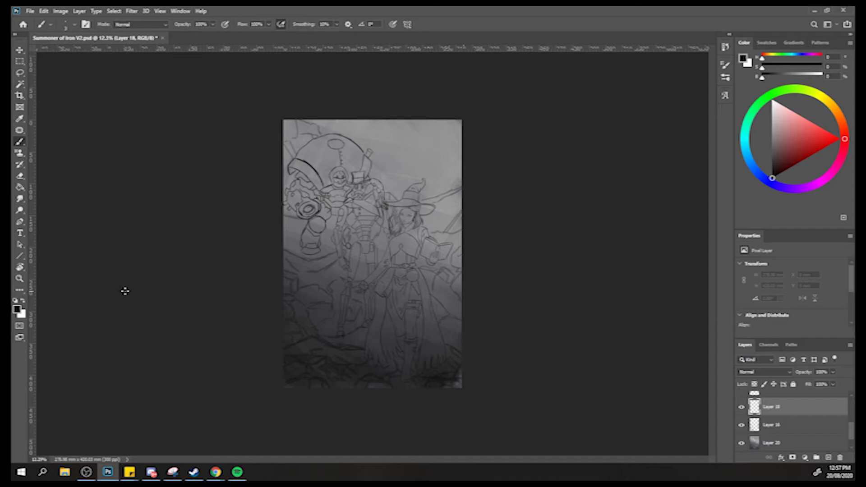
{"action": "mouse_move", "coordinate": [283, 249]}
{"action": "left_mouse_down"}
{"action": "mouse_move", "coordinate": [318, 259]}
{"action": "mouse_move", "coordinate": [337, 252]}
{"action": "mouse_move", "coordinate": [304, 272]}
{"action": "mouse_move", "coordinate": [344, 255]}
{"action": "mouse_move", "coordinate": [294, 269]}
{"action": "left_mouse_up"}
With an enlarged brush, redraw rock lines down the left edge, by the robot's arm and over the lower-left rocks.
{"action": "key", "text": "bracketright"}
{"action": "key", "text": "bracketright"}
{"action": "key", "text": "bracketright"}
{"action": "key", "text": "bracketright"}
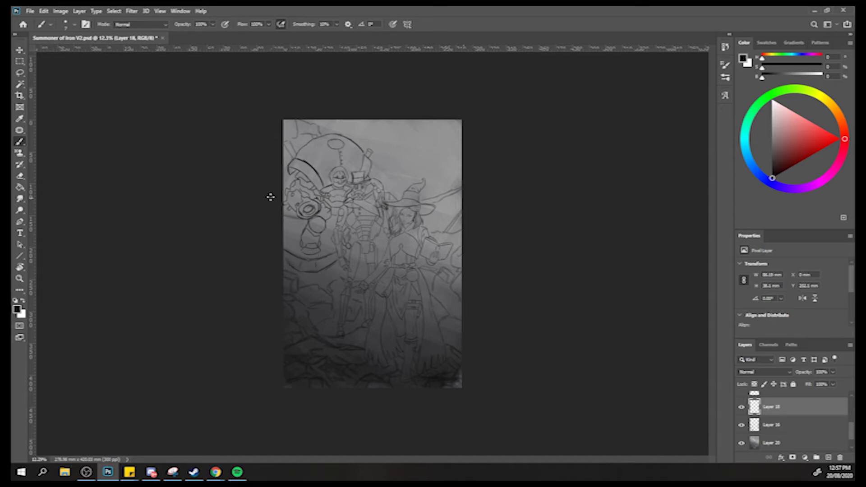
{"action": "left_click_drag", "start_coordinate": [281, 217], "coordinate": [294, 216]}
{"action": "left_click_drag", "start_coordinate": [344, 238], "coordinate": [350, 233]}
{"action": "key", "text": "ctrl+z"}
{"action": "left_click_drag", "start_coordinate": [342, 249], "coordinate": [344, 248]}
{"action": "left_click_drag", "start_coordinate": [284, 271], "coordinate": [292, 280]}
{"action": "left_click_drag", "start_coordinate": [283, 295], "coordinate": [290, 301]}
{"action": "mouse_move", "coordinate": [283, 300]}
{"action": "left_mouse_down"}
{"action": "mouse_move", "coordinate": [292, 314]}
{"action": "mouse_move", "coordinate": [283, 320]}
{"action": "left_mouse_up"}
{"action": "mouse_move", "coordinate": [294, 341]}
{"action": "left_mouse_down"}
{"action": "mouse_move", "coordinate": [332, 314]}
{"action": "mouse_move", "coordinate": [300, 266]}
{"action": "mouse_move", "coordinate": [309, 334]}
{"action": "mouse_move", "coordinate": [327, 343]}
{"action": "left_mouse_up"}
{"action": "mouse_move", "coordinate": [336, 347]}
{"action": "left_mouse_down"}
{"action": "mouse_move", "coordinate": [363, 347]}
{"action": "mouse_move", "coordinate": [280, 367]}
{"action": "mouse_move", "coordinate": [312, 364]}
{"action": "mouse_move", "coordinate": [307, 373]}
{"action": "mouse_move", "coordinate": [330, 360]}
{"action": "mouse_move", "coordinate": [295, 374]}
{"action": "mouse_move", "coordinate": [328, 360]}
{"action": "left_mouse_up"}
Add a lower rock stroke, darken the right-edge diagonal lines and draw lines at the top-left corner.
{"action": "mouse_move", "coordinate": [368, 376]}
{"action": "left_mouse_down"}
{"action": "mouse_move", "coordinate": [418, 380]}
{"action": "mouse_move", "coordinate": [418, 390]}
{"action": "mouse_move", "coordinate": [419, 361]}
{"action": "mouse_move", "coordinate": [351, 343]}
{"action": "left_mouse_up"}
{"action": "left_click_drag", "start_coordinate": [461, 210], "coordinate": [446, 232]}
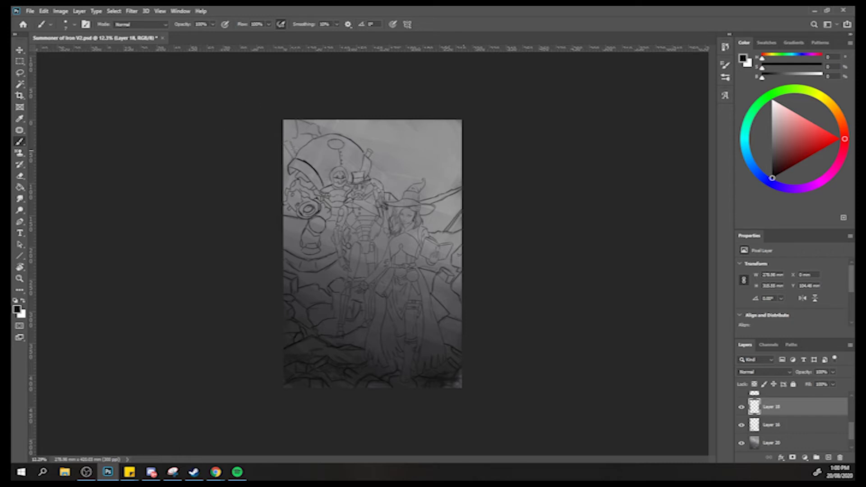
{"action": "left_click_drag", "start_coordinate": [296, 152], "coordinate": [289, 140]}
{"action": "mouse_move", "coordinate": [297, 119]}
{"action": "left_mouse_down"}
{"action": "mouse_move", "coordinate": [297, 137]}
{"action": "mouse_move", "coordinate": [278, 138]}
{"action": "left_mouse_up"}
Make sure Layer 16 is visible, then merge it with Layer 18.
{"action": "left_click", "coordinate": [742, 428]}
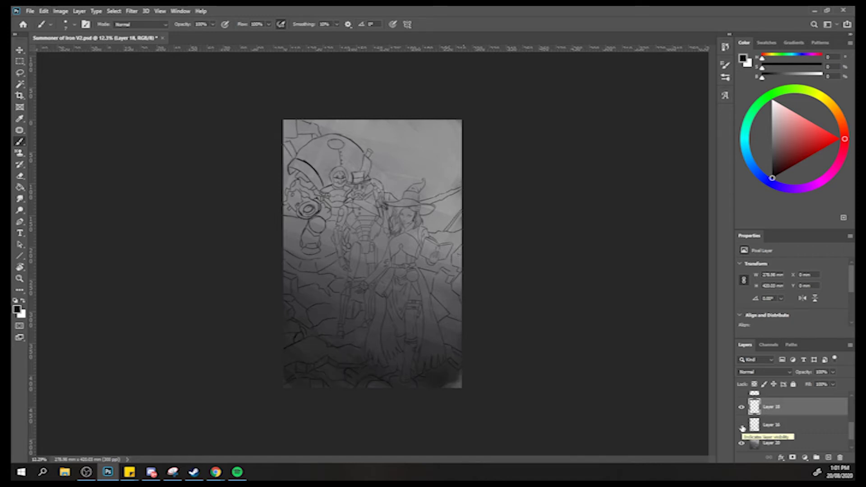
{"action": "left_click", "coordinate": [742, 427]}
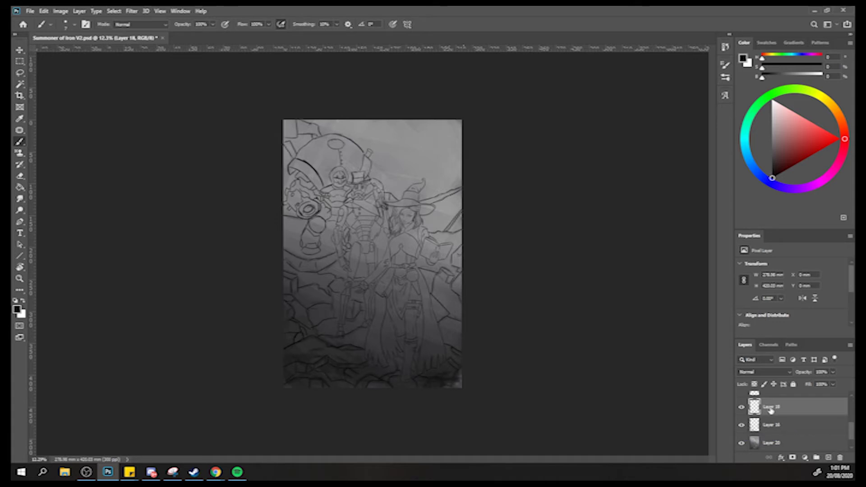
{"action": "left_click", "coordinate": [776, 425], "text": "shift"}
{"action": "left_click", "coordinate": [776, 426], "text": "shift"}
{"action": "right_click", "coordinate": [776, 425]}
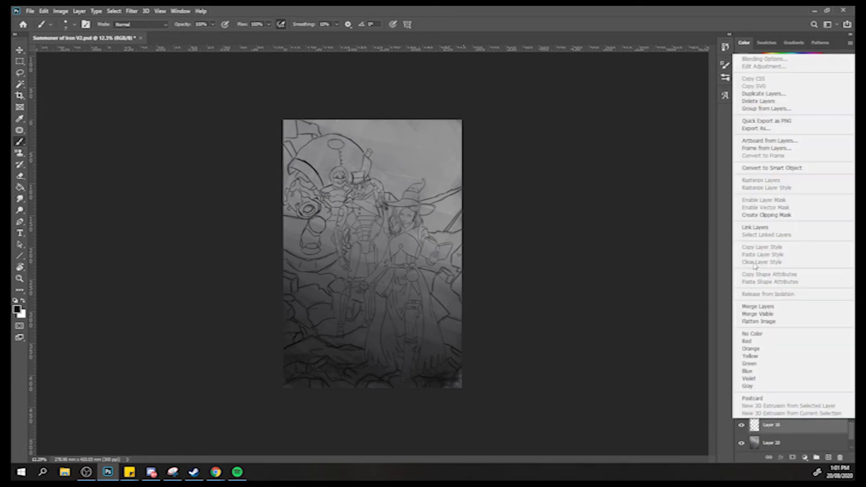
{"action": "left_click", "coordinate": [758, 307]}
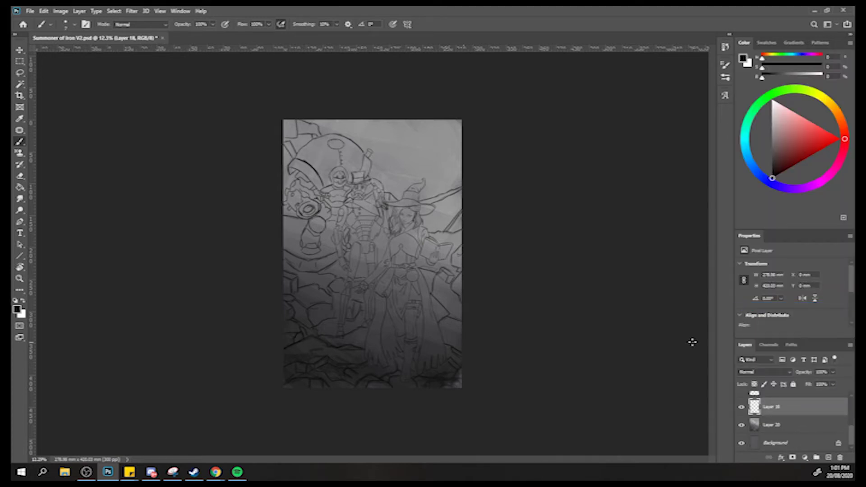
Toggle Layer 18 and Layer 20 to inspect their contents, making Layer 20 active.
{"action": "left_click", "coordinate": [740, 408]}
{"action": "left_click", "coordinate": [739, 407]}
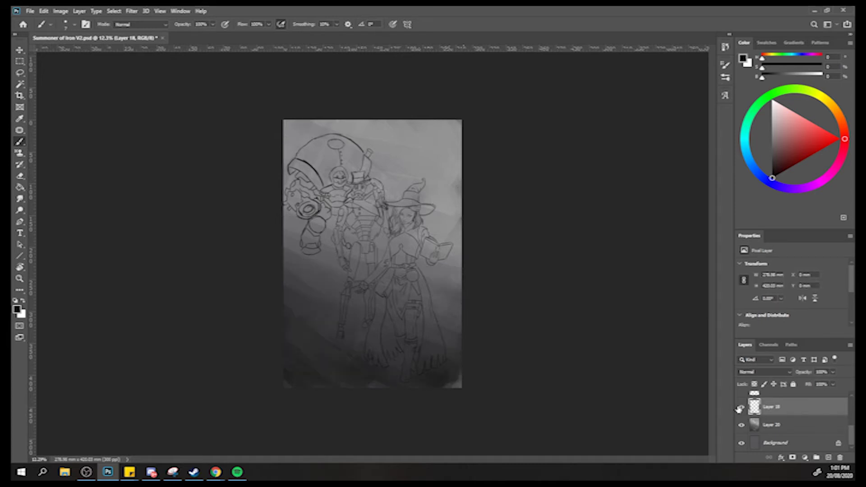
{"action": "left_click", "coordinate": [754, 429]}
{"action": "left_click", "coordinate": [740, 425]}
{"action": "left_click", "coordinate": [739, 426]}
{"action": "left_click", "coordinate": [740, 426]}
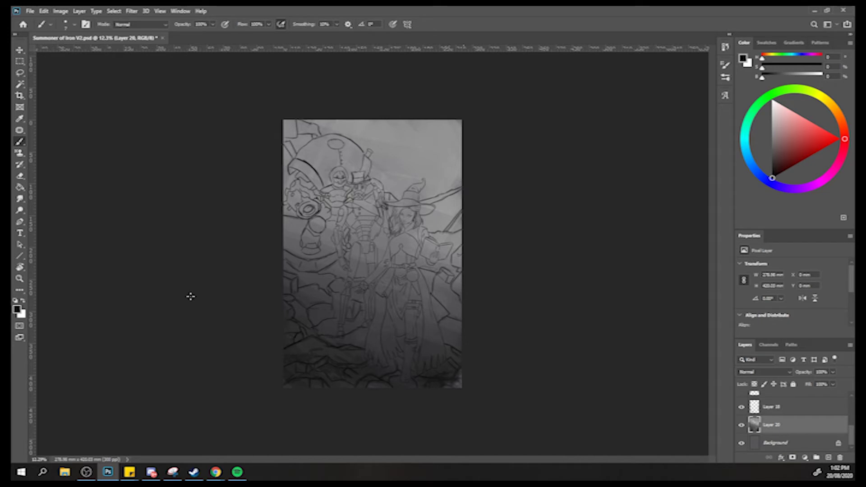
With the Polygonal Lasso, outline a strip of bottom rocks along the lower-left edge.
{"action": "key", "text": "ctrl+comma"}
{"action": "left_click_drag", "start_coordinate": [20, 72], "coordinate": [54, 83]}
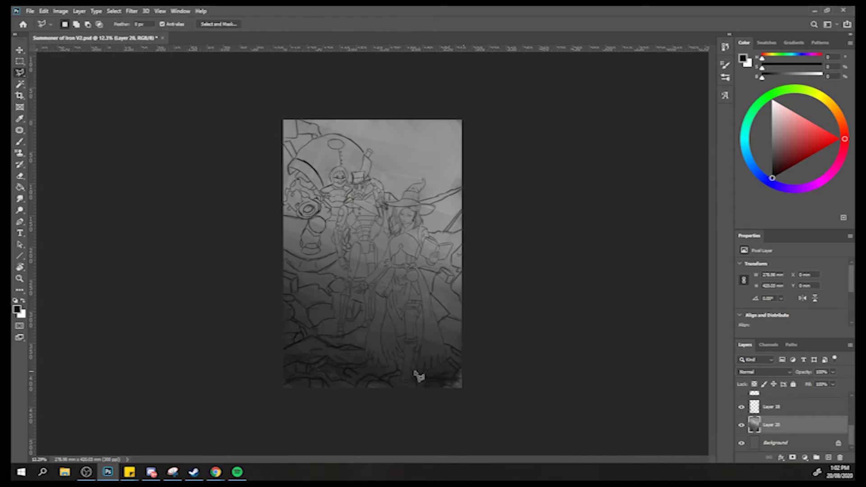
{"action": "left_click", "coordinate": [283, 368]}
{"action": "left_click", "coordinate": [296, 363]}
{"action": "left_click", "coordinate": [314, 363]}
{"action": "left_click", "coordinate": [328, 356]}
{"action": "left_click", "coordinate": [339, 363]}
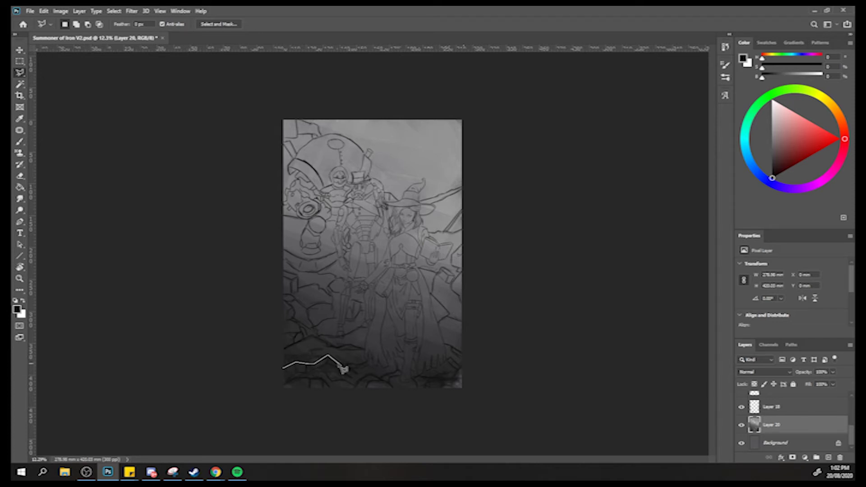
{"action": "left_click", "coordinate": [369, 362]}
{"action": "left_click", "coordinate": [368, 367]}
{"action": "left_click", "coordinate": [332, 364]}
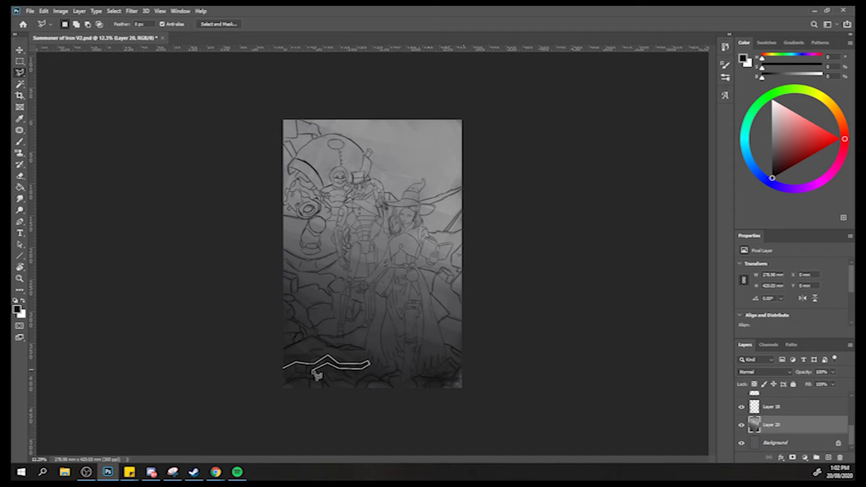
{"action": "left_click", "coordinate": [298, 374]}
{"action": "left_click", "coordinate": [284, 369]}
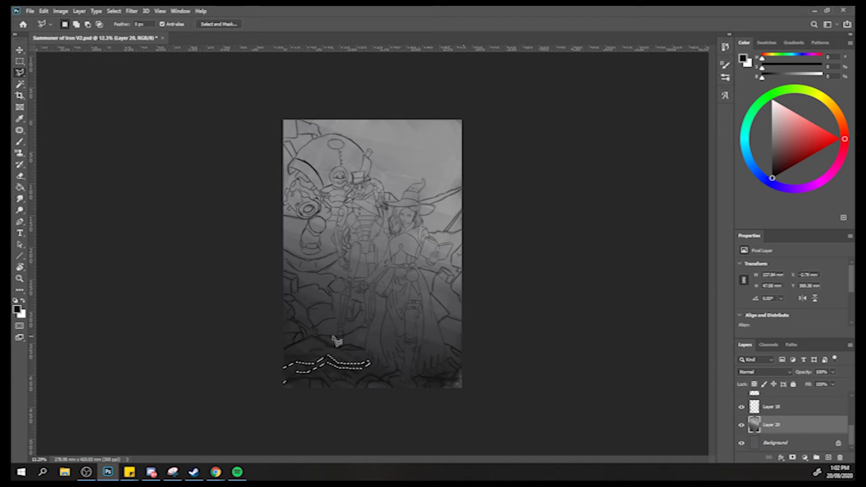
Add two small bottom areas and a lower-left rock patch to the selection.
{"action": "left_click", "coordinate": [281, 386], "text": "shift"}
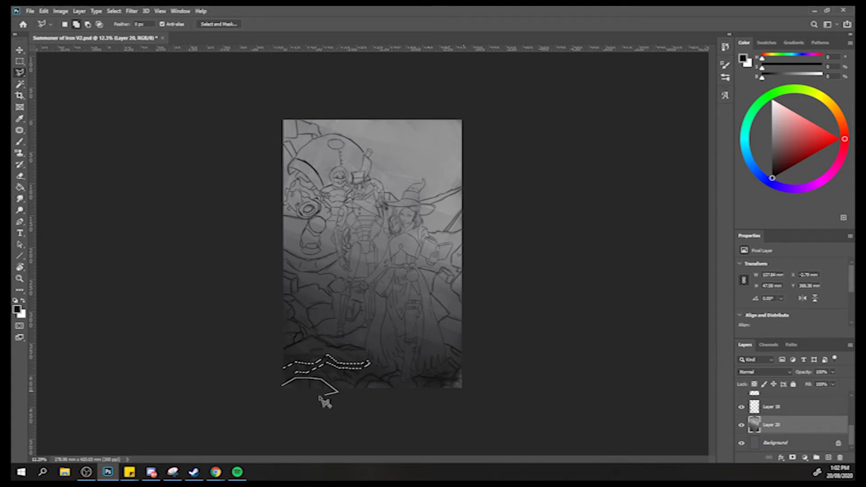
{"action": "left_click", "coordinate": [282, 391]}
{"action": "key", "text": "shift"}
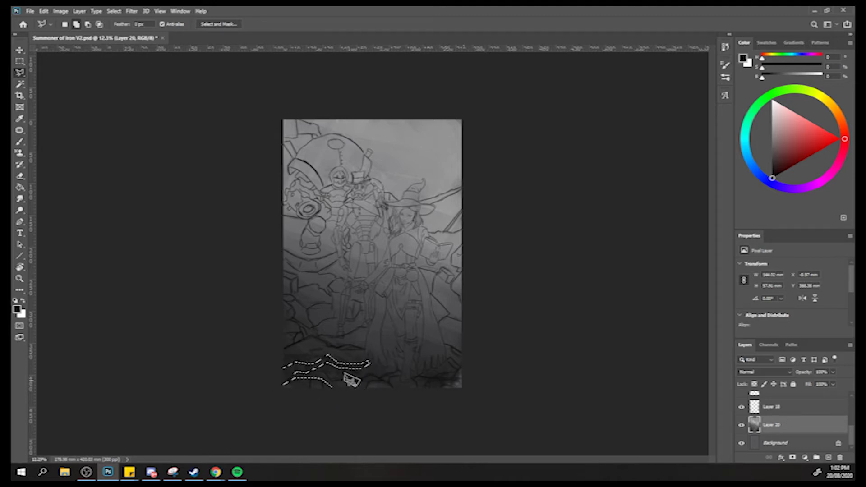
{"action": "left_click", "coordinate": [345, 373]}
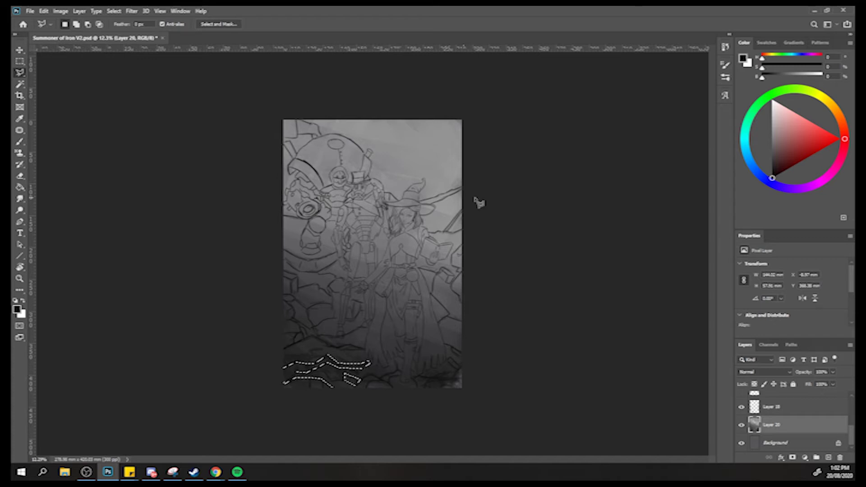
{"action": "left_click", "coordinate": [306, 309], "text": "shift"}
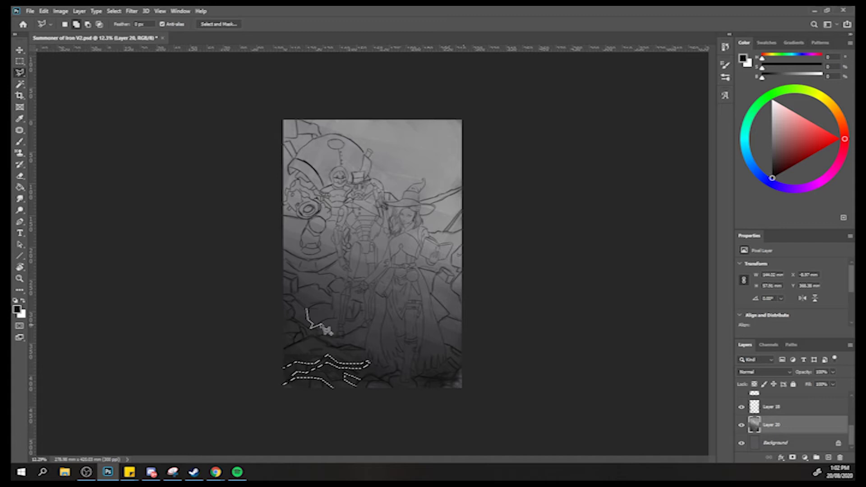
{"action": "left_click", "coordinate": [317, 325]}
{"action": "left_click", "coordinate": [322, 320]}
{"action": "left_click", "coordinate": [334, 318]}
{"action": "left_click", "coordinate": [335, 312]}
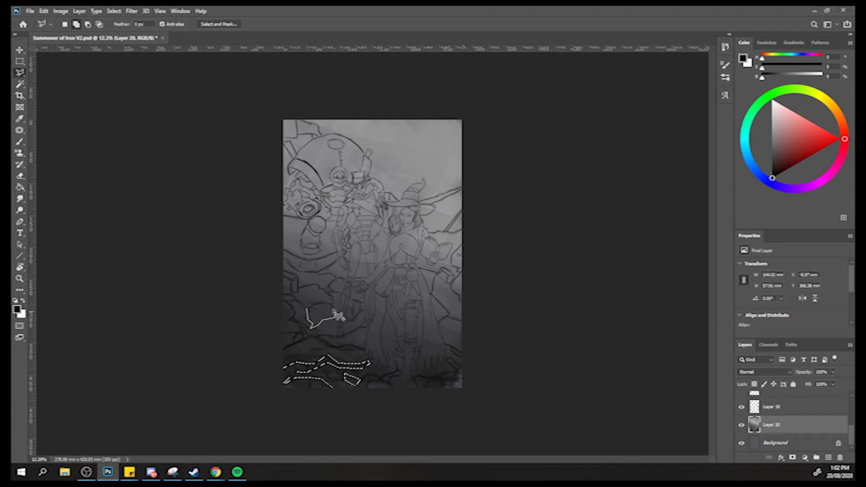
{"action": "left_click", "coordinate": [332, 305]}
{"action": "left_click", "coordinate": [321, 303]}
{"action": "left_click", "coordinate": [307, 308]}
{"action": "key", "text": "shift"}
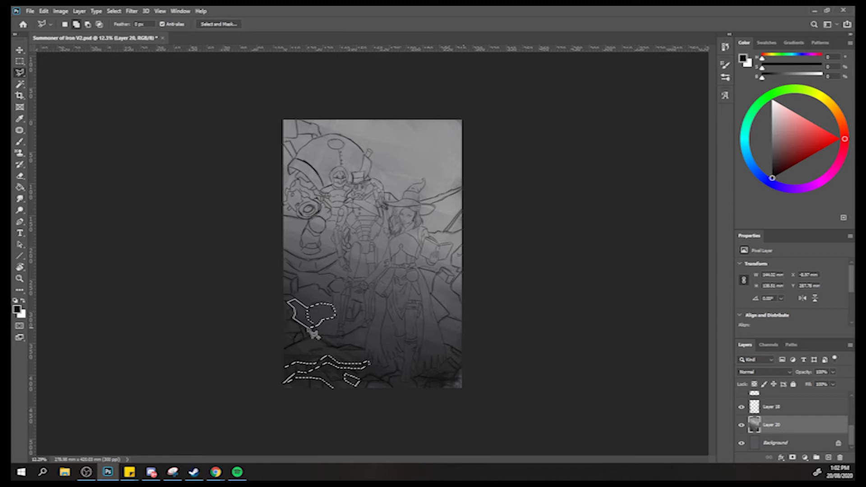
{"action": "double_click", "coordinate": [314, 315]}
Add a small left rock piece to the selection.
{"action": "key", "text": "shift"}
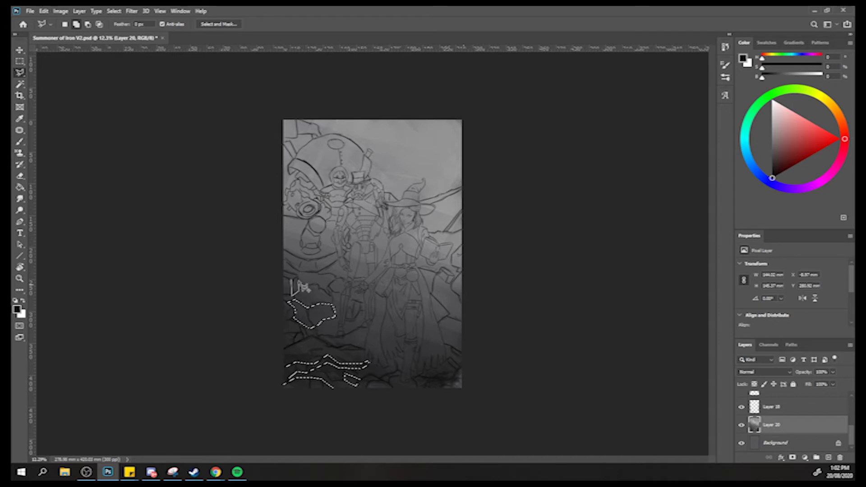
{"action": "left_click", "coordinate": [291, 280]}
{"action": "left_click", "coordinate": [292, 281], "text": "shift"}
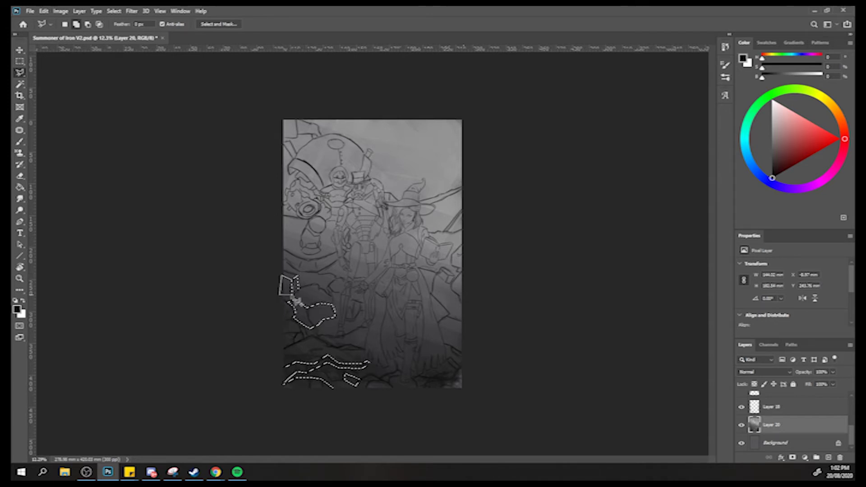
{"action": "double_click", "coordinate": [299, 286]}
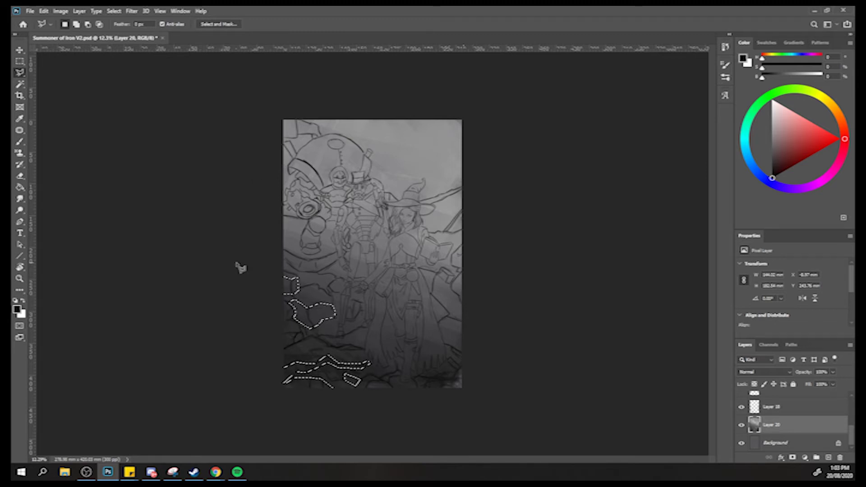
Add the upper rock band on the left side to the selection.
{"action": "key", "text": "z"}
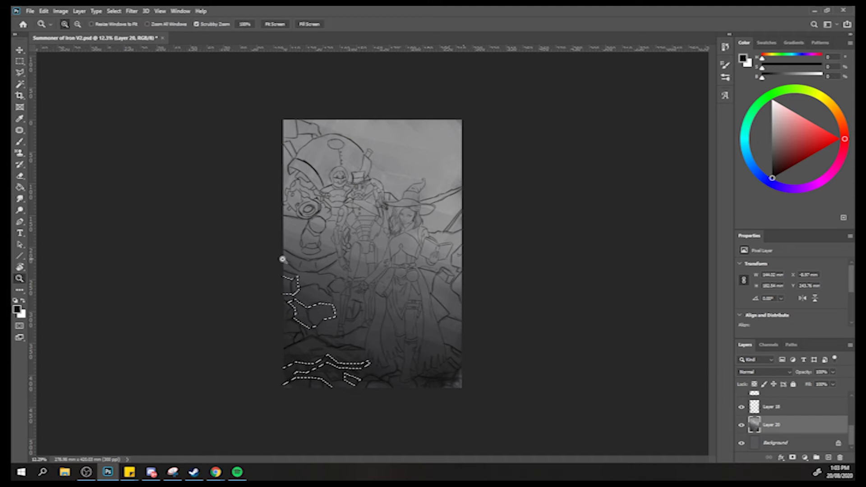
{"action": "key", "text": "shift"}
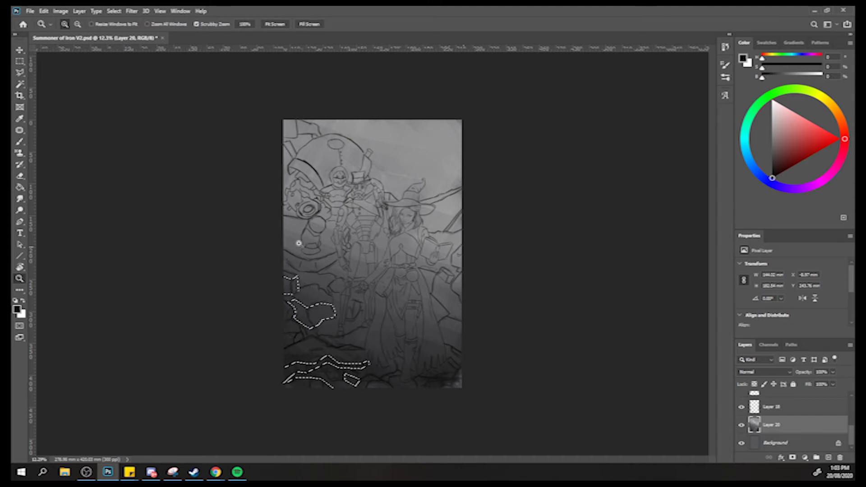
{"action": "left_click", "coordinate": [20, 72]}
{"action": "key", "text": "shift"}
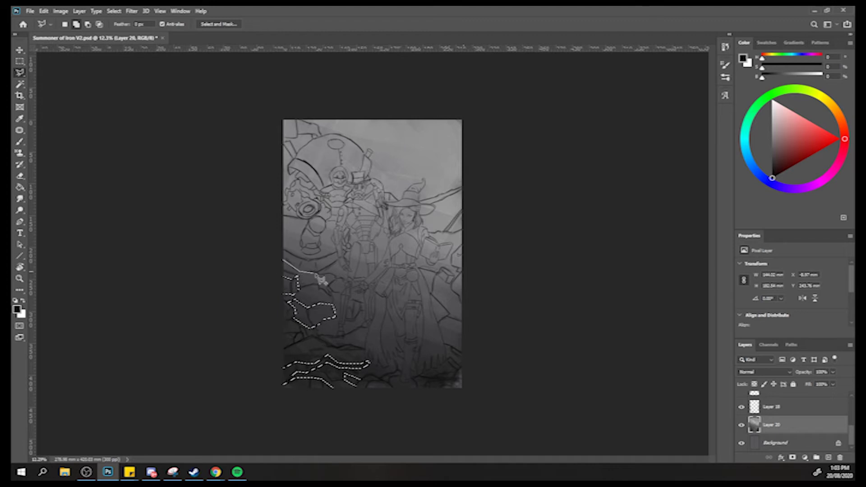
{"action": "left_click", "coordinate": [338, 260]}
{"action": "left_click", "coordinate": [336, 253]}
{"action": "left_click", "coordinate": [315, 259]}
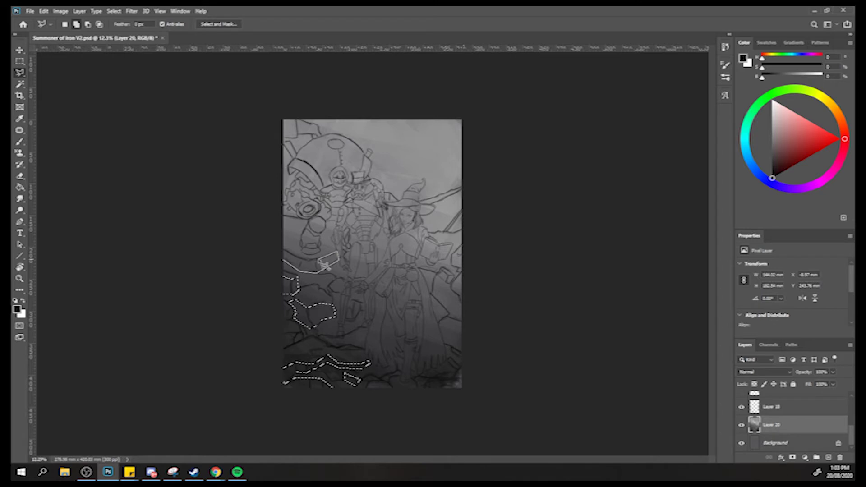
{"action": "left_click", "coordinate": [308, 260]}
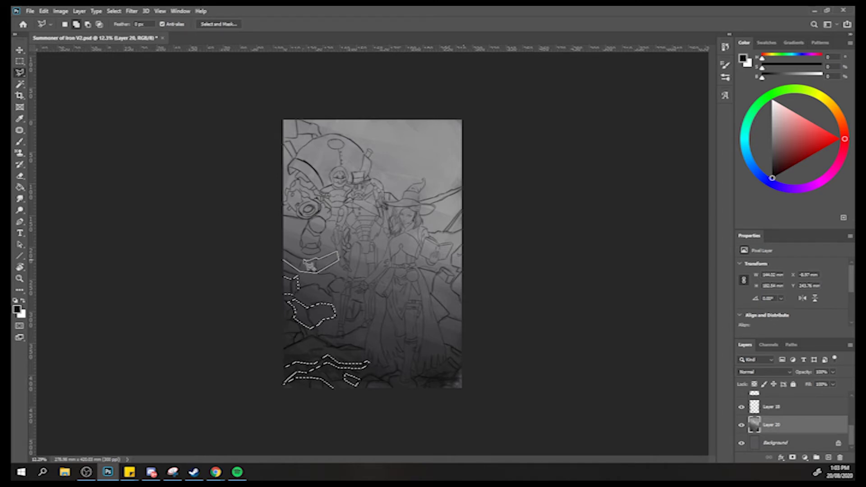
{"action": "left_click", "coordinate": [285, 264]}
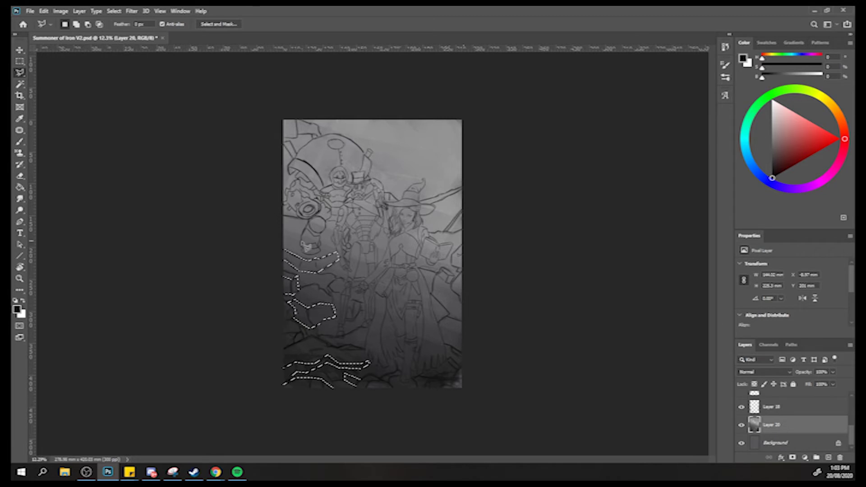
Freehand-add the rocks beside the robot's legs to the selection.
{"action": "key", "text": "shift"}
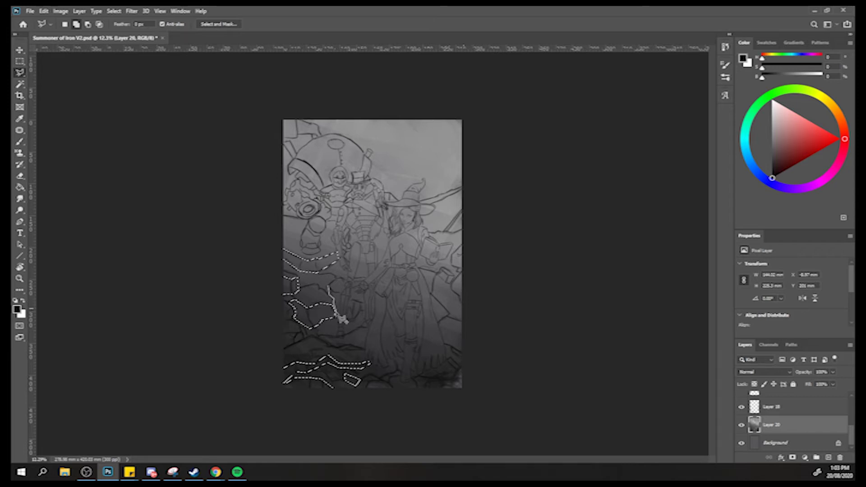
{"action": "left_click_drag", "start_coordinate": [345, 324], "coordinate": [343, 314]}
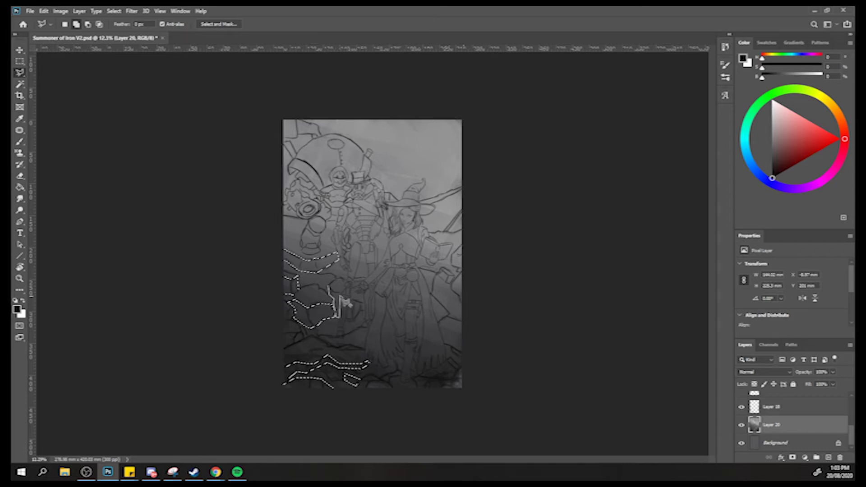
{"action": "mouse_move", "coordinate": [331, 291]}
{"action": "left_mouse_down"}
{"action": "mouse_move", "coordinate": [322, 309]}
{"action": "mouse_move", "coordinate": [349, 288]}
{"action": "mouse_move", "coordinate": [363, 308]}
{"action": "left_mouse_up"}
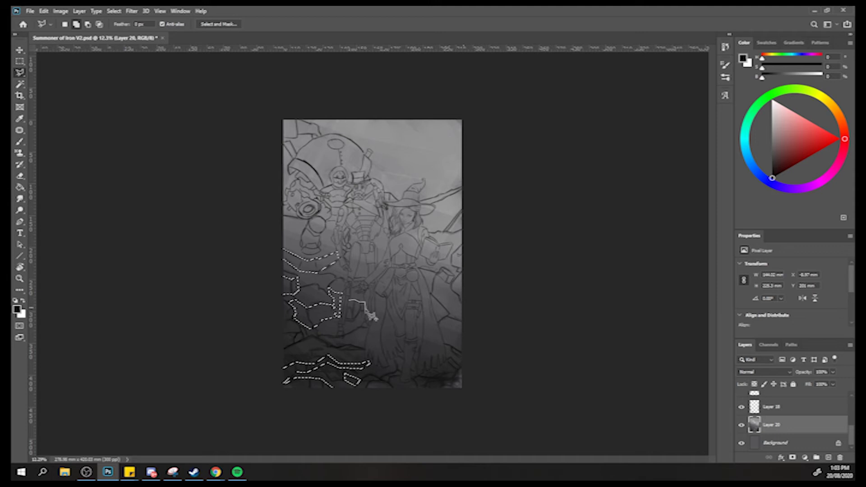
{"action": "mouse_move", "coordinate": [364, 315]}
{"action": "left_mouse_down"}
{"action": "mouse_move", "coordinate": [359, 323]}
{"action": "mouse_move", "coordinate": [354, 306]}
{"action": "left_mouse_up"}
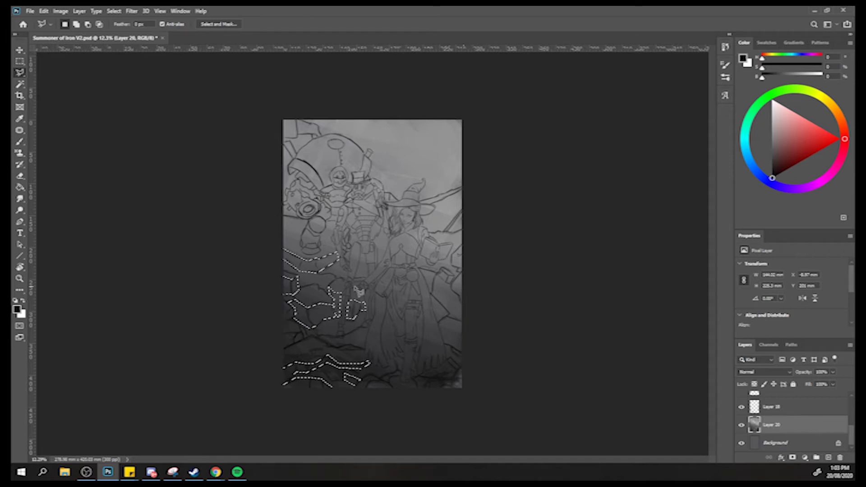
Set up a 600 px round brush and test-fill the selected rocks, undoing the black fill.
{"action": "key", "text": "b"}
{"action": "key", "text": "bracketright"}
{"action": "key", "text": "bracketright"}
{"action": "key", "text": "bracketright"}
{"action": "key", "text": "bracketright"}
{"action": "key", "text": "bracketright"}
{"action": "key", "text": "bracketright"}
{"action": "key", "text": "bracketright"}
{"action": "key", "text": "bracketright"}
{"action": "key", "text": "bracketright"}
{"action": "key", "text": "bracketright"}
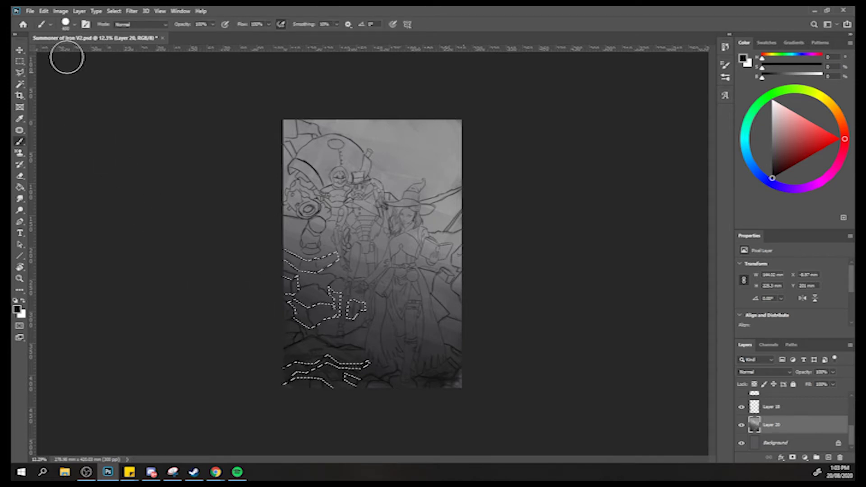
{"action": "right_click", "coordinate": [66, 57]}
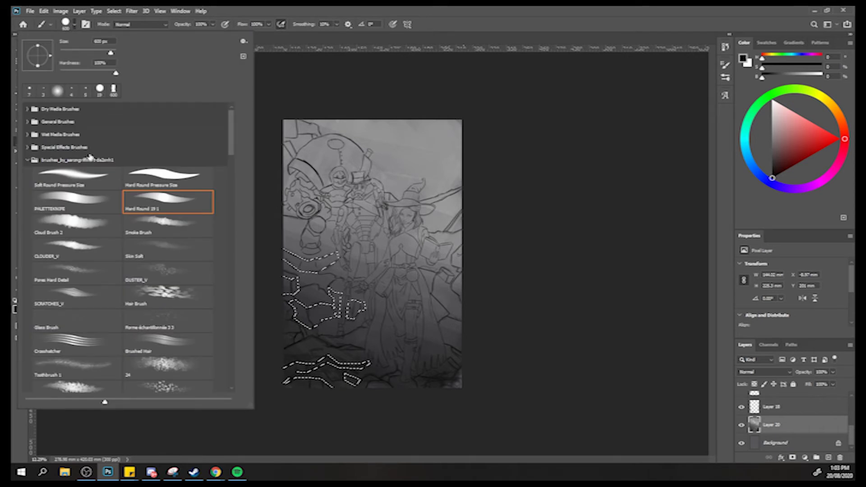
{"action": "left_click", "coordinate": [116, 91]}
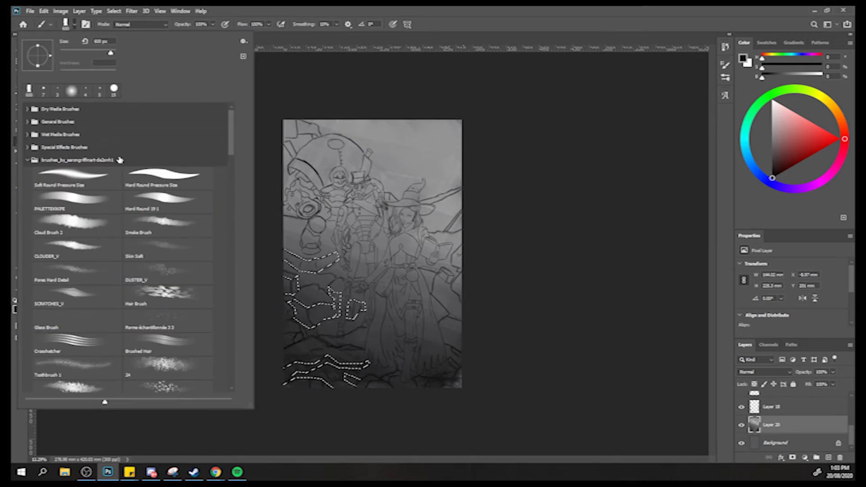
{"action": "left_click", "coordinate": [30, 93]}
{"action": "left_click", "coordinate": [347, 405]}
{"action": "mouse_move", "coordinate": [227, 360]}
{"action": "left_mouse_down"}
{"action": "mouse_move", "coordinate": [473, 321]}
{"action": "mouse_move", "coordinate": [562, 295]}
{"action": "mouse_move", "coordinate": [573, 271]}
{"action": "mouse_move", "coordinate": [346, 264]}
{"action": "mouse_move", "coordinate": [239, 213]}
{"action": "mouse_move", "coordinate": [223, 256]}
{"action": "left_mouse_up"}
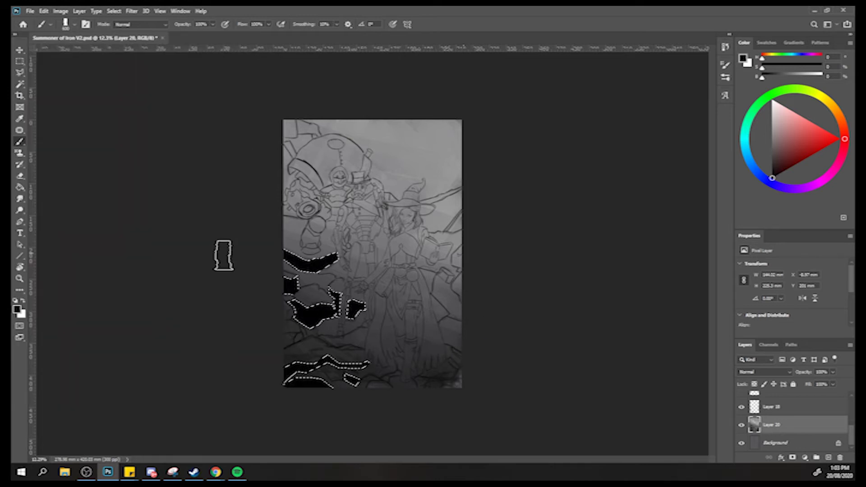
{"action": "key", "text": "ctrl+z"}
Change the foreground colour to the near-black grey 1c1c1c.
{"action": "left_click", "coordinate": [16, 309]}
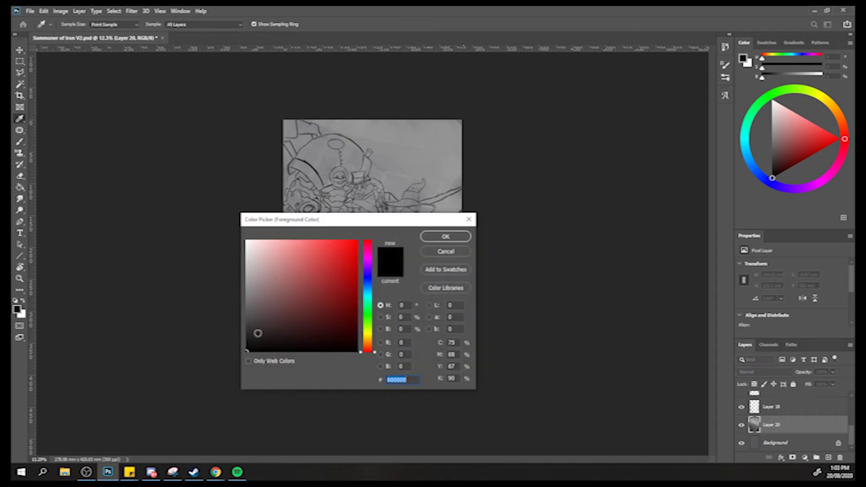
{"action": "mouse_move", "coordinate": [249, 336]}
{"action": "left_mouse_down"}
{"action": "mouse_move", "coordinate": [244, 329]}
{"action": "mouse_move", "coordinate": [246, 336]}
{"action": "left_mouse_up"}
{"action": "left_click_drag", "start_coordinate": [364, 219], "coordinate": [588, 232]}
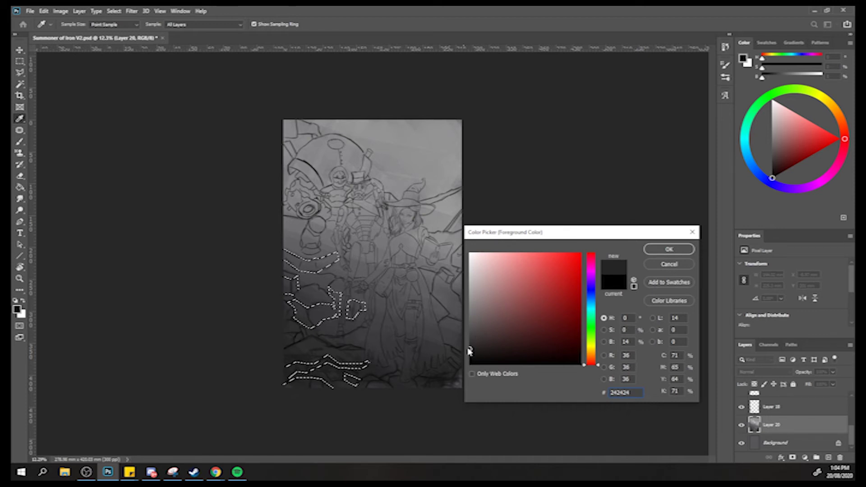
{"action": "left_click", "coordinate": [470, 348]}
{"action": "left_click_drag", "start_coordinate": [470, 349], "coordinate": [470, 352]}
{"action": "left_click", "coordinate": [669, 250]}
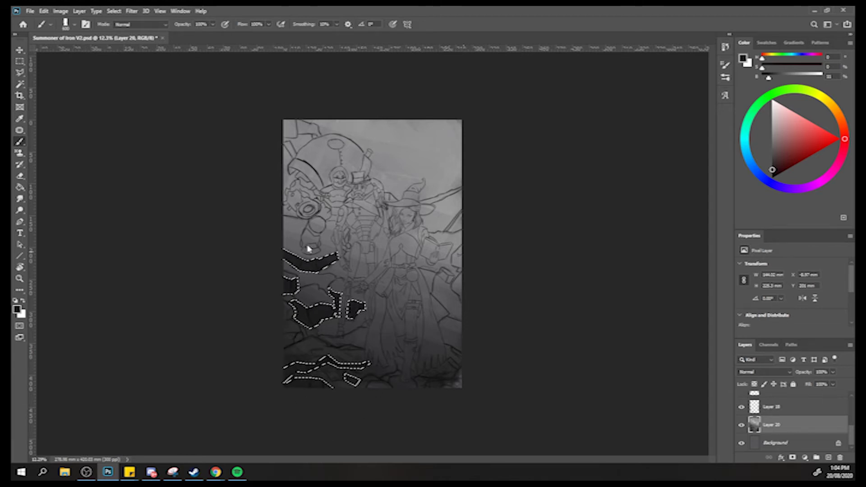
Set brush opacity to about 55% and flow to about 60%, then deselect and flip the canvas horizontally.
{"action": "left_click_drag", "start_coordinate": [212, 24], "coordinate": [195, 37]}
{"action": "left_click", "coordinate": [268, 25]}
{"action": "left_click", "coordinate": [254, 35]}
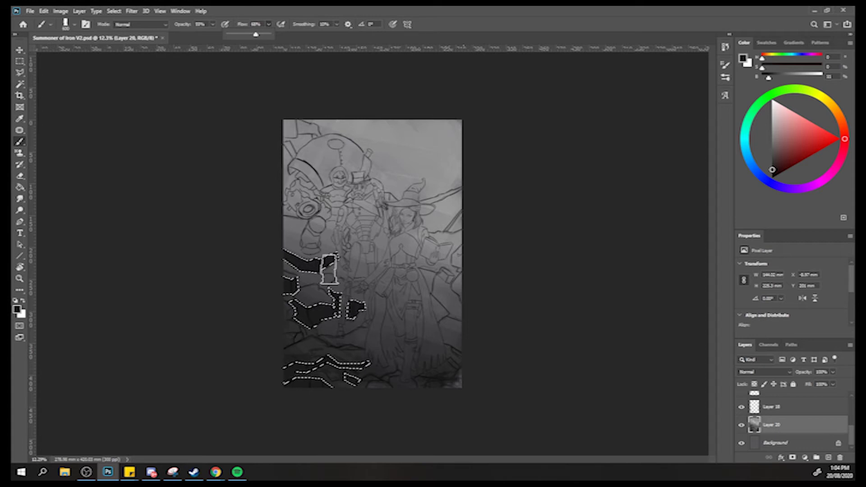
{"action": "key", "text": "z"}
{"action": "left_click", "coordinate": [356, 303]}
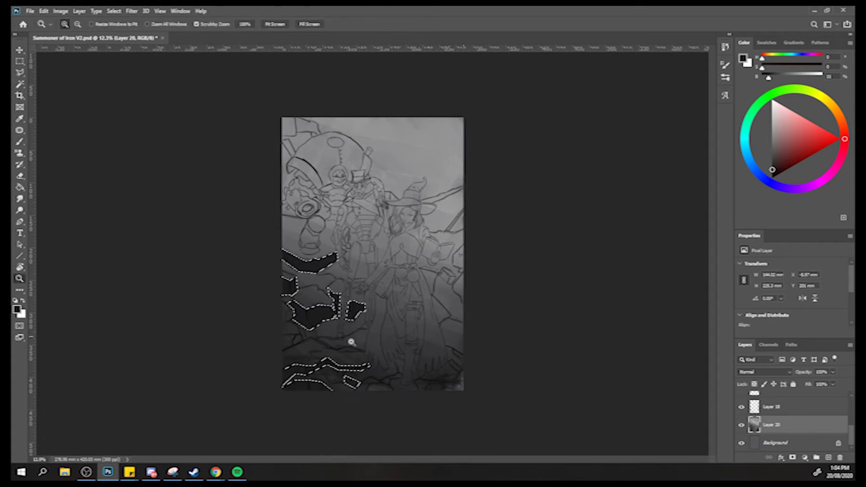
{"action": "key", "text": "b"}
{"action": "key", "text": "b"}
{"action": "left_click", "coordinate": [344, 366], "text": "alt"}
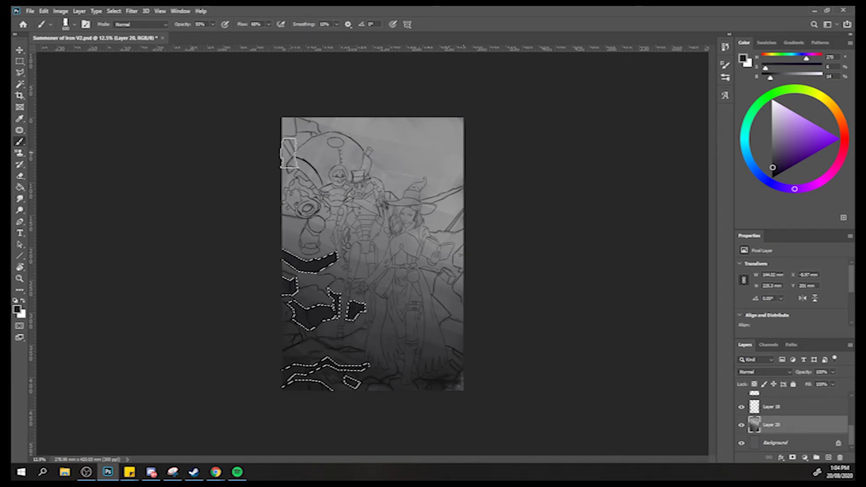
{"action": "key", "text": "ctrl+d"}
{"action": "key", "text": "ctrl+shift+h"}
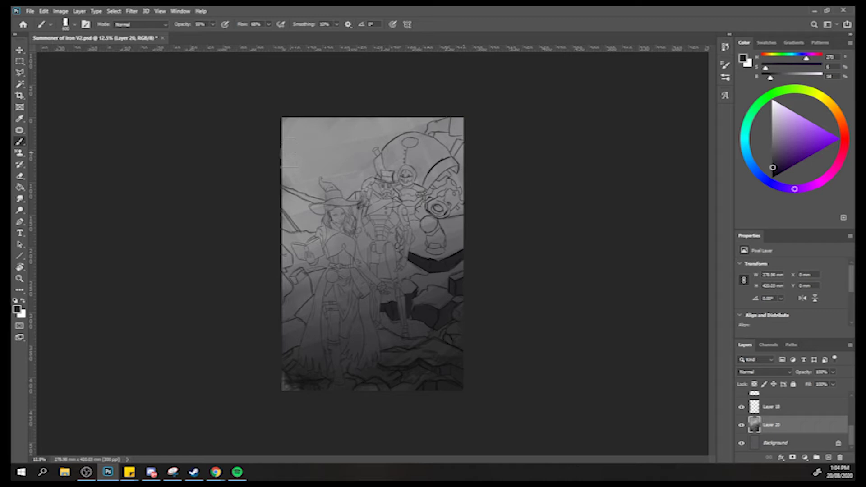
Lasso-add areas near the robot's hip and the rock top below its arm to the selection.
{"action": "left_click", "coordinate": [19, 72]}
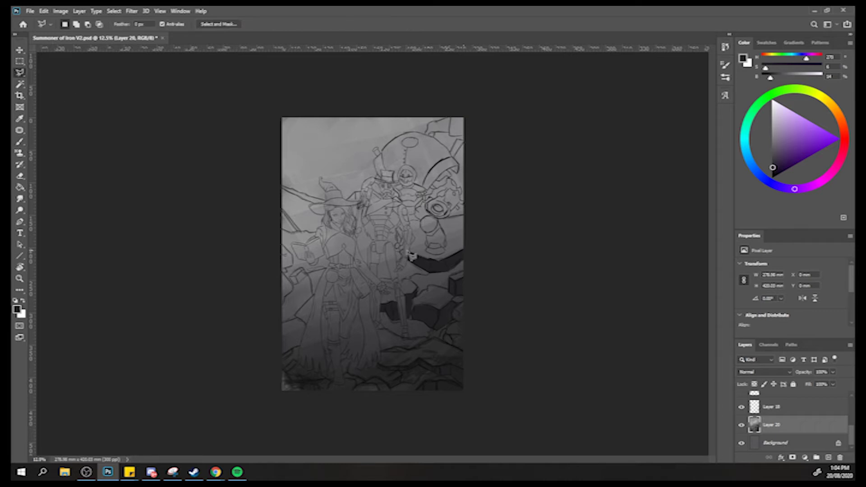
{"action": "mouse_move", "coordinate": [408, 253]}
{"action": "left_mouse_down"}
{"action": "mouse_move", "coordinate": [451, 264]}
{"action": "mouse_move", "coordinate": [465, 253]}
{"action": "mouse_move", "coordinate": [472, 217]}
{"action": "mouse_move", "coordinate": [410, 221]}
{"action": "mouse_move", "coordinate": [394, 235]}
{"action": "mouse_move", "coordinate": [412, 256]}
{"action": "left_mouse_up"}
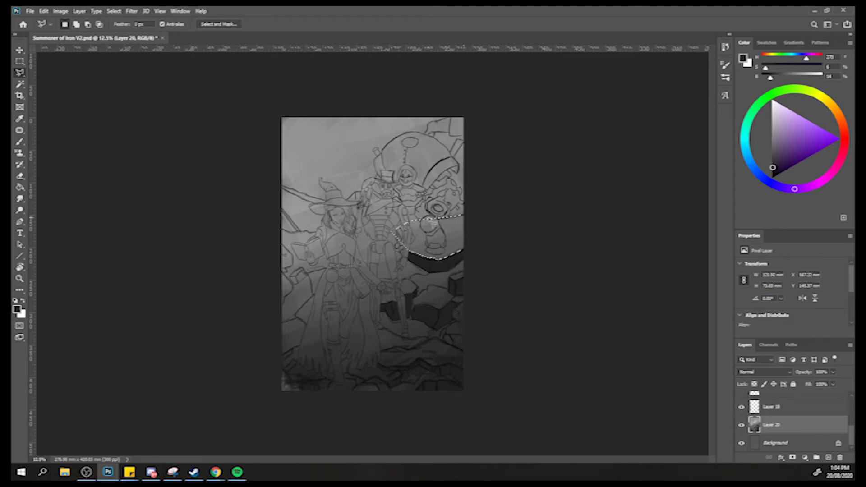
{"action": "key", "text": "shift"}
{"action": "left_click", "coordinate": [392, 232], "text": "shift"}
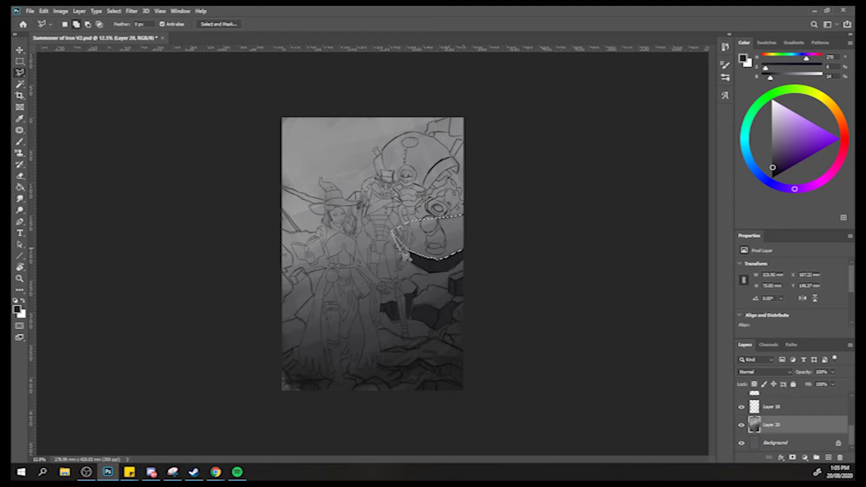
{"action": "left_click_drag", "start_coordinate": [393, 232], "coordinate": [393, 232]}
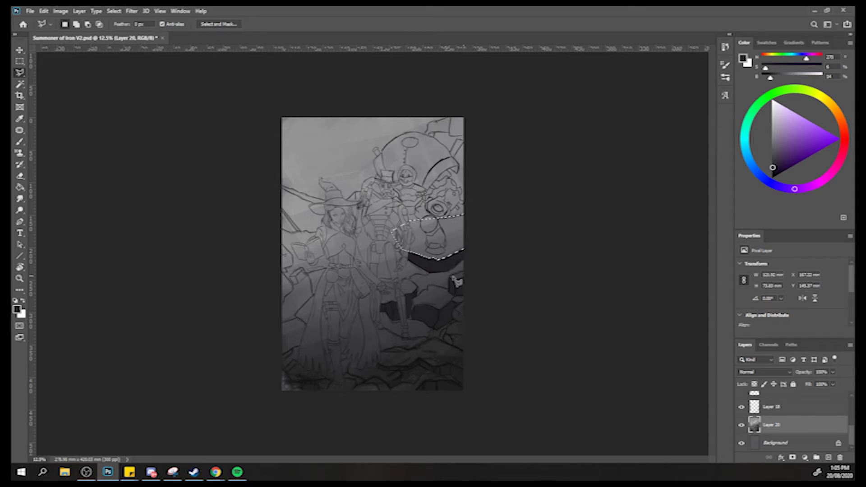
{"action": "key", "text": "shift"}
{"action": "mouse_move", "coordinate": [450, 277]}
{"action": "left_mouse_down"}
{"action": "mouse_move", "coordinate": [472, 275]}
{"action": "mouse_move", "coordinate": [456, 276]}
{"action": "left_mouse_up"}
{"action": "key", "text": "shift"}
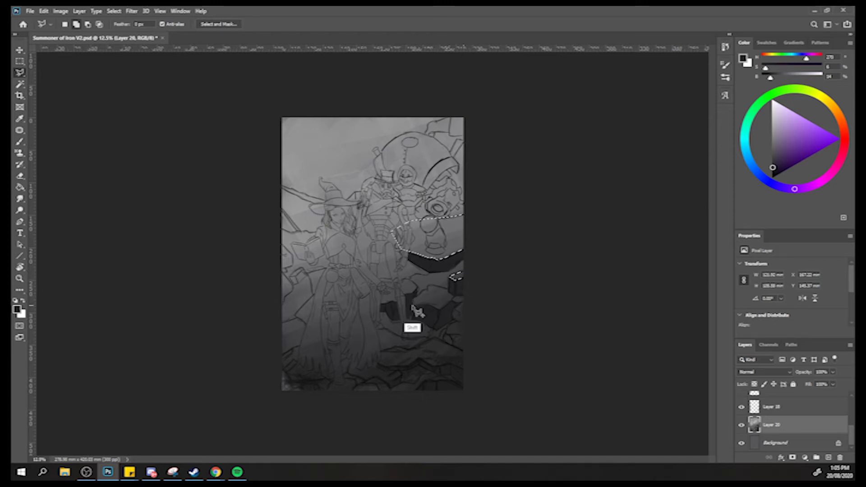
{"action": "left_click_drag", "start_coordinate": [412, 305], "coordinate": [433, 297]}
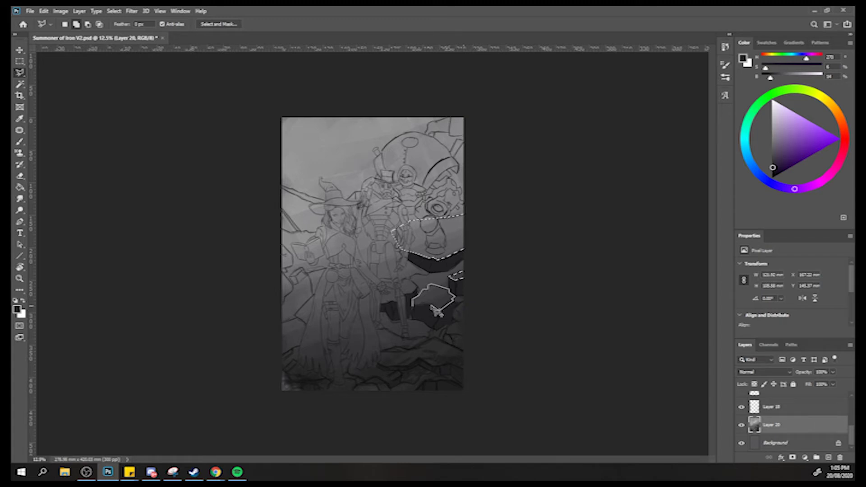
{"action": "left_click_drag", "start_coordinate": [419, 312], "coordinate": [416, 309]}
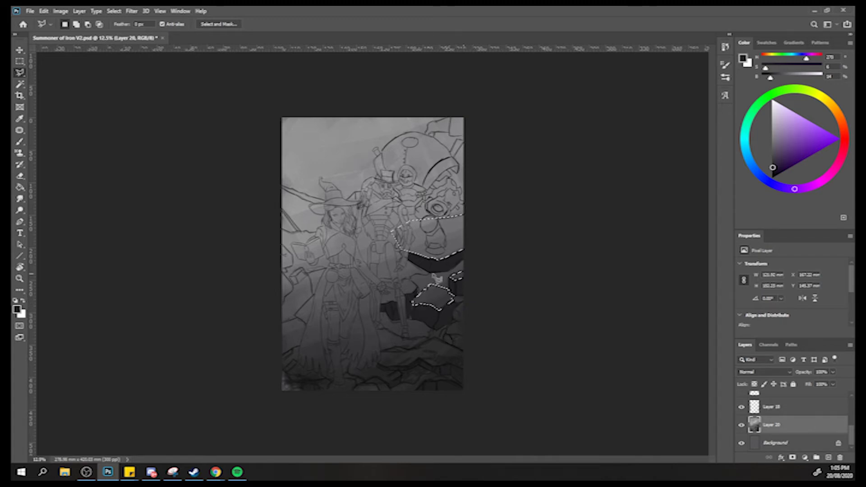
Sample a grey from the painting with the Brush.
{"action": "key", "text": "b"}
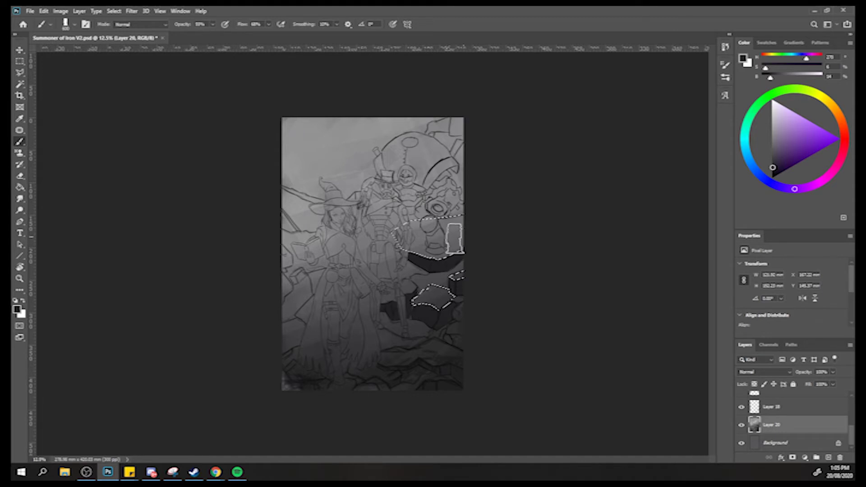
{"action": "left_click", "coordinate": [449, 246], "text": "alt"}
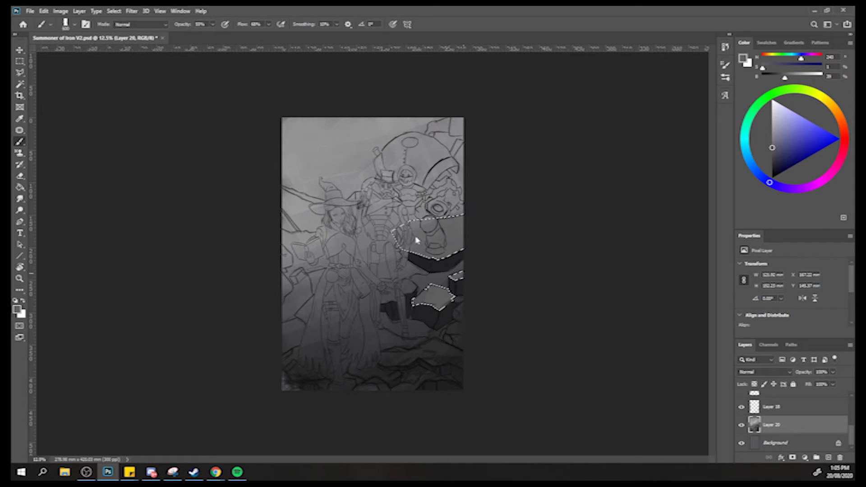
{"action": "left_click", "coordinate": [19, 72]}
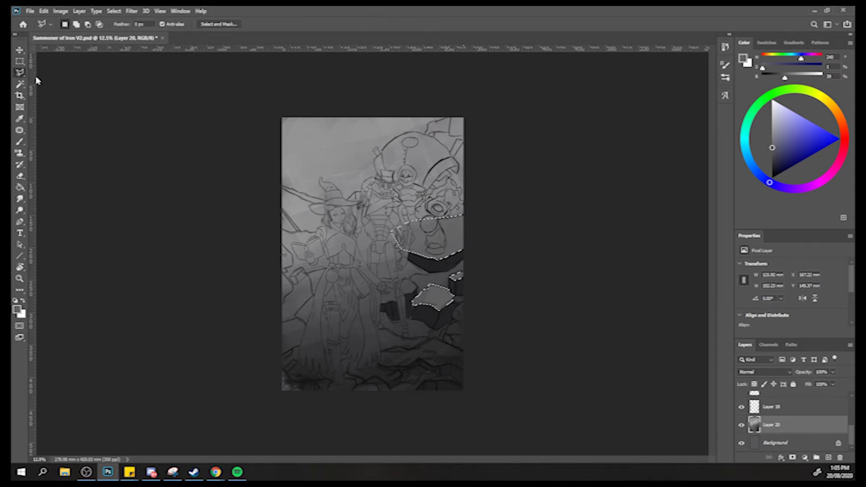
Outline the rock beside the witch's staff with the Polygonal Lasso and brush an even grey over it.
{"action": "left_click", "coordinate": [380, 304]}
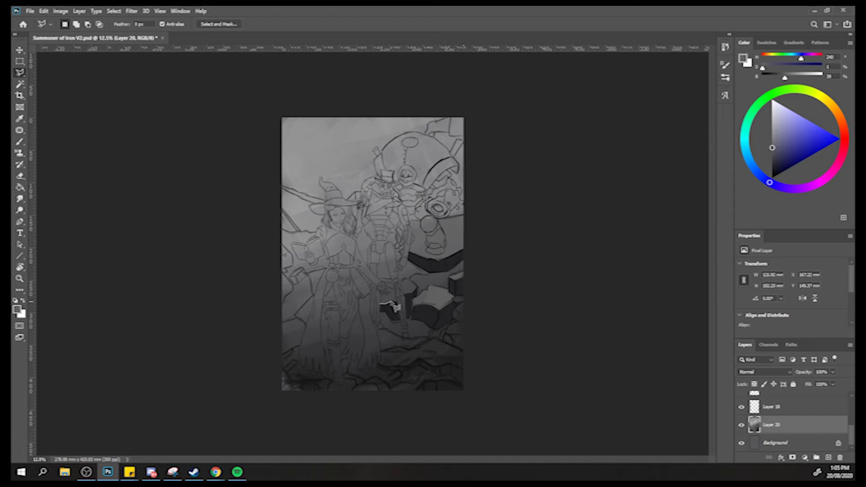
{"action": "left_click", "coordinate": [405, 294]}
{"action": "left_click", "coordinate": [418, 287]}
{"action": "left_click", "coordinate": [410, 279]}
{"action": "left_click", "coordinate": [383, 279]}
{"action": "left_click", "coordinate": [371, 289]}
{"action": "left_click", "coordinate": [375, 300]}
{"action": "left_click", "coordinate": [380, 304]}
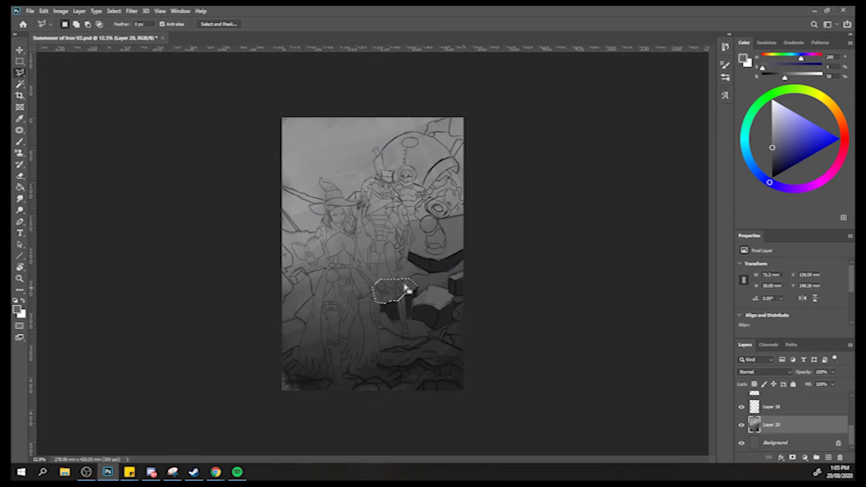
{"action": "key", "text": "b"}
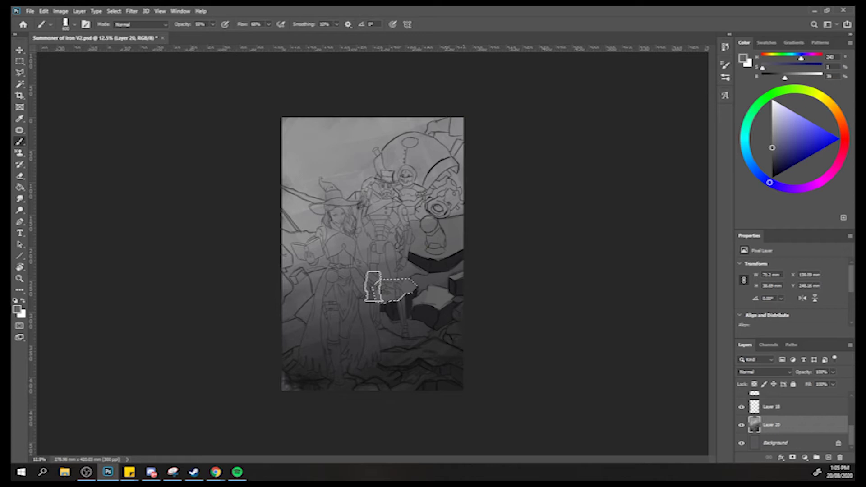
{"action": "left_click_drag", "start_coordinate": [368, 311], "coordinate": [389, 291]}
Lasso the lower-right rocks and sample a darker grey, then deselect and flip the canvas horizontally.
{"action": "left_click", "coordinate": [20, 72]}
{"action": "left_click", "coordinate": [419, 353]}
{"action": "mouse_move", "coordinate": [418, 348]}
{"action": "left_mouse_down"}
{"action": "mouse_move", "coordinate": [440, 339]}
{"action": "mouse_move", "coordinate": [462, 353]}
{"action": "mouse_move", "coordinate": [464, 375]}
{"action": "mouse_move", "coordinate": [421, 358]}
{"action": "mouse_move", "coordinate": [411, 370]}
{"action": "mouse_move", "coordinate": [369, 361]}
{"action": "mouse_move", "coordinate": [417, 351]}
{"action": "mouse_move", "coordinate": [398, 314]}
{"action": "mouse_move", "coordinate": [371, 319]}
{"action": "mouse_move", "coordinate": [367, 371]}
{"action": "left_mouse_up"}
{"action": "key", "text": "b"}
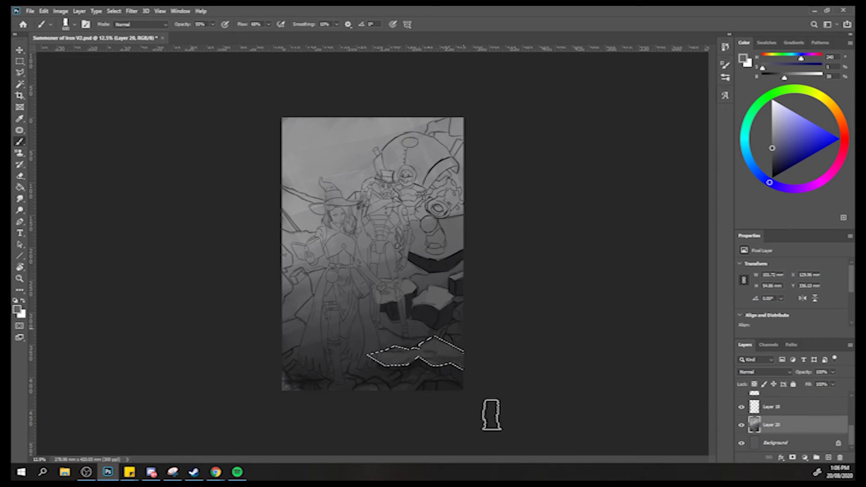
{"action": "left_click", "coordinate": [389, 362], "text": "alt"}
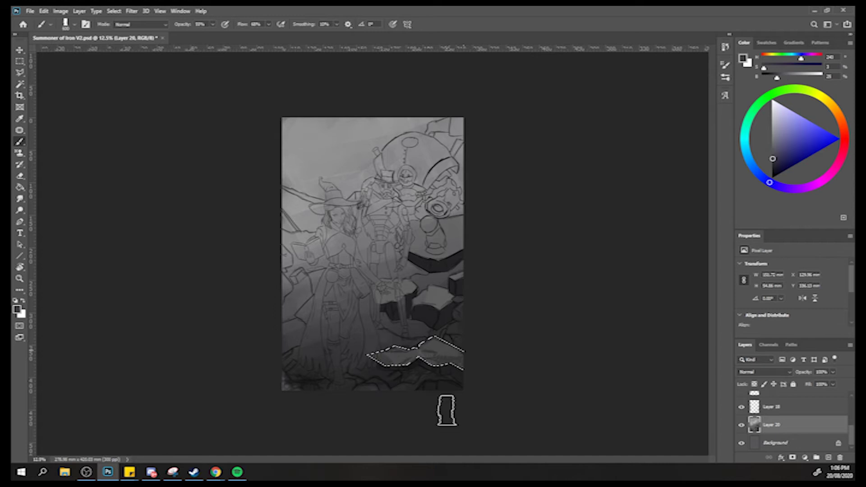
{"action": "left_click", "coordinate": [448, 368], "text": "alt"}
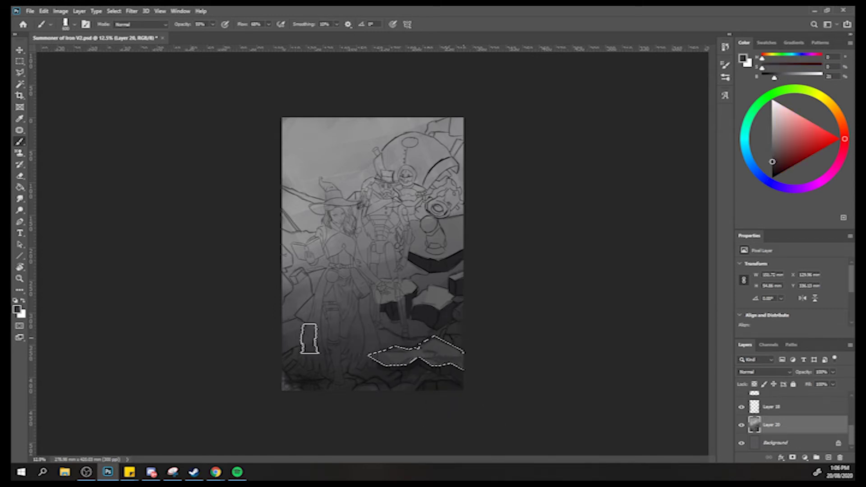
{"action": "key", "text": "ctrl+d"}
{"action": "key", "text": "ctrl+f"}
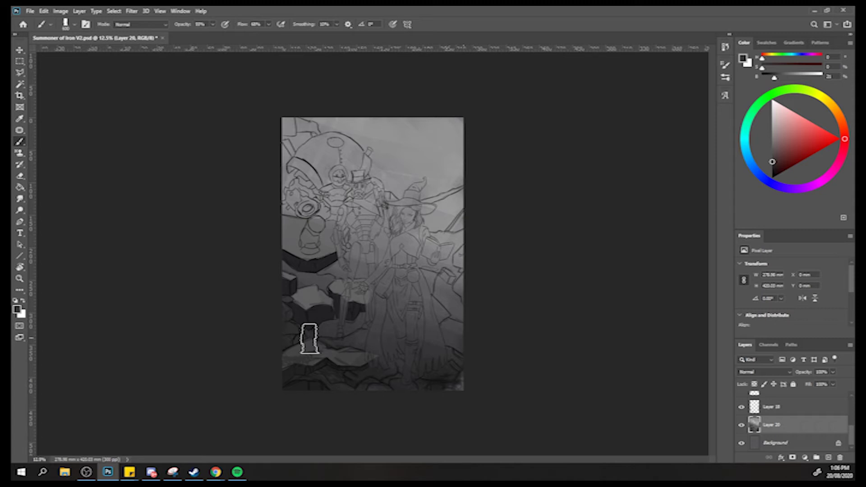
Lasso a rock at the lower left and darken it with sampled purple-grey tones.
{"action": "left_click", "coordinate": [20, 72]}
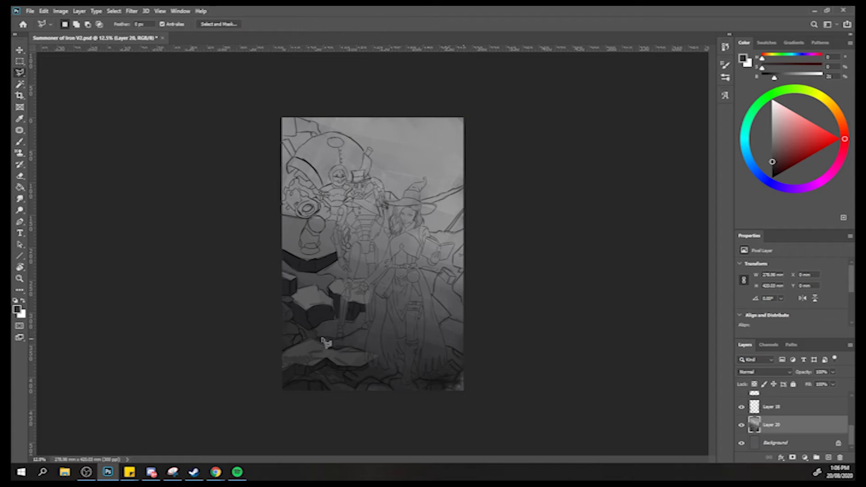
{"action": "mouse_move", "coordinate": [317, 337]}
{"action": "left_mouse_down"}
{"action": "mouse_move", "coordinate": [343, 345]}
{"action": "mouse_move", "coordinate": [364, 331]}
{"action": "mouse_move", "coordinate": [387, 331]}
{"action": "mouse_move", "coordinate": [387, 344]}
{"action": "mouse_move", "coordinate": [384, 356]}
{"action": "mouse_move", "coordinate": [336, 354]}
{"action": "mouse_move", "coordinate": [317, 338]}
{"action": "left_mouse_up"}
{"action": "key", "text": "b"}
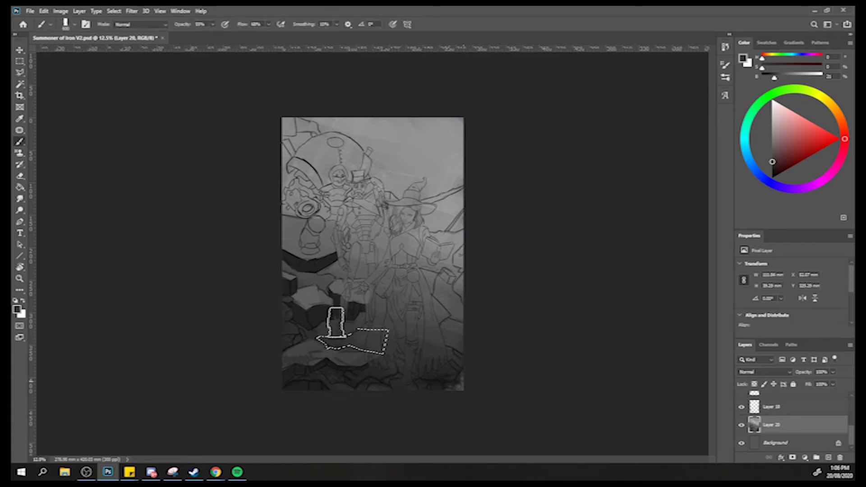
{"action": "left_click", "coordinate": [336, 336], "text": "alt"}
{"action": "left_click_drag", "start_coordinate": [337, 336], "coordinate": [349, 351]}
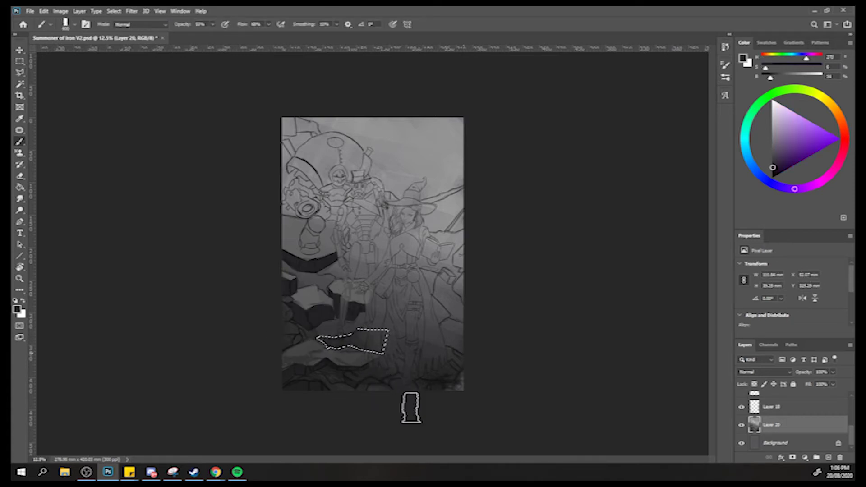
{"action": "left_click", "coordinate": [352, 334], "text": "alt"}
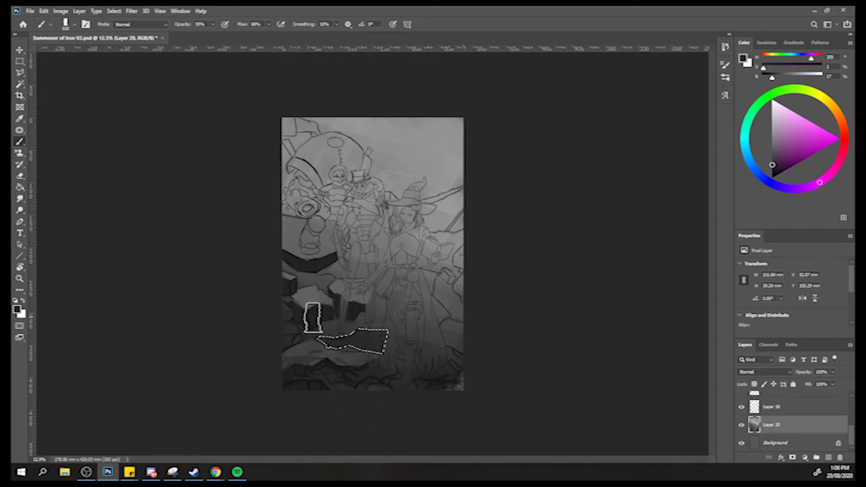
{"action": "left_click", "coordinate": [314, 327], "text": "alt"}
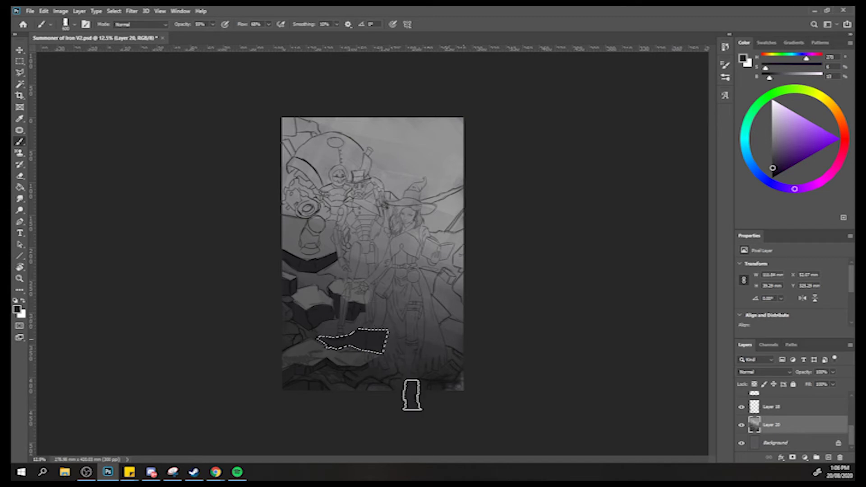
{"action": "key", "text": "ctrl+space"}
{"action": "left_click_drag", "start_coordinate": [315, 362], "coordinate": [302, 363]}
Extend the selection around the lower-left rock and sample a dark blue-grey.
{"action": "key", "text": "l"}
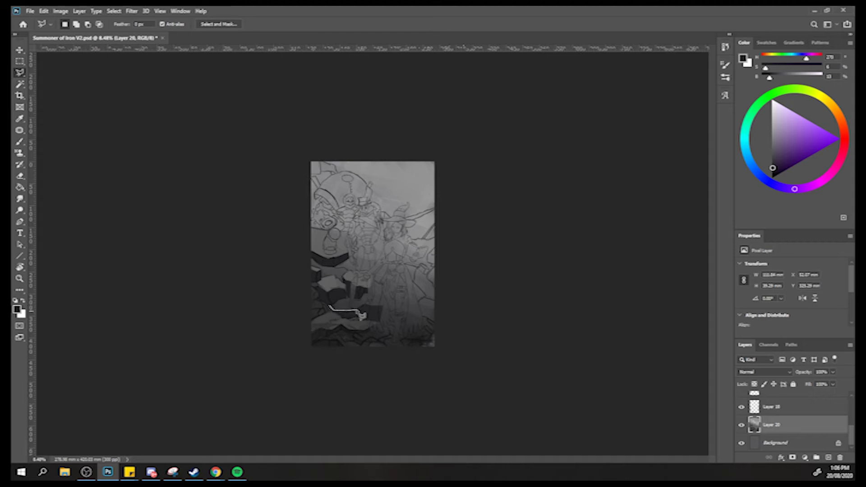
{"action": "left_click_drag", "start_coordinate": [384, 300], "coordinate": [369, 299]}
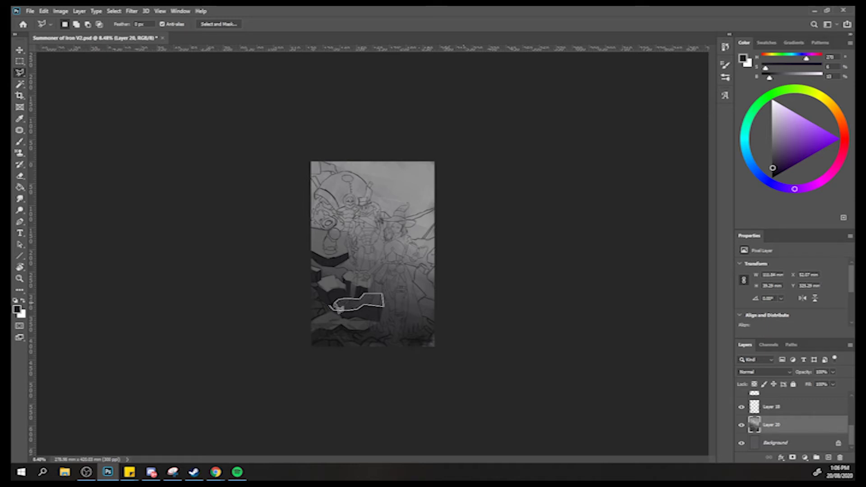
{"action": "left_click_drag", "start_coordinate": [334, 310], "coordinate": [330, 307]}
{"action": "key", "text": "b"}
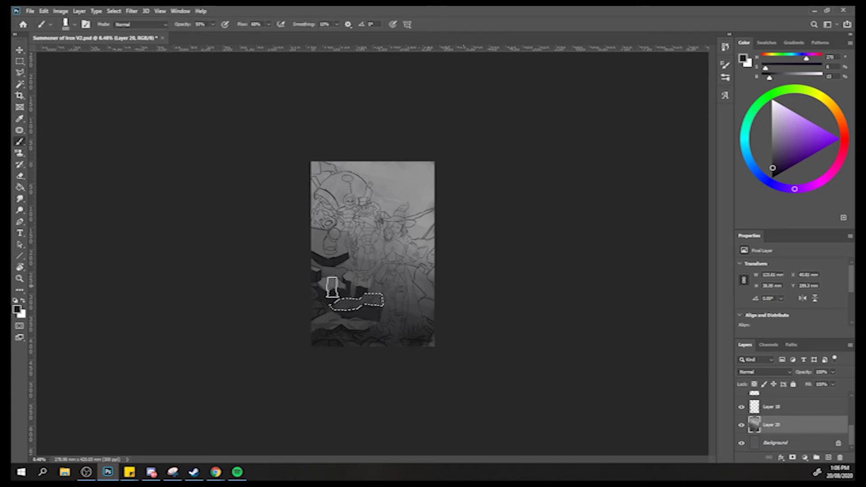
{"action": "left_click", "coordinate": [336, 281], "text": "alt"}
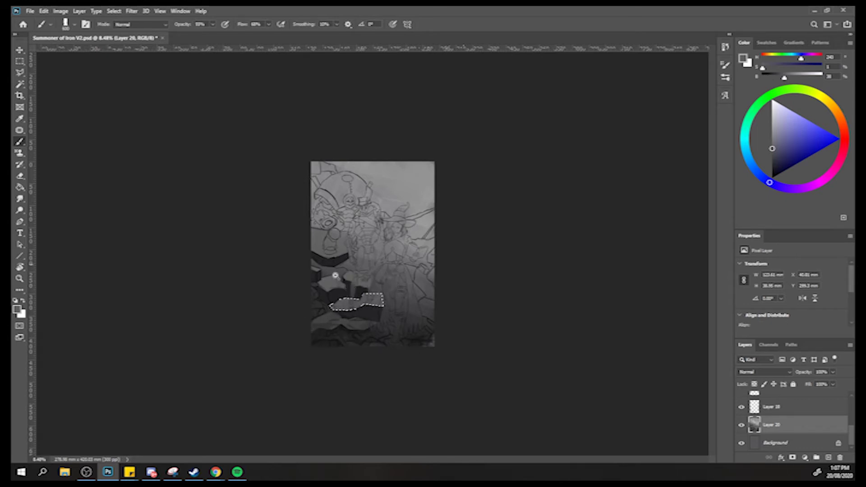
{"action": "key", "text": "z"}
{"action": "left_click", "coordinate": [325, 275], "text": "alt"}
{"action": "key", "text": "b"}
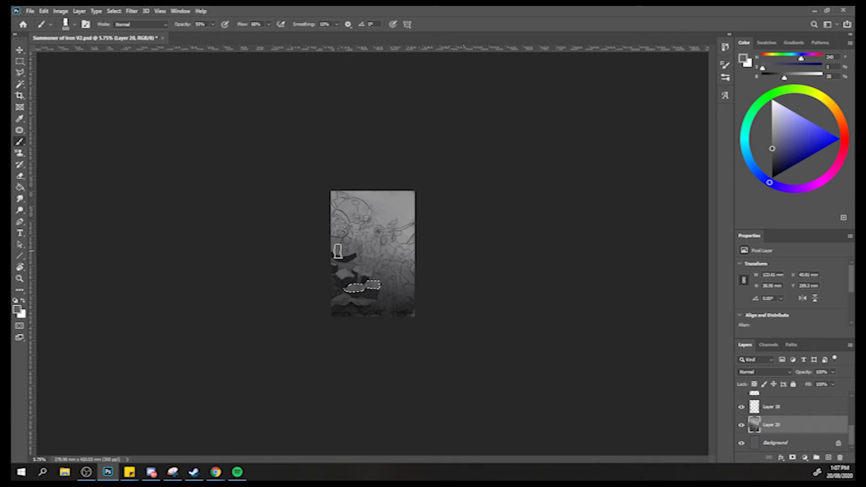
{"action": "key", "text": "z"}
{"action": "left_click", "coordinate": [345, 277]}
{"action": "key", "text": "b"}
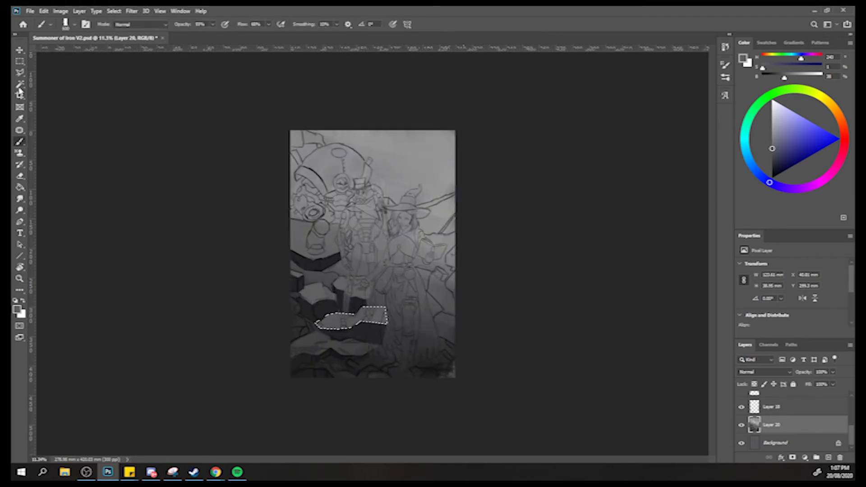
Outline the left-edge rock with straight edges and darken it with a 600 px purple-grey brush.
{"action": "left_click", "coordinate": [19, 72]}
{"action": "left_click", "coordinate": [300, 303]}
{"action": "left_click", "coordinate": [294, 308]}
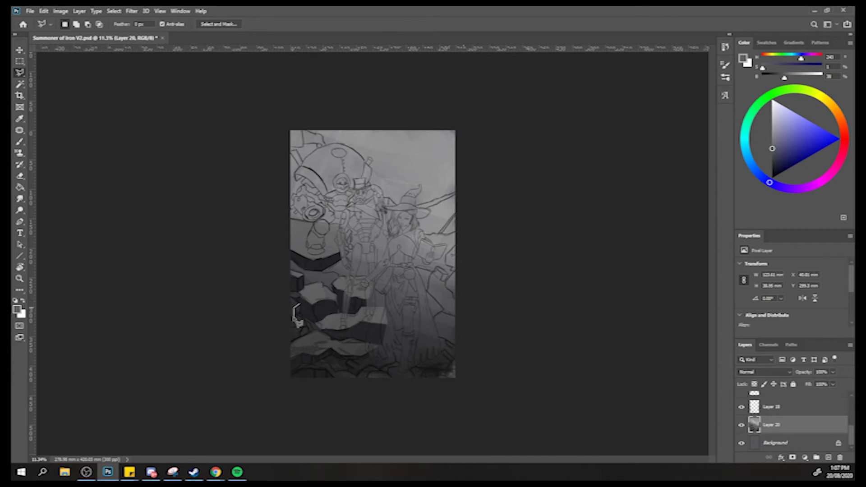
{"action": "left_click", "coordinate": [291, 321]}
{"action": "left_click", "coordinate": [297, 307]}
{"action": "key", "text": "b"}
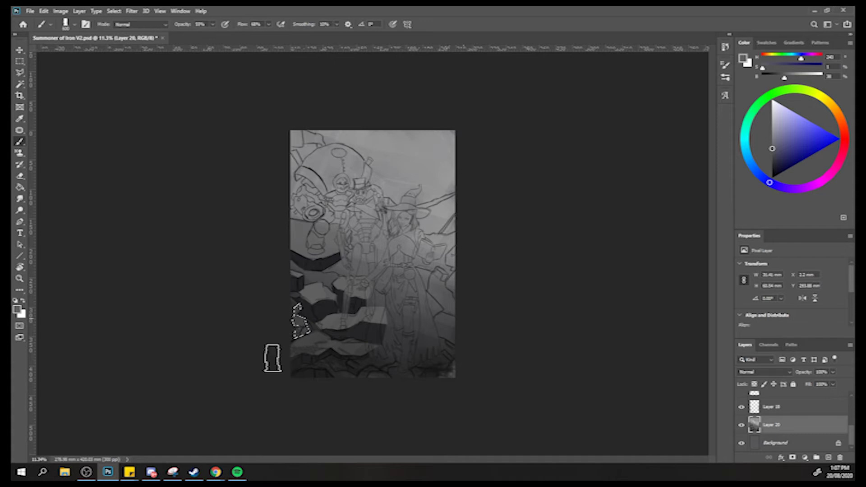
{"action": "left_click", "coordinate": [291, 332], "text": "alt"}
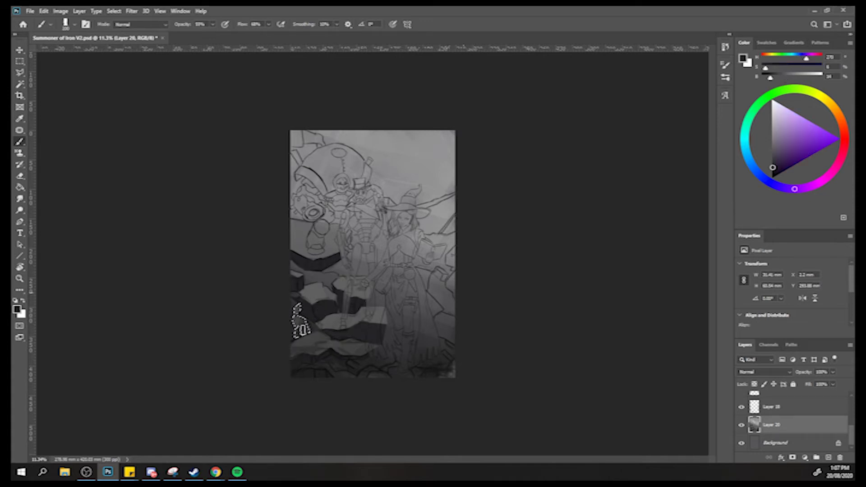
{"action": "key", "text": "bracketright"}
{"action": "key", "text": "bracketright"}
{"action": "key", "text": "bracketright"}
{"action": "key", "text": "bracketright"}
{"action": "key", "text": "bracketright"}
{"action": "mouse_move", "coordinate": [300, 289]}
{"action": "left_mouse_down"}
{"action": "mouse_move", "coordinate": [298, 338]}
{"action": "mouse_move", "coordinate": [310, 295]}
{"action": "mouse_move", "coordinate": [301, 327]}
{"action": "left_mouse_up"}
{"action": "key", "text": "bracketleft"}
{"action": "key", "text": "bracketleft"}
{"action": "key", "text": "bracketleft"}
{"action": "left_click", "coordinate": [321, 325], "text": "alt"}
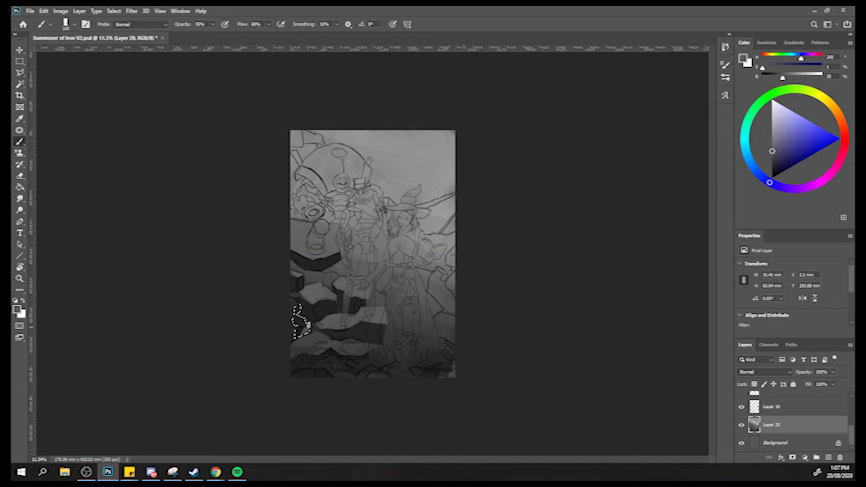
Select the rock fragment and paint lighter grey down it with a 200 px brush.
{"action": "left_click", "coordinate": [19, 72]}
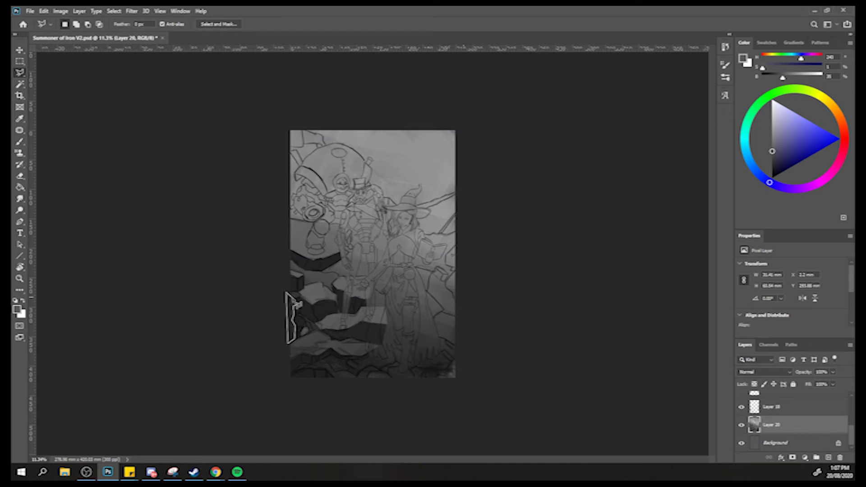
{"action": "left_click", "coordinate": [291, 295]}
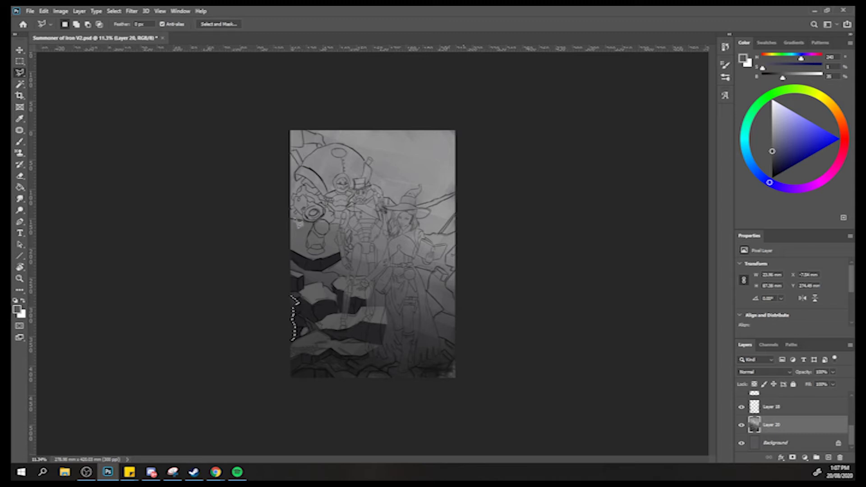
{"action": "key", "text": "b"}
{"action": "left_click", "coordinate": [313, 295], "text": "alt"}
{"action": "key", "text": "bracketright"}
{"action": "key", "text": "bracketright"}
{"action": "key", "text": "bracketright"}
{"action": "key", "text": "bracketright"}
{"action": "left_click_drag", "start_coordinate": [294, 299], "coordinate": [287, 351]}
{"action": "left_click", "coordinate": [296, 309], "text": "alt"}
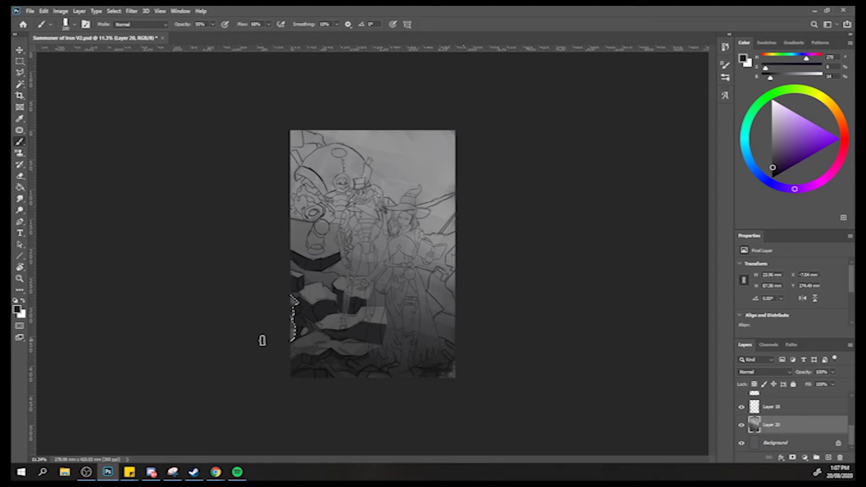
{"action": "key", "text": "z"}
{"action": "left_click_drag", "start_coordinate": [296, 318], "coordinate": [247, 318]}
Return to the Brush and flip the painting horizontally with Ctrl+Shift+H.
{"action": "key", "text": "b"}
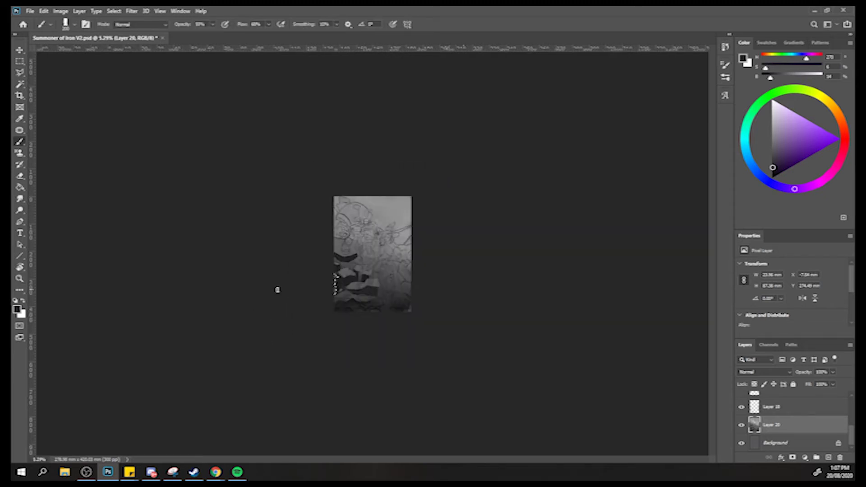
{"action": "key", "text": "ctrl+shift+h"}
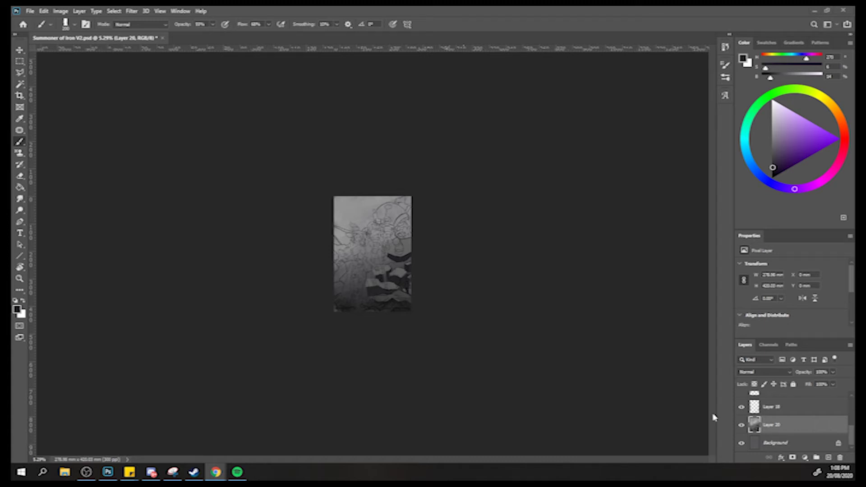
Lasso the rock slab beside the witch and paint it darker with a 300 px brush.
{"action": "left_click", "coordinate": [333, 380]}
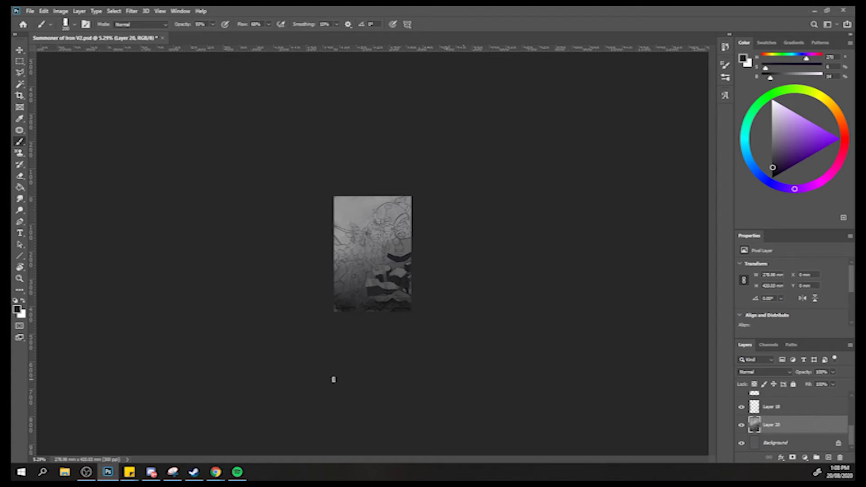
{"action": "key", "text": "z"}
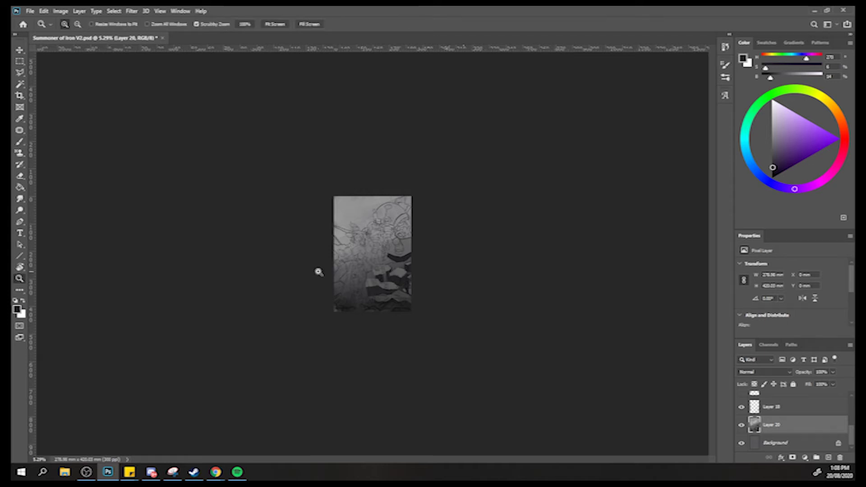
{"action": "left_click_drag", "start_coordinate": [319, 270], "coordinate": [355, 256]}
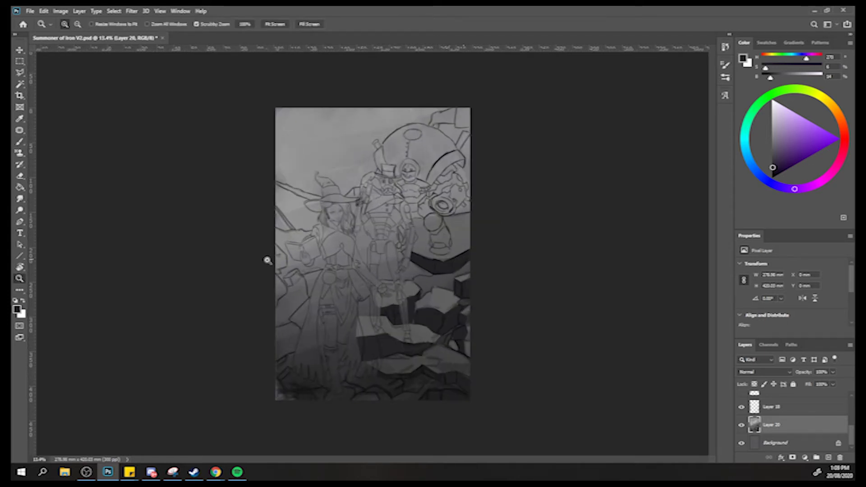
{"action": "left_click", "coordinate": [20, 72]}
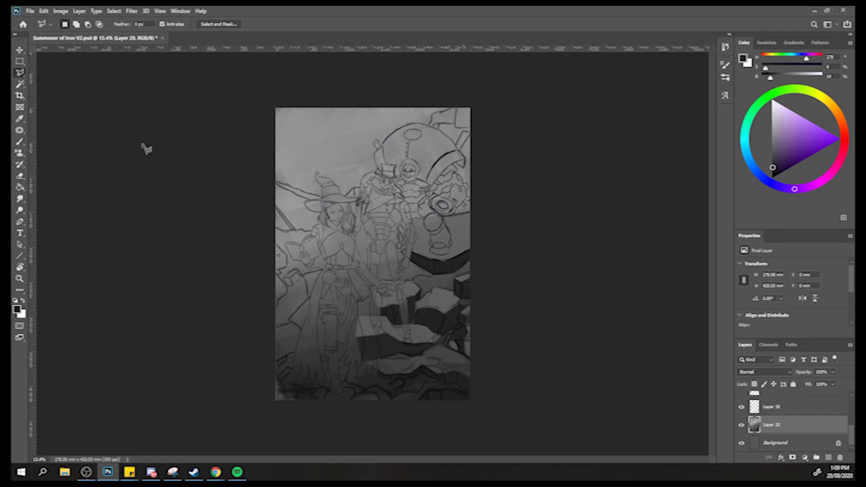
{"action": "mouse_move", "coordinate": [412, 281]}
{"action": "left_mouse_down"}
{"action": "mouse_move", "coordinate": [473, 263]}
{"action": "mouse_move", "coordinate": [472, 274]}
{"action": "mouse_move", "coordinate": [456, 279]}
{"action": "mouse_move", "coordinate": [456, 294]}
{"action": "mouse_move", "coordinate": [435, 293]}
{"action": "left_mouse_up"}
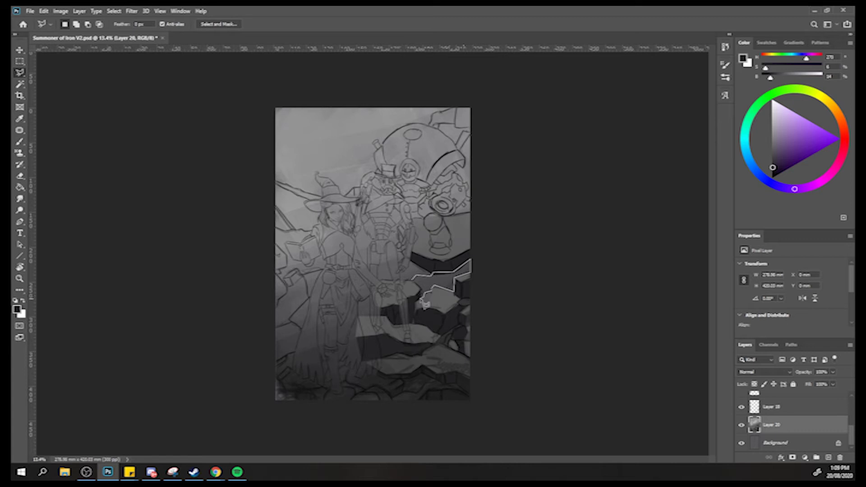
{"action": "mouse_move", "coordinate": [417, 287]}
{"action": "left_mouse_down"}
{"action": "mouse_move", "coordinate": [462, 249]}
{"action": "mouse_move", "coordinate": [434, 272]}
{"action": "mouse_move", "coordinate": [439, 293]}
{"action": "mouse_move", "coordinate": [458, 290]}
{"action": "mouse_move", "coordinate": [473, 254]}
{"action": "mouse_move", "coordinate": [440, 293]}
{"action": "mouse_move", "coordinate": [436, 266]}
{"action": "mouse_move", "coordinate": [408, 285]}
{"action": "mouse_move", "coordinate": [438, 257]}
{"action": "mouse_move", "coordinate": [479, 256]}
{"action": "mouse_move", "coordinate": [472, 244]}
{"action": "mouse_move", "coordinate": [443, 269]}
{"action": "mouse_move", "coordinate": [458, 251]}
{"action": "mouse_move", "coordinate": [461, 279]}
{"action": "mouse_move", "coordinate": [426, 309]}
{"action": "left_mouse_up"}
{"action": "key", "text": "b"}
{"action": "left_click", "coordinate": [455, 255], "text": "alt"}
{"action": "key", "text": "]"}
{"action": "mouse_move", "coordinate": [438, 257]}
{"action": "left_mouse_down"}
{"action": "mouse_move", "coordinate": [442, 297]}
{"action": "mouse_move", "coordinate": [456, 264]}
{"action": "mouse_move", "coordinate": [461, 280]}
{"action": "left_mouse_up"}
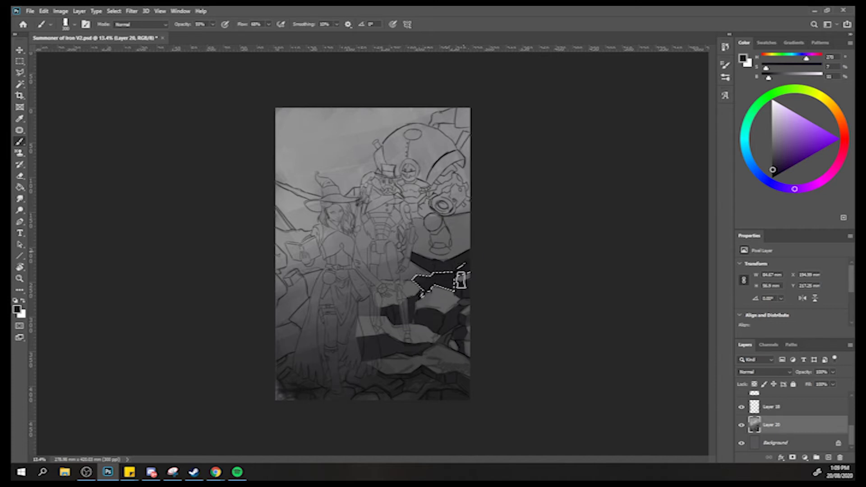
Drop that selection and start a freehand outline around the witch's torso.
{"action": "left_click", "coordinate": [19, 73]}
{"action": "left_click", "coordinate": [417, 276]}
{"action": "mouse_move", "coordinate": [431, 276]}
{"action": "left_mouse_down"}
{"action": "mouse_move", "coordinate": [393, 248]}
{"action": "mouse_move", "coordinate": [386, 236]}
{"action": "mouse_move", "coordinate": [395, 235]}
{"action": "mouse_move", "coordinate": [401, 254]}
{"action": "mouse_move", "coordinate": [398, 228]}
{"action": "mouse_move", "coordinate": [342, 233]}
{"action": "mouse_move", "coordinate": [315, 247]}
{"action": "mouse_move", "coordinate": [314, 234]}
{"action": "mouse_move", "coordinate": [319, 277]}
{"action": "mouse_move", "coordinate": [375, 282]}
{"action": "mouse_move", "coordinate": [369, 288]}
{"action": "mouse_move", "coordinate": [377, 296]}
{"action": "mouse_move", "coordinate": [436, 279]}
{"action": "left_mouse_up"}
Close the torso selection and paint dark grey and blue-violet grey shading inside it.
{"action": "key", "text": "Delete"}
{"action": "key", "text": "b"}
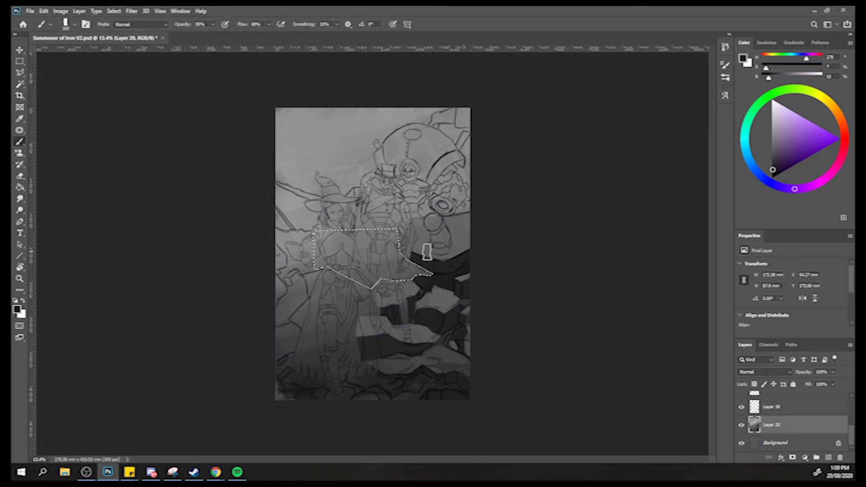
{"action": "left_click", "coordinate": [437, 315], "text": "alt"}
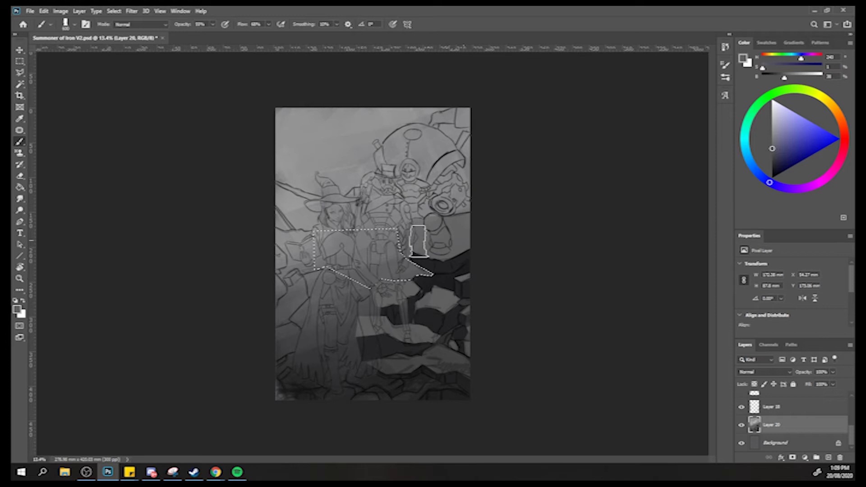
{"action": "mouse_move", "coordinate": [364, 278]}
{"action": "left_mouse_down"}
{"action": "mouse_move", "coordinate": [330, 287]}
{"action": "mouse_move", "coordinate": [316, 276]}
{"action": "mouse_move", "coordinate": [317, 232]}
{"action": "left_mouse_up"}
{"action": "left_click", "coordinate": [337, 145], "text": "alt"}
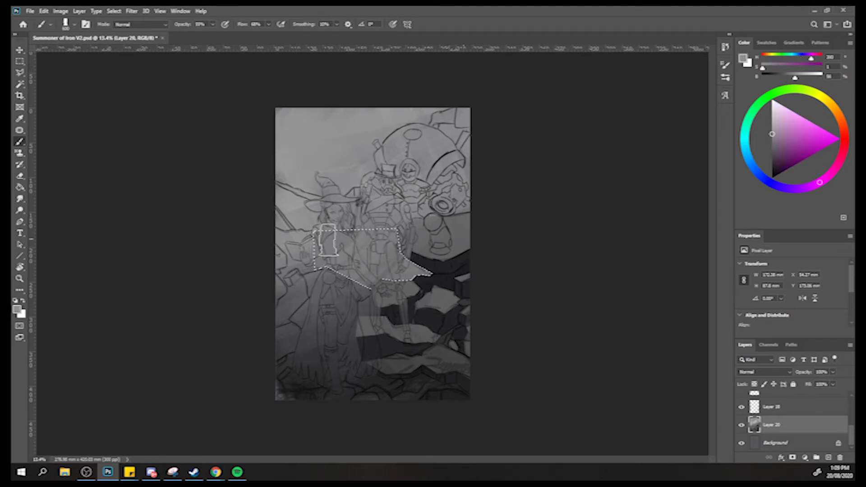
{"action": "key", "text": "ctrl+space"}
{"action": "left_click_drag", "start_coordinate": [383, 251], "coordinate": [349, 251]}
{"action": "left_click_drag", "start_coordinate": [412, 239], "coordinate": [387, 263]}
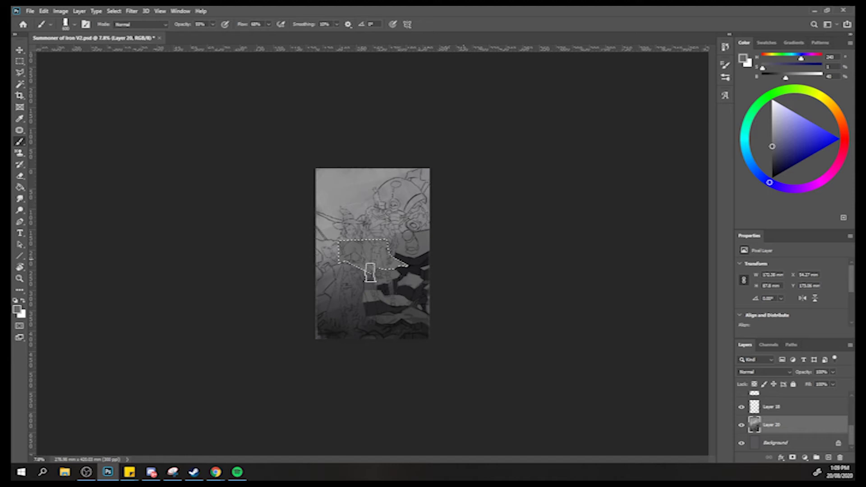
{"action": "mouse_move", "coordinate": [334, 238]}
{"action": "left_mouse_down"}
{"action": "mouse_move", "coordinate": [451, 299]}
{"action": "mouse_move", "coordinate": [397, 286]}
{"action": "left_mouse_up"}
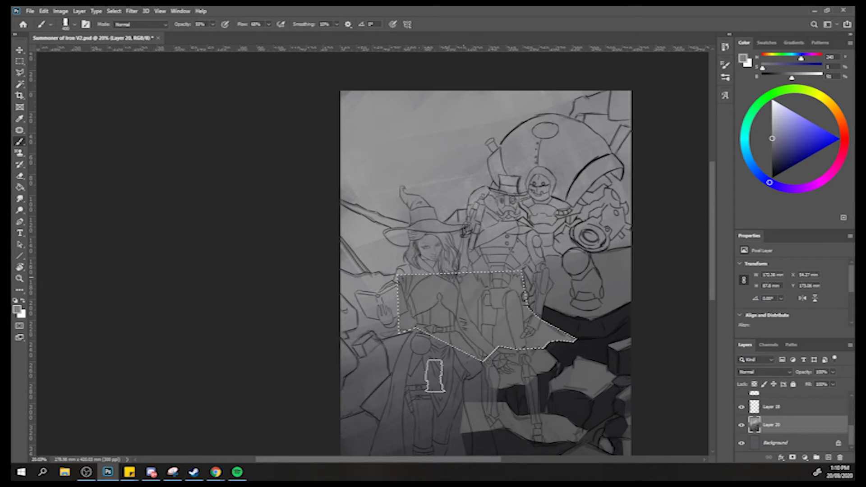
{"action": "left_click_drag", "start_coordinate": [440, 300], "coordinate": [402, 294]}
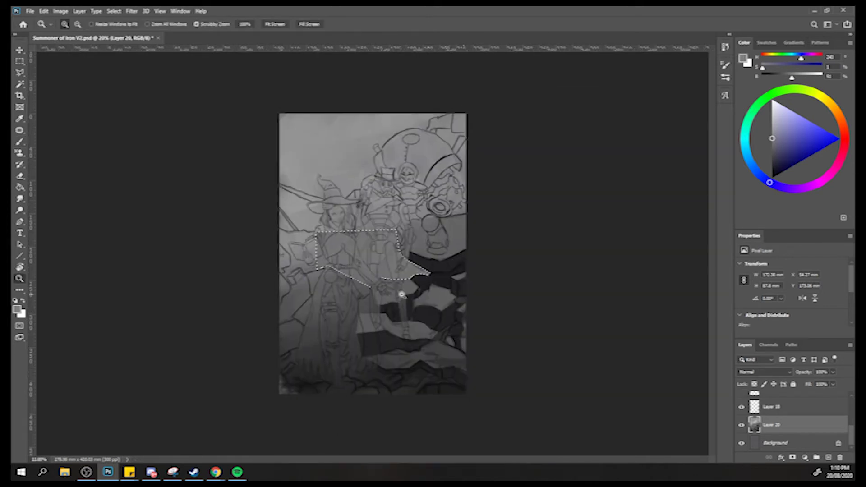
Deselect the torso and flip the canvas back horizontally.
{"action": "key", "text": "ctrl+d"}
{"action": "key", "text": "ctrl+f"}
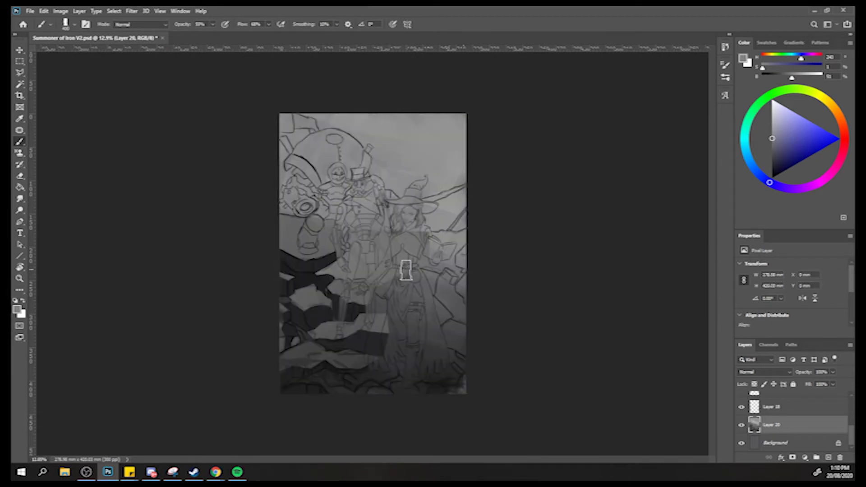
{"action": "scroll", "coordinate": [742, 423], "scroll_direction": "up", "scroll_amount": 3}
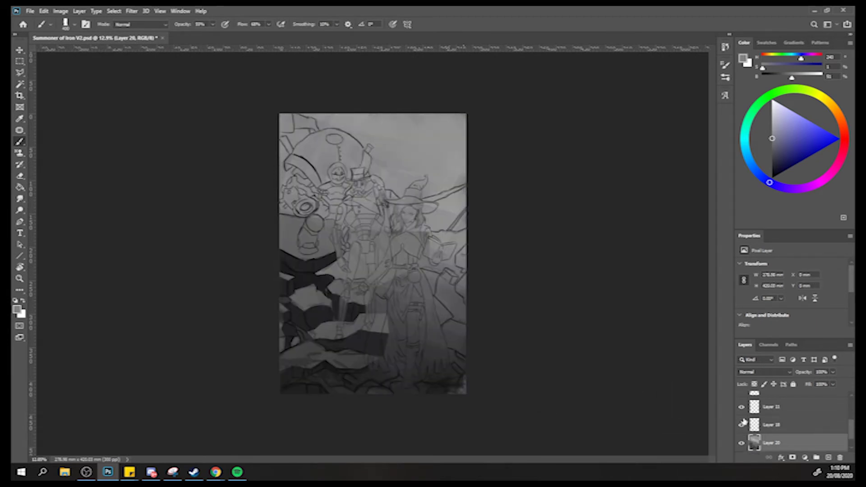
{"action": "scroll", "coordinate": [742, 429], "scroll_direction": "up", "scroll_amount": 1}
Hide the mech, witch and top-hat robot line-art layers, briefly toggling Layer 18.
{"action": "left_click", "coordinate": [741, 444]}
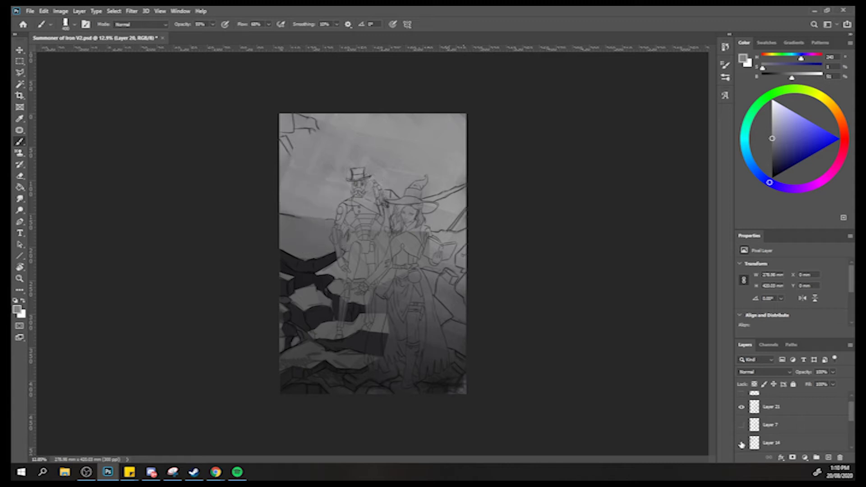
{"action": "left_click", "coordinate": [741, 409]}
{"action": "scroll", "coordinate": [740, 411], "scroll_direction": "up", "scroll_amount": 1}
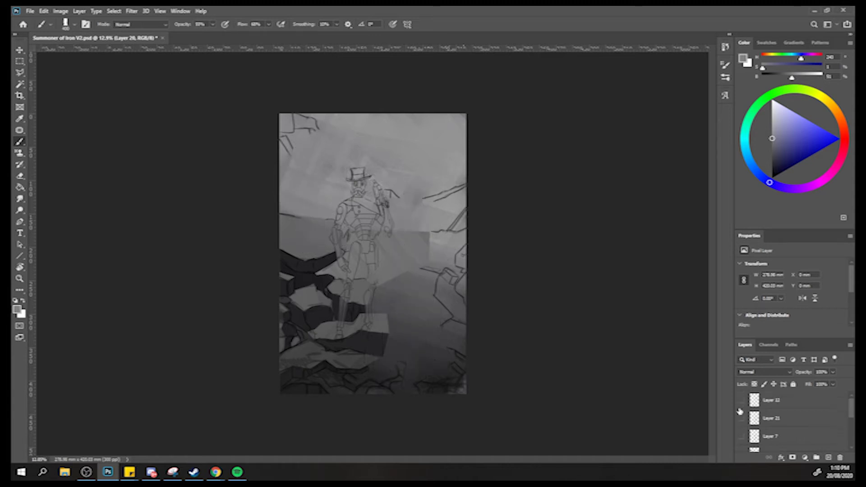
{"action": "scroll", "coordinate": [740, 421], "scroll_direction": "down", "scroll_amount": 3}
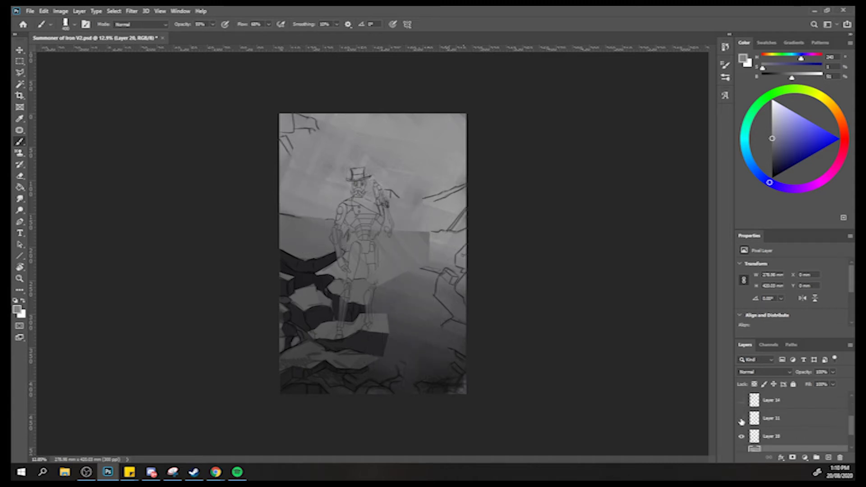
{"action": "left_click", "coordinate": [741, 420]}
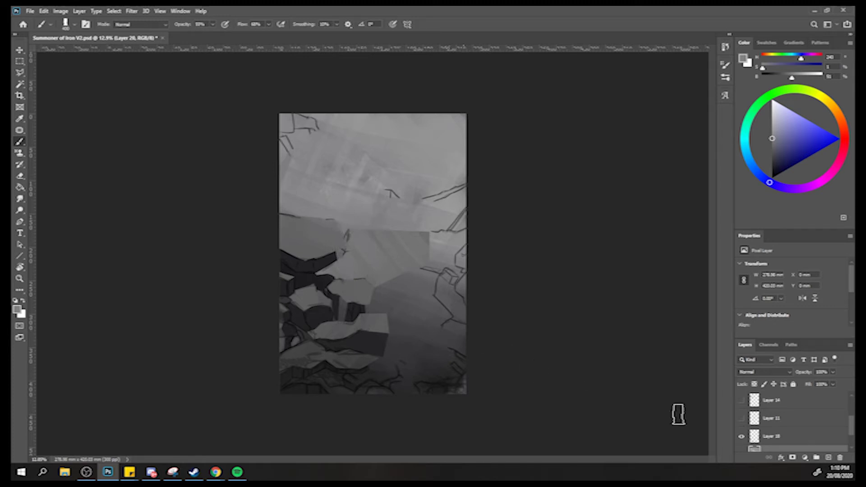
{"action": "scroll", "coordinate": [740, 448], "scroll_direction": "down", "scroll_amount": 1}
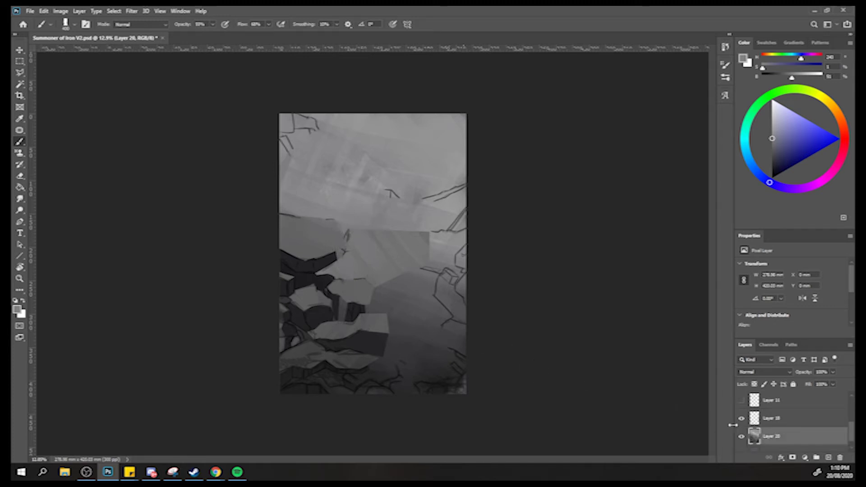
{"action": "scroll", "coordinate": [746, 440], "scroll_direction": "down", "scroll_amount": 1}
{"action": "left_click", "coordinate": [742, 407]}
{"action": "left_click", "coordinate": [742, 407]}
{"action": "scroll", "coordinate": [743, 410], "scroll_direction": "up", "scroll_amount": 1}
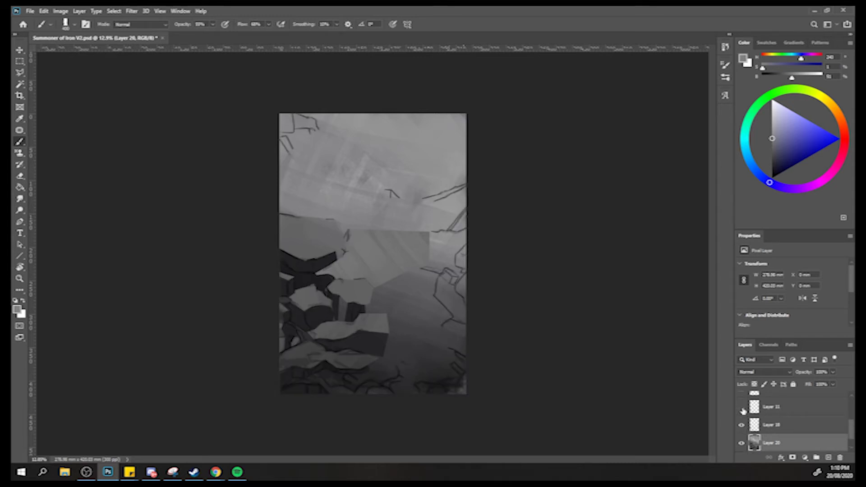
{"action": "left_click", "coordinate": [741, 408]}
{"action": "left_click", "coordinate": [742, 408]}
{"action": "left_click", "coordinate": [18, 73]}
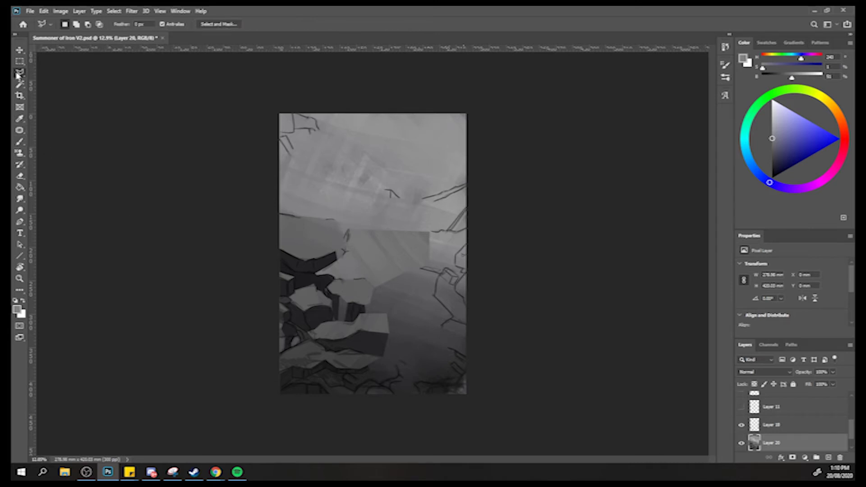
Paint two dark purple-grey strokes across the middle rocks, one diagonal and one horizontal.
{"action": "mouse_move", "coordinate": [393, 195]}
{"action": "left_mouse_down"}
{"action": "mouse_move", "coordinate": [403, 205]}
{"action": "mouse_move", "coordinate": [392, 194]}
{"action": "left_mouse_up"}
{"action": "key", "text": "b"}
{"action": "left_click", "coordinate": [374, 342], "text": "alt"}
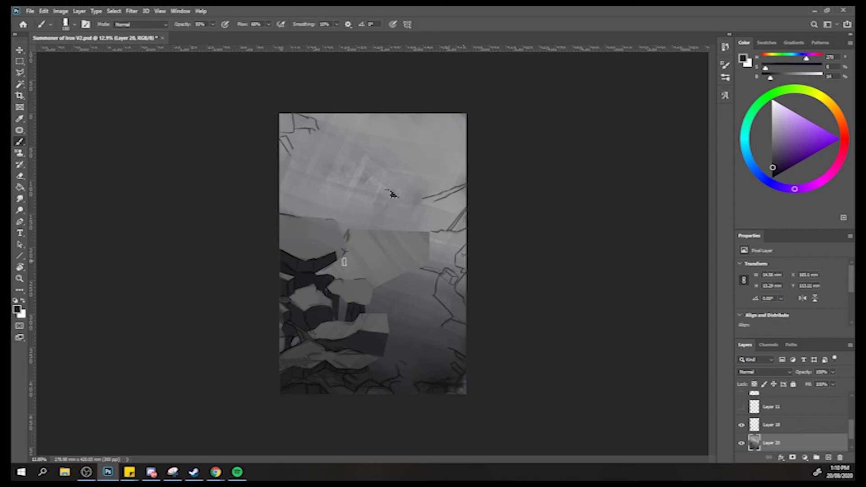
{"action": "left_click", "coordinate": [21, 62]}
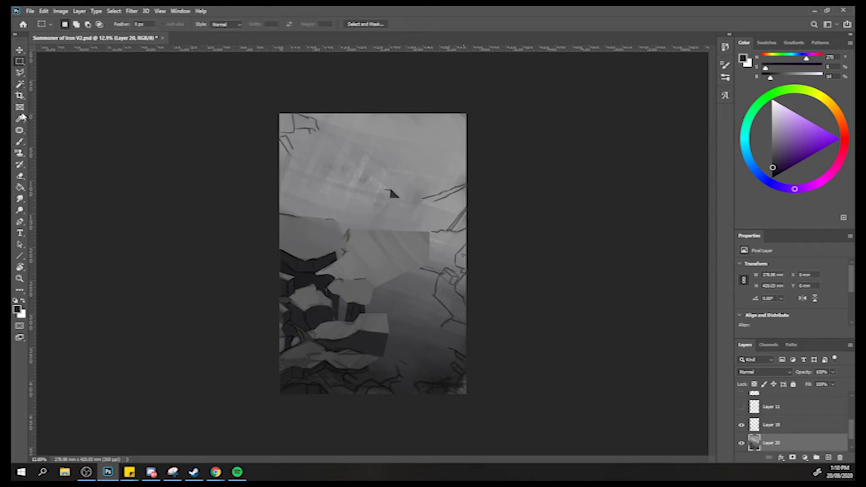
{"action": "left_click", "coordinate": [20, 142]}
{"action": "mouse_move", "coordinate": [375, 282]}
{"action": "left_mouse_down"}
{"action": "mouse_move", "coordinate": [429, 255]}
{"action": "mouse_move", "coordinate": [417, 261]}
{"action": "mouse_move", "coordinate": [445, 266]}
{"action": "mouse_move", "coordinate": [390, 267]}
{"action": "mouse_move", "coordinate": [379, 277]}
{"action": "mouse_move", "coordinate": [411, 276]}
{"action": "mouse_move", "coordinate": [383, 284]}
{"action": "left_mouse_up"}
{"action": "mouse_move", "coordinate": [358, 310]}
{"action": "left_mouse_down"}
{"action": "mouse_move", "coordinate": [445, 314]}
{"action": "mouse_move", "coordinate": [437, 323]}
{"action": "mouse_move", "coordinate": [417, 309]}
{"action": "mouse_move", "coordinate": [439, 313]}
{"action": "mouse_move", "coordinate": [391, 307]}
{"action": "left_mouse_up"}
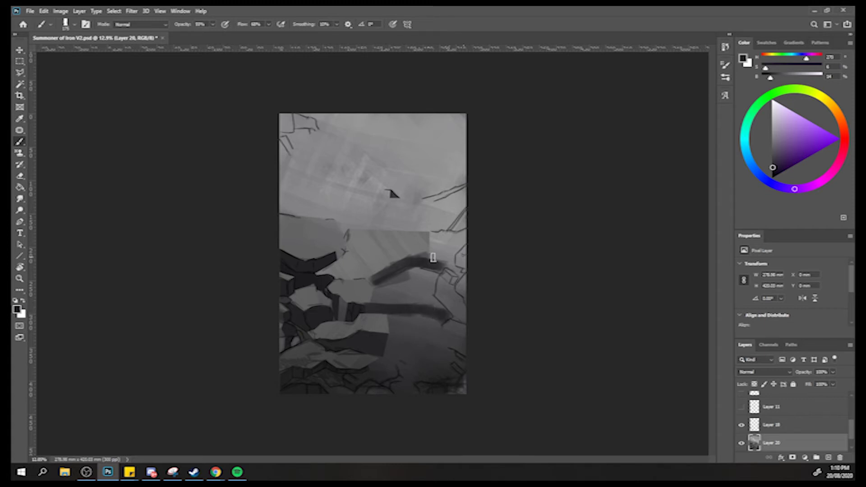
Select a triangular wedge along the upper stroke and fill it with dark grey.
{"action": "key", "text": "l"}
{"action": "left_click", "coordinate": [365, 276]}
{"action": "left_click", "coordinate": [412, 256]}
{"action": "double_click", "coordinate": [447, 262]}
{"action": "key", "text": "b"}
{"action": "mouse_move", "coordinate": [393, 269]}
{"action": "left_mouse_down"}
{"action": "mouse_move", "coordinate": [443, 244]}
{"action": "mouse_move", "coordinate": [377, 276]}
{"action": "mouse_move", "coordinate": [325, 239]}
{"action": "left_mouse_up"}
{"action": "key", "text": "ctrl+space"}
{"action": "key", "text": "ctrl+space"}
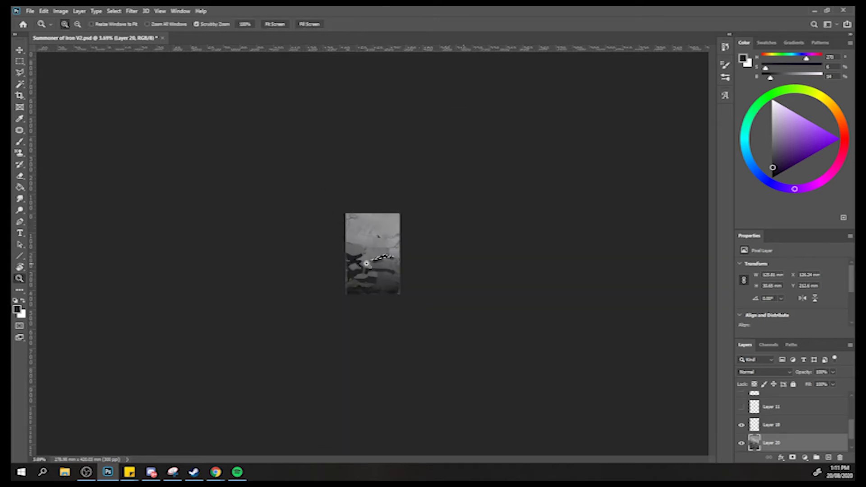
{"action": "left_click_drag", "start_coordinate": [366, 270], "coordinate": [399, 266]}
{"action": "left_click", "coordinate": [20, 73]}
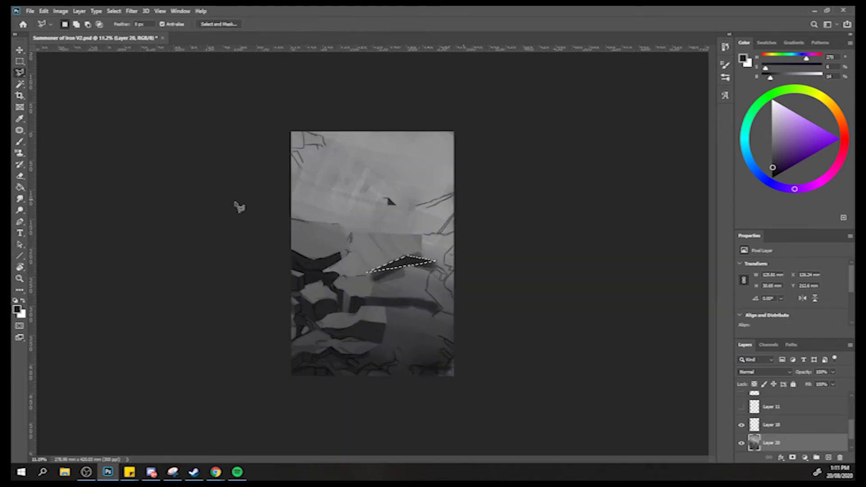
Lasso the band of rocks along the bottom and sample light, near-black and mid-dark greys.
{"action": "left_click", "coordinate": [20, 62]}
{"action": "left_click", "coordinate": [65, 87]}
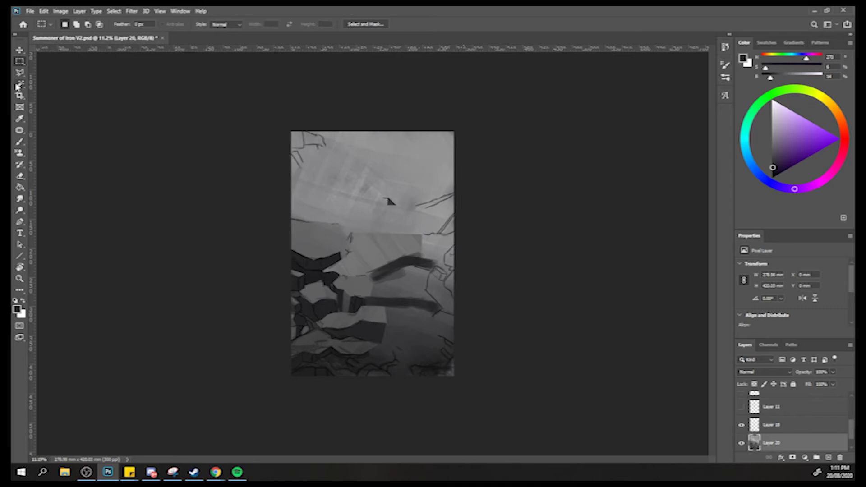
{"action": "left_click", "coordinate": [19, 141]}
{"action": "left_click_drag", "start_coordinate": [19, 78], "coordinate": [40, 72]}
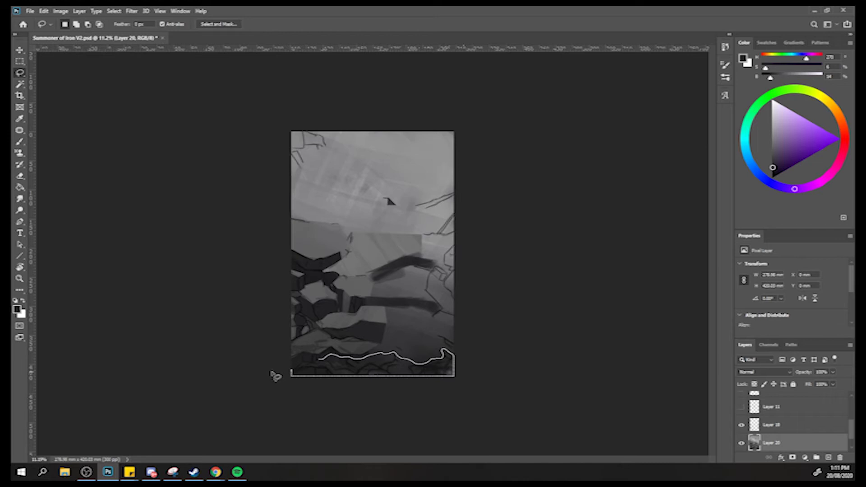
{"action": "left_click_drag", "start_coordinate": [324, 363], "coordinate": [305, 344]}
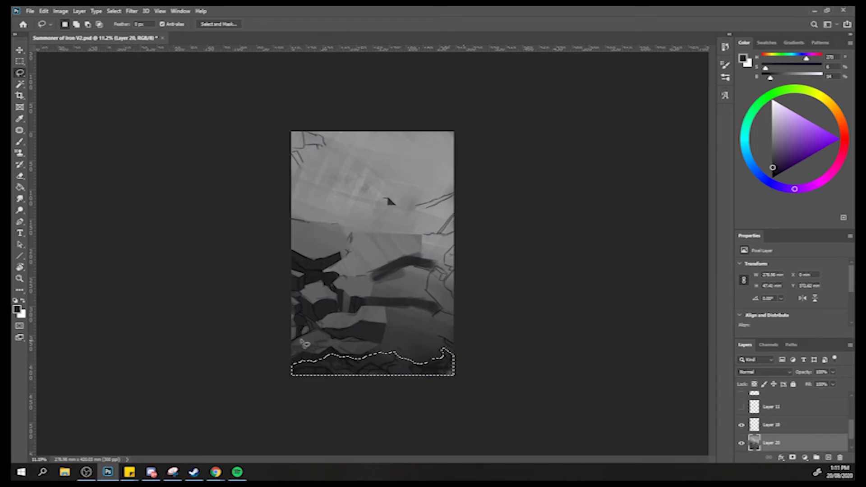
{"action": "key", "text": "alt"}
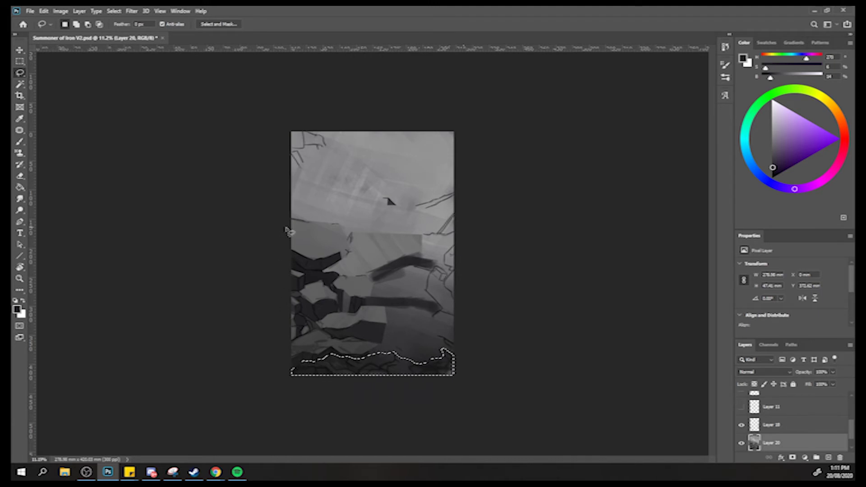
{"action": "key", "text": "b"}
{"action": "left_click", "coordinate": [365, 338], "text": "alt"}
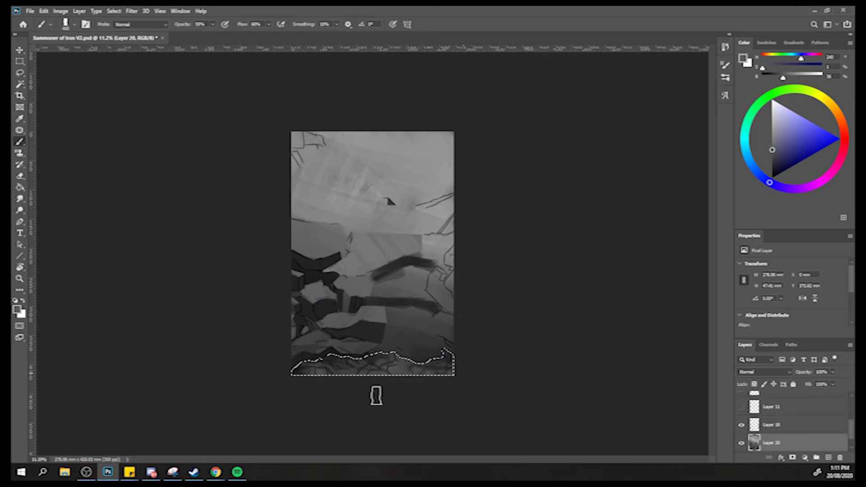
{"action": "left_click", "coordinate": [332, 360], "text": "alt"}
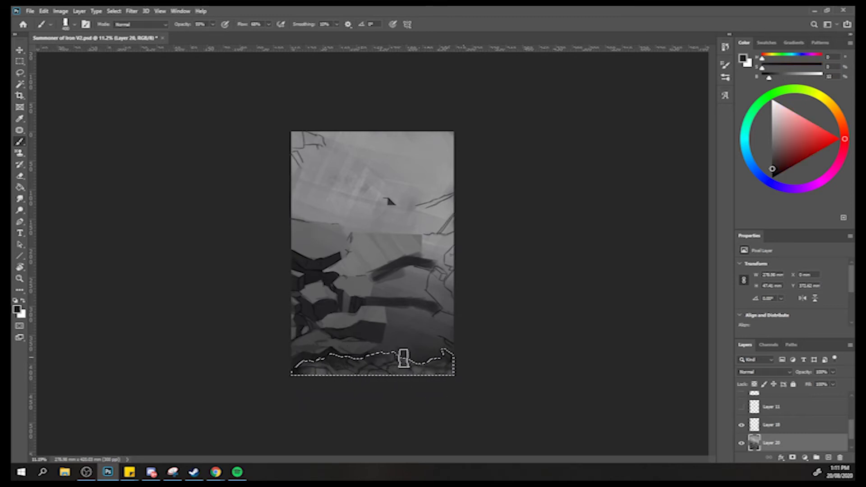
{"action": "left_click", "coordinate": [373, 314], "text": "alt"}
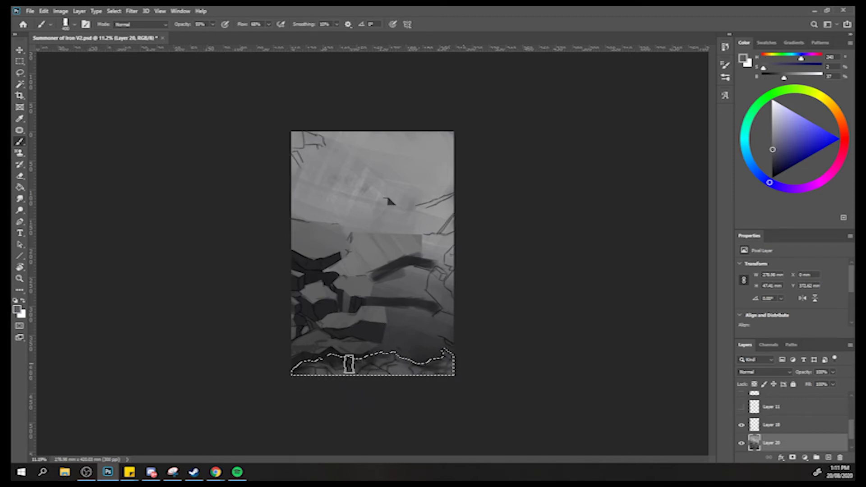
Lasso a lower-right rock patch and darken it with a 600 px purple-grey brush.
{"action": "left_click", "coordinate": [21, 72]}
{"action": "left_click", "coordinate": [385, 339]}
{"action": "mouse_move", "coordinate": [386, 324]}
{"action": "left_mouse_down"}
{"action": "mouse_move", "coordinate": [458, 329]}
{"action": "mouse_move", "coordinate": [456, 347]}
{"action": "mouse_move", "coordinate": [437, 335]}
{"action": "mouse_move", "coordinate": [434, 343]}
{"action": "mouse_move", "coordinate": [381, 345]}
{"action": "left_mouse_up"}
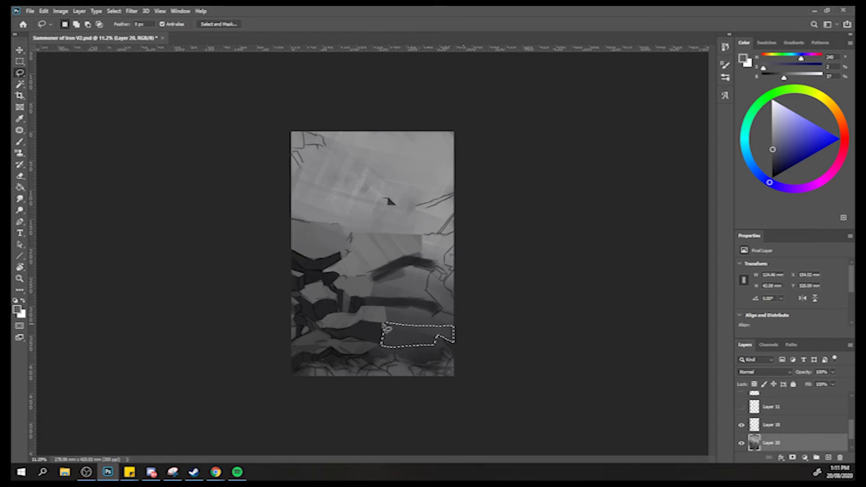
{"action": "key", "text": "b"}
{"action": "left_click", "coordinate": [390, 325], "text": "alt"}
{"action": "mouse_move", "coordinate": [391, 325]}
{"action": "left_mouse_down"}
{"action": "mouse_move", "coordinate": [380, 354]}
{"action": "mouse_move", "coordinate": [406, 345]}
{"action": "mouse_move", "coordinate": [450, 359]}
{"action": "mouse_move", "coordinate": [423, 311]}
{"action": "mouse_move", "coordinate": [393, 326]}
{"action": "left_mouse_up"}
{"action": "key", "text": "bracketright"}
{"action": "key", "text": "bracketright"}
{"action": "key", "text": "bracketright"}
{"action": "key", "text": "bracketright"}
{"action": "key", "text": "bracketright"}
{"action": "left_click", "coordinate": [368, 332], "text": "alt"}
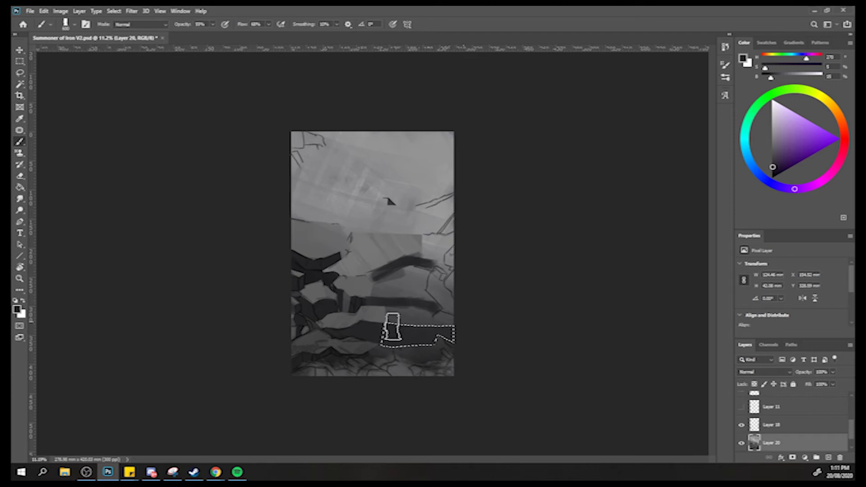
{"action": "left_click", "coordinate": [19, 73]}
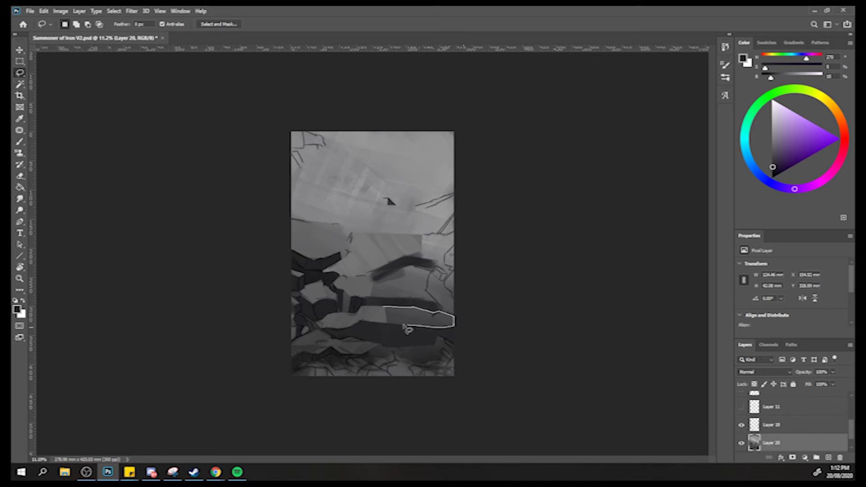
{"action": "key", "text": "b"}
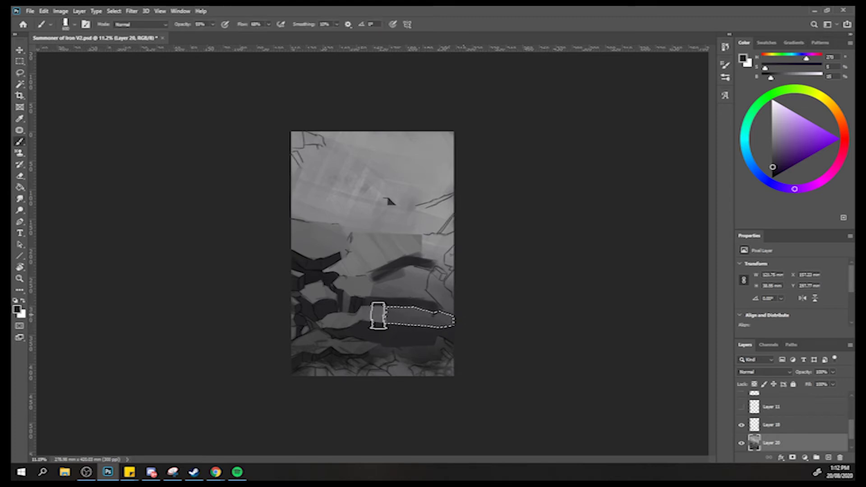
{"action": "left_click", "coordinate": [368, 313], "text": "alt"}
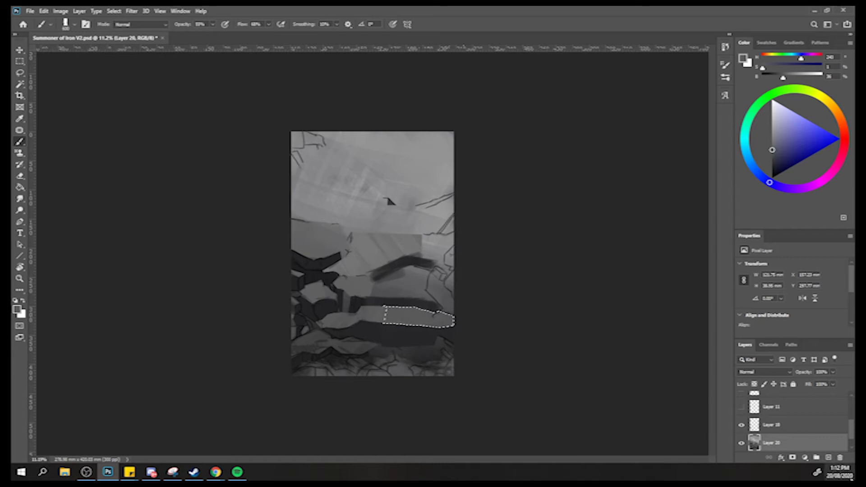
{"action": "scroll", "coordinate": [771, 435], "scroll_direction": "up", "scroll_amount": 1}
Show the Layer 21 and Layer 24 sketches, comparing each and Layer 7 on and off.
{"action": "left_click", "coordinate": [741, 425]}
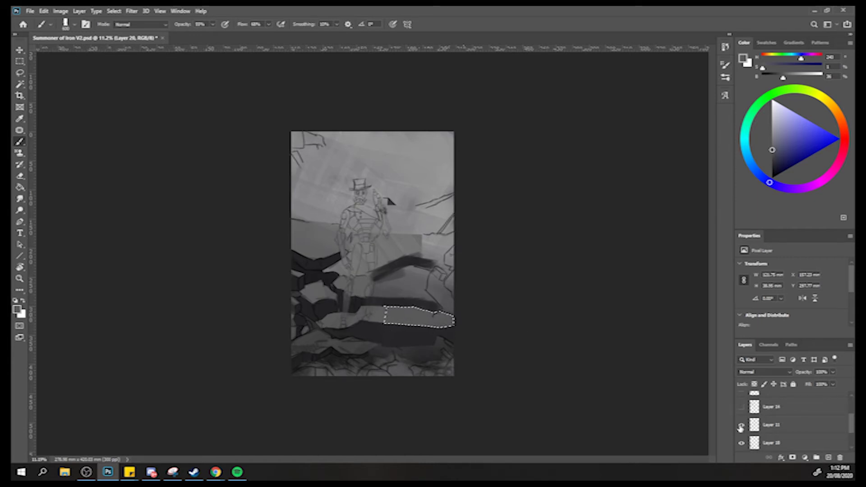
{"action": "left_click", "coordinate": [740, 426]}
{"action": "left_click", "coordinate": [740, 426]}
{"action": "scroll", "coordinate": [740, 428], "scroll_direction": "up", "scroll_amount": 1}
{"action": "left_click", "coordinate": [740, 425]}
{"action": "left_click", "coordinate": [741, 425]}
{"action": "left_click", "coordinate": [741, 425]}
{"action": "scroll", "coordinate": [741, 426], "scroll_direction": "up", "scroll_amount": 1}
{"action": "left_click", "coordinate": [741, 425]}
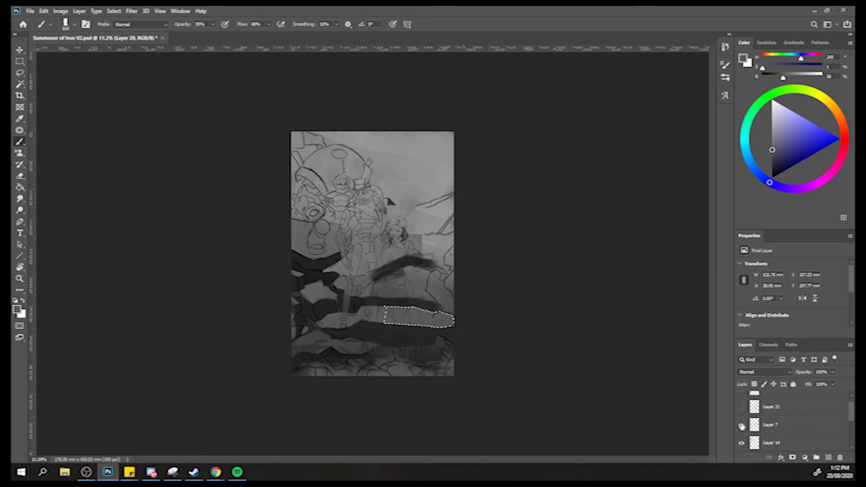
{"action": "left_click", "coordinate": [741, 425]}
Compare the witch sketch and Layer 7 on and off, leaving both visible.
{"action": "left_click", "coordinate": [741, 407]}
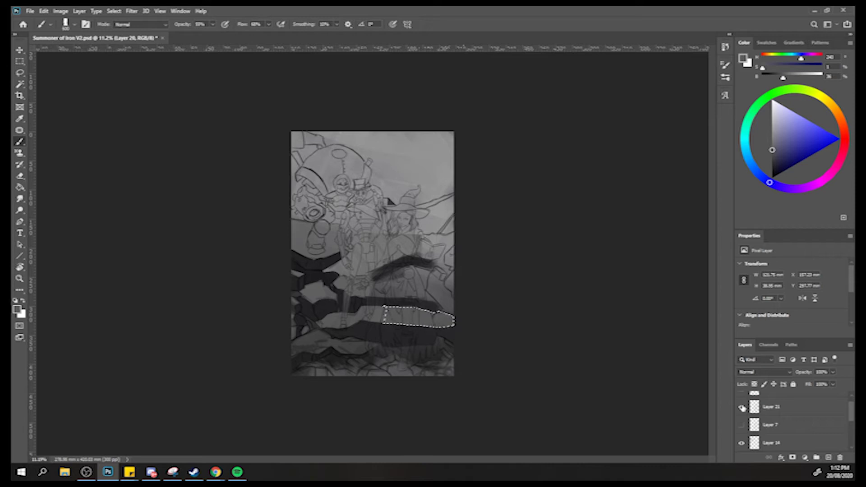
{"action": "left_click", "coordinate": [742, 408]}
{"action": "left_click", "coordinate": [741, 407]}
{"action": "left_click", "coordinate": [741, 407]}
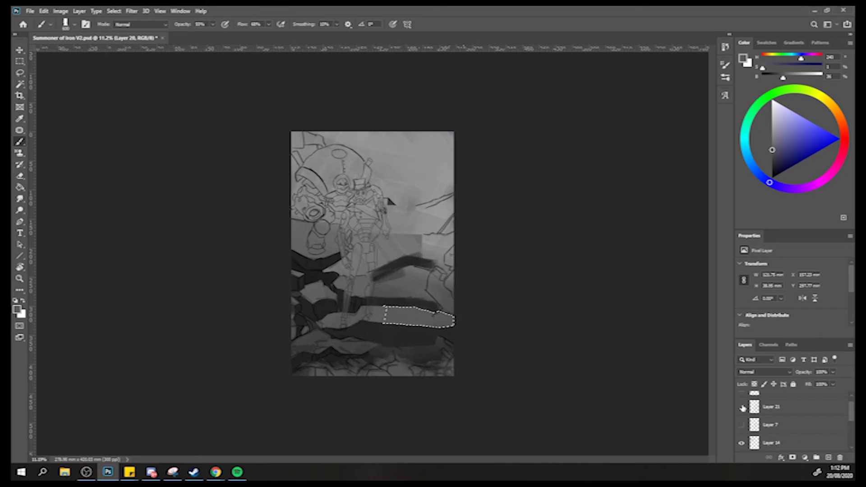
{"action": "left_click", "coordinate": [742, 407]}
{"action": "scroll", "coordinate": [741, 428], "scroll_direction": "down", "scroll_amount": 1}
{"action": "left_click", "coordinate": [740, 407]}
{"action": "left_click", "coordinate": [740, 408]}
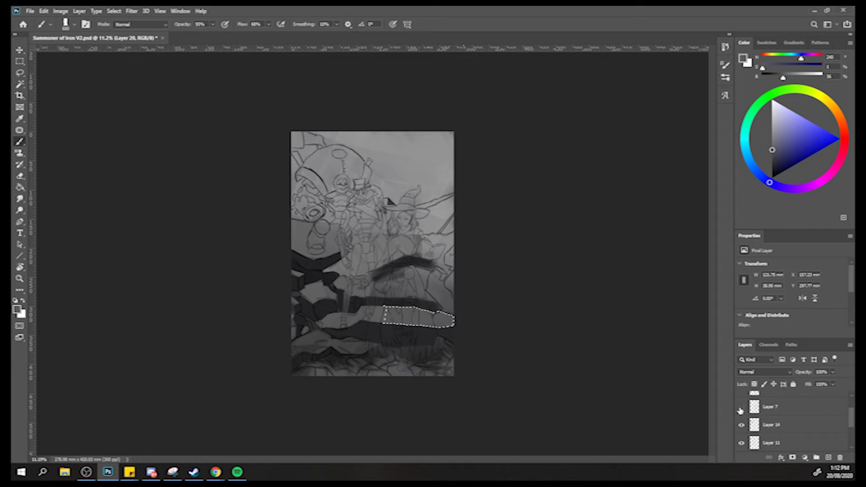
Move Layer 7 back up above Layer 18, then make Layer 20 the active layer.
{"action": "mouse_move", "coordinate": [777, 408]}
{"action": "left_mouse_down"}
{"action": "mouse_move", "coordinate": [780, 459]}
{"action": "mouse_move", "coordinate": [778, 440]}
{"action": "mouse_move", "coordinate": [762, 428]}
{"action": "mouse_move", "coordinate": [761, 446]}
{"action": "mouse_move", "coordinate": [772, 447]}
{"action": "mouse_move", "coordinate": [777, 424]}
{"action": "left_mouse_up"}
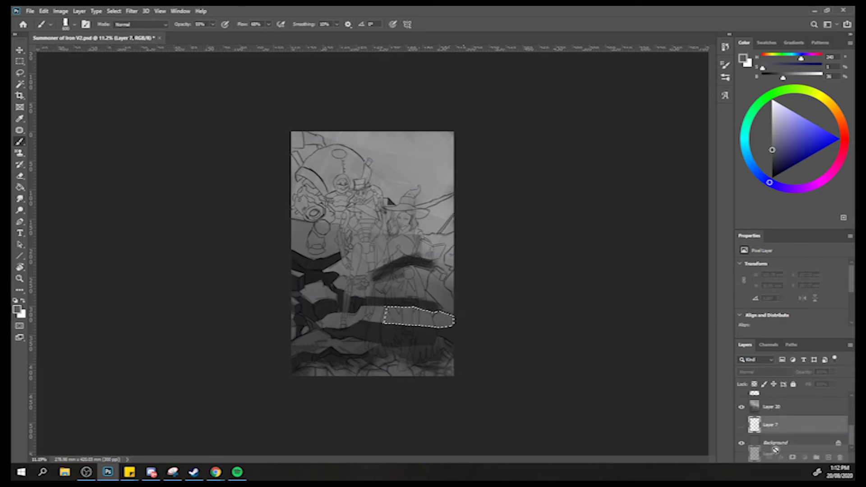
{"action": "left_click", "coordinate": [773, 407]}
{"action": "scroll", "coordinate": [773, 424], "scroll_direction": "up", "scroll_amount": 1}
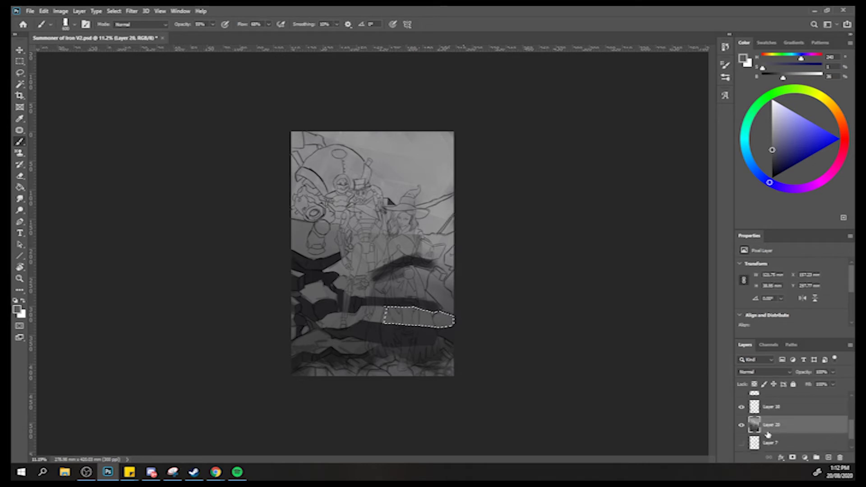
{"action": "left_click_drag", "start_coordinate": [767, 443], "coordinate": [768, 397]}
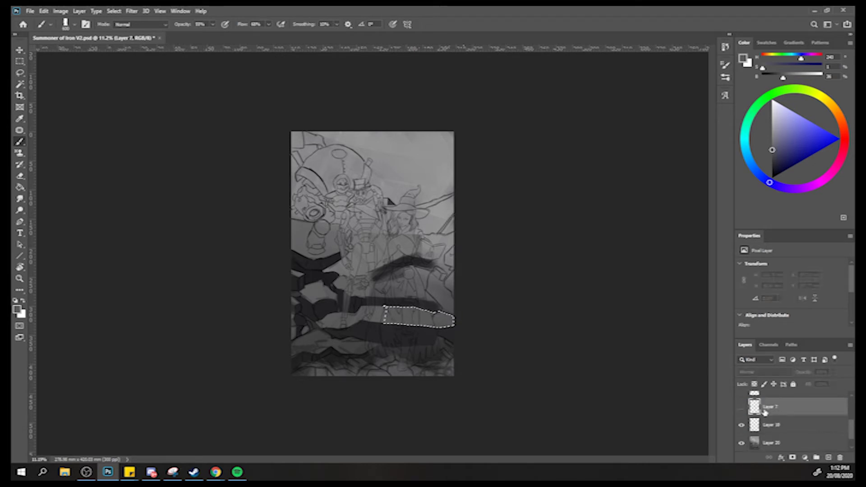
{"action": "left_click", "coordinate": [741, 425]}
{"action": "left_click", "coordinate": [741, 425]}
{"action": "left_click", "coordinate": [787, 427]}
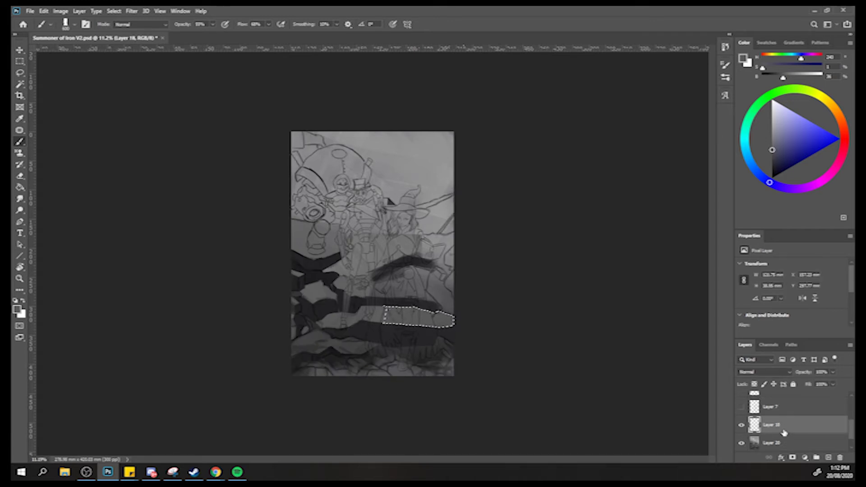
{"action": "left_click", "coordinate": [782, 444]}
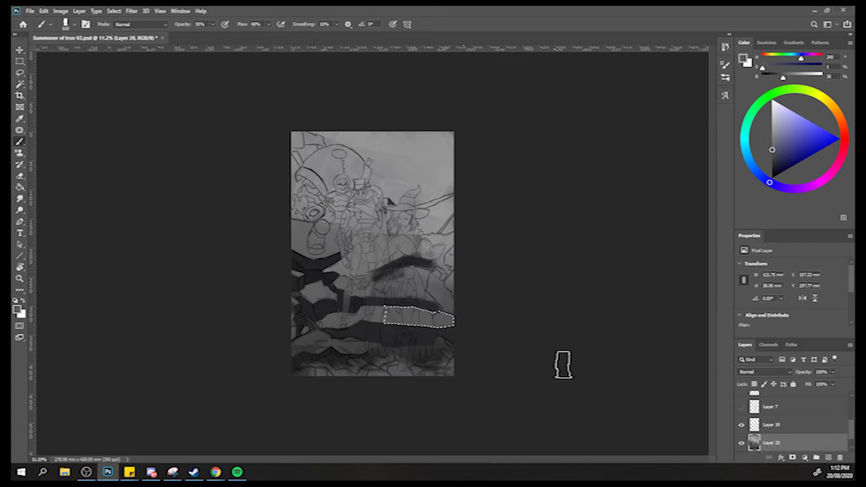
Lasso around the witch's hat brim and staff, then sample a dark blue paint colour.
{"action": "left_click", "coordinate": [20, 72]}
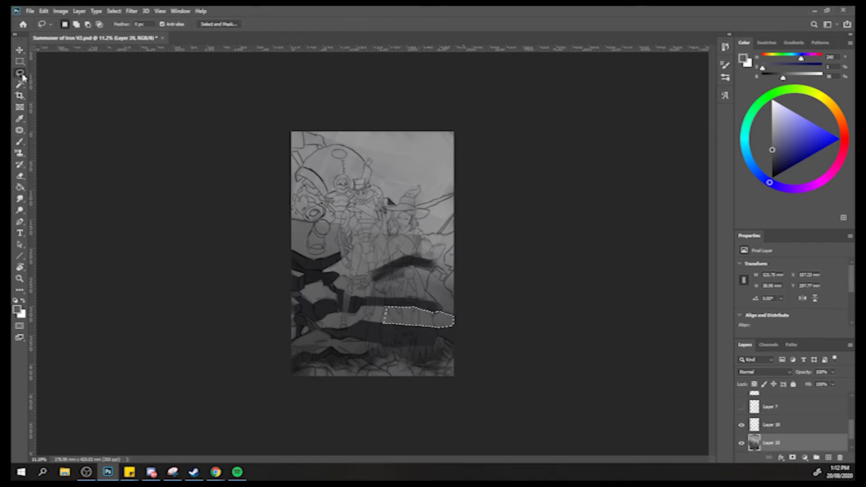
{"action": "left_click_drag", "start_coordinate": [414, 207], "coordinate": [450, 195]}
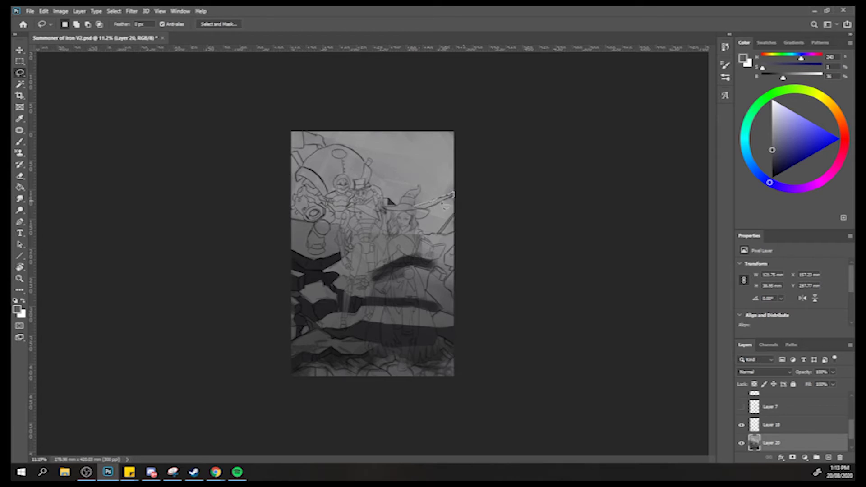
{"action": "left_click_drag", "start_coordinate": [413, 208], "coordinate": [452, 193]}
{"action": "key", "text": "b"}
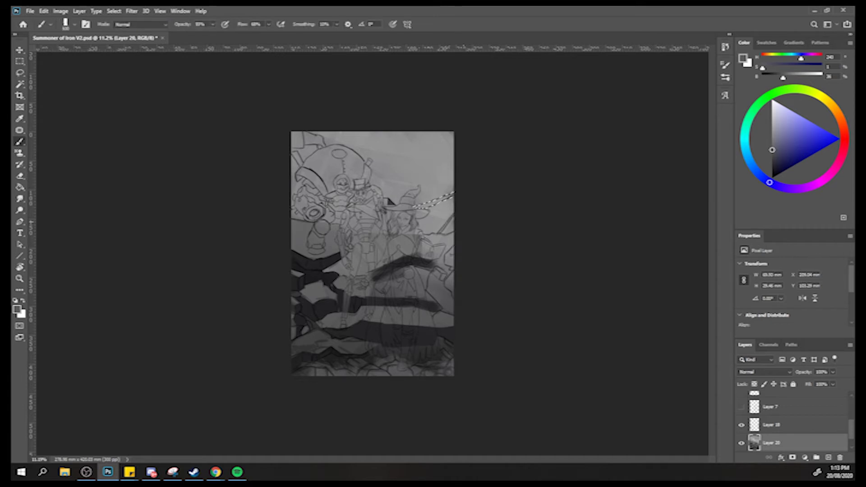
{"action": "left_click", "coordinate": [446, 224], "text": "alt"}
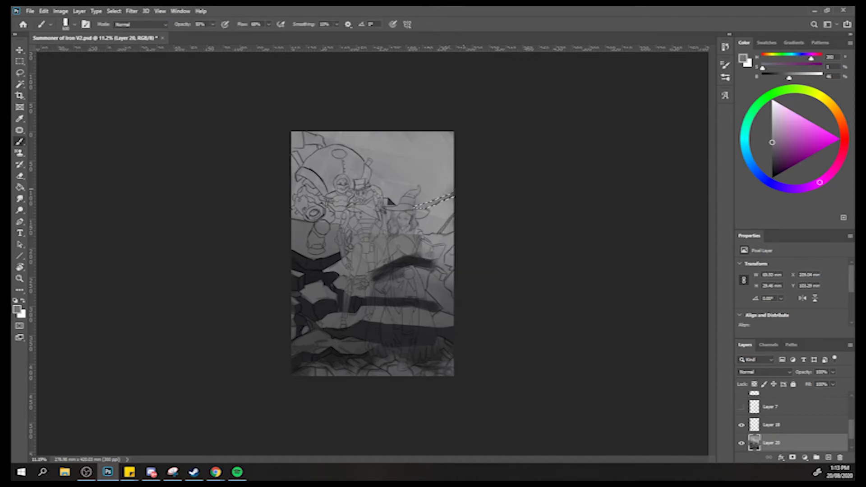
{"action": "left_click", "coordinate": [429, 297], "text": "alt"}
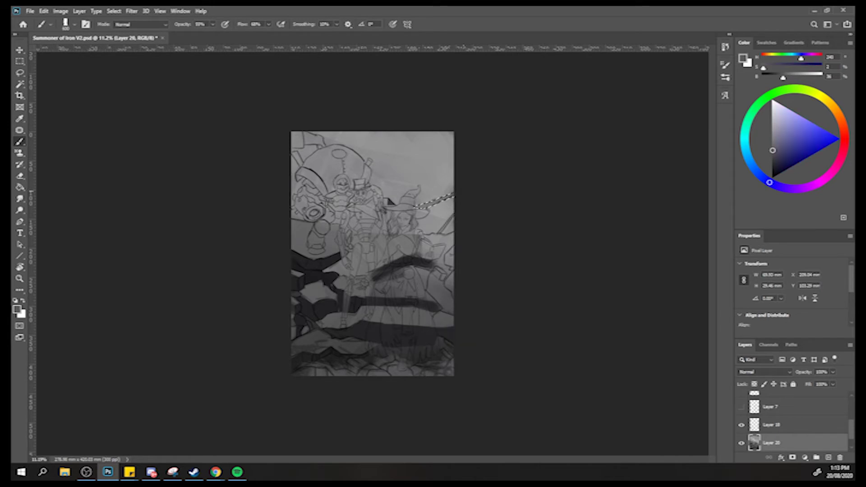
Replace the selection with a lasso right of the witch's shoulder plus a Shift-added region.
{"action": "left_click", "coordinate": [20, 73]}
{"action": "key", "text": "ctrl+d"}
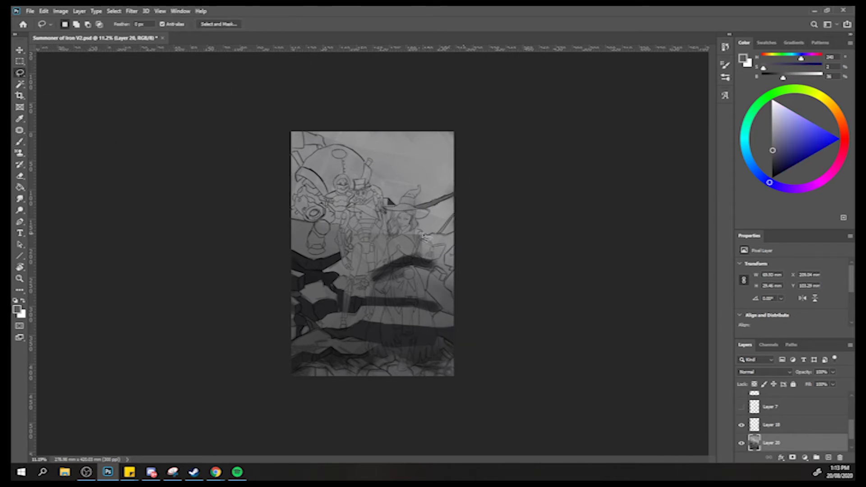
{"action": "mouse_move", "coordinate": [425, 234]}
{"action": "left_mouse_down"}
{"action": "mouse_move", "coordinate": [461, 238]}
{"action": "mouse_move", "coordinate": [450, 257]}
{"action": "mouse_move", "coordinate": [452, 279]}
{"action": "mouse_move", "coordinate": [416, 237]}
{"action": "left_mouse_up"}
{"action": "key", "text": "shift"}
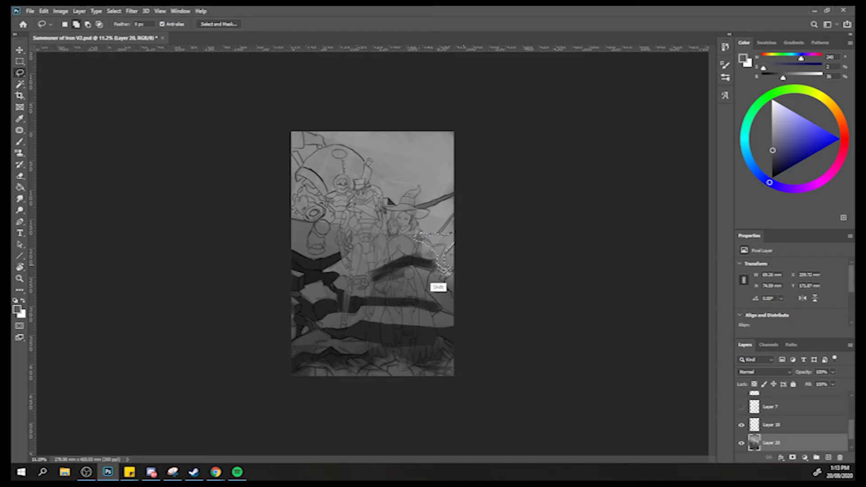
{"action": "mouse_move", "coordinate": [423, 270]}
{"action": "left_mouse_down"}
{"action": "mouse_move", "coordinate": [424, 260]}
{"action": "mouse_move", "coordinate": [442, 257]}
{"action": "mouse_move", "coordinate": [460, 213]}
{"action": "left_mouse_up"}
Paint the selected rocky area with a sampled lighter grey, zoom out and deselect.
{"action": "key", "text": "b"}
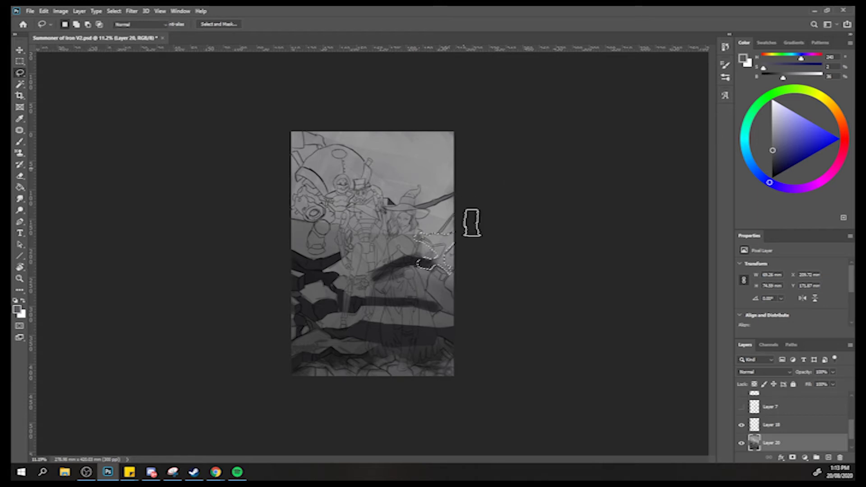
{"action": "left_click", "coordinate": [424, 237], "text": "alt"}
{"action": "mouse_move", "coordinate": [426, 246]}
{"action": "left_mouse_down"}
{"action": "mouse_move", "coordinate": [452, 255]}
{"action": "mouse_move", "coordinate": [472, 249]}
{"action": "left_mouse_up"}
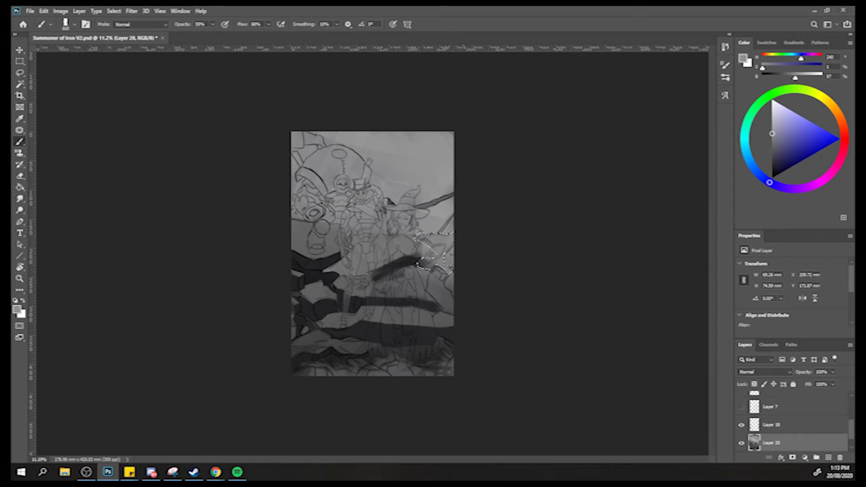
{"action": "key", "text": "z"}
{"action": "left_click_drag", "start_coordinate": [415, 254], "coordinate": [394, 252]}
{"action": "key", "text": "b"}
{"action": "key", "text": "ctrl+d"}
Mirror the painting and Polygonal-Lasso a band across the middle to the left edge.
{"action": "key", "text": "ctrl+shift+h"}
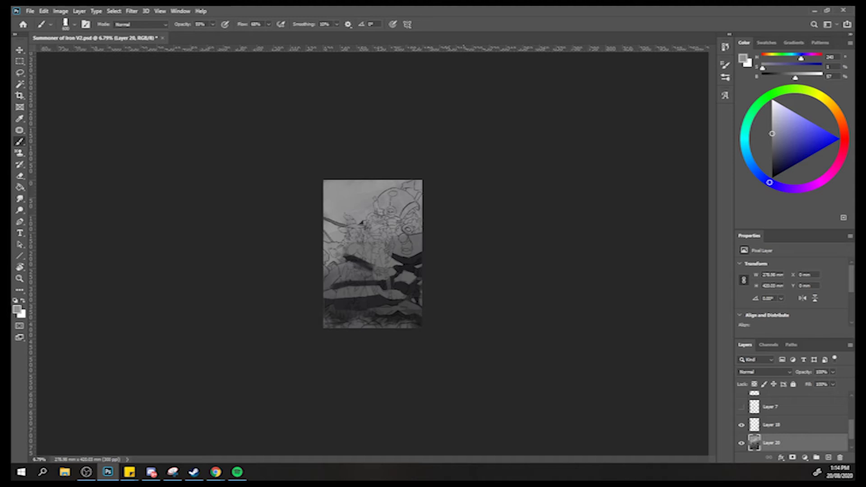
{"action": "left_click", "coordinate": [20, 73]}
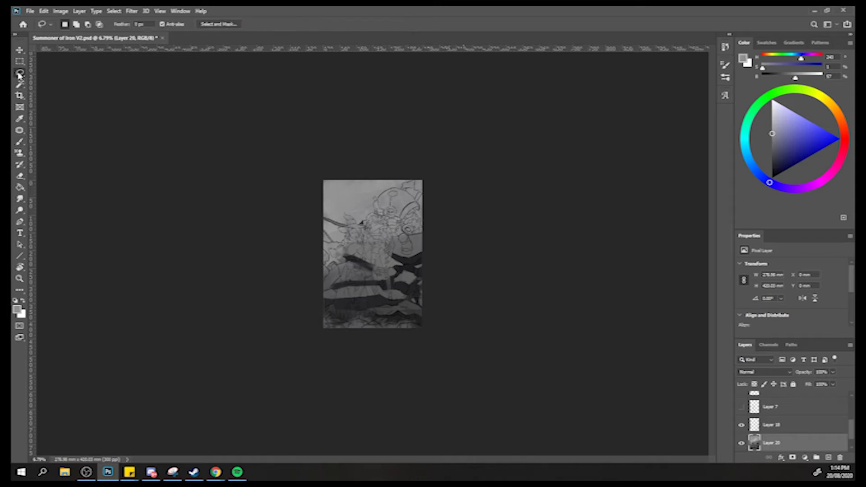
{"action": "right_click", "coordinate": [20, 73]}
{"action": "left_click", "coordinate": [45, 80]}
{"action": "left_click", "coordinate": [392, 257]}
{"action": "left_click", "coordinate": [322, 254]}
{"action": "left_click", "coordinate": [321, 246]}
{"action": "left_click", "coordinate": [382, 246]}
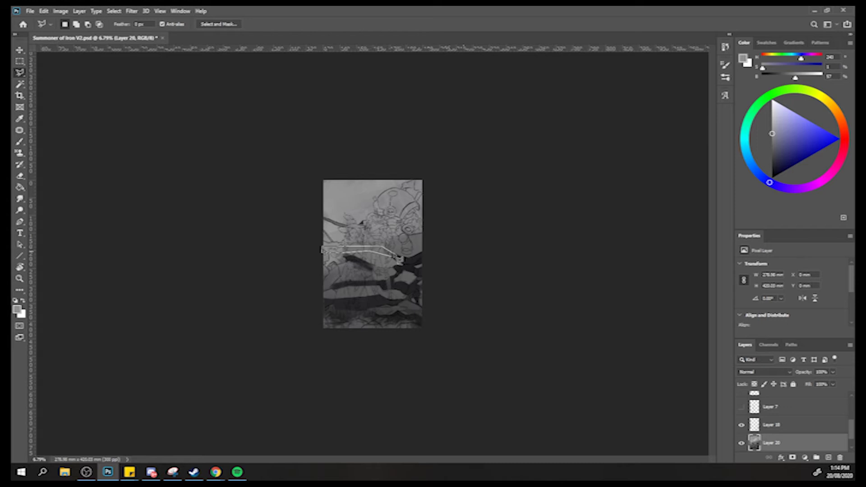
{"action": "left_click", "coordinate": [394, 258]}
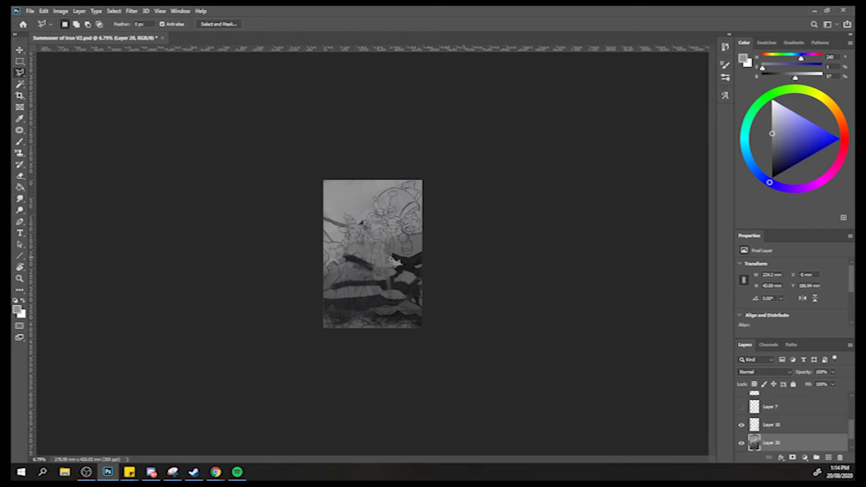
Paint the band with a sampled dark purple, then select and paint a patch at the left edge.
{"action": "key", "text": "b"}
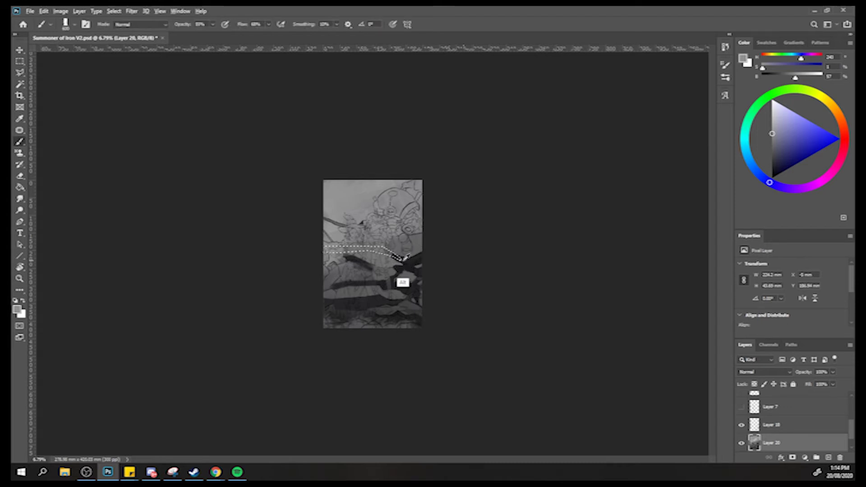
{"action": "left_click", "coordinate": [404, 258], "text": "alt"}
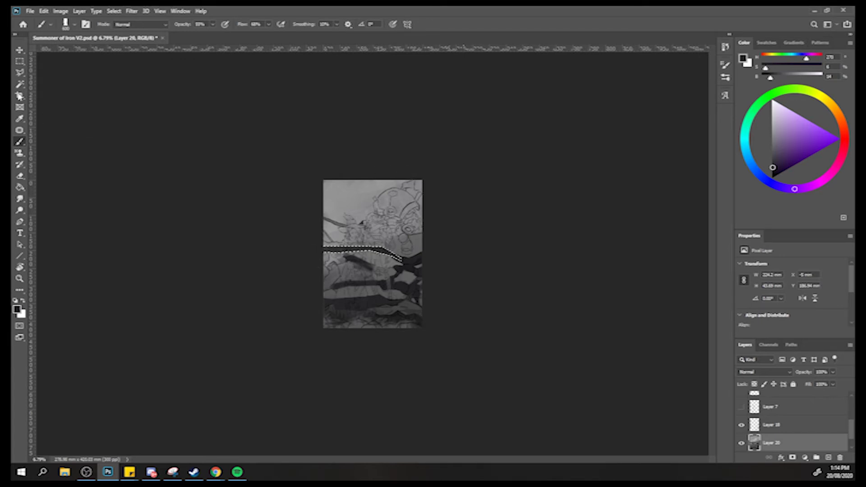
{"action": "left_click", "coordinate": [19, 72]}
{"action": "mouse_move", "coordinate": [324, 283]}
{"action": "left_mouse_down"}
{"action": "mouse_move", "coordinate": [357, 288]}
{"action": "mouse_move", "coordinate": [323, 291]}
{"action": "left_mouse_up"}
{"action": "key", "text": "b"}
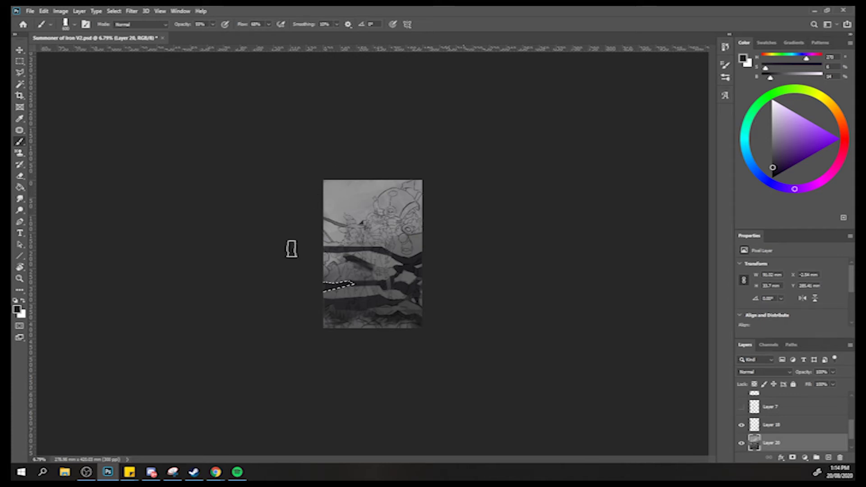
{"action": "left_click", "coordinate": [19, 72]}
{"action": "left_click", "coordinate": [374, 264]}
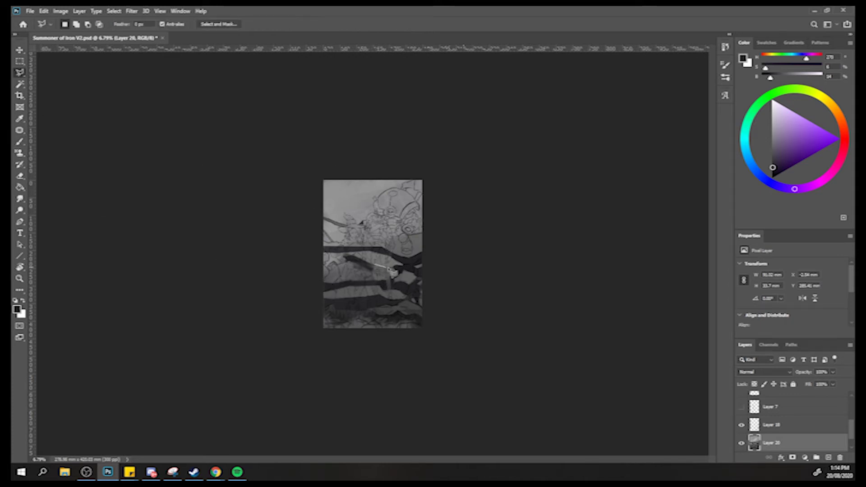
Finish the branch-area selection and darken it with a sampled slightly darker tone.
{"action": "left_click", "coordinate": [403, 265]}
{"action": "left_click", "coordinate": [404, 273]}
{"action": "left_click", "coordinate": [367, 266]}
{"action": "key", "text": "b"}
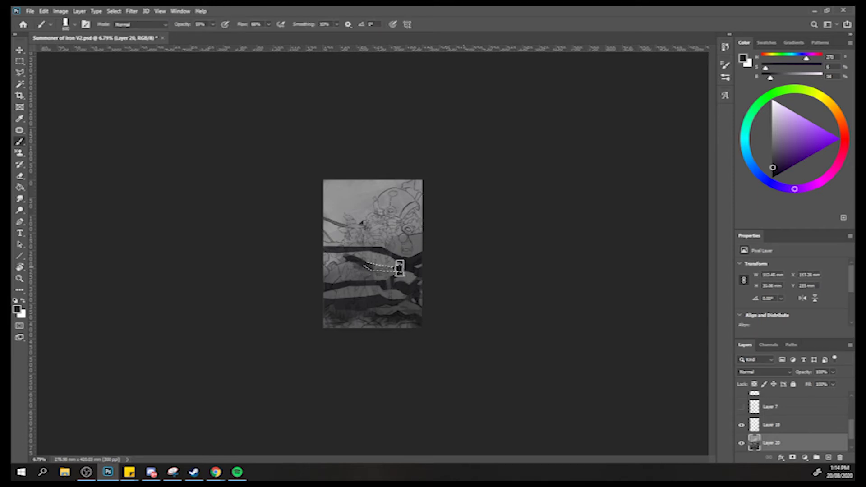
{"action": "left_click", "coordinate": [398, 270], "text": "alt"}
{"action": "mouse_move", "coordinate": [350, 273]}
{"action": "left_mouse_down"}
{"action": "mouse_move", "coordinate": [340, 258]}
{"action": "mouse_move", "coordinate": [399, 265]}
{"action": "left_mouse_up"}
Select the left ledge, fill it with near-black, and flip the painting back horizontally.
{"action": "left_click", "coordinate": [20, 72]}
{"action": "left_click", "coordinate": [345, 255]}
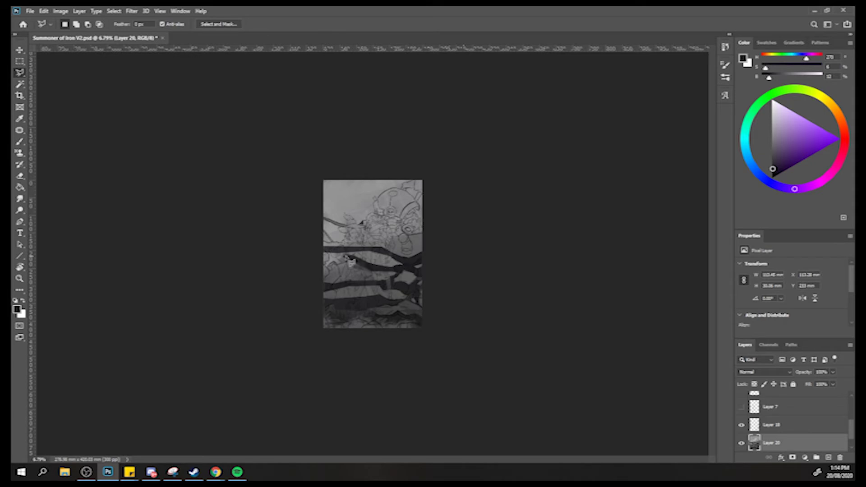
{"action": "left_click", "coordinate": [320, 259]}
{"action": "left_click", "coordinate": [350, 260]}
{"action": "key", "text": "b"}
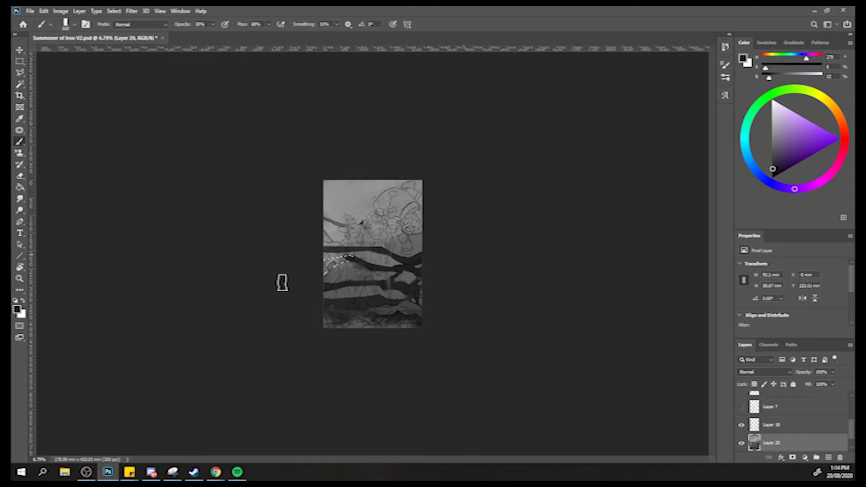
{"action": "left_click_drag", "start_coordinate": [348, 254], "coordinate": [279, 286]}
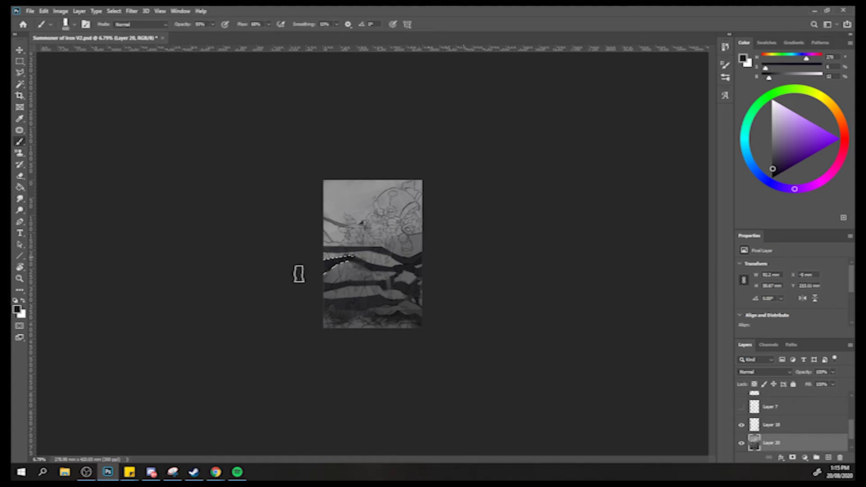
{"action": "left_click", "coordinate": [389, 271], "text": "alt"}
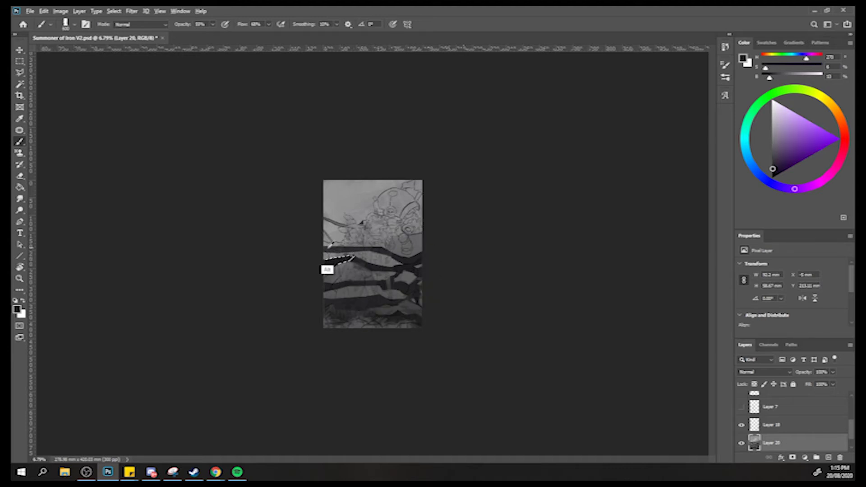
{"action": "left_click", "coordinate": [333, 242], "text": "alt"}
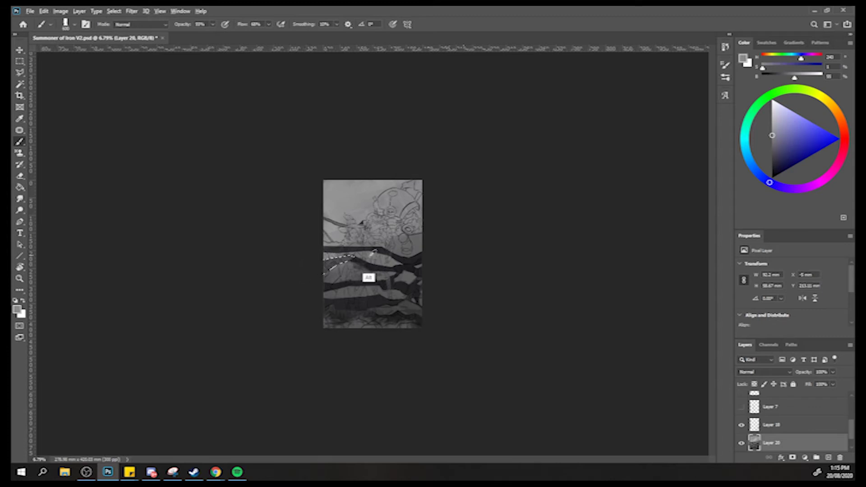
{"action": "left_click", "coordinate": [338, 253], "text": "alt"}
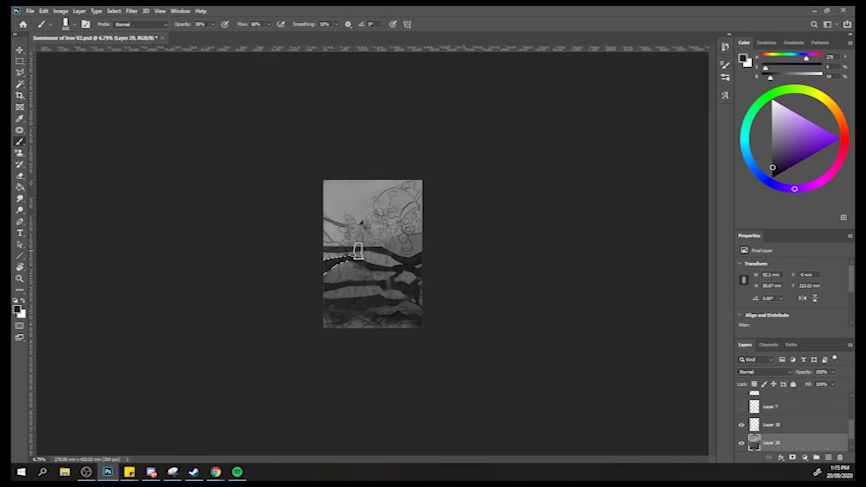
{"action": "key", "text": "ctrl+shift+h"}
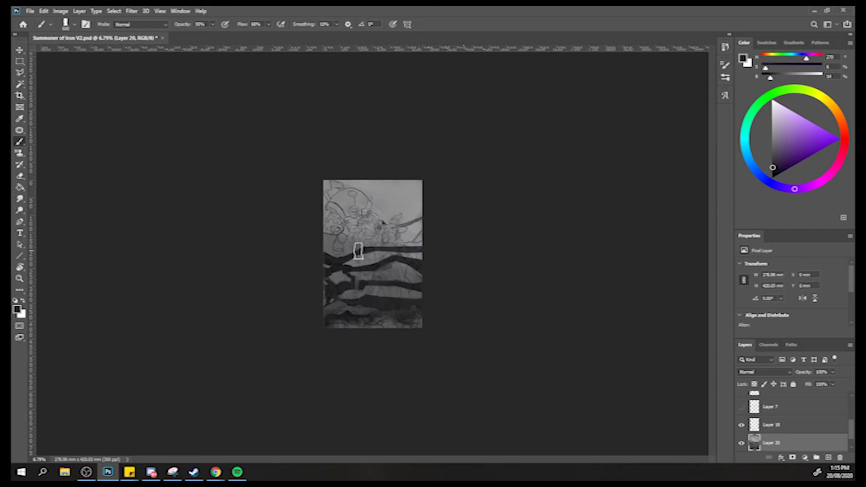
Lasso along the top of the rock band and sample a lighter bluish grey.
{"action": "key", "text": "l"}
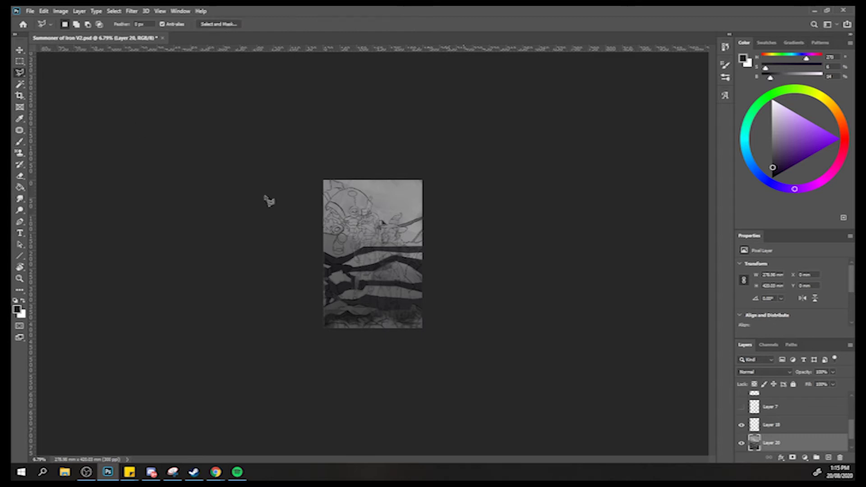
{"action": "mouse_move", "coordinate": [383, 242]}
{"action": "left_mouse_down"}
{"action": "mouse_move", "coordinate": [426, 242]}
{"action": "mouse_move", "coordinate": [386, 248]}
{"action": "mouse_move", "coordinate": [390, 254]}
{"action": "left_mouse_up"}
{"action": "left_click_drag", "start_coordinate": [364, 252], "coordinate": [349, 236]}
{"action": "key", "text": "b"}
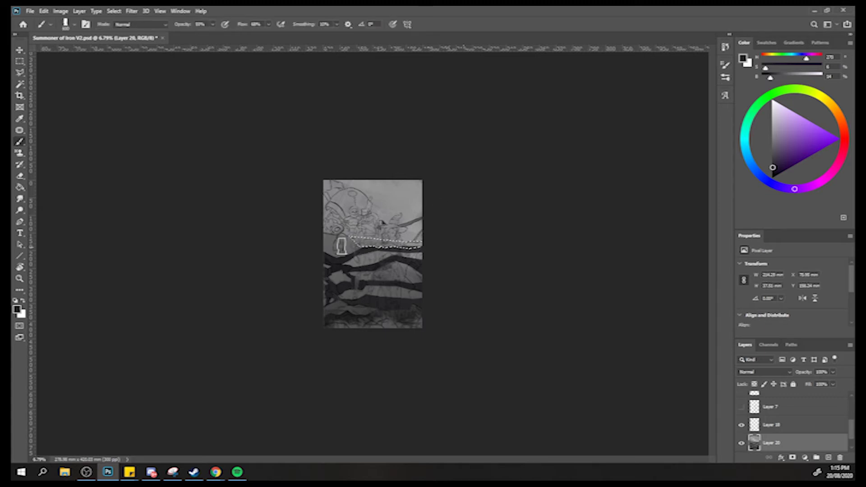
{"action": "left_click", "coordinate": [324, 244], "text": "alt"}
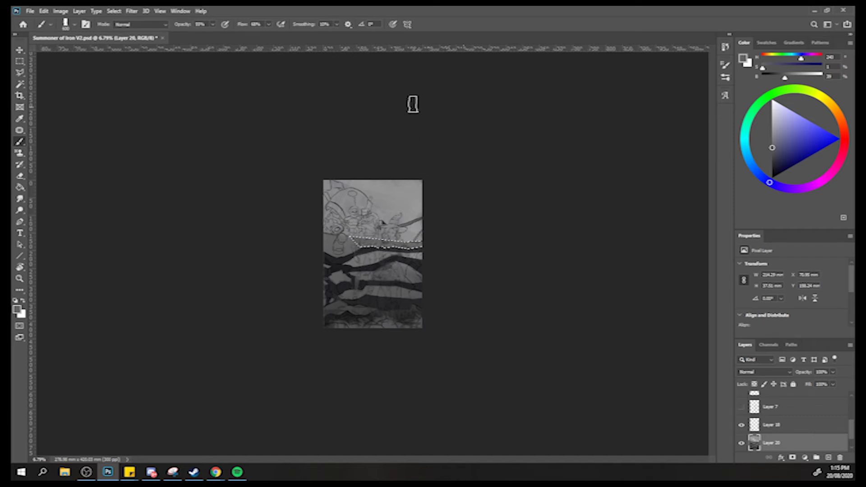
Fill a thin polygonal band at right with dark grey, deselect, and mirror the painting.
{"action": "left_click", "coordinate": [19, 73]}
{"action": "left_click", "coordinate": [374, 270]}
{"action": "left_click", "coordinate": [395, 260]}
{"action": "left_click", "coordinate": [423, 266]}
{"action": "left_click", "coordinate": [427, 276]}
{"action": "left_click", "coordinate": [397, 265]}
{"action": "left_click", "coordinate": [374, 271]}
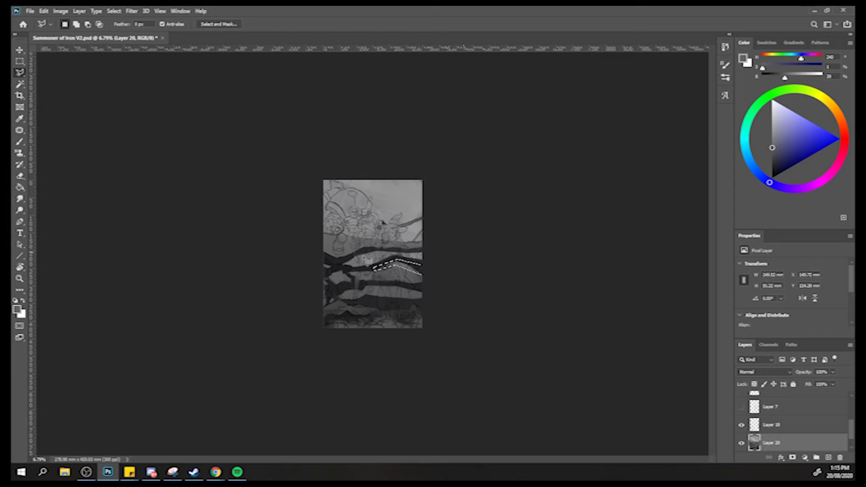
{"action": "key", "text": "b"}
{"action": "left_click", "coordinate": [349, 269], "text": "alt"}
{"action": "mouse_move", "coordinate": [399, 256]}
{"action": "left_mouse_down"}
{"action": "mouse_move", "coordinate": [379, 266]}
{"action": "mouse_move", "coordinate": [428, 269]}
{"action": "mouse_move", "coordinate": [414, 257]}
{"action": "mouse_move", "coordinate": [384, 263]}
{"action": "left_mouse_up"}
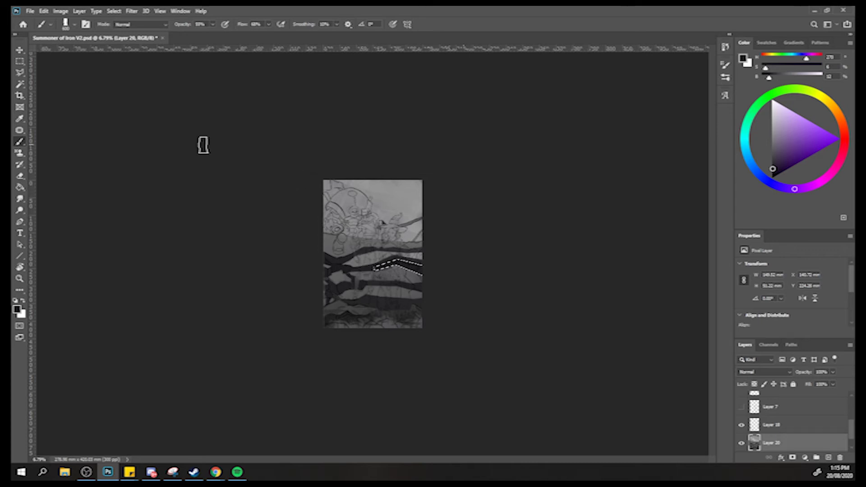
{"action": "key", "text": "ctrl+d"}
{"action": "key", "text": "ctrl+shift+h"}
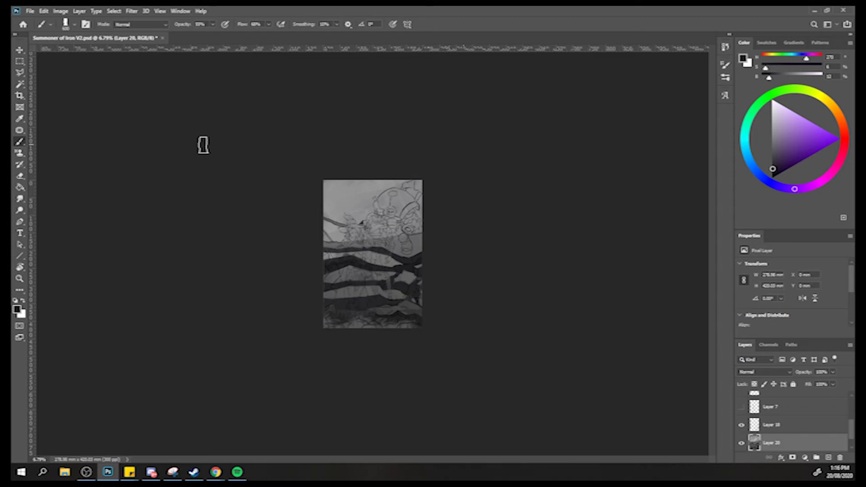
Sample a dark grey and shade along the bottom of the painting.
{"action": "key", "text": "z"}
{"action": "left_click", "coordinate": [315, 256]}
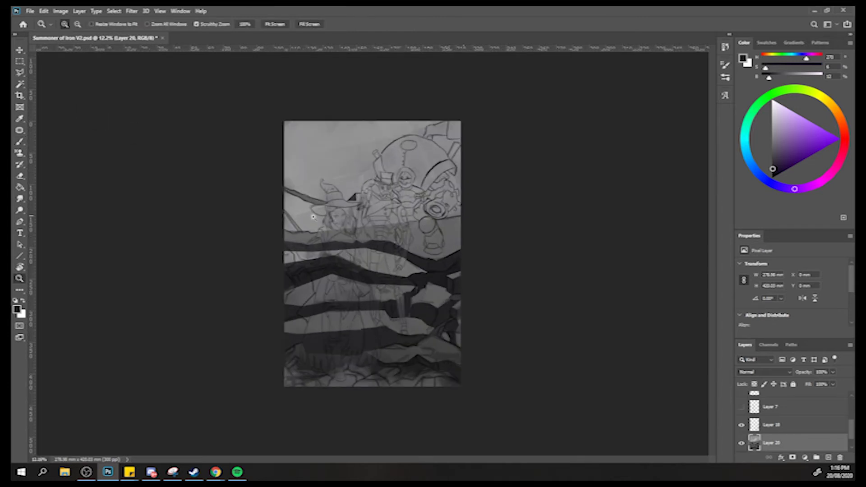
{"action": "key", "text": "b"}
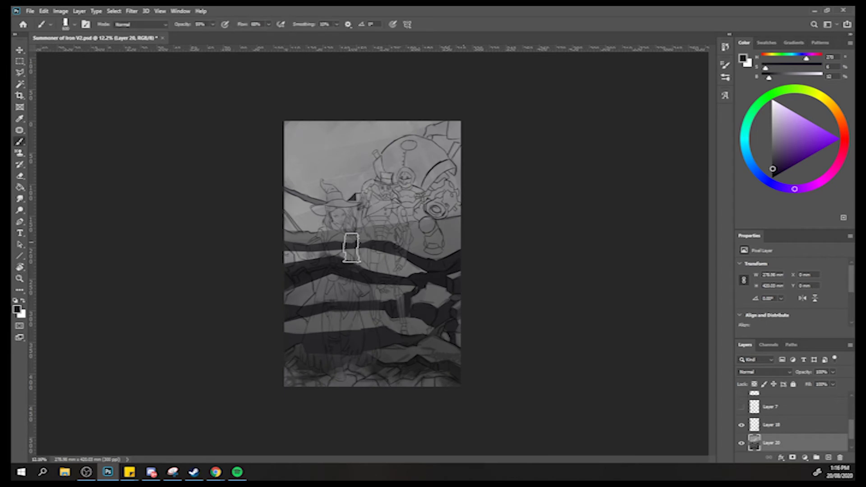
{"action": "left_click", "coordinate": [350, 253], "text": "alt"}
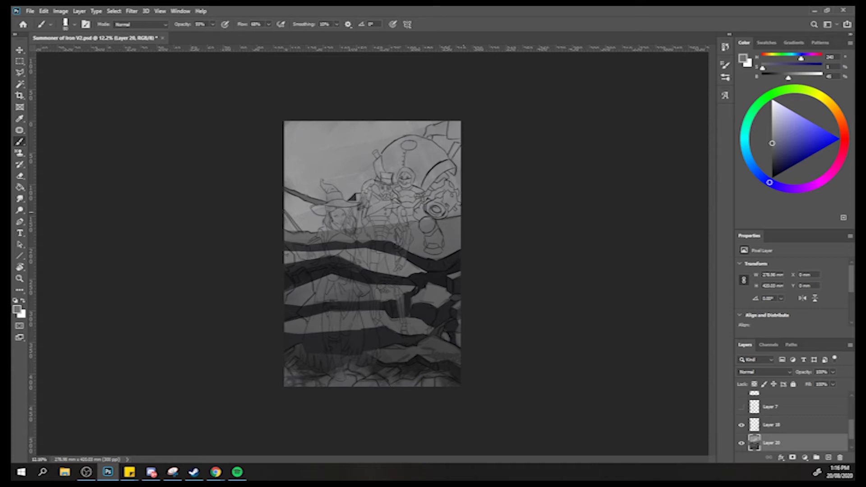
{"action": "key", "text": "ctrl+space"}
{"action": "mouse_move", "coordinate": [415, 256]}
{"action": "left_mouse_down"}
{"action": "mouse_move", "coordinate": [374, 246]}
{"action": "mouse_move", "coordinate": [375, 230]}
{"action": "left_mouse_up"}
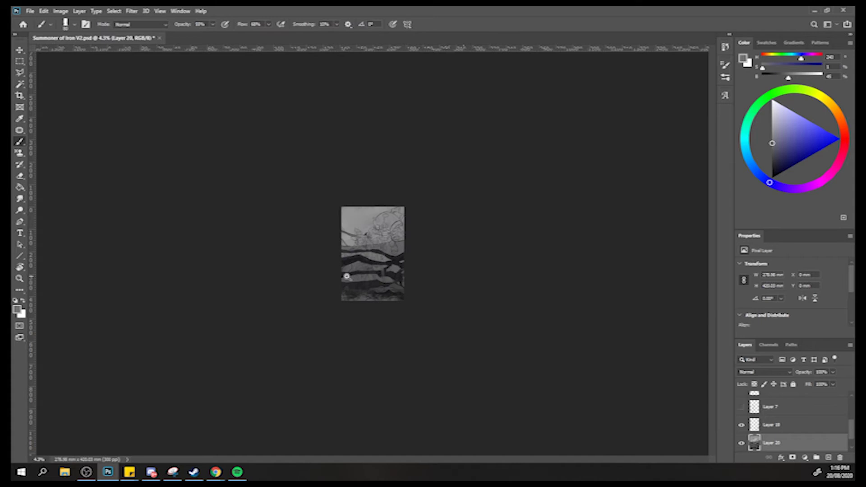
{"action": "left_click_drag", "start_coordinate": [347, 276], "coordinate": [406, 251]}
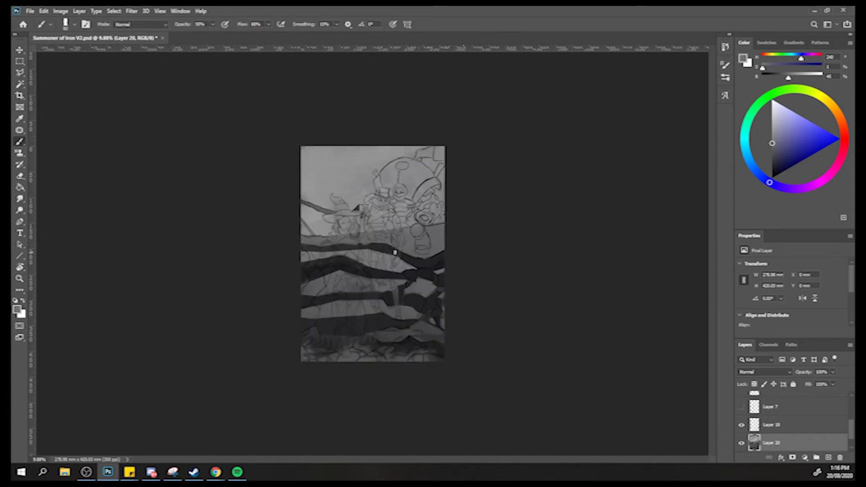
{"action": "left_click", "coordinate": [401, 348], "text": "alt"}
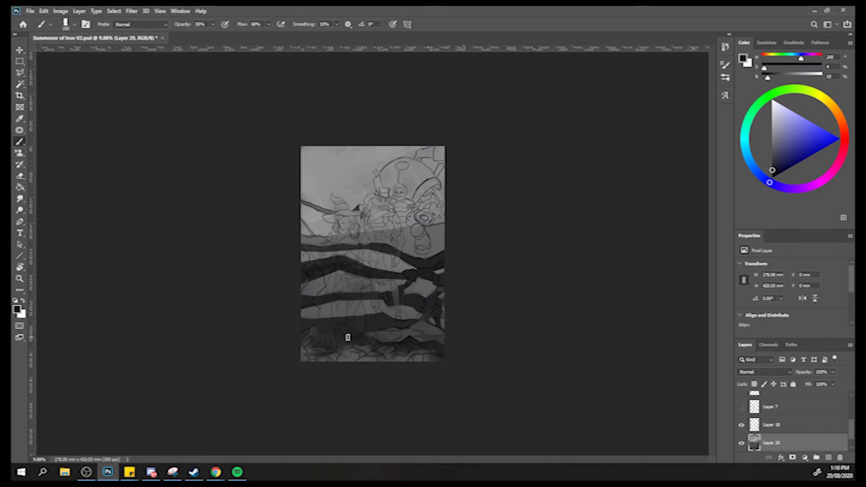
{"action": "mouse_move", "coordinate": [324, 344]}
{"action": "left_mouse_down"}
{"action": "mouse_move", "coordinate": [348, 338]}
{"action": "mouse_move", "coordinate": [358, 342]}
{"action": "mouse_move", "coordinate": [353, 349]}
{"action": "mouse_move", "coordinate": [383, 344]}
{"action": "mouse_move", "coordinate": [383, 354]}
{"action": "mouse_move", "coordinate": [401, 356]}
{"action": "left_mouse_up"}
Paint a lighter grey stroke over the lower-right rocks, then sample another lighter grey at about 16% zoom.
{"action": "left_click", "coordinate": [409, 312], "text": "alt"}
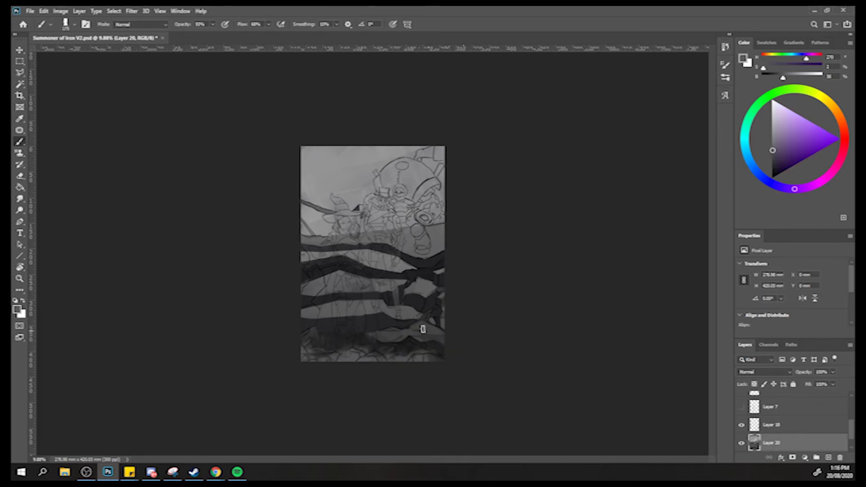
{"action": "mouse_move", "coordinate": [423, 329]}
{"action": "left_mouse_down"}
{"action": "mouse_move", "coordinate": [446, 338]}
{"action": "mouse_move", "coordinate": [379, 332]}
{"action": "mouse_move", "coordinate": [428, 336]}
{"action": "mouse_move", "coordinate": [373, 294]}
{"action": "mouse_move", "coordinate": [349, 230]}
{"action": "left_mouse_up"}
{"action": "key", "text": "ctrl+space"}
{"action": "key", "text": "ctrl+space"}
{"action": "key", "text": "b"}
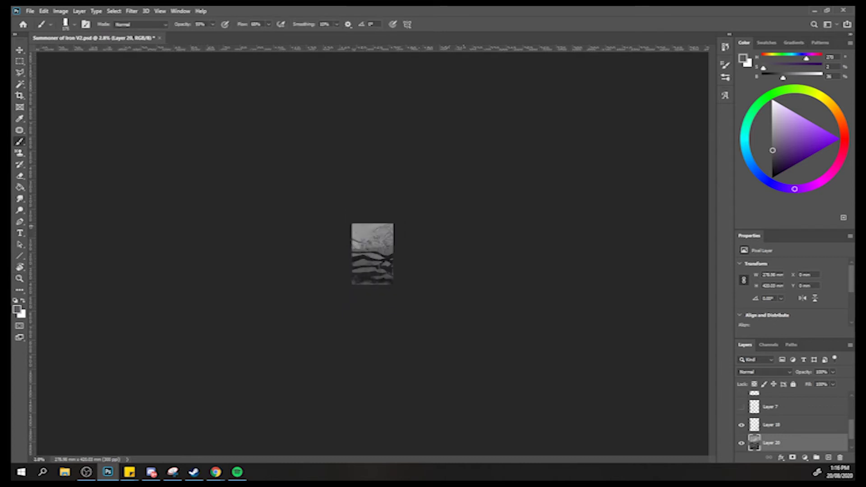
{"action": "key", "text": "ctrl+space"}
{"action": "left_click_drag", "start_coordinate": [402, 237], "coordinate": [435, 212]}
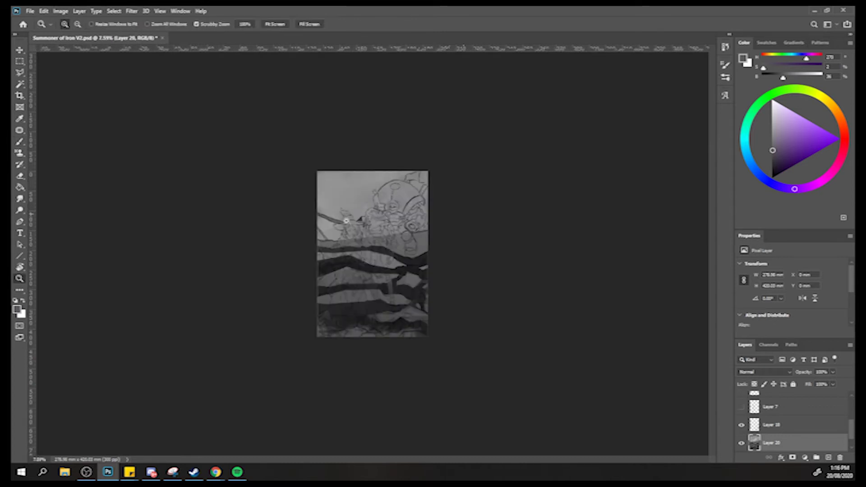
{"action": "left_click_drag", "start_coordinate": [328, 234], "coordinate": [368, 219]}
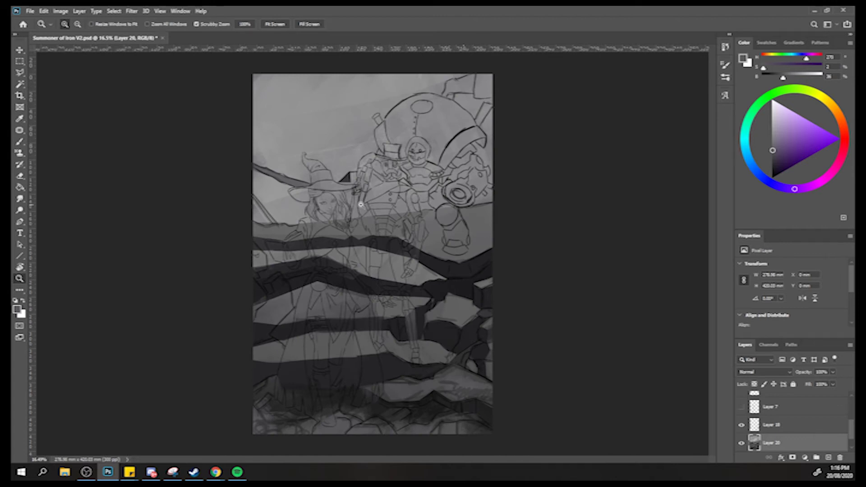
{"action": "left_click", "coordinate": [285, 211]}
{"action": "key", "text": "b"}
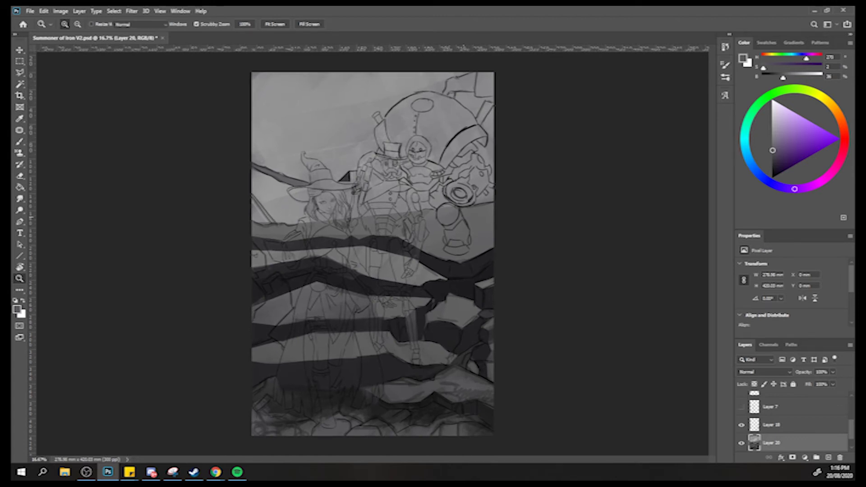
{"action": "left_click", "coordinate": [287, 218], "text": "alt"}
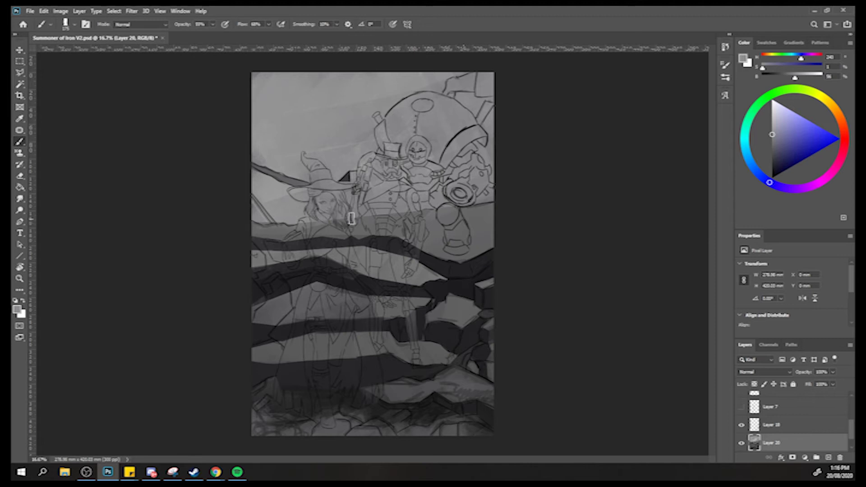
{"action": "key", "text": "ctrl+space"}
{"action": "left_click_drag", "start_coordinate": [504, 201], "coordinate": [316, 180]}
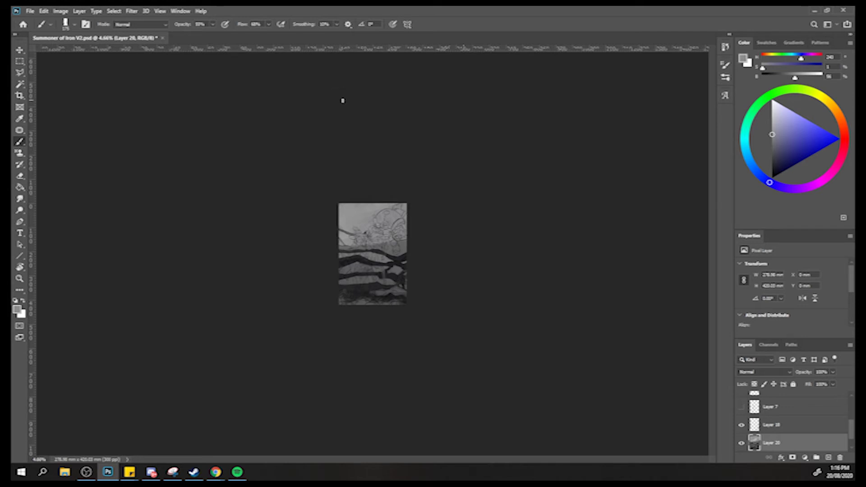
Compare Layer 18 on and off, then lower its opacity to 60%.
{"action": "left_click", "coordinate": [742, 425]}
{"action": "left_click", "coordinate": [742, 425]}
{"action": "left_click", "coordinate": [742, 424]}
{"action": "left_click", "coordinate": [742, 425]}
{"action": "left_click", "coordinate": [741, 425]}
{"action": "left_click", "coordinate": [742, 425]}
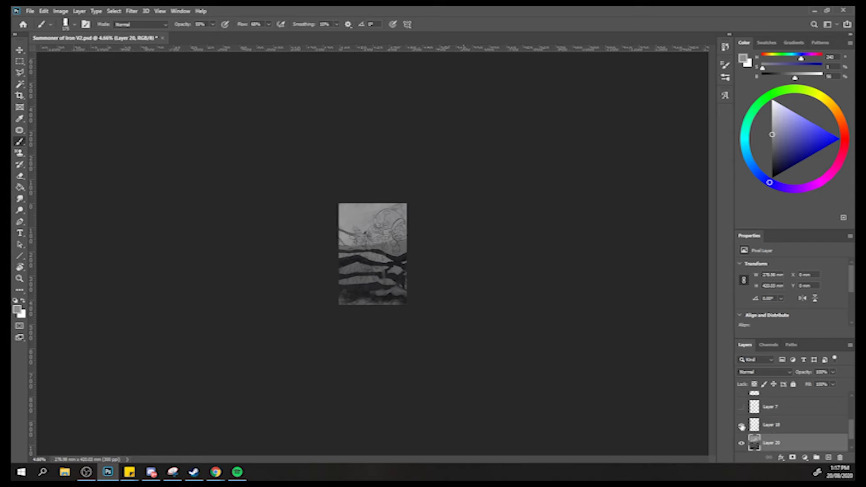
{"action": "left_click", "coordinate": [779, 431]}
{"action": "left_click", "coordinate": [832, 372]}
{"action": "left_click_drag", "start_coordinate": [835, 384], "coordinate": [817, 384]}
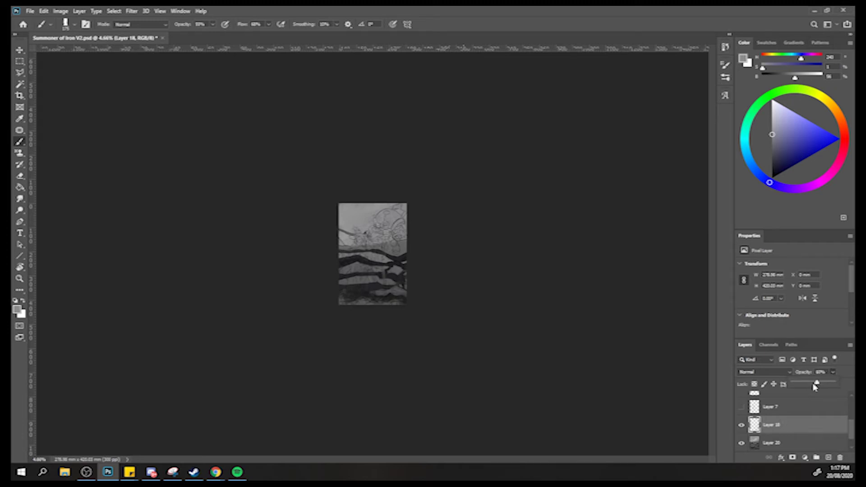
{"action": "left_click", "coordinate": [740, 425]}
Merge Layer 18 and Layer 20 into one layer.
{"action": "left_click", "coordinate": [741, 425]}
{"action": "left_click", "coordinate": [772, 444]}
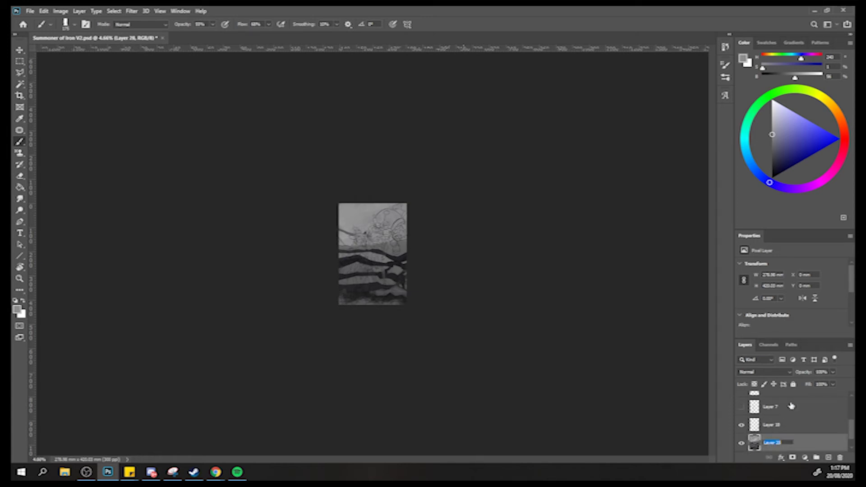
{"action": "left_click", "coordinate": [790, 424], "text": "shift"}
{"action": "right_click", "coordinate": [788, 425]}
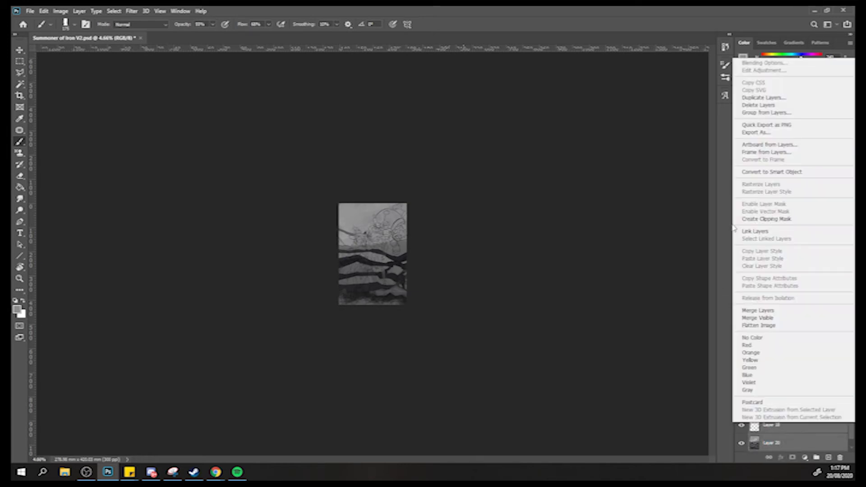
{"action": "left_click", "coordinate": [749, 311]}
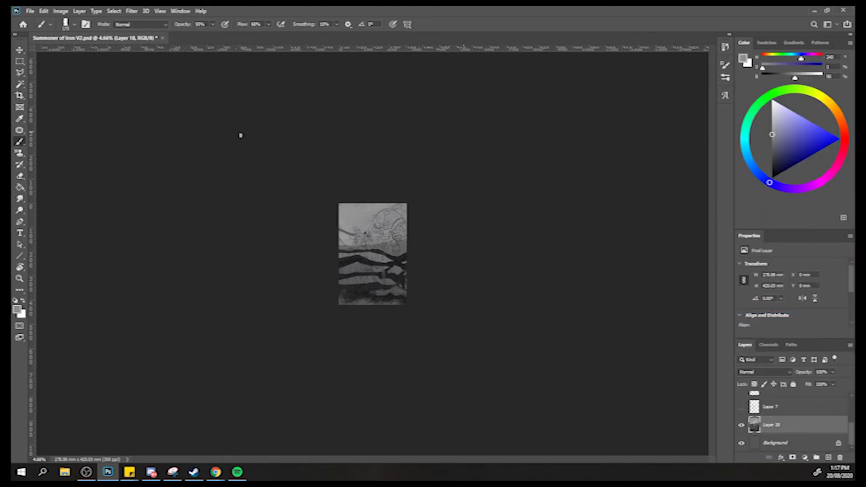
Check Layer 21's strokes, then add a new empty Layer 22 above Layer 14.
{"action": "scroll", "coordinate": [820, 428], "scroll_direction": "up", "scroll_amount": 3}
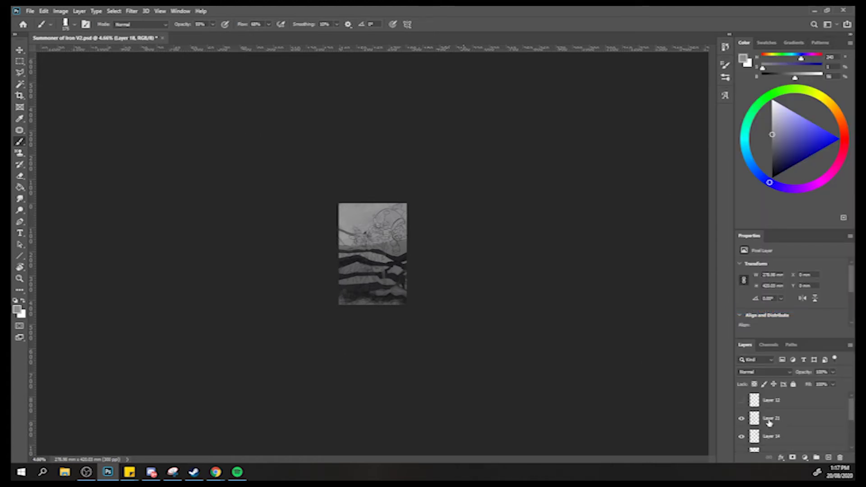
{"action": "left_click", "coordinate": [769, 422]}
{"action": "left_click", "coordinate": [741, 419]}
{"action": "left_click", "coordinate": [741, 418]}
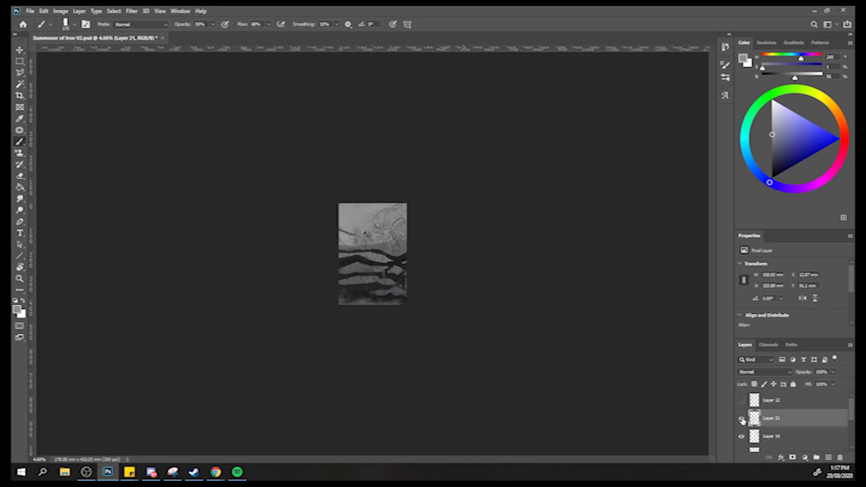
{"action": "left_click", "coordinate": [773, 435]}
{"action": "left_click", "coordinate": [828, 458]}
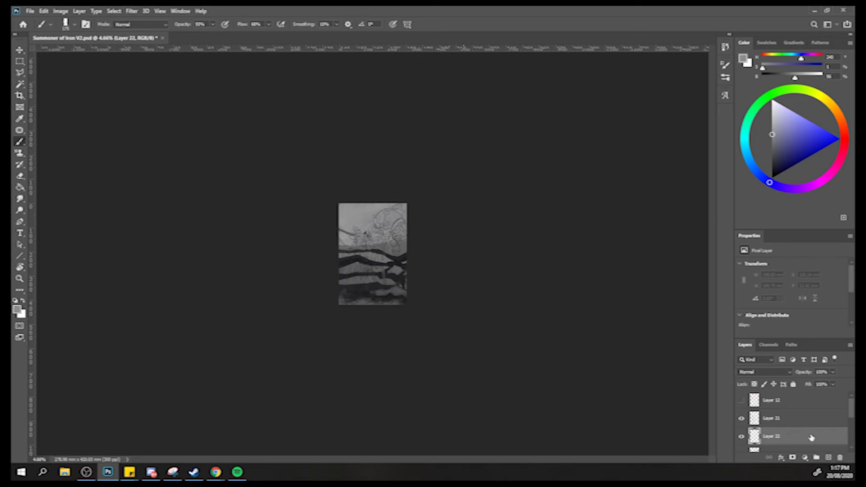
Select Layer 21 and Layer 22 together.
{"action": "key", "text": "e"}
{"action": "left_click", "coordinate": [777, 420]}
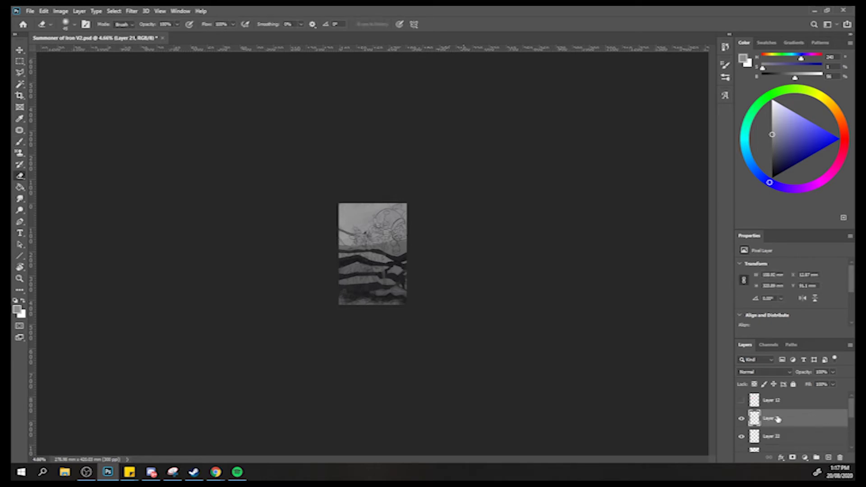
{"action": "key", "text": "b"}
{"action": "left_click", "coordinate": [793, 436], "text": "shift"}
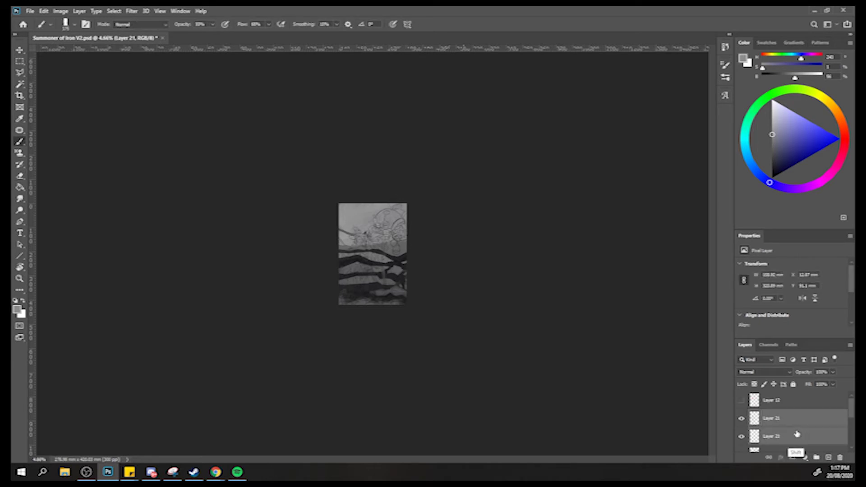
{"action": "left_click", "coordinate": [816, 457]}
{"action": "double_click", "coordinate": [771, 415]}
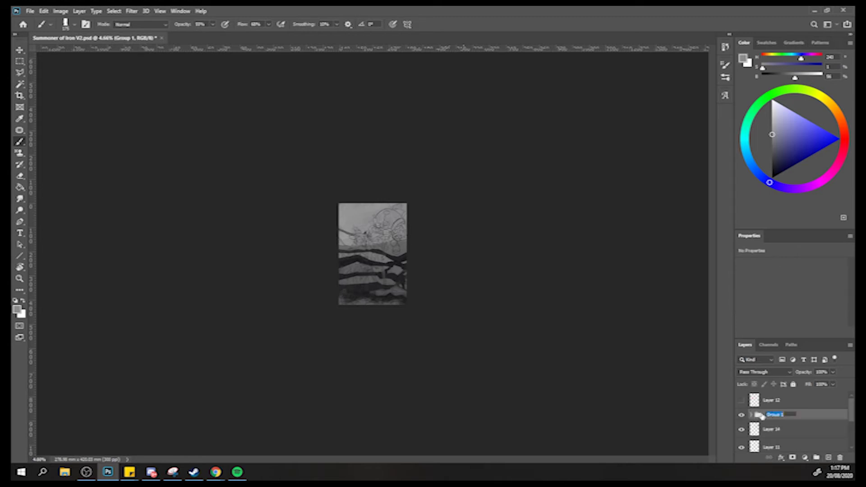
{"action": "type", "text": "Fe"}
{"action": "type", "text": "eya"}
{"action": "key", "text": "Return"}
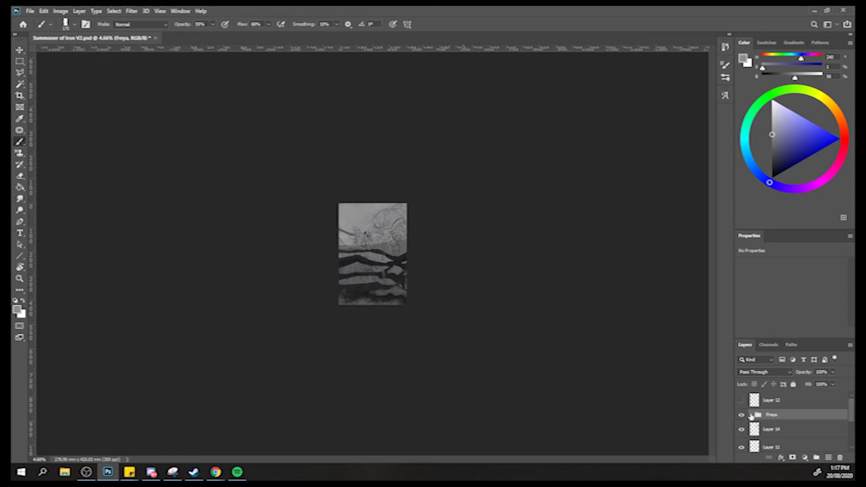
{"action": "left_click", "coordinate": [751, 415]}
{"action": "scroll", "coordinate": [771, 435], "scroll_direction": "down", "scroll_amount": 1}
{"action": "left_click", "coordinate": [779, 429]}
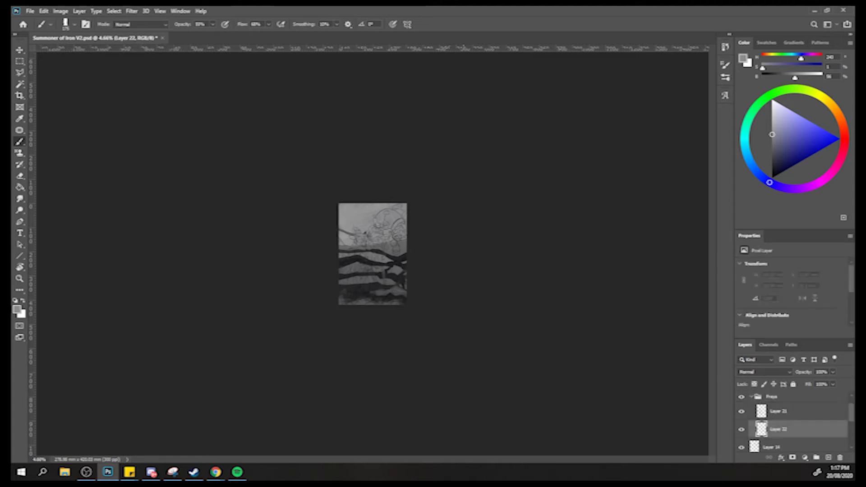
{"action": "left_click", "coordinate": [786, 415]}
{"action": "left_click_drag", "start_coordinate": [823, 413], "coordinate": [828, 457]}
{"action": "left_click", "coordinate": [741, 429]}
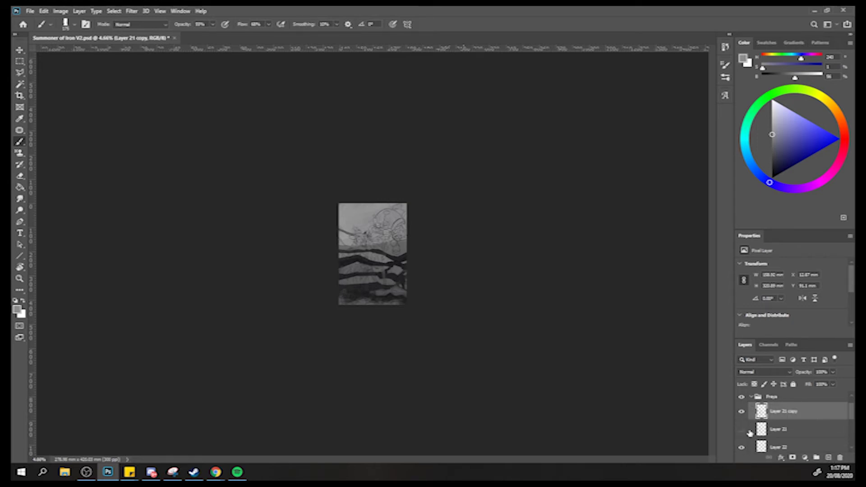
{"action": "scroll", "coordinate": [747, 433], "scroll_direction": "down", "scroll_amount": 1}
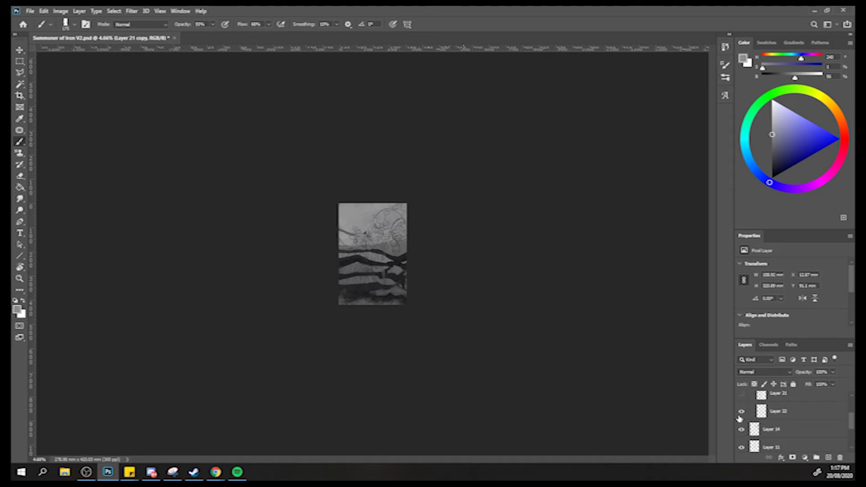
{"action": "scroll", "coordinate": [738, 437], "scroll_direction": "down", "scroll_amount": 3}
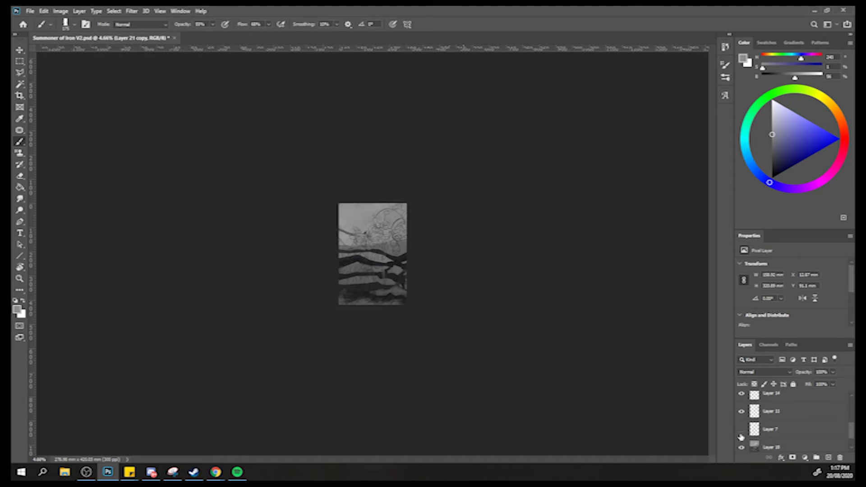
{"action": "scroll", "coordinate": [750, 427], "scroll_direction": "up", "scroll_amount": 2}
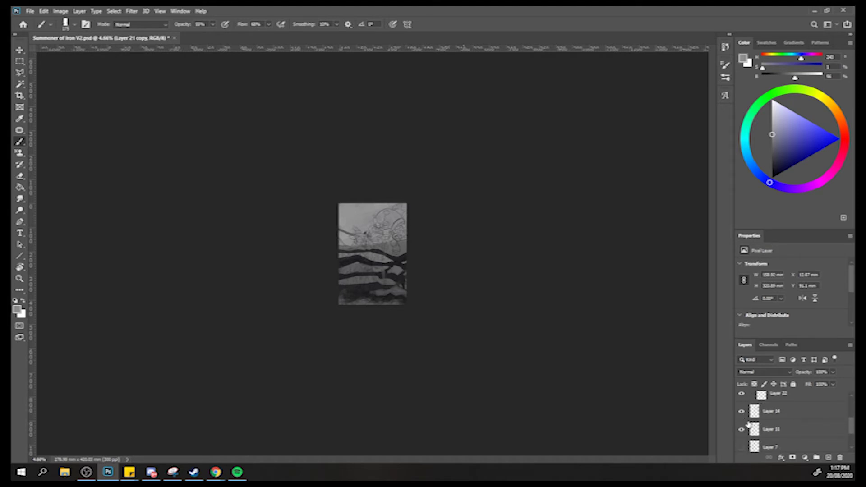
{"action": "scroll", "coordinate": [773, 417], "scroll_direction": "up", "scroll_amount": 3}
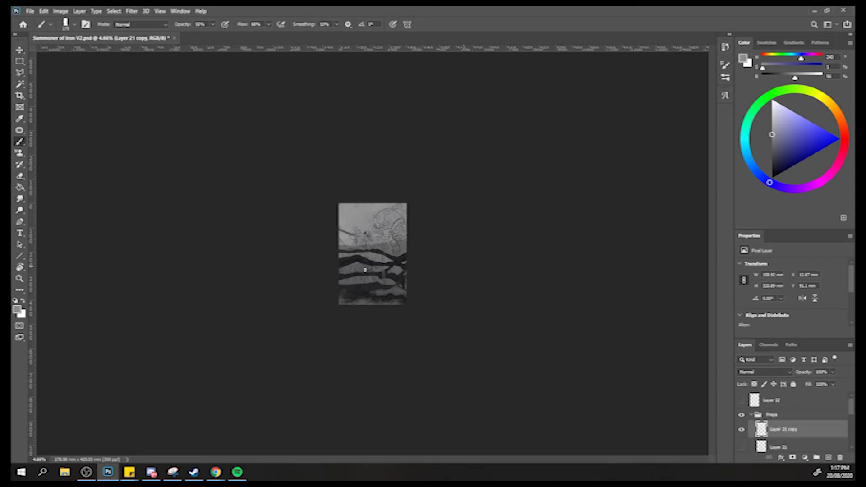
{"action": "key", "text": "z"}
Zoom in on the painting and switch to the freehand Lasso Tool.
{"action": "left_click_drag", "start_coordinate": [343, 281], "coordinate": [417, 270]}
{"action": "left_click_drag", "start_coordinate": [293, 281], "coordinate": [303, 277]}
{"action": "key", "text": "b"}
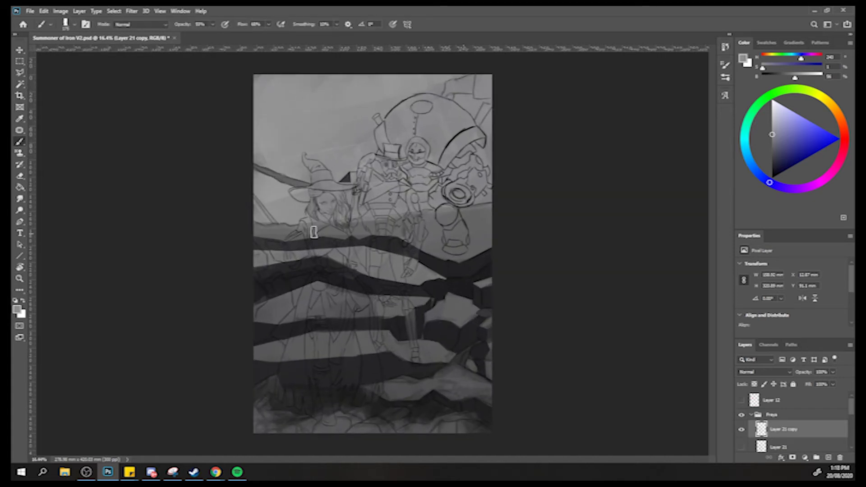
{"action": "left_click", "coordinate": [20, 73]}
{"action": "right_click", "coordinate": [20, 72]}
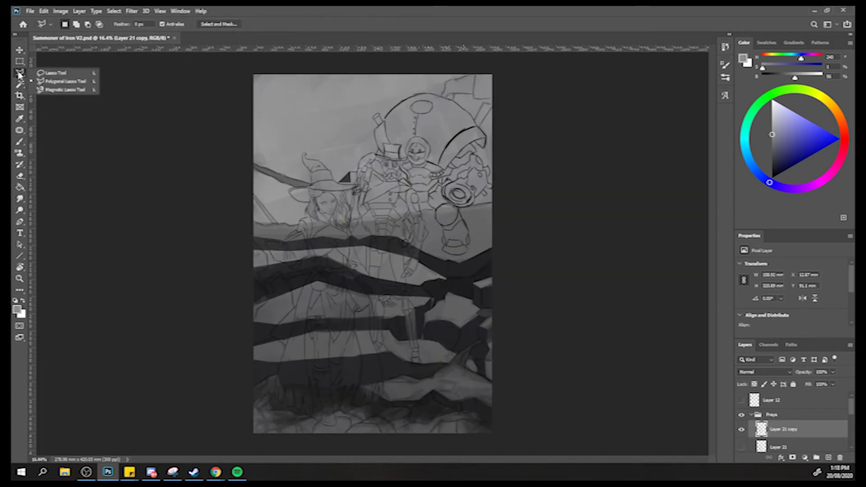
{"action": "left_click", "coordinate": [59, 72]}
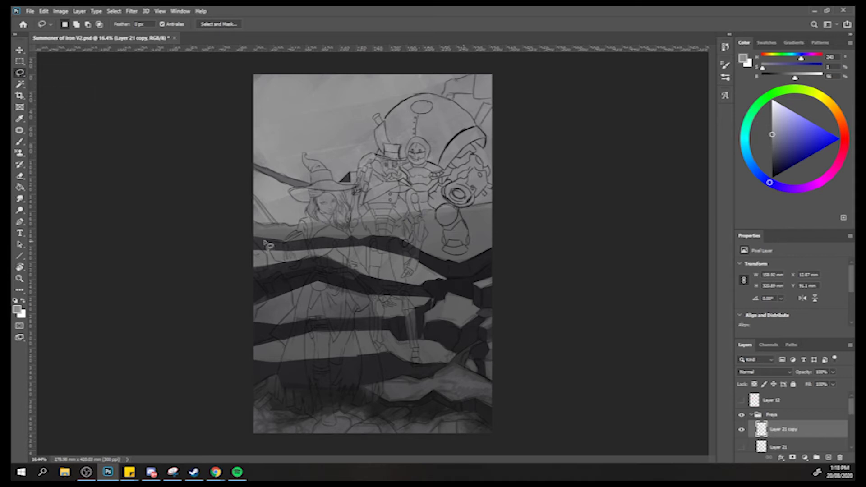
Trace a closed lasso outline around the witch from her shoulder down to her hem.
{"action": "left_click_drag", "start_coordinate": [289, 270], "coordinate": [303, 263]}
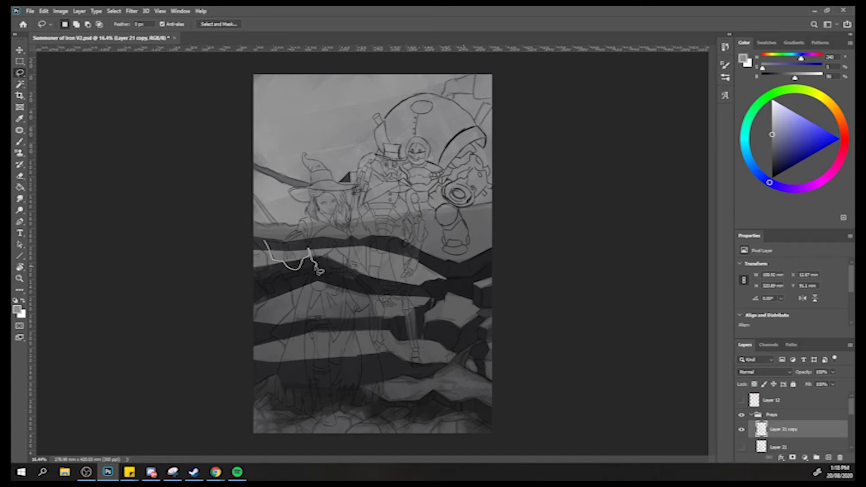
{"action": "left_click_drag", "start_coordinate": [316, 276], "coordinate": [284, 373]}
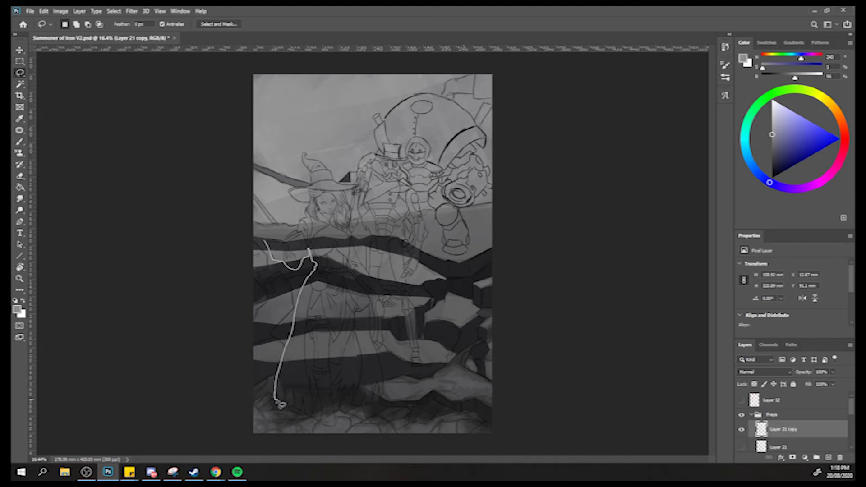
{"action": "mouse_move", "coordinate": [287, 410]}
{"action": "left_mouse_down"}
{"action": "mouse_move", "coordinate": [297, 398]}
{"action": "mouse_move", "coordinate": [297, 410]}
{"action": "mouse_move", "coordinate": [304, 401]}
{"action": "mouse_move", "coordinate": [308, 416]}
{"action": "mouse_move", "coordinate": [315, 411]}
{"action": "mouse_move", "coordinate": [309, 379]}
{"action": "mouse_move", "coordinate": [318, 407]}
{"action": "left_mouse_up"}
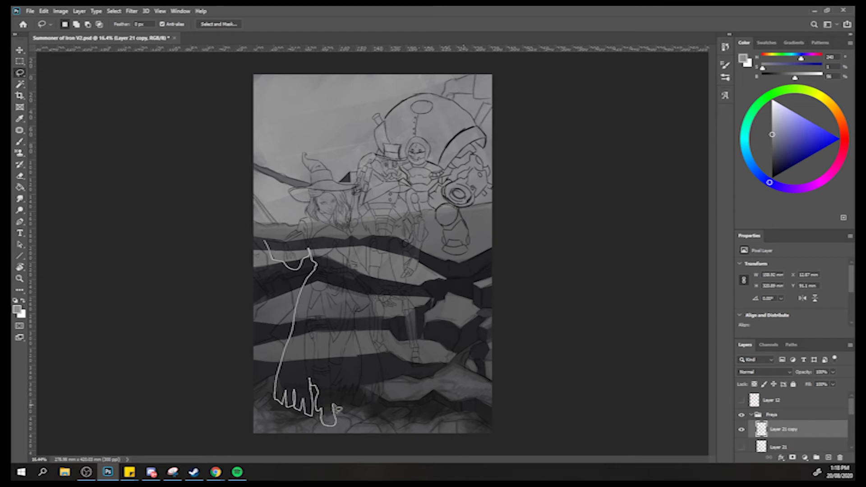
{"action": "mouse_move", "coordinate": [335, 400]}
{"action": "left_mouse_down"}
{"action": "mouse_move", "coordinate": [335, 393]}
{"action": "mouse_move", "coordinate": [359, 420]}
{"action": "mouse_move", "coordinate": [406, 368]}
{"action": "mouse_move", "coordinate": [409, 267]}
{"action": "mouse_move", "coordinate": [368, 171]}
{"action": "left_mouse_up"}
{"action": "left_click_drag", "start_coordinate": [275, 208], "coordinate": [264, 242]}
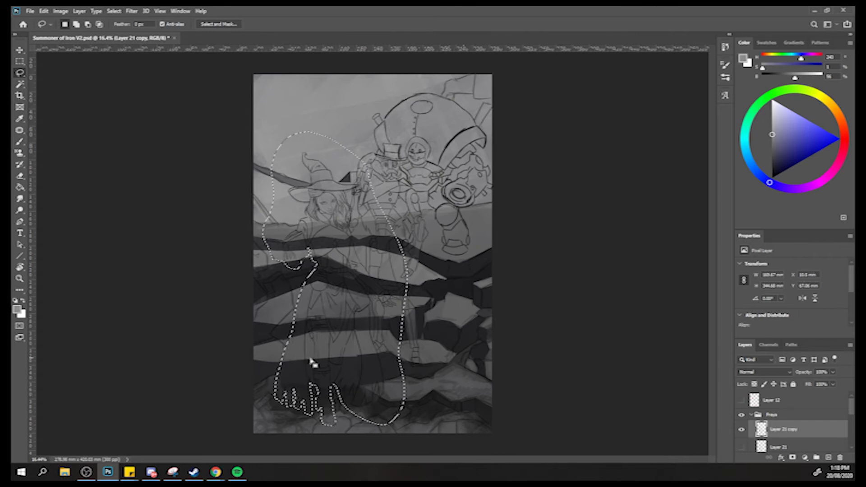
Zoom in on the lower body, cut rocks from the selection's lower edge, and add the hem back.
{"action": "key", "text": "ctrl+space"}
{"action": "left_click_drag", "start_coordinate": [311, 363], "coordinate": [356, 353]}
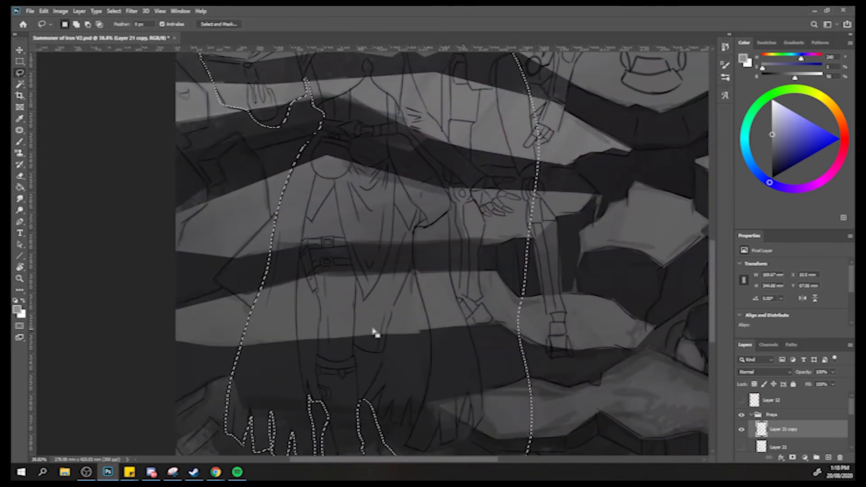
{"action": "key", "text": "alt"}
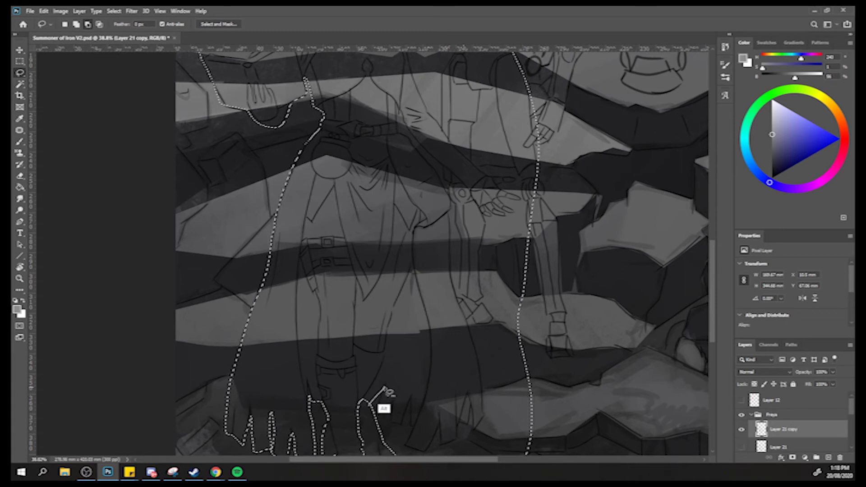
{"action": "mouse_move", "coordinate": [373, 426]}
{"action": "left_mouse_down"}
{"action": "mouse_move", "coordinate": [375, 393]}
{"action": "mouse_move", "coordinate": [378, 420]}
{"action": "left_mouse_up"}
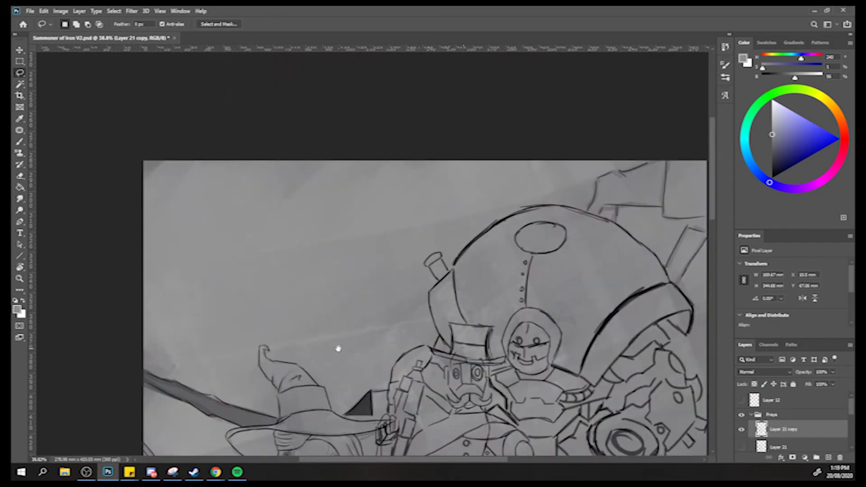
{"action": "scroll", "coordinate": [338, 349], "scroll_direction": "up", "scroll_amount": 5}
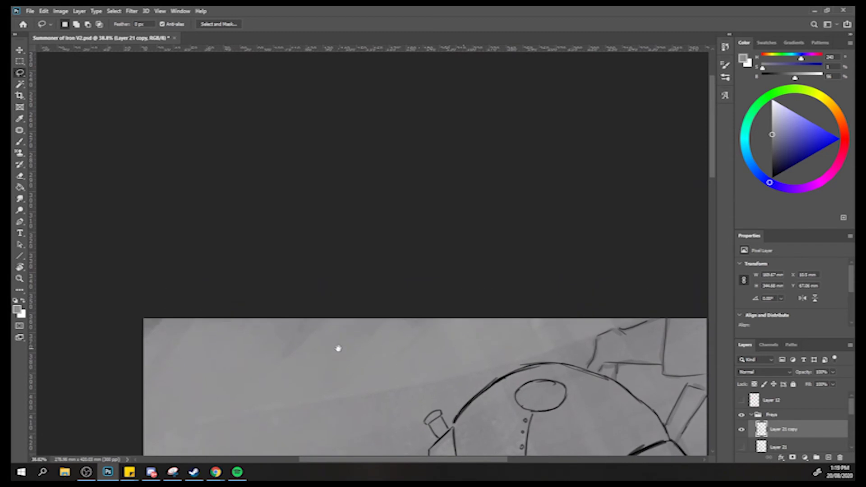
{"action": "scroll", "coordinate": [340, 315], "scroll_direction": "down", "scroll_amount": 10}
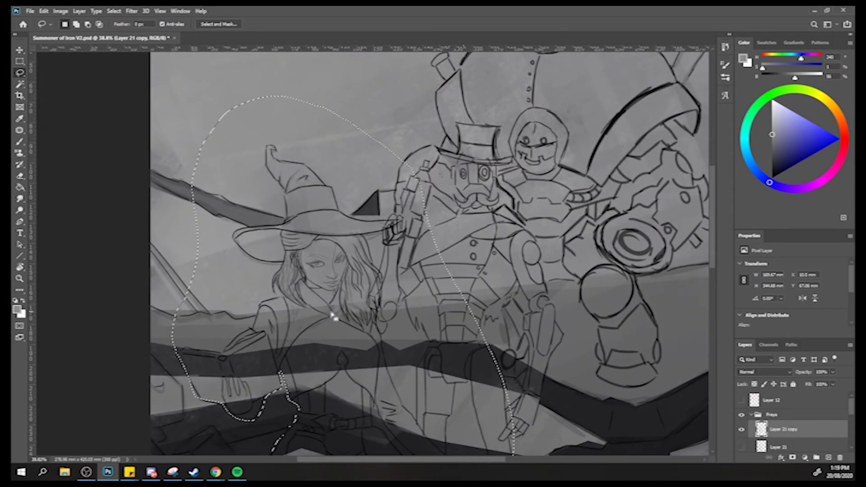
{"action": "left_click_drag", "start_coordinate": [351, 376], "coordinate": [329, 188]}
{"action": "scroll", "coordinate": [331, 249], "scroll_direction": "down", "scroll_amount": 6}
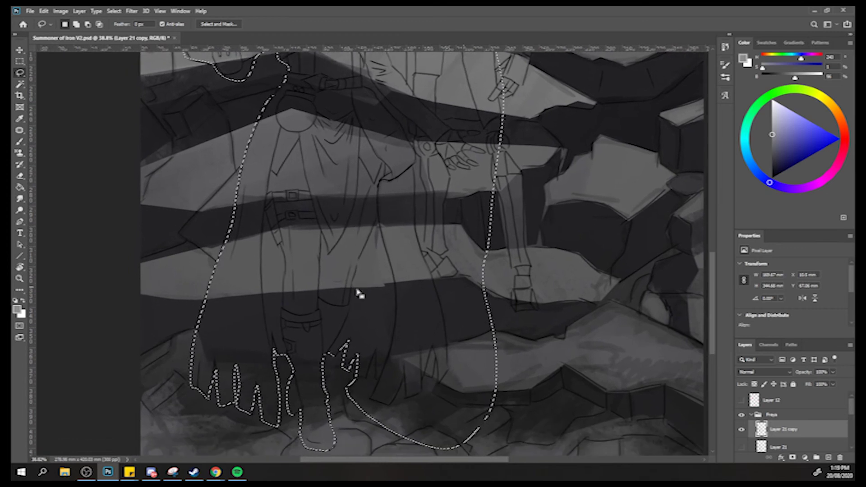
{"action": "left_click_drag", "start_coordinate": [353, 364], "coordinate": [359, 351]}
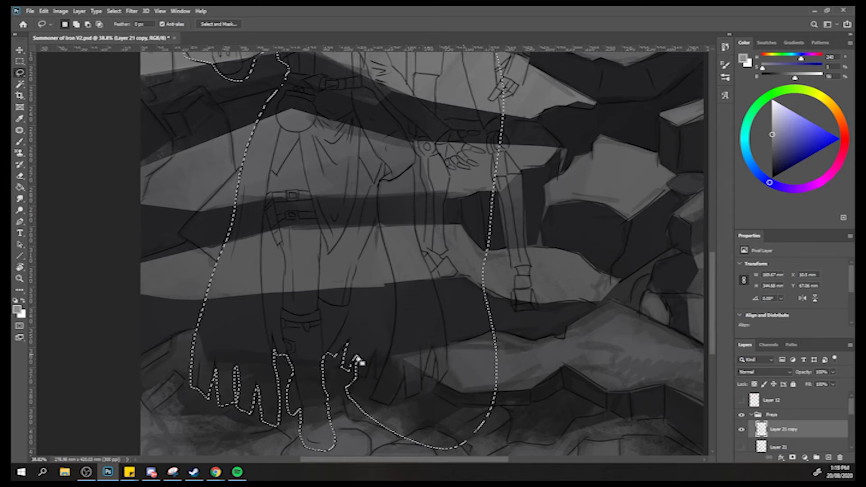
Trim the selection around the jagged hem tips and remove the rocks beside and below it.
{"action": "key", "text": "alt"}
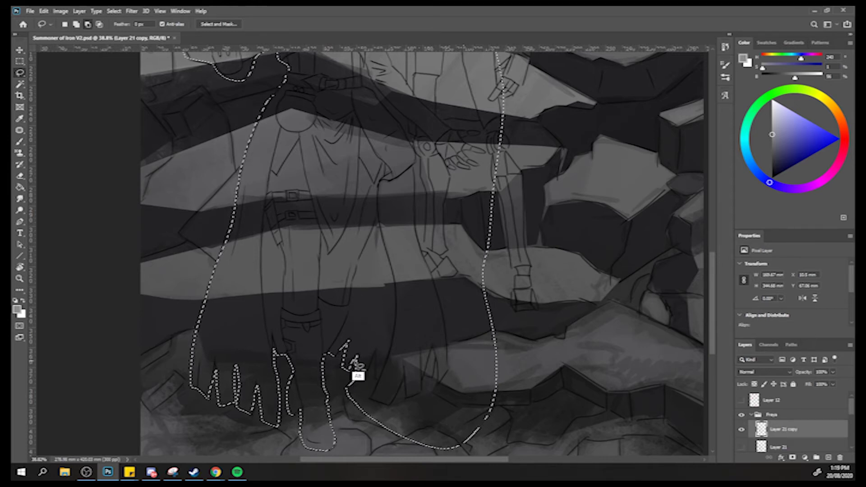
{"action": "left_click_drag", "start_coordinate": [356, 365], "coordinate": [353, 339]}
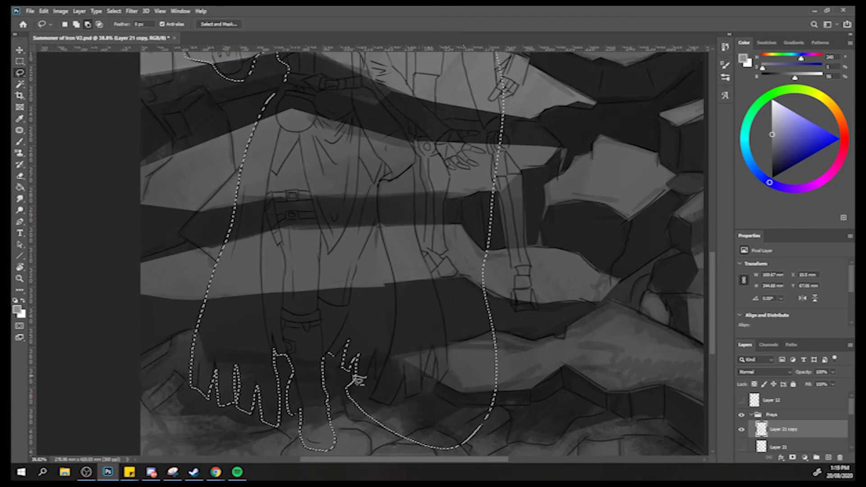
{"action": "mouse_move", "coordinate": [375, 372]}
{"action": "left_mouse_down"}
{"action": "mouse_move", "coordinate": [377, 351]}
{"action": "mouse_move", "coordinate": [376, 401]}
{"action": "mouse_move", "coordinate": [356, 414]}
{"action": "mouse_move", "coordinate": [345, 381]}
{"action": "left_mouse_up"}
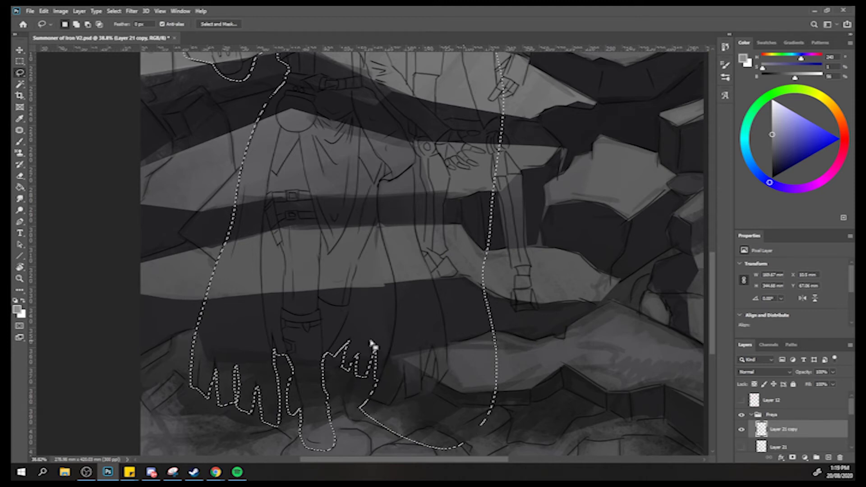
{"action": "key", "text": "alt"}
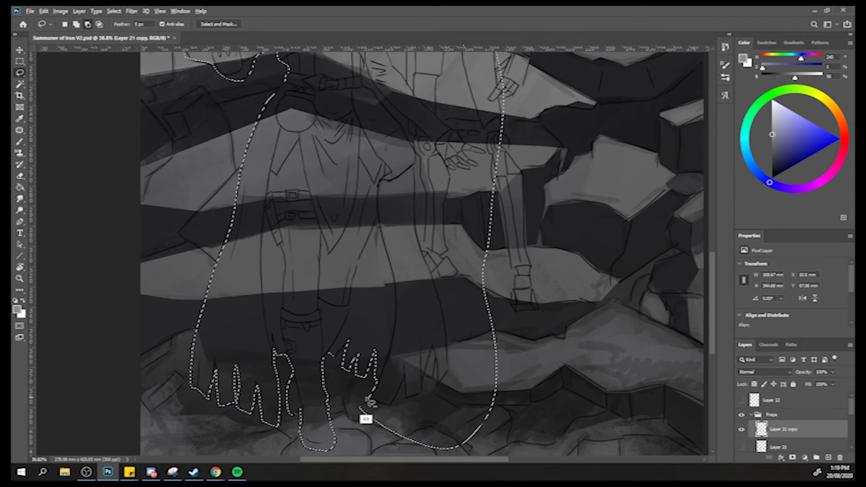
{"action": "mouse_move", "coordinate": [368, 398]}
{"action": "left_mouse_down"}
{"action": "mouse_move", "coordinate": [392, 408]}
{"action": "mouse_move", "coordinate": [403, 375]}
{"action": "mouse_move", "coordinate": [407, 402]}
{"action": "mouse_move", "coordinate": [423, 402]}
{"action": "mouse_move", "coordinate": [428, 381]}
{"action": "mouse_move", "coordinate": [439, 383]}
{"action": "mouse_move", "coordinate": [438, 366]}
{"action": "mouse_move", "coordinate": [432, 418]}
{"action": "left_mouse_up"}
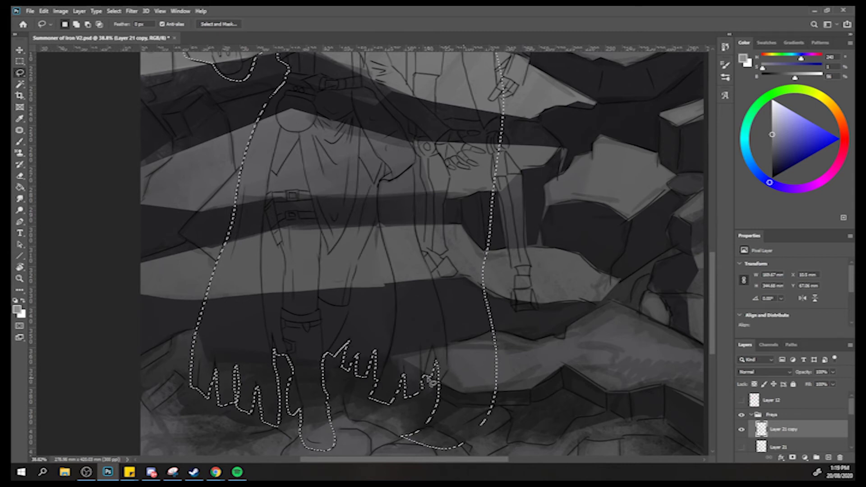
{"action": "key", "text": "shift"}
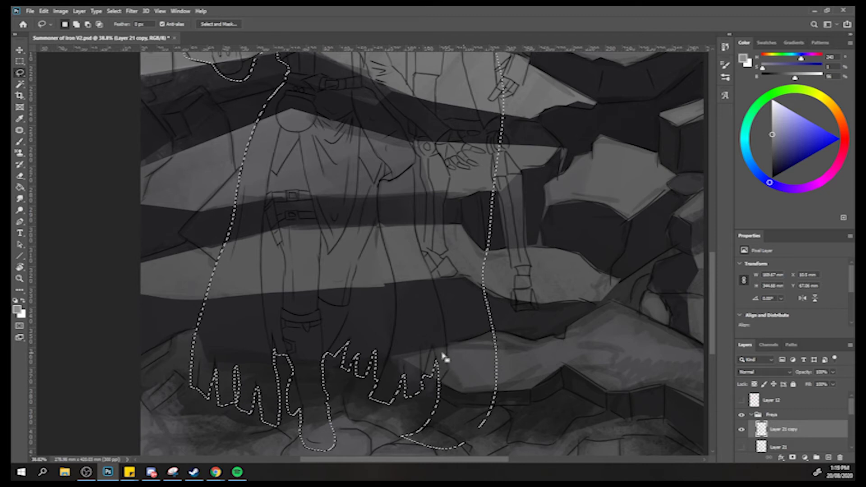
{"action": "key", "text": "shift"}
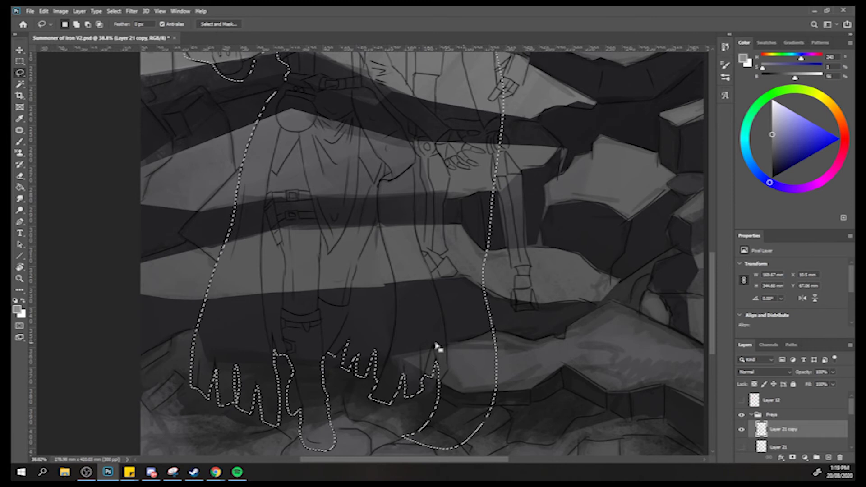
{"action": "key", "text": "alt"}
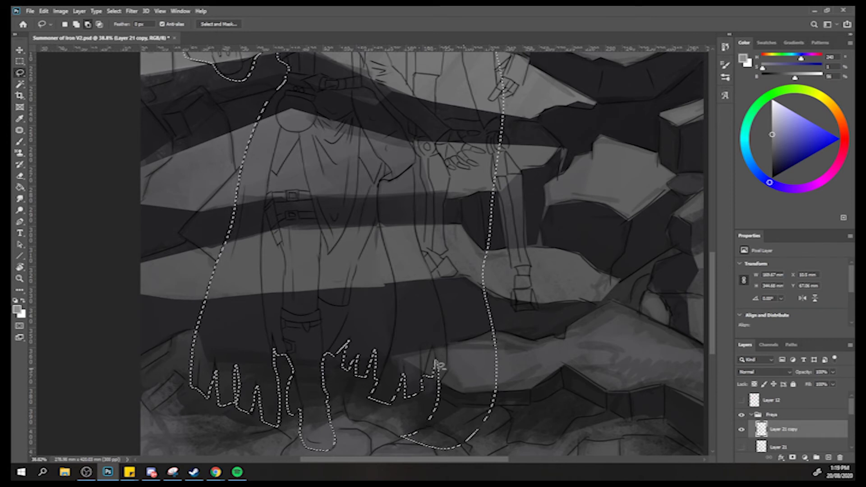
{"action": "left_click_drag", "start_coordinate": [442, 370], "coordinate": [435, 381]}
{"action": "key", "text": "alt"}
{"action": "mouse_move", "coordinate": [472, 363]}
{"action": "left_mouse_down"}
{"action": "mouse_move", "coordinate": [480, 448]}
{"action": "mouse_move", "coordinate": [394, 452]}
{"action": "mouse_move", "coordinate": [402, 412]}
{"action": "mouse_move", "coordinate": [433, 393]}
{"action": "left_mouse_up"}
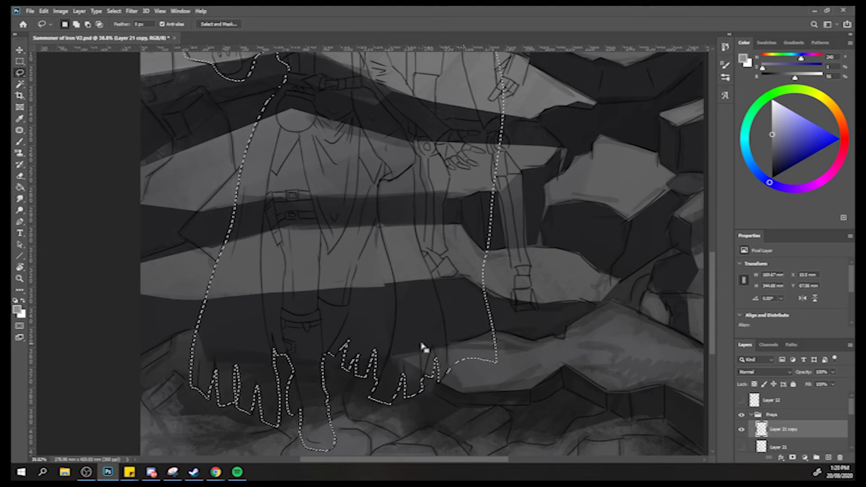
Subtract the area to the right of the witch from the selection.
{"action": "scroll", "coordinate": [433, 334], "scroll_direction": "up", "scroll_amount": 4}
{"action": "scroll", "coordinate": [433, 334], "scroll_direction": "left", "scroll_amount": 1}
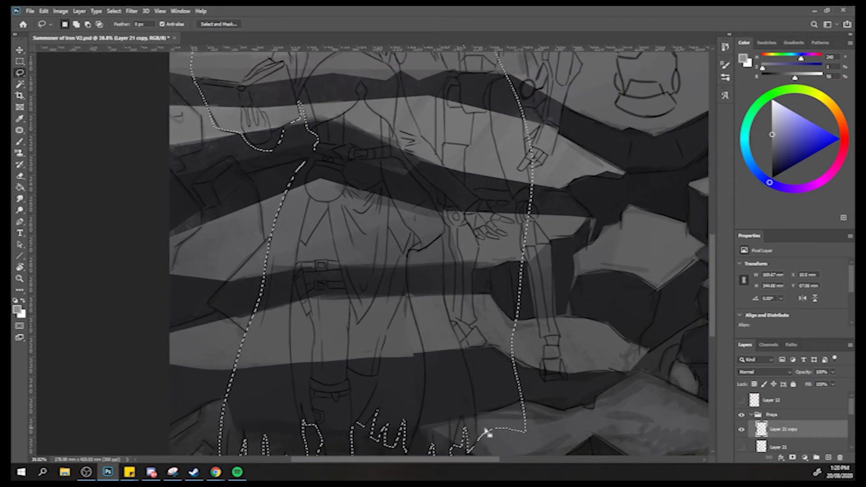
{"action": "key", "text": "alt"}
{"action": "mouse_move", "coordinate": [476, 449]}
{"action": "left_mouse_down"}
{"action": "mouse_move", "coordinate": [458, 328]}
{"action": "mouse_move", "coordinate": [479, 290]}
{"action": "mouse_move", "coordinate": [571, 340]}
{"action": "mouse_move", "coordinate": [551, 445]}
{"action": "mouse_move", "coordinate": [496, 457]}
{"action": "left_mouse_up"}
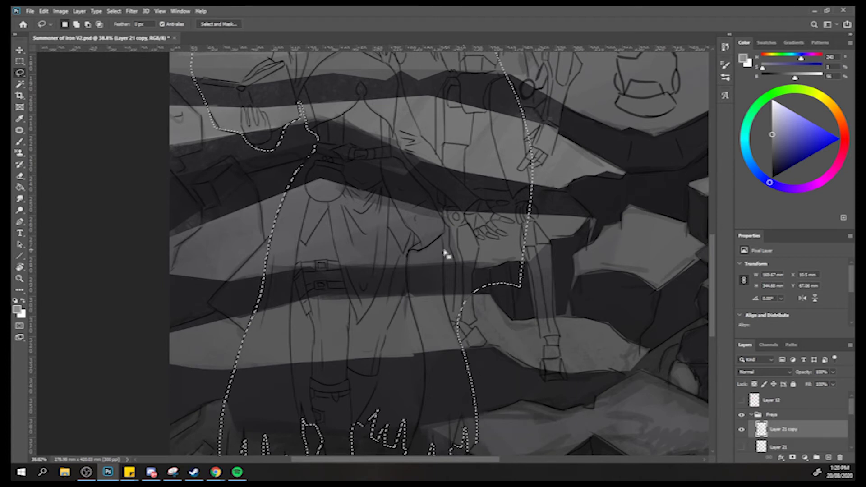
{"action": "mouse_move", "coordinate": [441, 235]}
{"action": "left_mouse_down"}
{"action": "mouse_move", "coordinate": [444, 292]}
{"action": "mouse_move", "coordinate": [460, 337]}
{"action": "mouse_move", "coordinate": [506, 341]}
{"action": "mouse_move", "coordinate": [550, 279]}
{"action": "mouse_move", "coordinate": [442, 235]}
{"action": "left_mouse_up"}
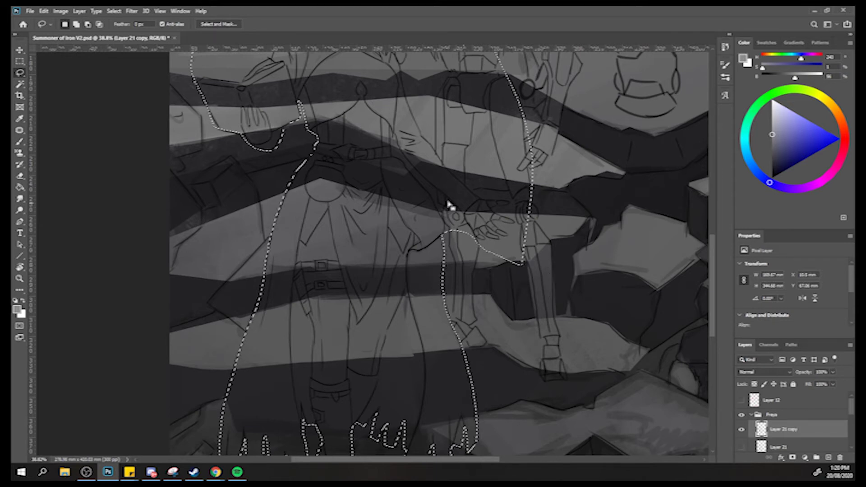
Cut the excess near the belt and along the arm edge out of the selection.
{"action": "scroll", "coordinate": [391, 234], "scroll_direction": "up", "scroll_amount": 3}
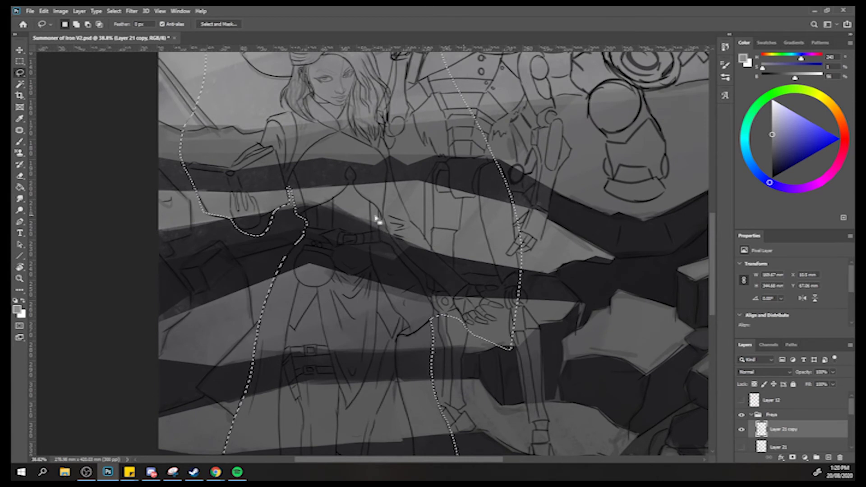
{"action": "key", "text": "alt"}
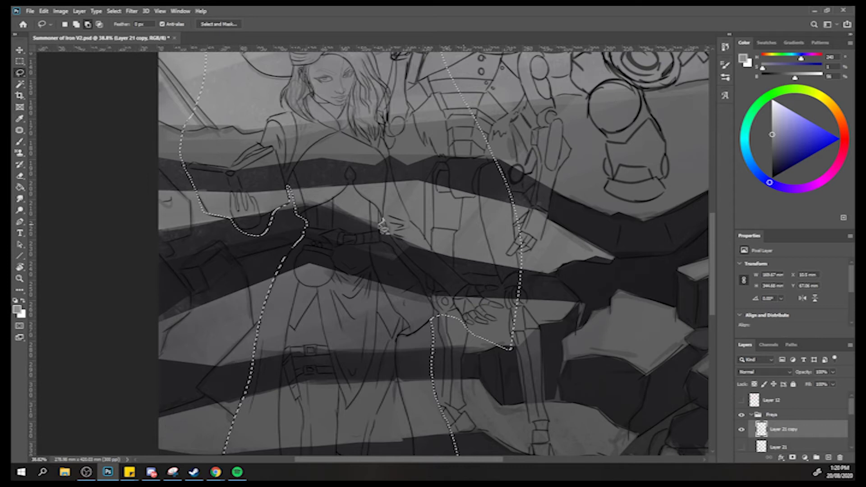
{"action": "mouse_move", "coordinate": [381, 223]}
{"action": "left_mouse_down"}
{"action": "mouse_move", "coordinate": [399, 246]}
{"action": "mouse_move", "coordinate": [384, 232]}
{"action": "left_mouse_up"}
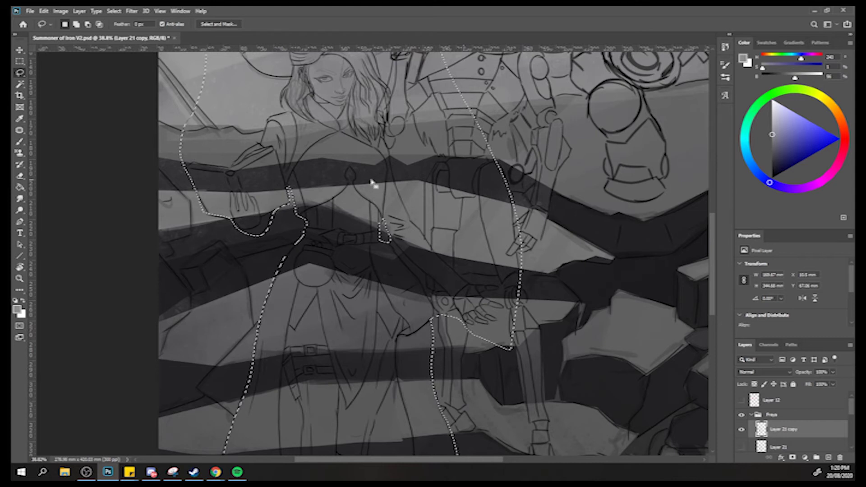
{"action": "key", "text": "alt"}
{"action": "mouse_move", "coordinate": [393, 249]}
{"action": "left_mouse_down"}
{"action": "mouse_move", "coordinate": [433, 301]}
{"action": "mouse_move", "coordinate": [447, 336]}
{"action": "mouse_move", "coordinate": [454, 332]}
{"action": "mouse_move", "coordinate": [428, 280]}
{"action": "mouse_move", "coordinate": [382, 225]}
{"action": "left_mouse_up"}
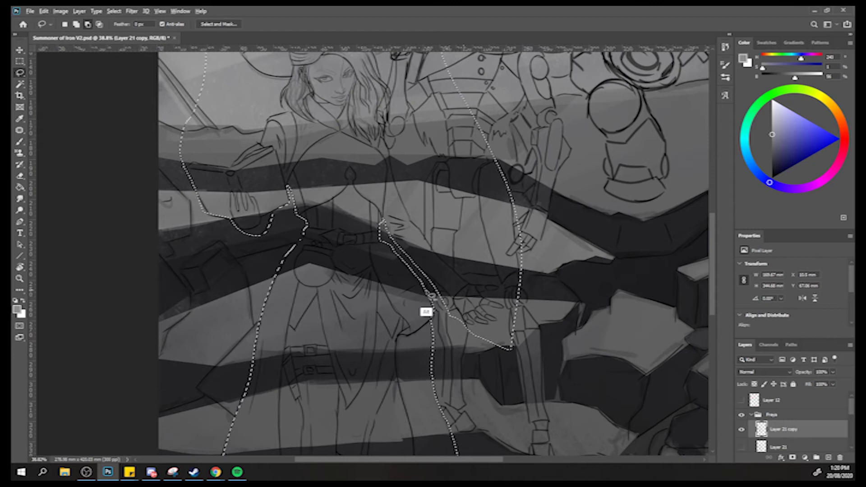
{"action": "mouse_move", "coordinate": [419, 277]}
{"action": "left_mouse_down"}
{"action": "mouse_move", "coordinate": [428, 298]}
{"action": "mouse_move", "coordinate": [430, 279]}
{"action": "mouse_move", "coordinate": [419, 271]}
{"action": "left_mouse_up"}
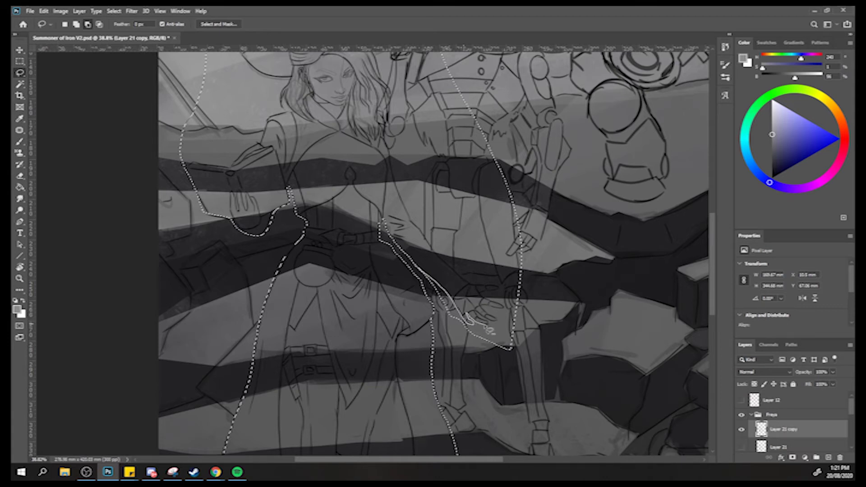
Loop around the outstretched hand, cutting stray fragments and slivers beside it from the selection.
{"action": "mouse_move", "coordinate": [499, 355]}
{"action": "left_mouse_down"}
{"action": "mouse_move", "coordinate": [467, 363]}
{"action": "mouse_move", "coordinate": [445, 317]}
{"action": "left_mouse_up"}
{"action": "left_click_drag", "start_coordinate": [428, 288], "coordinate": [415, 270]}
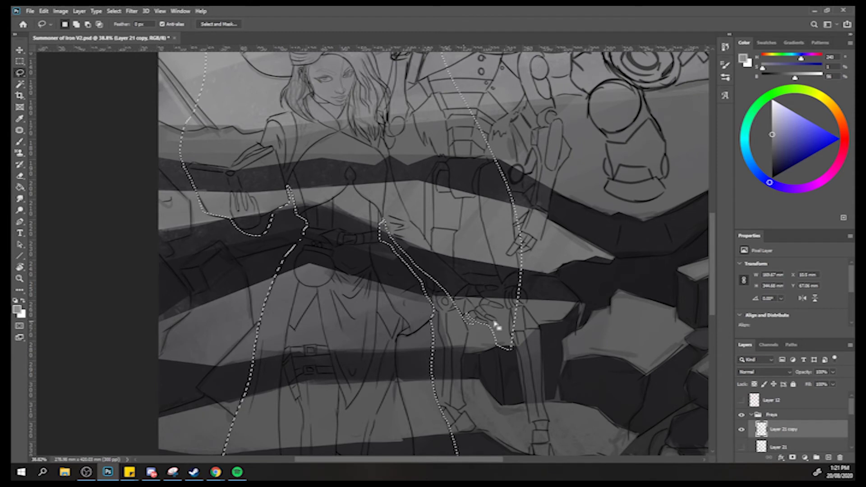
{"action": "mouse_move", "coordinate": [472, 314]}
{"action": "left_mouse_down"}
{"action": "mouse_move", "coordinate": [507, 338]}
{"action": "mouse_move", "coordinate": [484, 312]}
{"action": "mouse_move", "coordinate": [504, 334]}
{"action": "mouse_move", "coordinate": [517, 322]}
{"action": "left_mouse_up"}
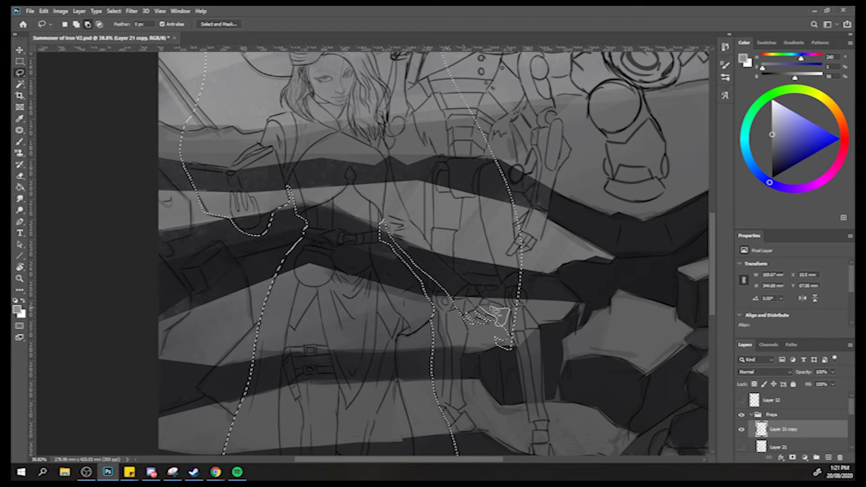
{"action": "left_click_drag", "start_coordinate": [482, 307], "coordinate": [482, 309]}
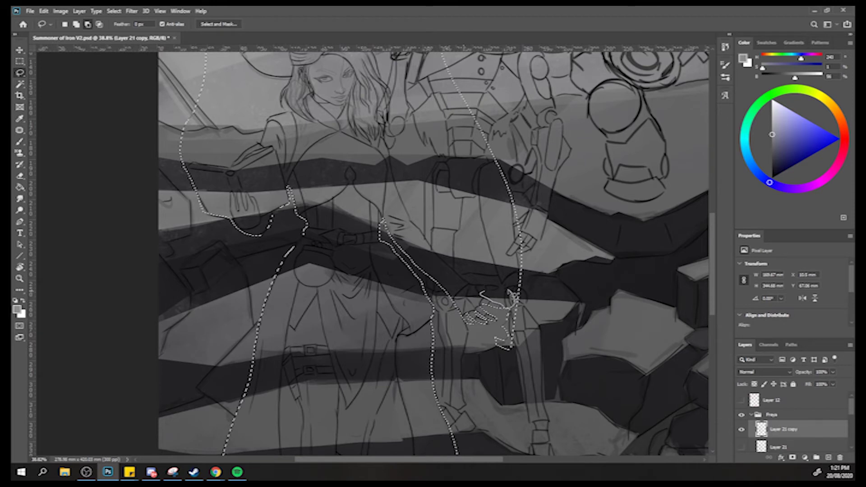
{"action": "left_click_drag", "start_coordinate": [481, 293], "coordinate": [492, 282]}
Subtract more area beside the hand and a strip along the arm down to the hand.
{"action": "key", "text": "alt"}
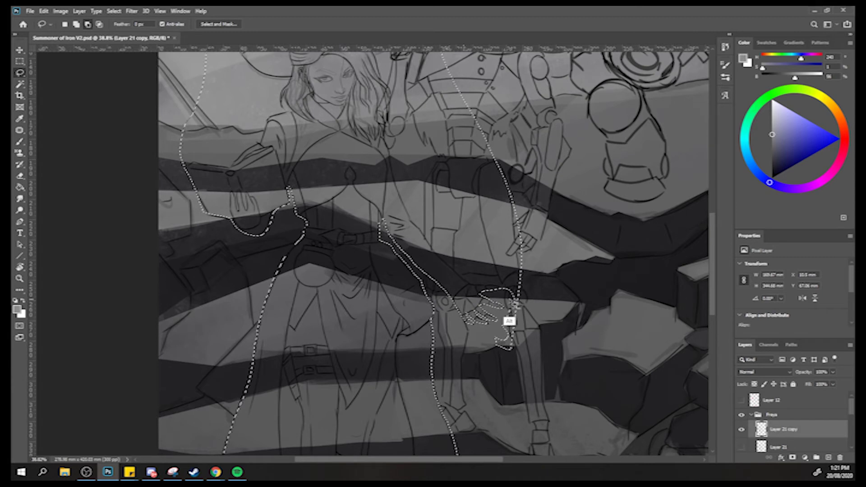
{"action": "mouse_move", "coordinate": [528, 329]}
{"action": "left_mouse_down"}
{"action": "mouse_move", "coordinate": [484, 351]}
{"action": "mouse_move", "coordinate": [518, 295]}
{"action": "left_mouse_up"}
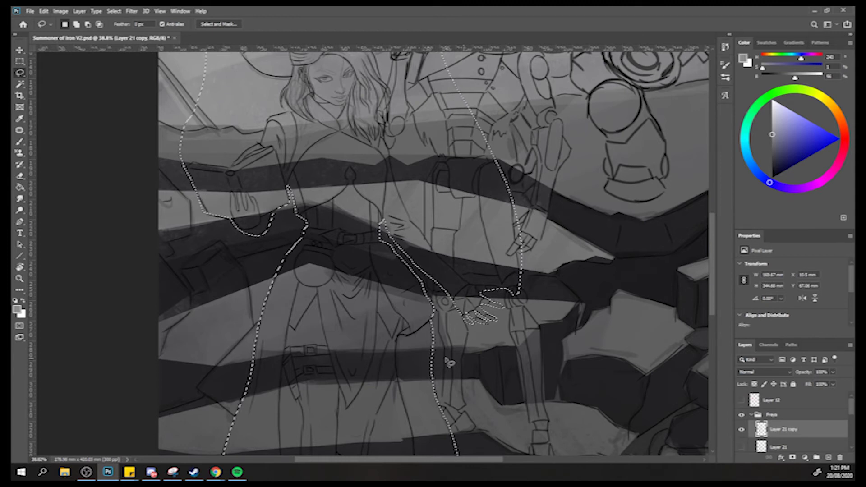
{"action": "key", "text": "alt"}
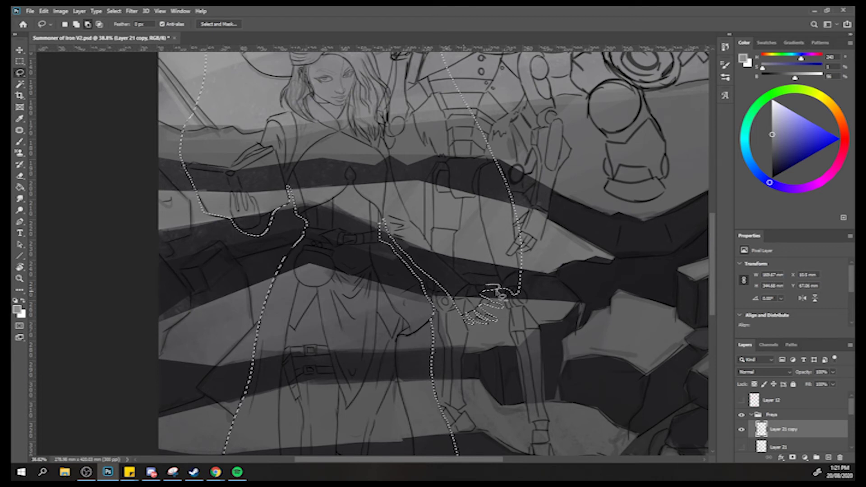
{"action": "left_click_drag", "start_coordinate": [496, 291], "coordinate": [486, 285]}
{"action": "key", "text": "alt"}
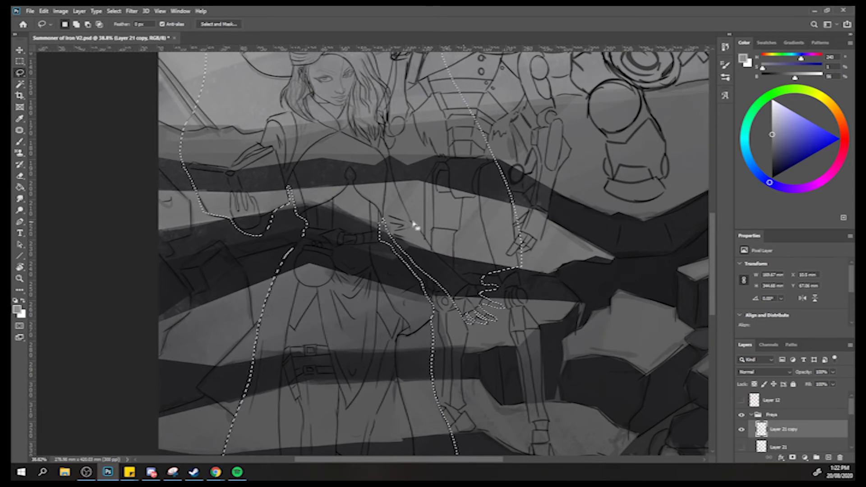
{"action": "left_click_drag", "start_coordinate": [409, 220], "coordinate": [430, 244]}
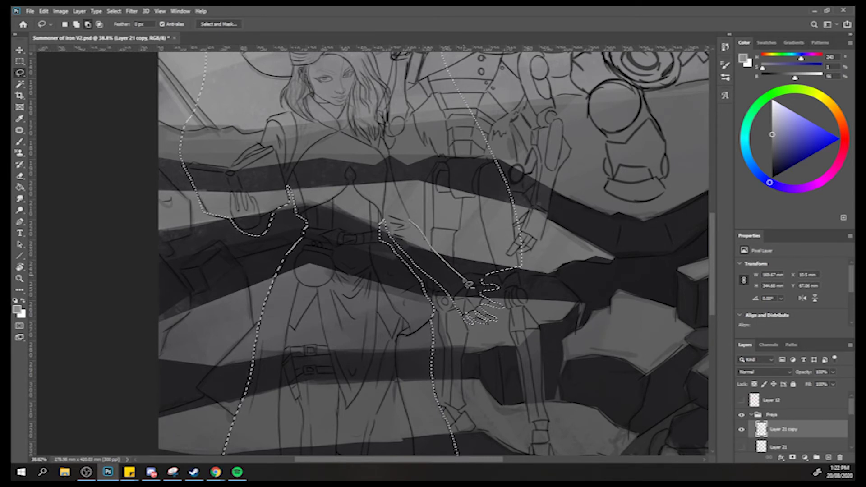
{"action": "mouse_move", "coordinate": [496, 288]}
{"action": "left_mouse_down"}
{"action": "mouse_move", "coordinate": [546, 207]}
{"action": "mouse_move", "coordinate": [518, 155]}
{"action": "mouse_move", "coordinate": [469, 117]}
{"action": "mouse_move", "coordinate": [440, 129]}
{"action": "mouse_move", "coordinate": [409, 216]}
{"action": "left_mouse_up"}
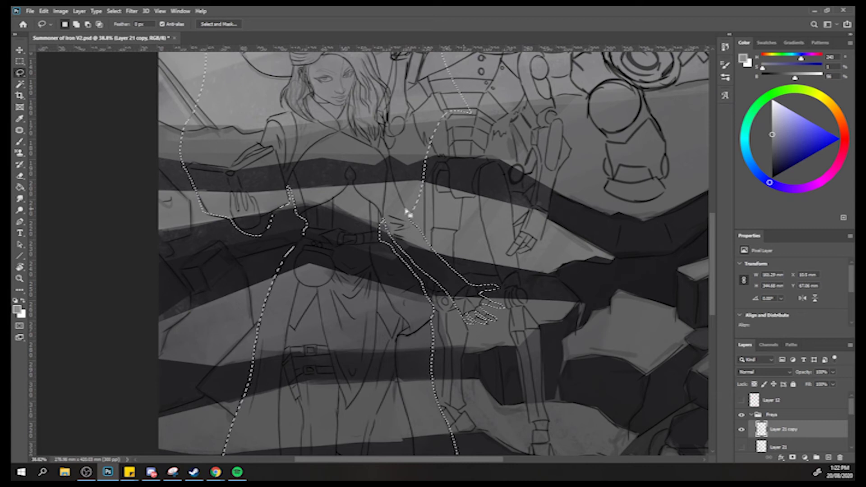
Pan up to the hat and head, then cut excess along the witch's waist.
{"action": "left_click_drag", "start_coordinate": [388, 199], "coordinate": [415, 273]}
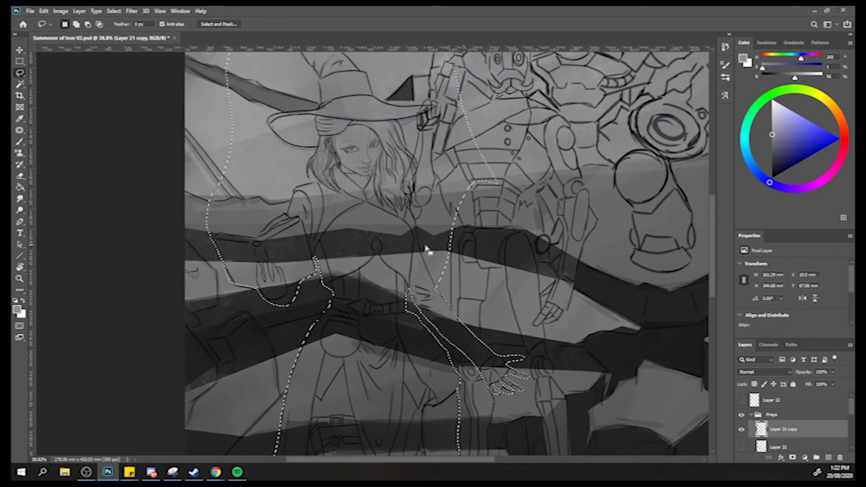
{"action": "key", "text": "shift"}
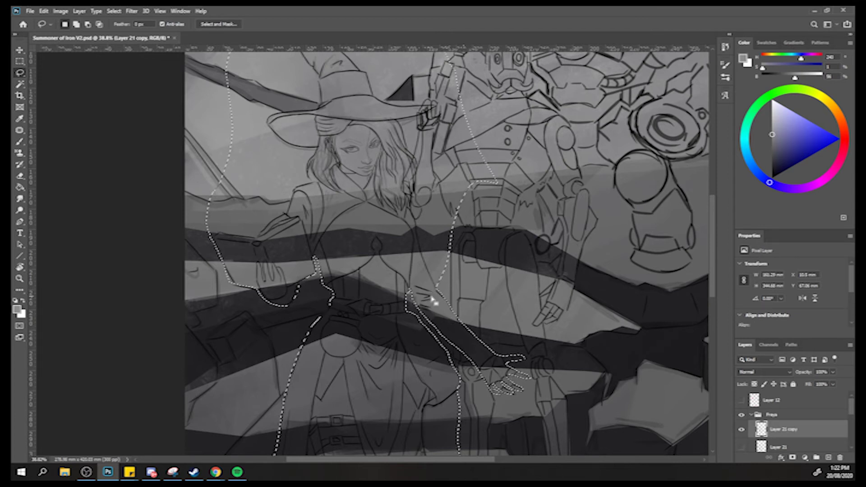
{"action": "key", "text": "alt"}
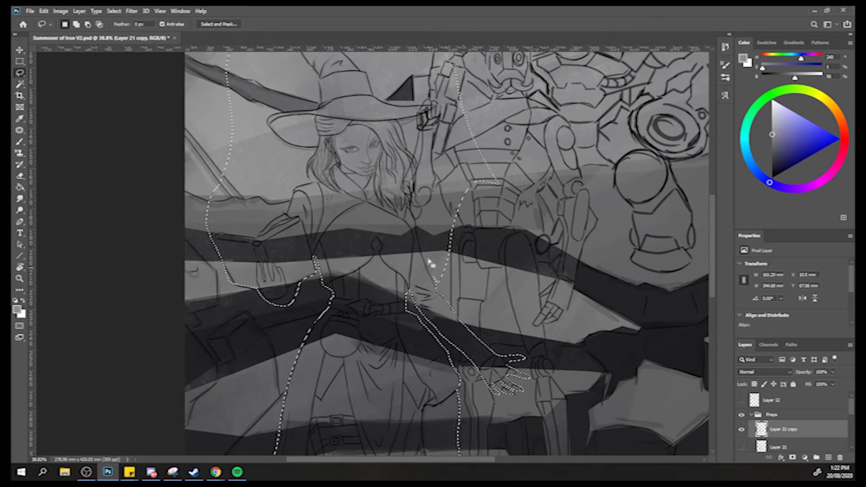
{"action": "key", "text": "alt"}
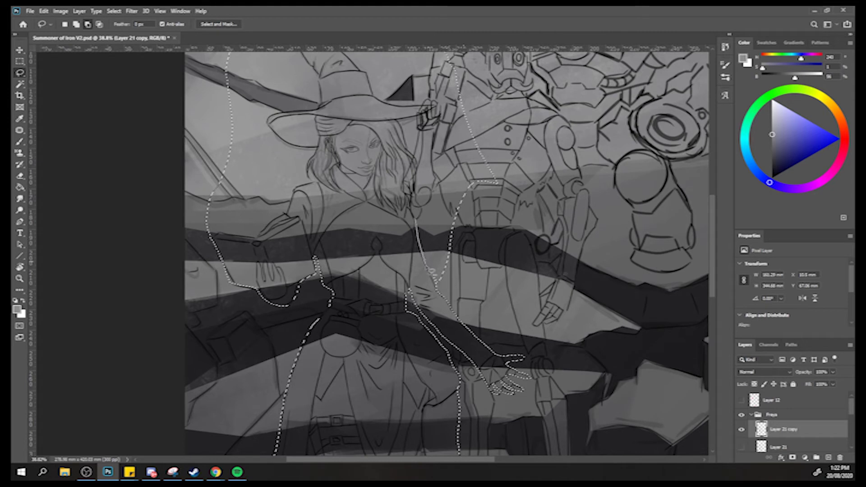
{"action": "mouse_move", "coordinate": [440, 287]}
{"action": "left_mouse_down"}
{"action": "mouse_move", "coordinate": [470, 272]}
{"action": "mouse_move", "coordinate": [466, 210]}
{"action": "mouse_move", "coordinate": [412, 222]}
{"action": "left_mouse_up"}
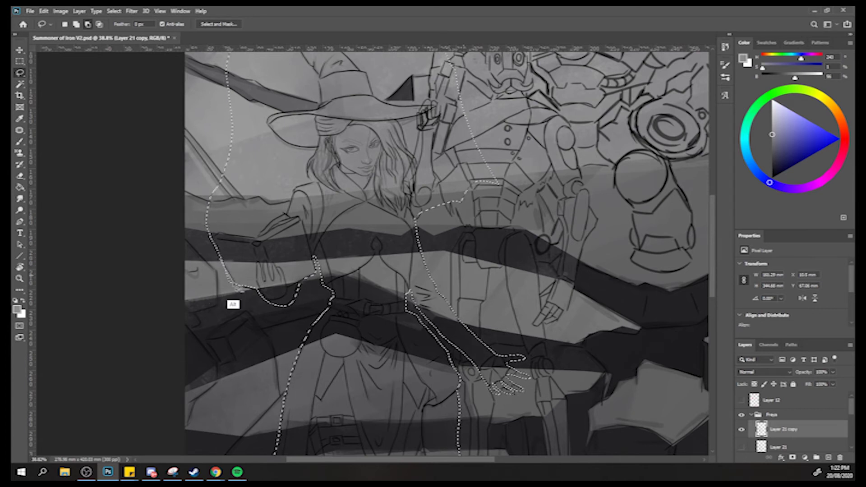
Remove a loop and a small bump near the left hand, then add the area around it back.
{"action": "left_click_drag", "start_coordinate": [213, 260], "coordinate": [210, 257]}
{"action": "key", "text": "alt"}
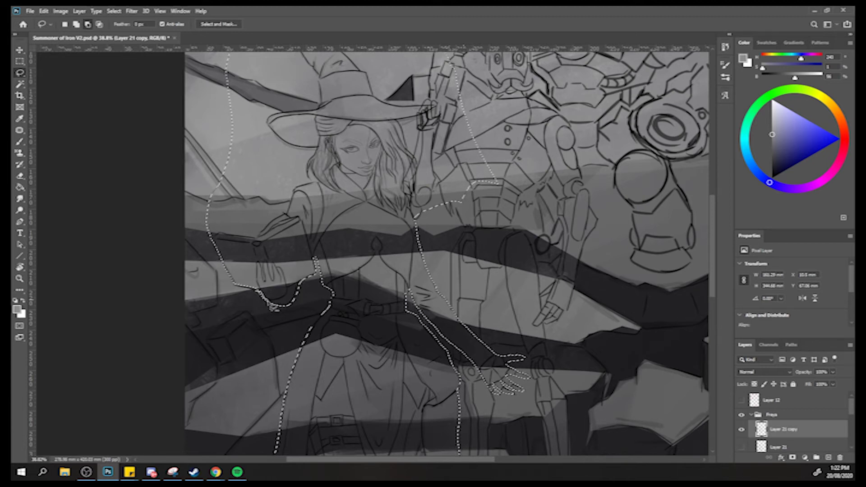
{"action": "left_click_drag", "start_coordinate": [261, 299], "coordinate": [259, 298]}
{"action": "key", "text": "shift"}
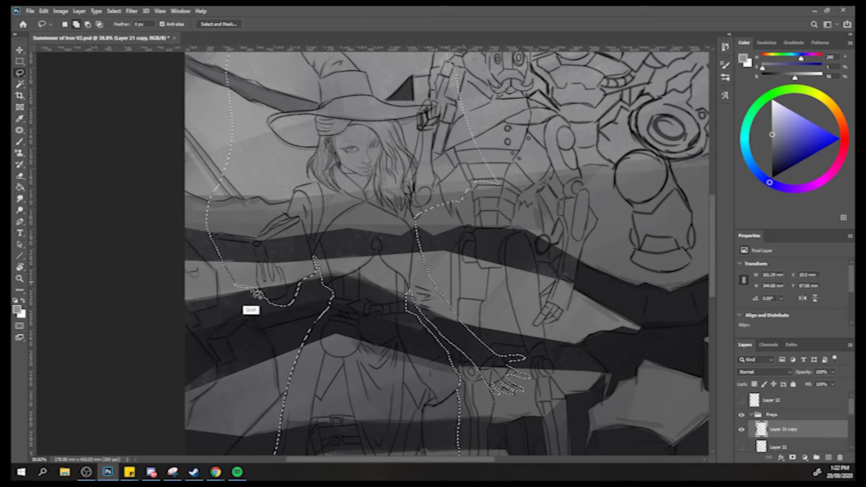
{"action": "left_click_drag", "start_coordinate": [243, 285], "coordinate": [229, 270]}
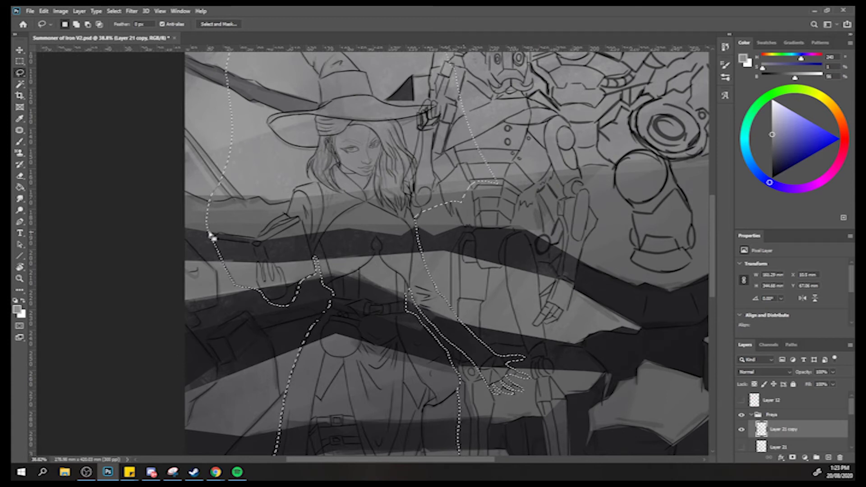
Subtract a sleeve area and a sliver at the hand tip from the witch's selection.
{"action": "key", "text": "alt"}
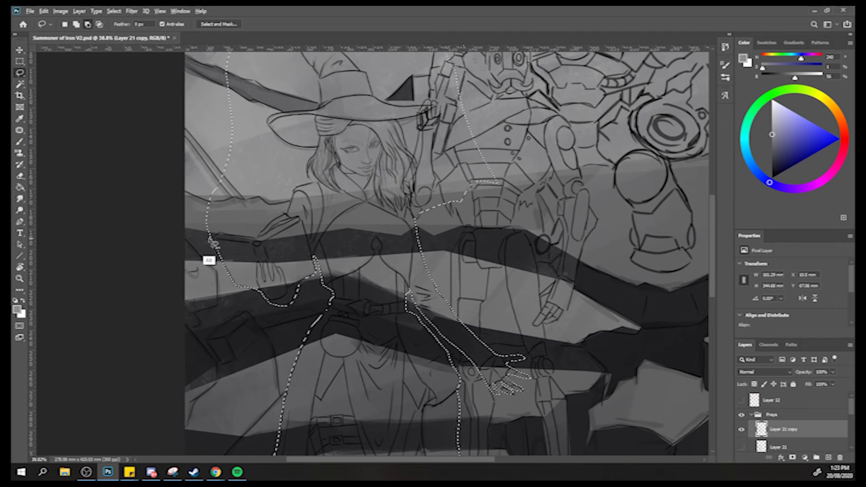
{"action": "mouse_move", "coordinate": [256, 243]}
{"action": "left_mouse_down"}
{"action": "mouse_move", "coordinate": [292, 219]}
{"action": "mouse_move", "coordinate": [297, 192]}
{"action": "mouse_move", "coordinate": [278, 168]}
{"action": "mouse_move", "coordinate": [188, 179]}
{"action": "mouse_move", "coordinate": [200, 238]}
{"action": "left_mouse_up"}
{"action": "key", "text": "alt"}
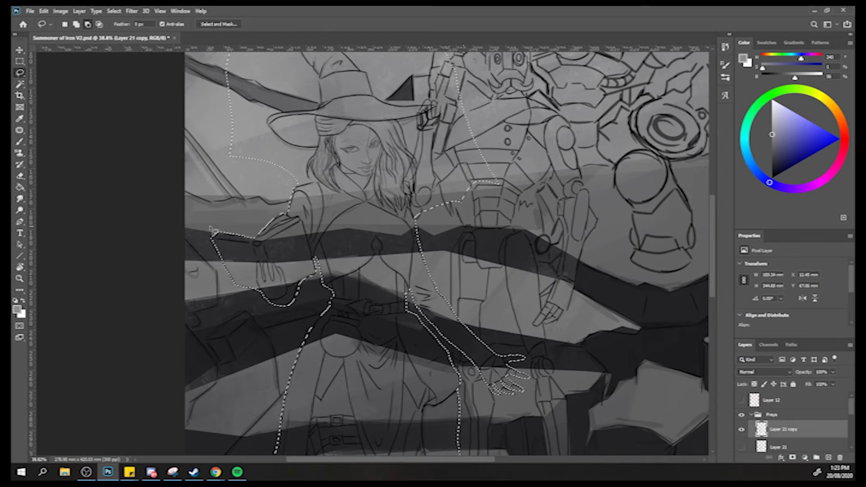
{"action": "mouse_move", "coordinate": [209, 243]}
{"action": "left_mouse_down"}
{"action": "mouse_move", "coordinate": [226, 235]}
{"action": "mouse_move", "coordinate": [209, 243]}
{"action": "left_mouse_up"}
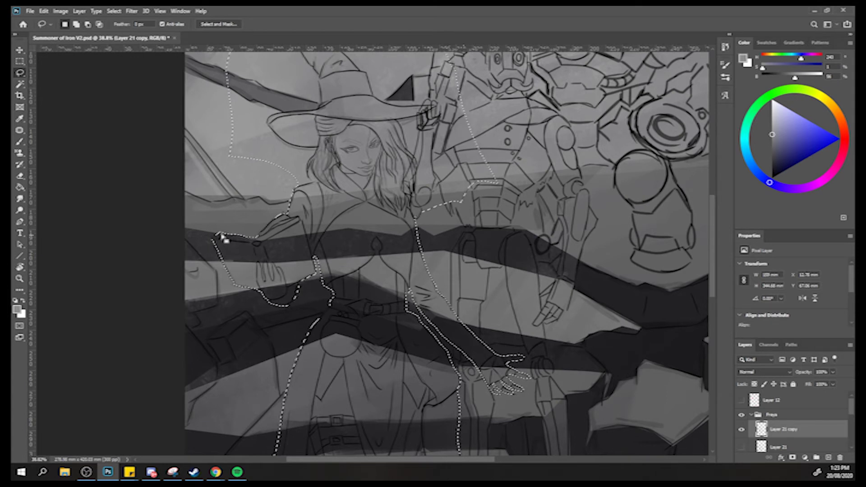
Subtract the background beside the witch's shoulder edge from the selection.
{"action": "key", "text": "alt"}
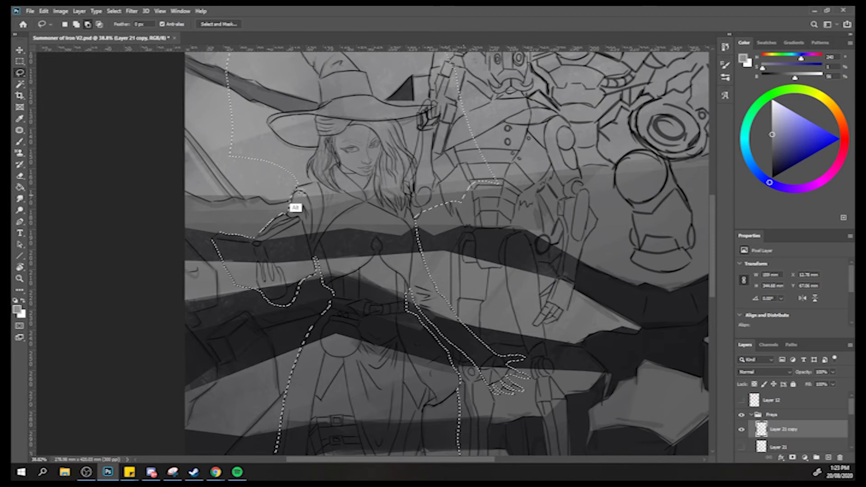
{"action": "key", "text": "alt"}
{"action": "mouse_move", "coordinate": [293, 192]}
{"action": "left_mouse_down"}
{"action": "mouse_move", "coordinate": [322, 188]}
{"action": "mouse_move", "coordinate": [311, 168]}
{"action": "mouse_move", "coordinate": [312, 183]}
{"action": "mouse_move", "coordinate": [323, 151]}
{"action": "mouse_move", "coordinate": [293, 156]}
{"action": "mouse_move", "coordinate": [269, 181]}
{"action": "mouse_move", "coordinate": [310, 148]}
{"action": "left_mouse_up"}
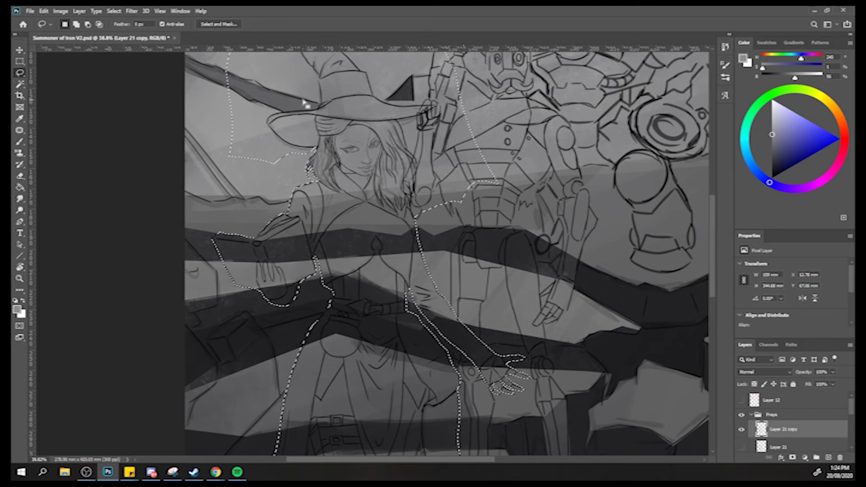
{"action": "left_click_drag", "start_coordinate": [253, 143], "coordinate": [329, 226]}
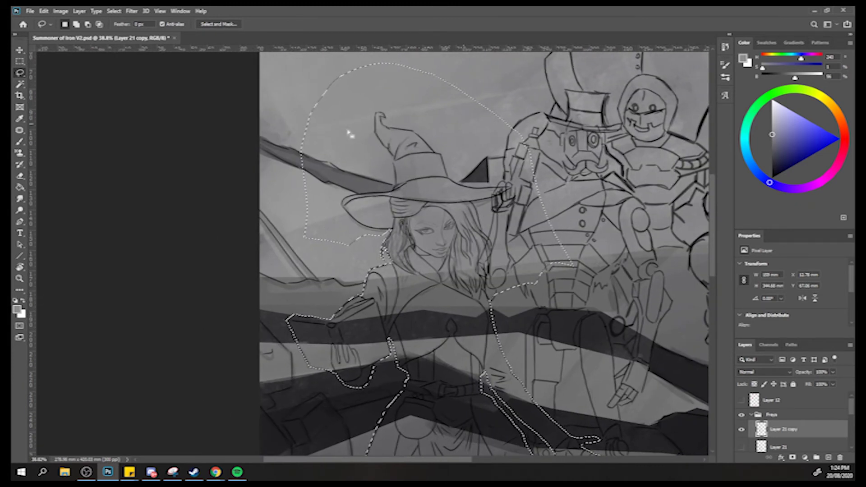
Cut the area under the hat brim, left of the hat, and the sky loop around the hat tip.
{"action": "mouse_move", "coordinate": [341, 207]}
{"action": "left_mouse_down"}
{"action": "mouse_move", "coordinate": [361, 229]}
{"action": "mouse_move", "coordinate": [390, 239]}
{"action": "mouse_move", "coordinate": [315, 271]}
{"action": "mouse_move", "coordinate": [266, 225]}
{"action": "mouse_move", "coordinate": [281, 185]}
{"action": "mouse_move", "coordinate": [334, 202]}
{"action": "mouse_move", "coordinate": [328, 176]}
{"action": "mouse_move", "coordinate": [349, 195]}
{"action": "mouse_move", "coordinate": [343, 212]}
{"action": "mouse_move", "coordinate": [367, 187]}
{"action": "mouse_move", "coordinate": [334, 132]}
{"action": "mouse_move", "coordinate": [286, 147]}
{"action": "mouse_move", "coordinate": [293, 203]}
{"action": "mouse_move", "coordinate": [329, 214]}
{"action": "mouse_move", "coordinate": [397, 192]}
{"action": "mouse_move", "coordinate": [378, 138]}
{"action": "left_mouse_up"}
{"action": "mouse_move", "coordinate": [324, 123]}
{"action": "left_mouse_down"}
{"action": "mouse_move", "coordinate": [298, 182]}
{"action": "mouse_move", "coordinate": [343, 191]}
{"action": "left_mouse_up"}
{"action": "key", "text": "alt"}
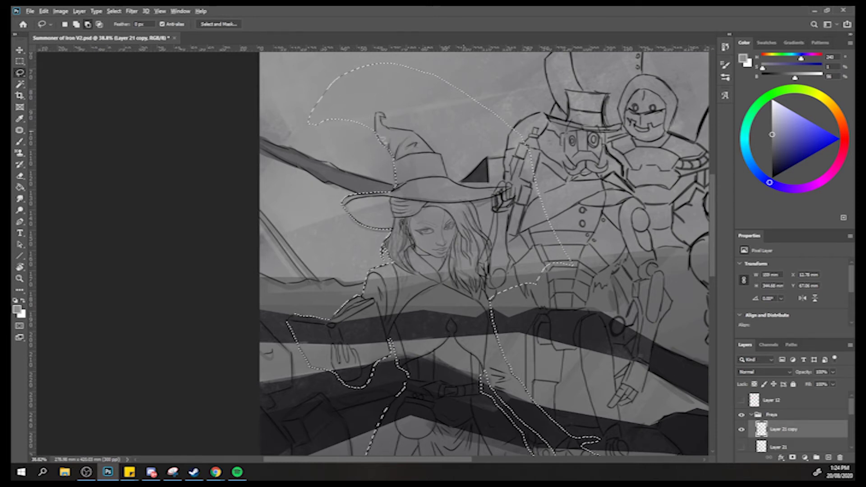
{"action": "left_click_drag", "start_coordinate": [338, 143], "coordinate": [346, 151]}
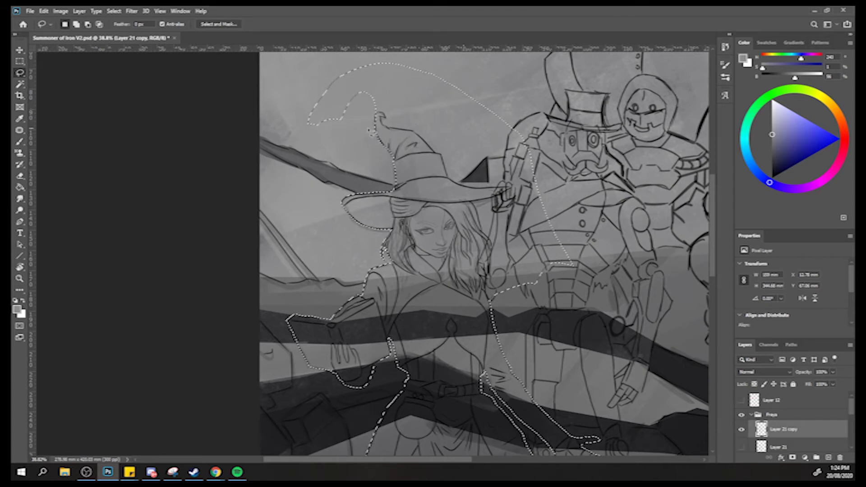
{"action": "key", "text": "alt"}
{"action": "mouse_move", "coordinate": [379, 116]}
{"action": "left_mouse_down"}
{"action": "mouse_move", "coordinate": [384, 67]}
{"action": "mouse_move", "coordinate": [350, 62]}
{"action": "mouse_move", "coordinate": [285, 100]}
{"action": "mouse_move", "coordinate": [295, 145]}
{"action": "mouse_move", "coordinate": [358, 137]}
{"action": "left_mouse_up"}
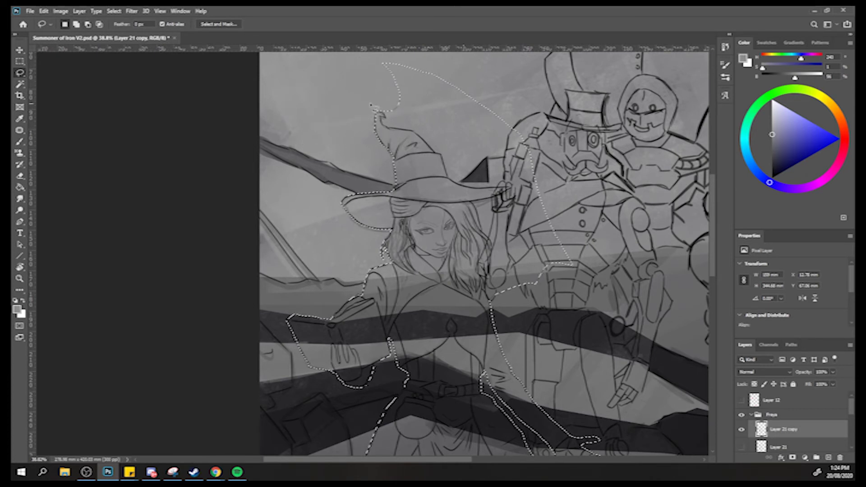
{"action": "mouse_move", "coordinate": [392, 113]}
{"action": "left_mouse_down"}
{"action": "mouse_move", "coordinate": [371, 114]}
{"action": "mouse_move", "coordinate": [388, 121]}
{"action": "mouse_move", "coordinate": [382, 102]}
{"action": "mouse_move", "coordinate": [394, 122]}
{"action": "left_mouse_up"}
{"action": "mouse_move", "coordinate": [407, 137]}
{"action": "left_mouse_down"}
{"action": "mouse_move", "coordinate": [429, 128]}
{"action": "mouse_move", "coordinate": [417, 53]}
{"action": "mouse_move", "coordinate": [371, 89]}
{"action": "mouse_move", "coordinate": [422, 138]}
{"action": "left_mouse_up"}
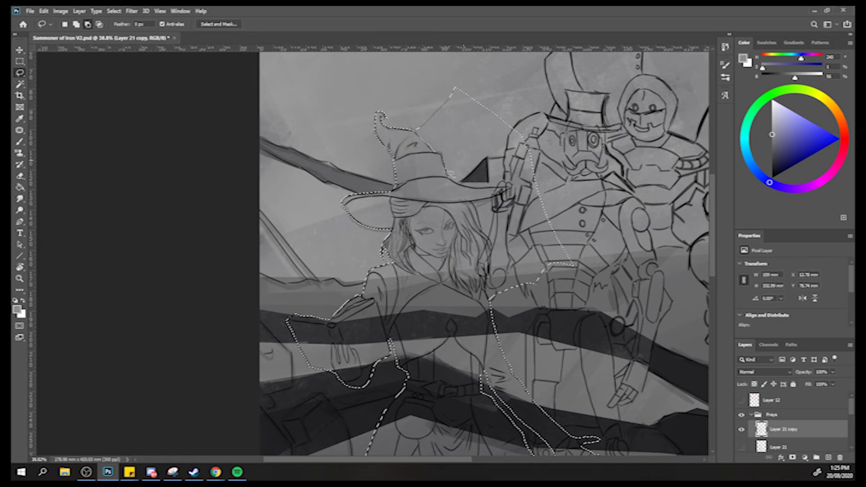
Remove the areas at the hat top, above the brim and right of the brim from the selection.
{"action": "mouse_move", "coordinate": [451, 183]}
{"action": "left_mouse_down"}
{"action": "mouse_move", "coordinate": [500, 101]}
{"action": "mouse_move", "coordinate": [432, 84]}
{"action": "mouse_move", "coordinate": [412, 119]}
{"action": "left_mouse_up"}
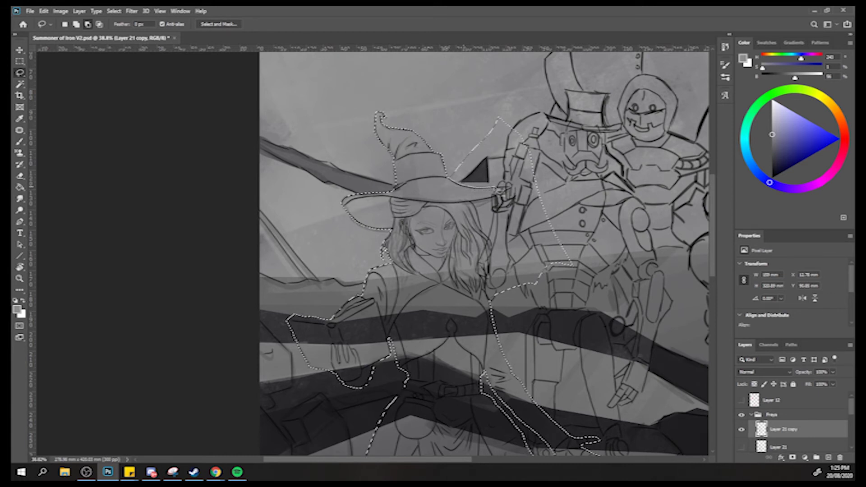
{"action": "mouse_move", "coordinate": [531, 105]}
{"action": "left_mouse_down"}
{"action": "mouse_move", "coordinate": [481, 109]}
{"action": "mouse_move", "coordinate": [450, 174]}
{"action": "left_mouse_up"}
{"action": "mouse_move", "coordinate": [477, 207]}
{"action": "left_mouse_down"}
{"action": "mouse_move", "coordinate": [492, 223]}
{"action": "mouse_move", "coordinate": [565, 219]}
{"action": "mouse_move", "coordinate": [528, 169]}
{"action": "mouse_move", "coordinate": [509, 186]}
{"action": "left_mouse_up"}
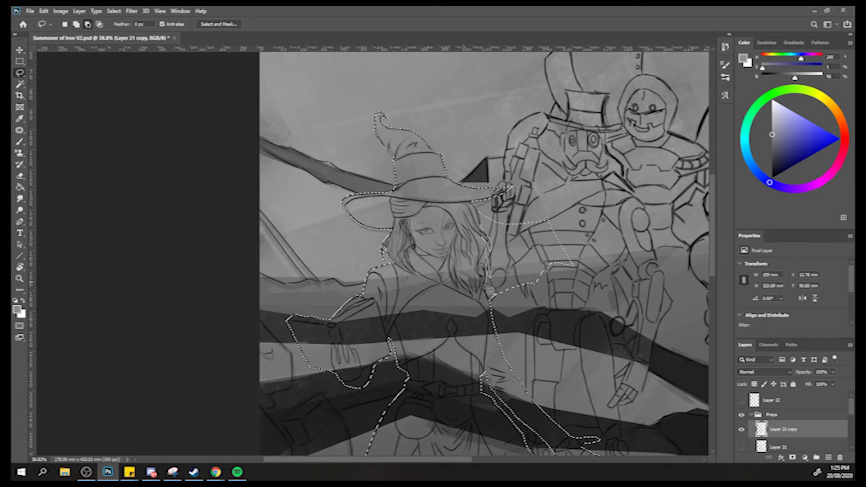
Exclude the robot's torso from the selection, then briefly deselect and restore it.
{"action": "mouse_move", "coordinate": [487, 292]}
{"action": "left_mouse_down"}
{"action": "mouse_move", "coordinate": [504, 312]}
{"action": "mouse_move", "coordinate": [563, 302]}
{"action": "mouse_move", "coordinate": [580, 212]}
{"action": "mouse_move", "coordinate": [485, 212]}
{"action": "left_mouse_up"}
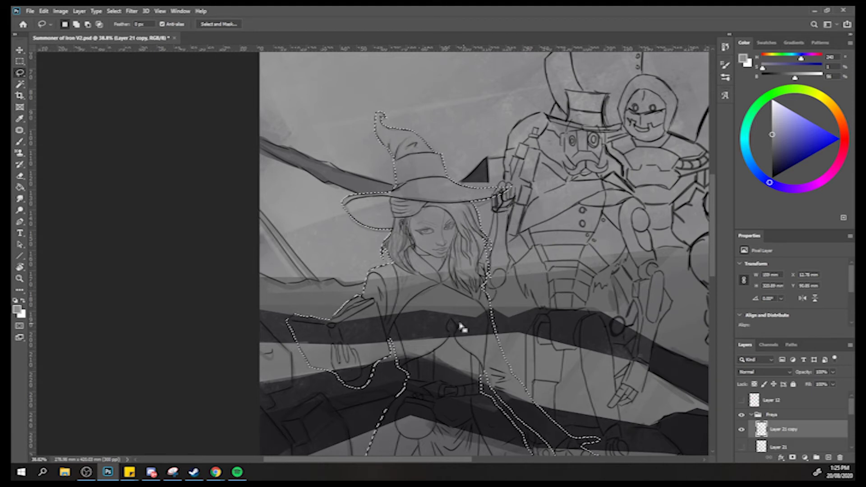
{"action": "key", "text": "ctrl+d"}
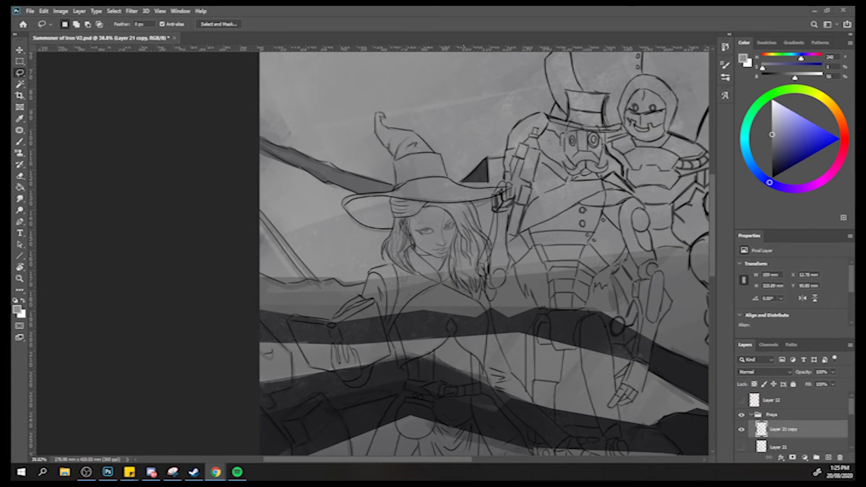
{"action": "key", "text": "ctrl+z"}
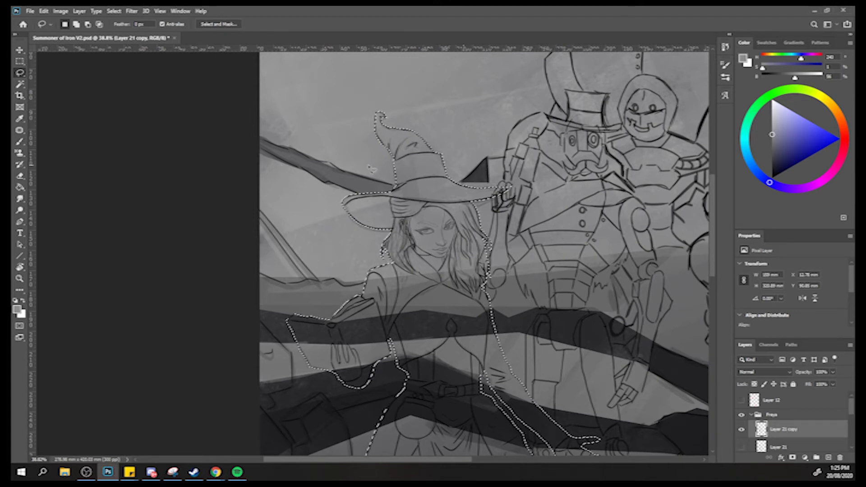
Zoom out to the full canvas, move Layer 22 above Layer 21, and pick the Paint Bucket.
{"action": "scroll", "coordinate": [371, 169], "scroll_direction": "down", "scroll_amount": 4}
{"action": "scroll", "coordinate": [371, 170], "scroll_direction": "down", "scroll_amount": 12}
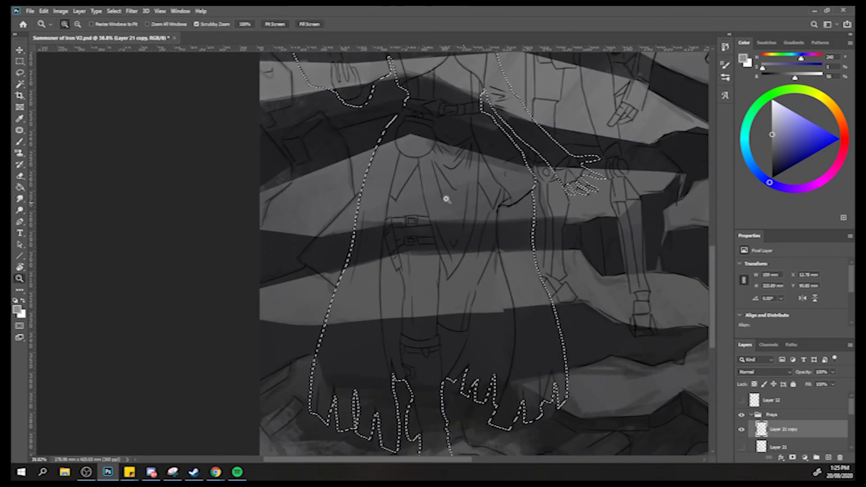
{"action": "scroll", "coordinate": [410, 189], "scroll_direction": "down", "scroll_amount": 5}
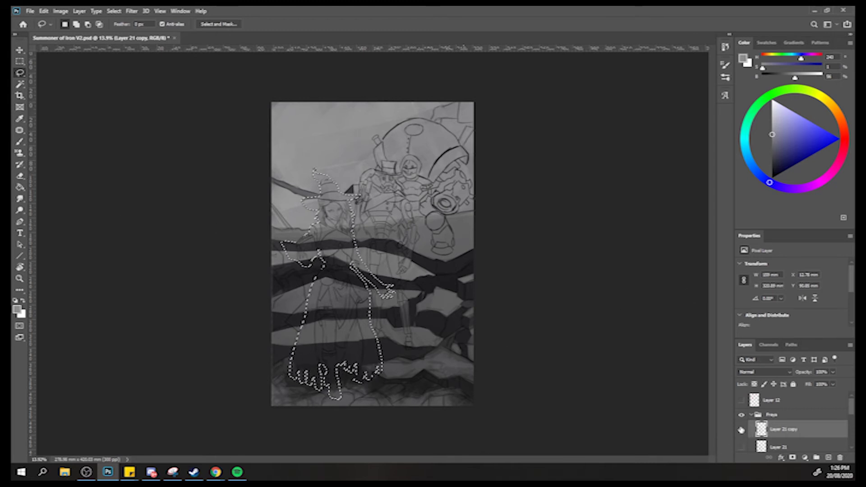
{"action": "left_click", "coordinate": [785, 448]}
{"action": "left_click_drag", "start_coordinate": [782, 432], "coordinate": [785, 412]}
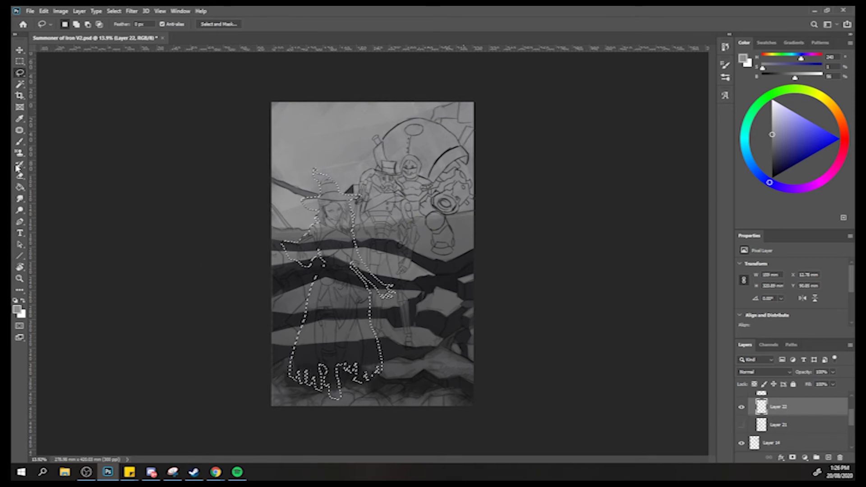
{"action": "left_click", "coordinate": [20, 192]}
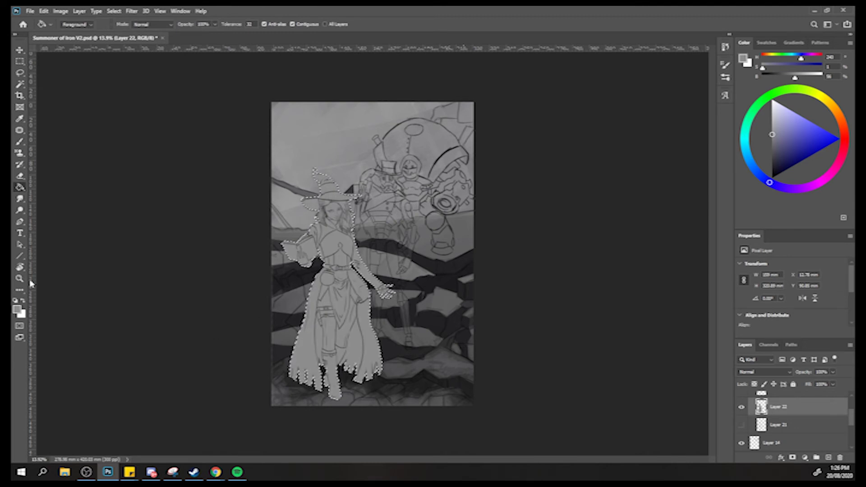
Set the foreground to a near-black sampled from the painting, then sample a dark grey.
{"action": "left_click", "coordinate": [18, 309]}
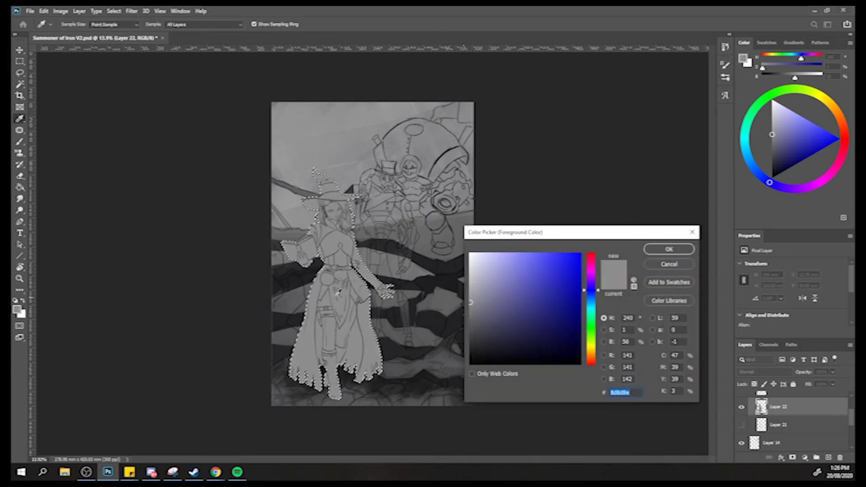
{"action": "left_click", "coordinate": [285, 314]}
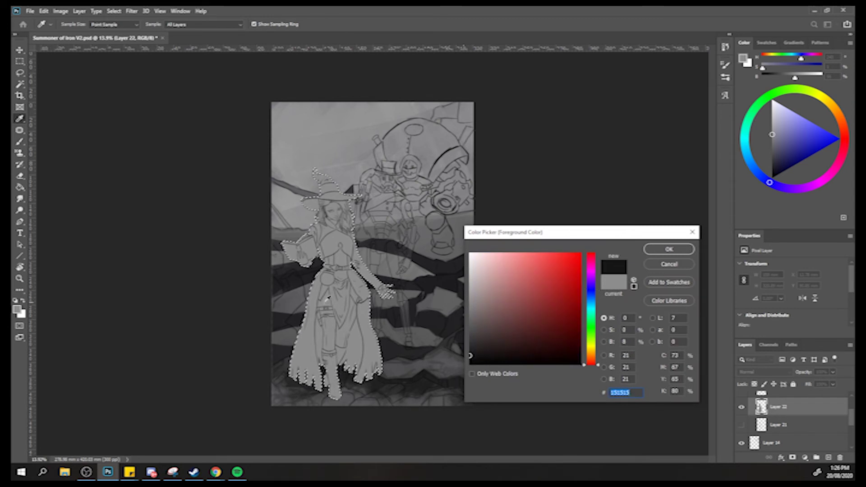
{"action": "left_click", "coordinate": [658, 252]}
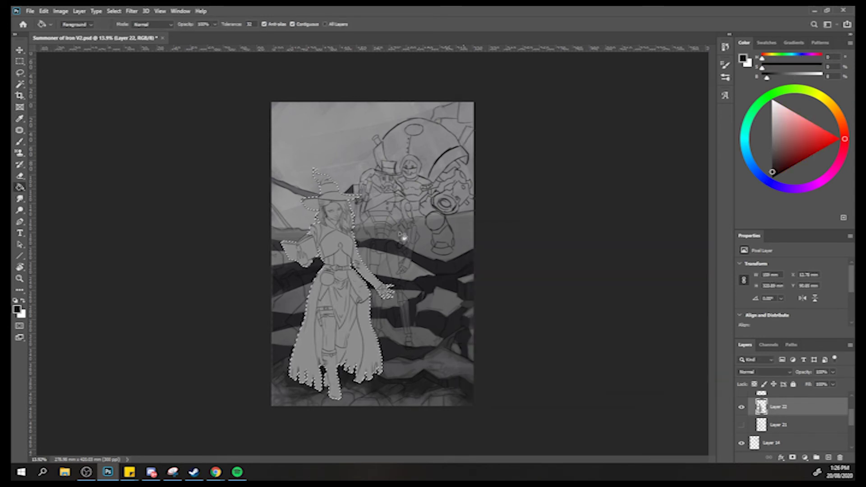
{"action": "left_click", "coordinate": [294, 299], "text": "alt"}
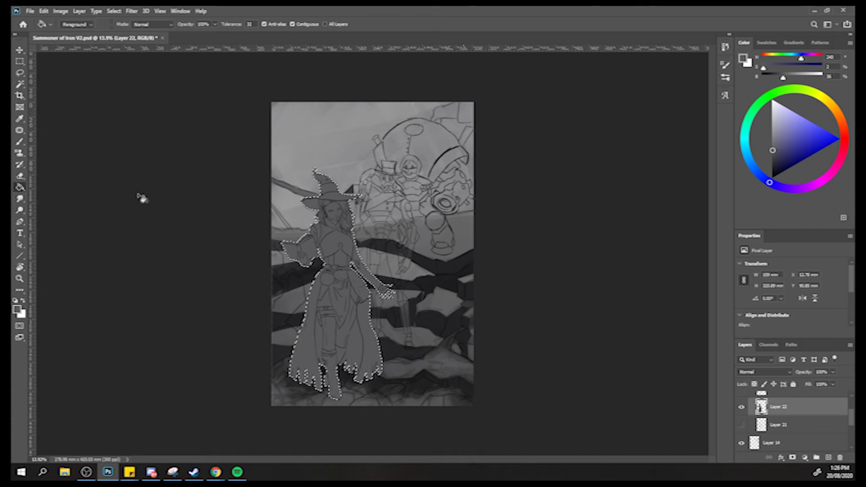
Choose the linear Gradient tool and sample lighter greys from the witch, swapping colours.
{"action": "mouse_move", "coordinate": [20, 187]}
{"action": "left_mouse_down"}
{"action": "mouse_move", "coordinate": [46, 199]}
{"action": "mouse_move", "coordinate": [50, 186]}
{"action": "left_mouse_up"}
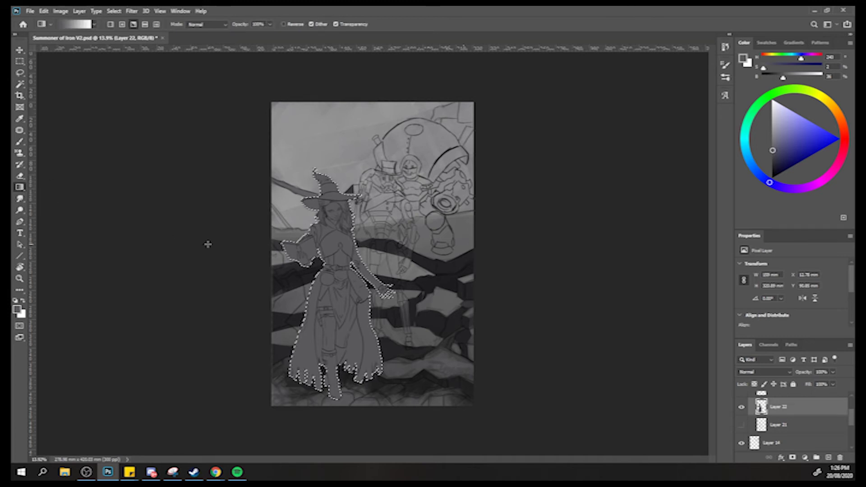
{"action": "left_click", "coordinate": [305, 240], "text": "alt"}
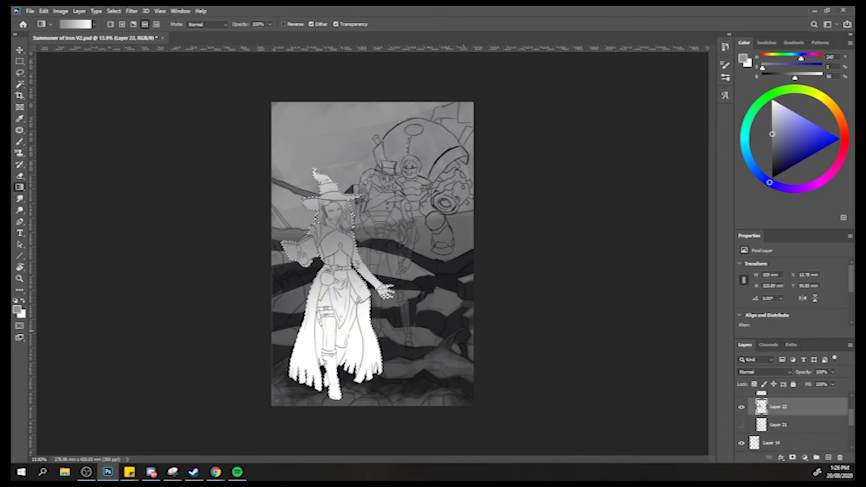
{"action": "left_click", "coordinate": [24, 300]}
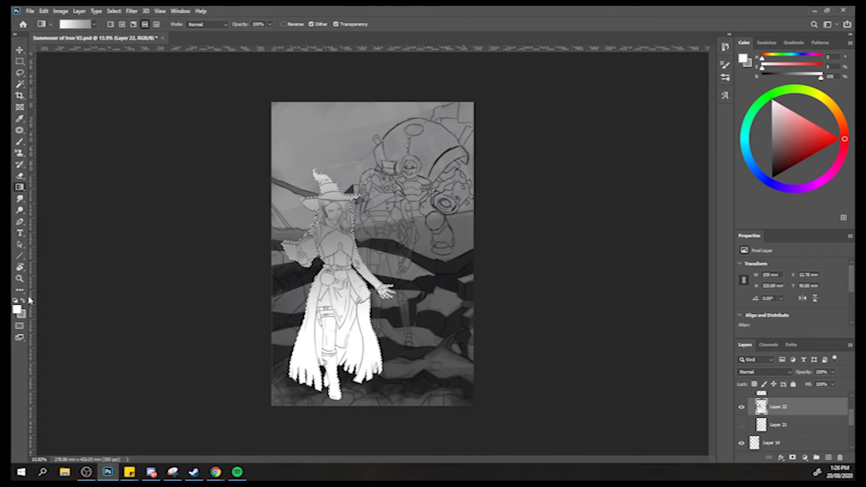
{"action": "left_click", "coordinate": [110, 24]}
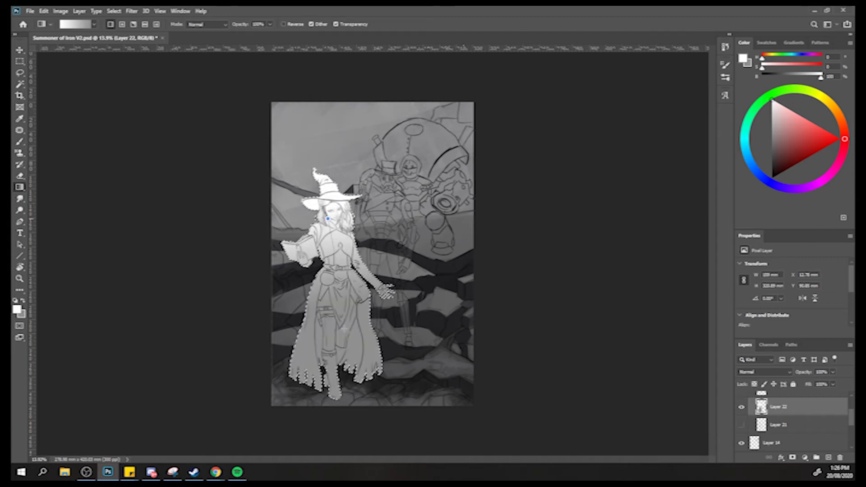
{"action": "left_click", "coordinate": [339, 165], "text": "alt"}
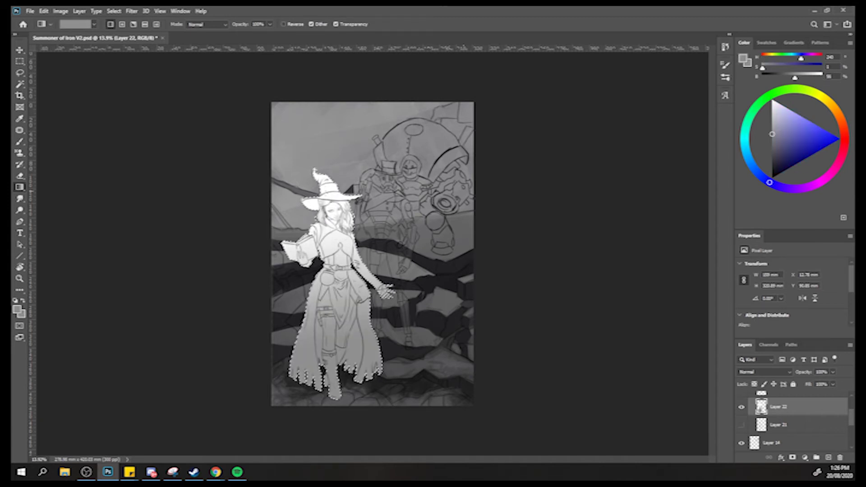
{"action": "left_click", "coordinate": [19, 291]}
Set a darker grey, shade the witch with the gradient, deselect, and flip the canvas horizontally.
{"action": "left_click", "coordinate": [18, 310]}
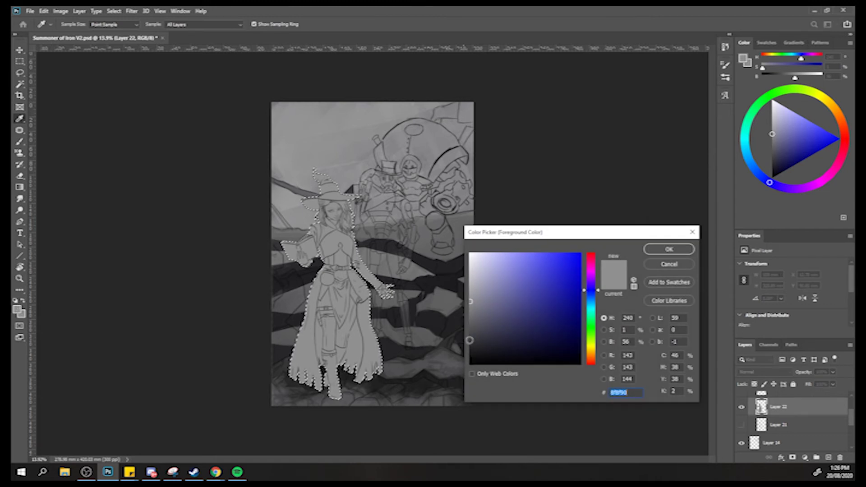
{"action": "left_click", "coordinate": [470, 340]}
{"action": "left_click", "coordinate": [666, 251]}
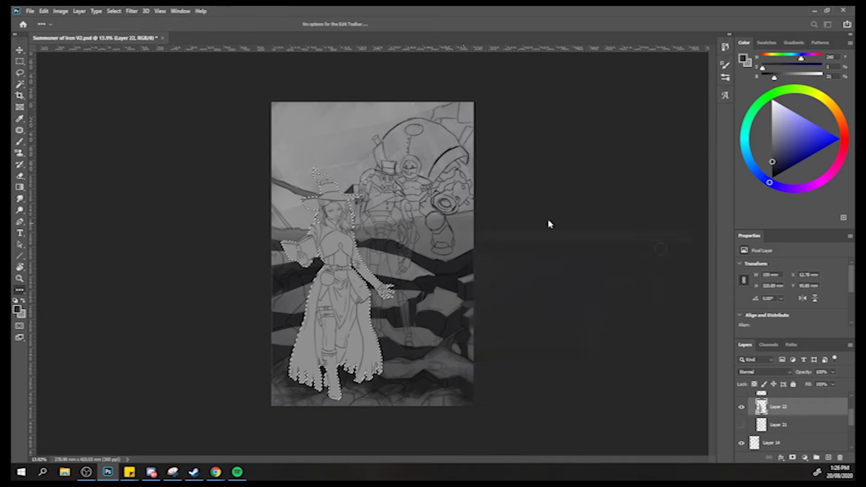
{"action": "left_click", "coordinate": [22, 300]}
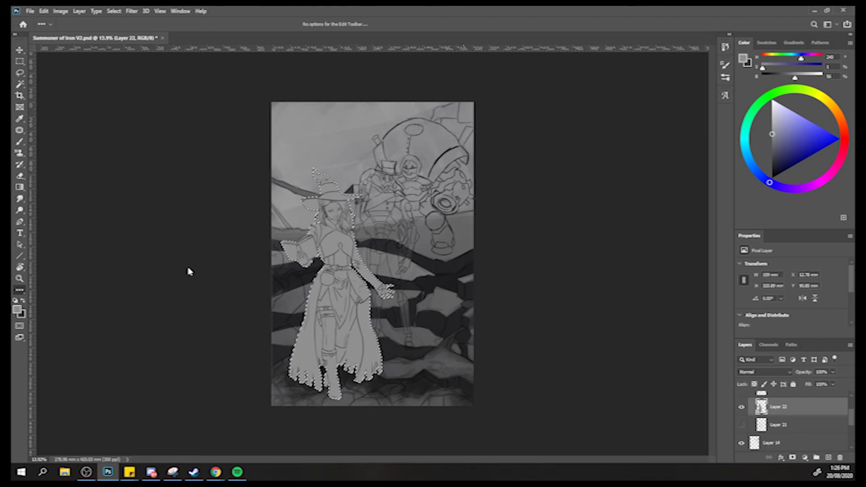
{"action": "left_click", "coordinate": [22, 189]}
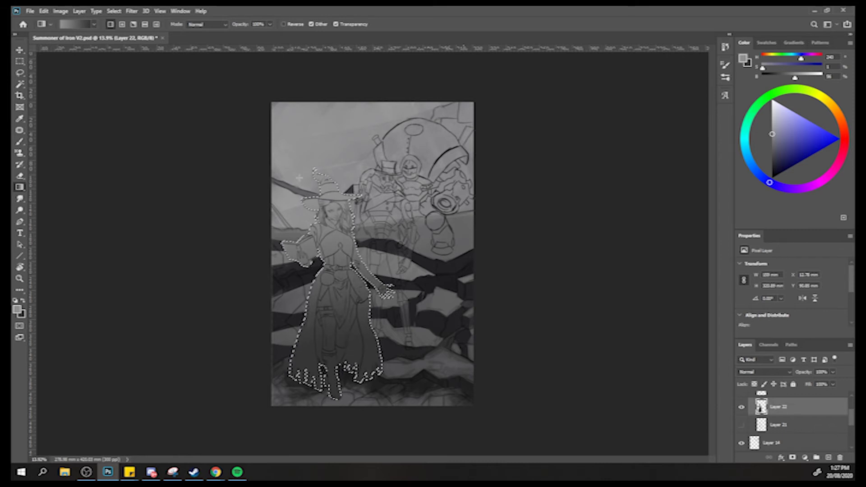
{"action": "left_click", "coordinate": [23, 300]}
{"action": "left_click", "coordinate": [17, 309]}
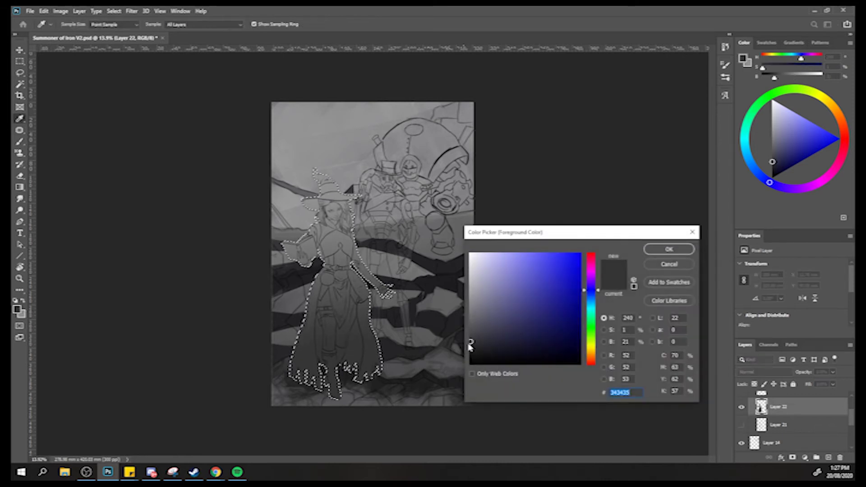
{"action": "left_click", "coordinate": [669, 249]}
{"action": "key", "text": "g"}
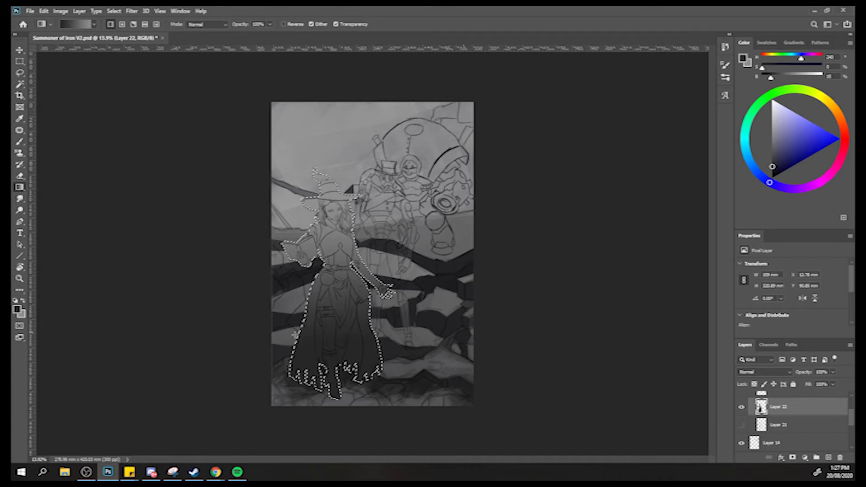
{"action": "key", "text": "ctrl+d"}
{"action": "key", "text": "ctrl+shift+h"}
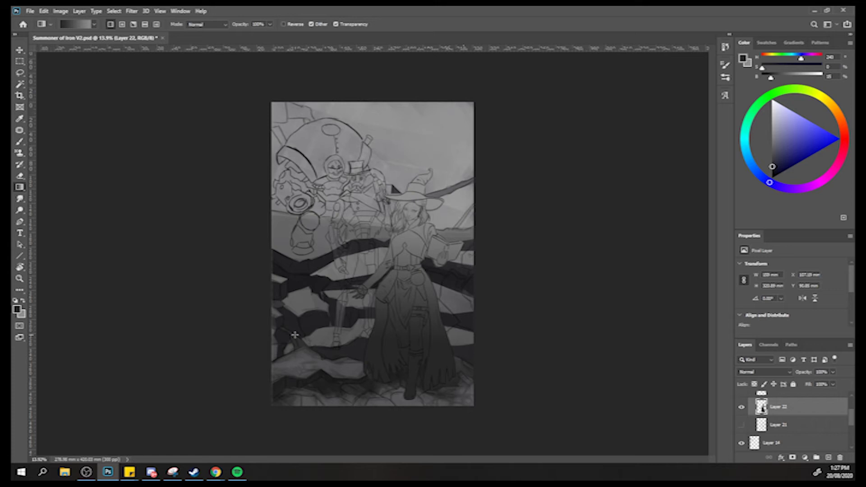
Select the pixels of Layer 21 copy and enter Quick Mask mode.
{"action": "scroll", "coordinate": [772, 428], "scroll_direction": "up", "scroll_amount": 1}
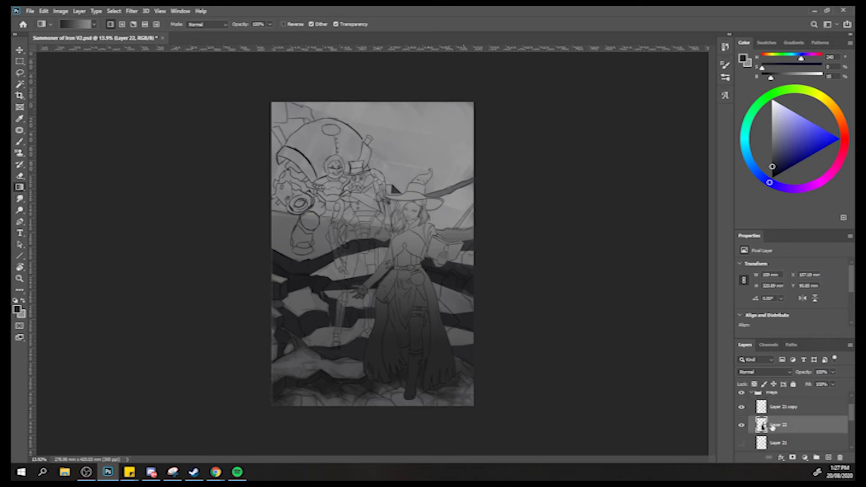
{"action": "left_click", "coordinate": [771, 412]}
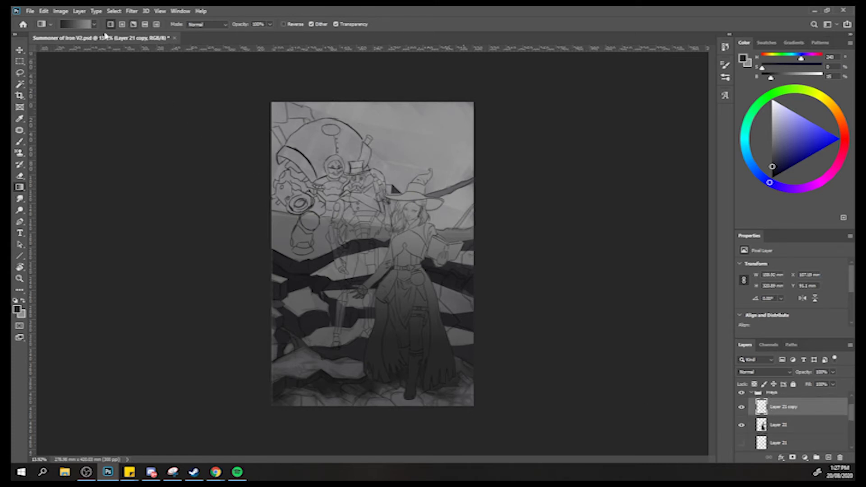
{"action": "right_click", "coordinate": [761, 408]}
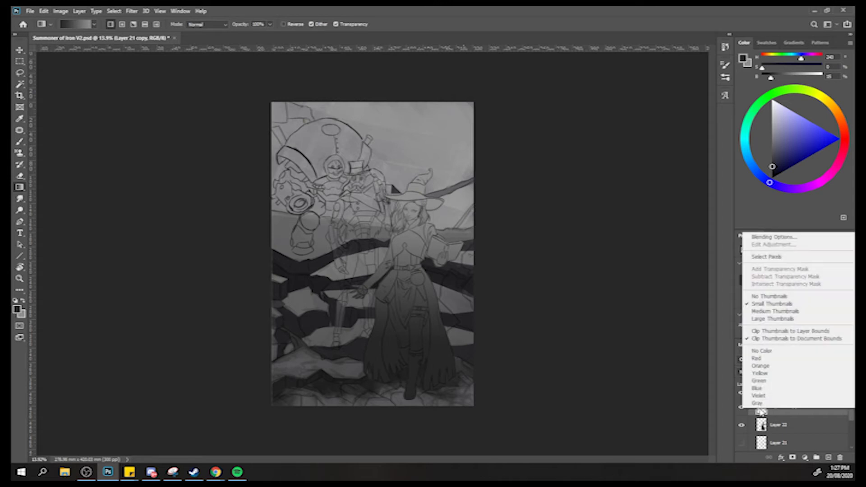
{"action": "left_click", "coordinate": [767, 256]}
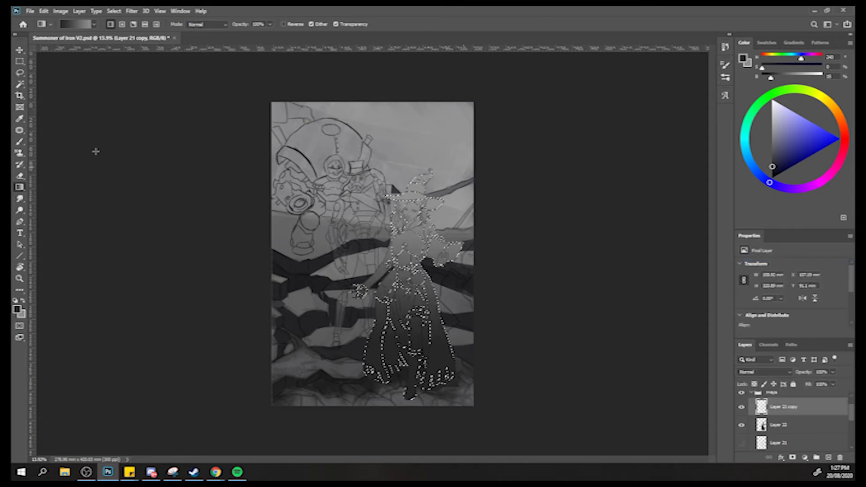
{"action": "key", "text": "e"}
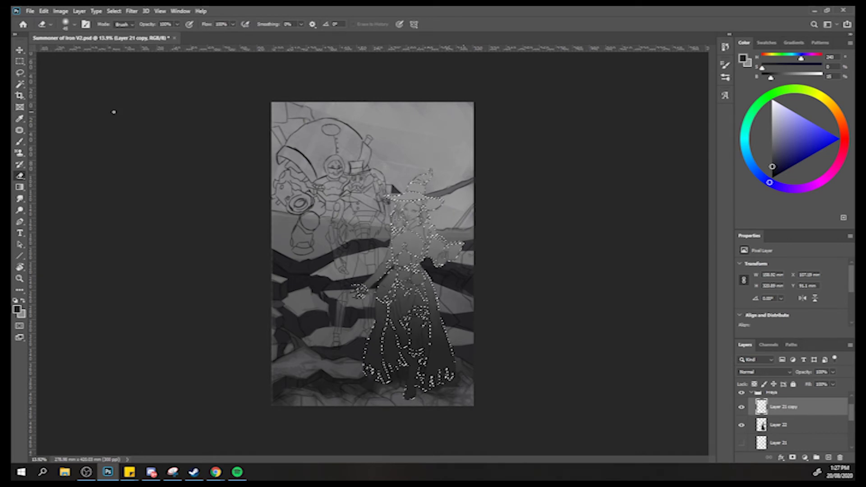
{"action": "key", "text": "q"}
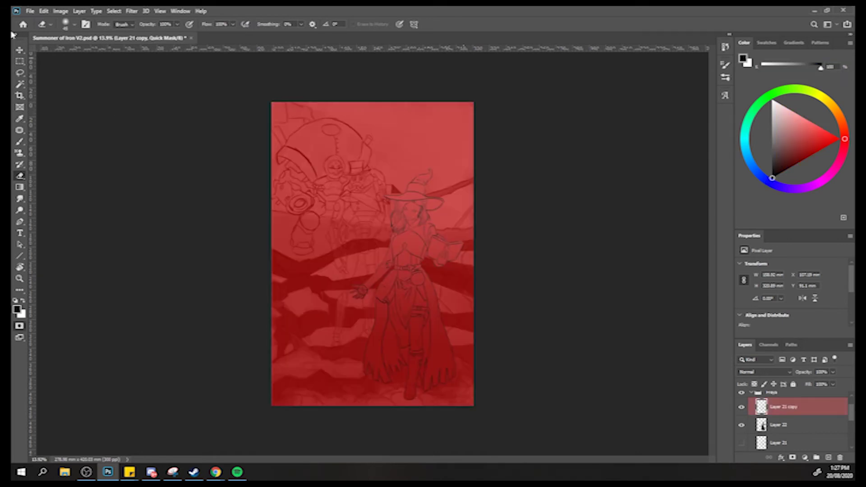
Try a three-point Curves adjustment on the mask, then cancel it.
{"action": "left_click", "coordinate": [61, 10]}
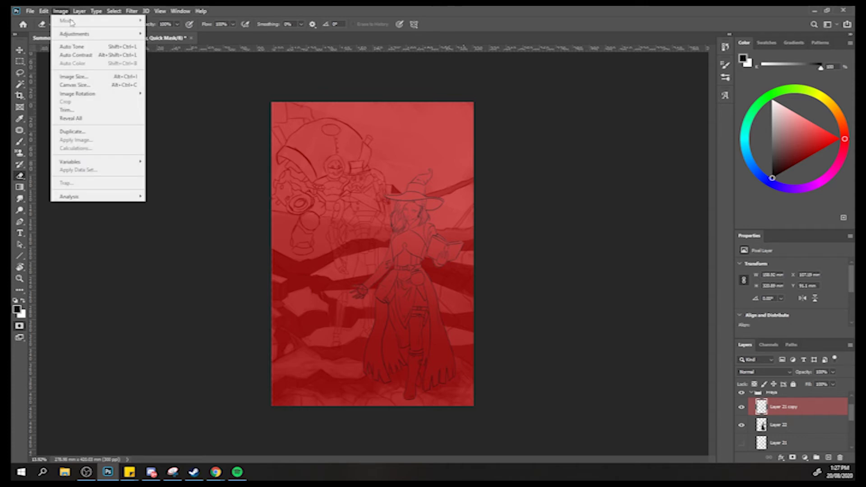
{"action": "mouse_move", "coordinate": [114, 35]}
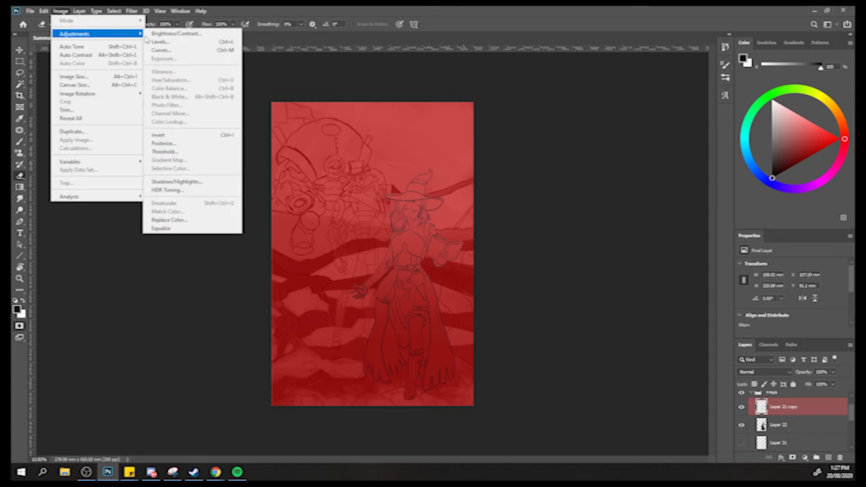
{"action": "left_click", "coordinate": [175, 51]}
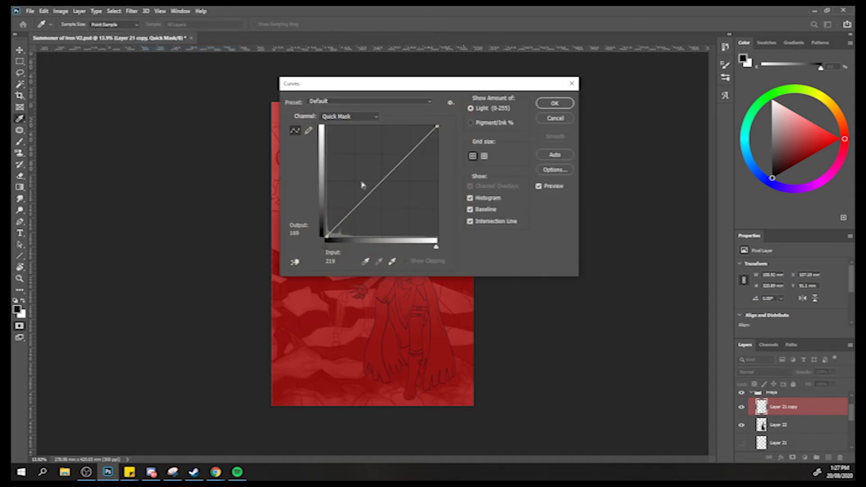
{"action": "left_click_drag", "start_coordinate": [456, 84], "coordinate": [630, 156]}
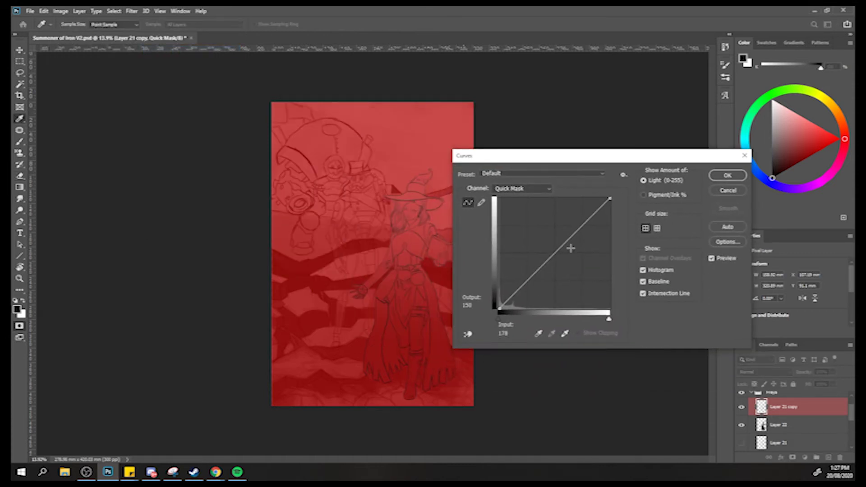
{"action": "left_click_drag", "start_coordinate": [562, 245], "coordinate": [564, 267]}
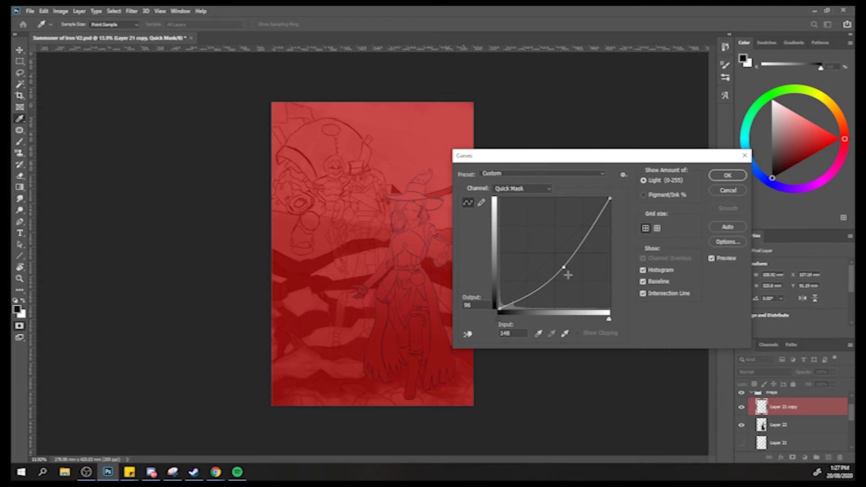
{"action": "left_click_drag", "start_coordinate": [557, 279], "coordinate": [533, 295]}
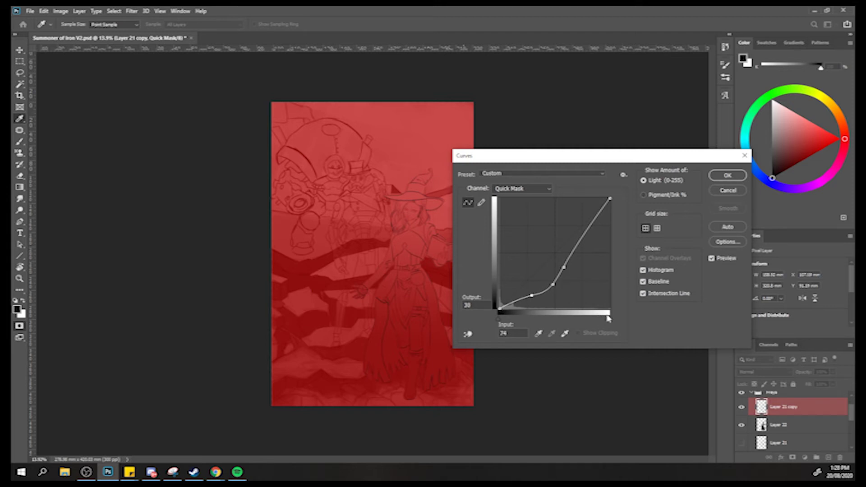
{"action": "left_click_drag", "start_coordinate": [581, 243], "coordinate": [587, 250]}
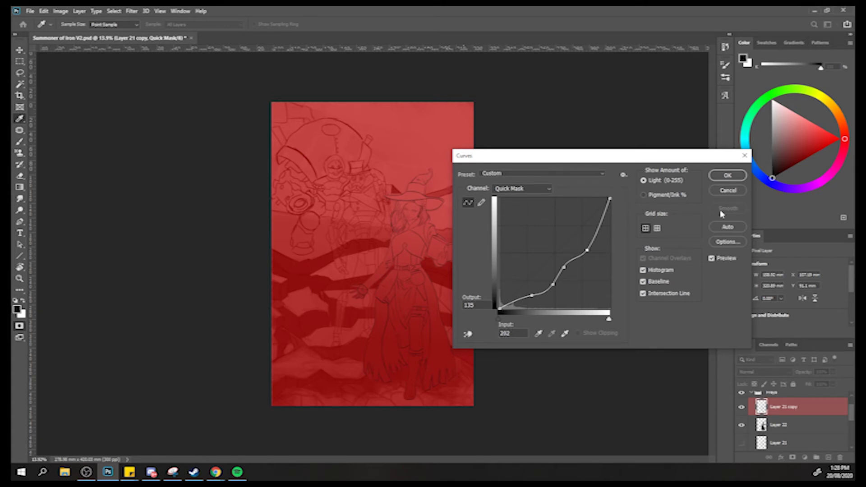
{"action": "left_click", "coordinate": [727, 192]}
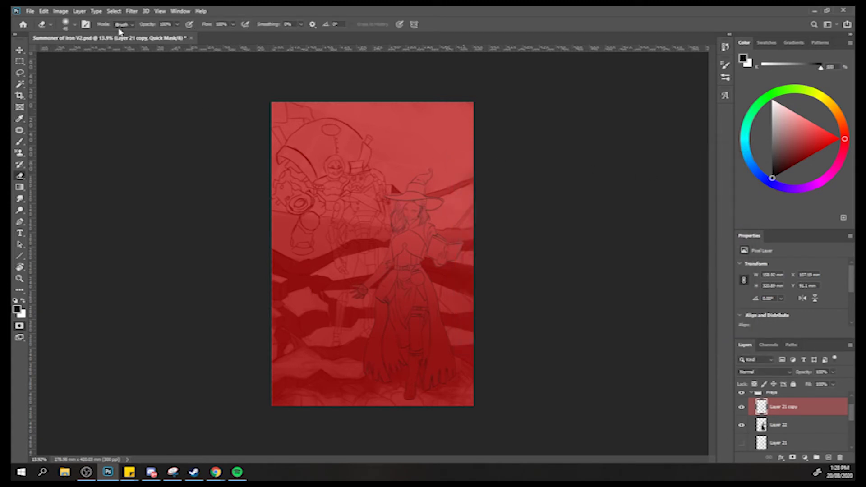
Reapply Curves to the mask with the midpoint pulled down, and confirm it.
{"action": "left_click", "coordinate": [61, 12]}
{"action": "mouse_move", "coordinate": [140, 34]}
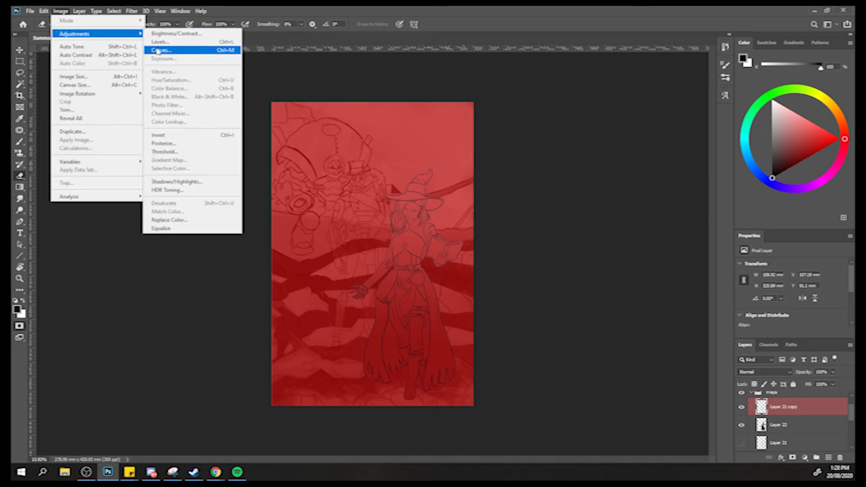
{"action": "left_click", "coordinate": [157, 50]}
{"action": "left_click_drag", "start_coordinate": [559, 244], "coordinate": [560, 268]}
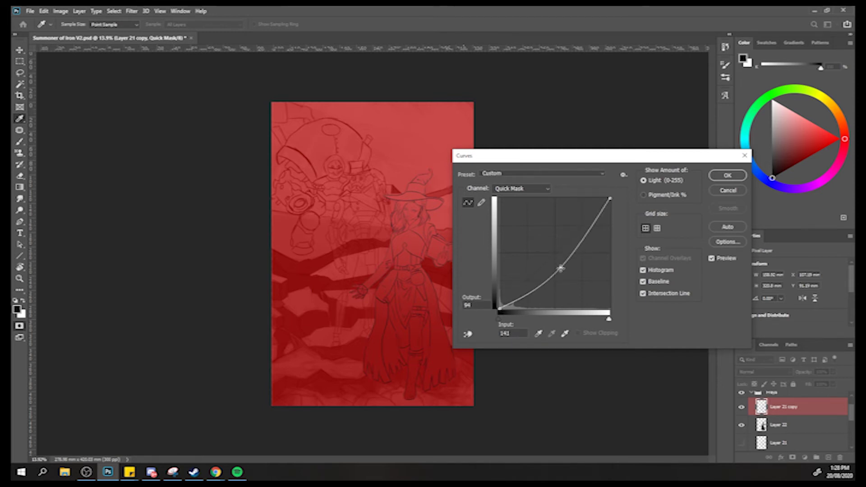
{"action": "mouse_move", "coordinate": [561, 268]}
{"action": "left_mouse_down"}
{"action": "mouse_move", "coordinate": [532, 295]}
{"action": "mouse_move", "coordinate": [572, 272]}
{"action": "left_mouse_up"}
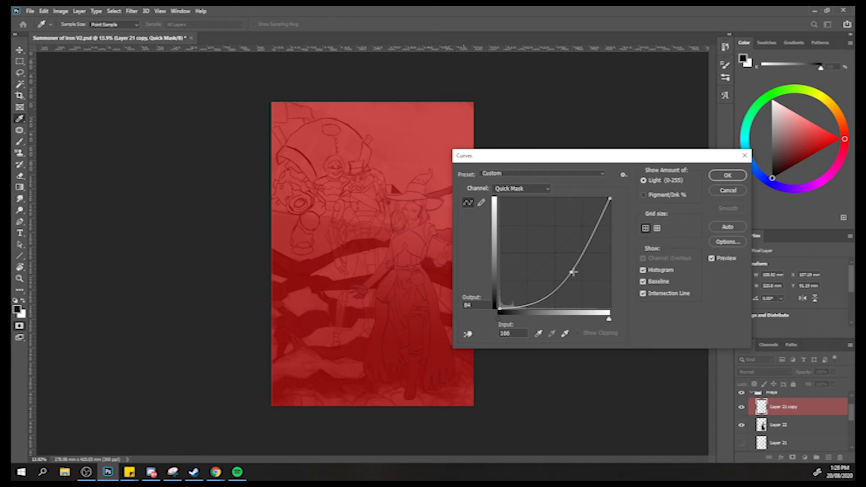
{"action": "mouse_move", "coordinate": [571, 274]}
{"action": "left_mouse_down"}
{"action": "mouse_move", "coordinate": [559, 286]}
{"action": "mouse_move", "coordinate": [565, 271]}
{"action": "left_mouse_up"}
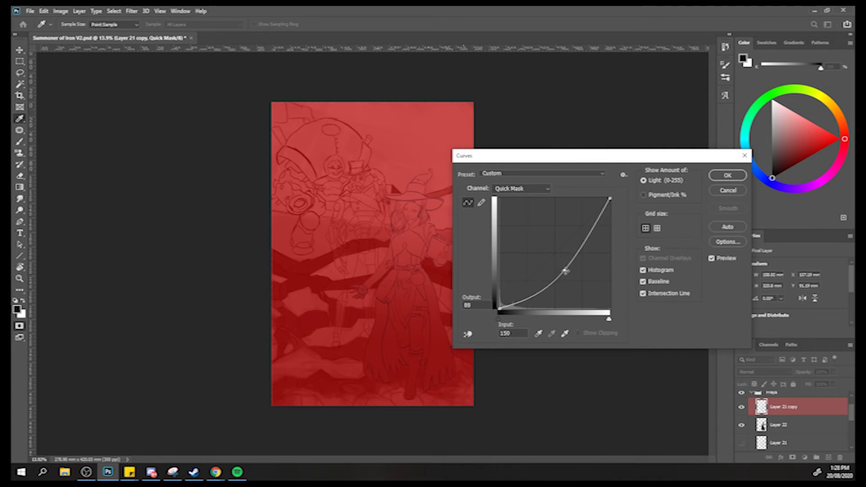
{"action": "left_click", "coordinate": [728, 176]}
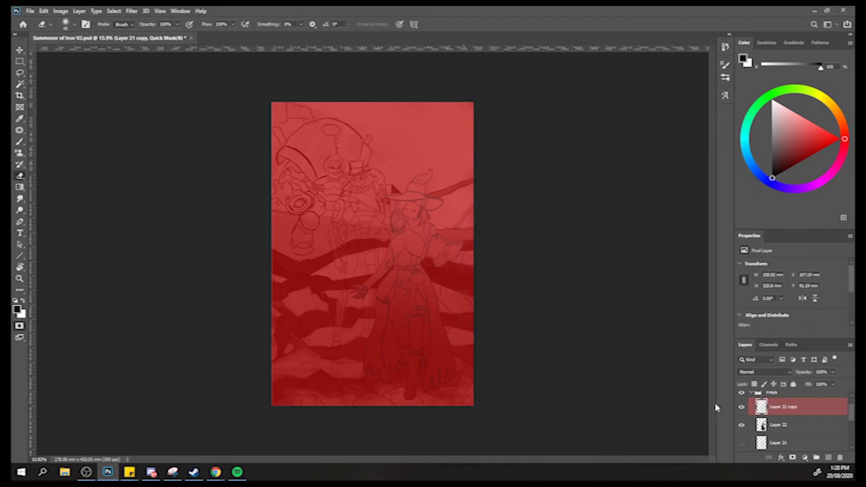
Exit Quick Mask and deselect using the Rectangular Marquee.
{"action": "key", "text": "q"}
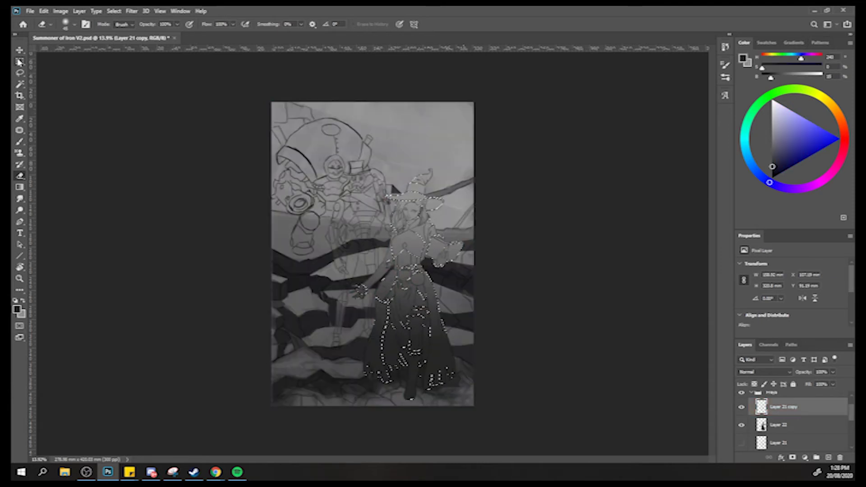
{"action": "left_click", "coordinate": [19, 61]}
{"action": "key", "text": "ctrl+d"}
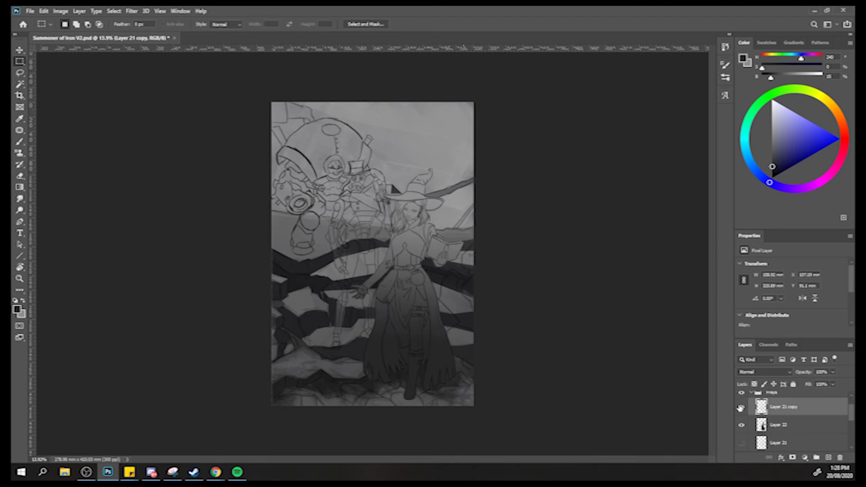
Re-enter Quick Mask, apply a stronger downward Curves bend, and return to a selection.
{"action": "key", "text": "q"}
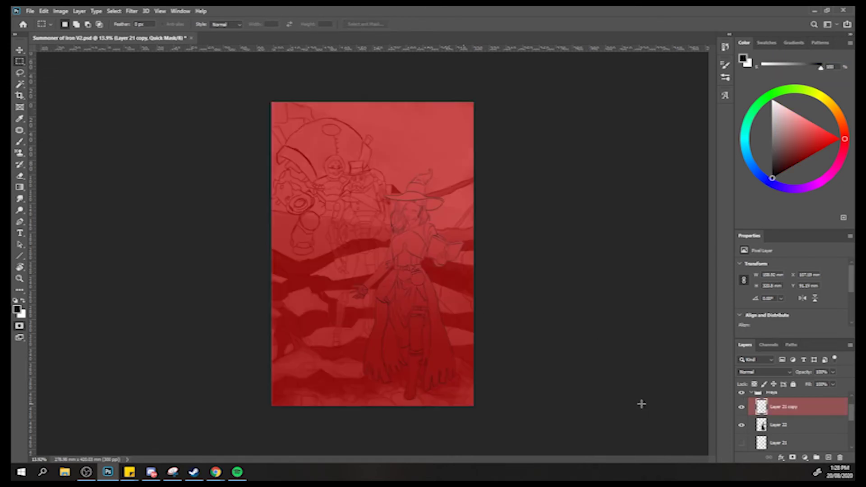
{"action": "left_click", "coordinate": [62, 11]}
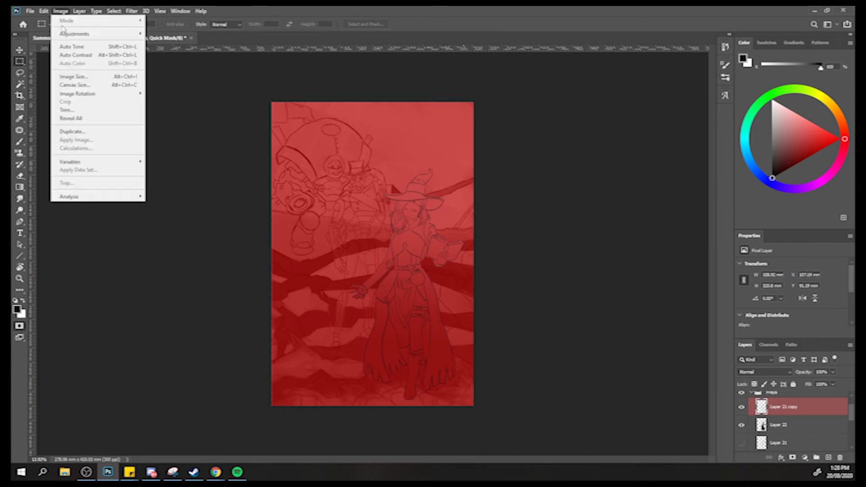
{"action": "mouse_move", "coordinate": [95, 34]}
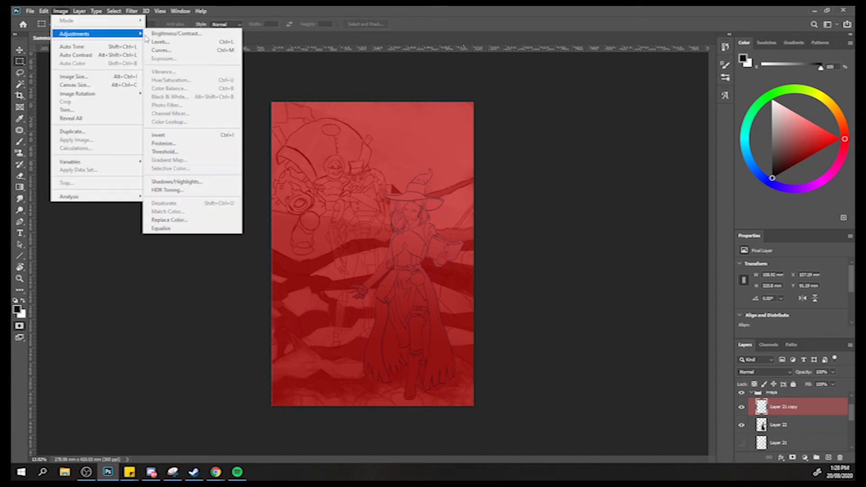
{"action": "left_click", "coordinate": [171, 51]}
{"action": "left_click_drag", "start_coordinate": [557, 253], "coordinate": [571, 276]}
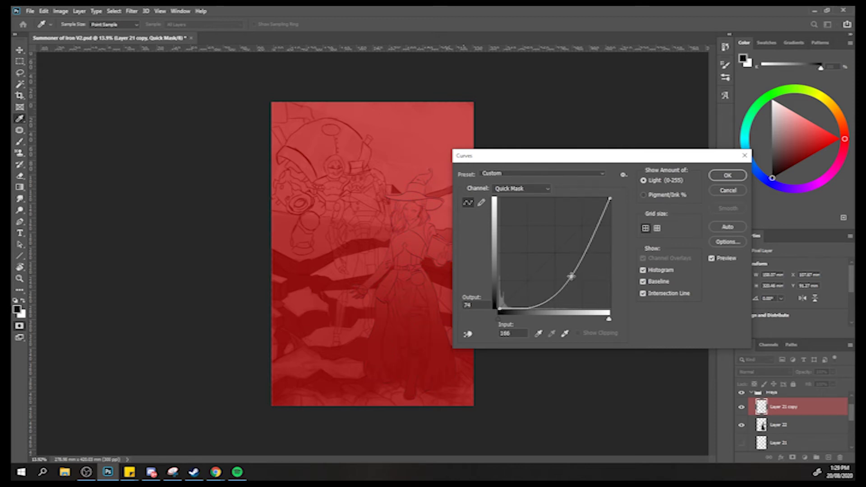
{"action": "left_click_drag", "start_coordinate": [571, 277], "coordinate": [573, 278]}
{"action": "left_click", "coordinate": [728, 175]}
{"action": "key", "text": "q"}
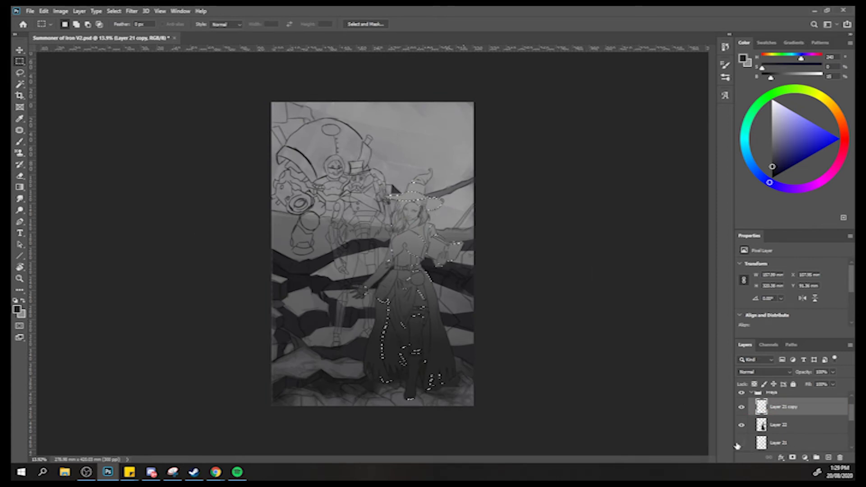
Add Layer 23, hide Layer 21 copy, set foreground 262626, pick Paint Bucket, reselect Layer 21 copy.
{"action": "left_click", "coordinate": [828, 457]}
{"action": "left_click", "coordinate": [740, 429]}
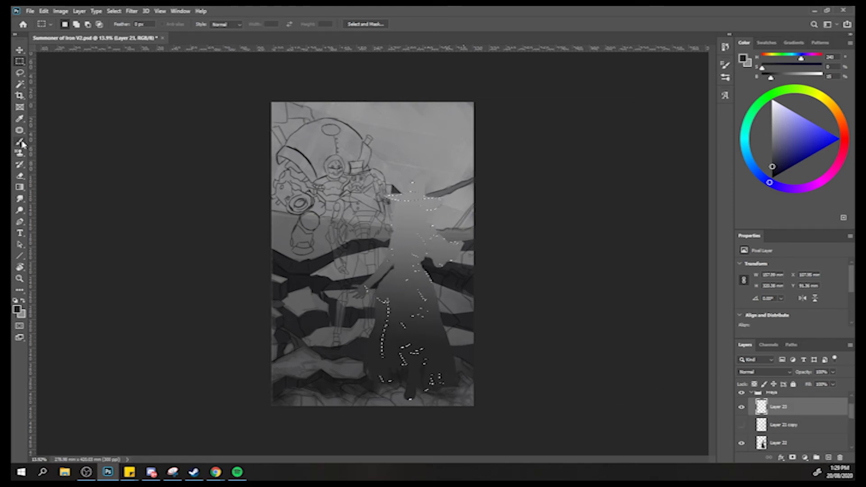
{"action": "left_click", "coordinate": [17, 310]}
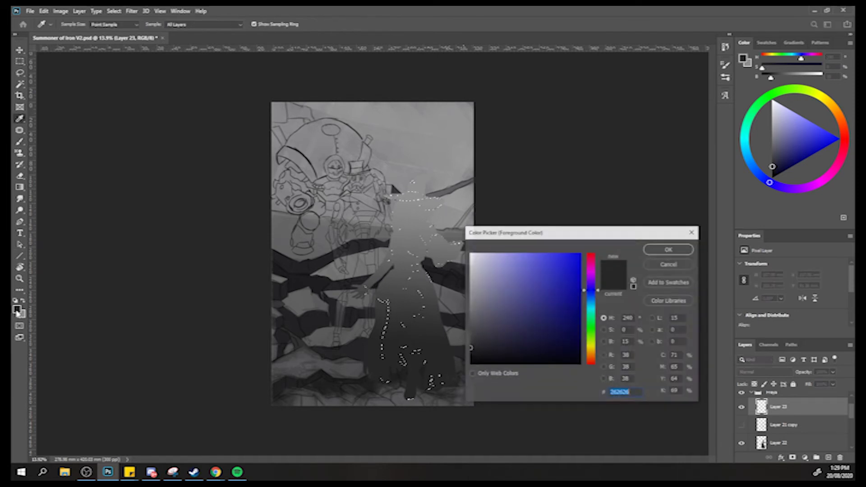
{"action": "left_click", "coordinate": [684, 248]}
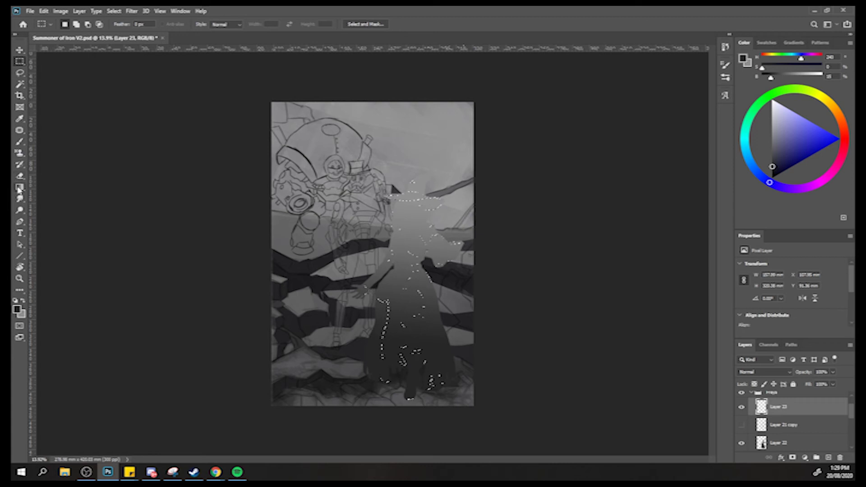
{"action": "left_click", "coordinate": [20, 186]}
{"action": "left_click", "coordinate": [47, 197]}
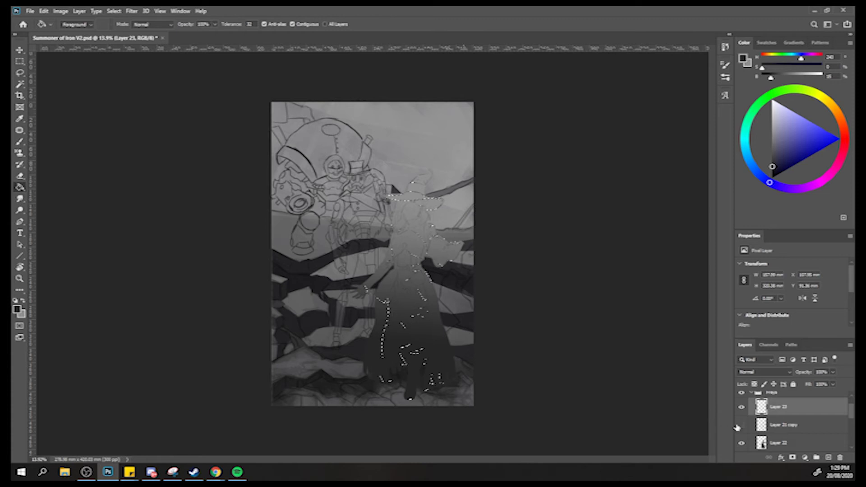
{"action": "left_click", "coordinate": [775, 429]}
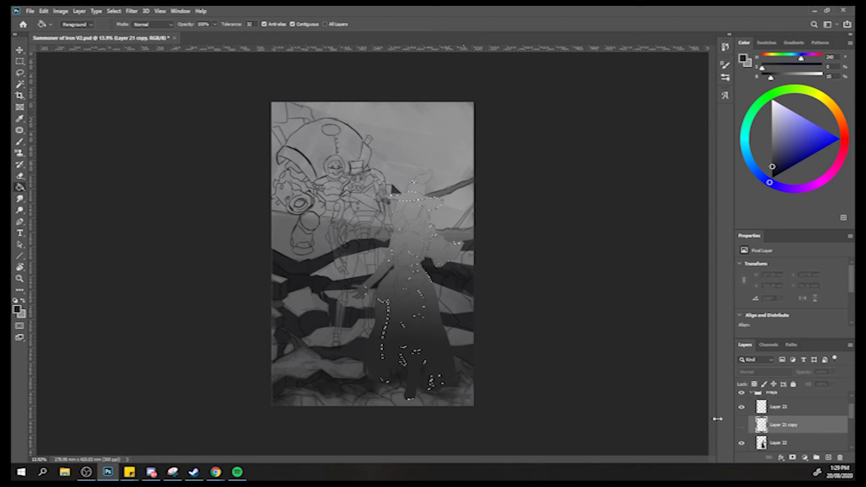
Make the witch line art on Layer 21 copy visible again.
{"action": "left_click", "coordinate": [61, 10]}
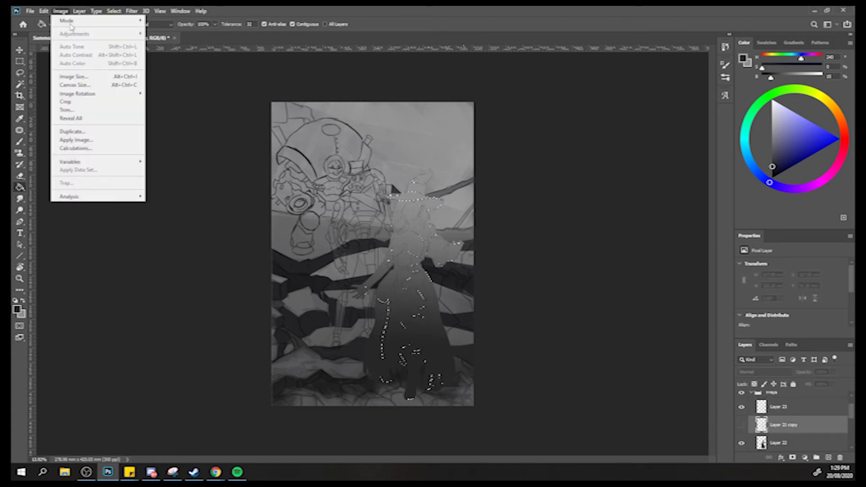
{"action": "left_click", "coordinate": [788, 426]}
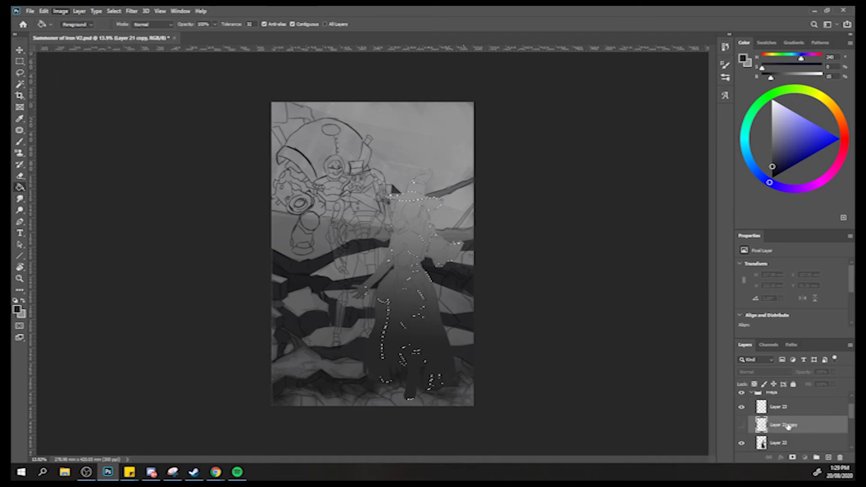
{"action": "left_click", "coordinate": [741, 425]}
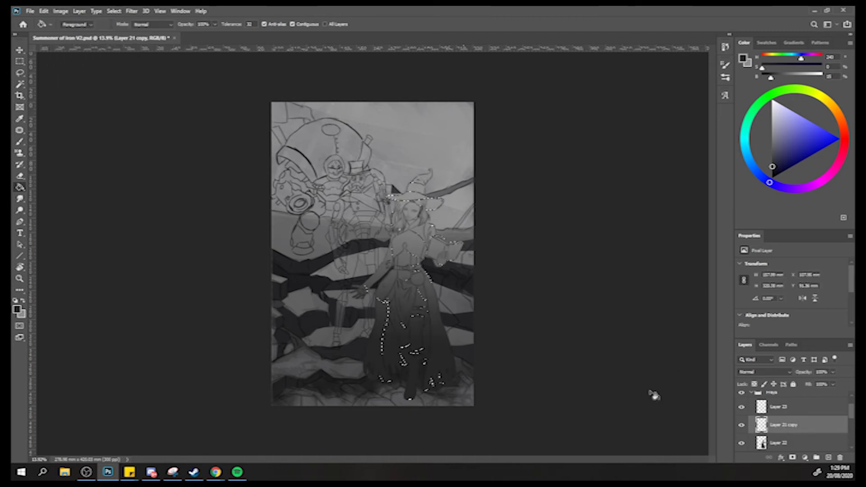
Open Curves, bend the curve to darken midtones, then cancel the adjustment.
{"action": "left_click", "coordinate": [61, 11]}
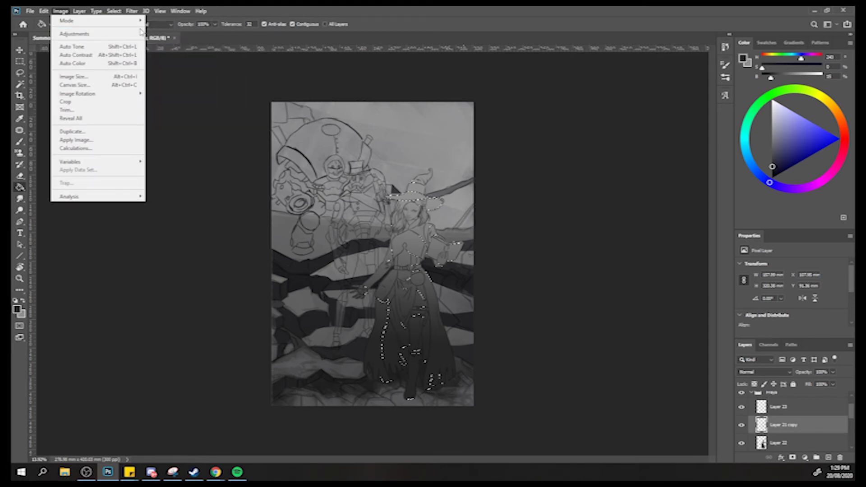
{"action": "mouse_move", "coordinate": [141, 34]}
{"action": "left_click", "coordinate": [171, 42]}
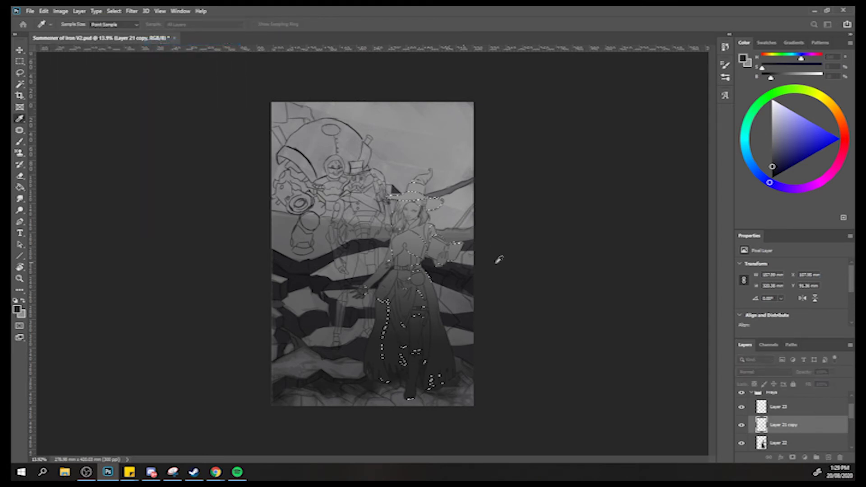
{"action": "key", "text": "g"}
{"action": "left_click", "coordinate": [50, 11]}
{"action": "mouse_move", "coordinate": [60, 11]}
{"action": "mouse_move", "coordinate": [125, 35]}
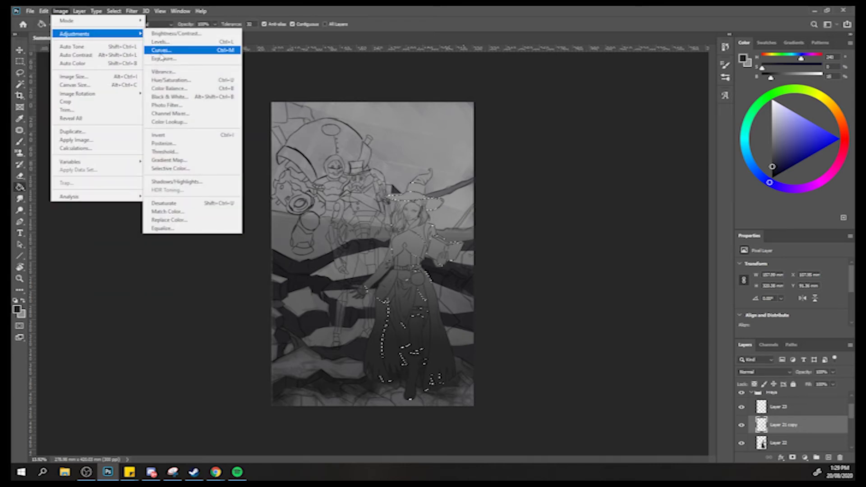
{"action": "left_click", "coordinate": [180, 51]}
{"action": "left_click_drag", "start_coordinate": [552, 256], "coordinate": [570, 275]}
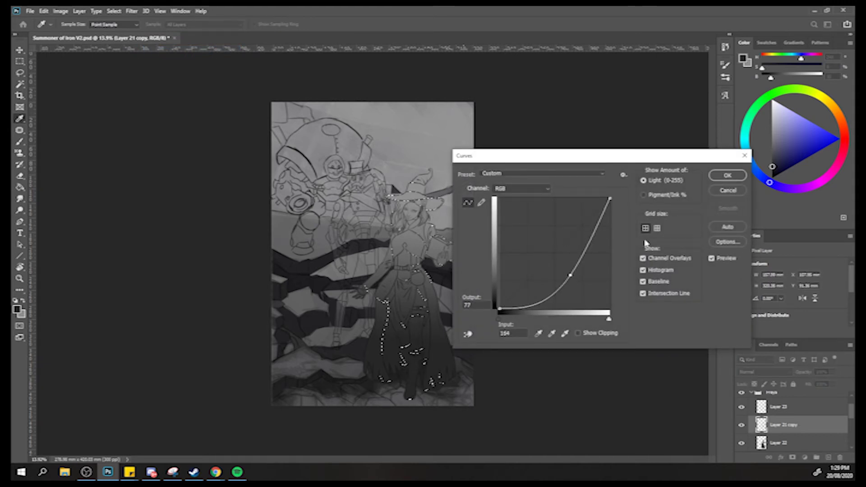
{"action": "left_click", "coordinate": [729, 190]}
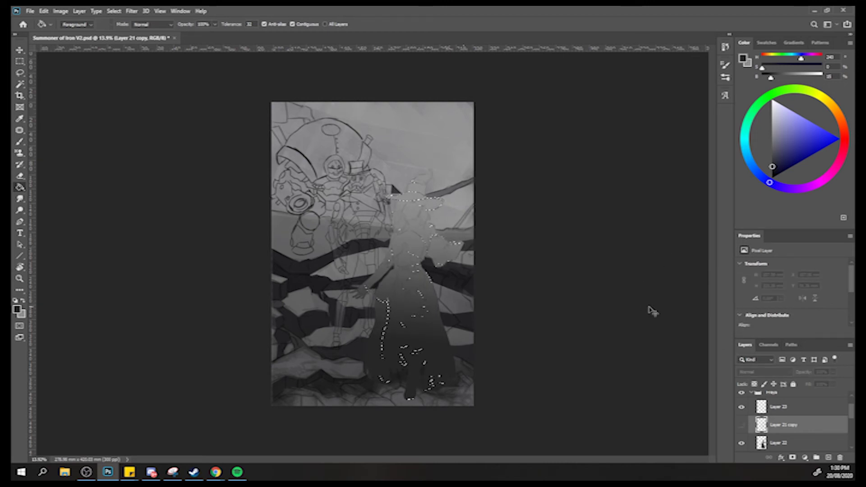
Undo to remove the empty Layer 23 and switch to Quick Mask.
{"action": "key", "text": "ctrl+z"}
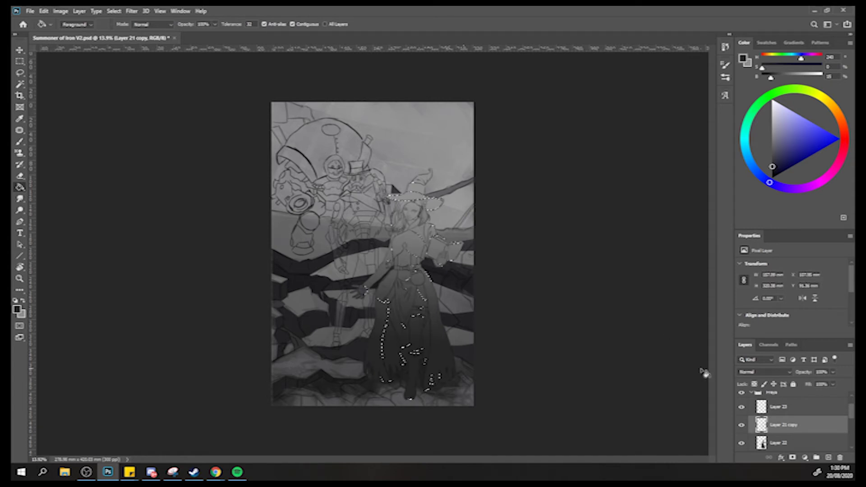
{"action": "key", "text": "ctrl+z"}
{"action": "key", "text": "q"}
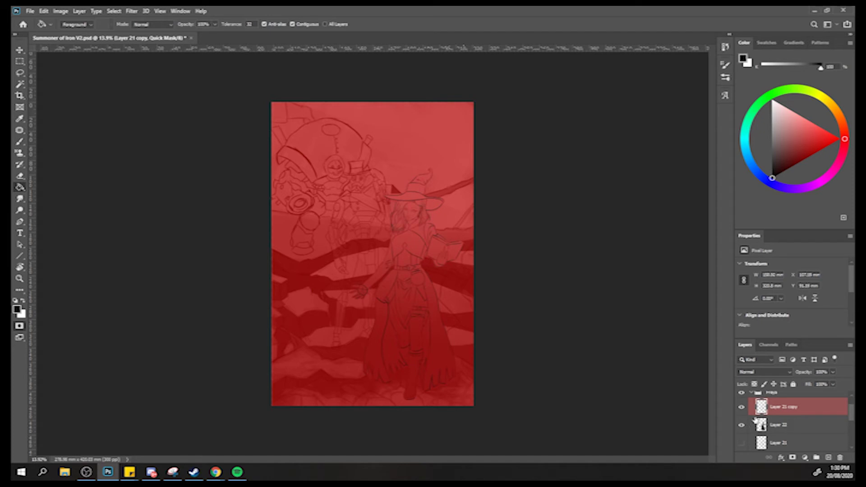
Apply a three-point Curves adjustment to the Quick Mask and return to a selection.
{"action": "key", "text": "q"}
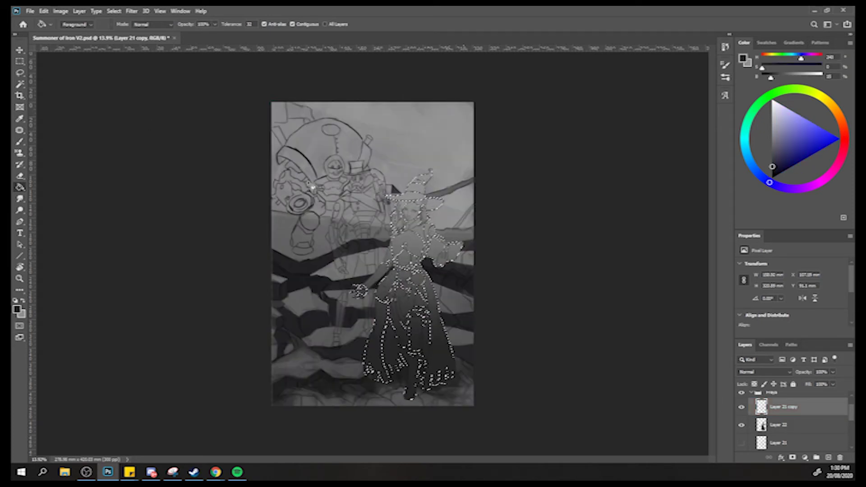
{"action": "key", "text": "q"}
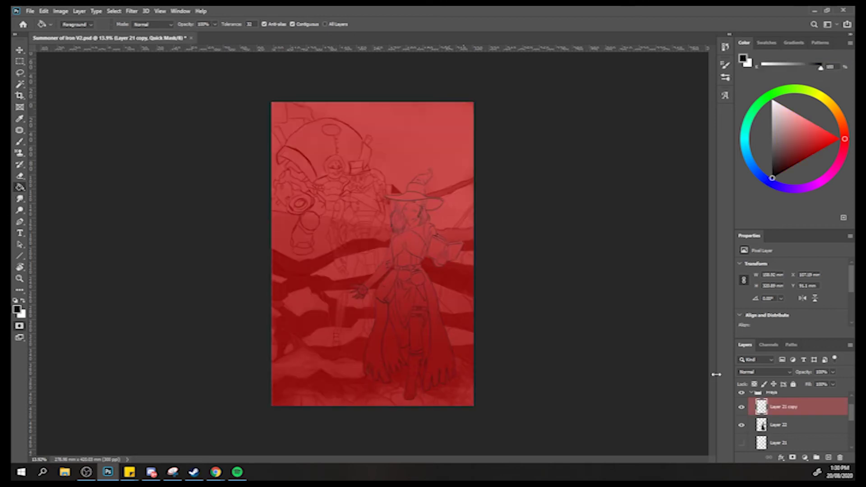
{"action": "left_click", "coordinate": [60, 11]}
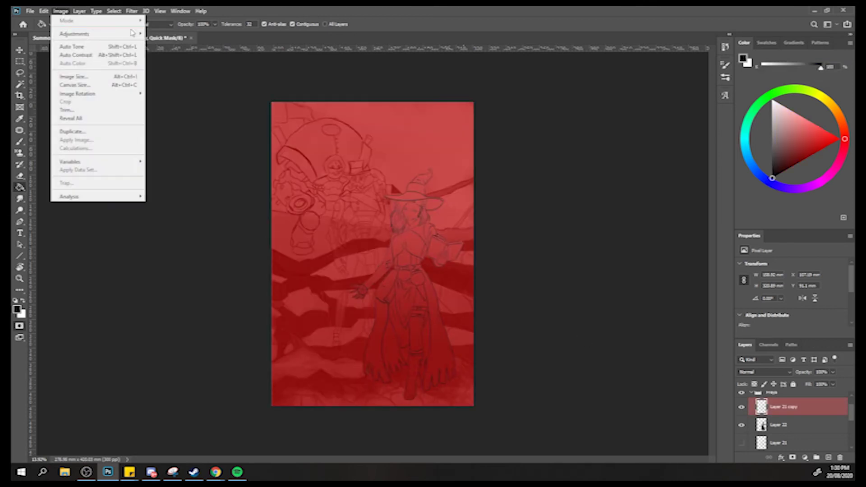
{"action": "mouse_move", "coordinate": [133, 33]}
{"action": "left_click", "coordinate": [160, 50]}
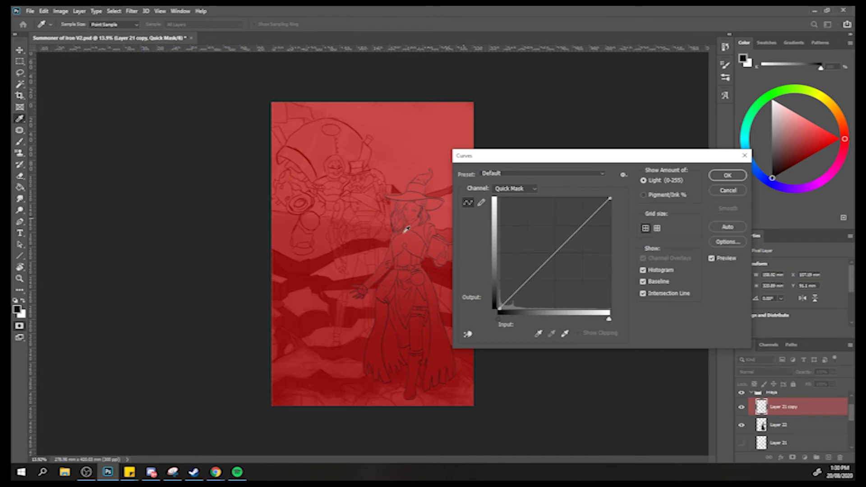
{"action": "left_click_drag", "start_coordinate": [558, 256], "coordinate": [551, 280]}
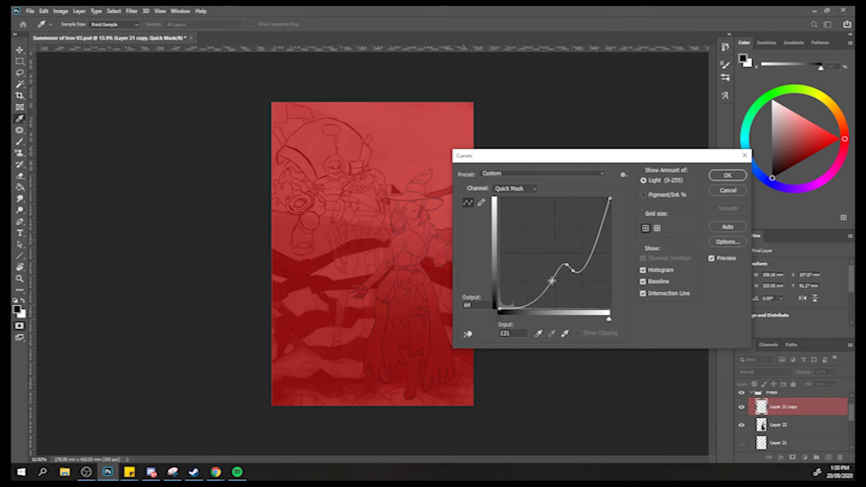
{"action": "left_click_drag", "start_coordinate": [566, 265], "coordinate": [543, 300]}
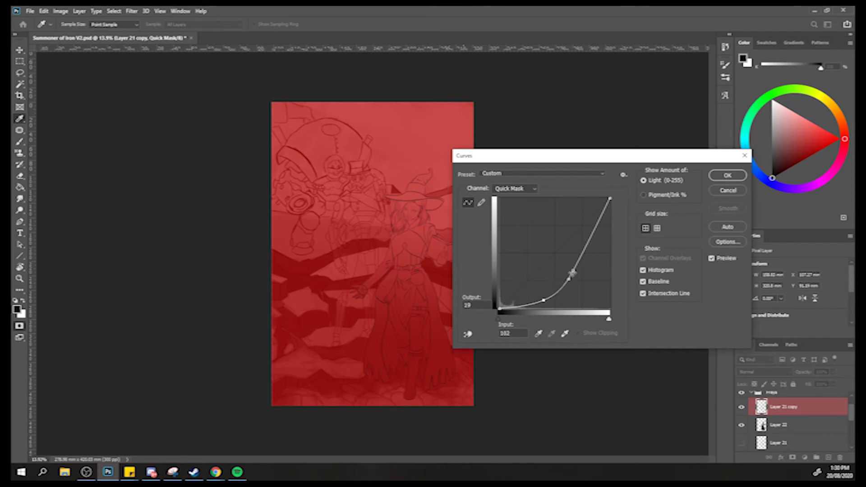
{"action": "left_click_drag", "start_coordinate": [572, 270], "coordinate": [579, 267]}
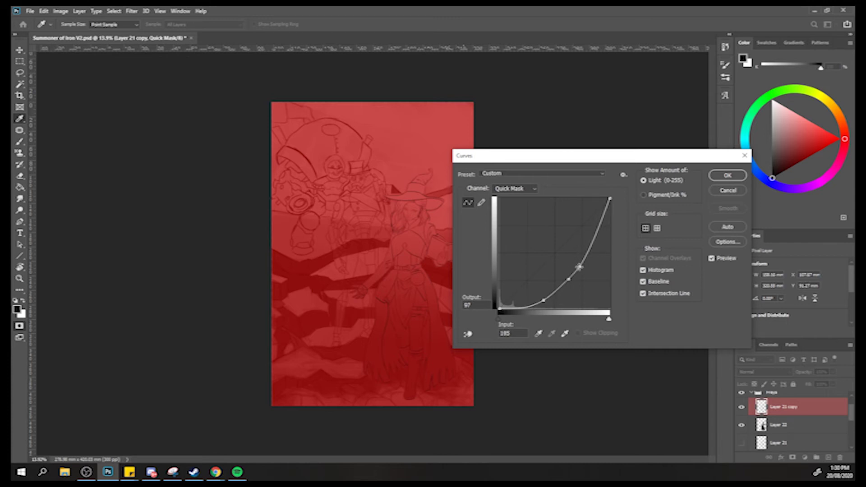
{"action": "left_click", "coordinate": [735, 178]}
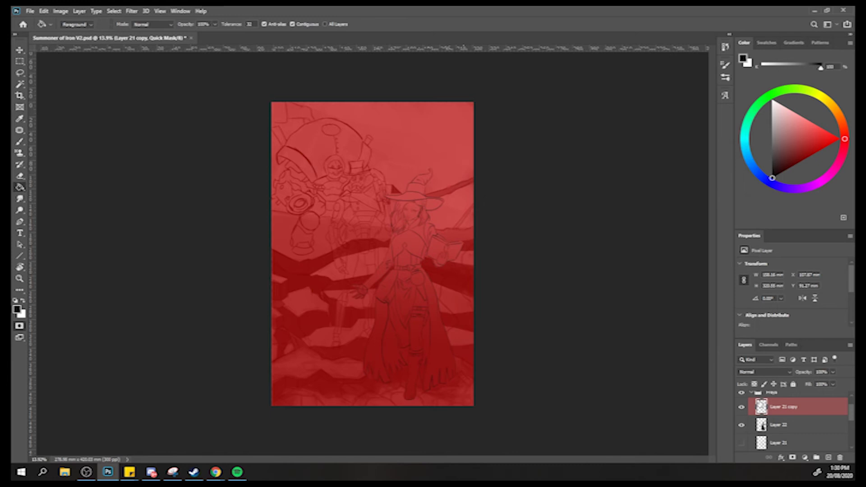
{"action": "key", "text": "q"}
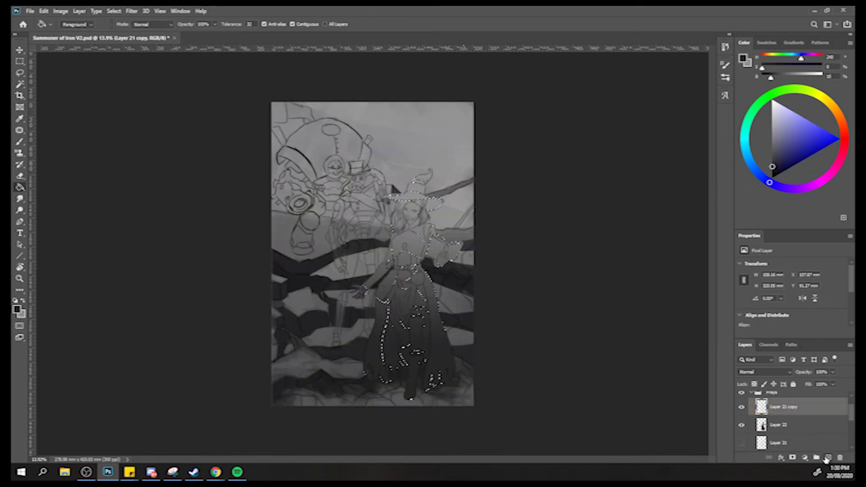
Add a new Layer 23, hide Layer 21 copy, and set the foreground to black.
{"action": "left_click", "coordinate": [827, 458]}
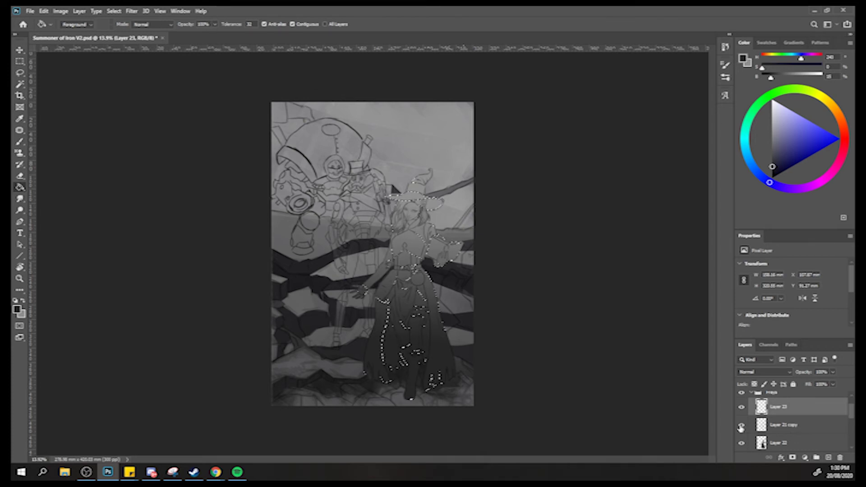
{"action": "left_click", "coordinate": [741, 425]}
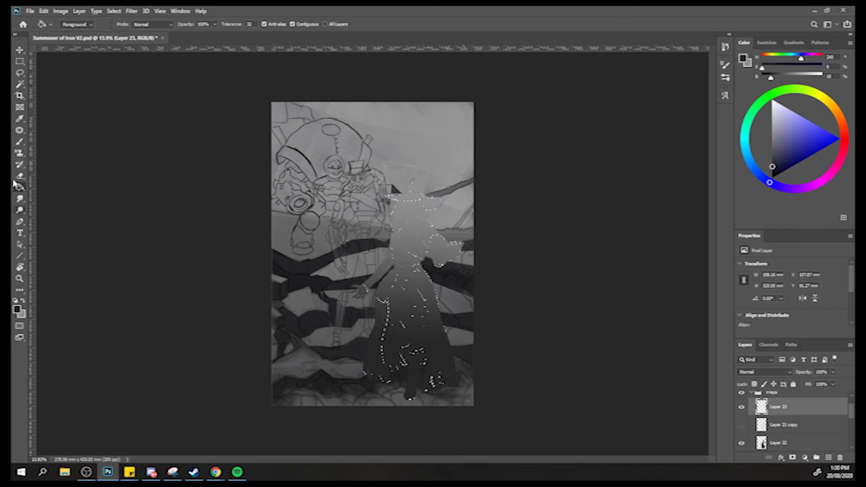
{"action": "left_click", "coordinate": [17, 308]}
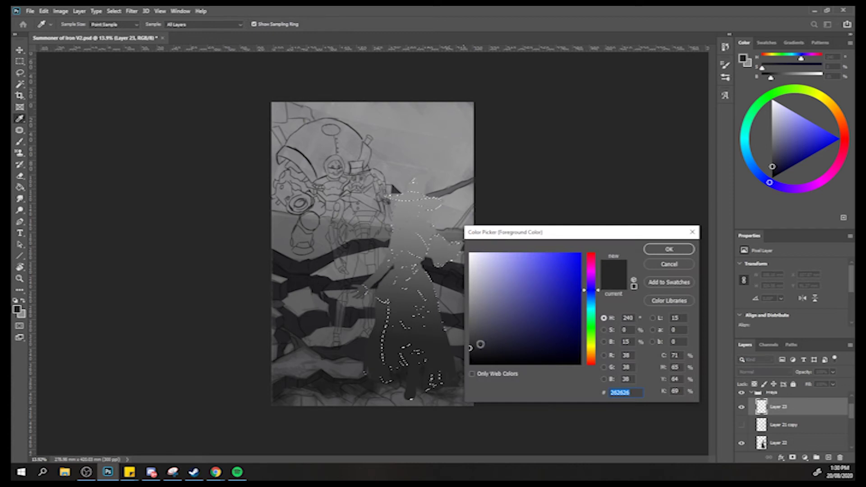
{"action": "left_click_drag", "start_coordinate": [481, 345], "coordinate": [470, 364]}
{"action": "left_click", "coordinate": [669, 249]}
{"action": "key", "text": "g"}
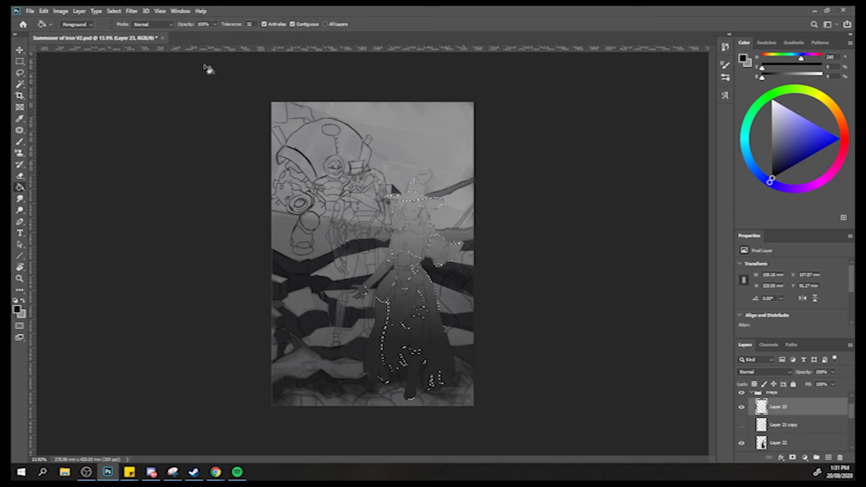
Change the foreground to 272727, then a mid-grey sampled from the painting, and deselect.
{"action": "left_click", "coordinate": [17, 310]}
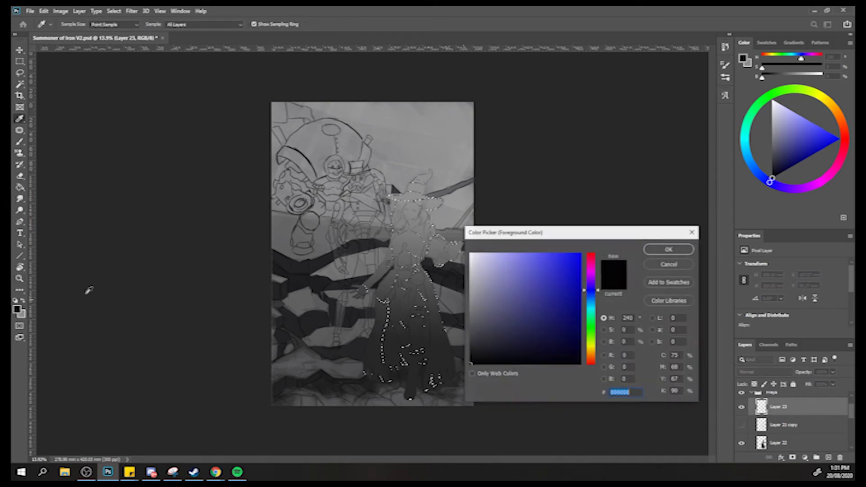
{"action": "type", "text": "272727"}
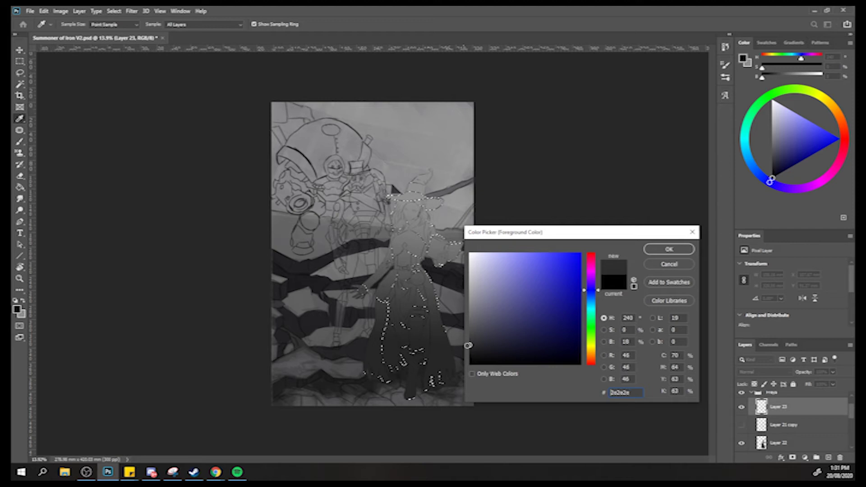
{"action": "left_click", "coordinate": [669, 249]}
{"action": "key", "text": "g"}
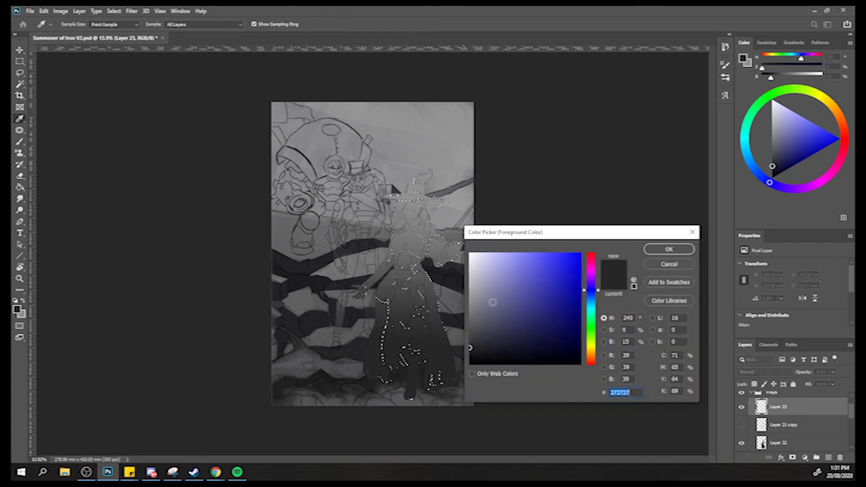
{"action": "type", "text": "d6d6d6"}
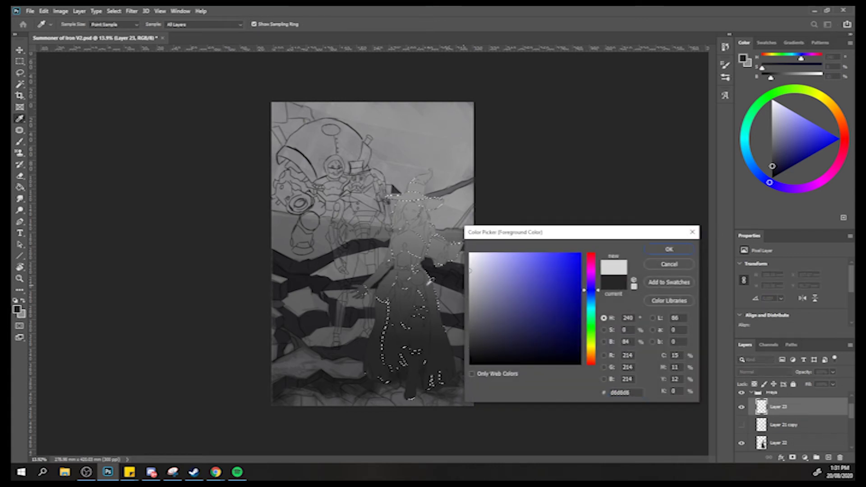
{"action": "left_click", "coordinate": [419, 277]}
{"action": "left_click", "coordinate": [668, 249]}
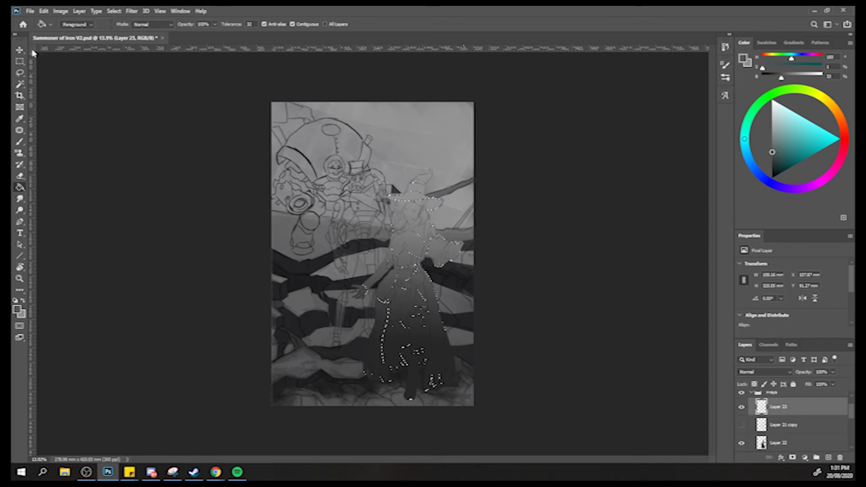
{"action": "left_click", "coordinate": [20, 64]}
{"action": "key", "text": "ctrl+d"}
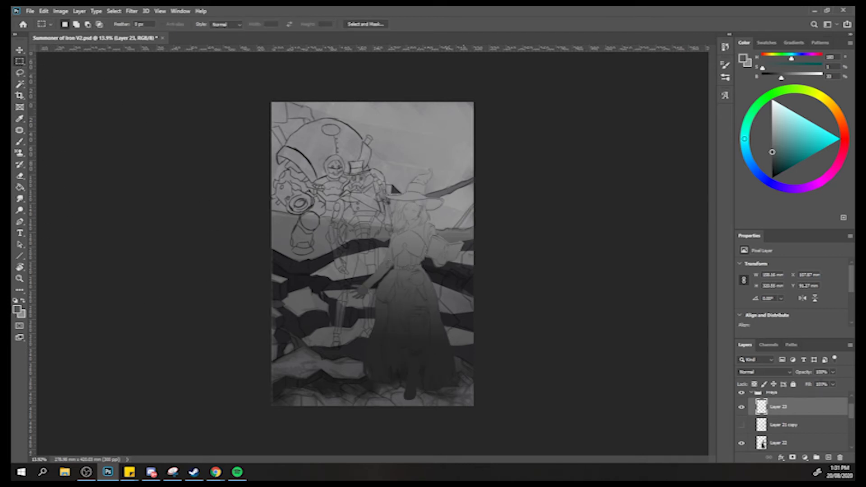
Lower the witch line art to about 70% opacity, comparing it with Layer 21 copy hidden and shown.
{"action": "left_click", "coordinate": [832, 373]}
{"action": "left_click", "coordinate": [822, 385]}
{"action": "left_click_drag", "start_coordinate": [821, 385], "coordinate": [825, 387]}
{"action": "left_click", "coordinate": [739, 408]}
{"action": "left_click", "coordinate": [740, 407]}
{"action": "scroll", "coordinate": [738, 408], "scroll_direction": "down", "scroll_amount": 1}
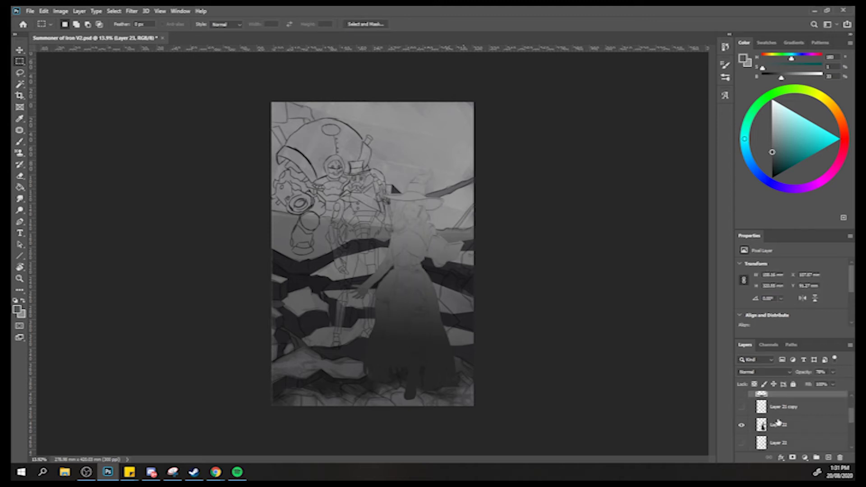
{"action": "left_click", "coordinate": [739, 408]}
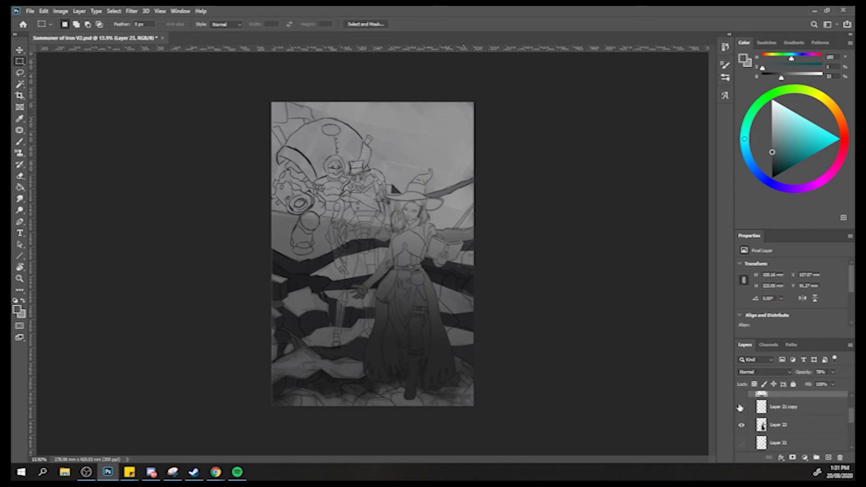
{"action": "left_click", "coordinate": [740, 407]}
Zoom in on the robot's chest, fit the whole painting on screen, and hide Layer 21 copy.
{"action": "key", "text": "z"}
{"action": "left_click_drag", "start_coordinate": [353, 206], "coordinate": [420, 213]}
{"action": "key", "text": "ctrl+0"}
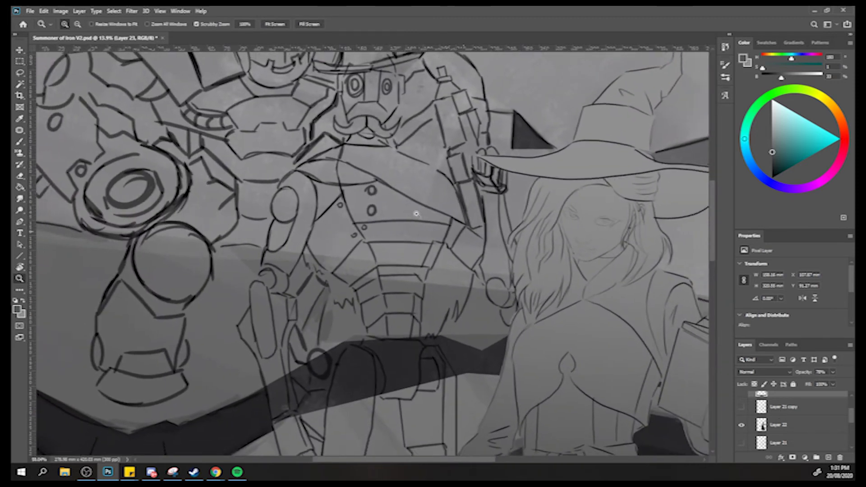
{"action": "left_click_drag", "start_coordinate": [419, 213], "coordinate": [368, 202]}
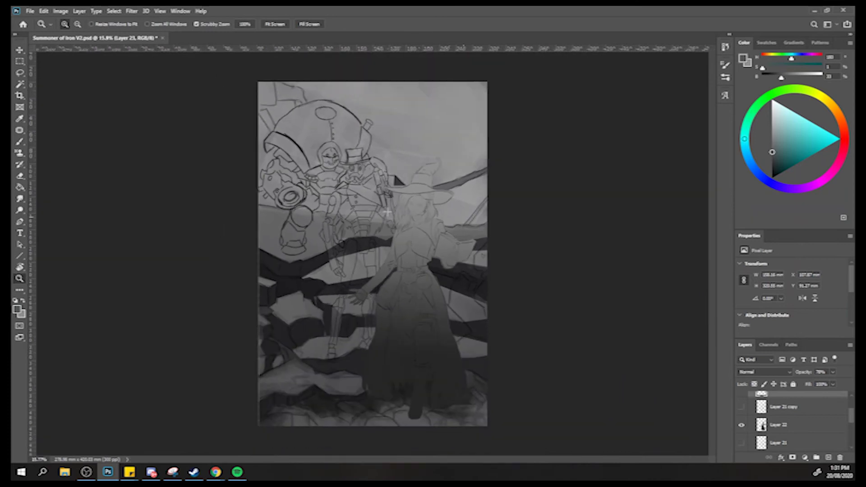
{"action": "key", "text": "m"}
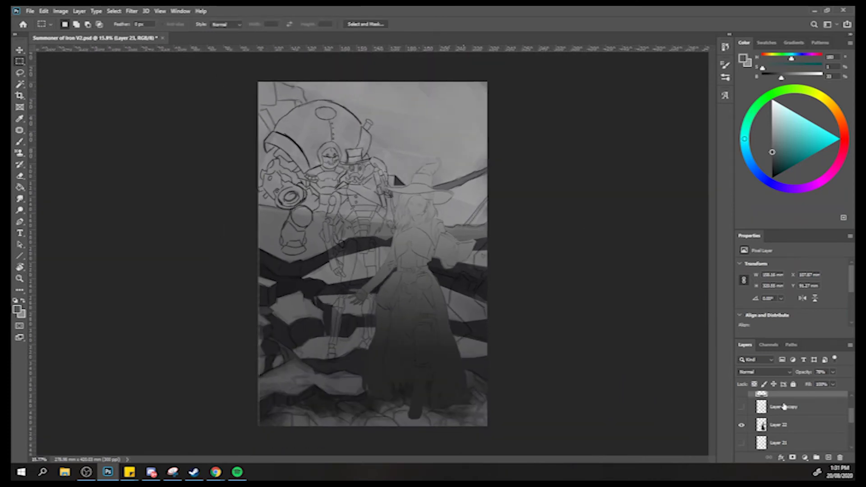
{"action": "left_click", "coordinate": [740, 407]}
Move Layer 23 above Layer 22, duplicate Layer 22, and Merge Visible with Layer 23.
{"action": "left_click_drag", "start_coordinate": [792, 397], "coordinate": [788, 419]}
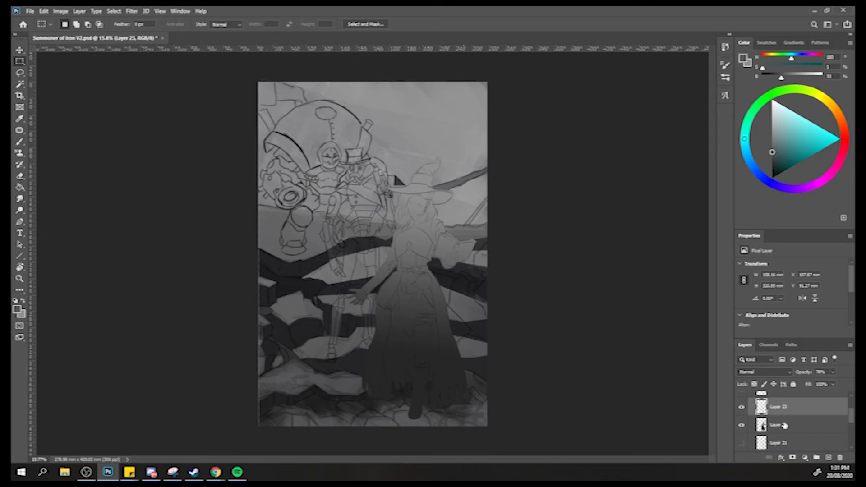
{"action": "left_click", "coordinate": [784, 425]}
{"action": "left_click_drag", "start_coordinate": [800, 428], "coordinate": [827, 456]}
{"action": "left_click", "coordinate": [741, 444]}
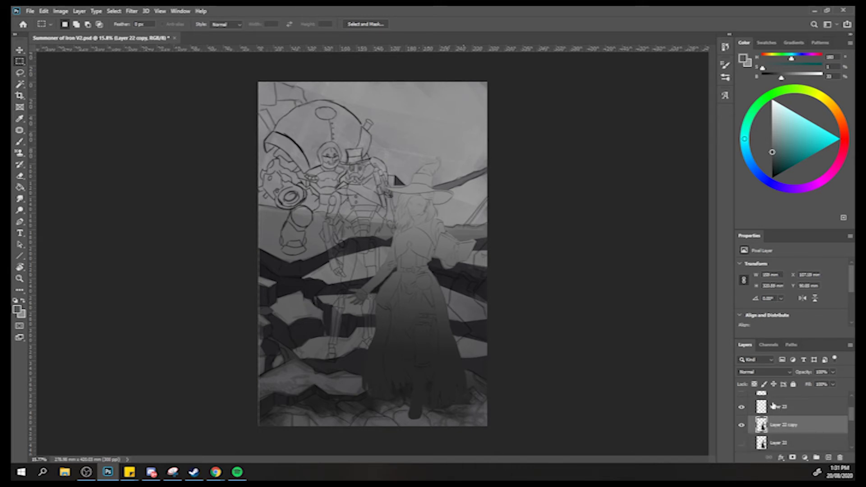
{"action": "left_click", "coordinate": [777, 408]}
{"action": "left_click", "coordinate": [782, 426], "text": "shift"}
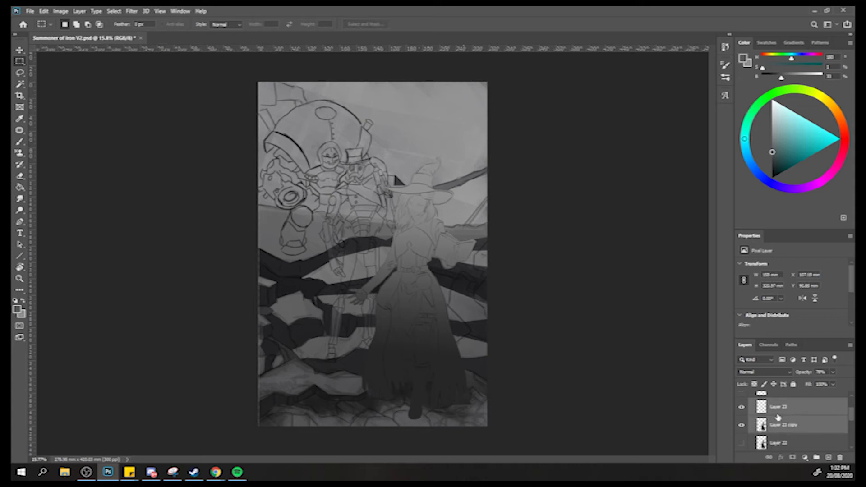
{"action": "right_click", "coordinate": [778, 418]}
{"action": "left_click", "coordinate": [747, 307]}
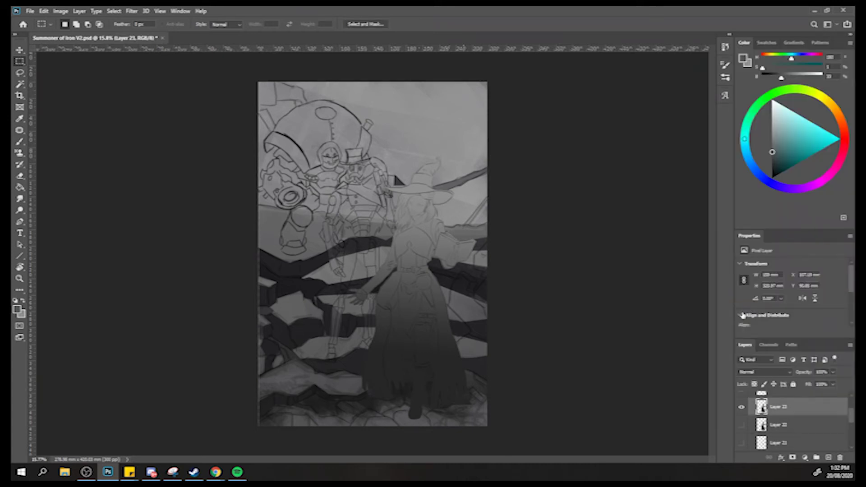
Add empty Layer 24 above Layer 23 and make it a clipping mask on Layer 23.
{"action": "scroll", "coordinate": [742, 413], "scroll_direction": "up", "scroll_amount": 1}
{"action": "left_click", "coordinate": [742, 408]}
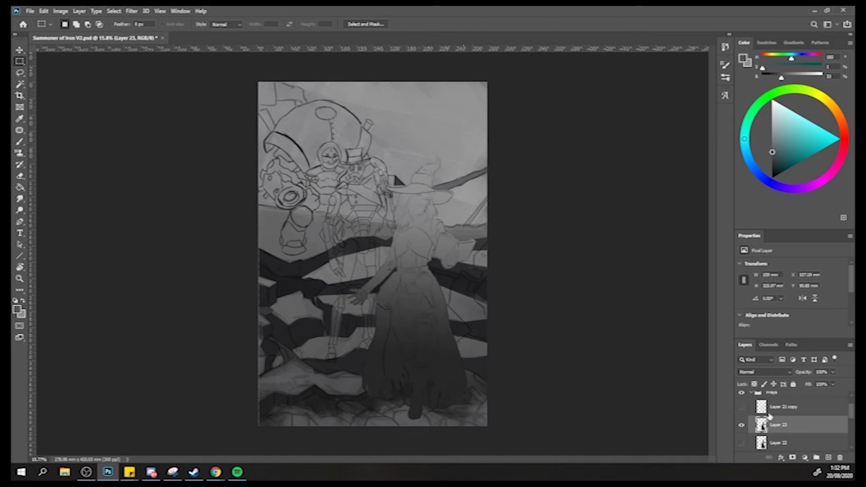
{"action": "left_click_drag", "start_coordinate": [805, 409], "coordinate": [787, 422]}
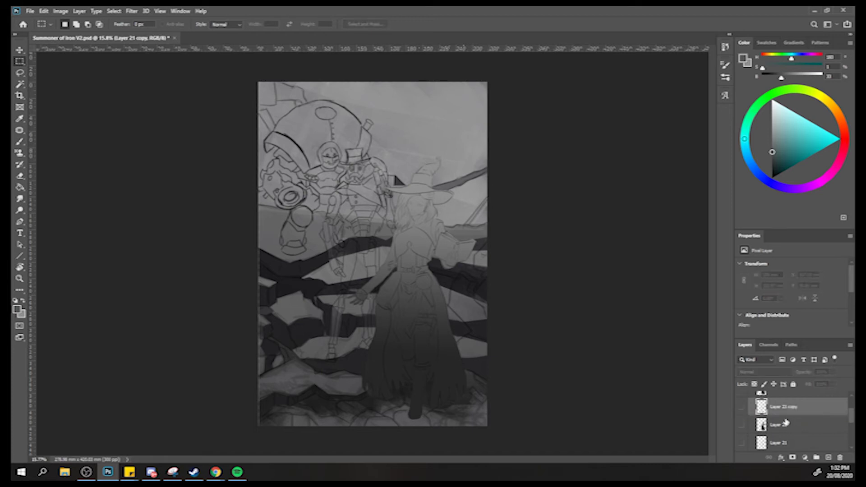
{"action": "left_click", "coordinate": [798, 431]}
{"action": "scroll", "coordinate": [784, 432], "scroll_direction": "up", "scroll_amount": 1}
{"action": "left_click", "coordinate": [783, 429]}
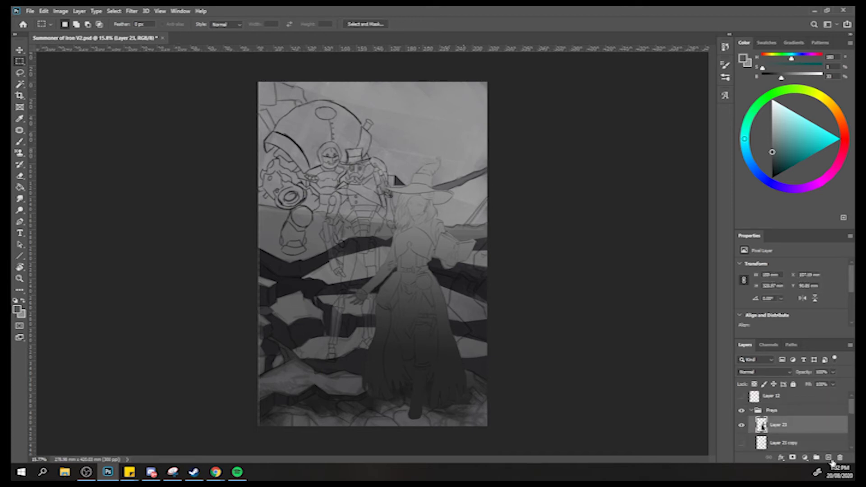
{"action": "left_click", "coordinate": [829, 458]}
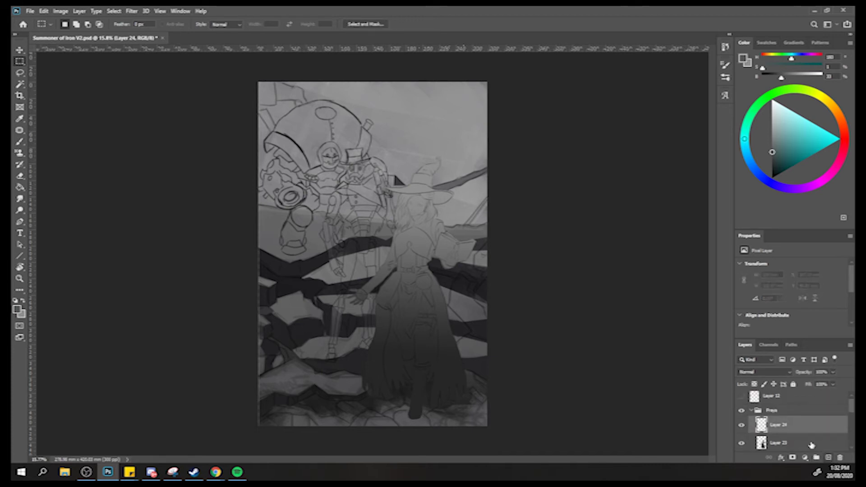
{"action": "right_click", "coordinate": [785, 427]}
{"action": "left_click", "coordinate": [766, 220]}
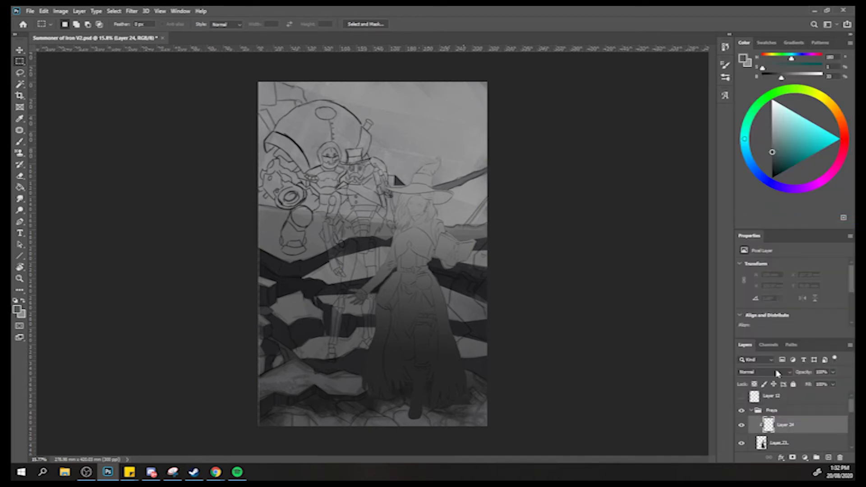
{"action": "left_click", "coordinate": [791, 443]}
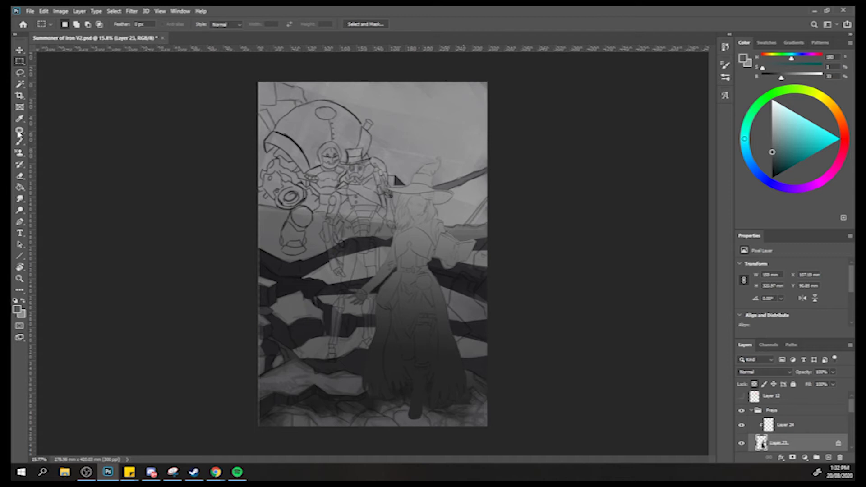
With the Lasso tool, trace a fold on the cloak's lower left and Shift-add a sliver beside it.
{"action": "left_click", "coordinate": [19, 76]}
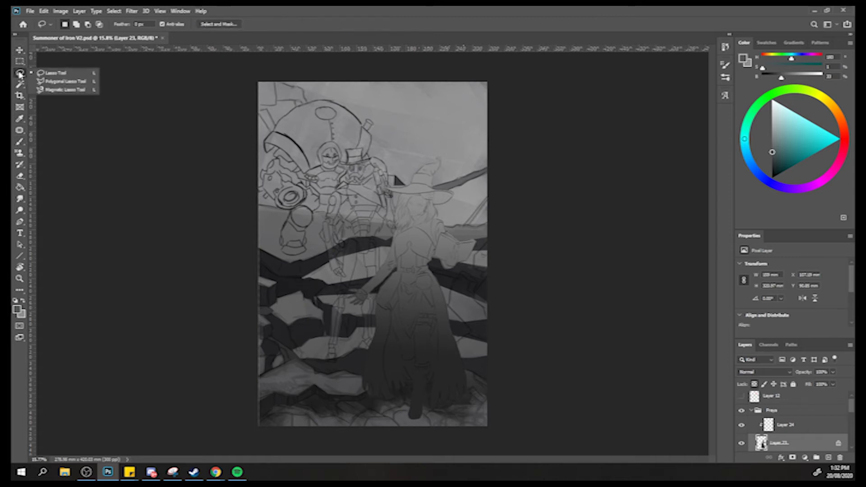
{"action": "left_click", "coordinate": [36, 73]}
{"action": "left_click_drag", "start_coordinate": [141, 253], "coordinate": [174, 266]}
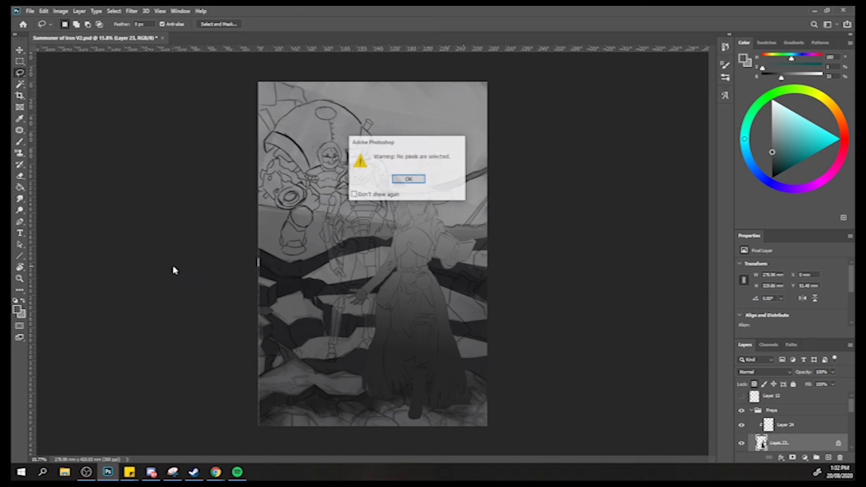
{"action": "left_click", "coordinate": [409, 179]}
{"action": "key", "text": "ctrl+space"}
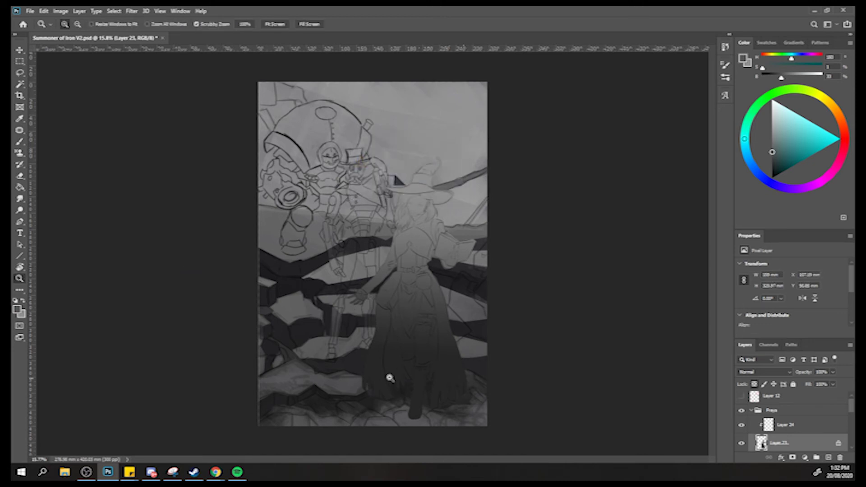
{"action": "left_click_drag", "start_coordinate": [389, 378], "coordinate": [423, 313]}
{"action": "mouse_move", "coordinate": [393, 396]}
{"action": "left_mouse_down"}
{"action": "mouse_move", "coordinate": [398, 410]}
{"action": "mouse_move", "coordinate": [428, 404]}
{"action": "mouse_move", "coordinate": [438, 388]}
{"action": "mouse_move", "coordinate": [393, 267]}
{"action": "mouse_move", "coordinate": [380, 358]}
{"action": "mouse_move", "coordinate": [392, 406]}
{"action": "mouse_move", "coordinate": [395, 399]}
{"action": "left_mouse_up"}
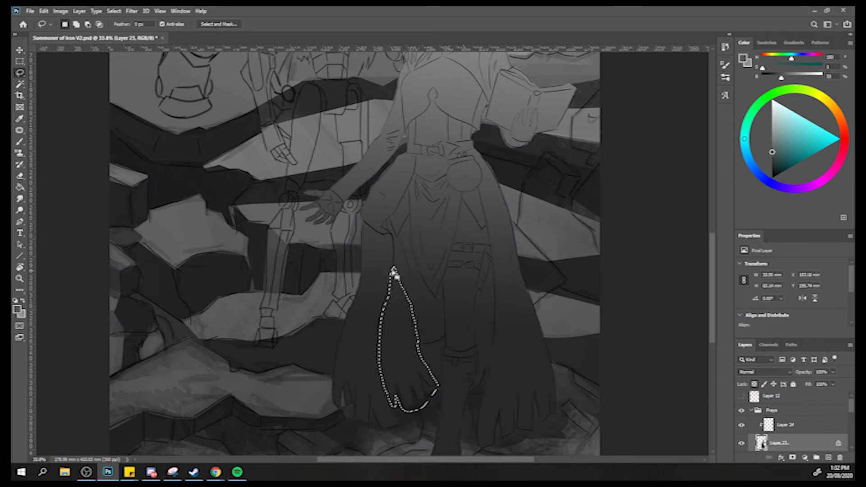
{"action": "key", "text": "alt"}
{"action": "key", "text": "shift"}
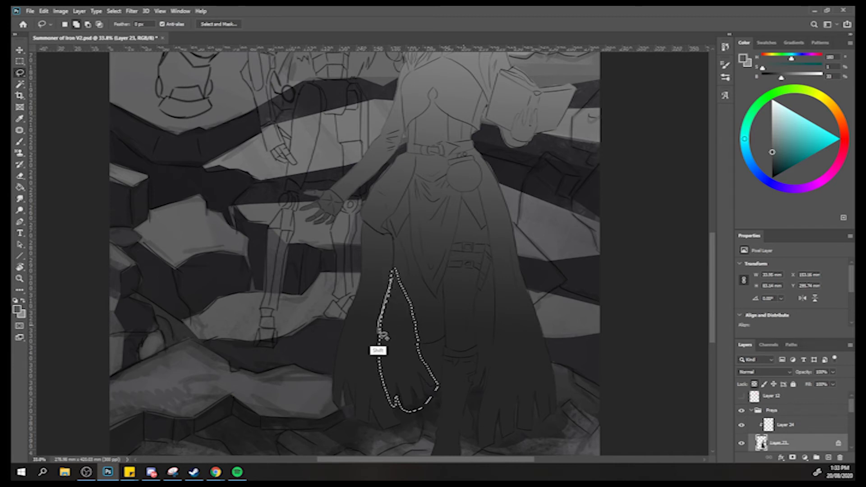
{"action": "left_click_drag", "start_coordinate": [397, 338], "coordinate": [382, 368]}
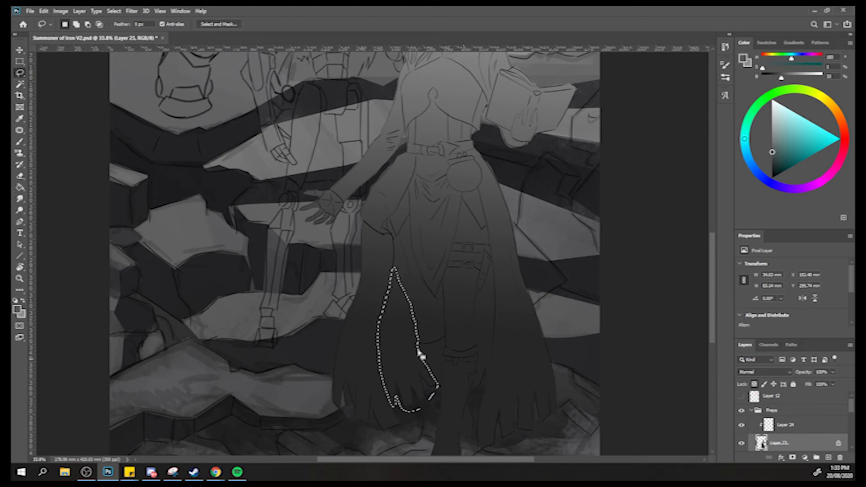
{"action": "key", "text": "b"}
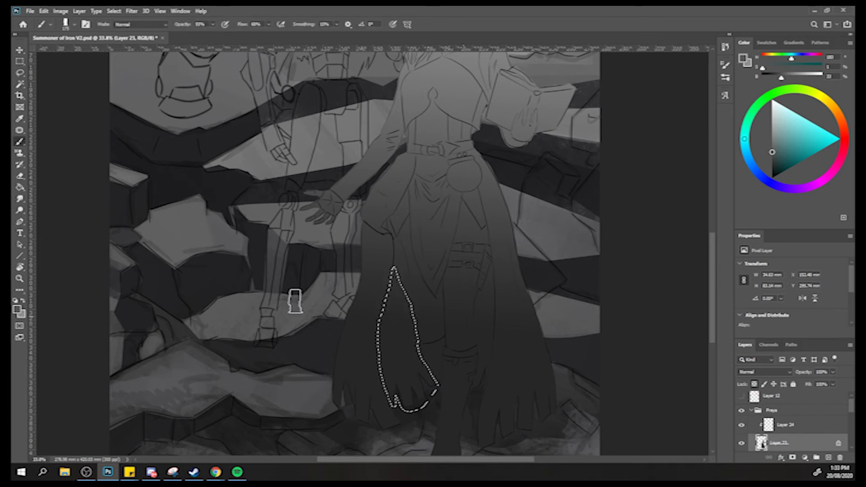
Sample darker greys from beside the figure and from the lower-left rocks for the fold.
{"action": "left_click", "coordinate": [580, 280], "text": "alt"}
{"action": "left_click", "coordinate": [584, 192], "text": "alt"}
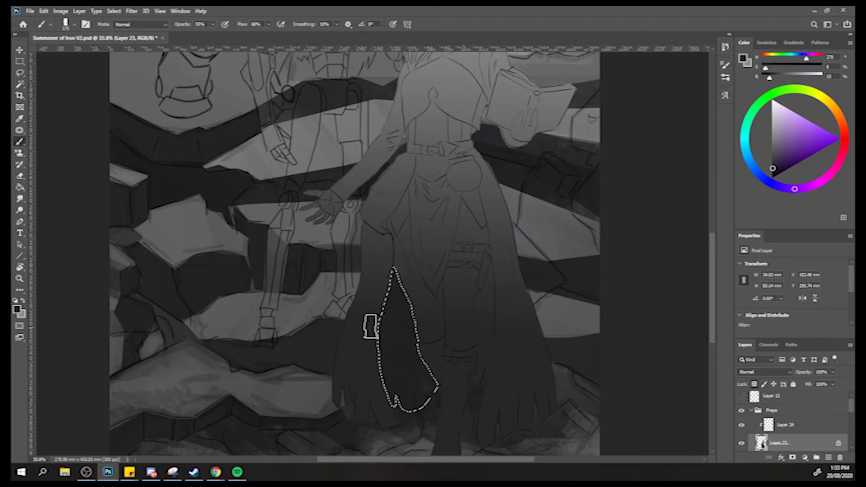
{"action": "left_click", "coordinate": [586, 193], "text": "alt"}
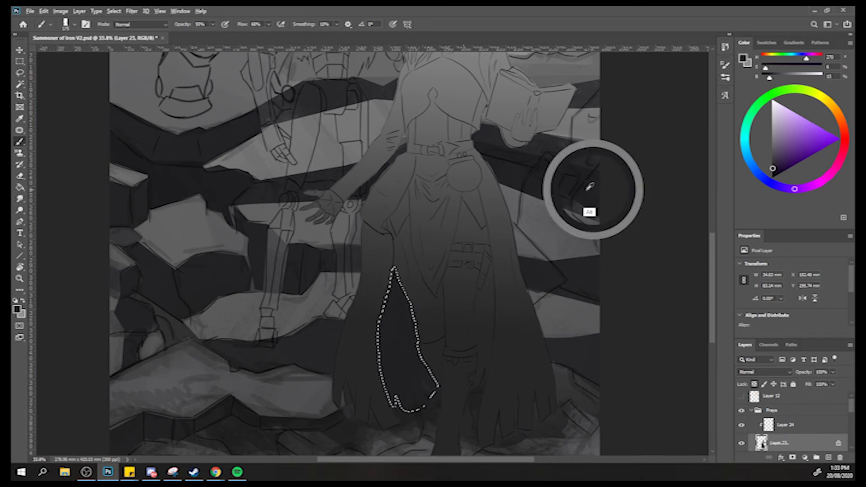
{"action": "left_click", "coordinate": [574, 175], "text": "alt"}
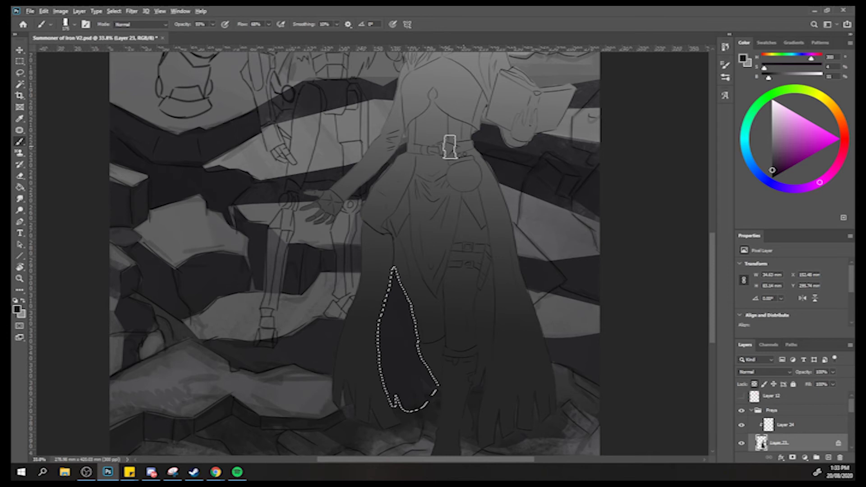
{"action": "left_click", "coordinate": [254, 367], "text": "alt"}
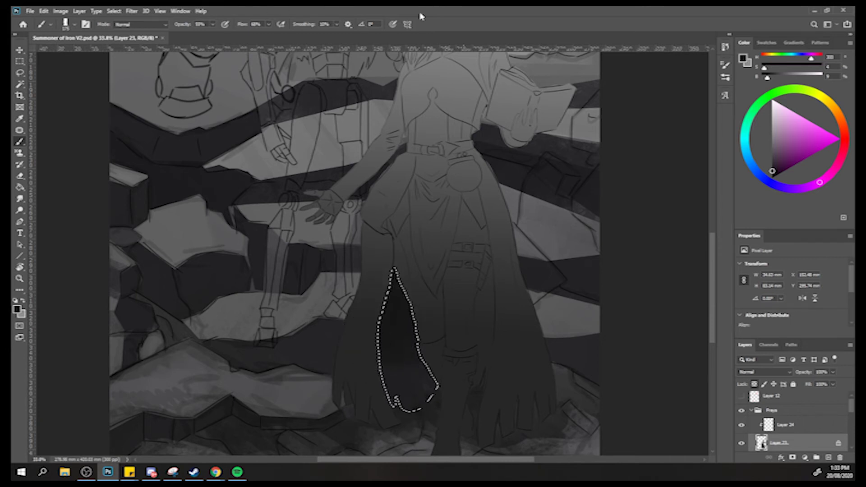
{"action": "left_click", "coordinate": [180, 10]}
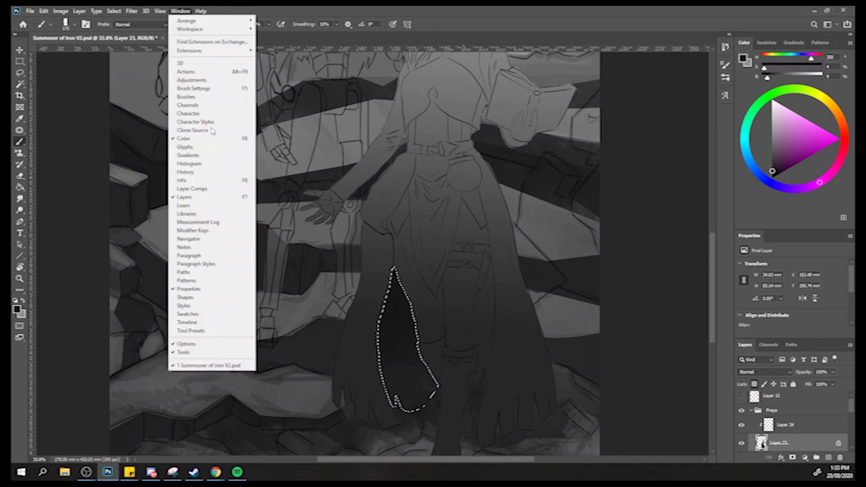
{"action": "left_click", "coordinate": [208, 239]}
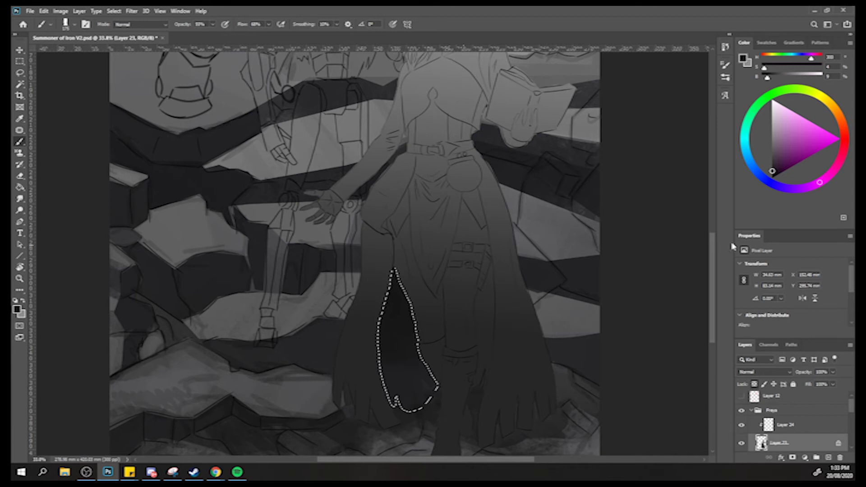
{"action": "left_click", "coordinate": [183, 11]}
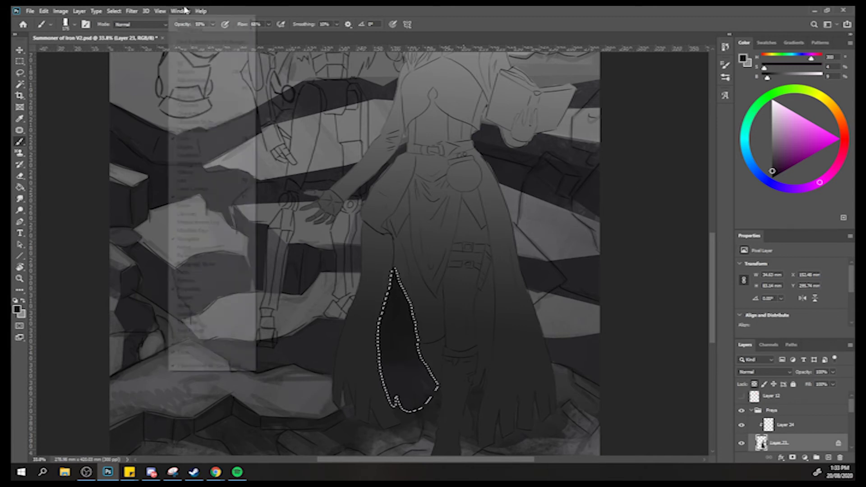
{"action": "left_click", "coordinate": [200, 239]}
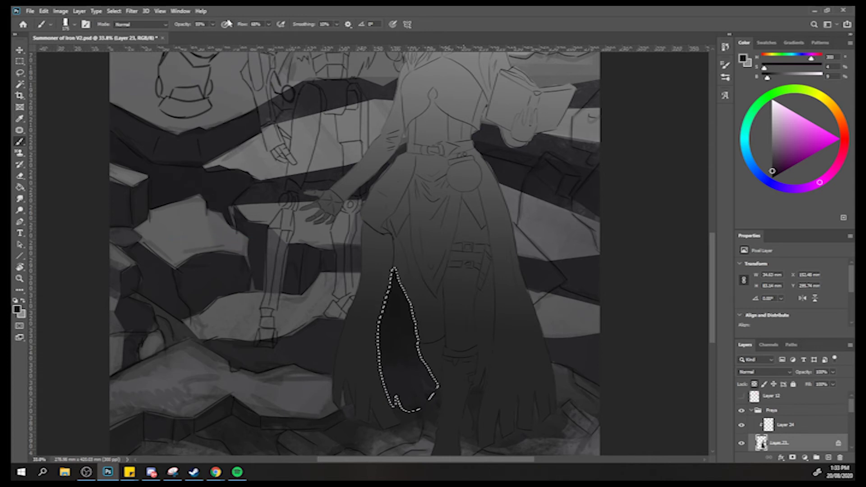
{"action": "left_click", "coordinate": [182, 11]}
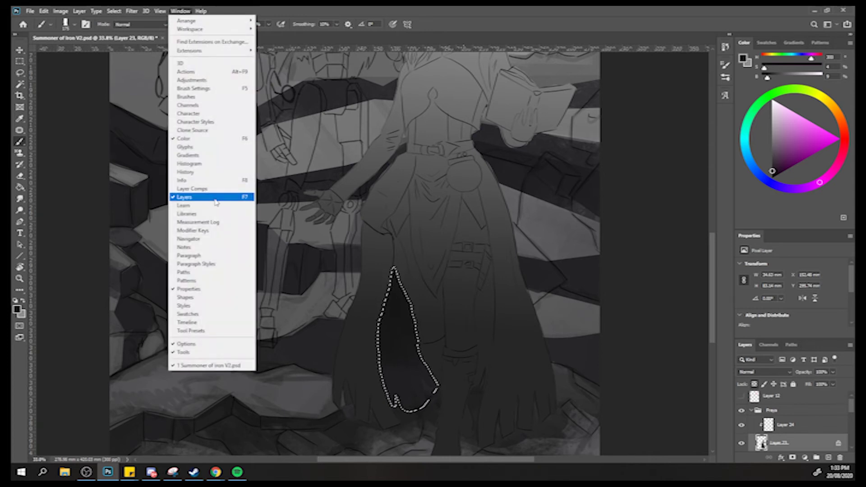
{"action": "left_click", "coordinate": [201, 239]}
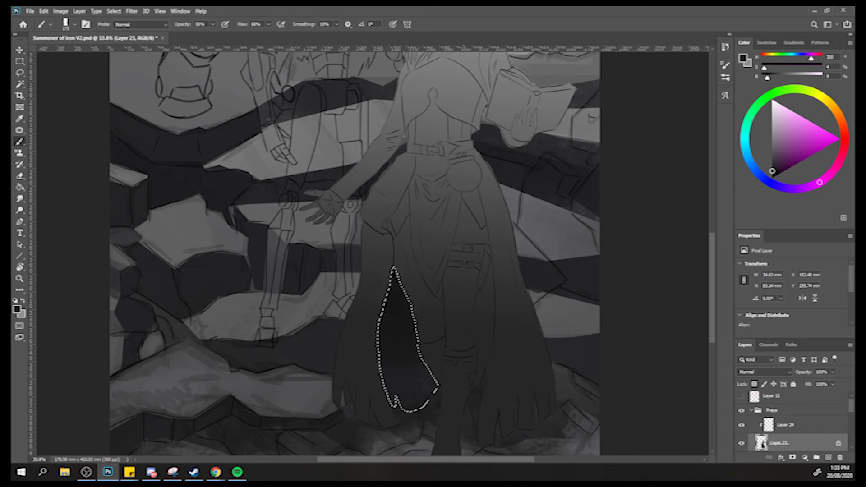
Make Layer 24 the paint layer, pick the Brush, and shrink it from 600 to 200.
{"action": "left_click", "coordinate": [23, 73]}
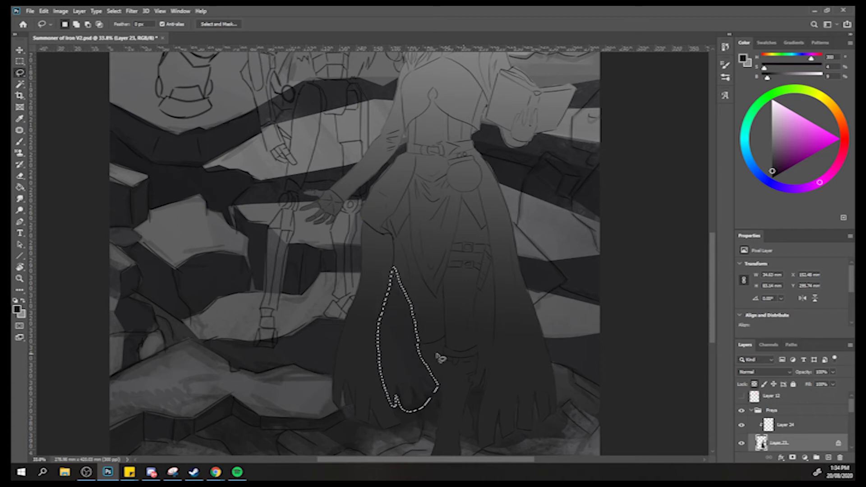
{"action": "left_click", "coordinate": [785, 426]}
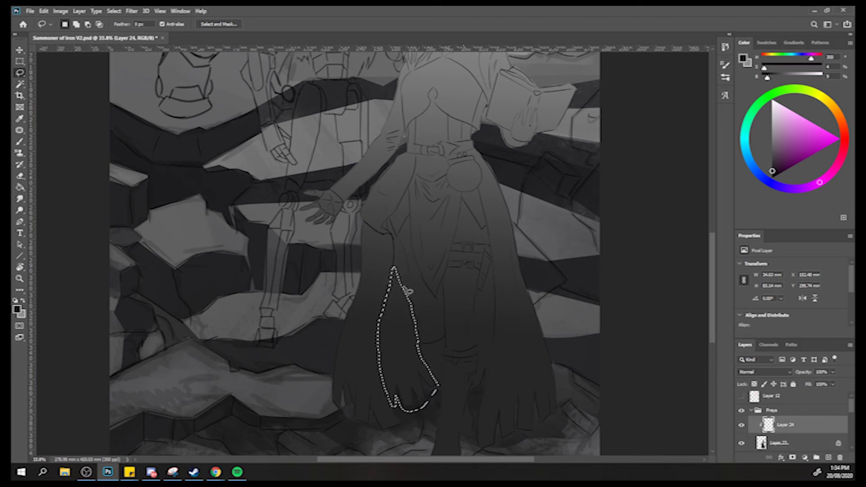
{"action": "left_click", "coordinate": [18, 144]}
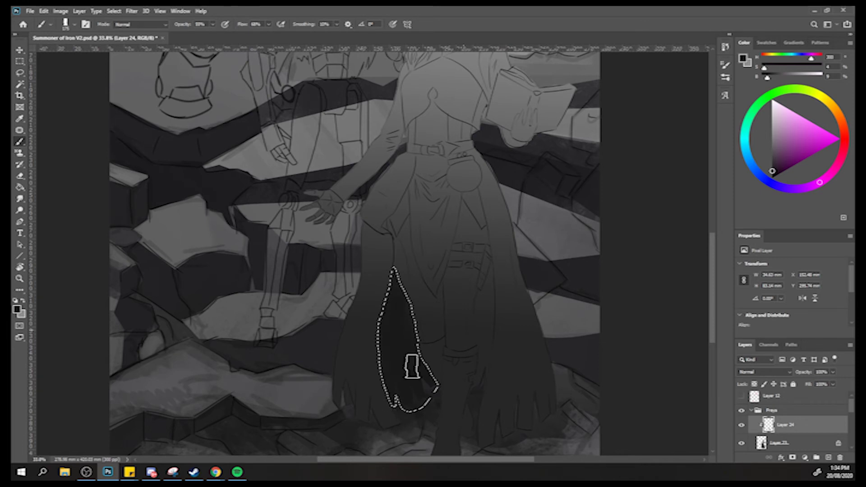
{"action": "left_click", "coordinate": [575, 176], "text": "alt"}
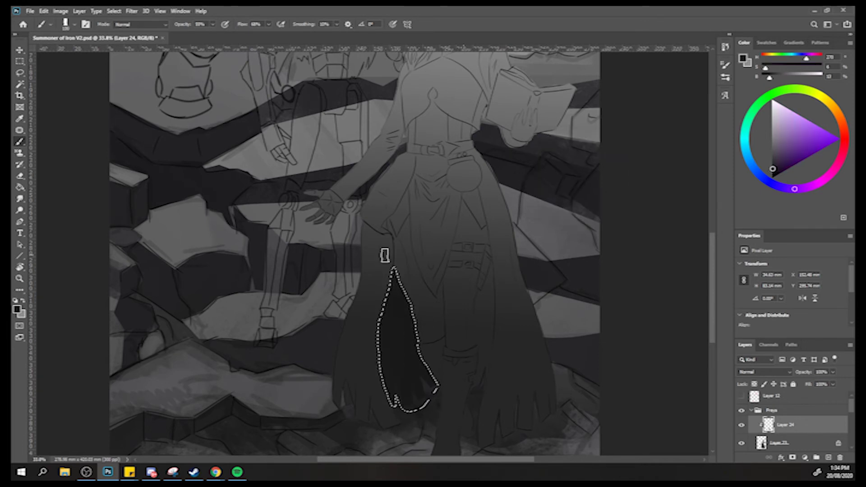
{"action": "left_click", "coordinate": [218, 187], "text": "alt"}
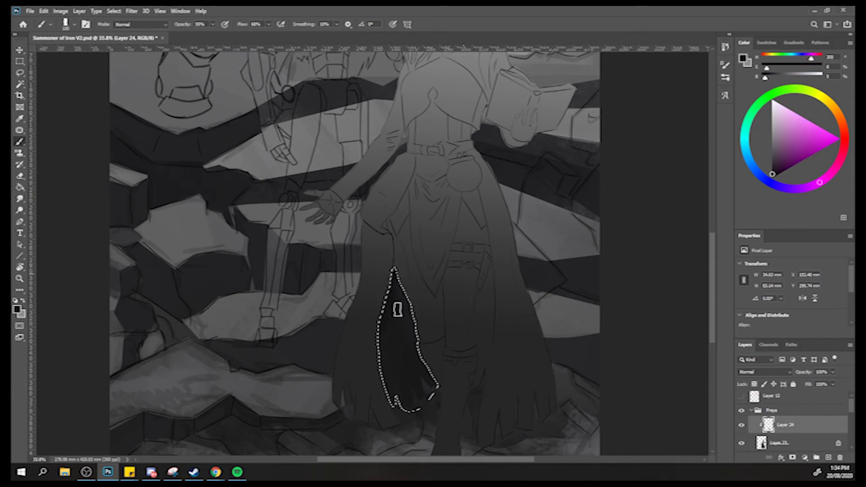
{"action": "key", "text": "bracketleft"}
{"action": "key", "text": "bracketleft"}
{"action": "key", "text": "bracketleft"}
{"action": "key", "text": "bracketleft"}
{"action": "key", "text": "bracketleft"}
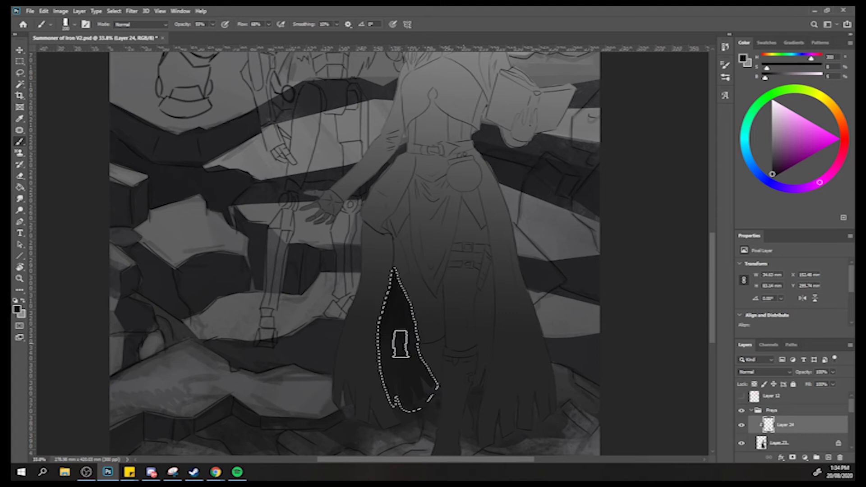
Sample a series of dark greys from the cloak and inside the selected fold to darken it.
{"action": "left_click", "coordinate": [407, 360], "text": "alt"}
{"action": "key", "text": "bracketright"}
{"action": "key", "text": "bracketright"}
{"action": "key", "text": "bracketright"}
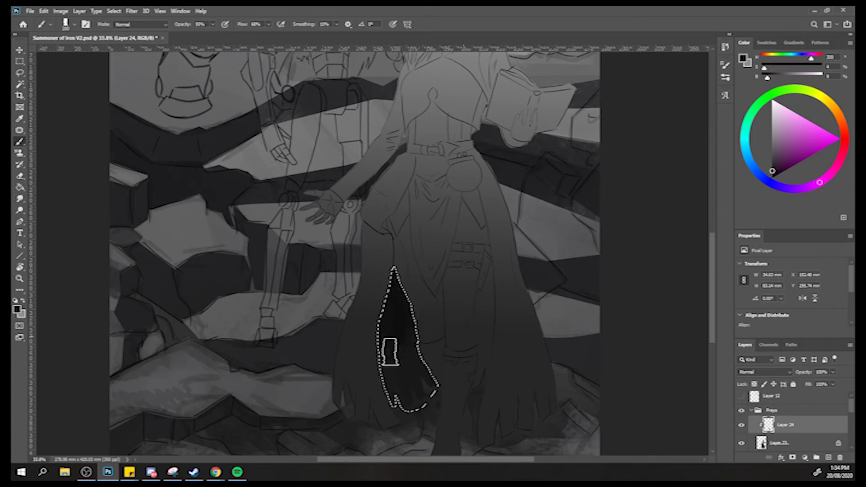
{"action": "left_click", "coordinate": [401, 305], "text": "alt"}
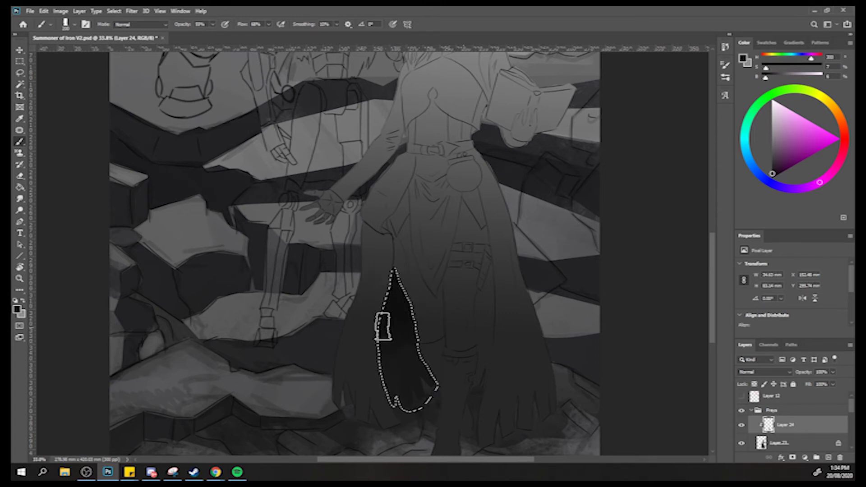
{"action": "left_click", "coordinate": [393, 362], "text": "alt"}
{"action": "left_click", "coordinate": [408, 337], "text": "alt"}
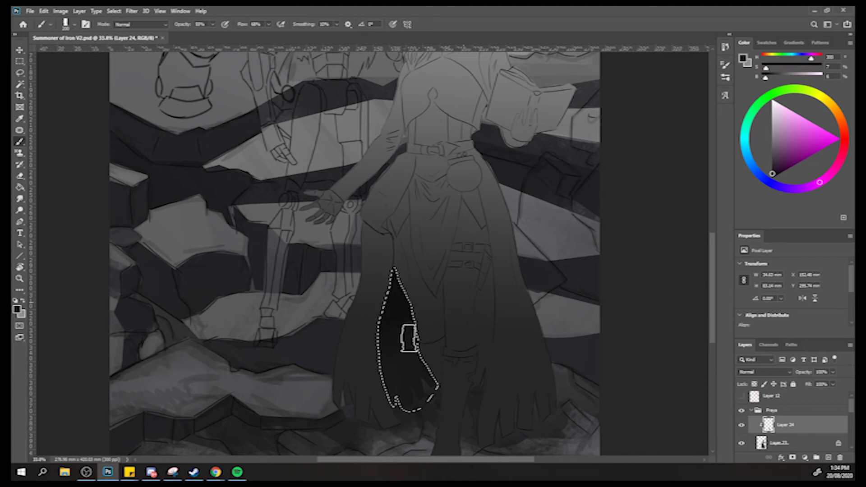
{"action": "left_click", "coordinate": [394, 346], "text": "alt"}
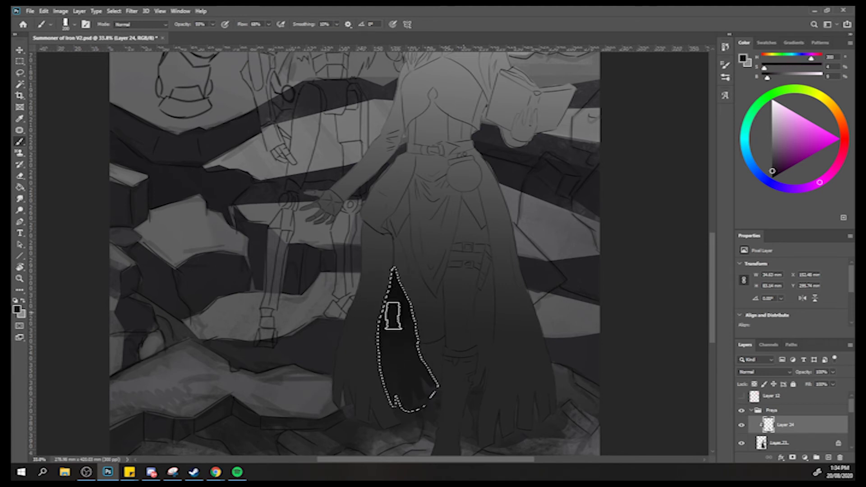
{"action": "left_click", "coordinate": [383, 385], "text": "alt"}
{"action": "left_click", "coordinate": [394, 344], "text": "alt"}
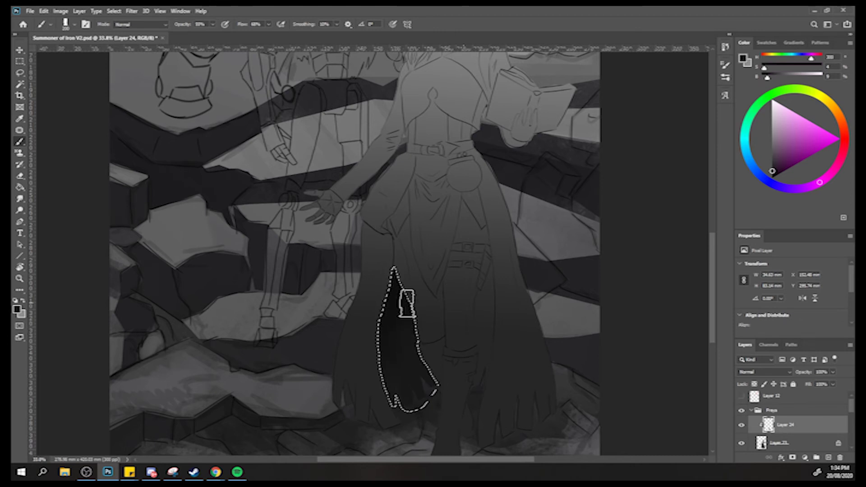
{"action": "left_click", "coordinate": [409, 382], "text": "alt"}
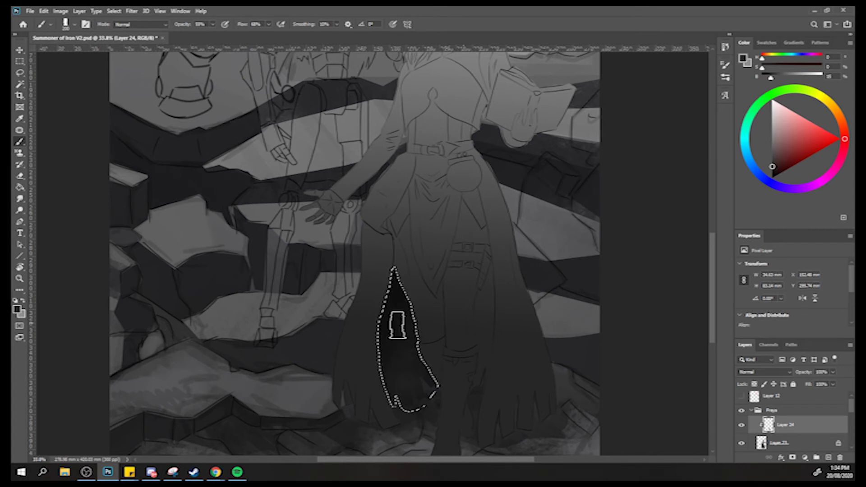
{"action": "left_click", "coordinate": [403, 341], "text": "alt"}
Zoom out to see the whole painting, then zoom back in on the witch and robot.
{"action": "left_click_drag", "start_coordinate": [404, 323], "coordinate": [351, 275]}
{"action": "key", "text": "z"}
{"action": "left_click", "coordinate": [367, 326], "text": "alt"}
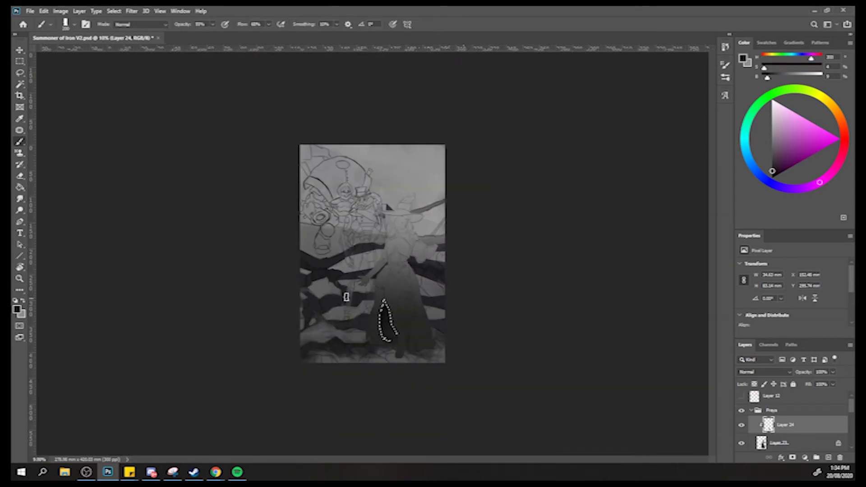
{"action": "key", "text": "z"}
{"action": "left_click", "coordinate": [350, 315]}
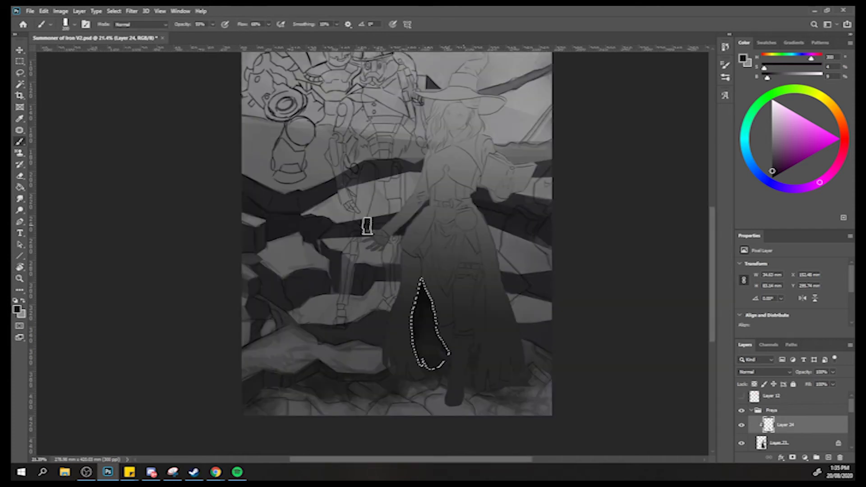
{"action": "left_click", "coordinate": [20, 74]}
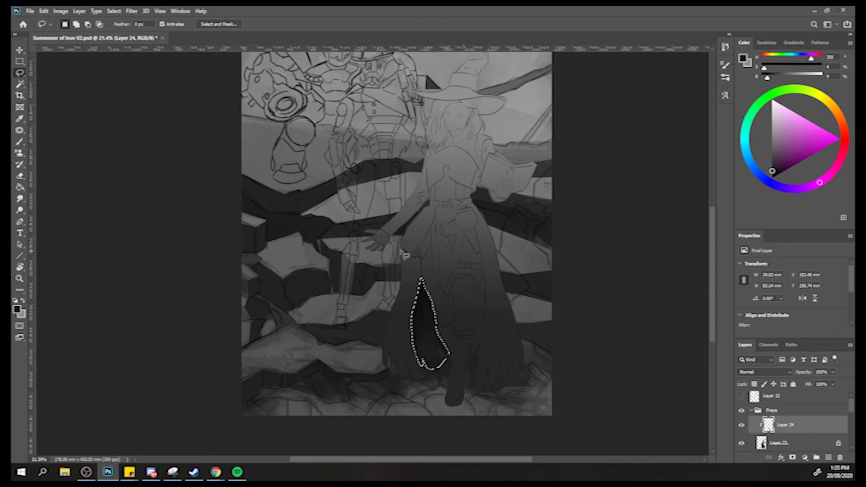
Lasso around the cloak's hanging left fold and set the Brush size from 700 to 500.
{"action": "left_click_drag", "start_coordinate": [401, 249], "coordinate": [413, 259]}
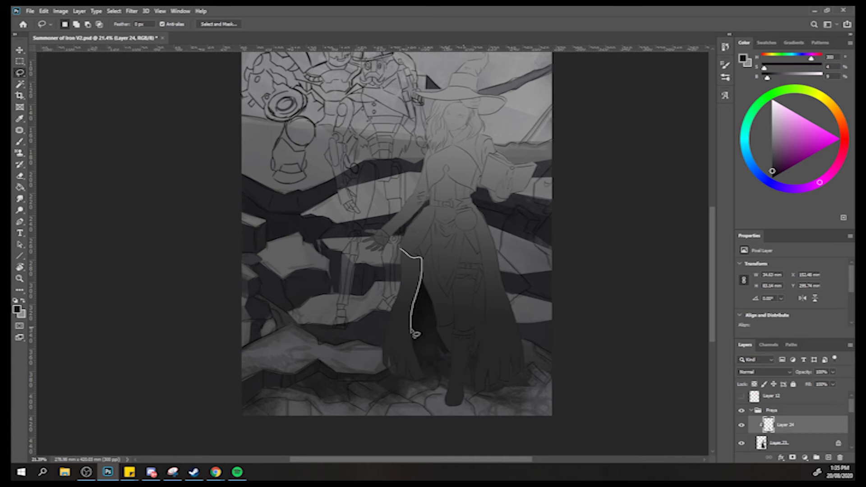
{"action": "mouse_move", "coordinate": [425, 375]}
{"action": "left_mouse_down"}
{"action": "mouse_move", "coordinate": [377, 386]}
{"action": "mouse_move", "coordinate": [360, 350]}
{"action": "mouse_move", "coordinate": [368, 331]}
{"action": "left_mouse_up"}
{"action": "left_click_drag", "start_coordinate": [389, 273], "coordinate": [397, 247]}
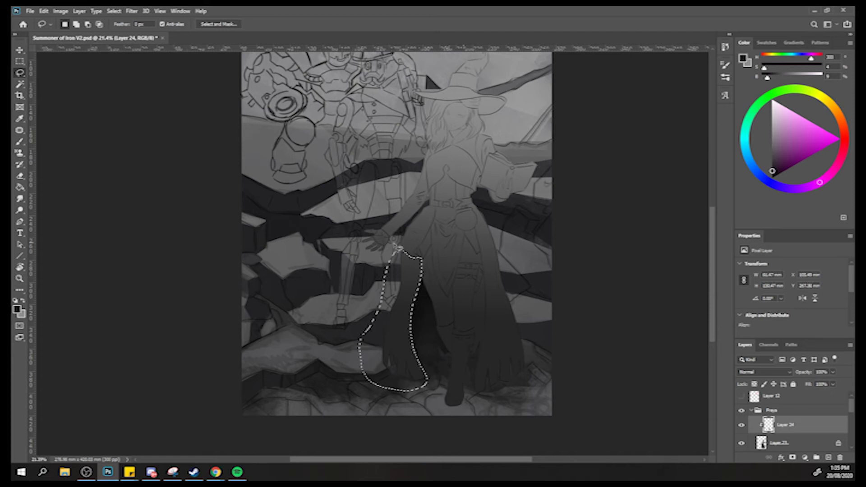
{"action": "key", "text": "b"}
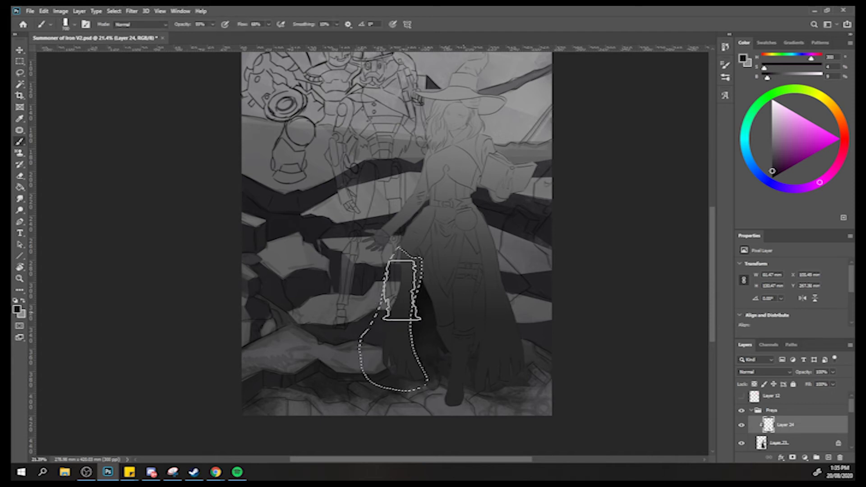
{"action": "key", "text": "bracketleft"}
{"action": "key", "text": "bracketleft"}
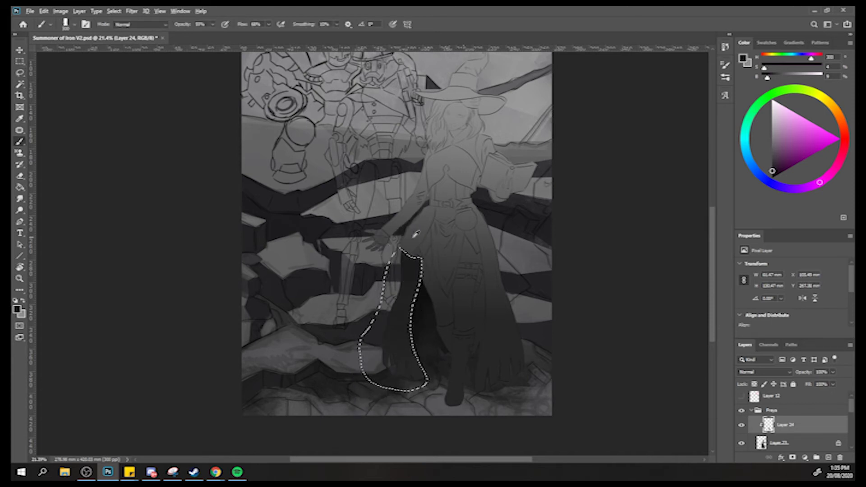
Sample dark greys and purples from the cloak, then shade along the edge of the selected fold.
{"action": "left_click", "coordinate": [395, 341], "text": "alt"}
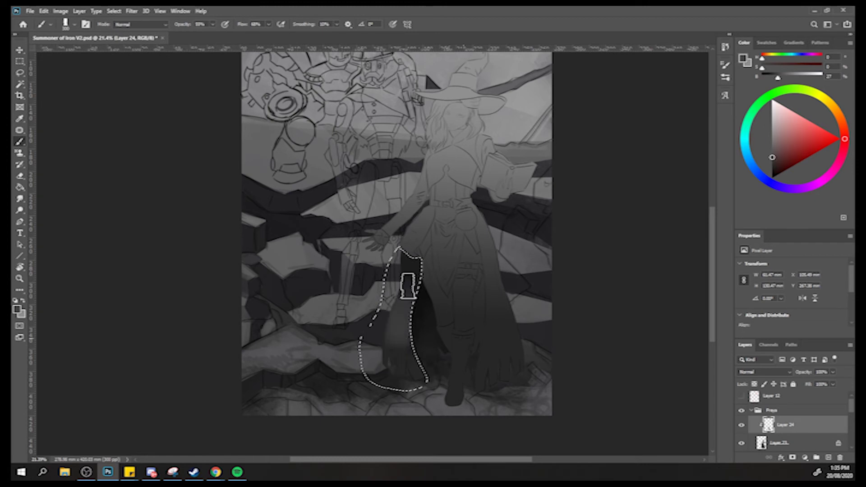
{"action": "left_click", "coordinate": [409, 265], "text": "alt"}
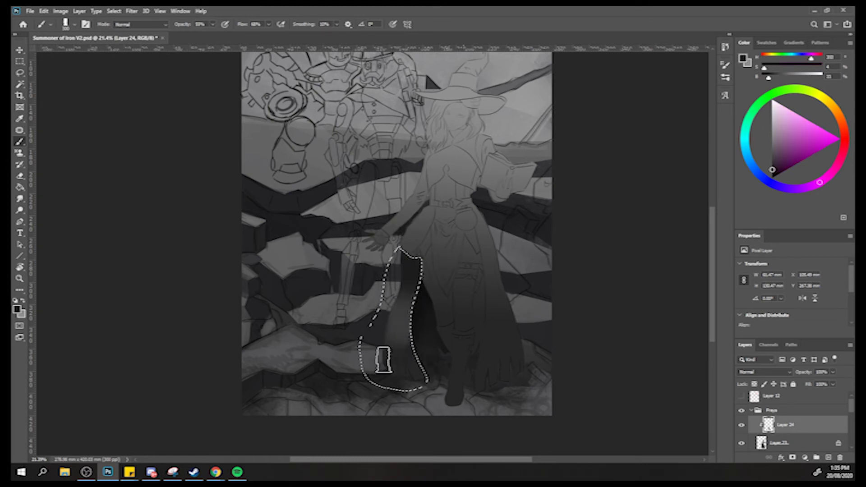
{"action": "left_click", "coordinate": [420, 336], "text": "alt"}
{"action": "left_click", "coordinate": [432, 351], "text": "alt"}
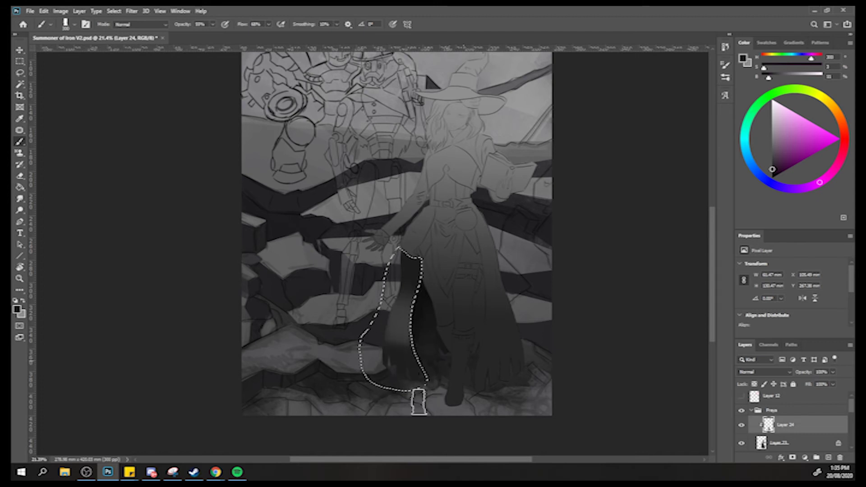
{"action": "left_click", "coordinate": [401, 338], "text": "alt"}
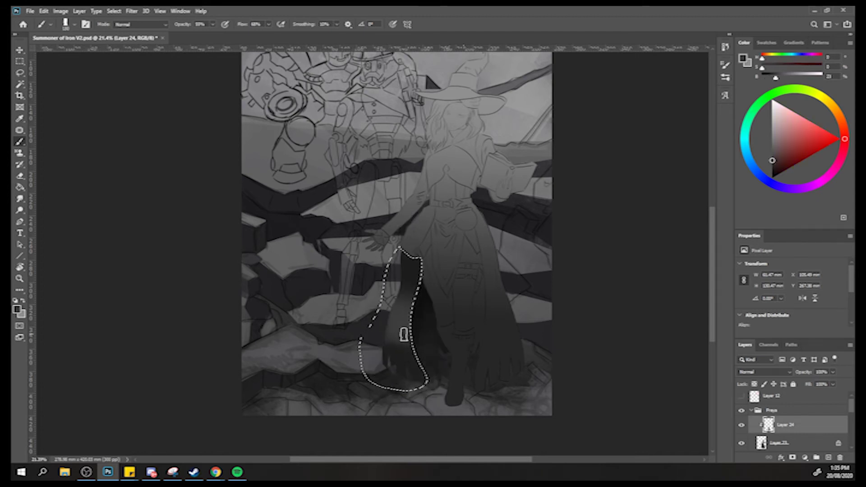
{"action": "left_click", "coordinate": [409, 368], "text": "alt"}
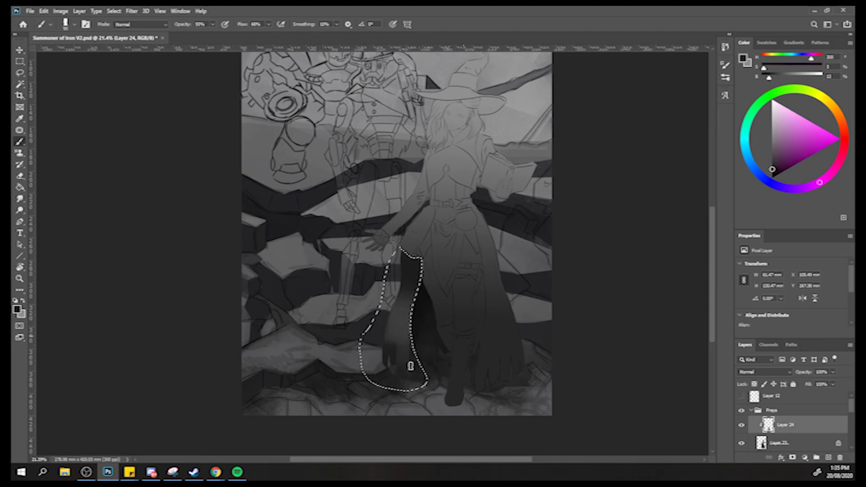
{"action": "left_click", "coordinate": [406, 368], "text": "alt"}
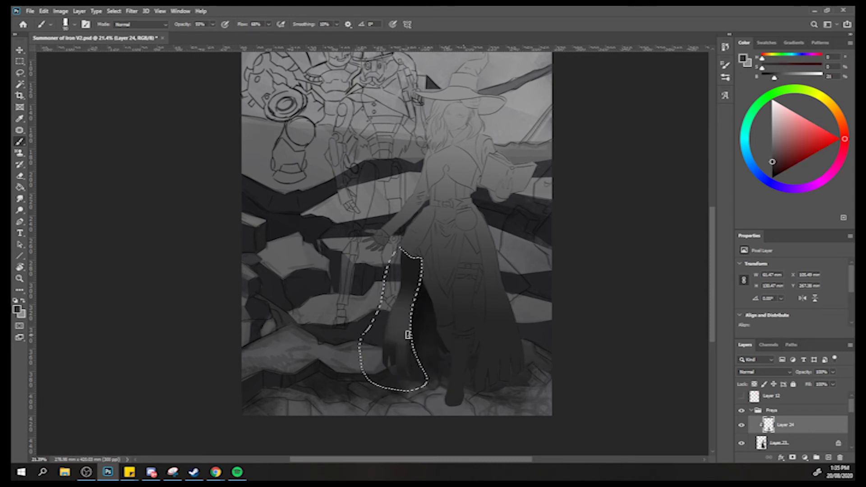
{"action": "left_click", "coordinate": [407, 357], "text": "alt"}
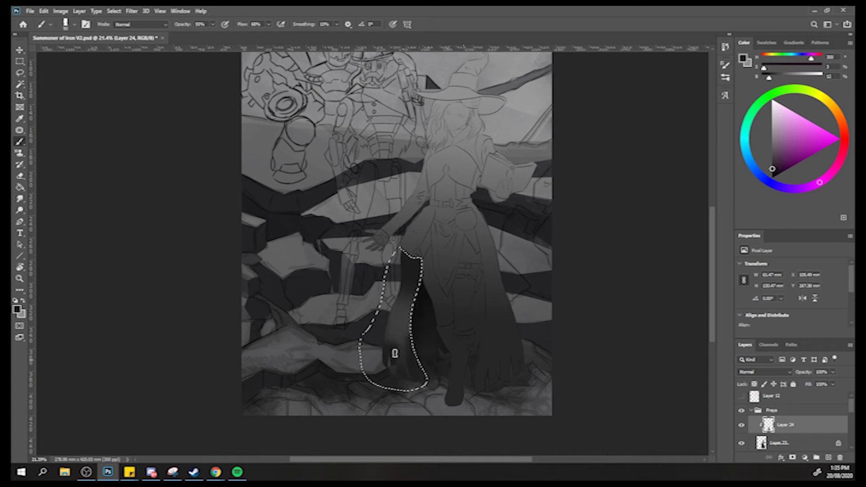
{"action": "left_click", "coordinate": [389, 320], "text": "alt"}
{"action": "left_click", "coordinate": [403, 276], "text": "alt"}
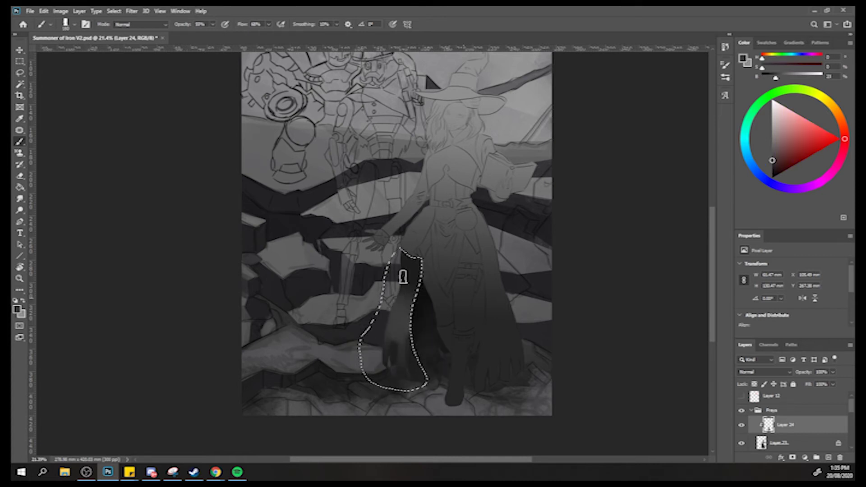
{"action": "left_click", "coordinate": [413, 276], "text": "alt"}
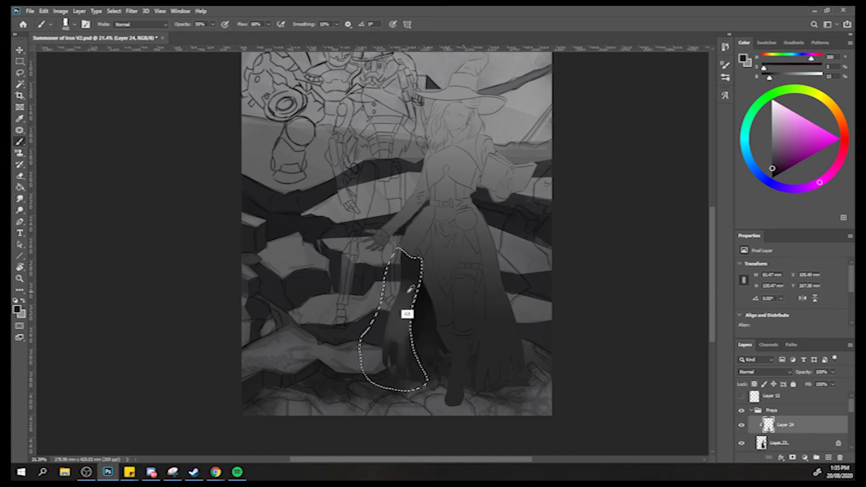
{"action": "left_click", "coordinate": [414, 273], "text": "alt"}
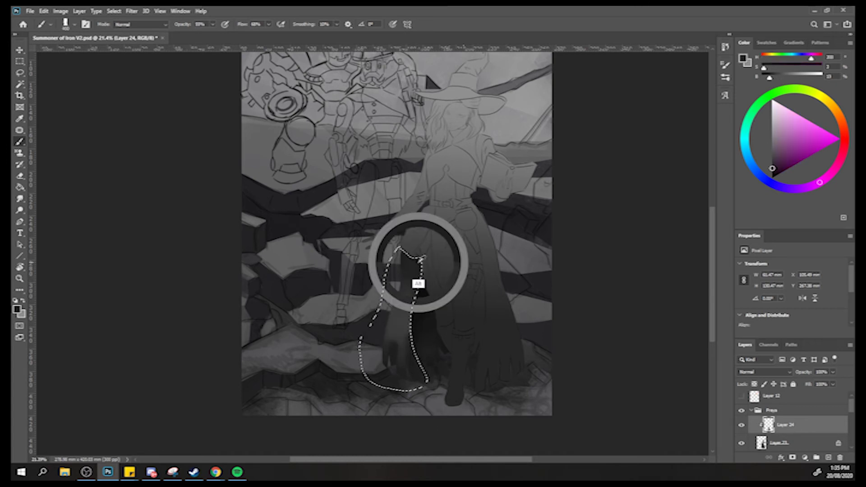
{"action": "left_click", "coordinate": [420, 266], "text": "alt"}
{"action": "left_click", "coordinate": [415, 276], "text": "alt"}
{"action": "left_click_drag", "start_coordinate": [406, 283], "coordinate": [399, 270]}
Alternate lighter cyan-tinted and darker magenta-tinted greys to vary the fold's shading.
{"action": "left_click", "coordinate": [399, 260], "text": "alt"}
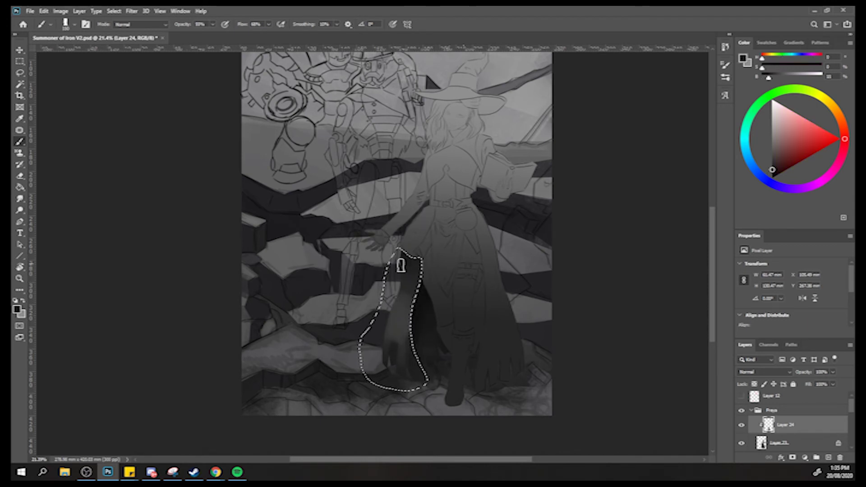
{"action": "left_click", "coordinate": [411, 263], "text": "alt"}
{"action": "left_click", "coordinate": [390, 320], "text": "alt"}
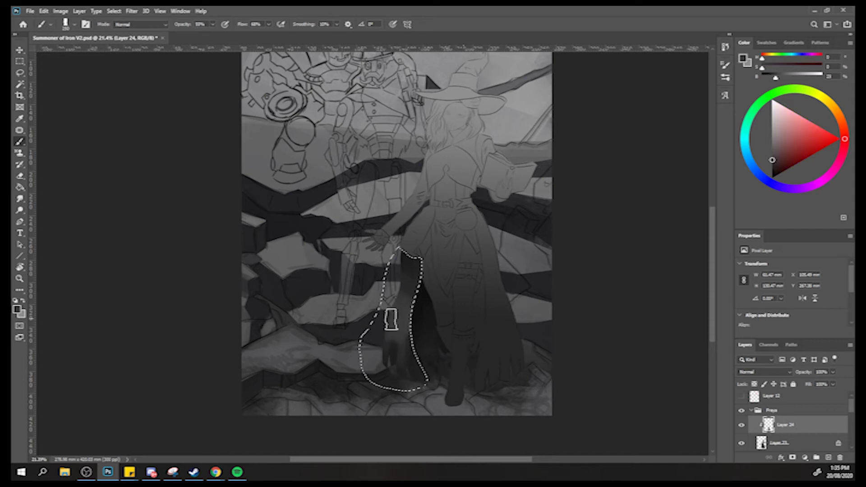
{"action": "left_click", "coordinate": [415, 278], "text": "alt"}
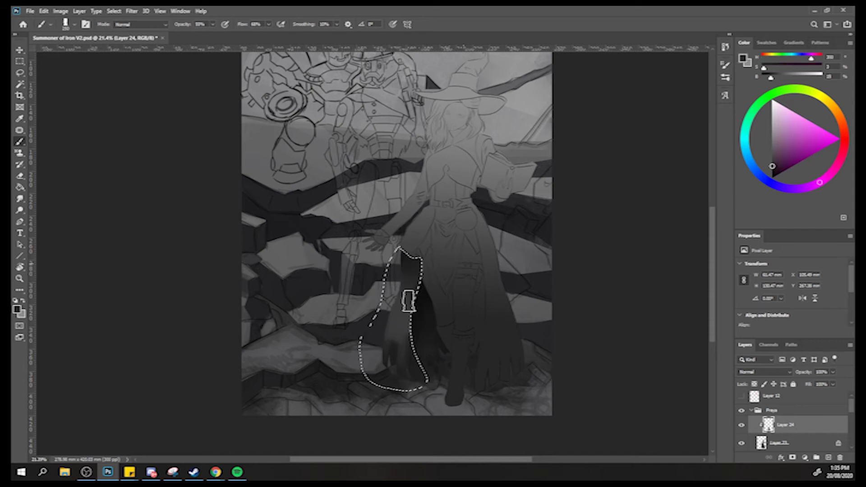
{"action": "left_click", "coordinate": [457, 172], "text": "alt"}
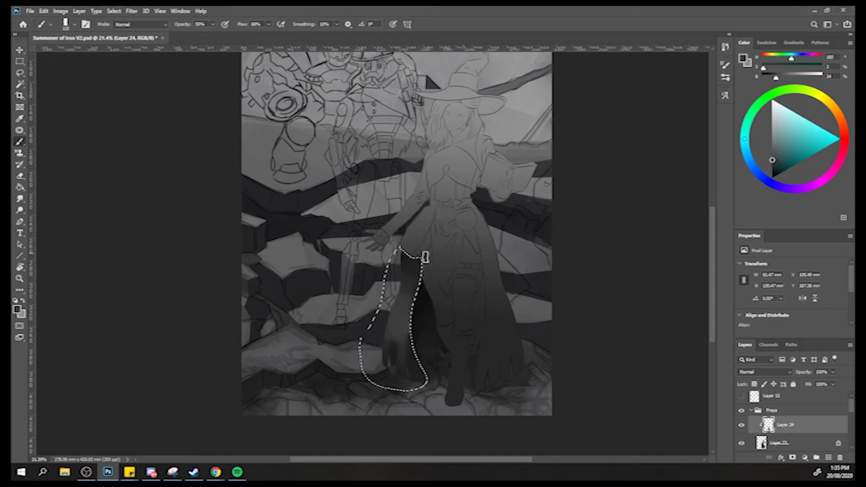
{"action": "left_click", "coordinate": [449, 178], "text": "alt"}
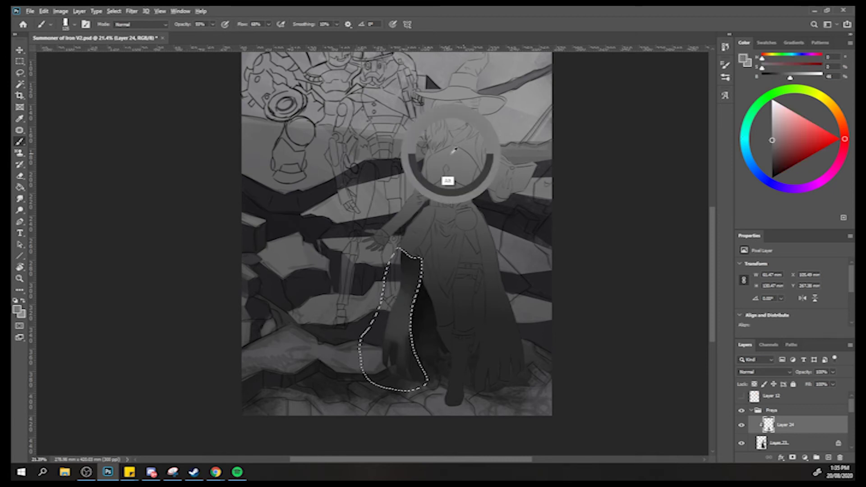
{"action": "left_click", "coordinate": [397, 320], "text": "alt"}
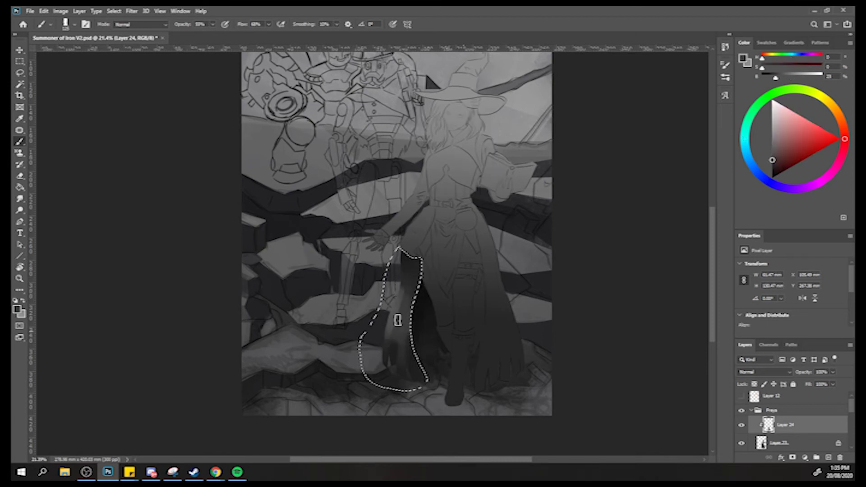
{"action": "left_click", "coordinate": [400, 298], "text": "alt"}
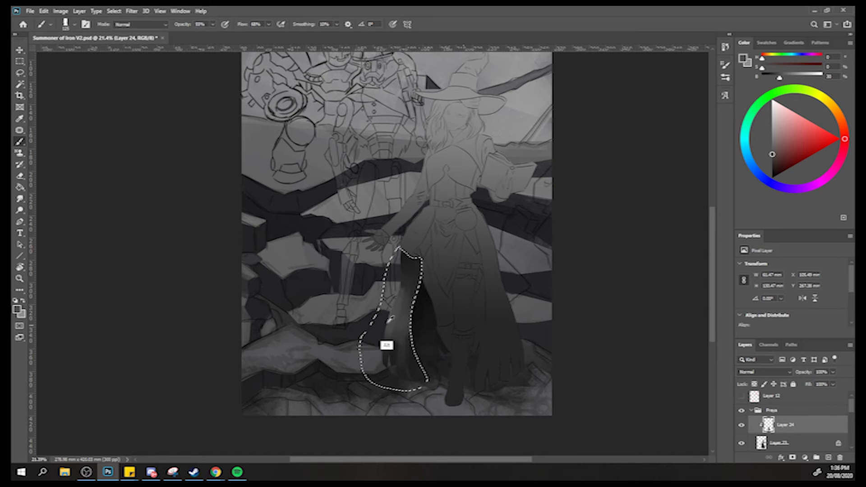
{"action": "left_click", "coordinate": [400, 313], "text": "alt"}
{"action": "left_click", "coordinate": [403, 295], "text": "alt"}
{"action": "left_click", "coordinate": [406, 281], "text": "alt"}
{"action": "left_click", "coordinate": [406, 306], "text": "alt"}
{"action": "left_click", "coordinate": [399, 297], "text": "alt"}
{"action": "left_click", "coordinate": [406, 292], "text": "alt"}
Work more neutral, blue-tinted and magenta greys into the fold, then zoom out to the whole painting.
{"action": "left_click", "coordinate": [417, 288], "text": "alt"}
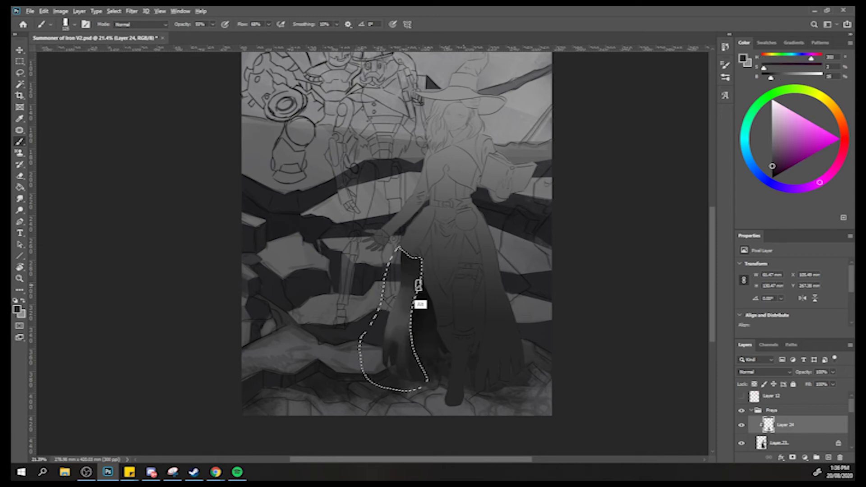
{"action": "left_click", "coordinate": [413, 279], "text": "alt"}
{"action": "left_click", "coordinate": [391, 326], "text": "alt"}
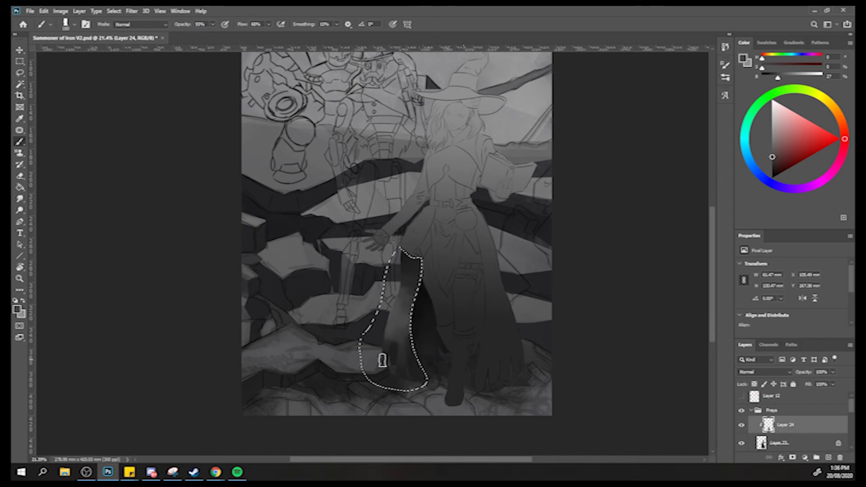
{"action": "left_click", "coordinate": [387, 349], "text": "alt"}
{"action": "left_click", "coordinate": [391, 326], "text": "alt"}
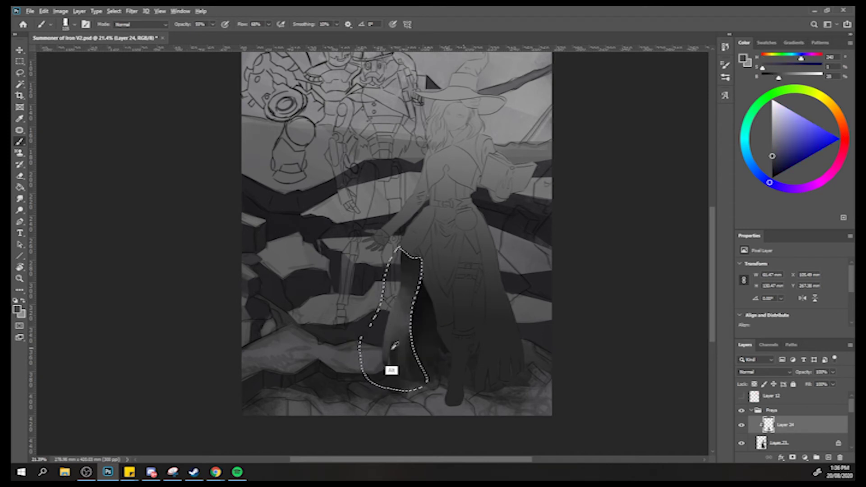
{"action": "left_click", "coordinate": [392, 347], "text": "alt"}
{"action": "left_click", "coordinate": [397, 330], "text": "alt"}
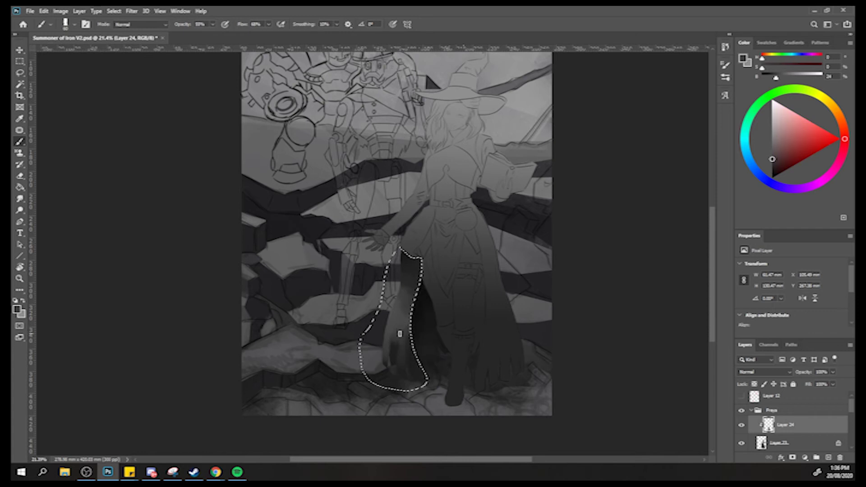
{"action": "left_click", "coordinate": [394, 338], "text": "alt"}
{"action": "left_click", "coordinate": [399, 327], "text": "alt"}
{"action": "left_click", "coordinate": [388, 342], "text": "alt"}
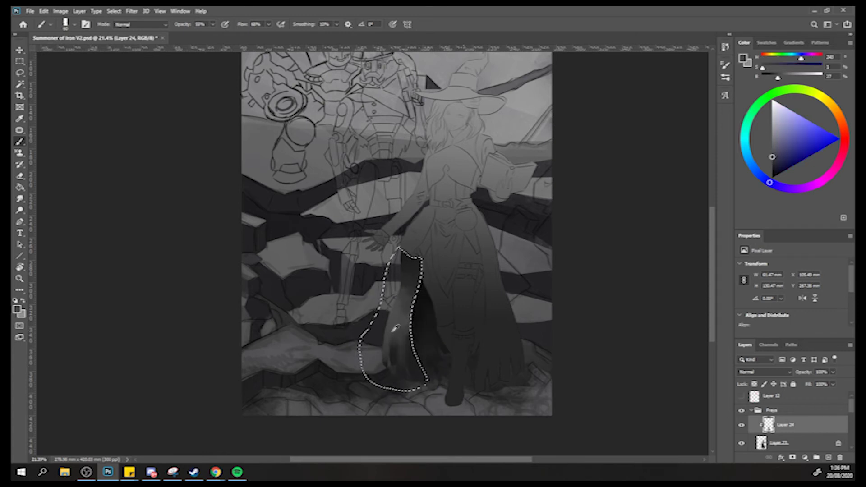
{"action": "left_click", "coordinate": [385, 349], "text": "alt"}
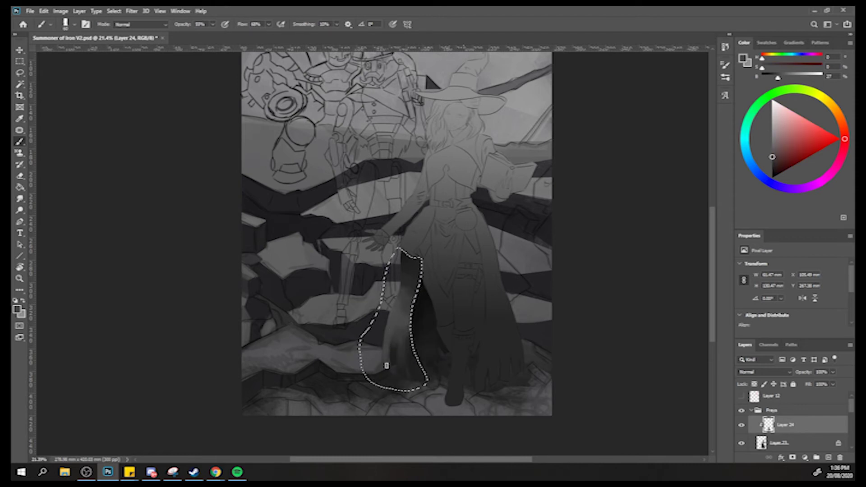
{"action": "left_click", "coordinate": [375, 356], "text": "alt"}
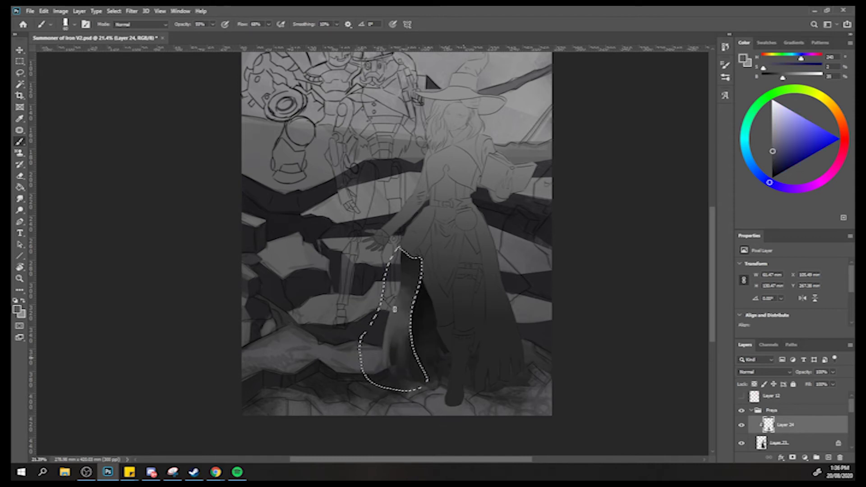
{"action": "left_click_drag", "start_coordinate": [383, 296], "coordinate": [338, 261]}
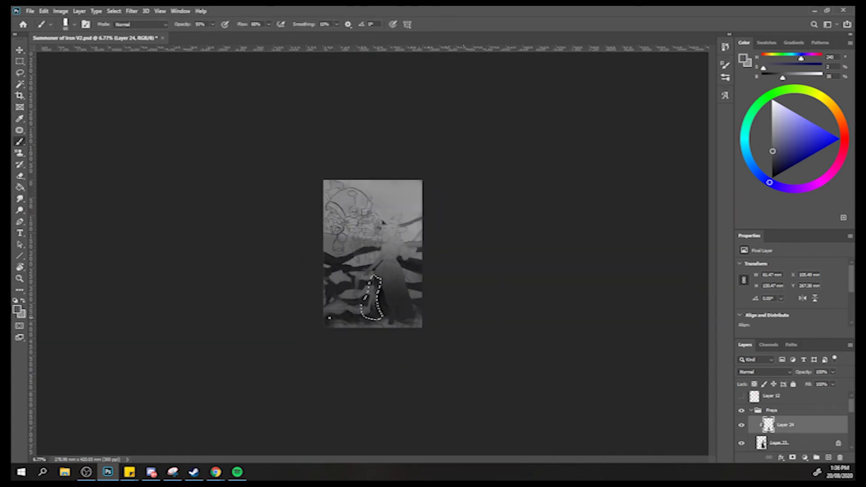
Flip the canvas horizontally and zoom onto the cloak to sample a dark grey.
{"action": "key", "text": "ctrl+shift+h"}
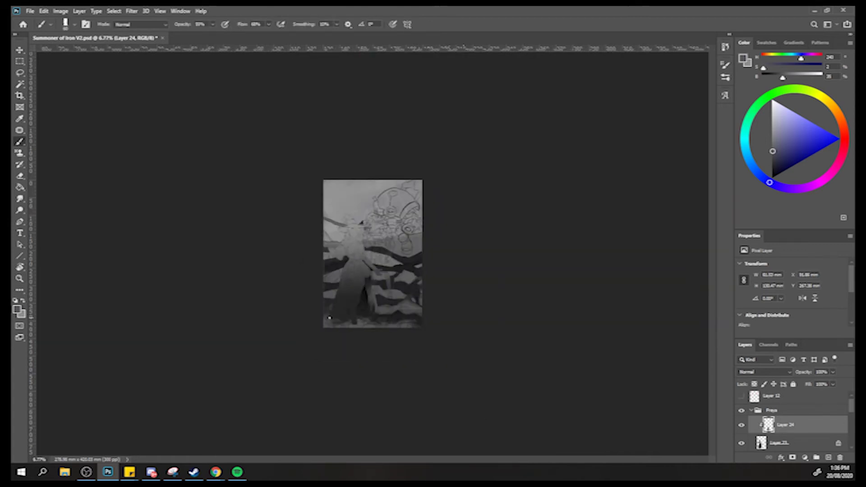
{"action": "left_click_drag", "start_coordinate": [354, 294], "coordinate": [412, 212]}
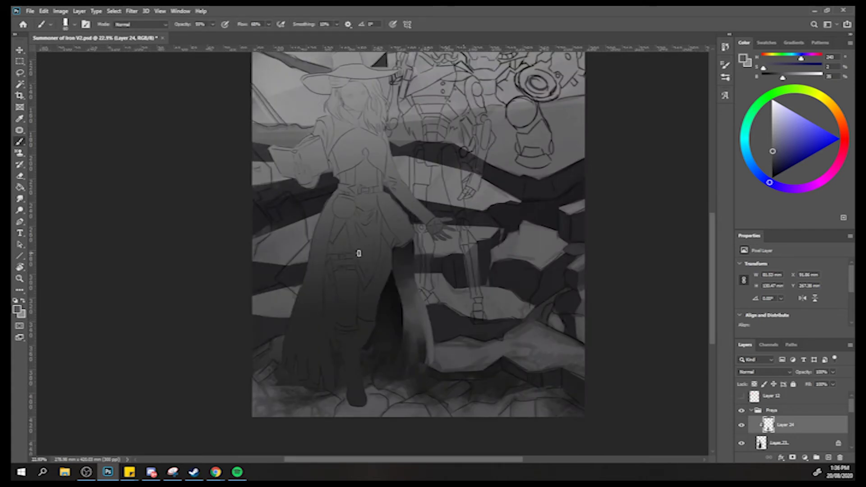
{"action": "left_click_drag", "start_coordinate": [359, 254], "coordinate": [408, 240]}
{"action": "left_click", "coordinate": [404, 247], "text": "alt"}
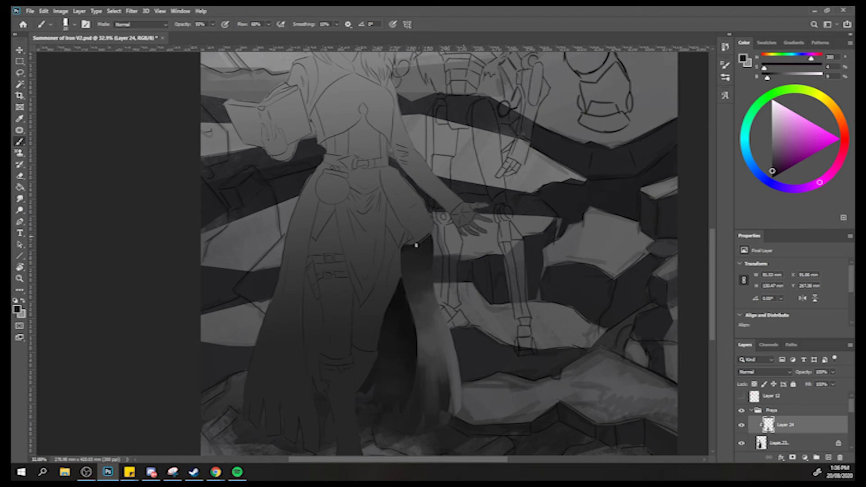
{"action": "left_click", "coordinate": [405, 247], "text": "alt"}
Reframe the view on the lower robe and begin lassoing a narrow strip down its front.
{"action": "key", "text": "z"}
{"action": "left_click_drag", "start_coordinate": [409, 232], "coordinate": [387, 202]}
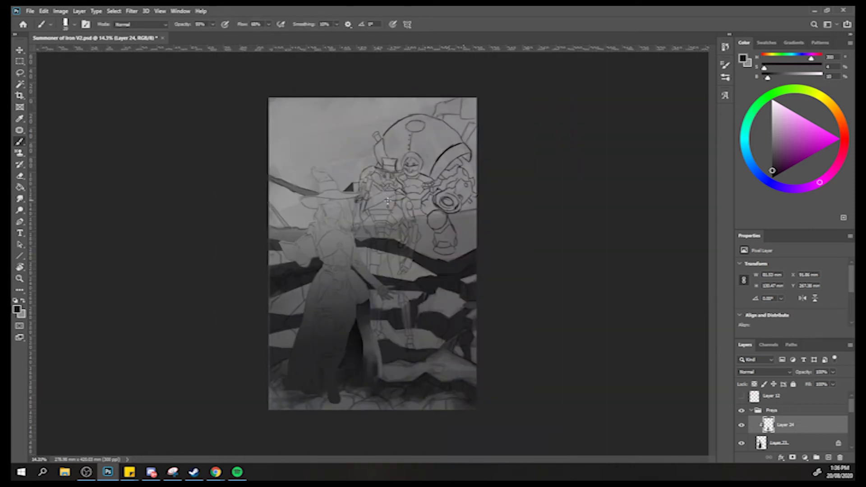
{"action": "key", "text": "z"}
{"action": "left_click_drag", "start_coordinate": [340, 304], "coordinate": [379, 258]}
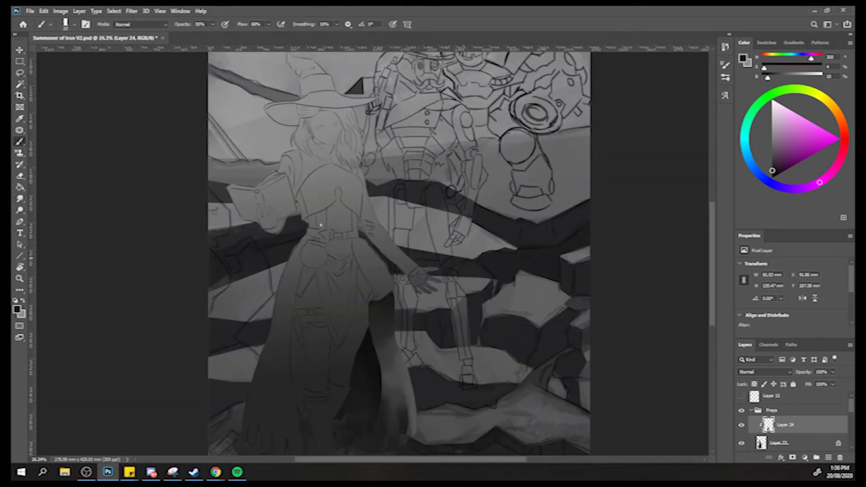
{"action": "left_click_drag", "start_coordinate": [258, 311], "coordinate": [331, 228]}
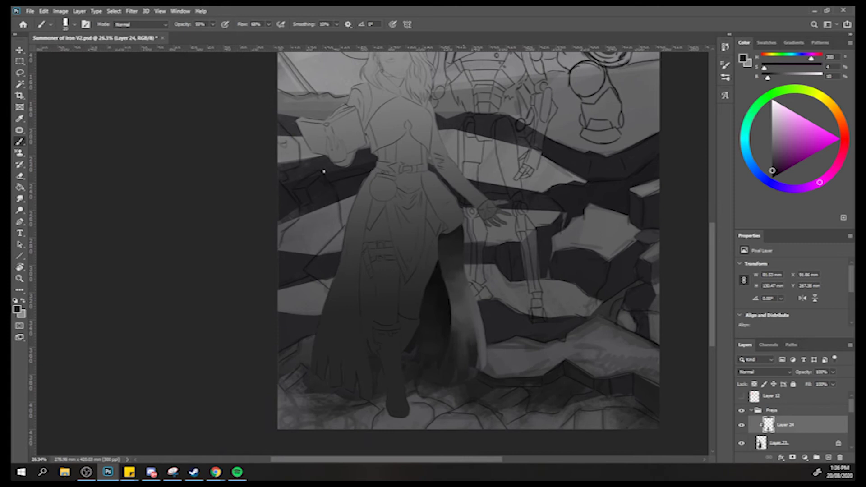
{"action": "left_click", "coordinate": [19, 72]}
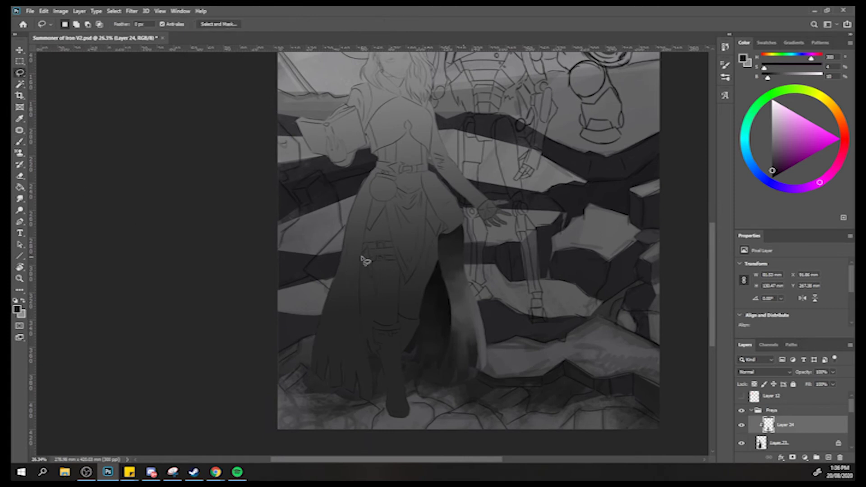
{"action": "mouse_move", "coordinate": [361, 255]}
{"action": "left_mouse_down"}
{"action": "mouse_move", "coordinate": [377, 296]}
{"action": "mouse_move", "coordinate": [373, 365]}
{"action": "mouse_move", "coordinate": [361, 254]}
{"action": "left_mouse_up"}
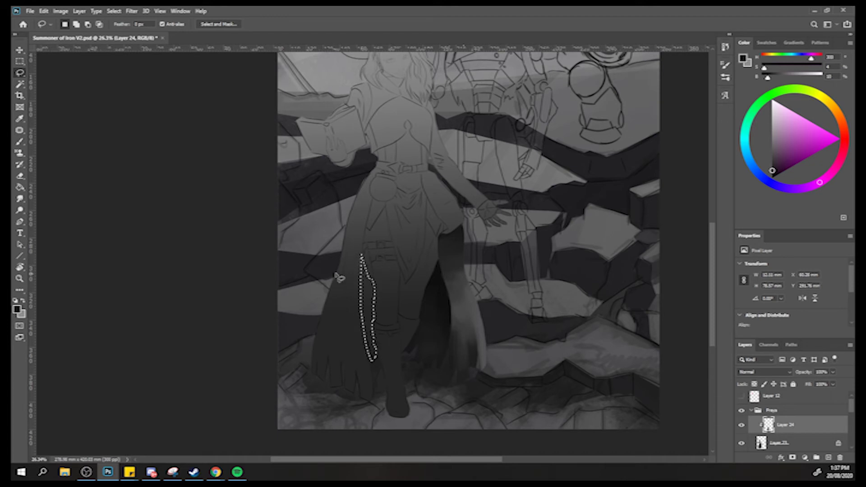
Paint the selected robe strip near-black, then repaint it a lighter mid grey.
{"action": "key", "text": "b"}
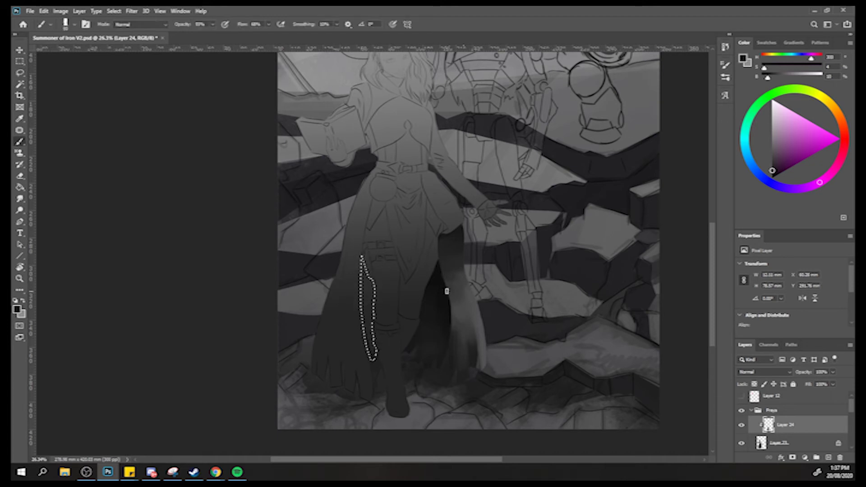
{"action": "left_click", "coordinate": [437, 280], "text": "alt"}
{"action": "mouse_move", "coordinate": [362, 337]}
{"action": "left_mouse_down"}
{"action": "mouse_move", "coordinate": [372, 277]}
{"action": "mouse_move", "coordinate": [356, 371]}
{"action": "mouse_move", "coordinate": [356, 253]}
{"action": "mouse_move", "coordinate": [370, 303]}
{"action": "mouse_move", "coordinate": [360, 396]}
{"action": "left_mouse_up"}
{"action": "key", "text": "alt"}
{"action": "left_click", "coordinate": [430, 344], "text": "alt"}
{"action": "mouse_move", "coordinate": [368, 331]}
{"action": "left_mouse_down"}
{"action": "mouse_move", "coordinate": [367, 347]}
{"action": "mouse_move", "coordinate": [377, 351]}
{"action": "mouse_move", "coordinate": [369, 360]}
{"action": "mouse_move", "coordinate": [369, 285]}
{"action": "left_mouse_up"}
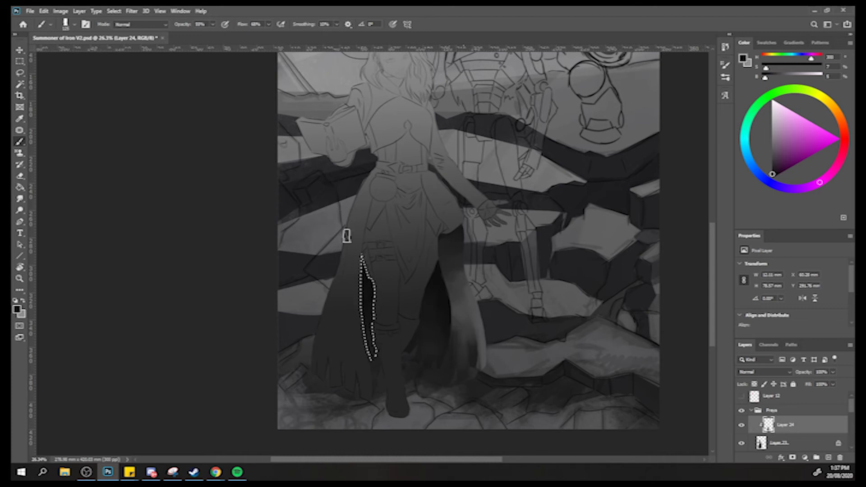
Zoom out and flip the canvas back to its original, unmirrored orientation.
{"action": "key", "text": "z"}
{"action": "left_click_drag", "start_coordinate": [346, 234], "coordinate": [321, 241]}
{"action": "key", "text": "b"}
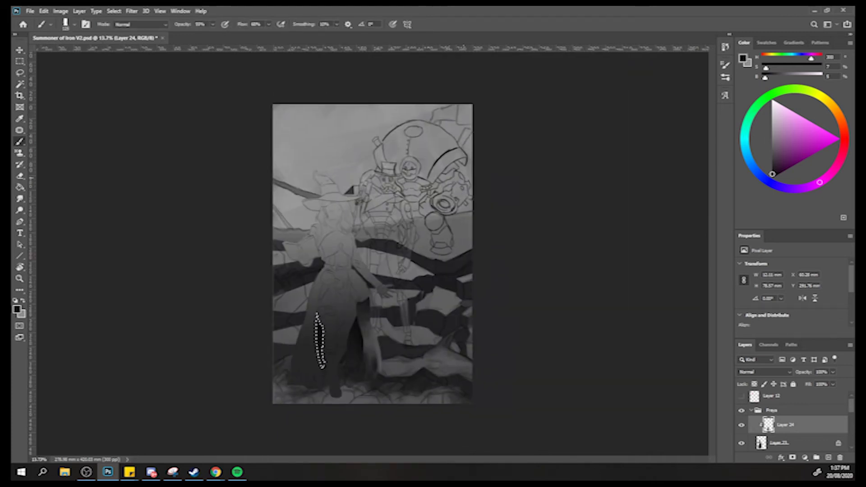
{"action": "key", "text": "ctrl+shift+h"}
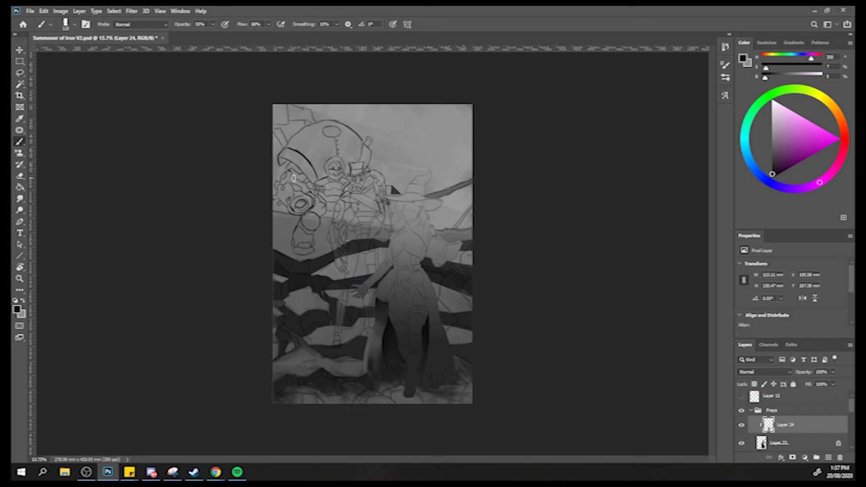
{"action": "key", "text": "l"}
{"action": "scroll", "coordinate": [428, 280], "scroll_direction": "up", "scroll_amount": 3}
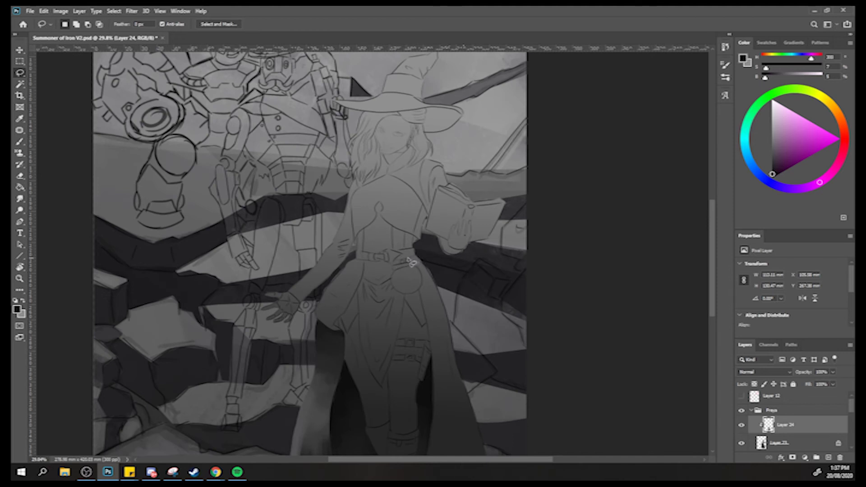
Lasso the witch's cloak back panel from the belt down to its hem.
{"action": "mouse_move", "coordinate": [408, 259]}
{"action": "left_mouse_down"}
{"action": "mouse_move", "coordinate": [437, 382]}
{"action": "mouse_move", "coordinate": [429, 451]}
{"action": "mouse_move", "coordinate": [474, 437]}
{"action": "mouse_move", "coordinate": [485, 349]}
{"action": "mouse_move", "coordinate": [452, 274]}
{"action": "mouse_move", "coordinate": [408, 260]}
{"action": "left_mouse_up"}
{"action": "left_click_drag", "start_coordinate": [424, 310], "coordinate": [376, 178]}
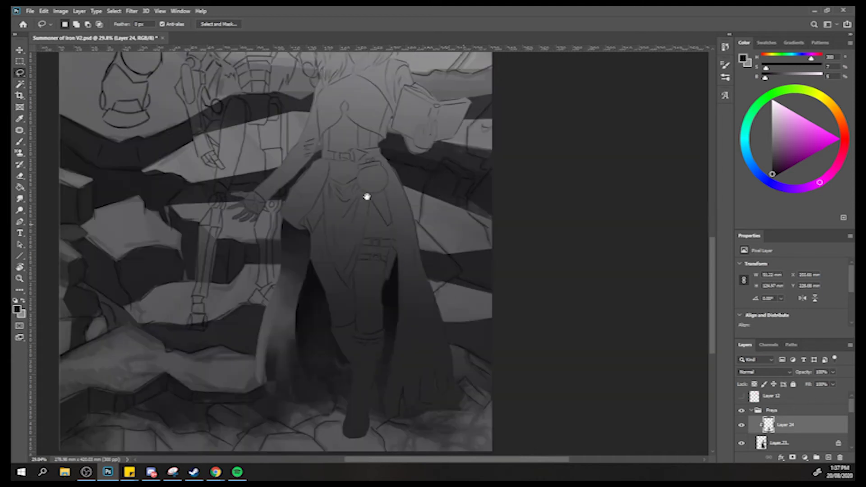
{"action": "mouse_move", "coordinate": [383, 316]}
{"action": "left_mouse_down"}
{"action": "mouse_move", "coordinate": [374, 394]}
{"action": "mouse_move", "coordinate": [439, 377]}
{"action": "mouse_move", "coordinate": [454, 309]}
{"action": "left_mouse_up"}
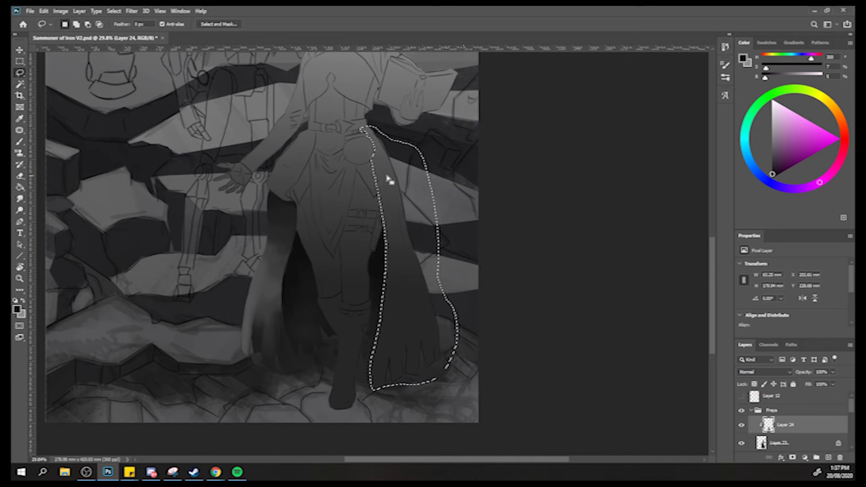
{"action": "key", "text": "alt"}
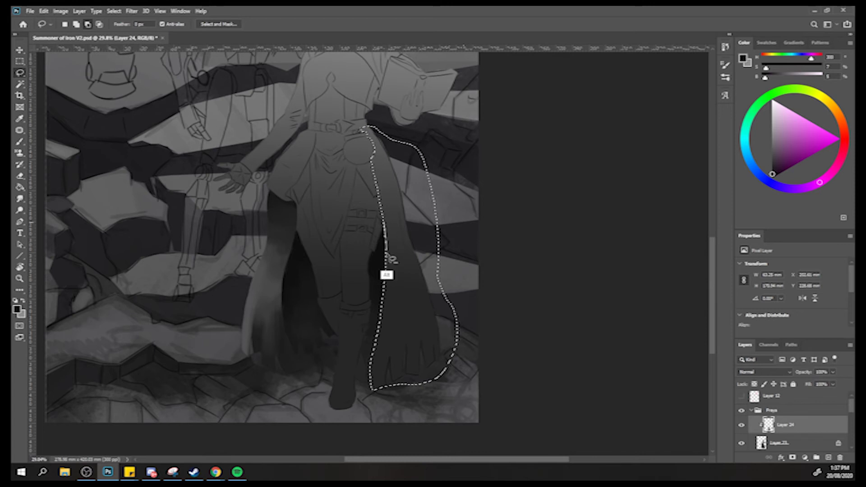
{"action": "key", "text": "shift"}
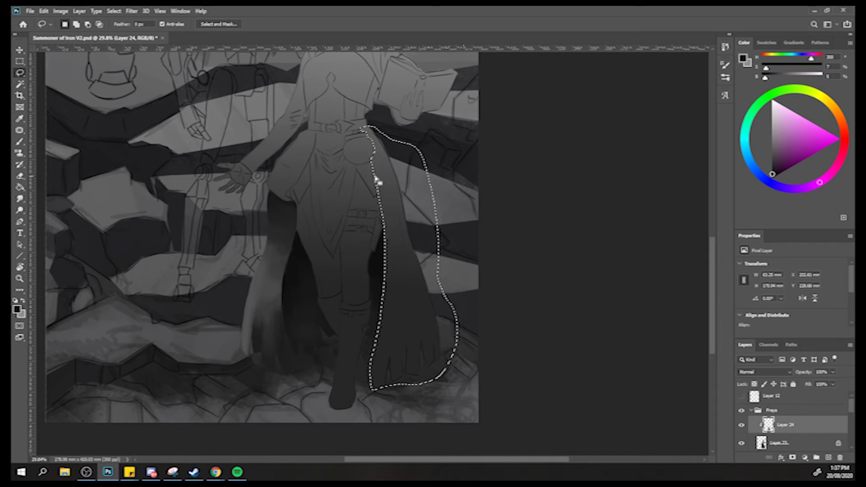
Sample dark blue-grey and purple-tinted tones and darken the lower right of the selected cloak.
{"action": "key", "text": "b"}
{"action": "left_click", "coordinate": [405, 168], "text": "alt"}
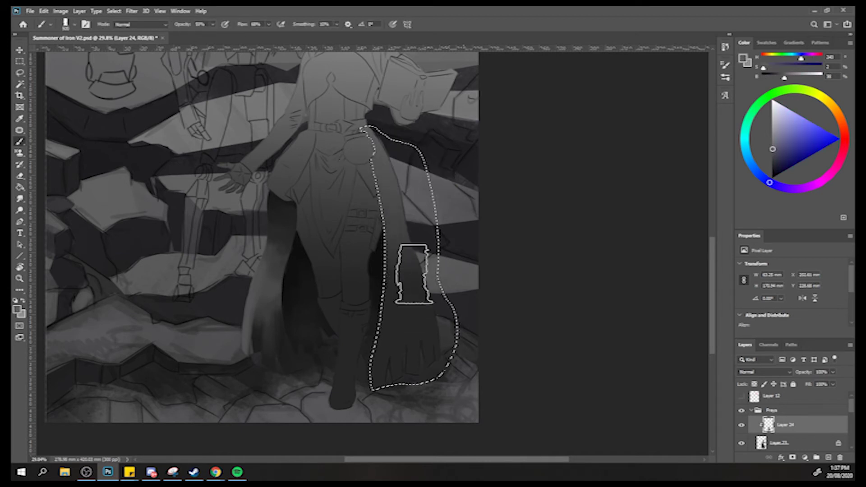
{"action": "left_click", "coordinate": [390, 358], "text": "alt"}
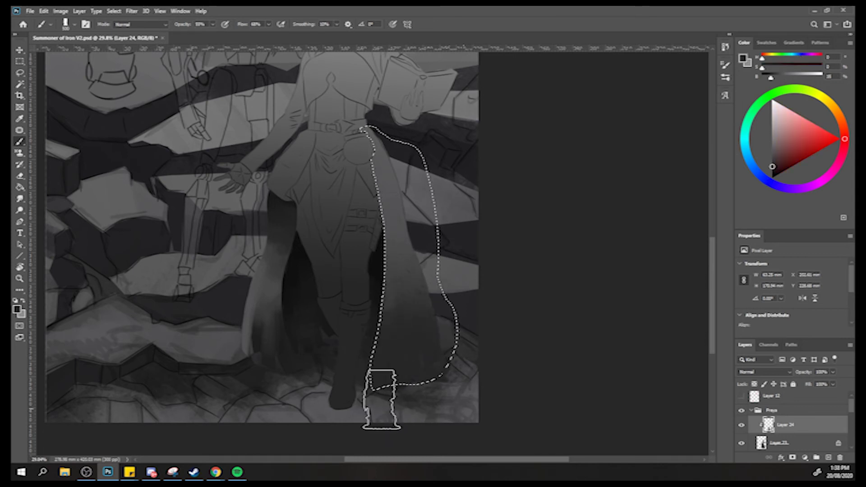
{"action": "left_click", "coordinate": [412, 296], "text": "alt"}
{"action": "left_click_drag", "start_coordinate": [436, 305], "coordinate": [444, 361]}
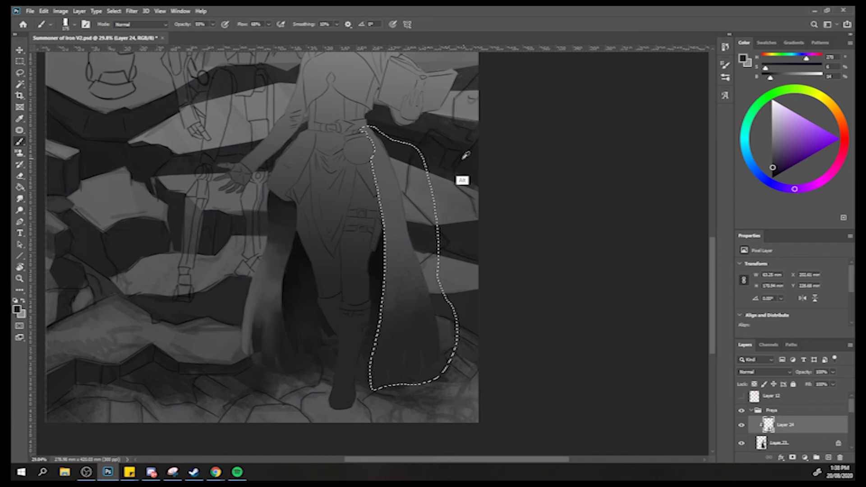
{"action": "key", "text": "alt+Tab"}
{"action": "key", "text": "alt+Tab"}
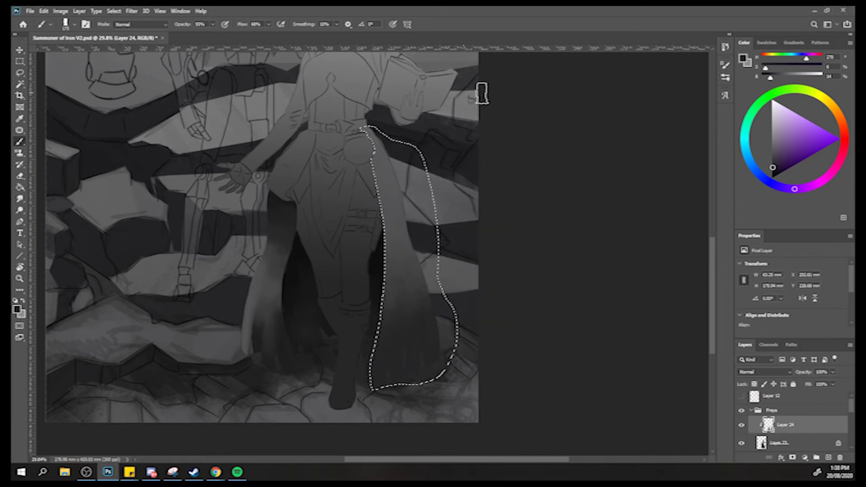
{"action": "left_click", "coordinate": [467, 150], "text": "alt"}
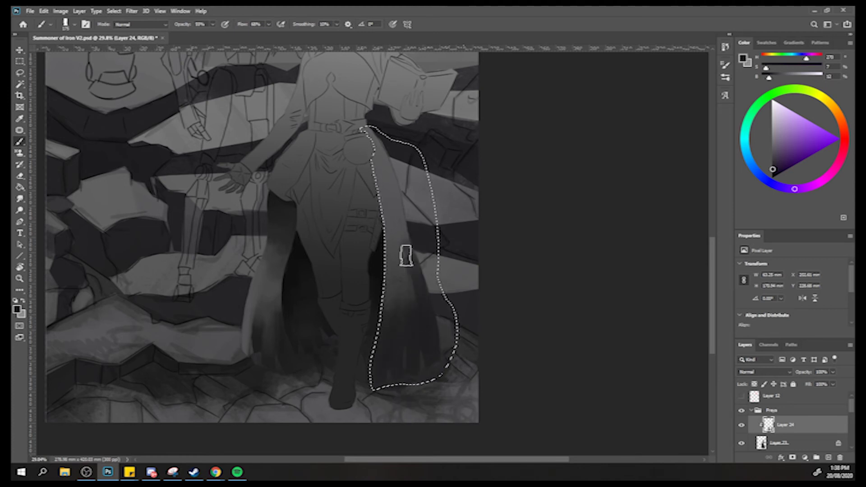
Paint darker shading along the cloak's right edge and blend the lower cloak shading.
{"action": "left_click_drag", "start_coordinate": [406, 255], "coordinate": [400, 227]}
{"action": "left_click", "coordinate": [407, 275], "text": "alt"}
{"action": "left_click", "coordinate": [400, 285], "text": "alt"}
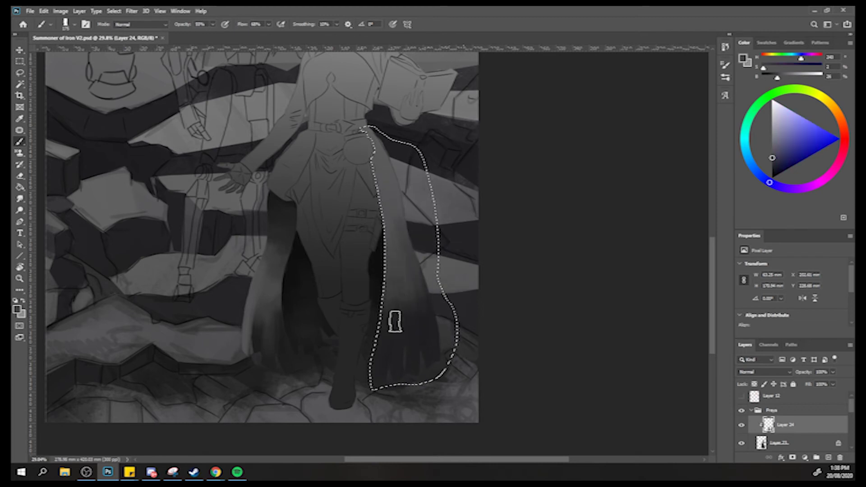
{"action": "left_click", "coordinate": [414, 320], "text": "alt"}
{"action": "left_click", "coordinate": [412, 253], "text": "alt"}
{"action": "left_click", "coordinate": [410, 244], "text": "alt"}
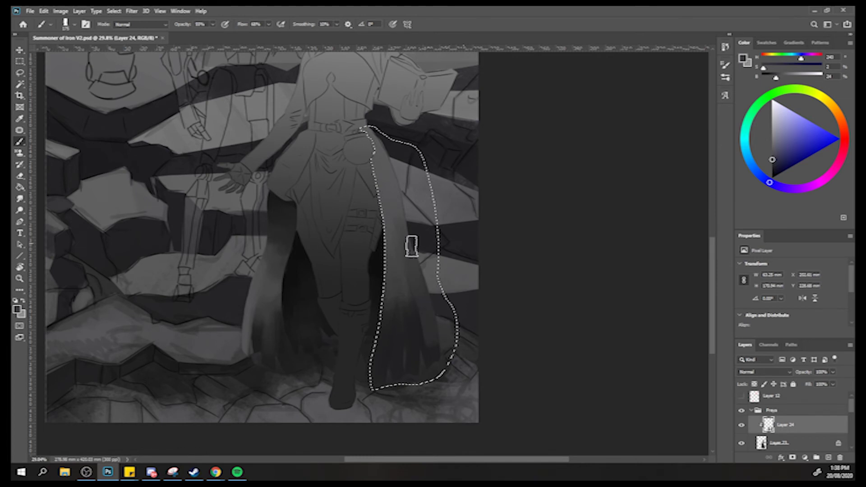
{"action": "left_click", "coordinate": [418, 312], "text": "alt"}
{"action": "left_click_drag", "start_coordinate": [423, 296], "coordinate": [421, 288]}
{"action": "left_click", "coordinate": [414, 311], "text": "alt"}
{"action": "left_click", "coordinate": [413, 326], "text": "alt"}
{"action": "left_click_drag", "start_coordinate": [417, 332], "coordinate": [421, 356]}
{"action": "left_click", "coordinate": [412, 308], "text": "alt"}
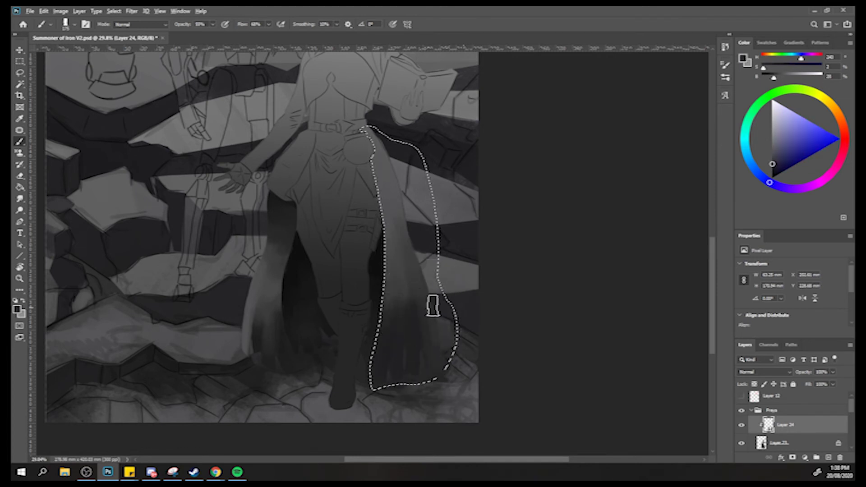
{"action": "left_click", "coordinate": [409, 301], "text": "alt"}
Zoom out, enlarge the brush to about 400, and sample a range of cloak greys.
{"action": "key", "text": "z"}
{"action": "mouse_move", "coordinate": [379, 286]}
{"action": "left_mouse_down"}
{"action": "mouse_move", "coordinate": [354, 275]}
{"action": "mouse_move", "coordinate": [353, 243]}
{"action": "left_mouse_up"}
{"action": "key", "text": "b"}
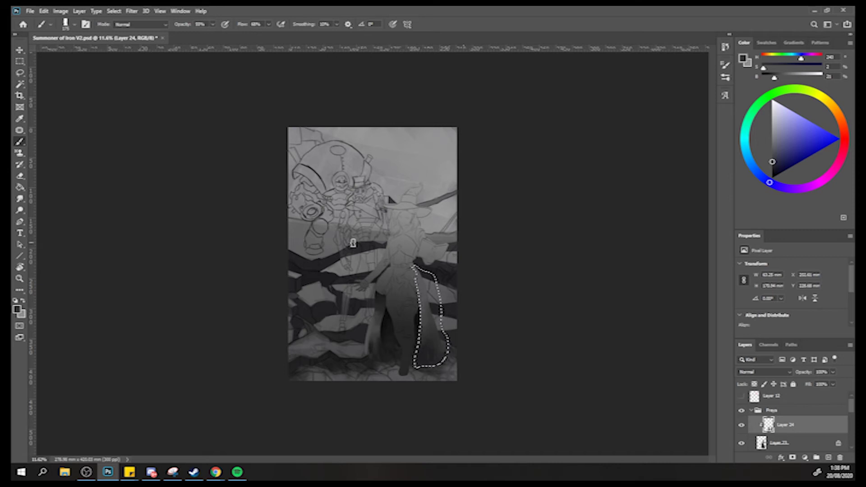
{"action": "key", "text": "bracketright"}
{"action": "key", "text": "bracketright"}
{"action": "key", "text": "bracketright"}
{"action": "key", "text": "bracketright"}
{"action": "left_click", "coordinate": [423, 350], "text": "alt"}
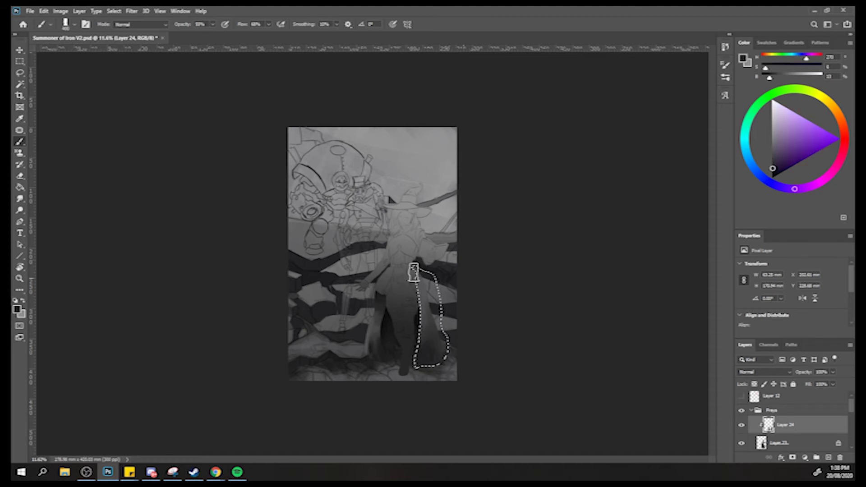
{"action": "left_click", "coordinate": [426, 315], "text": "alt"}
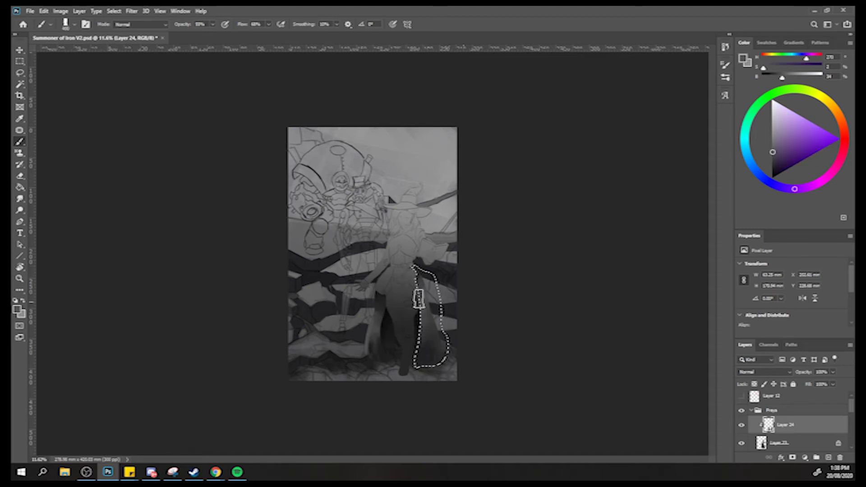
{"action": "left_click", "coordinate": [413, 270], "text": "alt"}
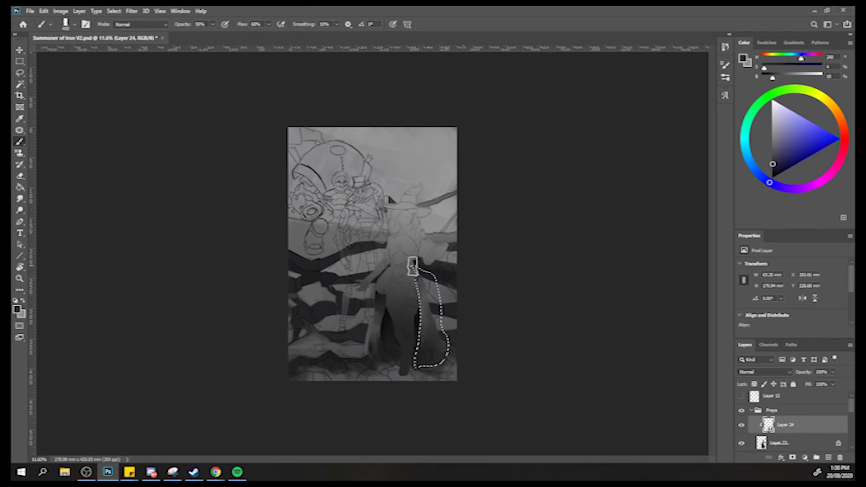
{"action": "left_click", "coordinate": [425, 292], "text": "alt"}
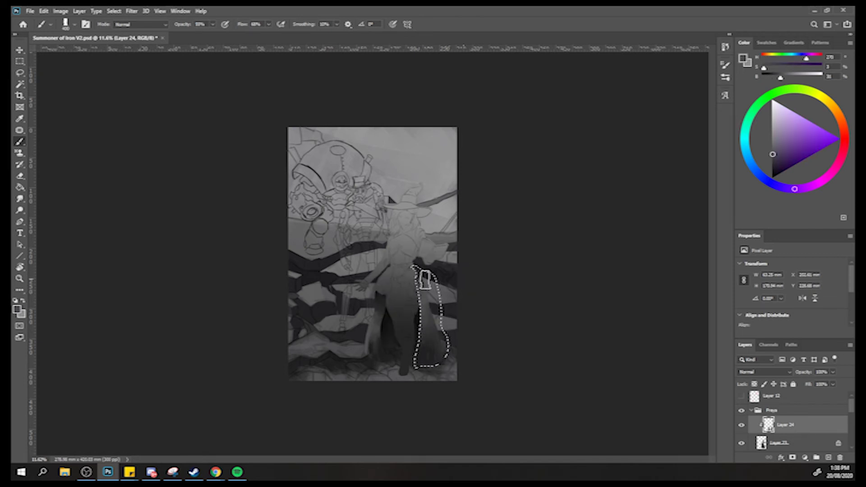
{"action": "left_click", "coordinate": [416, 270], "text": "alt"}
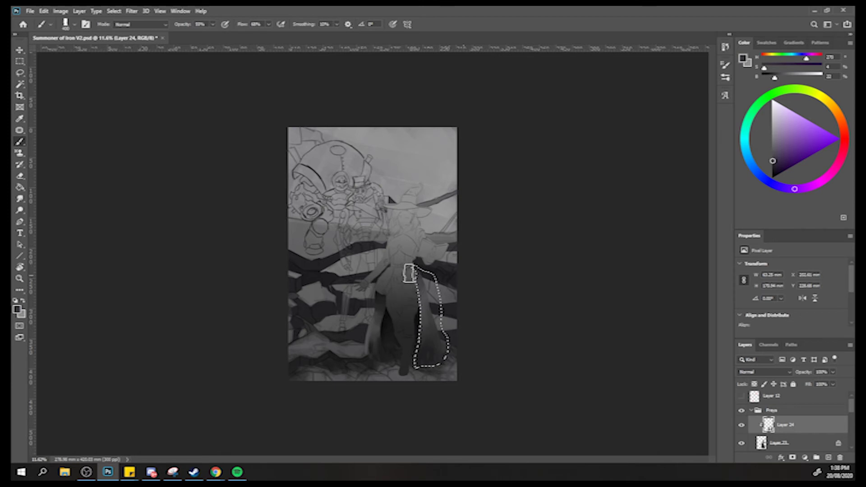
{"action": "left_click", "coordinate": [380, 298], "text": "alt"}
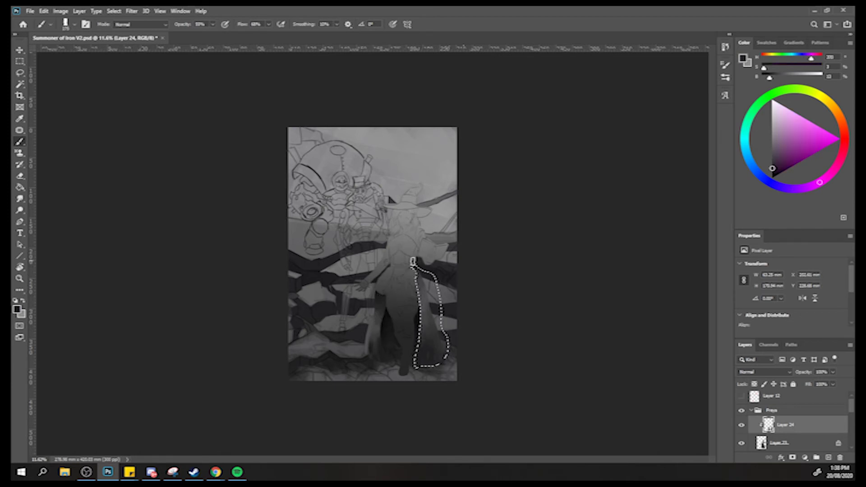
{"action": "key", "text": "ctrl+space"}
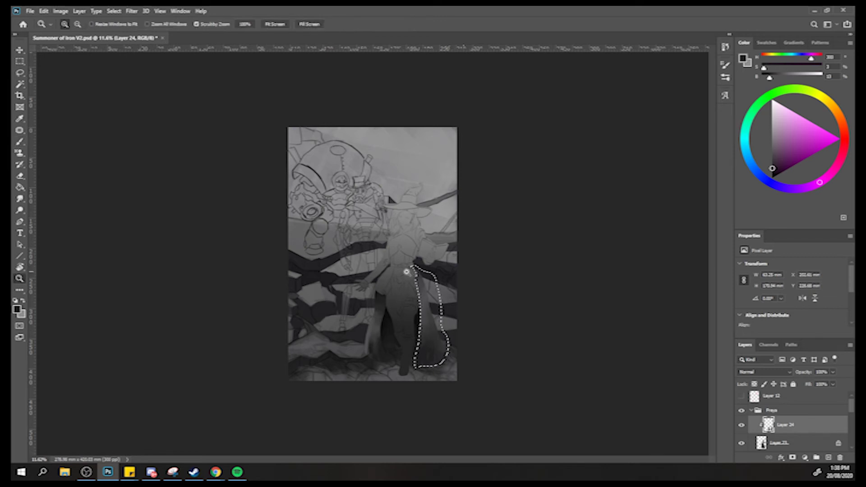
Brush lighter paint down the cape and shade along the cloak's left edge.
{"action": "left_click_drag", "start_coordinate": [404, 273], "coordinate": [431, 253]}
{"action": "left_click", "coordinate": [435, 266], "text": "alt"}
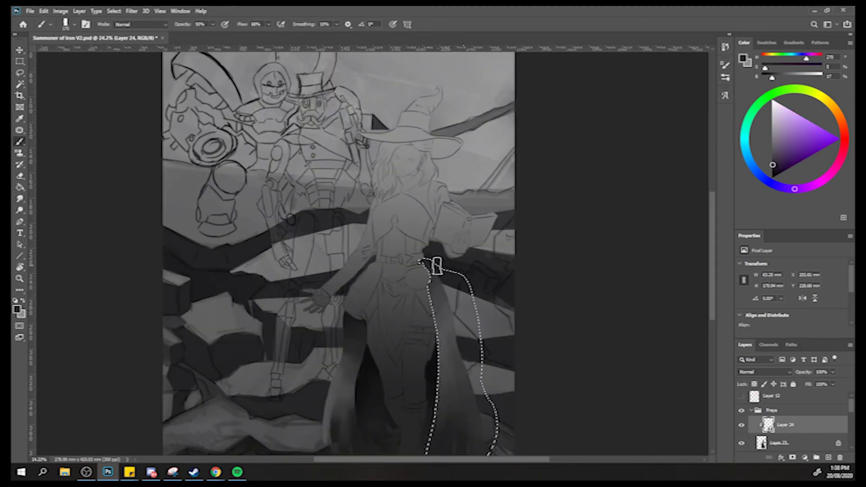
{"action": "left_click", "coordinate": [429, 285], "text": "alt"}
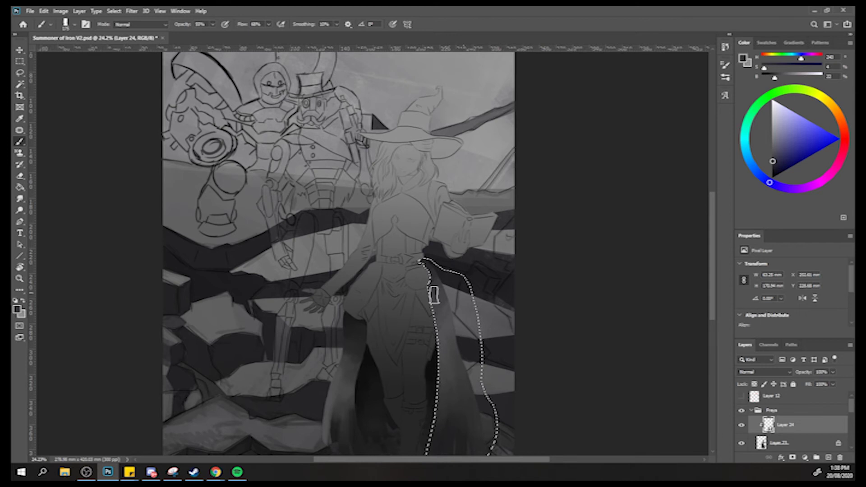
{"action": "left_click", "coordinate": [438, 349], "text": "alt"}
{"action": "left_click", "coordinate": [464, 310], "text": "alt"}
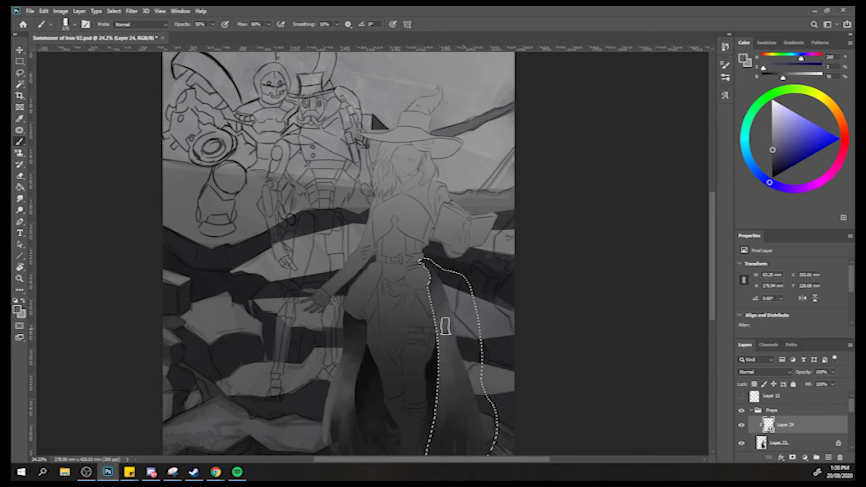
{"action": "left_click", "coordinate": [445, 394], "text": "alt"}
{"action": "left_click", "coordinate": [455, 354], "text": "alt"}
{"action": "left_click_drag", "start_coordinate": [452, 357], "coordinate": [455, 388]}
{"action": "left_click", "coordinate": [454, 395], "text": "alt"}
{"action": "left_click_drag", "start_coordinate": [446, 350], "coordinate": [443, 367]}
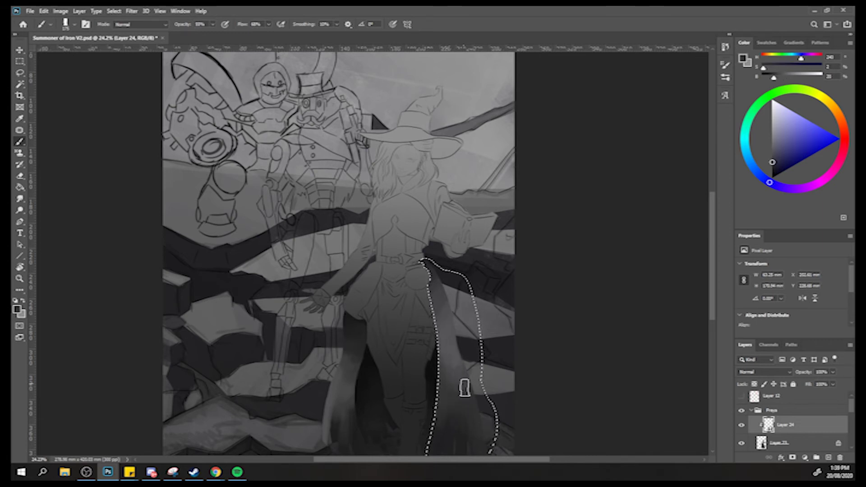
{"action": "left_click", "coordinate": [449, 331], "text": "alt"}
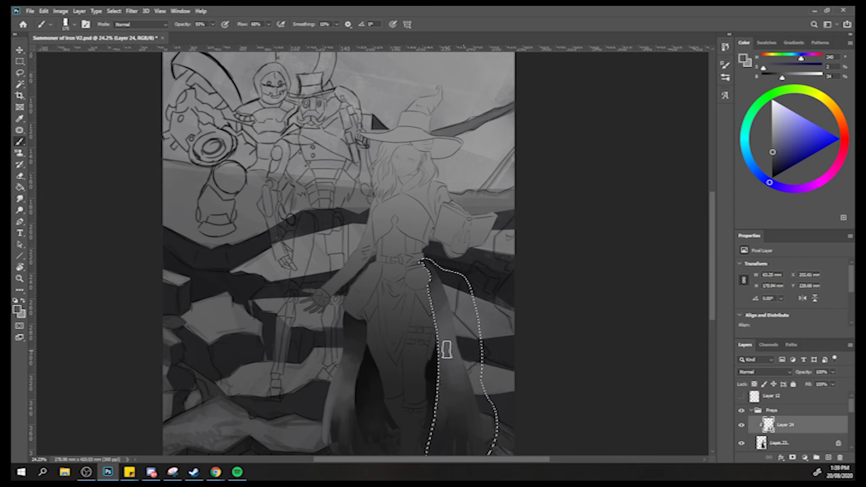
Zoom out to about 11% and paint a light magenta-grey highlight inside the cloak selection.
{"action": "mouse_move", "coordinate": [406, 271]}
{"action": "left_mouse_down"}
{"action": "mouse_move", "coordinate": [369, 247]}
{"action": "mouse_move", "coordinate": [418, 244]}
{"action": "left_mouse_up"}
{"action": "key", "text": "z"}
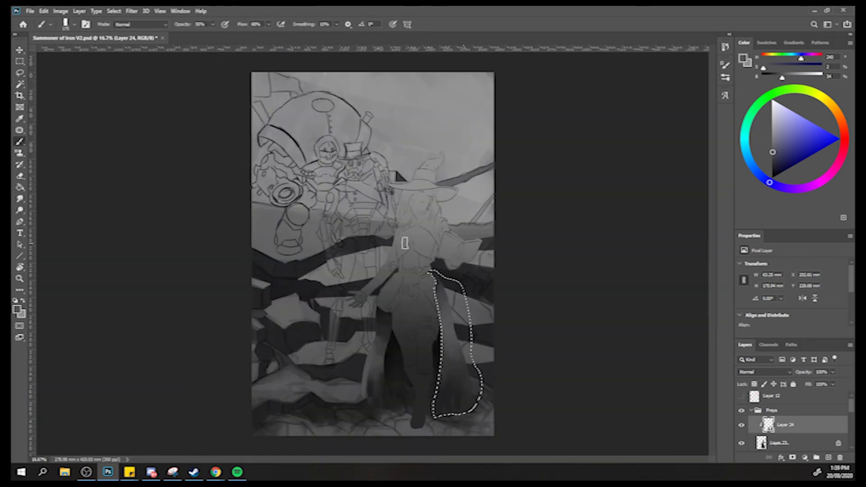
{"action": "left_click", "coordinate": [440, 395], "text": "alt"}
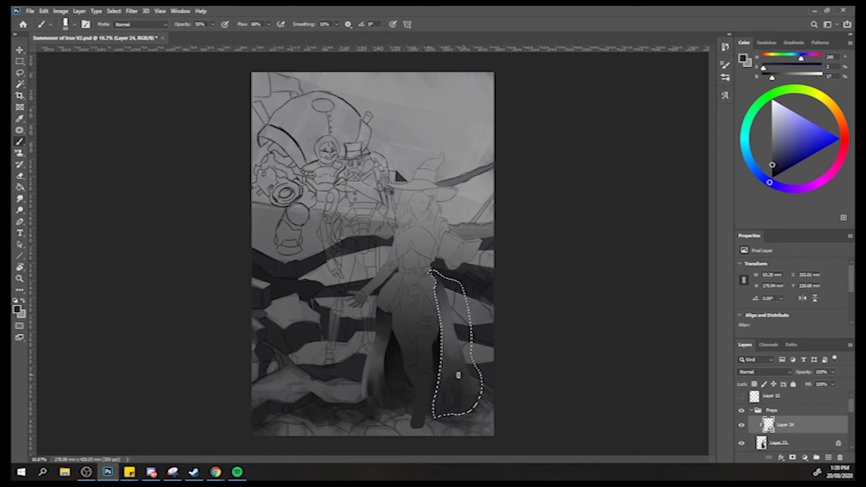
{"action": "key", "text": "z"}
{"action": "left_click_drag", "start_coordinate": [450, 361], "coordinate": [391, 321]}
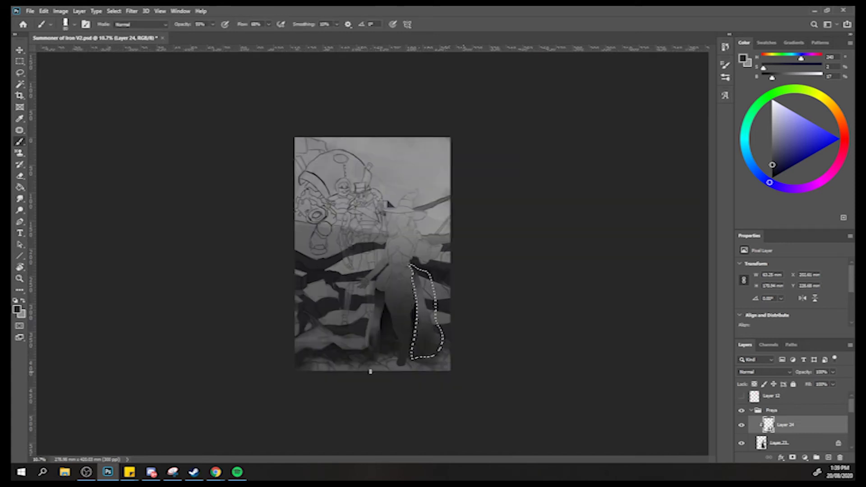
{"action": "key", "text": "alt"}
{"action": "left_click", "coordinate": [442, 210], "text": "alt"}
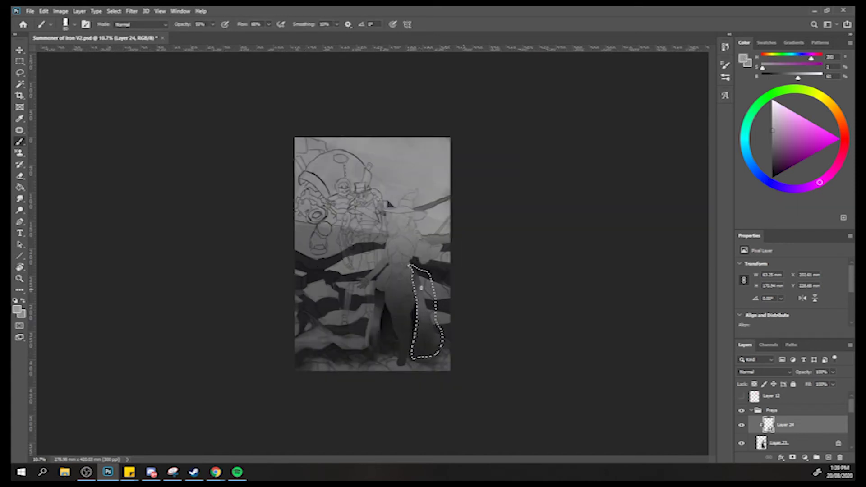
{"action": "left_click_drag", "start_coordinate": [420, 278], "coordinate": [420, 287]}
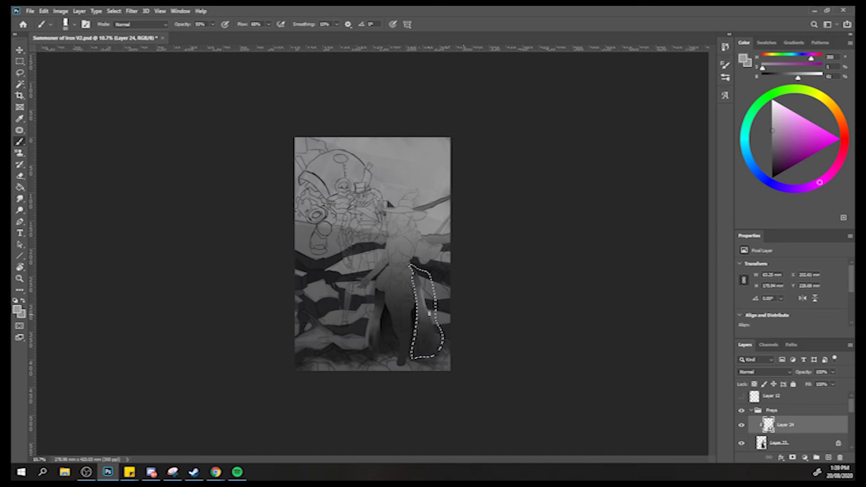
Sample several dark blue-grey and magenta tones from the figure.
{"action": "left_click", "coordinate": [430, 320], "text": "alt"}
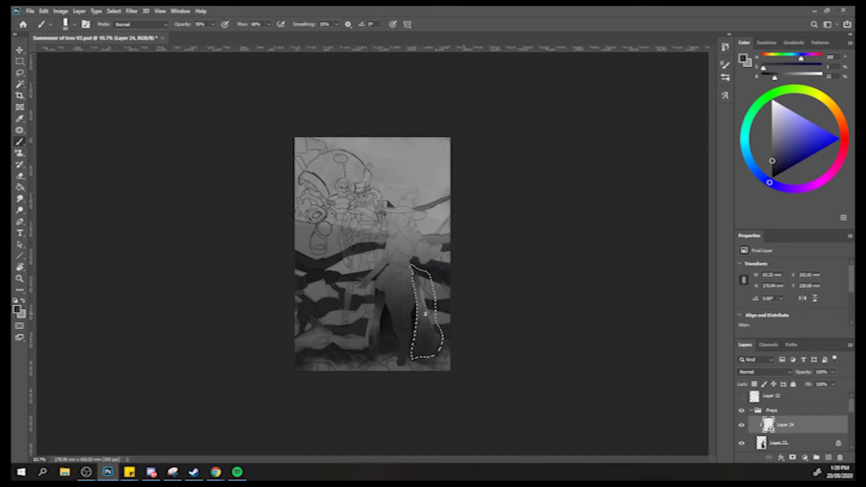
{"action": "left_click", "coordinate": [424, 297], "text": "alt"}
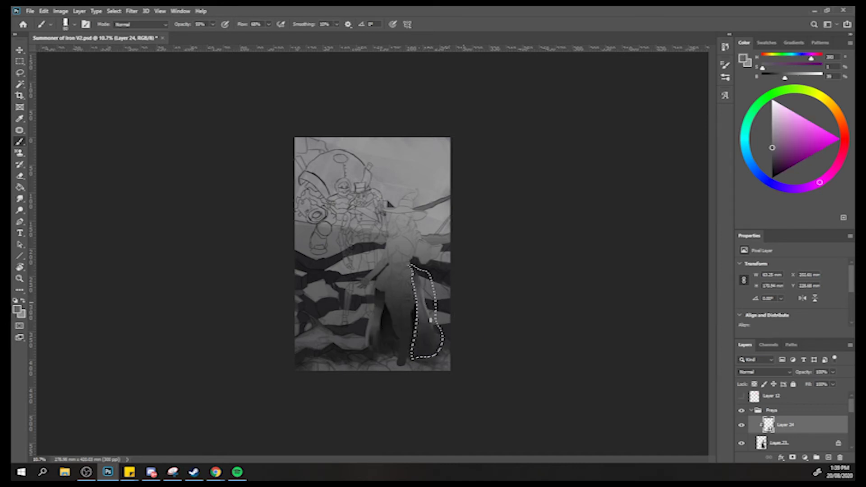
{"action": "left_click", "coordinate": [431, 319], "text": "alt"}
{"action": "left_click", "coordinate": [424, 298], "text": "alt"}
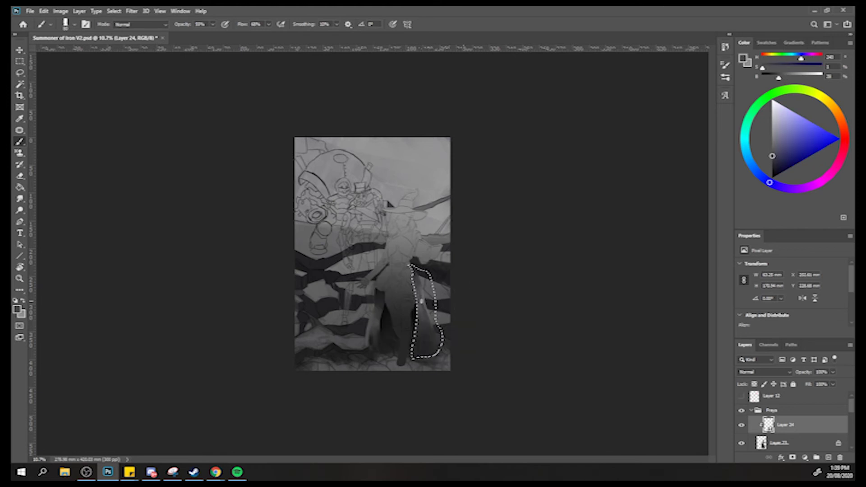
{"action": "left_click", "coordinate": [418, 299], "text": "alt"}
{"action": "left_click", "coordinate": [415, 310], "text": "alt"}
{"action": "left_click", "coordinate": [419, 302], "text": "alt"}
{"action": "left_click", "coordinate": [420, 300], "text": "alt"}
{"action": "left_click", "coordinate": [417, 302], "text": "alt"}
Zoom out, drop the lasso selection, and flip the canvas horizontally.
{"action": "key", "text": "ctrl+space"}
{"action": "left_click_drag", "start_coordinate": [395, 292], "coordinate": [386, 275]}
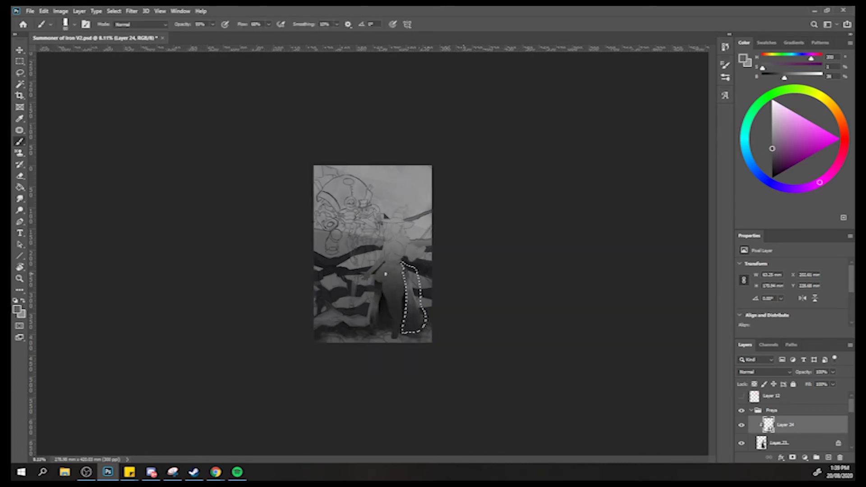
{"action": "key", "text": "ctrl+d"}
{"action": "key", "text": "ctrl+shift+h"}
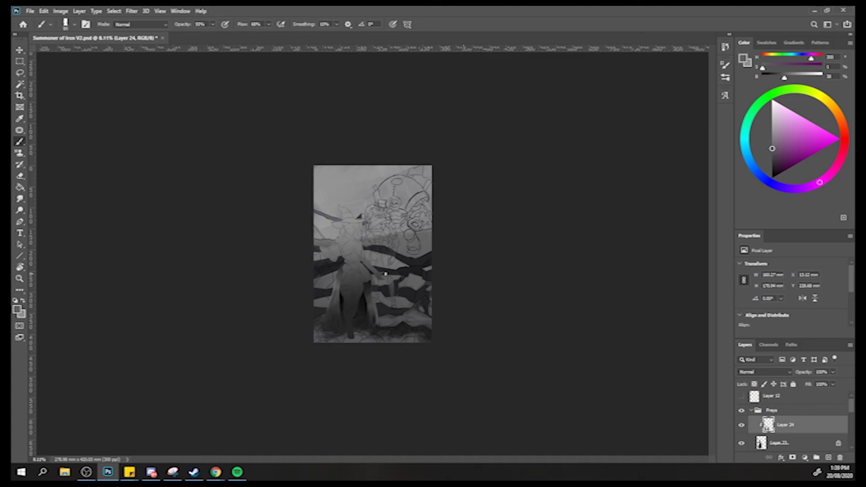
Zoom in on the witch's legs and lasso a selection around the boot.
{"action": "key", "text": "ctrl+space"}
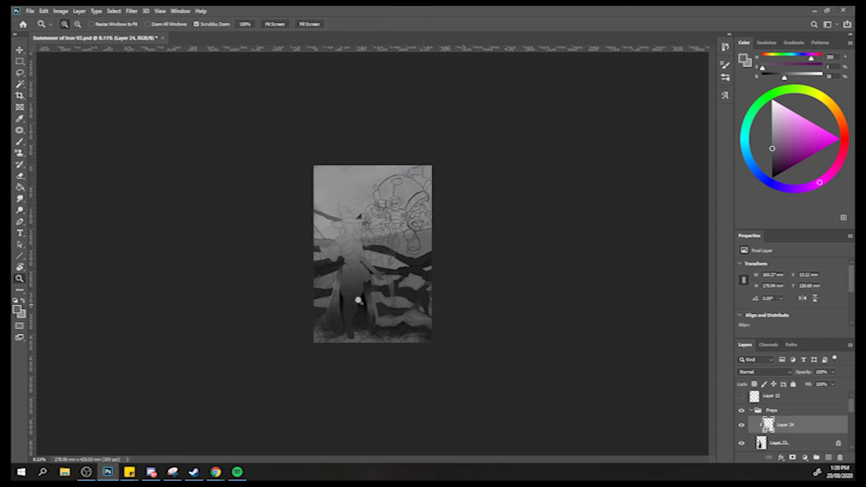
{"action": "left_click_drag", "start_coordinate": [338, 305], "coordinate": [376, 288]}
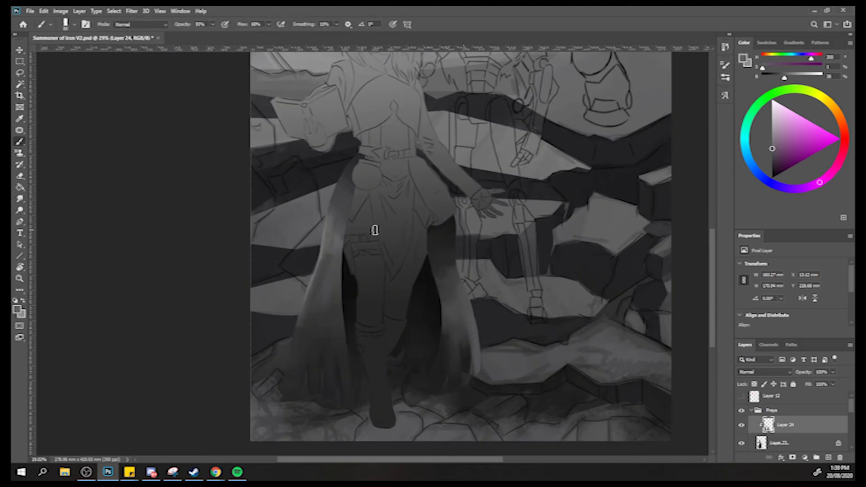
{"action": "left_click", "coordinate": [20, 73]}
{"action": "mouse_move", "coordinate": [356, 322]}
{"action": "left_mouse_down"}
{"action": "mouse_move", "coordinate": [386, 324]}
{"action": "mouse_move", "coordinate": [399, 402]}
{"action": "mouse_move", "coordinate": [391, 446]}
{"action": "mouse_move", "coordinate": [369, 432]}
{"action": "mouse_move", "coordinate": [370, 392]}
{"action": "mouse_move", "coordinate": [355, 324]}
{"action": "left_mouse_up"}
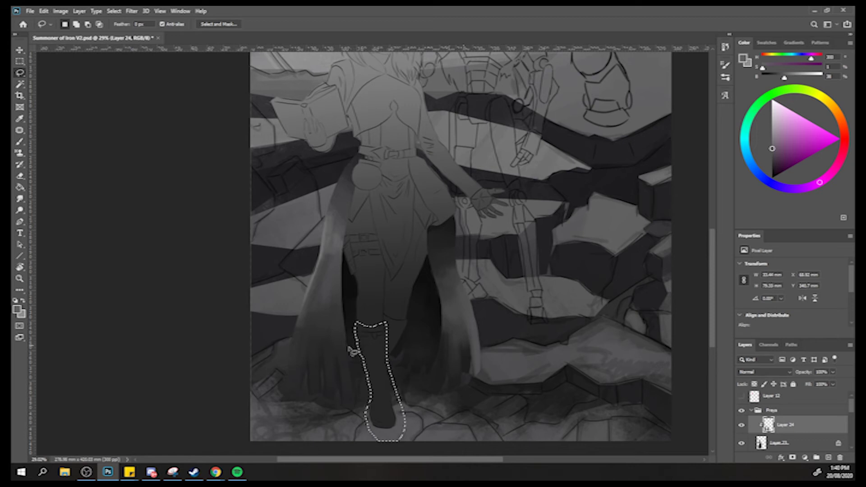
Shade the lower boot with near-black, dark and lighter bluish greys sampled from it.
{"action": "key", "text": "b"}
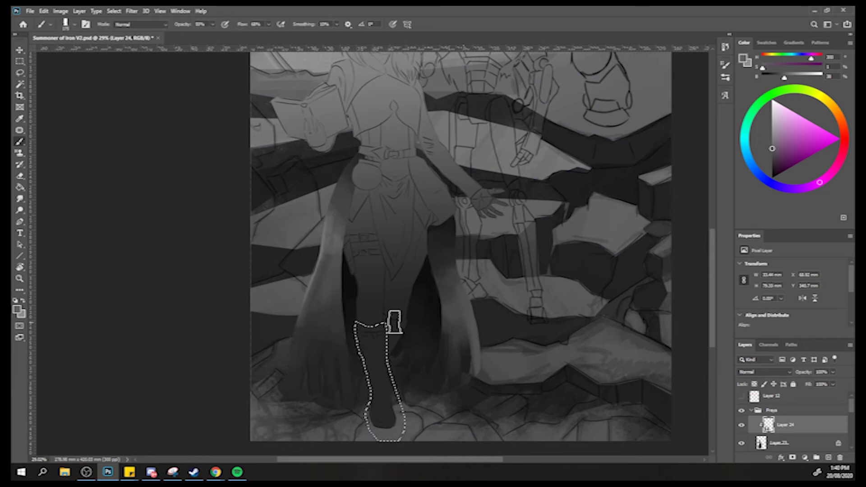
{"action": "left_click", "coordinate": [416, 328], "text": "alt"}
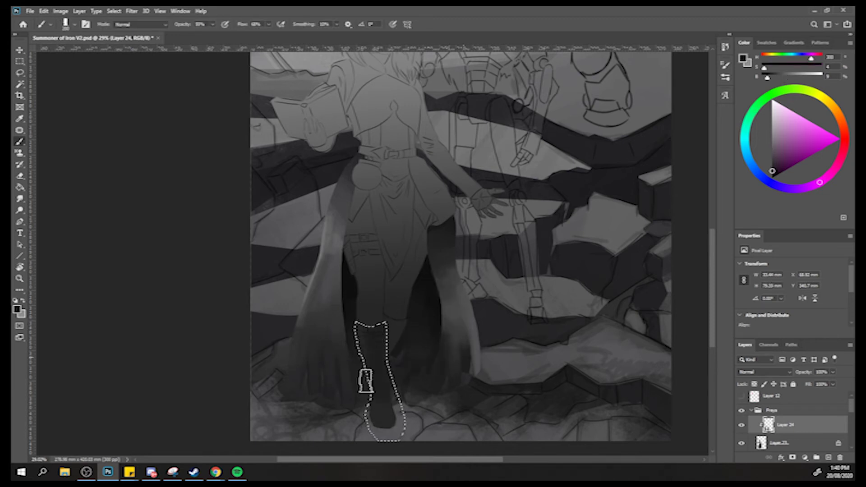
{"action": "left_click", "coordinate": [381, 410], "text": "alt"}
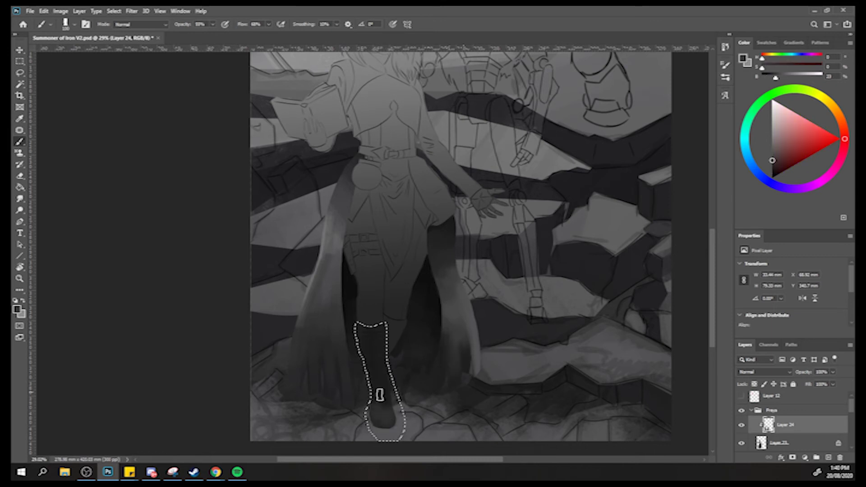
{"action": "left_click", "coordinate": [371, 411], "text": "alt"}
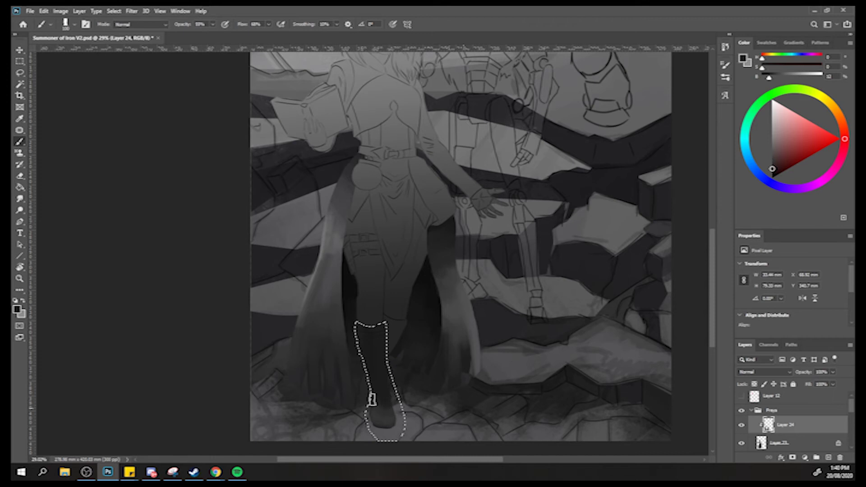
{"action": "left_click", "coordinate": [384, 418], "text": "alt"}
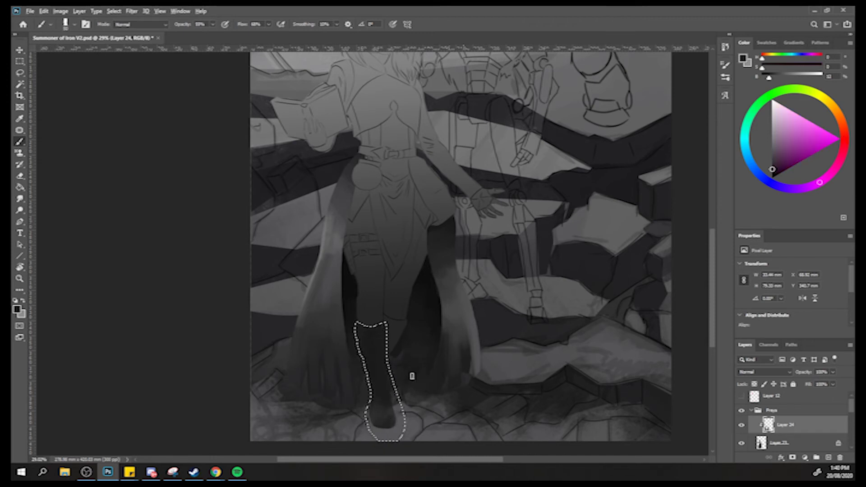
{"action": "left_click", "coordinate": [381, 413], "text": "alt"}
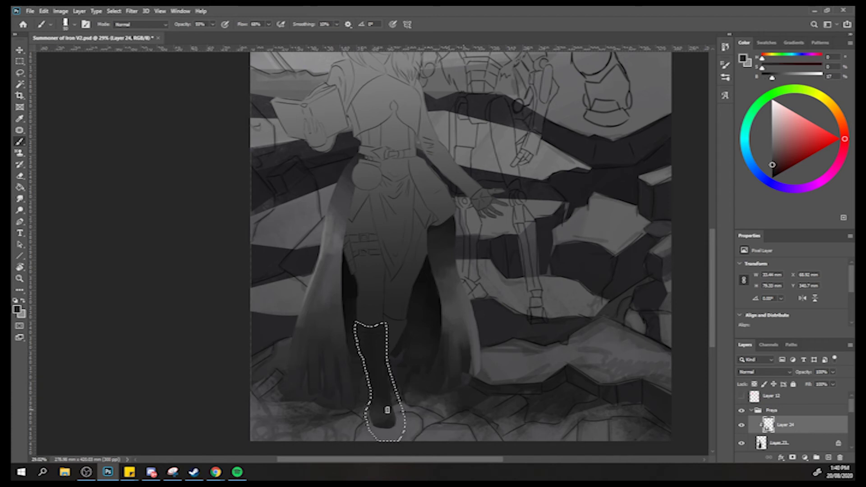
{"action": "left_click", "coordinate": [383, 429], "text": "alt"}
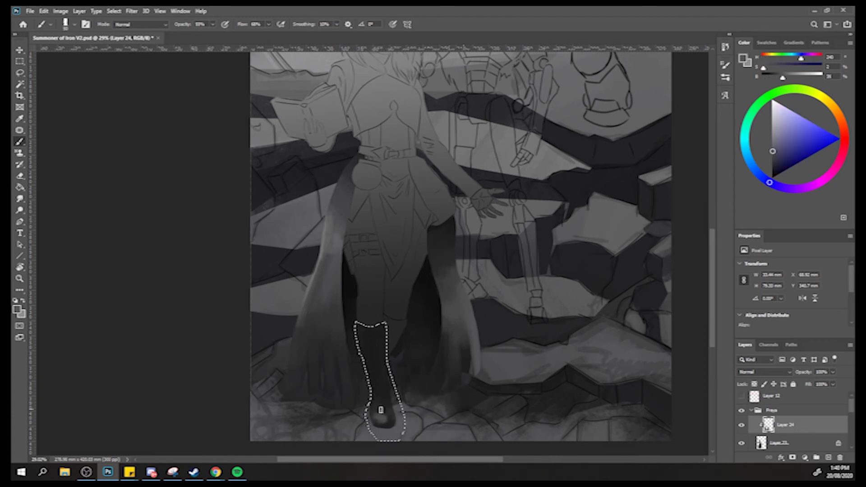
{"action": "left_click", "coordinate": [384, 415], "text": "alt"}
{"action": "left_click", "coordinate": [383, 413], "text": "alt"}
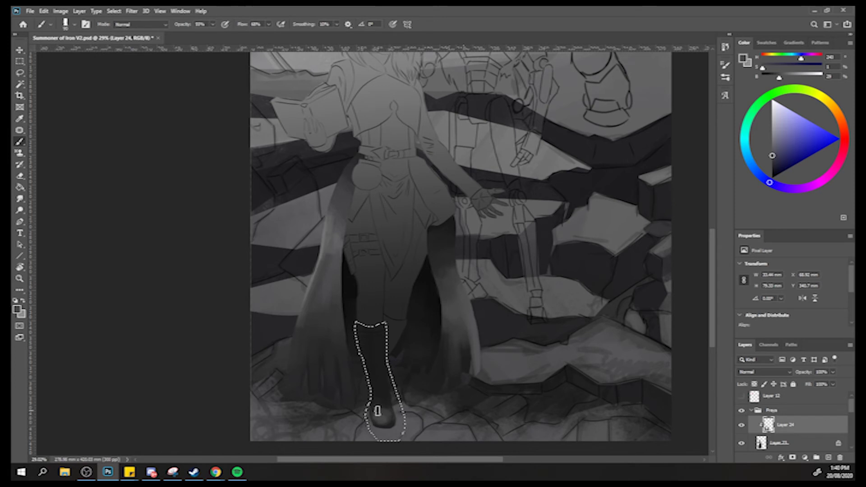
{"action": "left_click", "coordinate": [379, 405], "text": "alt"}
{"action": "left_click", "coordinate": [393, 409], "text": "alt"}
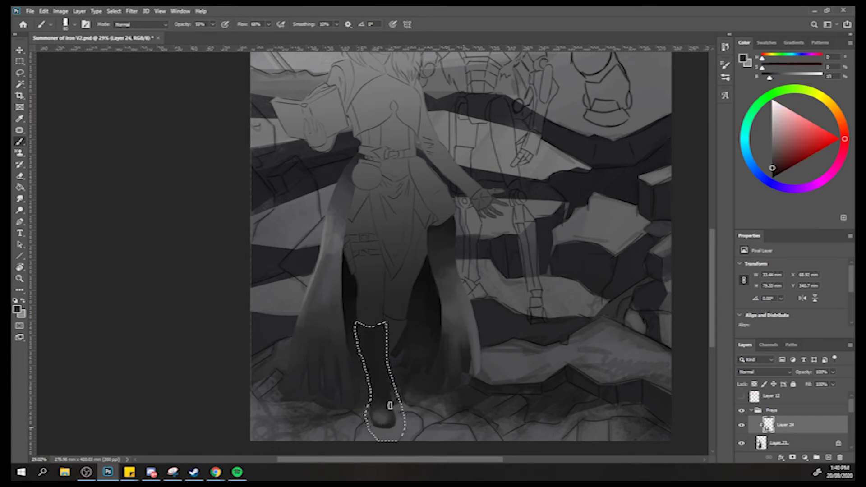
{"action": "left_click", "coordinate": [385, 392], "text": "alt"}
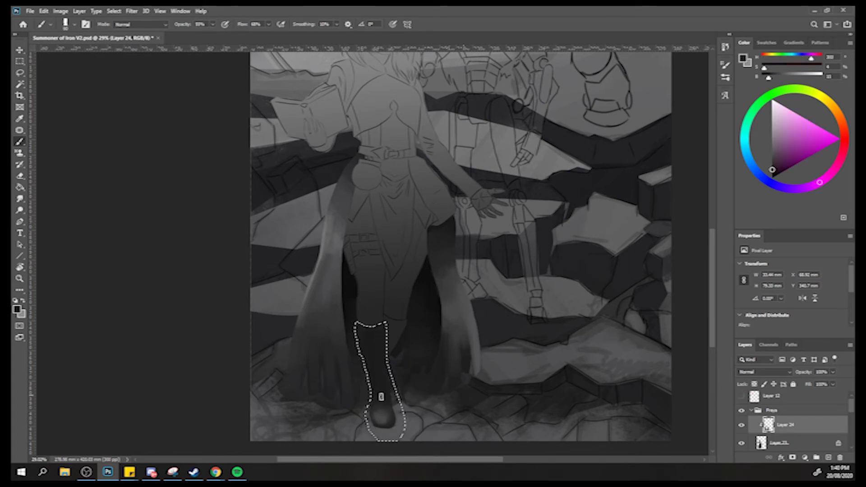
{"action": "left_click", "coordinate": [407, 353], "text": "alt"}
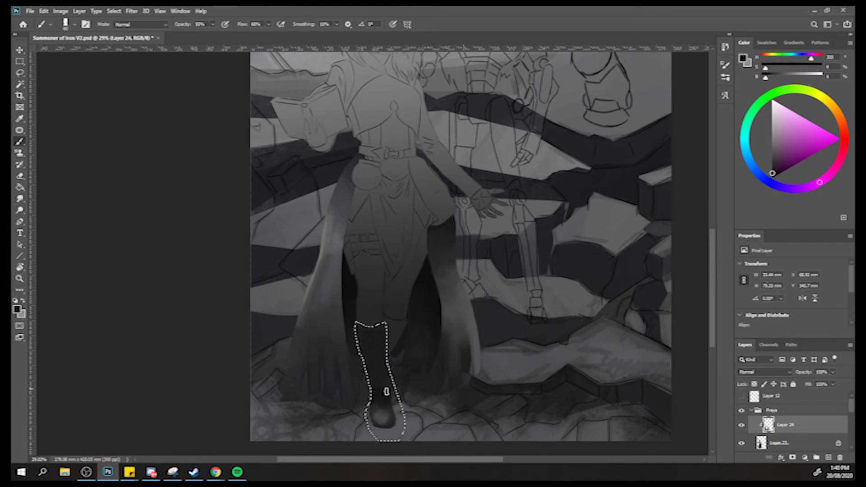
{"action": "left_click", "coordinate": [384, 399], "text": "alt"}
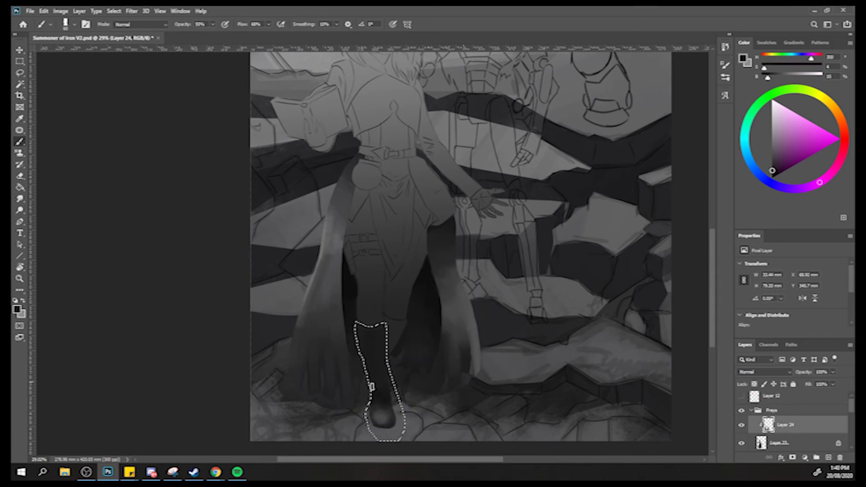
Shade the upper boot shaft, painting over its light streak with darker greys.
{"action": "left_click", "coordinate": [374, 356], "text": "alt"}
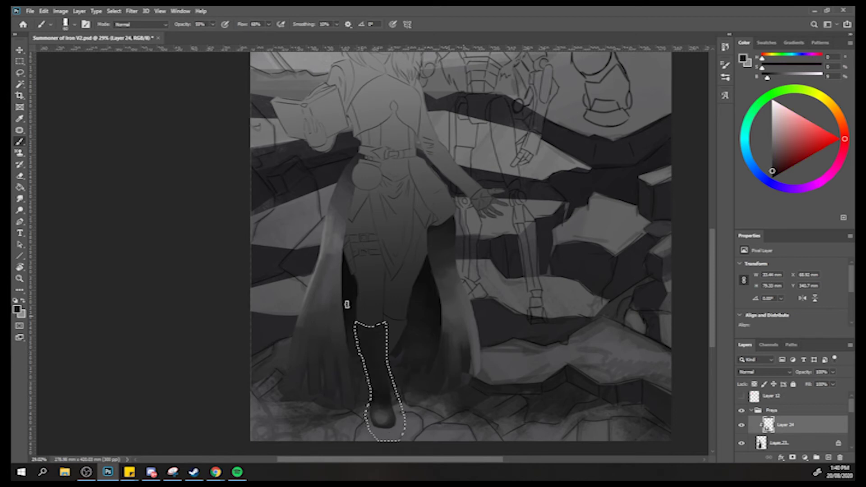
{"action": "left_click", "coordinate": [358, 343], "text": "alt"}
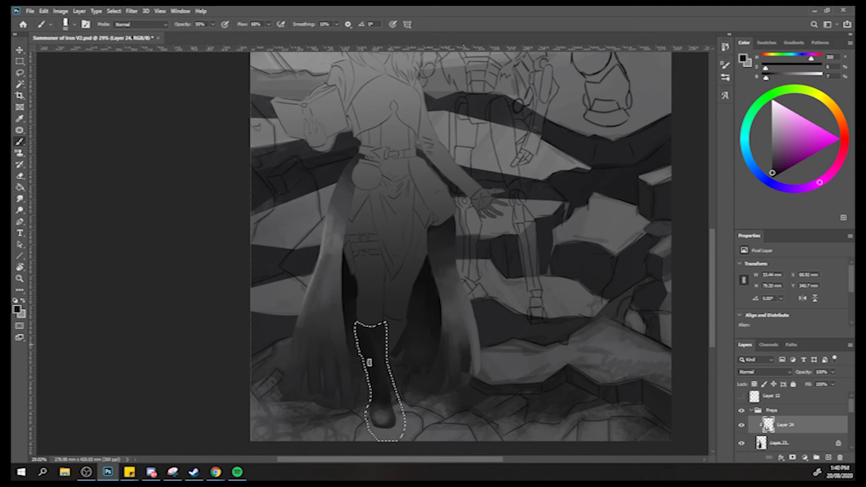
{"action": "left_click", "coordinate": [384, 378], "text": "alt"}
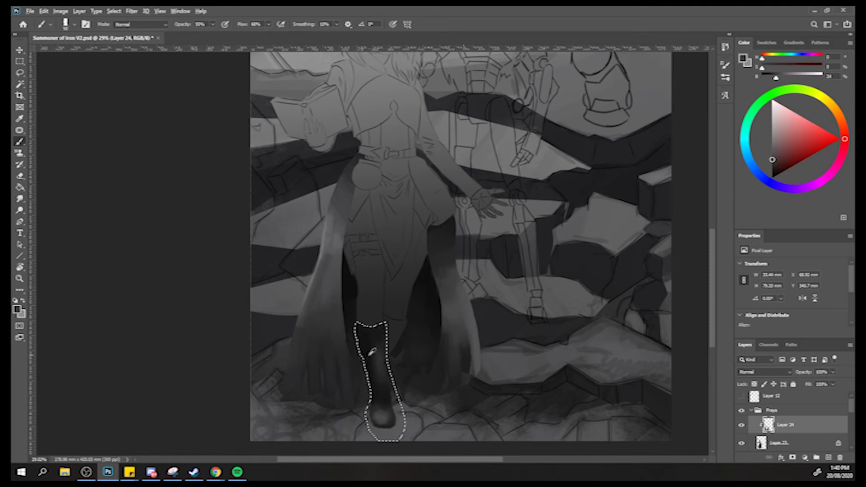
{"action": "left_click", "coordinate": [374, 347], "text": "alt"}
{"action": "left_click", "coordinate": [381, 344], "text": "alt"}
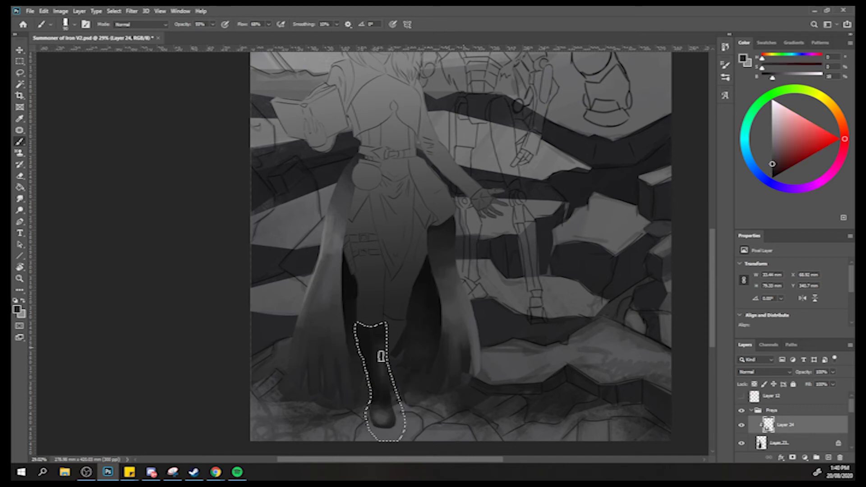
{"action": "left_click", "coordinate": [382, 412], "text": "alt"}
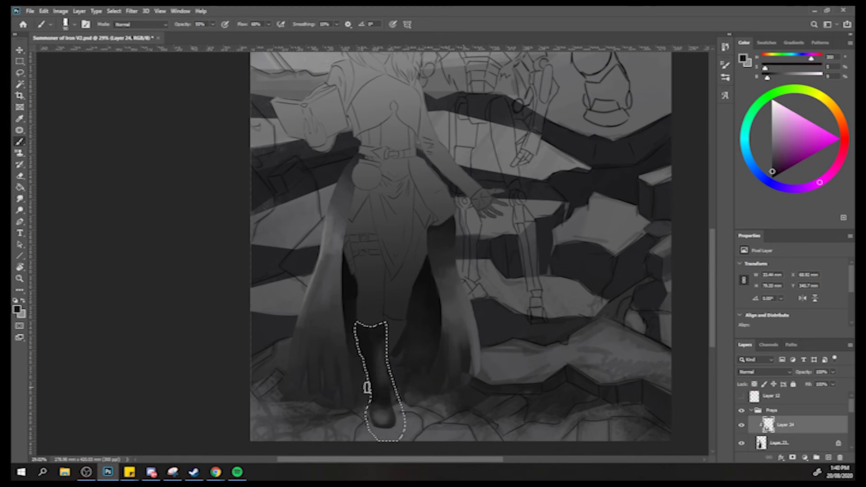
{"action": "left_click", "coordinate": [392, 391], "text": "alt"}
{"action": "left_click", "coordinate": [369, 383], "text": "alt"}
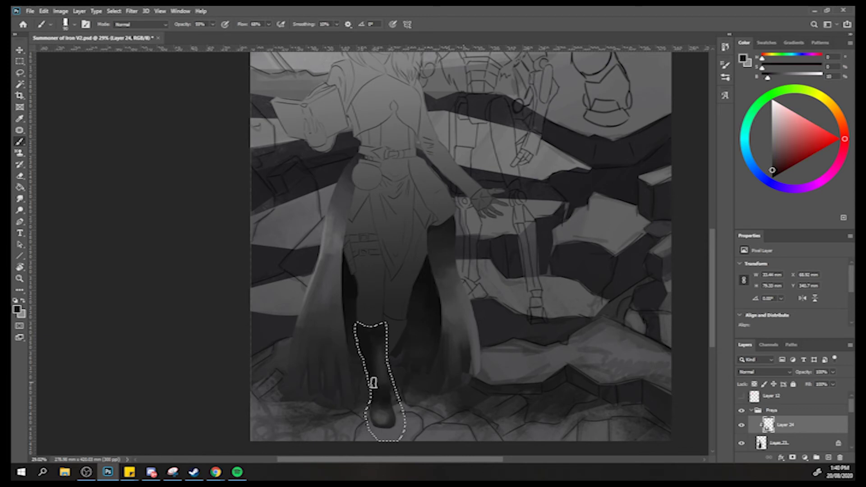
{"action": "left_click", "coordinate": [378, 388], "text": "alt"}
{"action": "left_click_drag", "start_coordinate": [376, 349], "coordinate": [372, 372]}
{"action": "left_click", "coordinate": [382, 334], "text": "alt"}
{"action": "left_click", "coordinate": [380, 333], "text": "alt"}
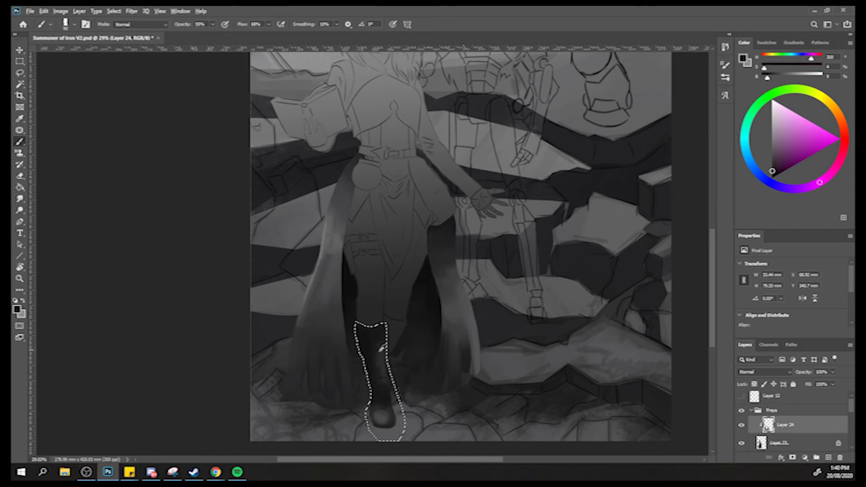
{"action": "left_click", "coordinate": [374, 334], "text": "alt"}
{"action": "left_click", "coordinate": [381, 341], "text": "alt"}
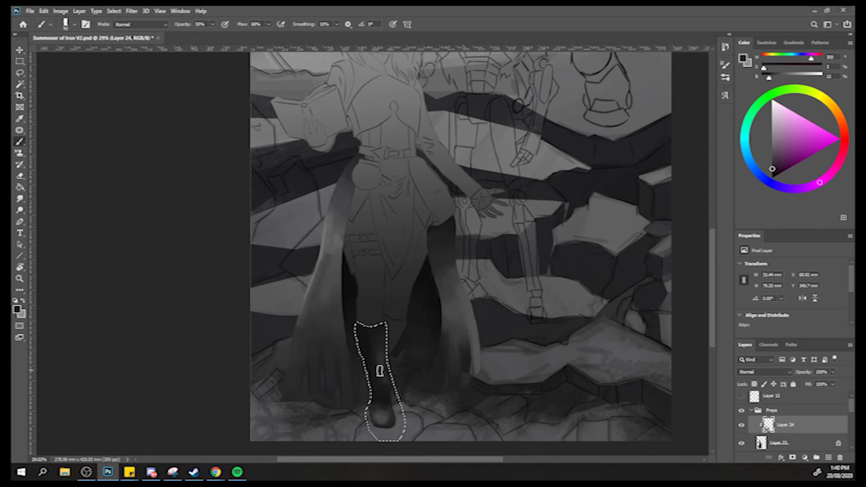
{"action": "left_click", "coordinate": [381, 366], "text": "alt"}
Drop the boot selection, flip the canvas horizontally, and hide the cape layer.
{"action": "scroll", "coordinate": [337, 303], "scroll_direction": "down", "scroll_amount": 3}
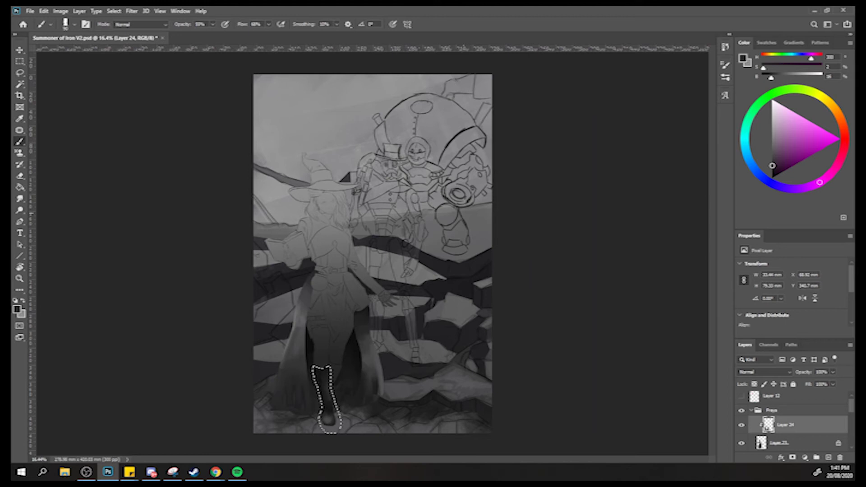
{"action": "key", "text": "ctrl+d"}
{"action": "key", "text": "ctrl+shift+h"}
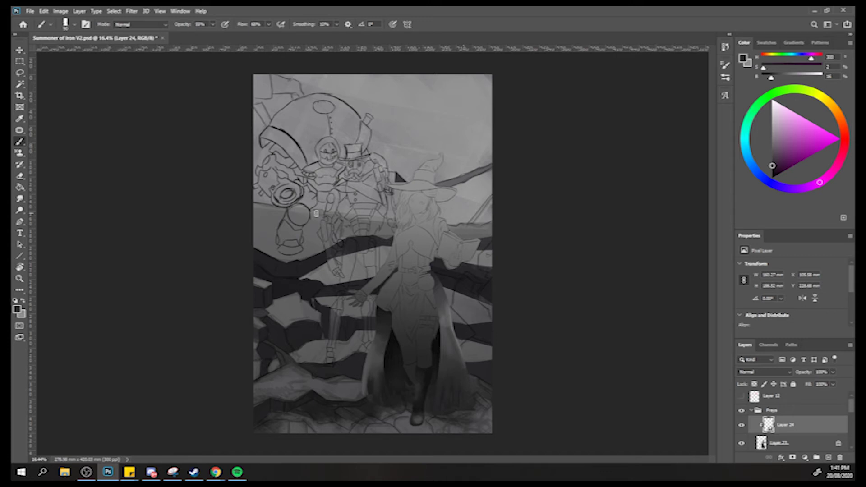
{"action": "left_click", "coordinate": [741, 425]}
{"action": "left_click", "coordinate": [741, 425]}
{"action": "left_click", "coordinate": [741, 425]}
Zoom in on the legs and lasso the narrow thigh strap band.
{"action": "left_click", "coordinate": [413, 366]}
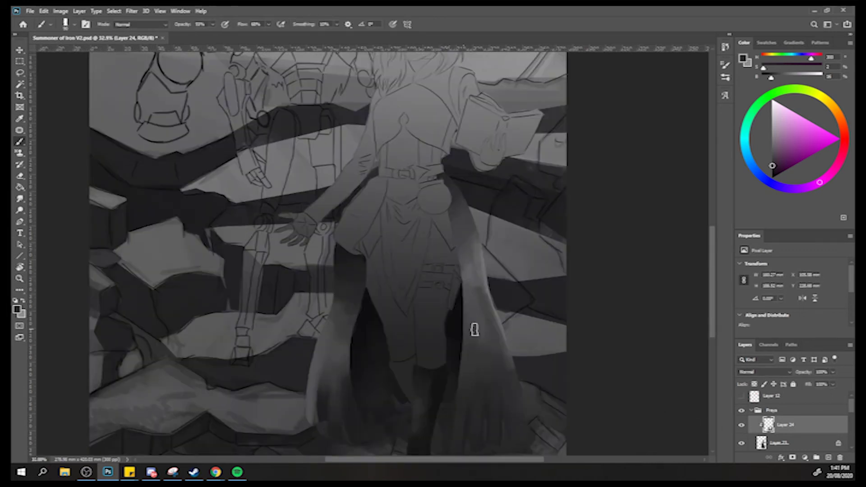
{"action": "left_click", "coordinate": [20, 73]}
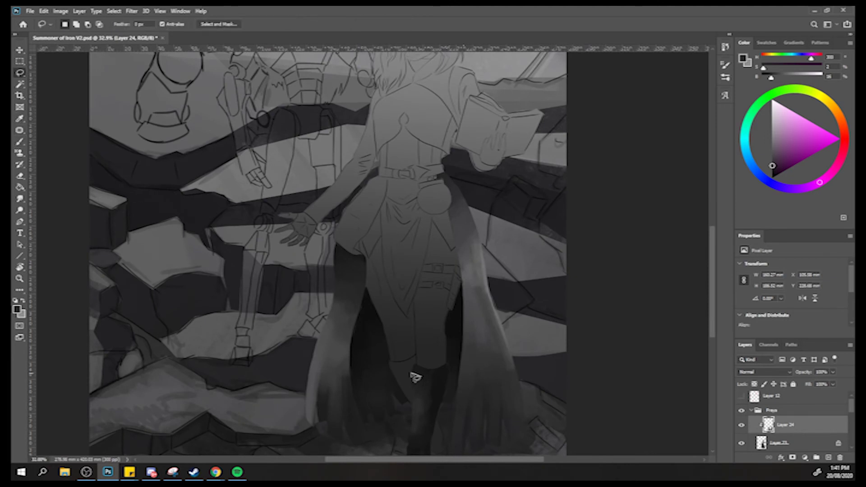
{"action": "left_click_drag", "start_coordinate": [450, 378], "coordinate": [450, 368]}
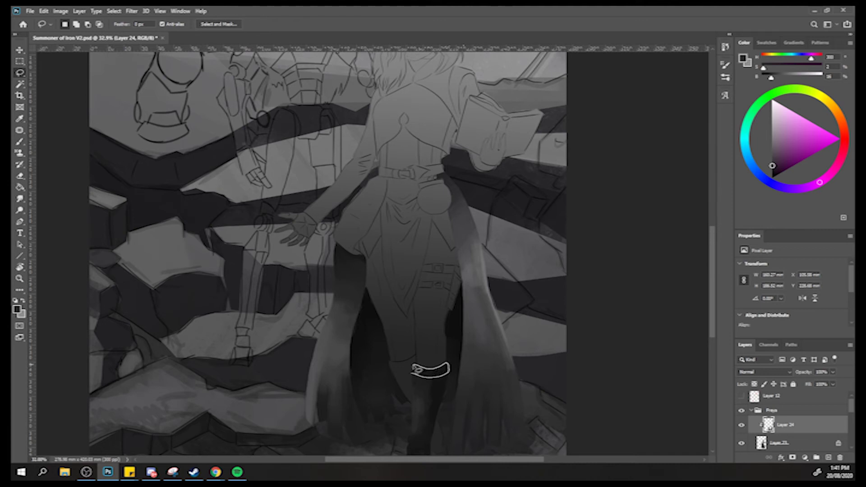
{"action": "left_click_drag", "start_coordinate": [414, 375], "coordinate": [413, 374]}
Darken the strap with a slightly smaller brush and sampled blue-grey tones.
{"action": "key", "text": "b"}
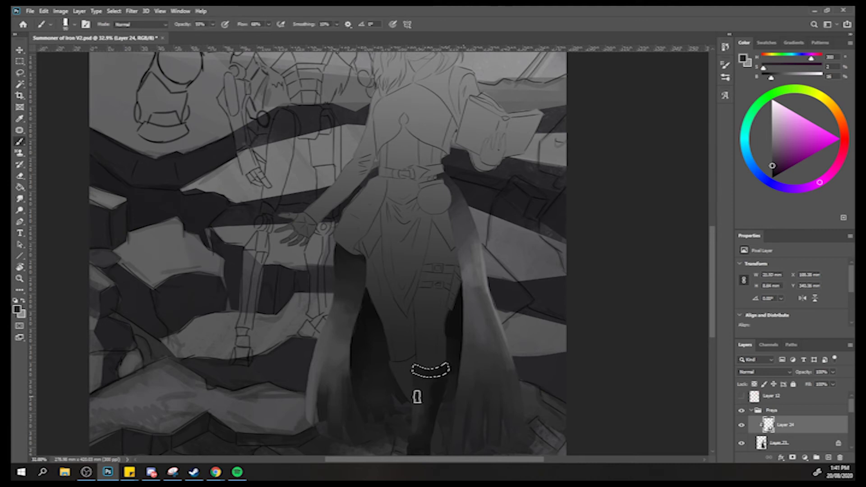
{"action": "left_click", "coordinate": [417, 415], "text": "alt"}
{"action": "left_click", "coordinate": [411, 404], "text": "alt"}
{"action": "key", "text": "["}
{"action": "left_click", "coordinate": [484, 337], "text": "alt"}
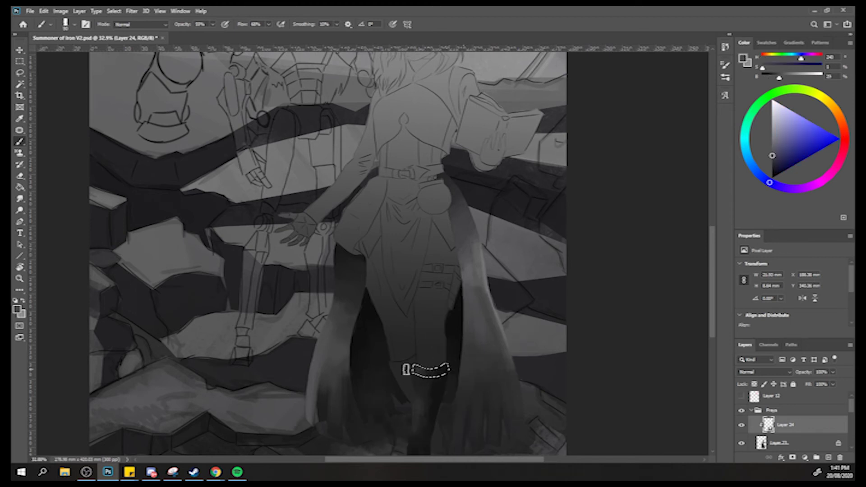
{"action": "left_click", "coordinate": [414, 372], "text": "alt"}
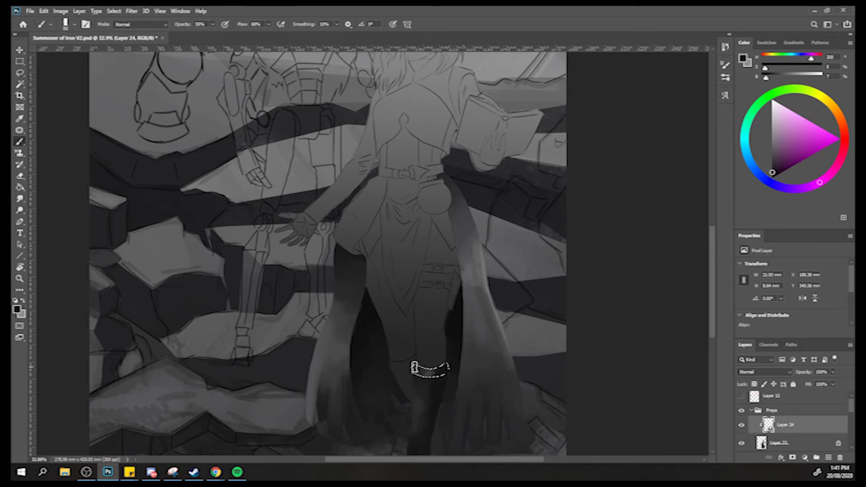
{"action": "left_click", "coordinate": [420, 372], "text": "alt"}
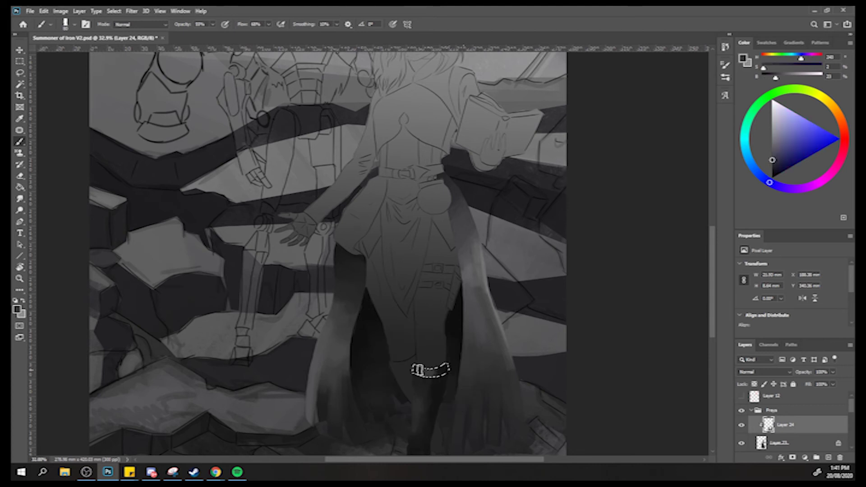
{"action": "left_click", "coordinate": [437, 370], "text": "alt"}
{"action": "left_click", "coordinate": [415, 371], "text": "alt"}
{"action": "left_click_drag", "start_coordinate": [417, 371], "coordinate": [423, 372]}
{"action": "left_click", "coordinate": [430, 372], "text": "alt"}
{"action": "left_click_drag", "start_coordinate": [446, 304], "coordinate": [409, 307]}
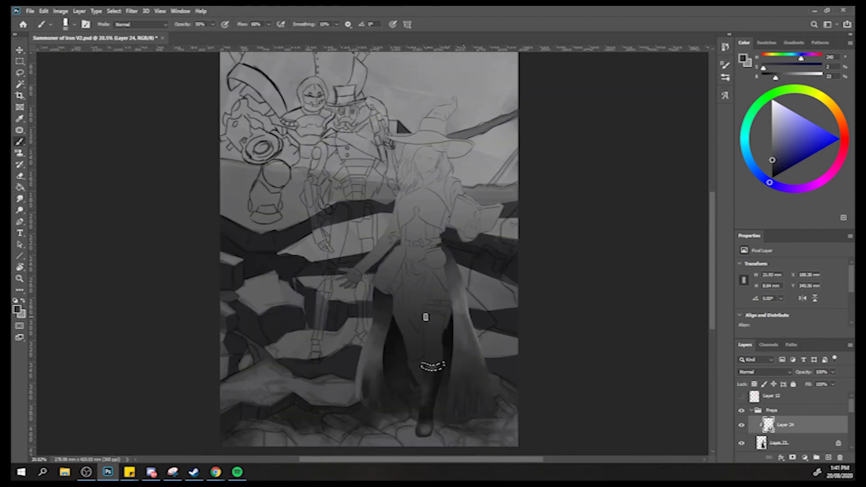
Clear the strap selection and lasso the back of the leg above the boot.
{"action": "key", "text": "l"}
{"action": "left_click_drag", "start_coordinate": [395, 363], "coordinate": [416, 357]}
{"action": "key", "text": "alt+BackSpace"}
{"action": "key", "text": "ctrl+d"}
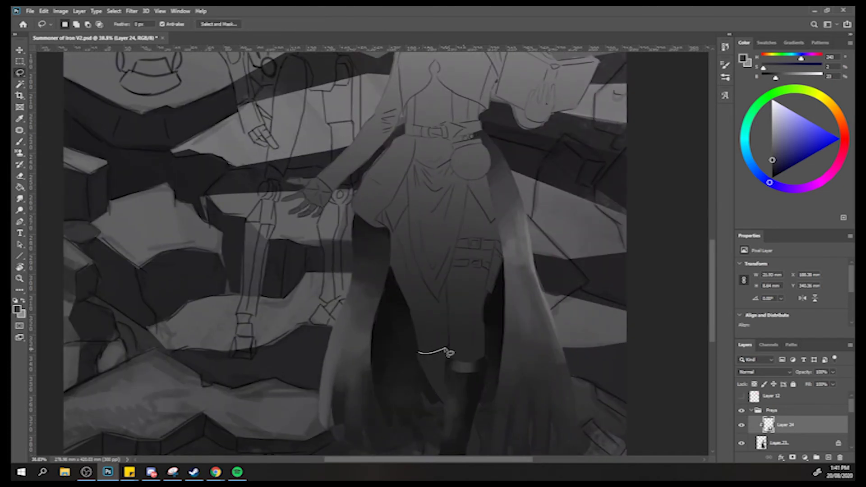
{"action": "mouse_move", "coordinate": [449, 346]}
{"action": "left_mouse_down"}
{"action": "mouse_move", "coordinate": [445, 409]}
{"action": "mouse_move", "coordinate": [432, 428]}
{"action": "mouse_move", "coordinate": [445, 408]}
{"action": "mouse_move", "coordinate": [420, 356]}
{"action": "left_mouse_up"}
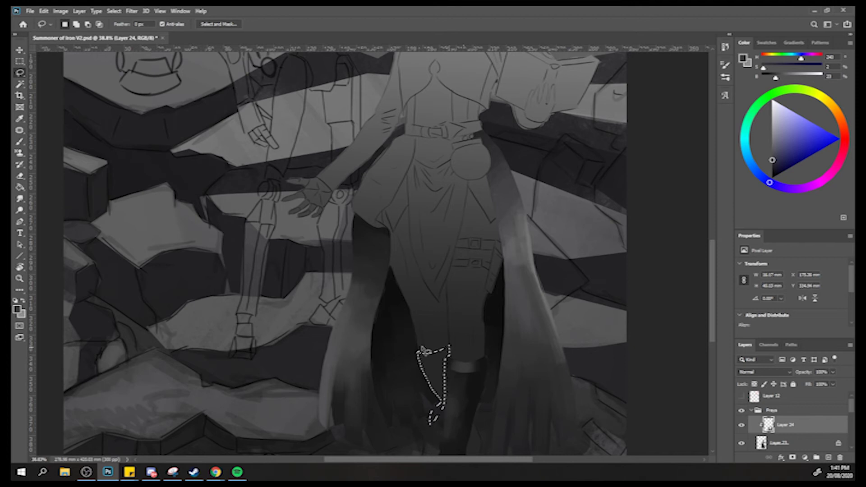
Shade the back of the leg with near-black and dark blue-grey tones.
{"action": "key", "text": "b"}
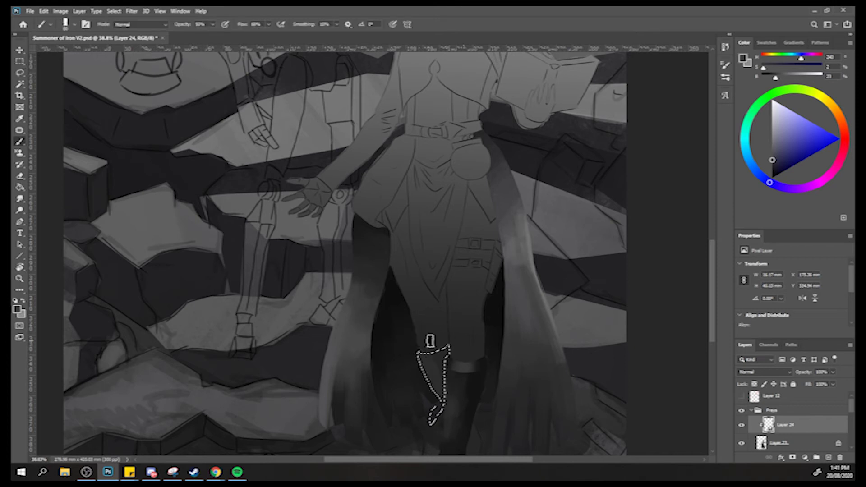
{"action": "left_click", "coordinate": [453, 433], "text": "alt"}
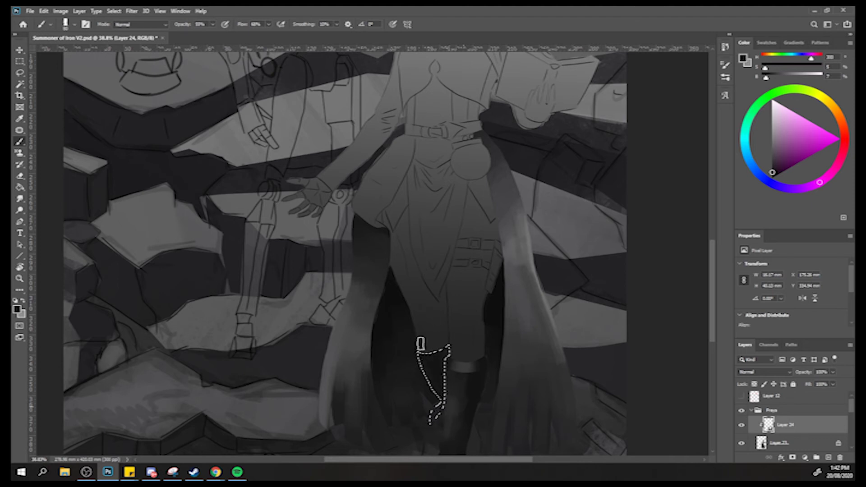
{"action": "left_click", "coordinate": [465, 361], "text": "alt"}
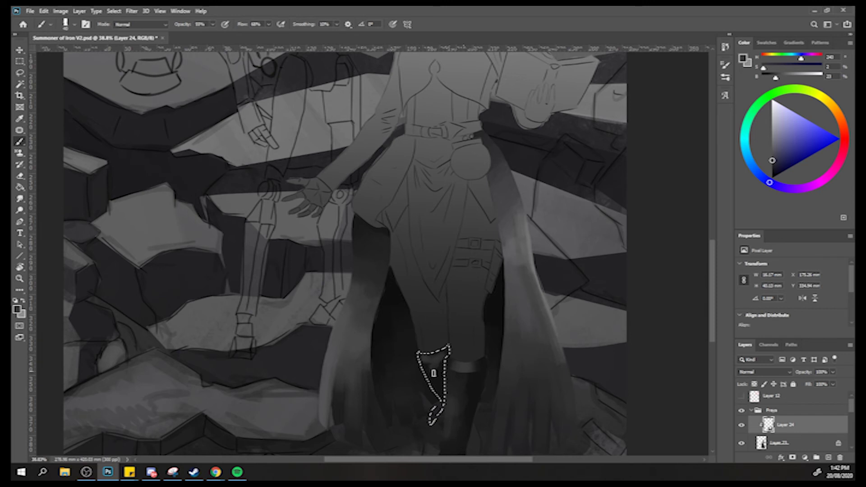
{"action": "left_click", "coordinate": [439, 377], "text": "alt"}
{"action": "left_click", "coordinate": [427, 368], "text": "alt"}
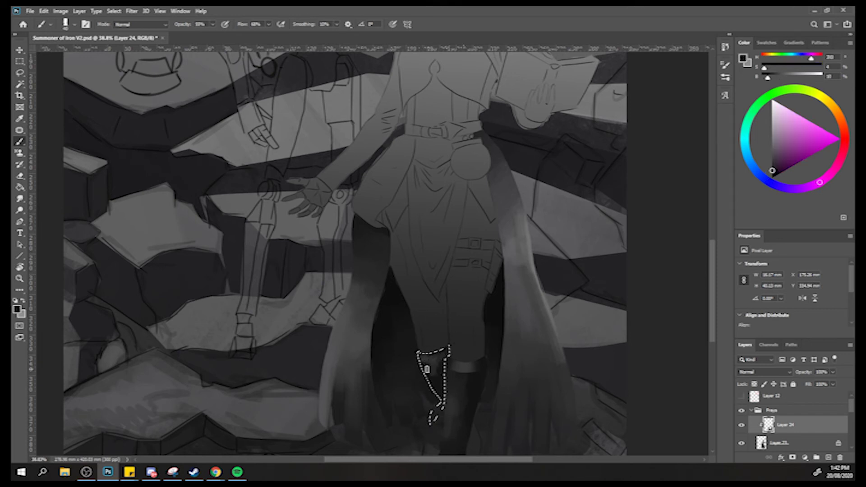
{"action": "left_click", "coordinate": [427, 365], "text": "alt"}
{"action": "left_click", "coordinate": [426, 366], "text": "alt"}
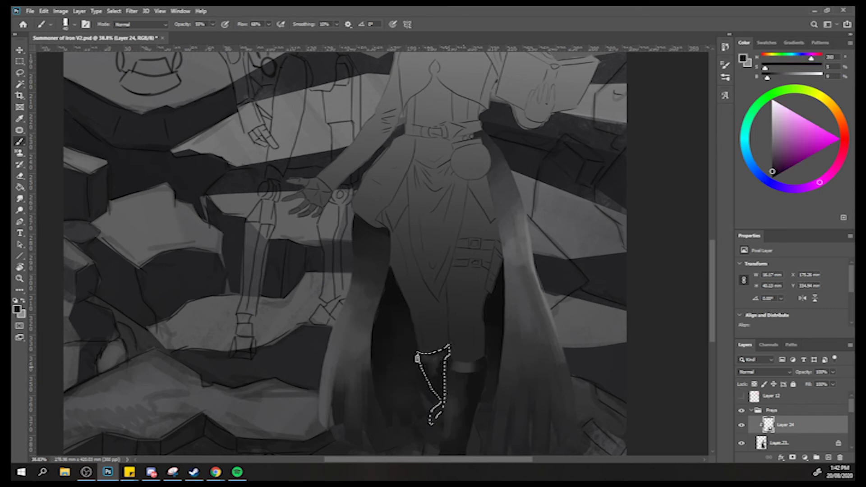
{"action": "left_click", "coordinate": [442, 381], "text": "alt"}
{"action": "left_click", "coordinate": [442, 372], "text": "alt"}
{"action": "left_click", "coordinate": [421, 367], "text": "alt"}
{"action": "left_click", "coordinate": [442, 381], "text": "alt"}
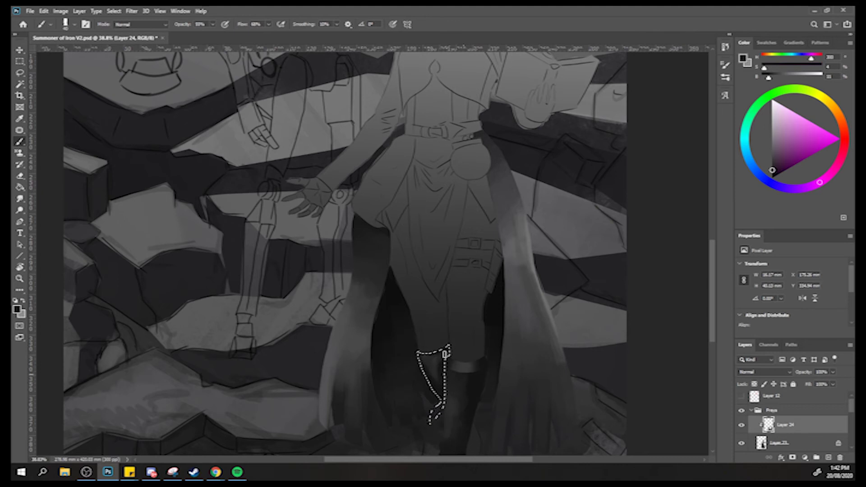
Zoom out to review the painting, sample a cloak tone, then zoom back onto the leg and boot.
{"action": "left_click_drag", "start_coordinate": [442, 351], "coordinate": [398, 300]}
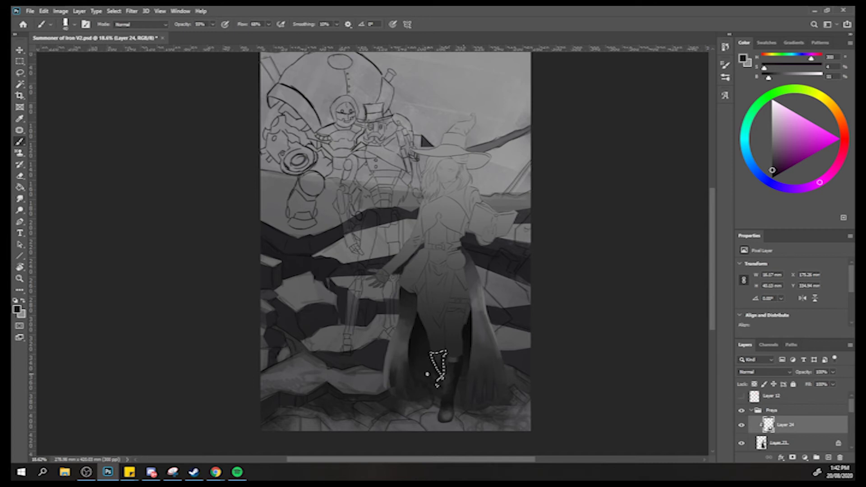
{"action": "left_click", "coordinate": [469, 319], "text": "alt"}
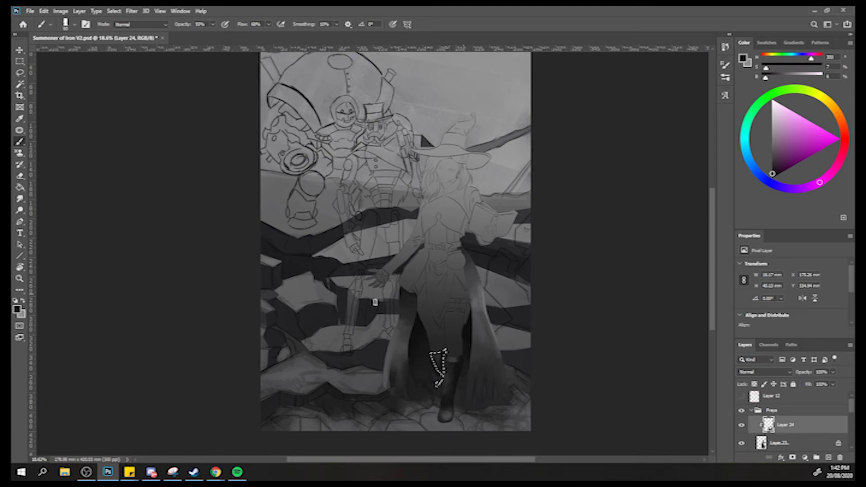
{"action": "key", "text": "z"}
{"action": "left_click_drag", "start_coordinate": [425, 397], "coordinate": [491, 383]}
Lasso the back edge of the boot and brush it darker.
{"action": "key", "text": "b"}
{"action": "key", "text": "l"}
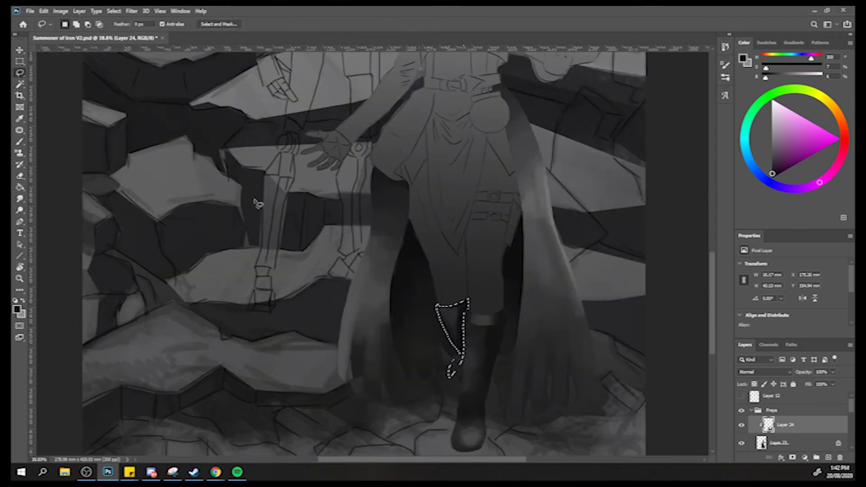
{"action": "mouse_move", "coordinate": [494, 373]}
{"action": "left_mouse_down"}
{"action": "mouse_move", "coordinate": [487, 415]}
{"action": "mouse_move", "coordinate": [493, 425]}
{"action": "mouse_move", "coordinate": [504, 414]}
{"action": "mouse_move", "coordinate": [502, 372]}
{"action": "mouse_move", "coordinate": [472, 429]}
{"action": "left_mouse_up"}
{"action": "key", "text": "b"}
{"action": "left_click", "coordinate": [456, 331], "text": "alt"}
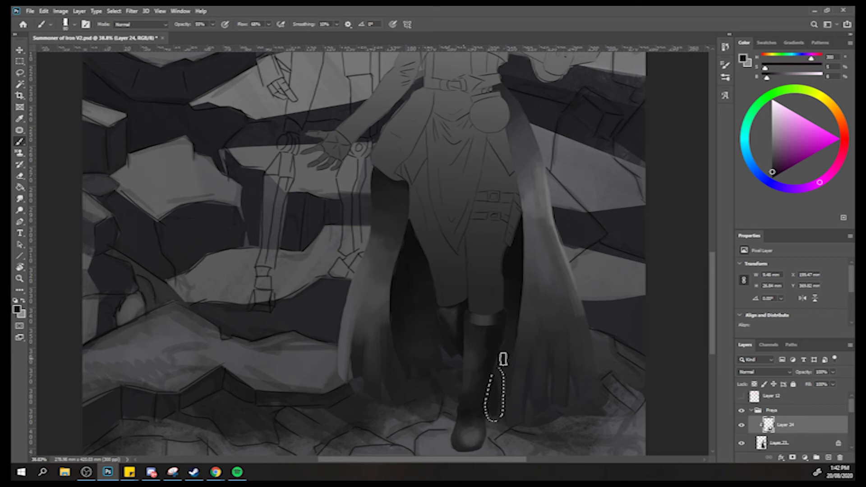
{"action": "left_click", "coordinate": [519, 247], "text": "alt"}
{"action": "left_click_drag", "start_coordinate": [500, 378], "coordinate": [483, 421]}
{"action": "left_click_drag", "start_coordinate": [456, 298], "coordinate": [435, 307]}
Delete the stray paint beside the leg, deselect, and save Summoner of Iron V2.psd.
{"action": "left_click", "coordinate": [18, 72]}
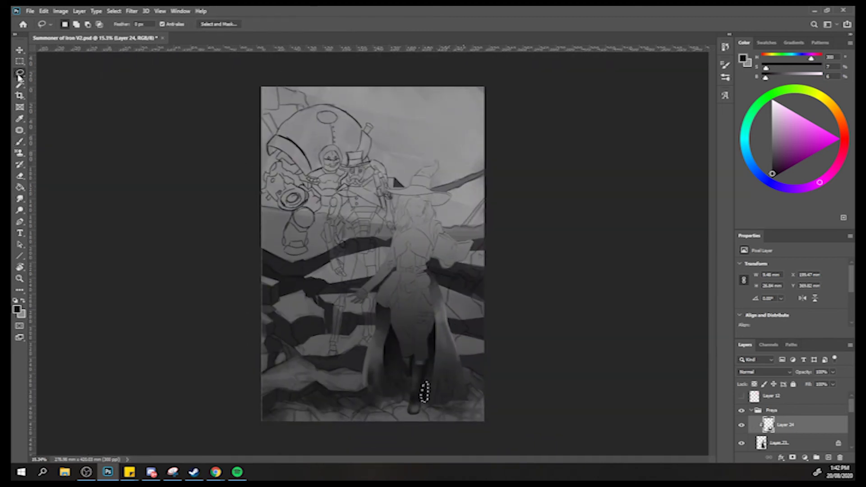
{"action": "mouse_move", "coordinate": [356, 390]}
{"action": "left_mouse_down"}
{"action": "mouse_move", "coordinate": [376, 310]}
{"action": "mouse_move", "coordinate": [360, 396]}
{"action": "left_mouse_up"}
{"action": "key", "text": "Delete"}
{"action": "key", "text": "ctrl+d"}
{"action": "left_click", "coordinate": [29, 11]}
{"action": "left_click", "coordinate": [35, 110]}
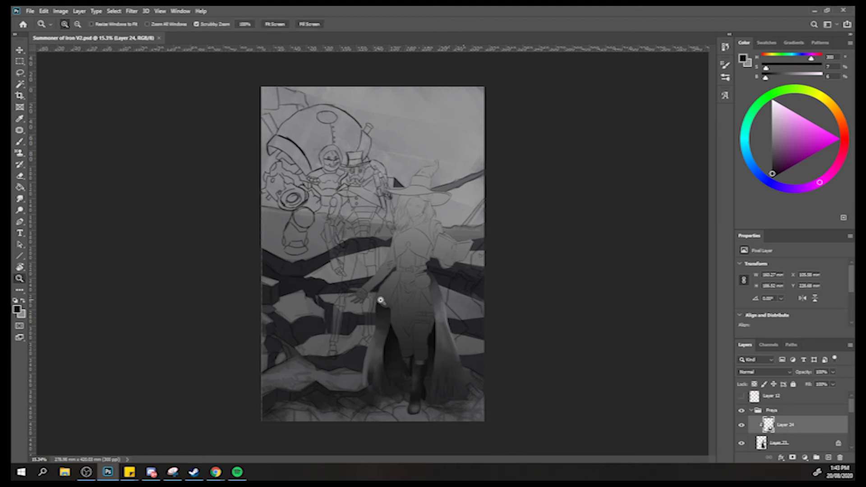
Lasso the draped panel at the hip and dab in a sampled tone.
{"action": "scroll", "coordinate": [381, 300], "scroll_direction": "up", "scroll_amount": 5}
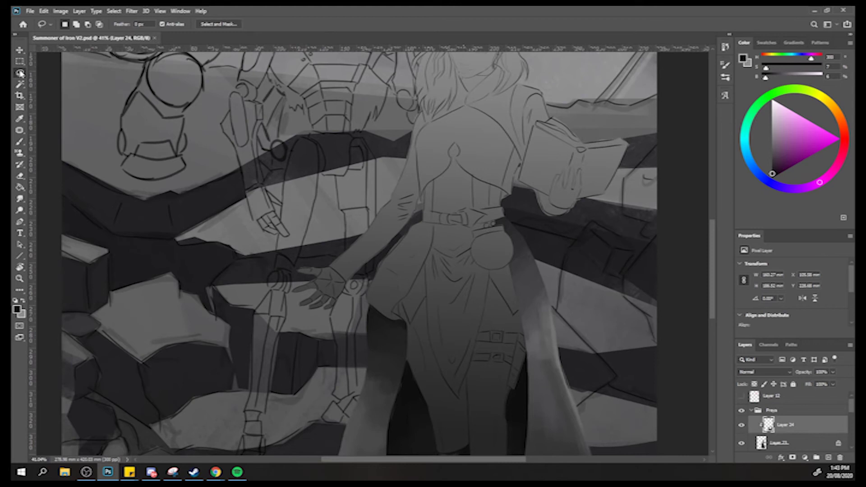
{"action": "mouse_move", "coordinate": [401, 316]}
{"action": "left_mouse_down"}
{"action": "mouse_move", "coordinate": [395, 305]}
{"action": "mouse_move", "coordinate": [414, 285]}
{"action": "mouse_move", "coordinate": [433, 233]}
{"action": "mouse_move", "coordinate": [422, 220]}
{"action": "mouse_move", "coordinate": [365, 286]}
{"action": "mouse_move", "coordinate": [366, 302]}
{"action": "mouse_move", "coordinate": [408, 329]}
{"action": "left_mouse_up"}
{"action": "key", "text": "b"}
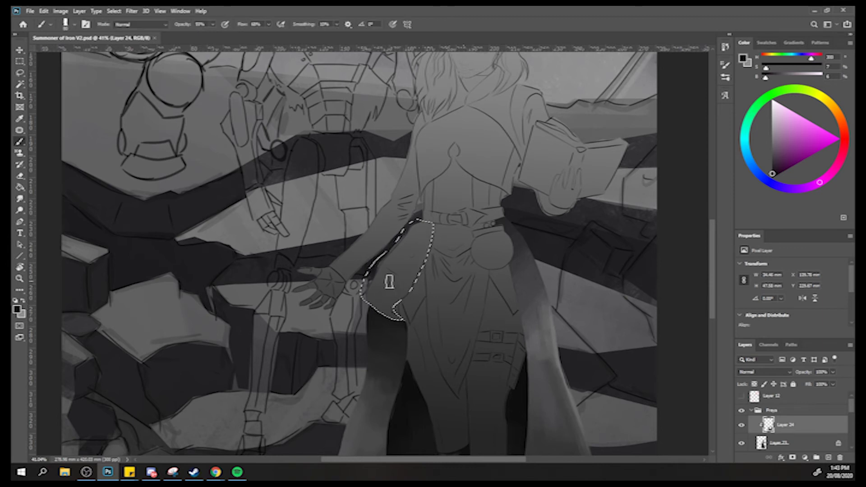
{"action": "left_click", "coordinate": [386, 322], "text": "alt"}
{"action": "left_click", "coordinate": [391, 324], "text": "alt"}
{"action": "left_click_drag", "start_coordinate": [397, 309], "coordinate": [398, 307]}
Shade the hip panel with a half-size brush using lighter blue-greys and darker edge tones.
{"action": "key", "text": "bracketleft"}
{"action": "key", "text": "bracketleft"}
{"action": "key", "text": "bracketleft"}
{"action": "key", "text": "bracketleft"}
{"action": "key", "text": "bracketleft"}
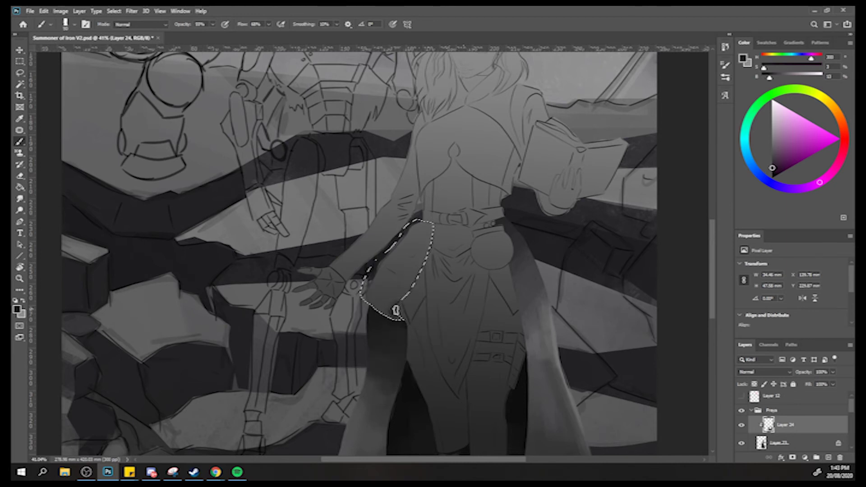
{"action": "left_click", "coordinate": [363, 428], "text": "alt"}
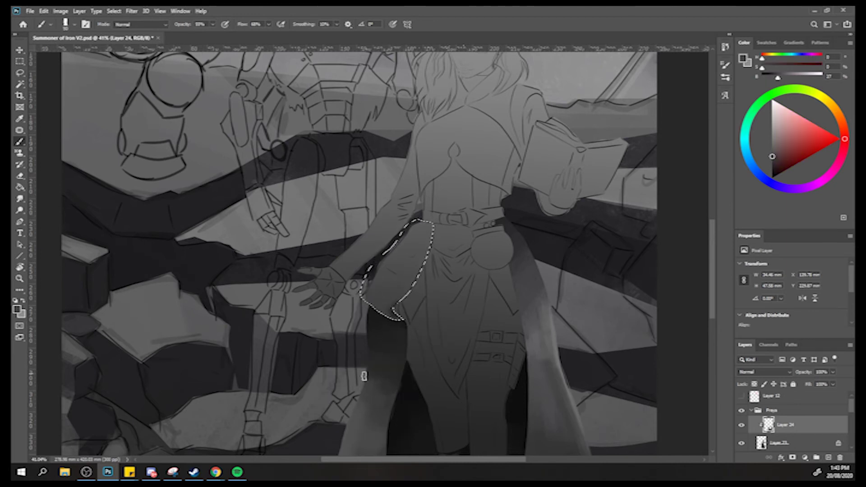
{"action": "left_click", "coordinate": [373, 376], "text": "alt"}
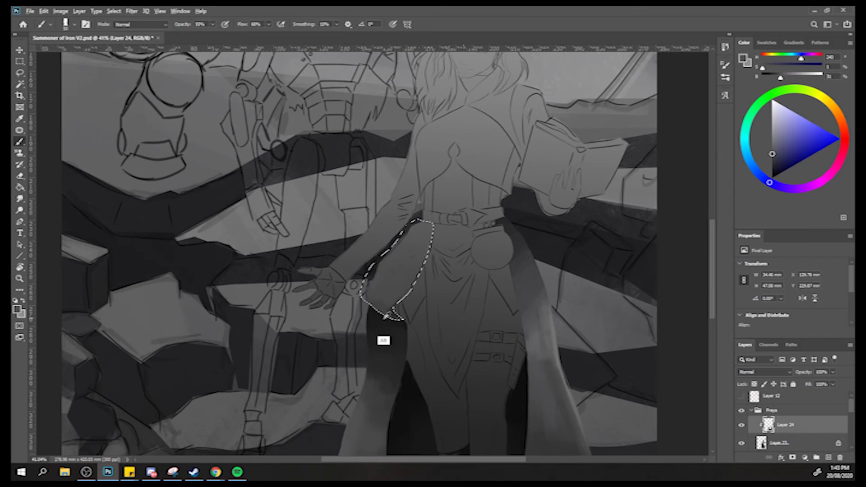
{"action": "left_click", "coordinate": [394, 317], "text": "alt"}
{"action": "left_click", "coordinate": [368, 298], "text": "alt"}
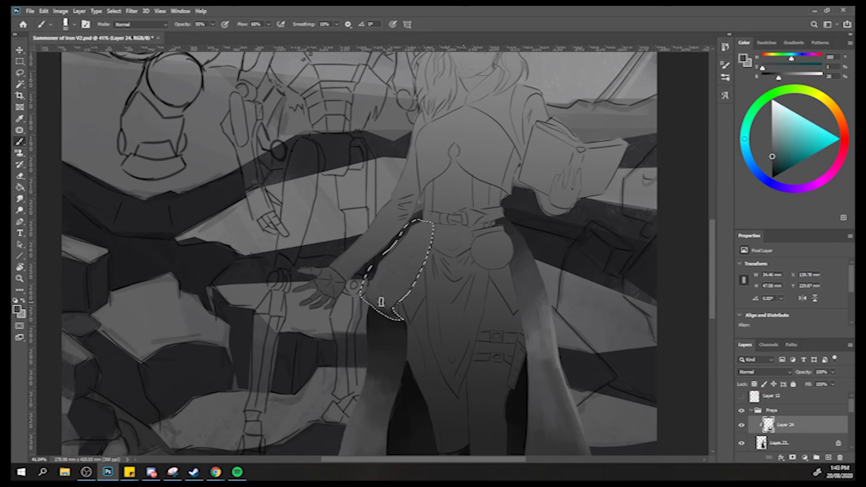
{"action": "left_click", "coordinate": [367, 395], "text": "alt"}
{"action": "left_click", "coordinate": [352, 416], "text": "alt"}
{"action": "left_click", "coordinate": [387, 311], "text": "alt"}
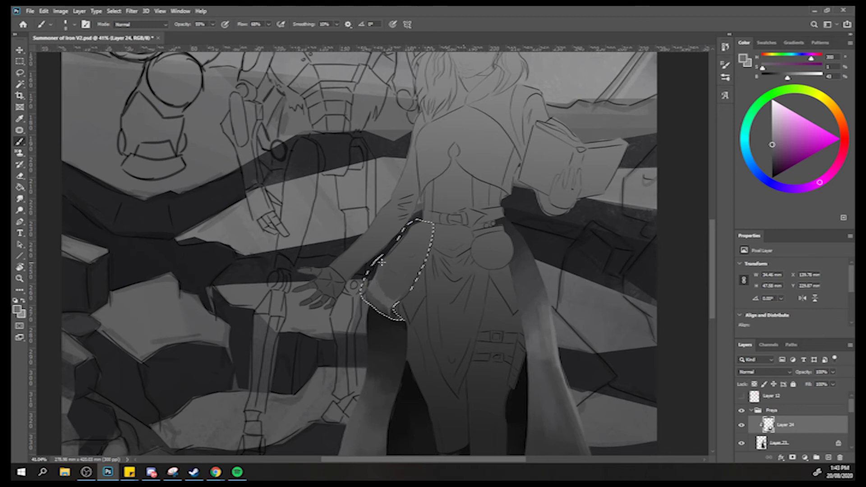
{"action": "key", "text": "]"}
{"action": "key", "text": "]"}
{"action": "key", "text": "]"}
{"action": "key", "text": "]"}
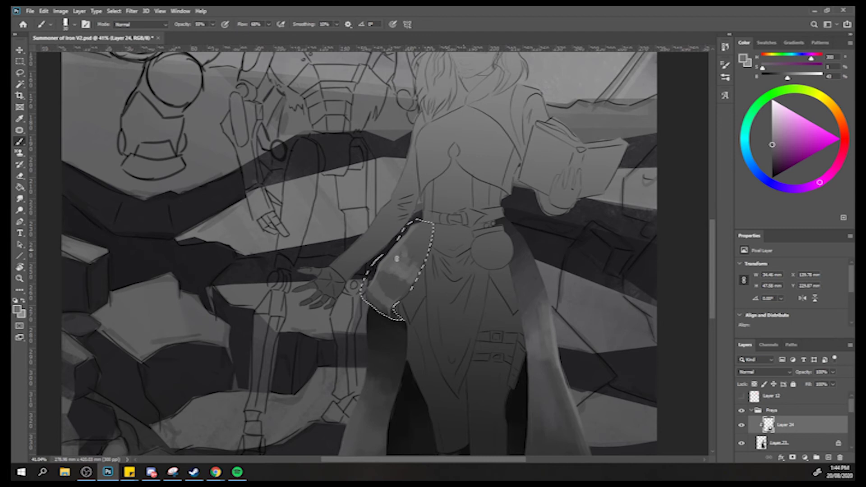
Lay alternating light and dark greys on the hip panel, darkening its upper-left edge.
{"action": "left_click", "coordinate": [417, 284], "text": "alt"}
{"action": "left_click", "coordinate": [388, 264], "text": "alt"}
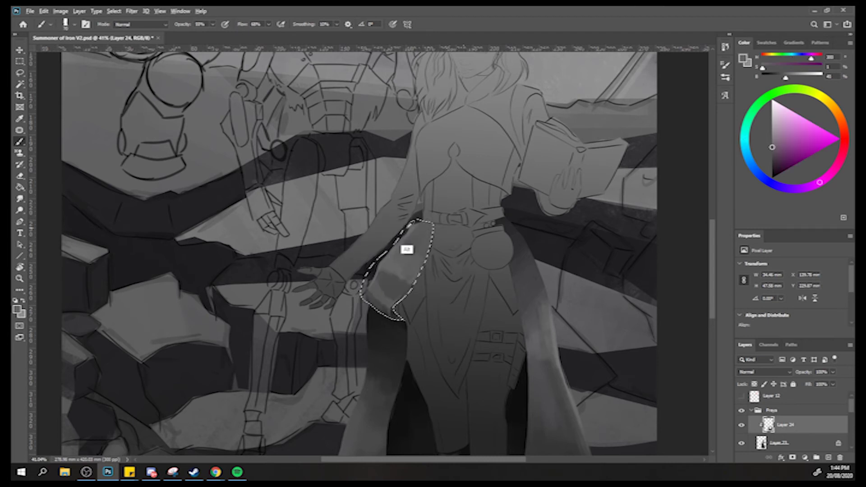
{"action": "left_click", "coordinate": [406, 249], "text": "alt"}
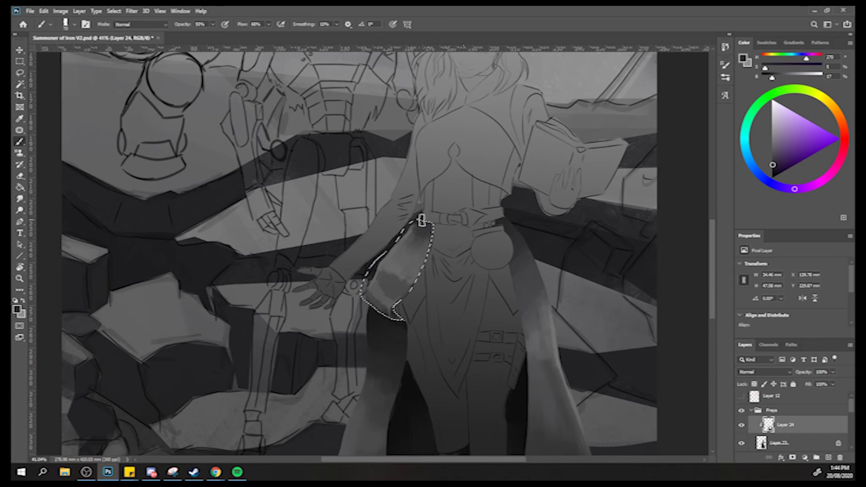
{"action": "left_click", "coordinate": [401, 259], "text": "alt"}
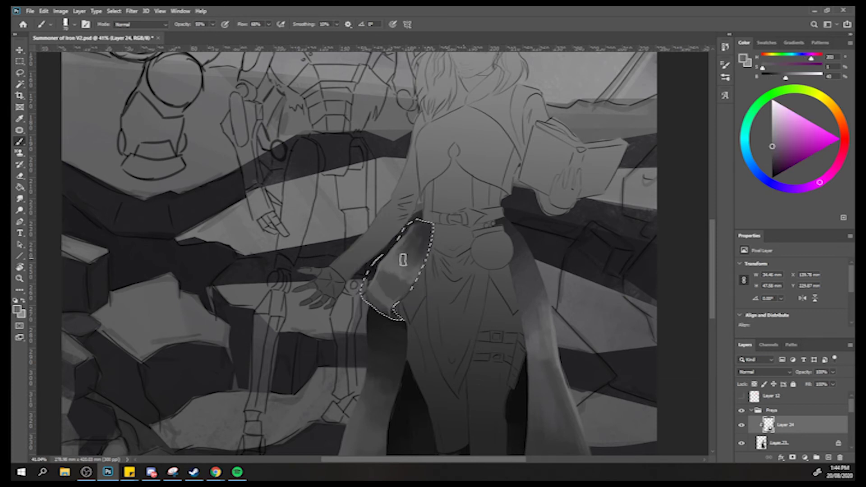
{"action": "left_click", "coordinate": [411, 262], "text": "alt"}
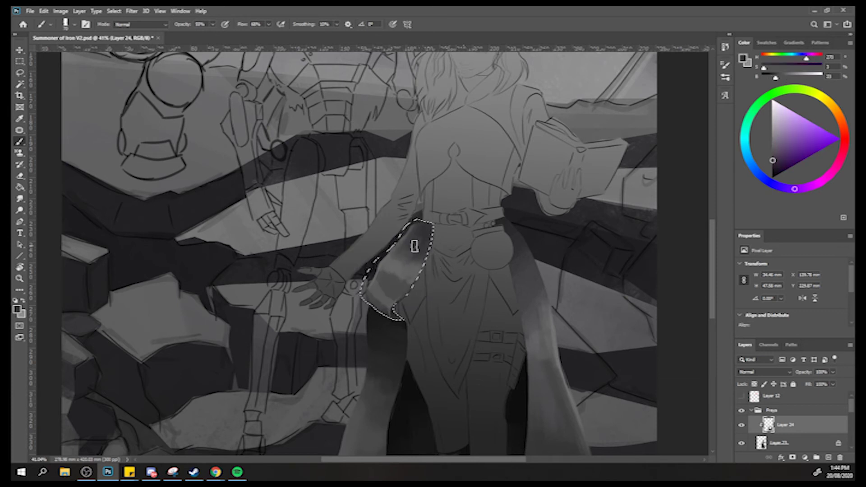
{"action": "left_click", "coordinate": [404, 261], "text": "alt"}
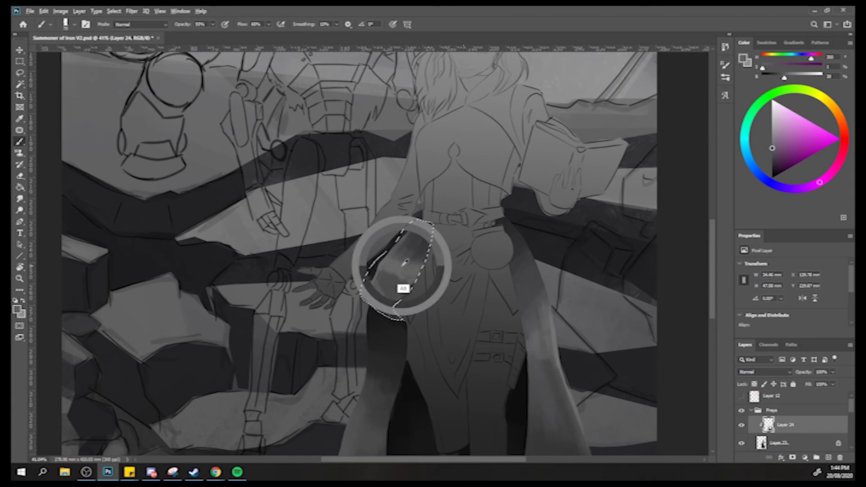
{"action": "left_click", "coordinate": [447, 197], "text": "alt"}
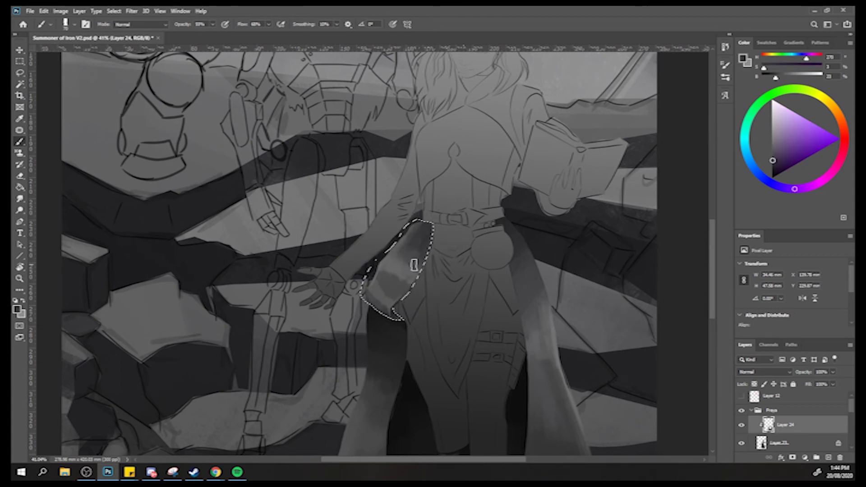
{"action": "left_click", "coordinate": [397, 265], "text": "alt"}
{"action": "left_click", "coordinate": [419, 253], "text": "alt"}
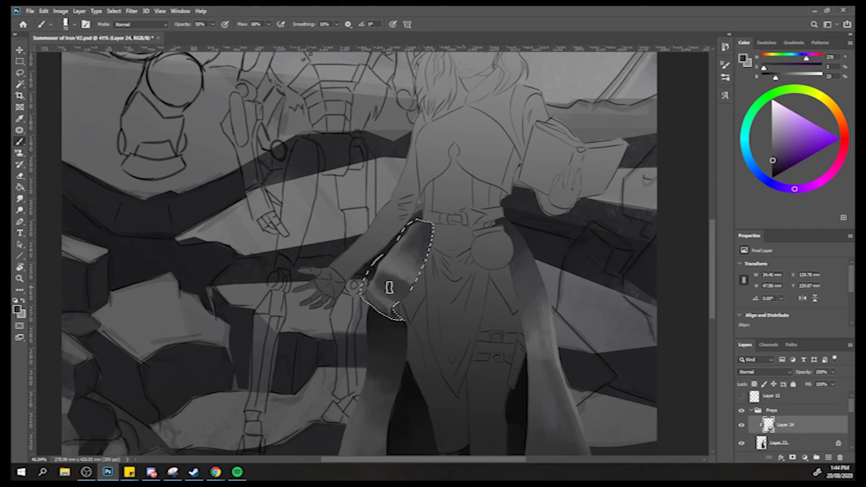
{"action": "left_click", "coordinate": [371, 295], "text": "alt"}
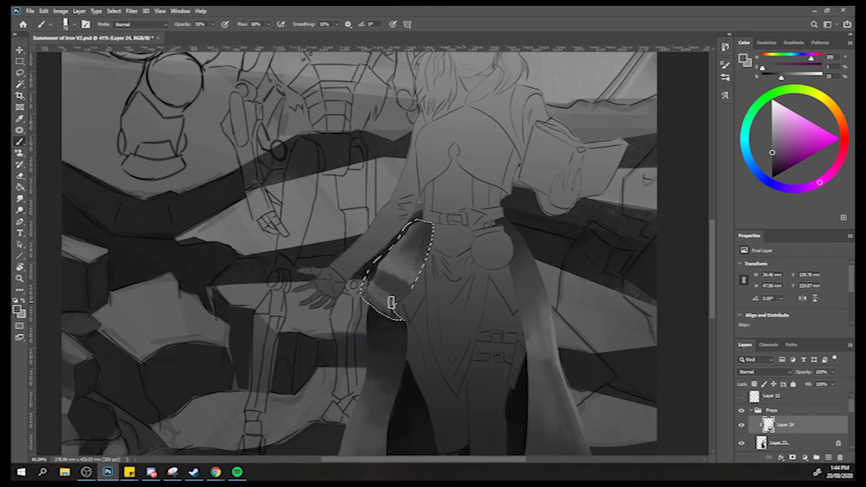
{"action": "left_click", "coordinate": [397, 312], "text": "alt"}
{"action": "mouse_move", "coordinate": [393, 273]}
{"action": "left_mouse_down"}
{"action": "mouse_move", "coordinate": [380, 263]}
{"action": "mouse_move", "coordinate": [403, 274]}
{"action": "left_mouse_up"}
Add lighter highlights and a darker shadow along the panel's bottom near the belt.
{"action": "left_click", "coordinate": [417, 277], "text": "alt"}
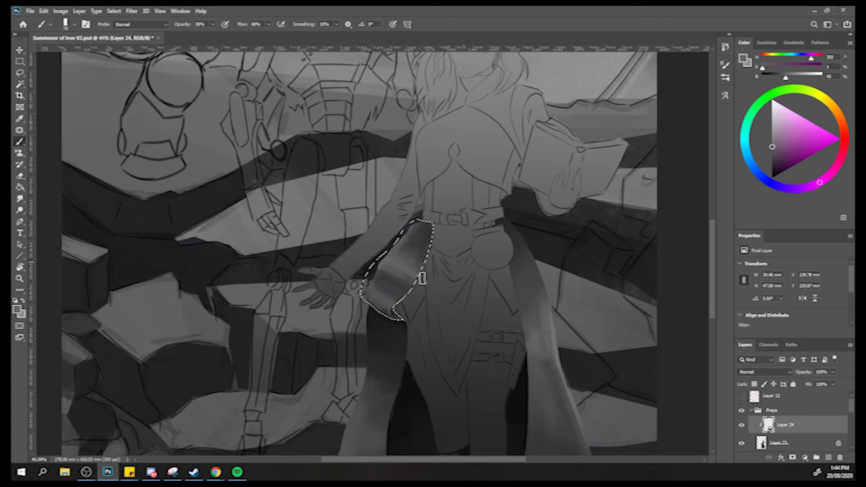
{"action": "left_click", "coordinate": [416, 254], "text": "alt"}
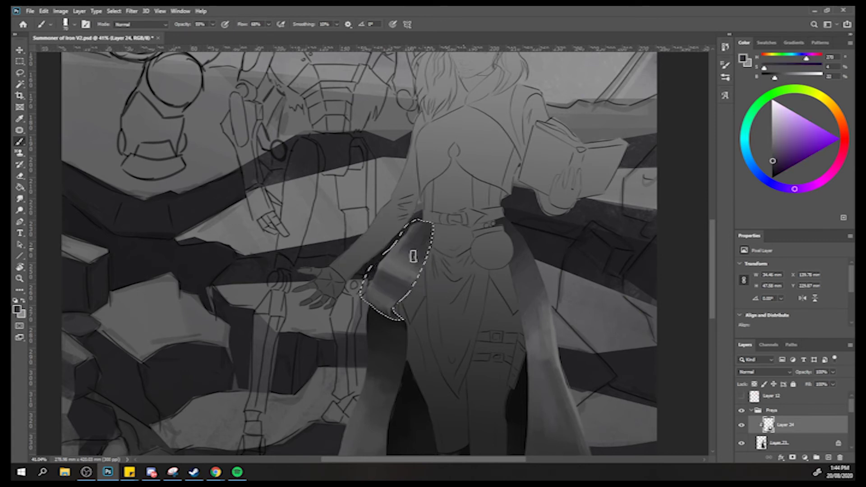
{"action": "left_click", "coordinate": [391, 278], "text": "alt"}
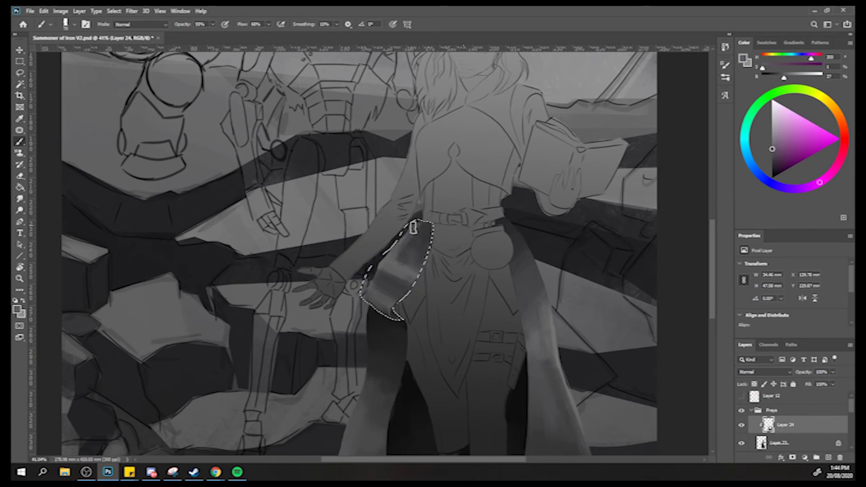
{"action": "left_click", "coordinate": [407, 244], "text": "alt"}
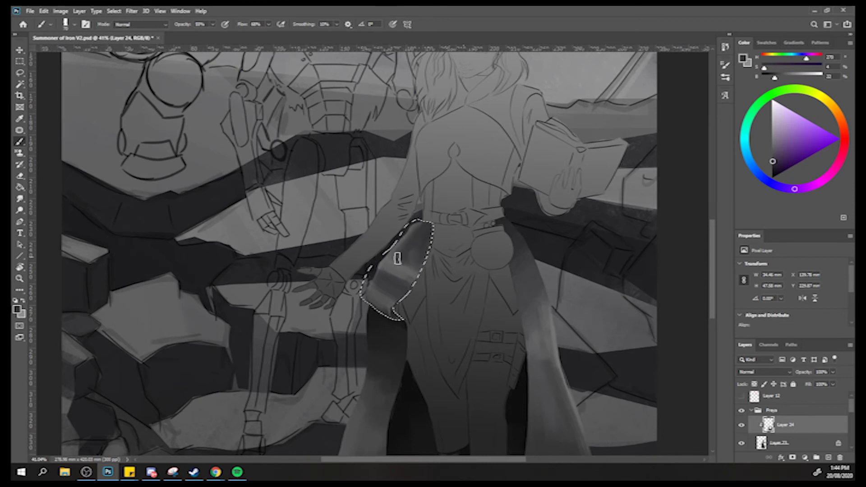
{"action": "left_click", "coordinate": [398, 262], "text": "alt"}
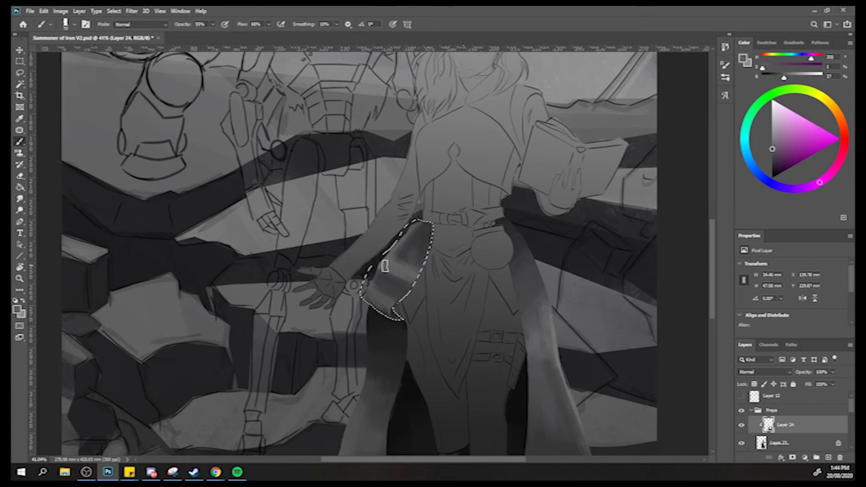
{"action": "left_click", "coordinate": [421, 232], "text": "alt"}
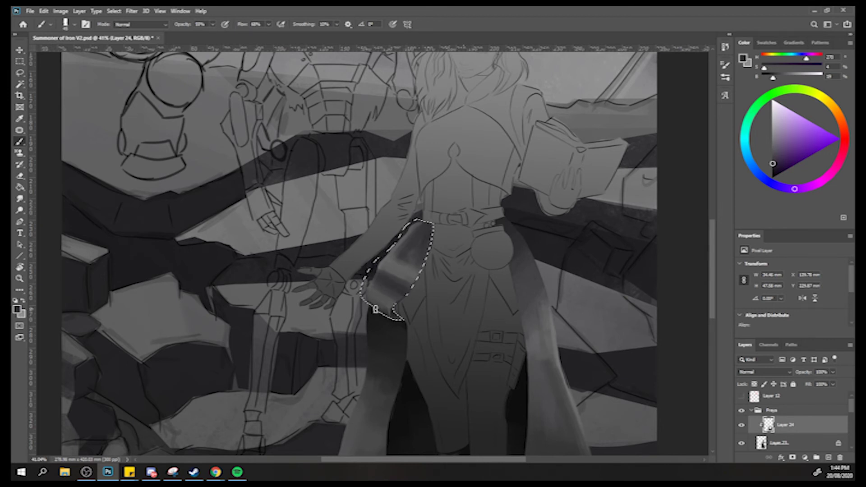
{"action": "left_click", "coordinate": [381, 307], "text": "alt"}
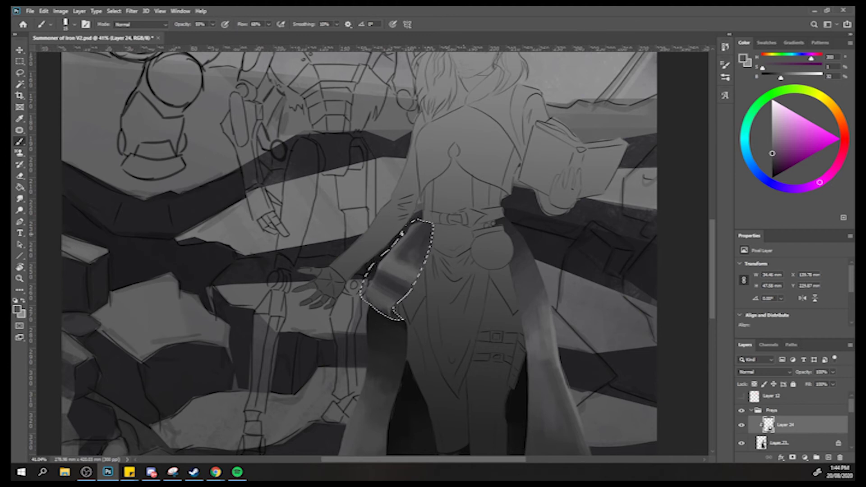
{"action": "left_click", "coordinate": [578, 105], "text": "alt"}
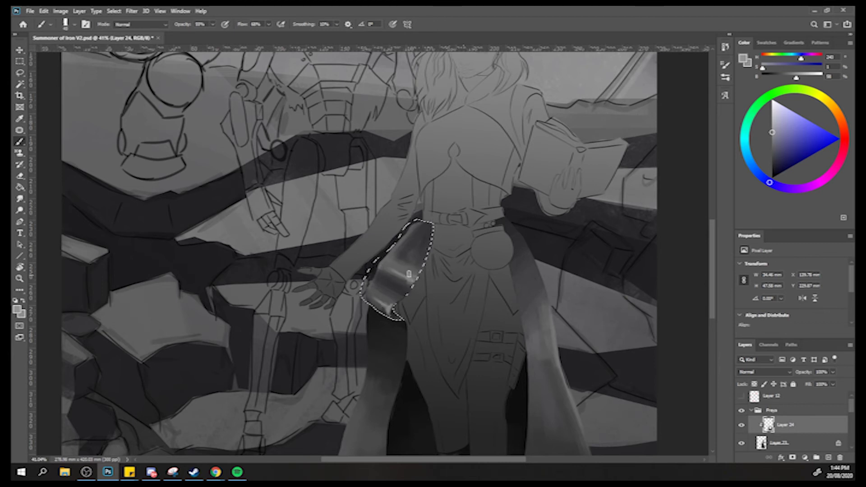
{"action": "left_click", "coordinate": [394, 271], "text": "alt"}
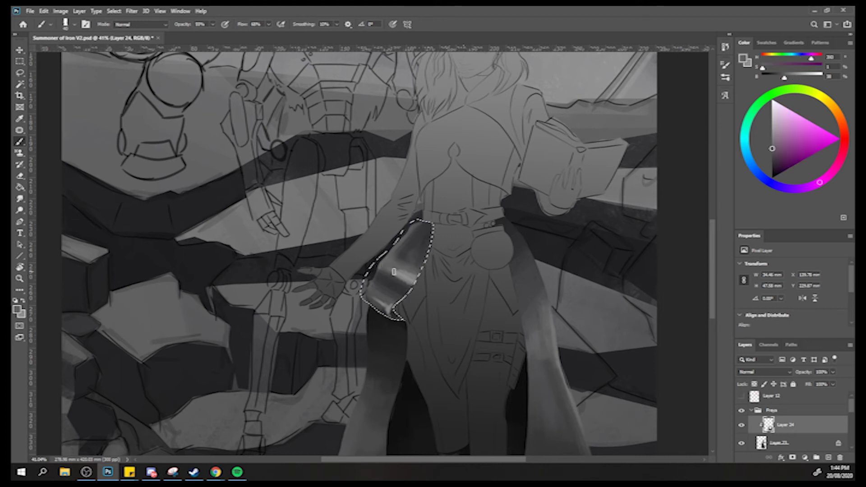
Deepen the hip cloth folds with mid greys and near-black shadow tones.
{"action": "left_click", "coordinate": [399, 286], "text": "alt"}
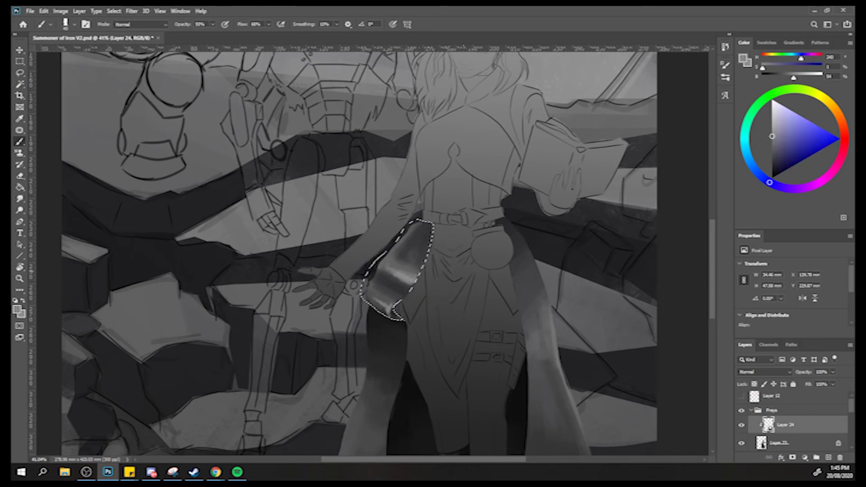
{"action": "left_click", "coordinate": [394, 276], "text": "alt"}
{"action": "left_click", "coordinate": [391, 272], "text": "alt"}
{"action": "left_click", "coordinate": [387, 266], "text": "alt"}
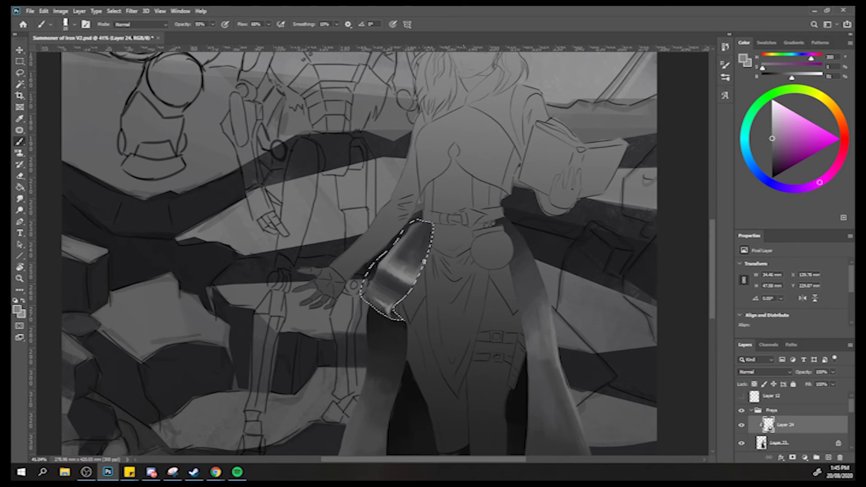
{"action": "left_click", "coordinate": [427, 249], "text": "alt"}
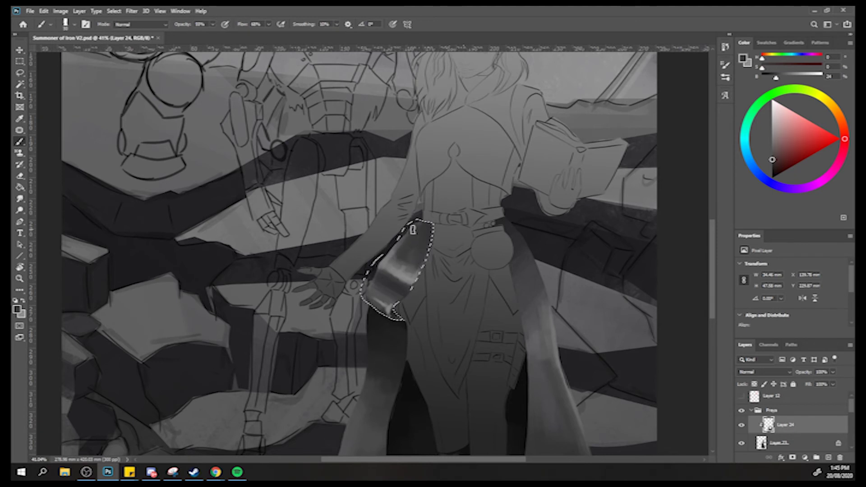
{"action": "left_click", "coordinate": [395, 294], "text": "alt"}
{"action": "left_click", "coordinate": [403, 411], "text": "alt"}
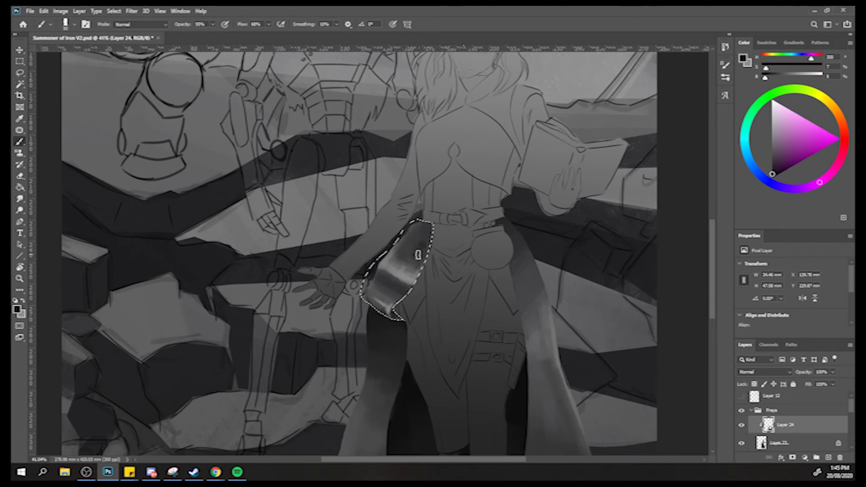
{"action": "left_click", "coordinate": [408, 248], "text": "alt"}
{"action": "left_click", "coordinate": [421, 240], "text": "alt"}
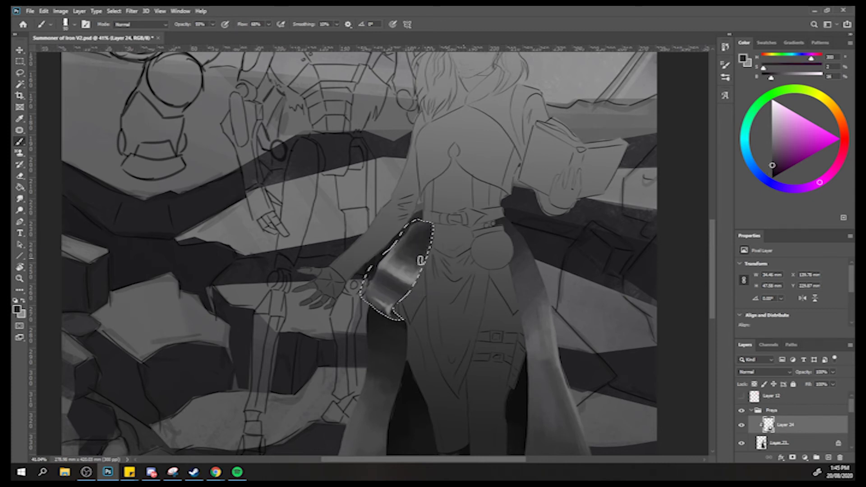
Review the whole painting, then brighten the lower hip cloth with glossy light greys.
{"action": "mouse_move", "coordinate": [401, 220]}
{"action": "left_mouse_down"}
{"action": "mouse_move", "coordinate": [384, 207]}
{"action": "mouse_move", "coordinate": [375, 232]}
{"action": "left_mouse_up"}
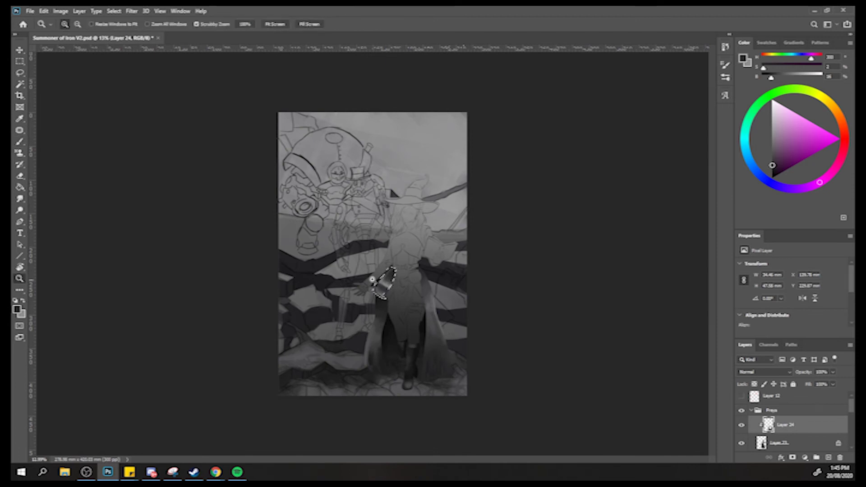
{"action": "left_click_drag", "start_coordinate": [372, 277], "coordinate": [422, 236]}
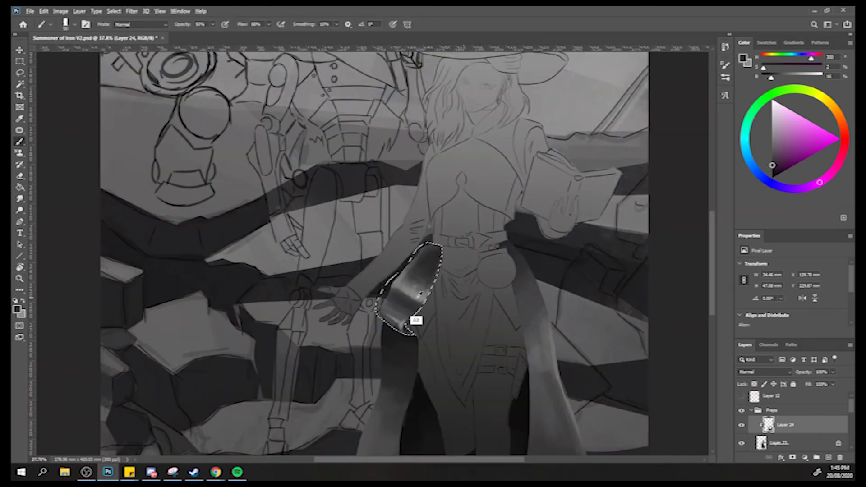
{"action": "left_click", "coordinate": [409, 303], "text": "alt"}
{"action": "left_click", "coordinate": [417, 307], "text": "alt"}
{"action": "left_click", "coordinate": [416, 311], "text": "alt"}
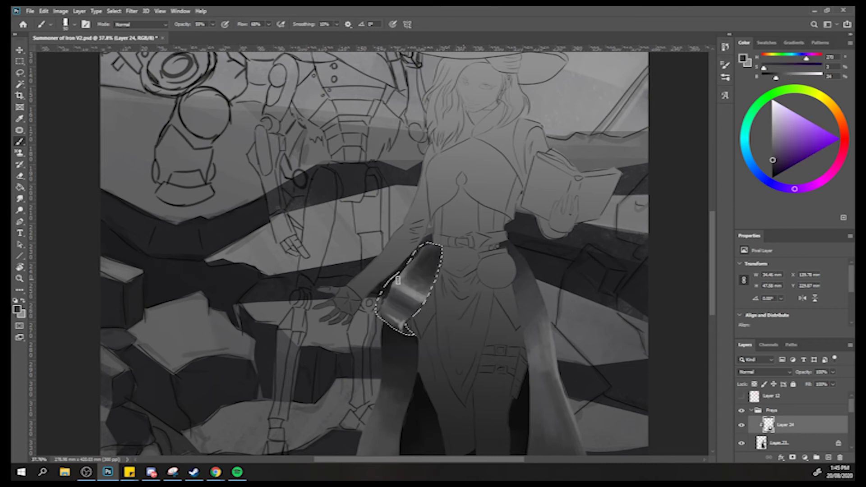
{"action": "left_click", "coordinate": [405, 295], "text": "alt"}
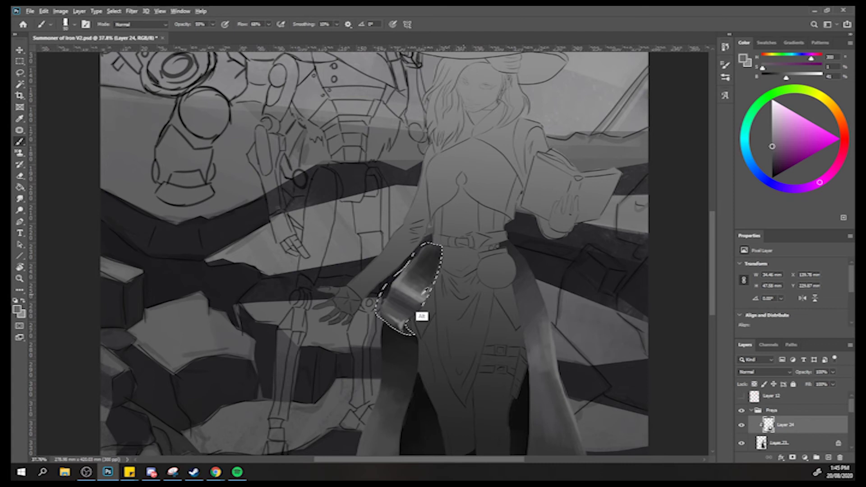
{"action": "left_click", "coordinate": [415, 312], "text": "alt"}
{"action": "left_click", "coordinate": [419, 266], "text": "alt"}
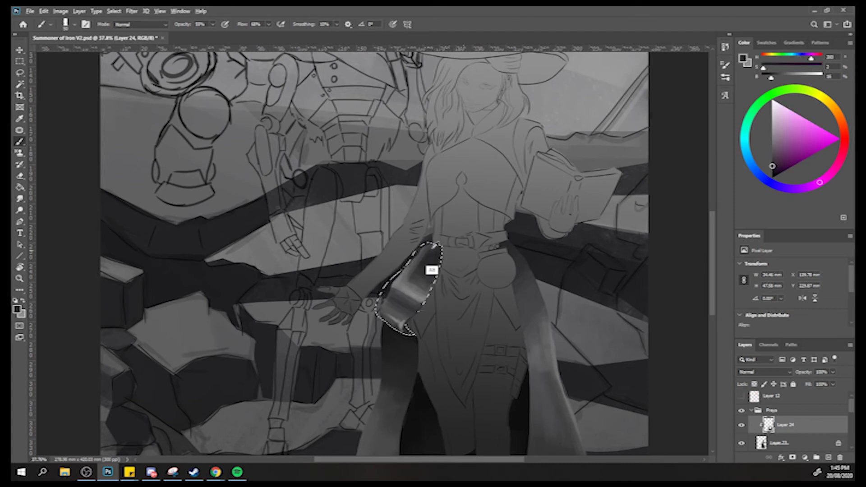
{"action": "left_click", "coordinate": [417, 305], "text": "alt"}
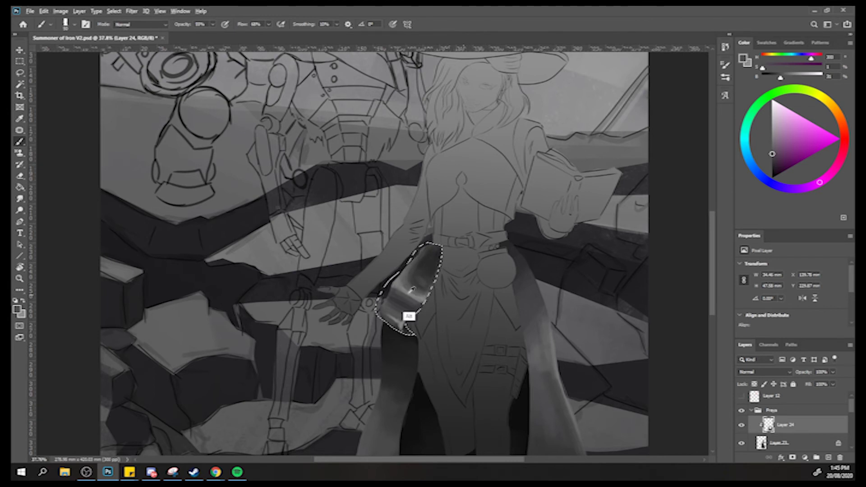
{"action": "left_click", "coordinate": [410, 262], "text": "alt"}
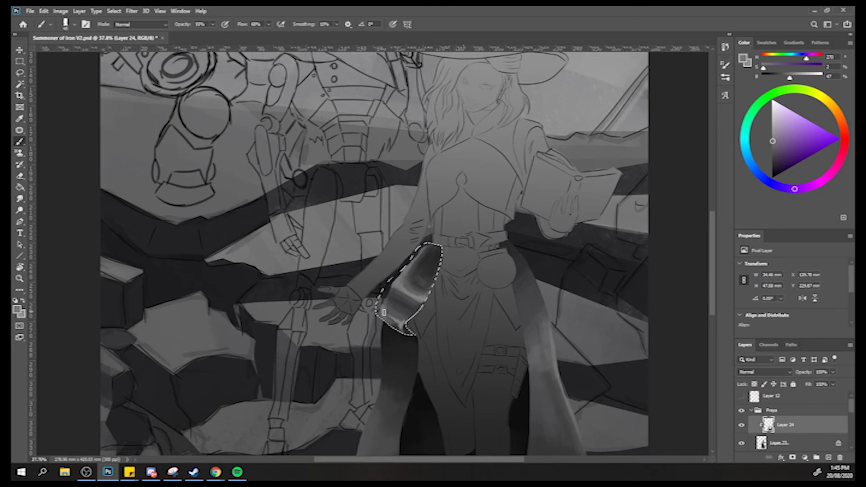
Darken the cloth's lower edge against light greys, then zoom out to review.
{"action": "left_click", "coordinate": [377, 316], "text": "alt"}
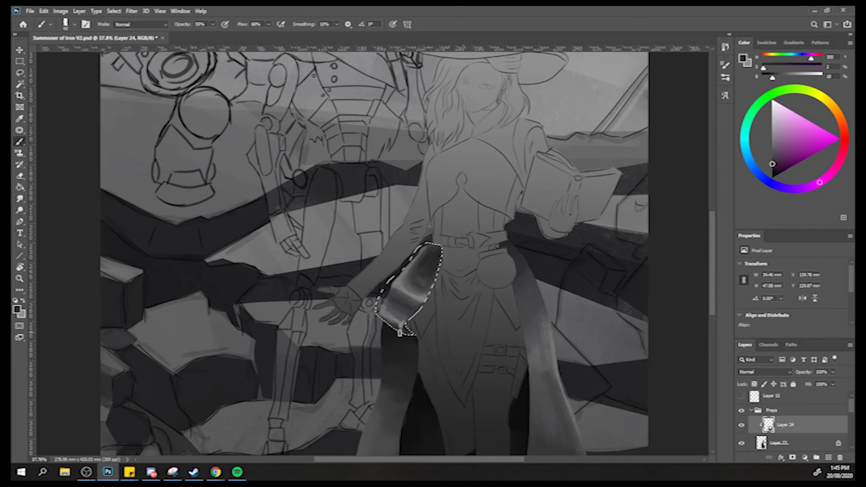
{"action": "left_click", "coordinate": [399, 323], "text": "alt"}
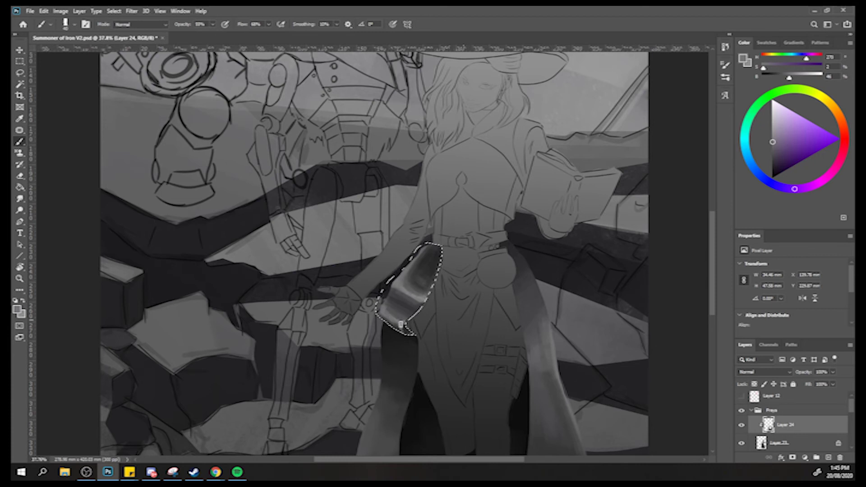
{"action": "left_click", "coordinate": [372, 316], "text": "alt"}
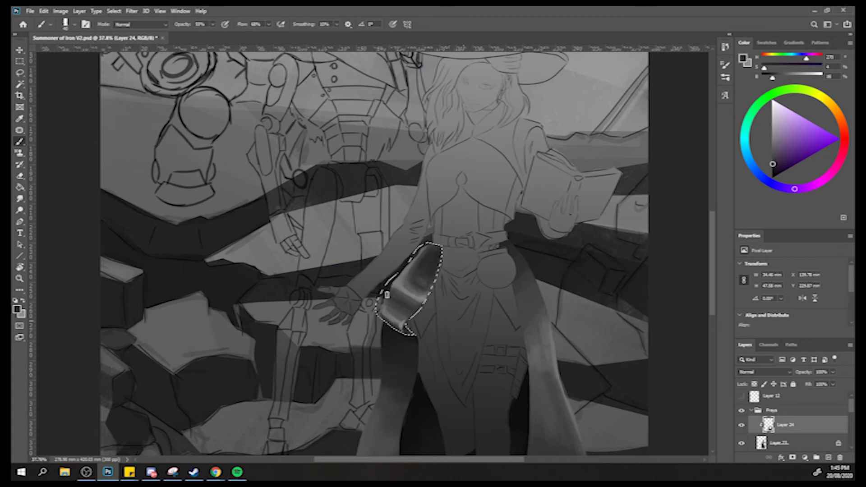
{"action": "left_click", "coordinate": [386, 315], "text": "alt"}
{"action": "left_click_drag", "start_coordinate": [353, 270], "coordinate": [324, 259]}
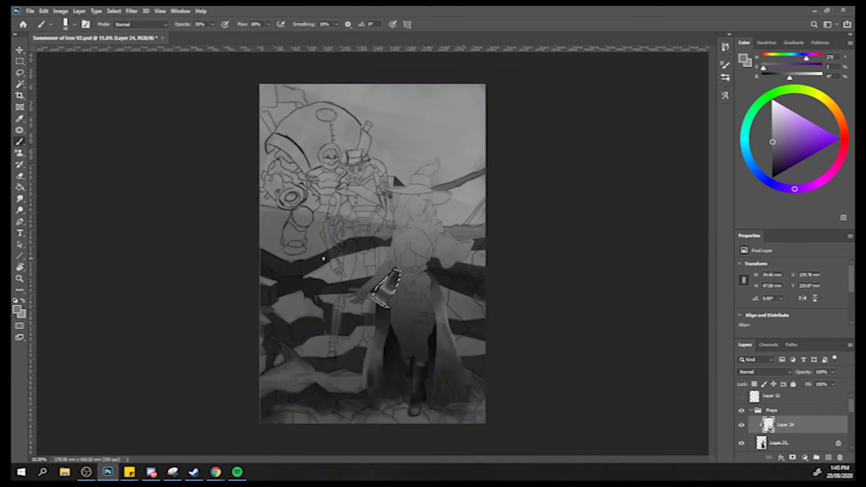
Flip the canvas horizontally to check the drawing, then zoom in on the witch's waist.
{"action": "key", "text": "ctrl+shift+h"}
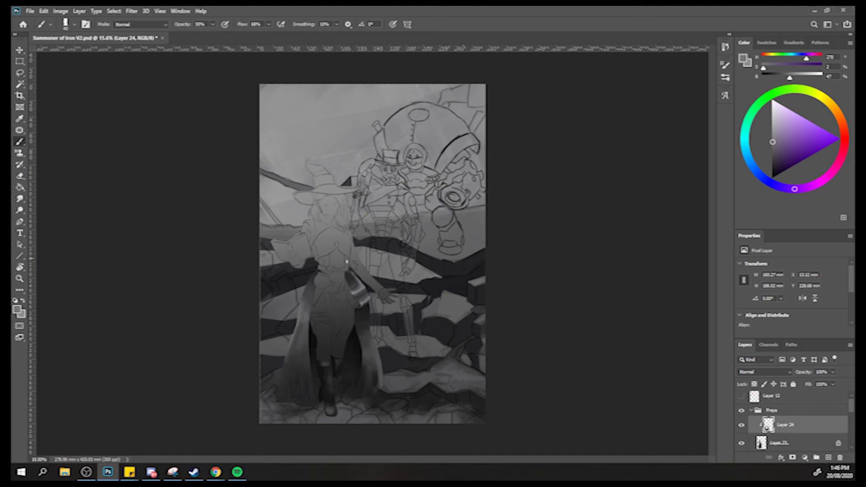
{"action": "key", "text": "z"}
{"action": "left_click_drag", "start_coordinate": [310, 305], "coordinate": [350, 267]}
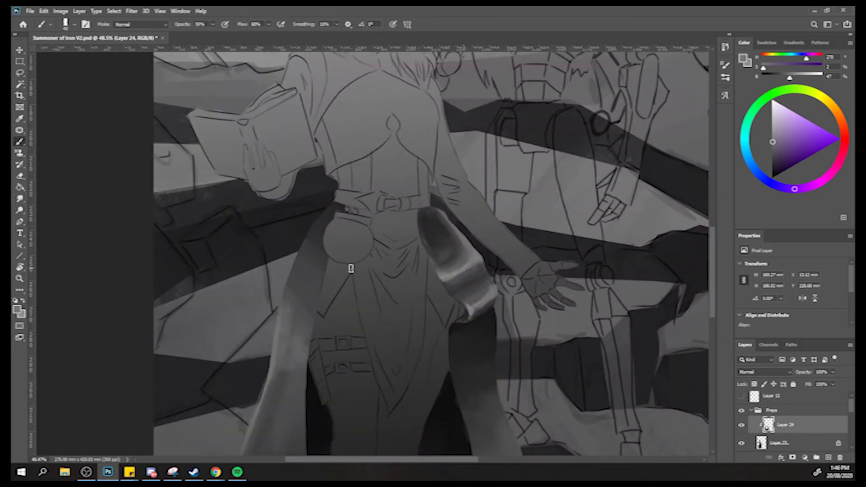
Lasso the left skirt fold, then Shift-add the right fold to the selection.
{"action": "left_click", "coordinate": [20, 73]}
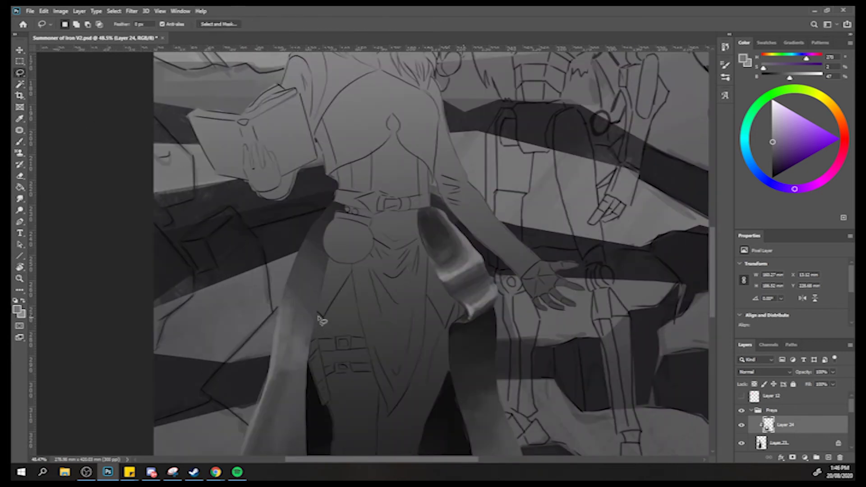
{"action": "mouse_move", "coordinate": [317, 312]}
{"action": "left_mouse_down"}
{"action": "mouse_move", "coordinate": [347, 284]}
{"action": "mouse_move", "coordinate": [351, 264]}
{"action": "mouse_move", "coordinate": [329, 260]}
{"action": "mouse_move", "coordinate": [317, 317]}
{"action": "left_mouse_up"}
{"action": "key", "text": "shift"}
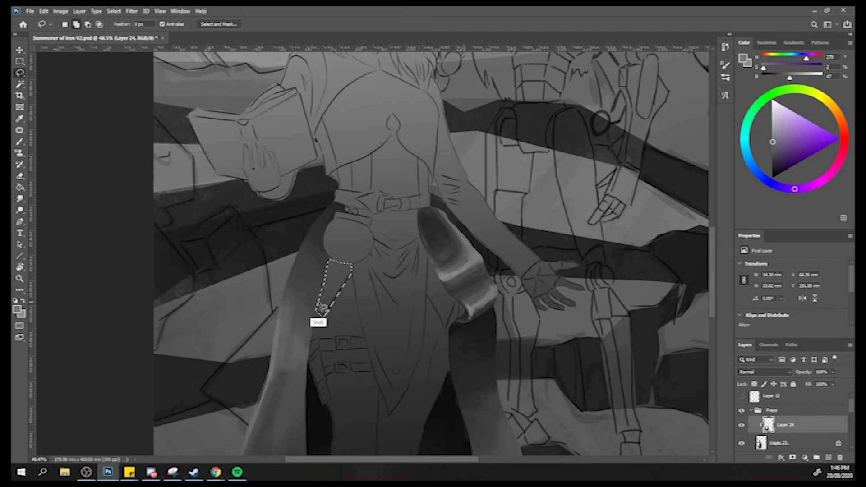
{"action": "left_click_drag", "start_coordinate": [328, 259], "coordinate": [339, 262]}
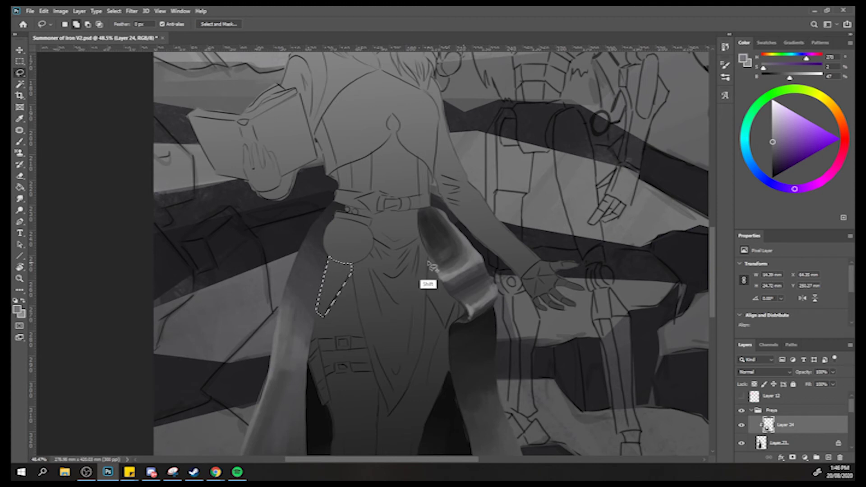
{"action": "mouse_move", "coordinate": [429, 256]}
{"action": "left_mouse_down"}
{"action": "mouse_move", "coordinate": [426, 299]}
{"action": "mouse_move", "coordinate": [447, 334]}
{"action": "mouse_move", "coordinate": [456, 302]}
{"action": "mouse_move", "coordinate": [428, 256]}
{"action": "left_mouse_up"}
{"action": "mouse_move", "coordinate": [455, 300]}
{"action": "left_mouse_down"}
{"action": "mouse_move", "coordinate": [457, 319]}
{"action": "mouse_move", "coordinate": [445, 324]}
{"action": "left_mouse_up"}
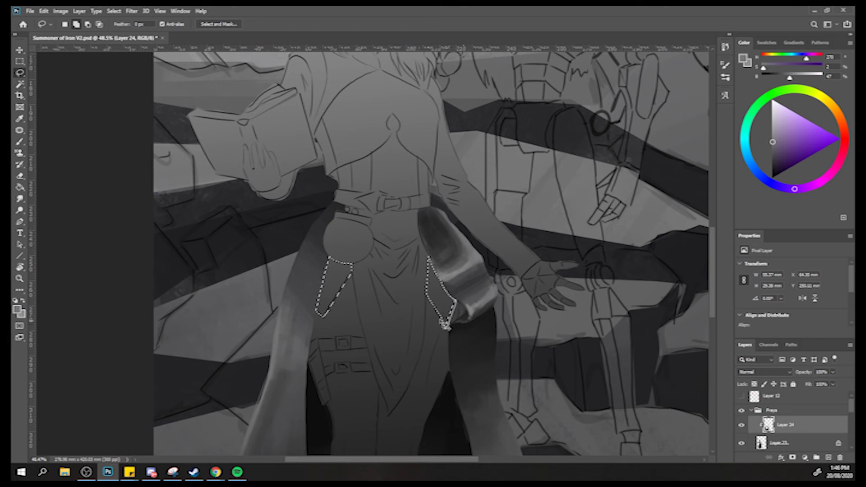
{"action": "left_click_drag", "start_coordinate": [436, 295], "coordinate": [428, 254]}
Paint near-black and blue-grey shadow down the right cloth panel with the Brush.
{"action": "key", "text": "b"}
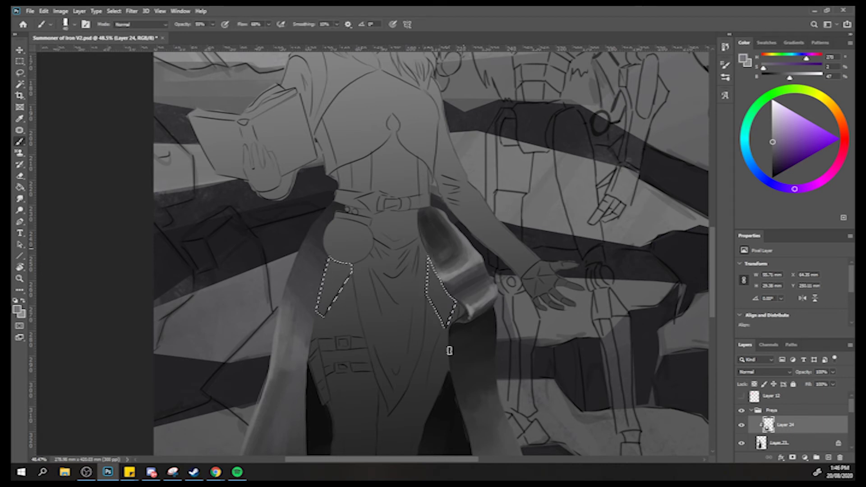
{"action": "left_click", "coordinate": [468, 331], "text": "alt"}
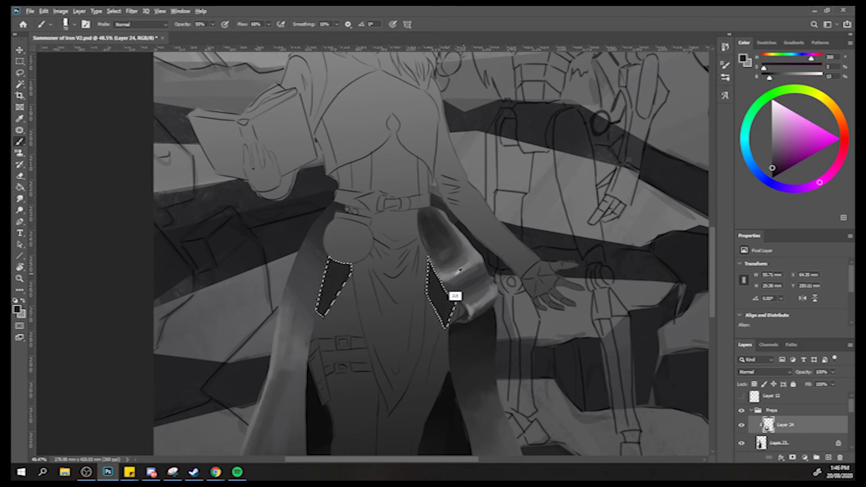
{"action": "left_click", "coordinate": [460, 270], "text": "alt"}
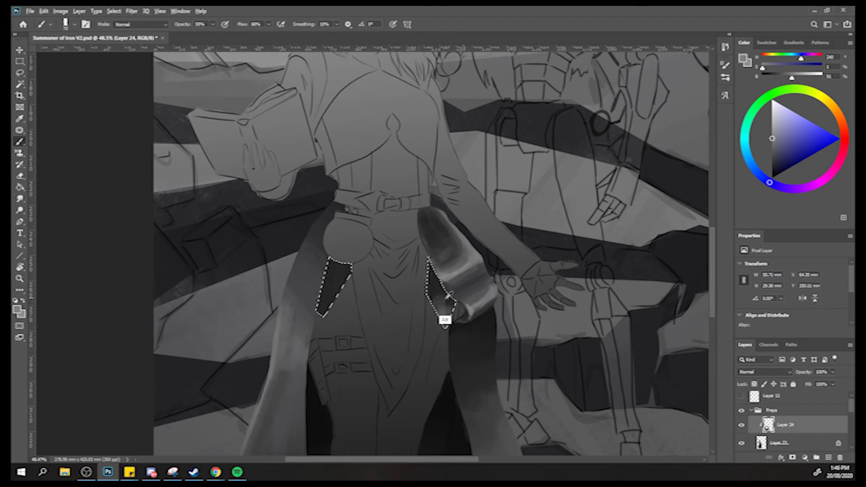
{"action": "left_click", "coordinate": [444, 321], "text": "alt"}
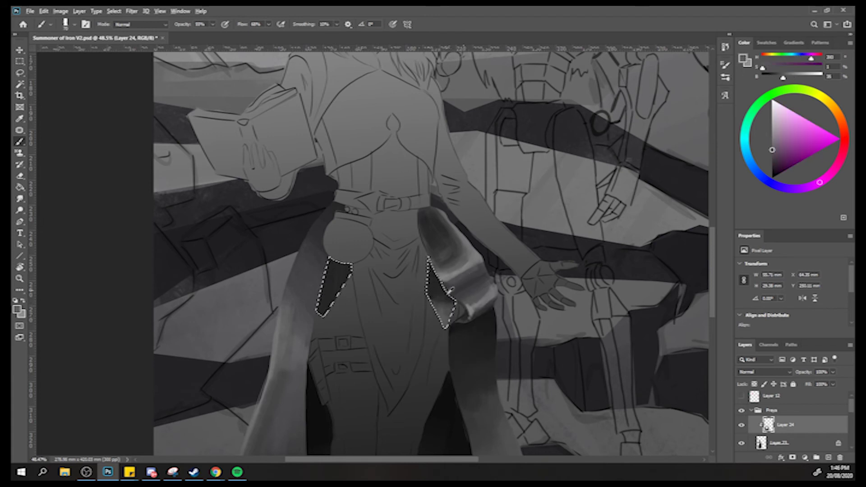
{"action": "left_click", "coordinate": [438, 288], "text": "alt"}
{"action": "left_click_drag", "start_coordinate": [441, 293], "coordinate": [448, 321]}
{"action": "left_click", "coordinate": [439, 319], "text": "alt"}
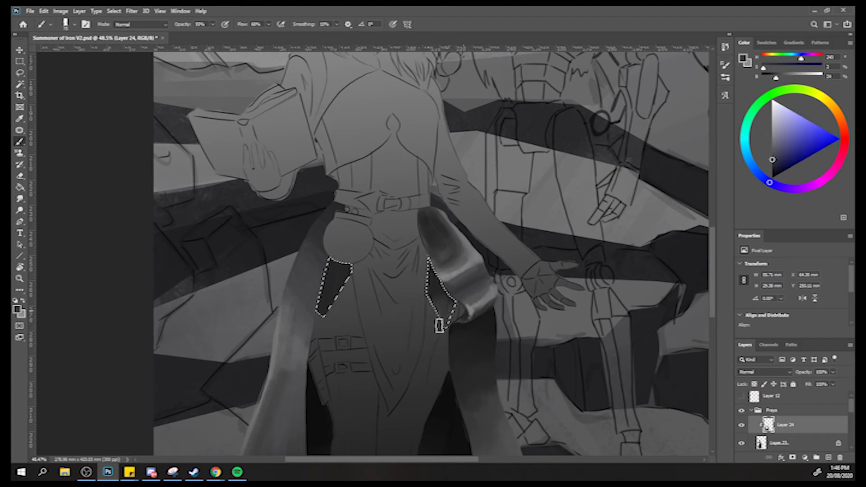
{"action": "left_click", "coordinate": [428, 292], "text": "alt"}
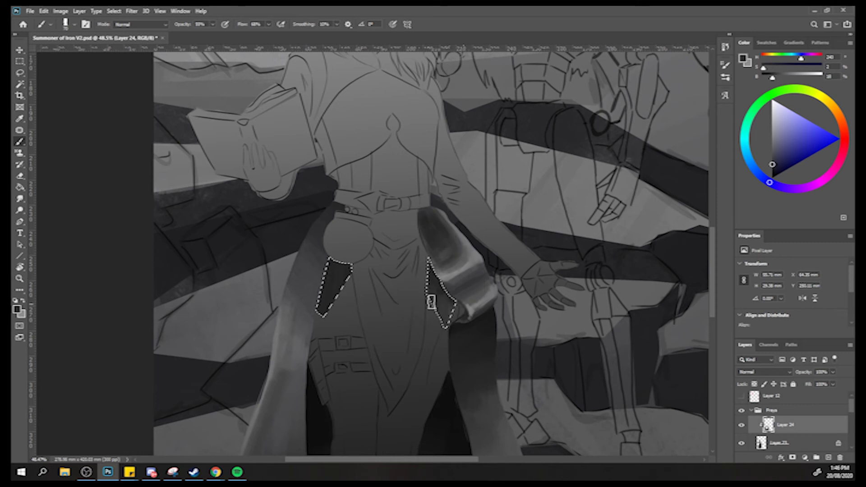
{"action": "left_click", "coordinate": [428, 297], "text": "alt"}
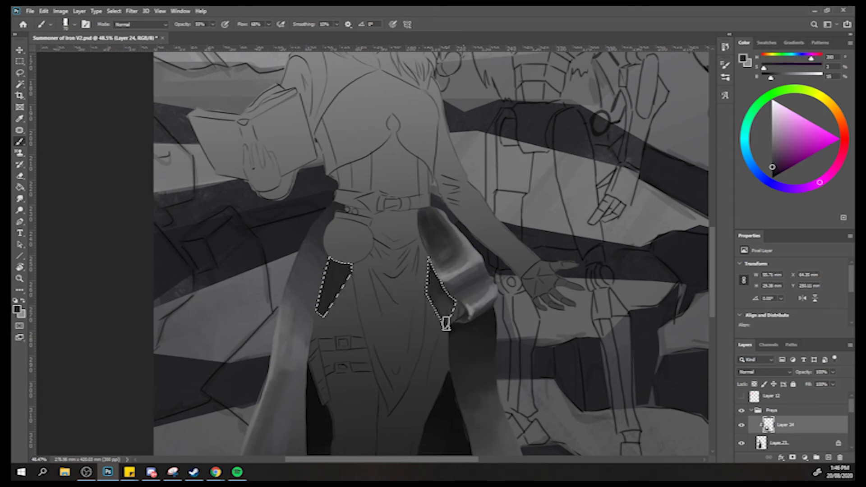
{"action": "left_click", "coordinate": [448, 297], "text": "alt"}
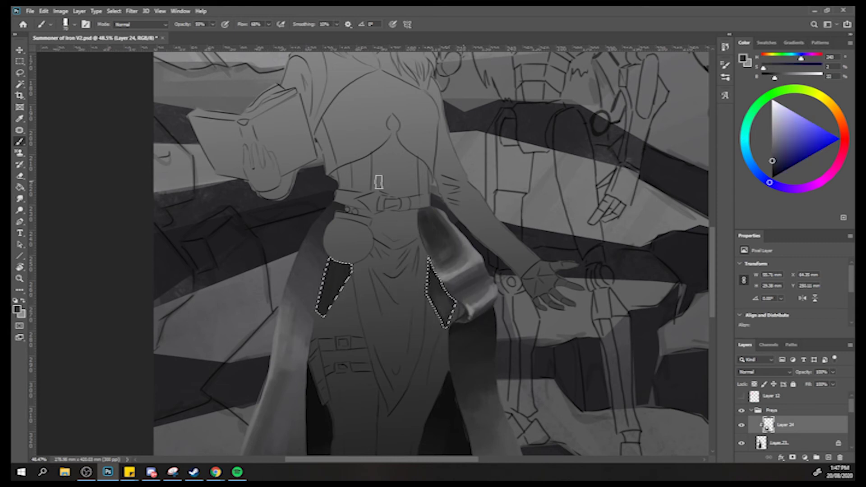
Shade the left panel with purple- and magenta-greys, then zoom out to review.
{"action": "left_click", "coordinate": [347, 270], "text": "alt"}
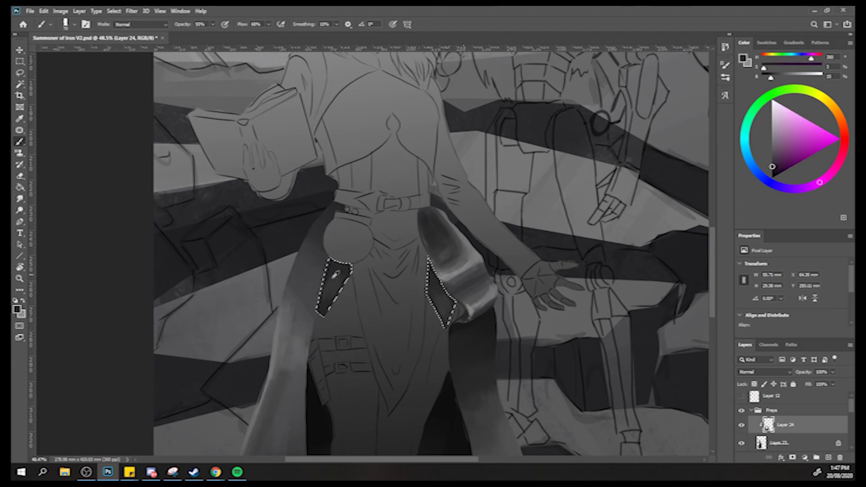
{"action": "left_click", "coordinate": [339, 270], "text": "alt"}
{"action": "left_click", "coordinate": [343, 269], "text": "alt"}
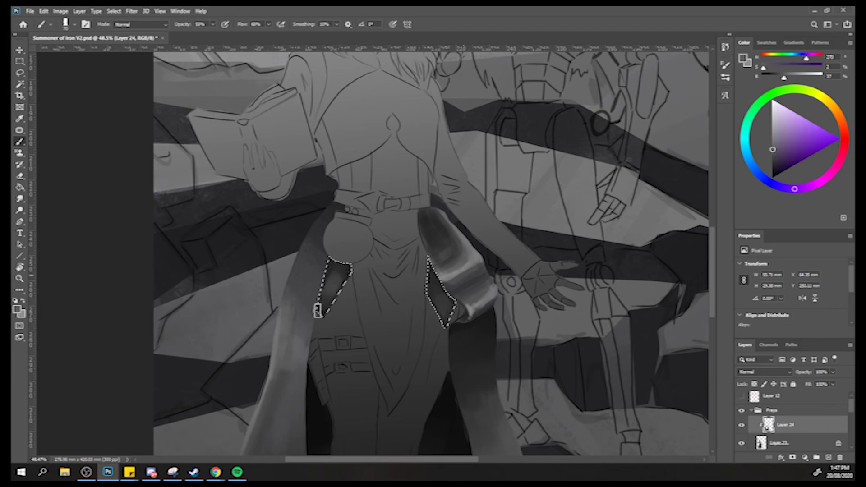
{"action": "left_click", "coordinate": [315, 324], "text": "alt"}
{"action": "left_click", "coordinate": [301, 329], "text": "alt"}
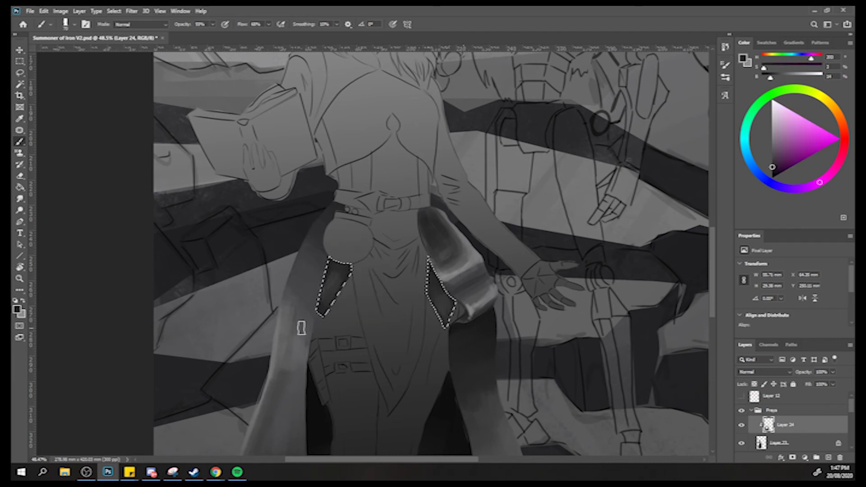
{"action": "left_click", "coordinate": [336, 276], "text": "alt"}
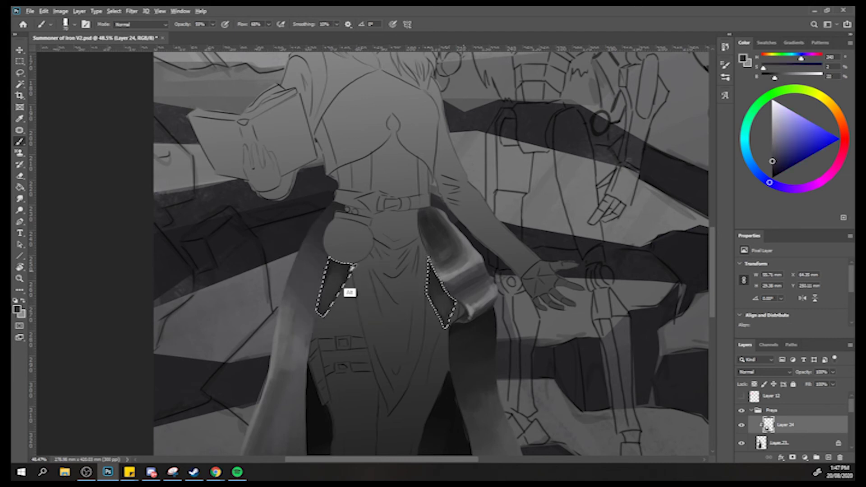
{"action": "left_click", "coordinate": [350, 293], "text": "alt"}
{"action": "left_click", "coordinate": [337, 291], "text": "alt"}
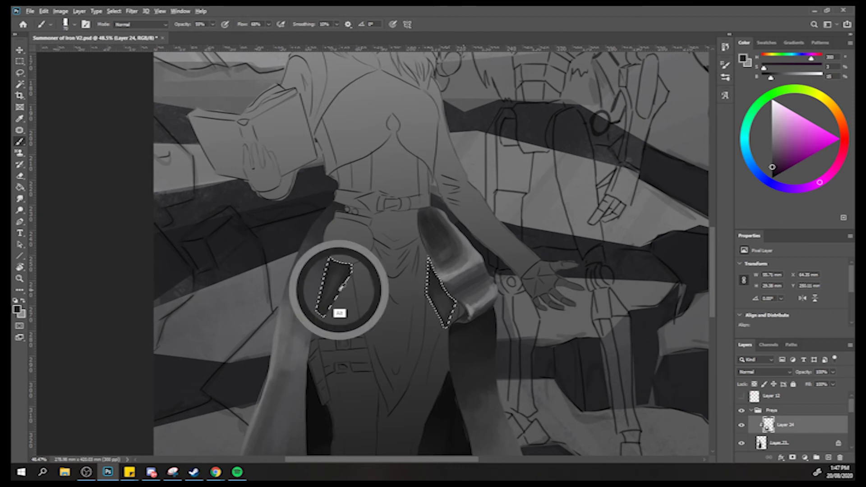
{"action": "key", "text": "ctrl+space"}
{"action": "left_click_drag", "start_coordinate": [342, 293], "coordinate": [295, 221]}
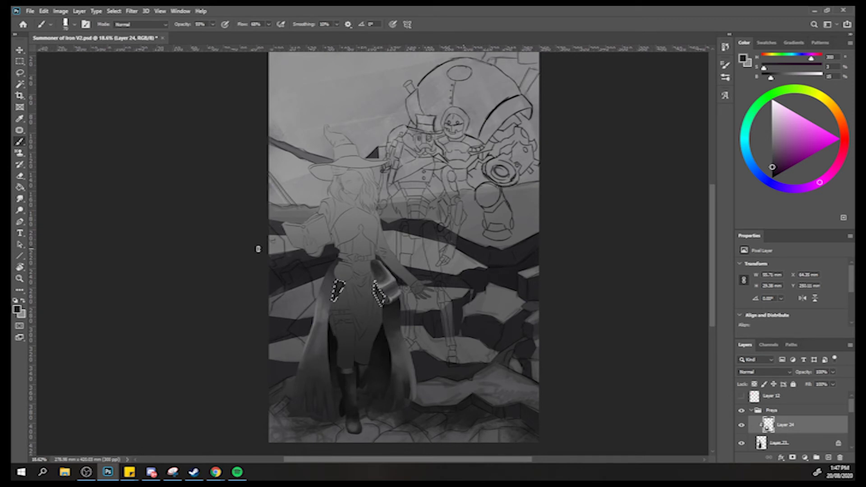
Zoom in on the skirt and clear the old side-panel selection with Ctrl+D.
{"action": "key", "text": "l"}
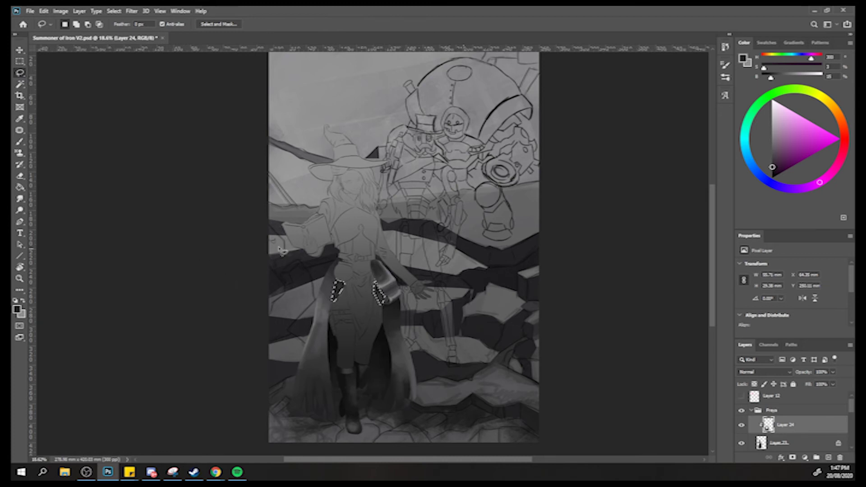
{"action": "key", "text": "z"}
{"action": "mouse_move", "coordinate": [340, 298]}
{"action": "left_mouse_down"}
{"action": "mouse_move", "coordinate": [373, 328]}
{"action": "mouse_move", "coordinate": [393, 326]}
{"action": "left_mouse_up"}
{"action": "key", "text": "l"}
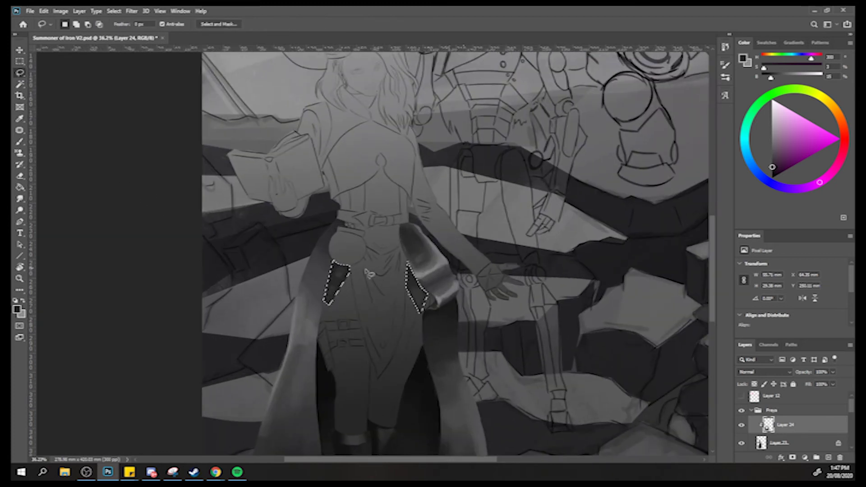
{"action": "mouse_move", "coordinate": [352, 269]}
{"action": "left_mouse_down"}
{"action": "mouse_move", "coordinate": [366, 263]}
{"action": "mouse_move", "coordinate": [367, 249]}
{"action": "mouse_move", "coordinate": [382, 260]}
{"action": "mouse_move", "coordinate": [403, 246]}
{"action": "mouse_move", "coordinate": [408, 260]}
{"action": "mouse_move", "coordinate": [404, 343]}
{"action": "mouse_move", "coordinate": [381, 380]}
{"action": "mouse_move", "coordinate": [351, 270]}
{"action": "left_mouse_up"}
{"action": "key", "text": "ctrl+d"}
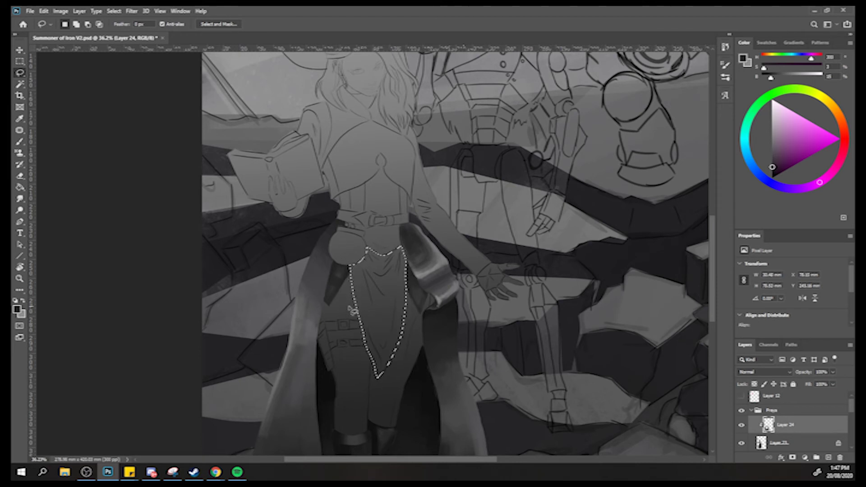
Paint lighter grey strokes down the apron's centre, then shrink the brush.
{"action": "key", "text": "b"}
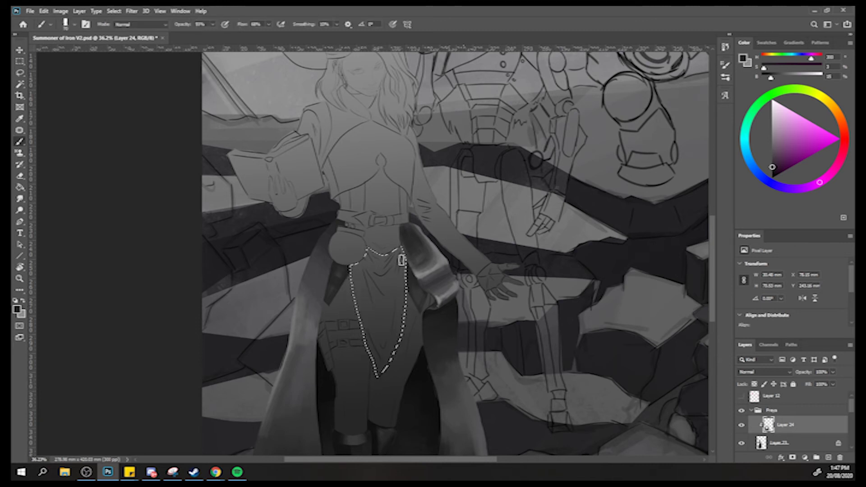
{"action": "left_click", "coordinate": [423, 277], "text": "alt"}
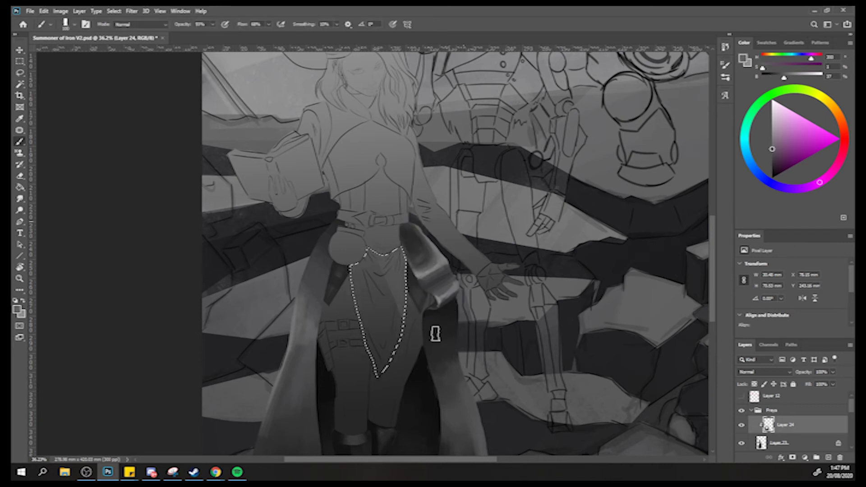
{"action": "left_click_drag", "start_coordinate": [377, 258], "coordinate": [395, 331]}
{"action": "left_click_drag", "start_coordinate": [363, 244], "coordinate": [387, 351]}
{"action": "mouse_move", "coordinate": [363, 275]}
{"action": "left_mouse_down"}
{"action": "mouse_move", "coordinate": [374, 335]}
{"action": "mouse_move", "coordinate": [340, 251]}
{"action": "mouse_move", "coordinate": [399, 358]}
{"action": "left_mouse_up"}
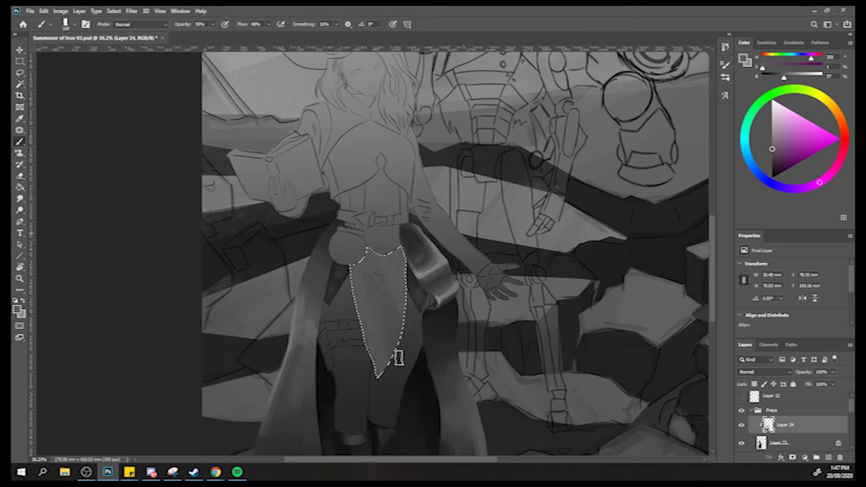
{"action": "left_click", "coordinate": [416, 243], "text": "alt"}
{"action": "key", "text": "bracketleft"}
{"action": "key", "text": "bracketleft"}
{"action": "key", "text": "bracketleft"}
{"action": "key", "text": "bracketleft"}
{"action": "key", "text": "bracketleft"}
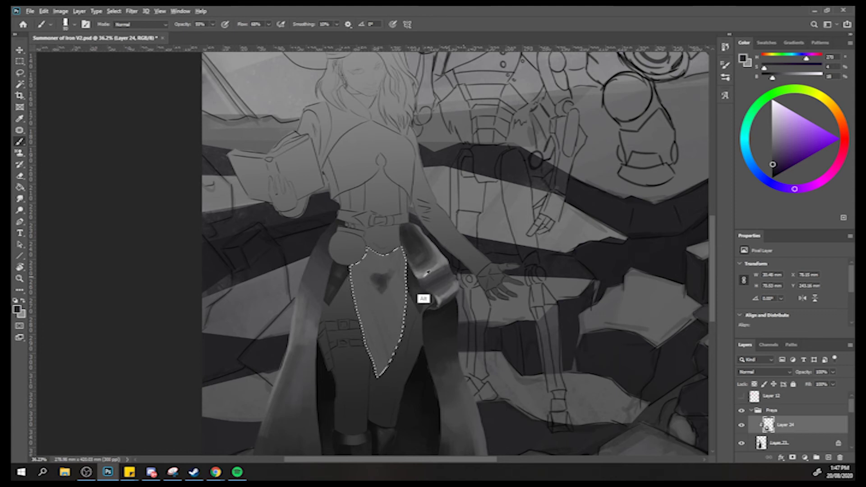
Alternate light and dark greys to form V-shaped folds on the upper apron.
{"action": "left_click", "coordinate": [412, 258], "text": "alt"}
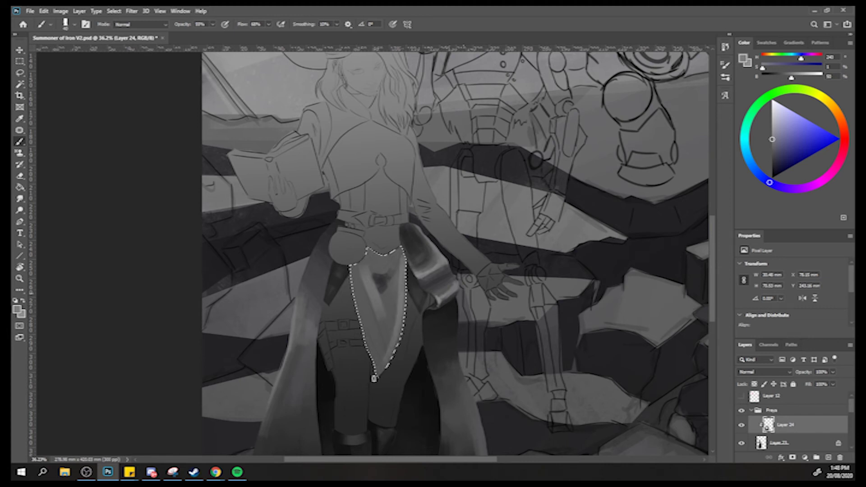
{"action": "left_click", "coordinate": [427, 329], "text": "alt"}
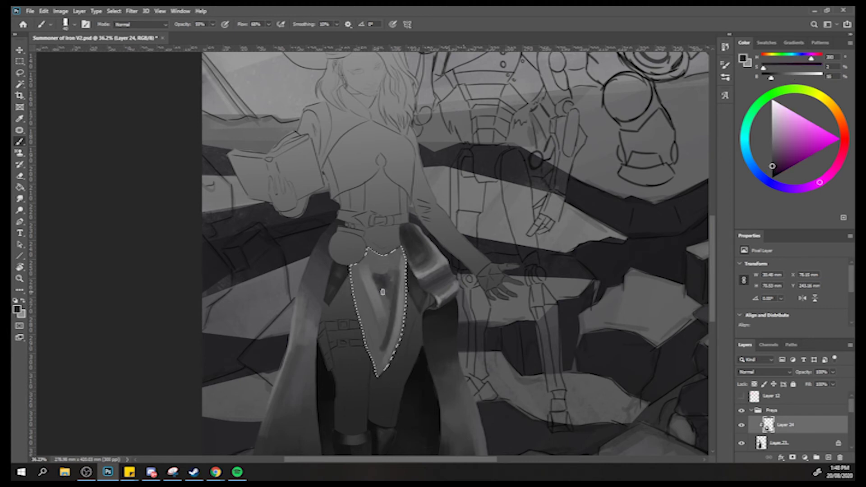
{"action": "left_click", "coordinate": [380, 289], "text": "alt"}
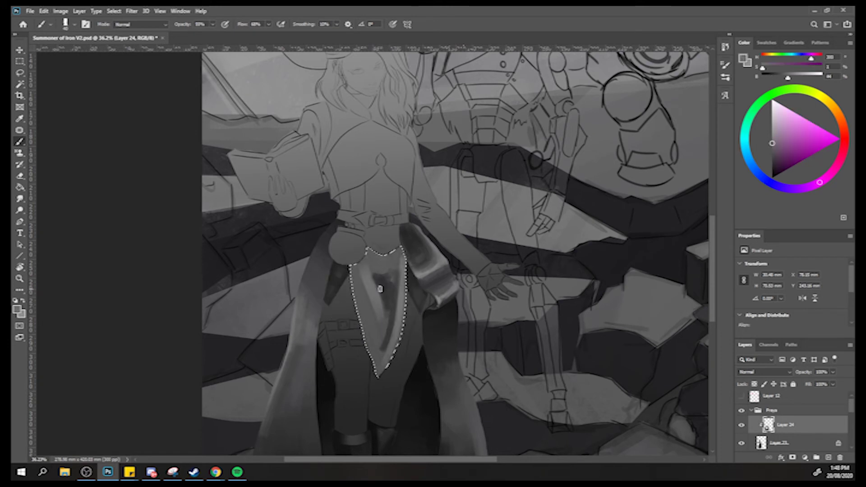
{"action": "left_click", "coordinate": [378, 281], "text": "alt"}
{"action": "left_click", "coordinate": [387, 291], "text": "alt"}
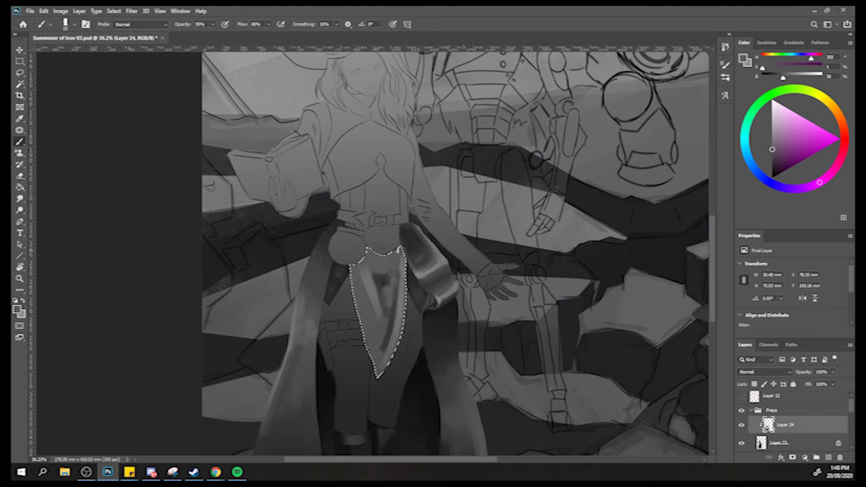
{"action": "left_click", "coordinate": [382, 277], "text": "alt"}
{"action": "left_click", "coordinate": [374, 283], "text": "alt"}
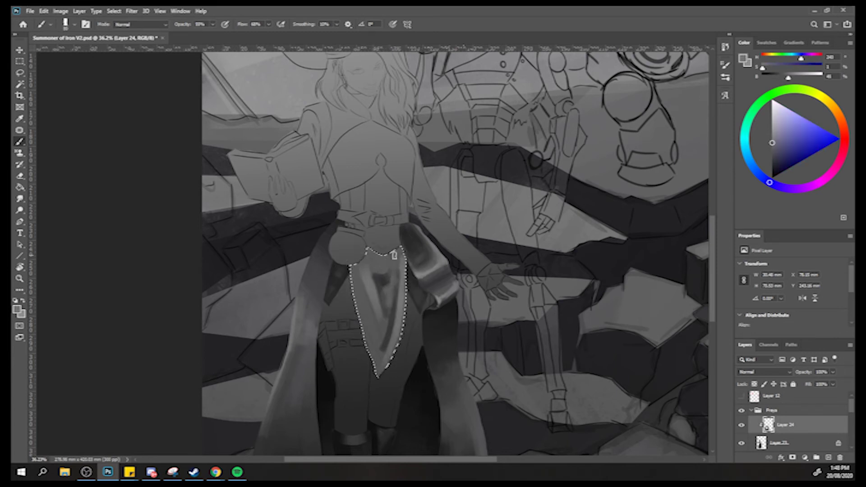
{"action": "left_click", "coordinate": [379, 260], "text": "alt"}
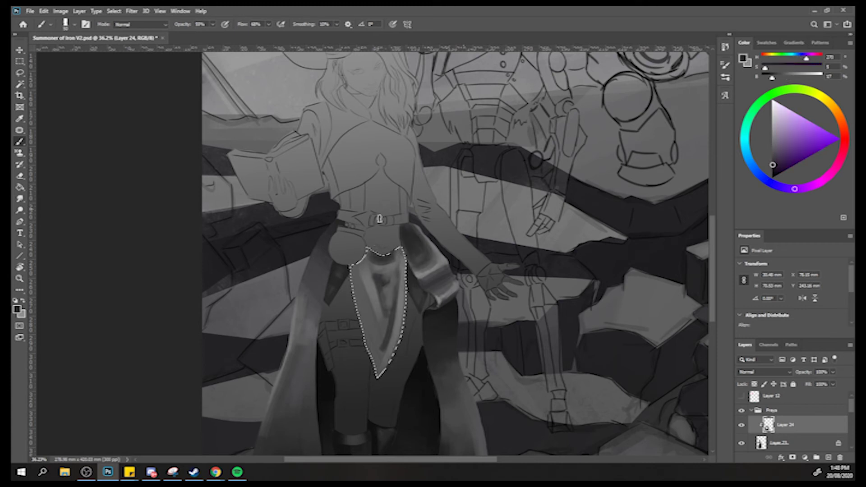
{"action": "left_click", "coordinate": [440, 333], "text": "alt"}
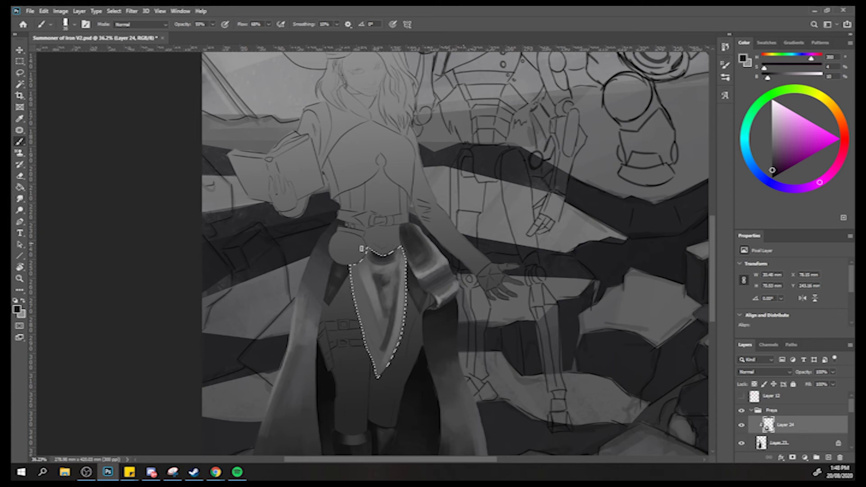
{"action": "left_click", "coordinate": [369, 289], "text": "alt"}
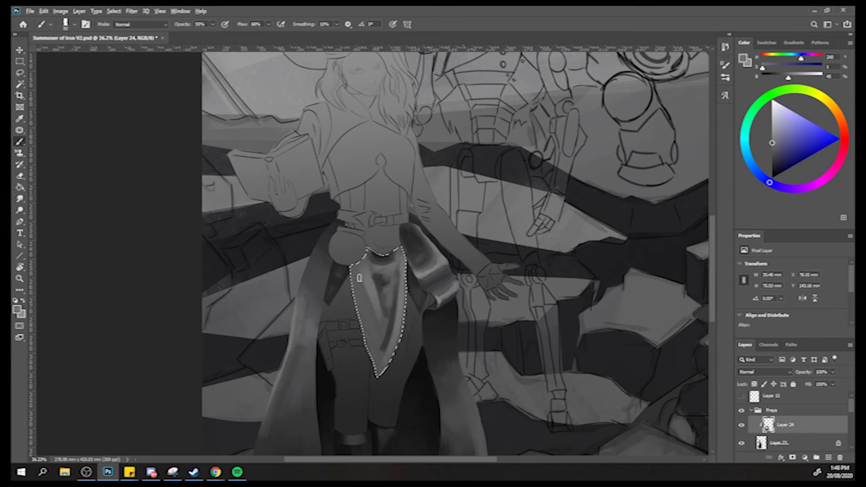
{"action": "left_click", "coordinate": [359, 271], "text": "alt"}
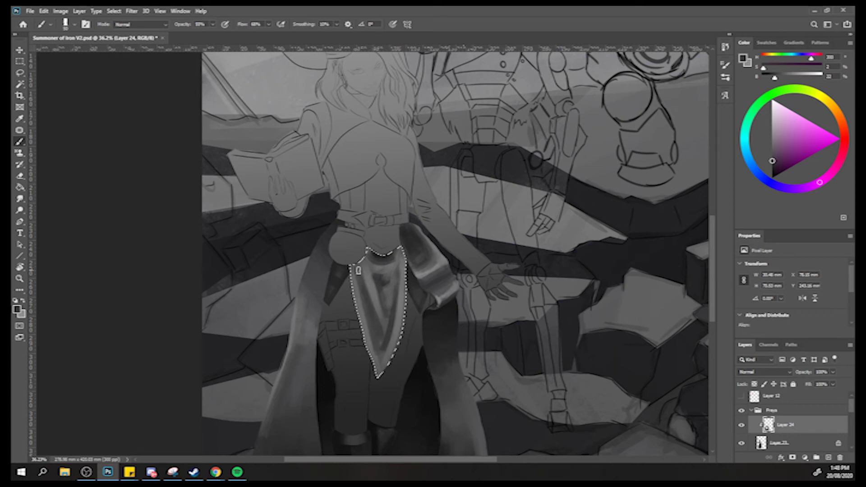
{"action": "left_click", "coordinate": [362, 282], "text": "alt"}
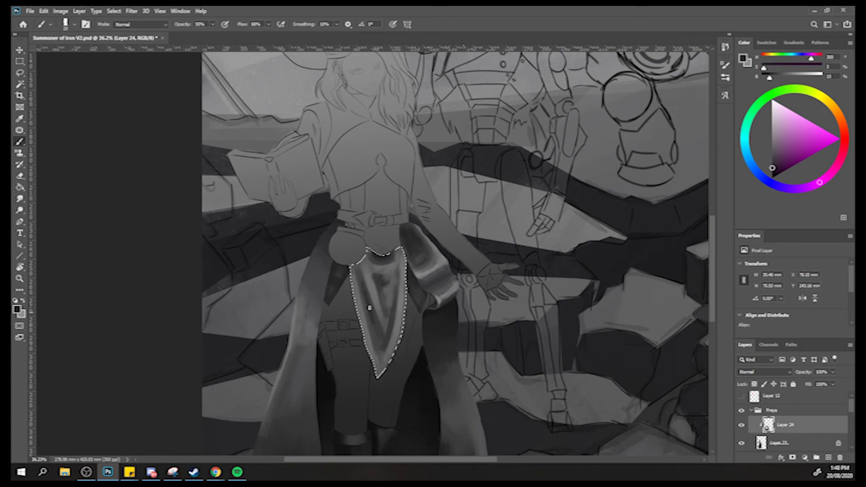
Layer more alternating light and dark greys into the folds, shrinking the brush to 25.
{"action": "left_click", "coordinate": [381, 339], "text": "alt"}
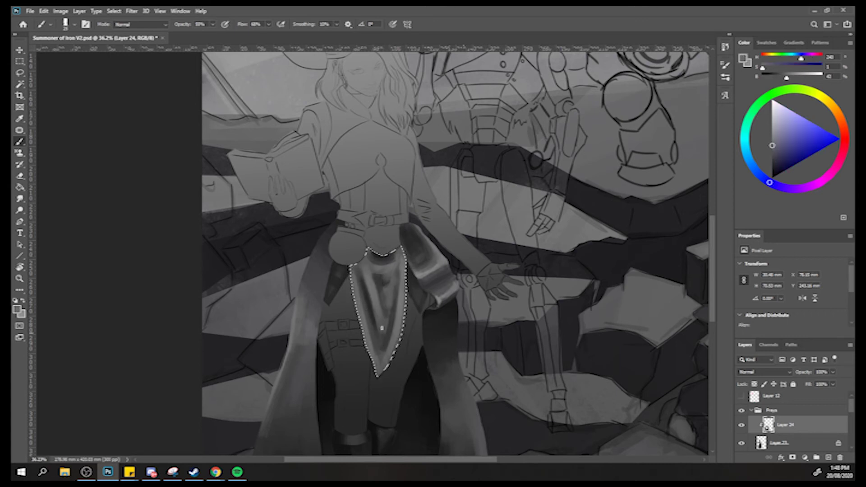
{"action": "left_click", "coordinate": [380, 280], "text": "alt"}
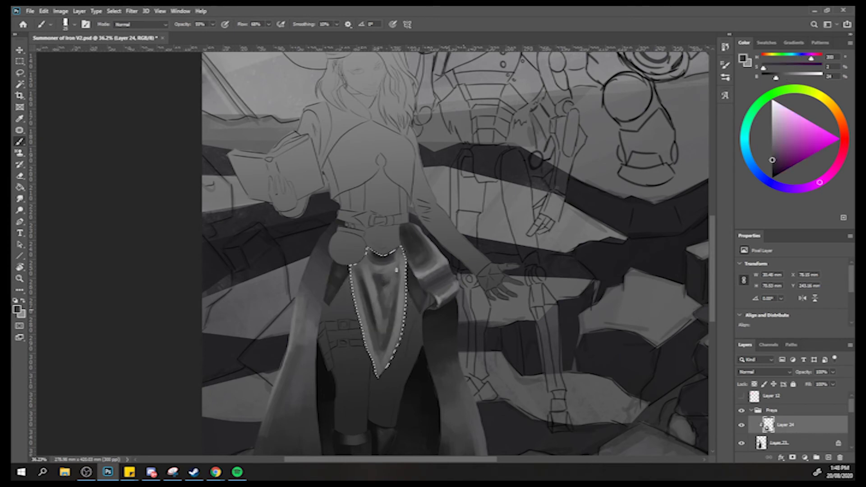
{"action": "left_click", "coordinate": [389, 330], "text": "alt"}
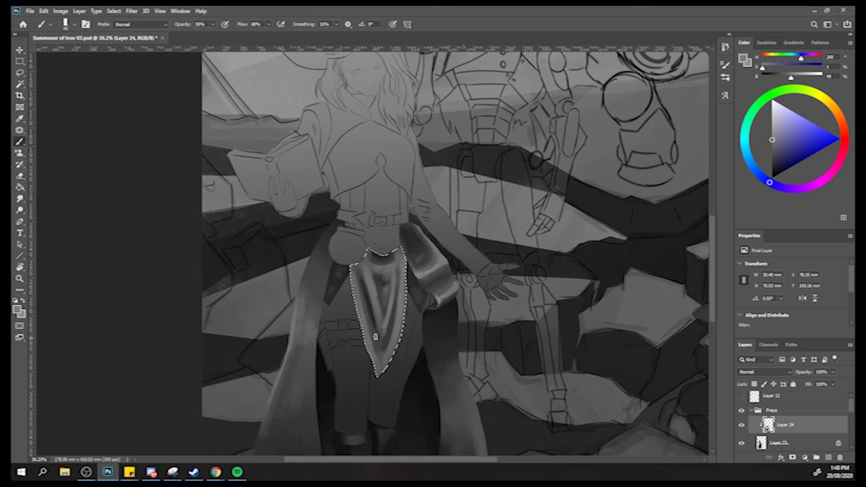
{"action": "left_click", "coordinate": [360, 271], "text": "alt"}
{"action": "left_click", "coordinate": [367, 285], "text": "alt"}
{"action": "left_click", "coordinate": [375, 338], "text": "alt"}
{"action": "left_click", "coordinate": [359, 261], "text": "alt"}
{"action": "left_click", "coordinate": [356, 319], "text": "alt"}
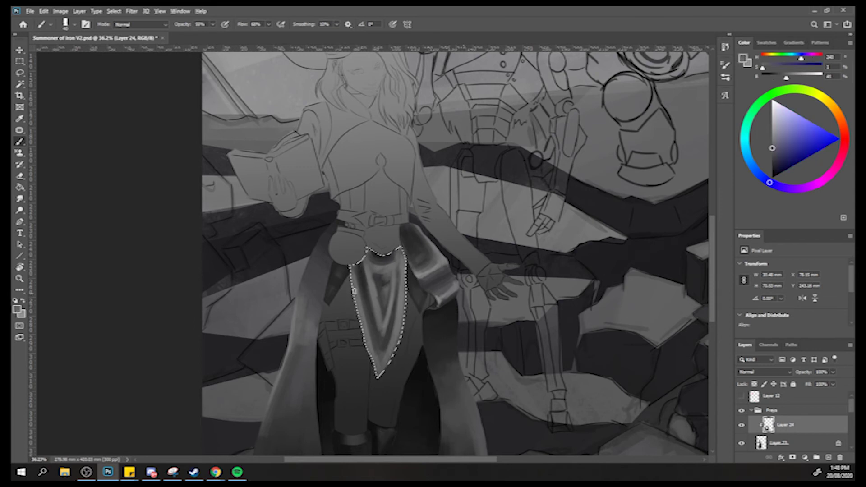
{"action": "left_click", "coordinate": [356, 266], "text": "alt"}
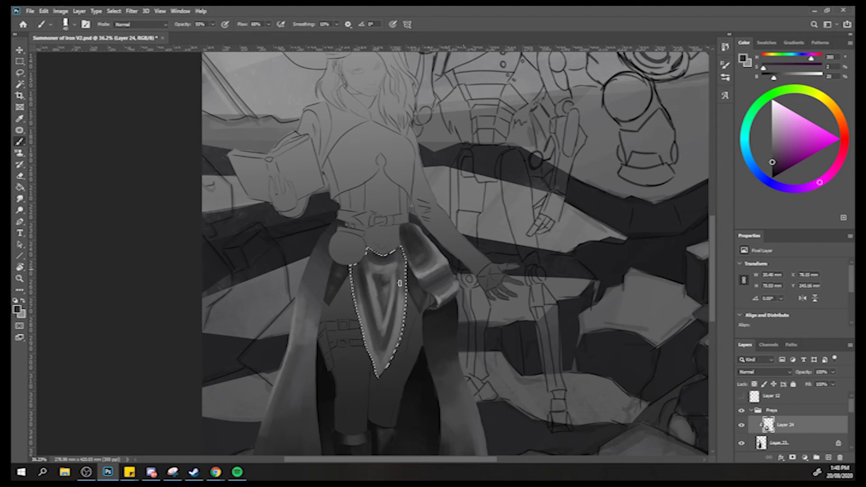
{"action": "left_click", "coordinate": [399, 253], "text": "alt"}
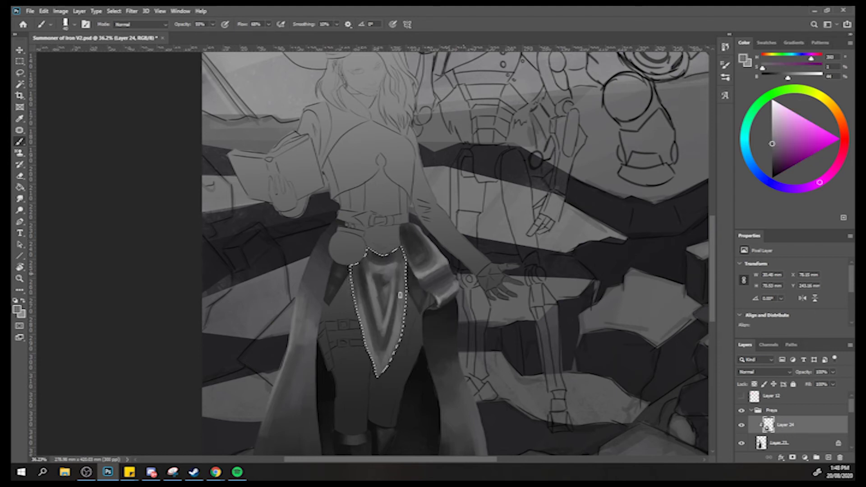
{"action": "left_click", "coordinate": [387, 303], "text": "alt"}
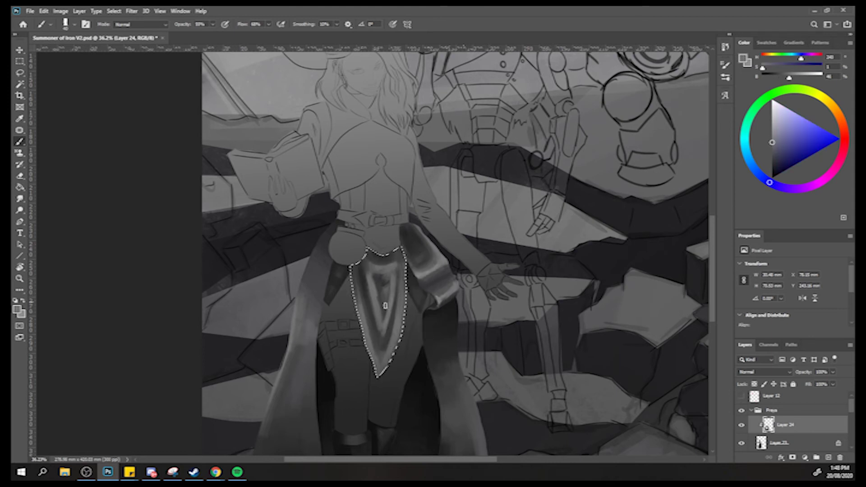
{"action": "left_click", "coordinate": [394, 280], "text": "alt"}
{"action": "key", "text": "bracketleft"}
{"action": "key", "text": "bracketleft"}
{"action": "key", "text": "bracketleft"}
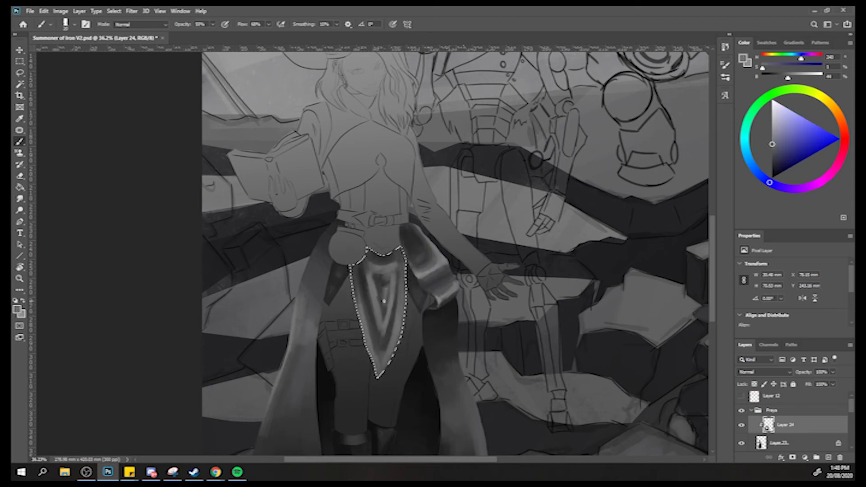
{"action": "left_click", "coordinate": [384, 311], "text": "alt"}
Refine the apron folds with finer strokes, resizing the brush between 10 and about 25.
{"action": "left_click", "coordinate": [385, 283], "text": "alt"}
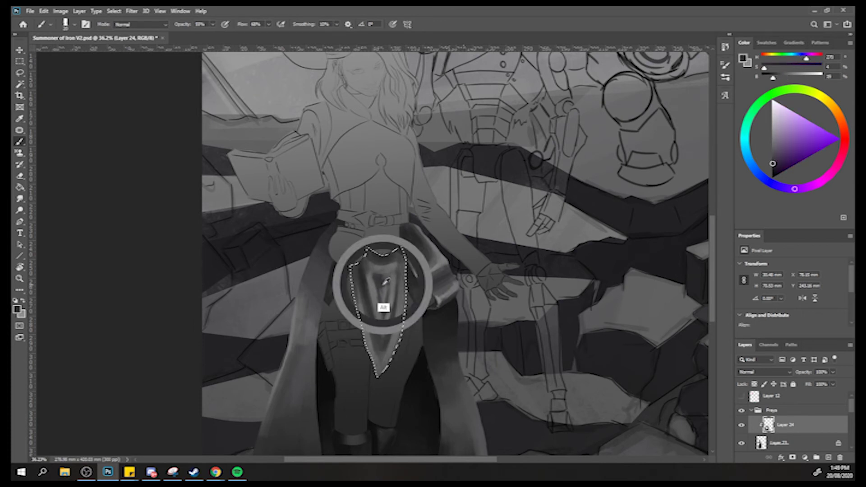
{"action": "key", "text": "["}
{"action": "key", "text": "["}
{"action": "key", "text": "["}
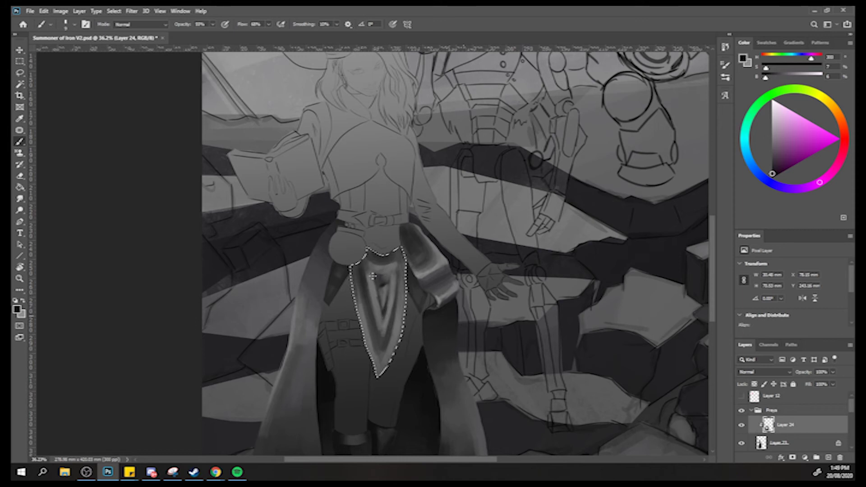
{"action": "left_click", "coordinate": [387, 293], "text": "alt"}
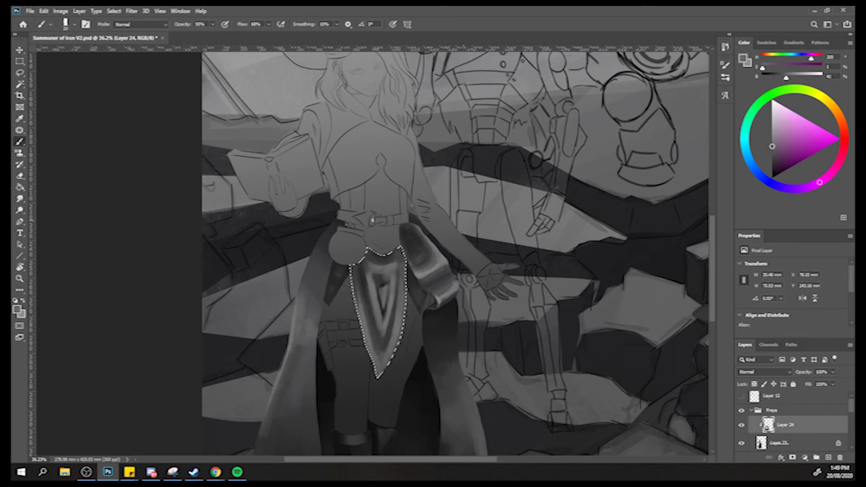
{"action": "left_click", "coordinate": [391, 310], "text": "alt"}
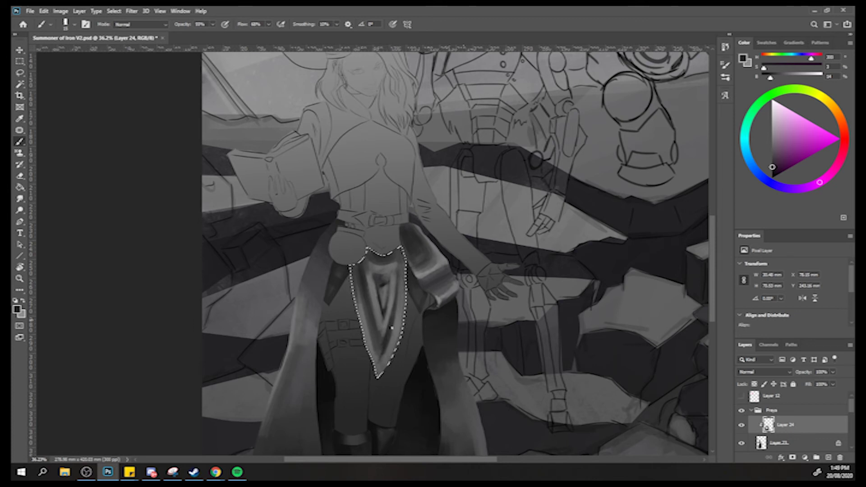
{"action": "key", "text": "bracketleft"}
{"action": "left_click", "coordinate": [403, 277], "text": "alt"}
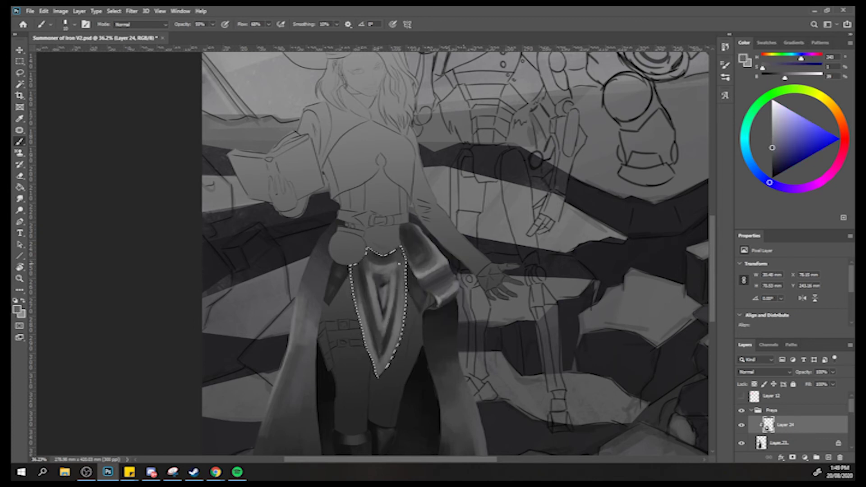
{"action": "key", "text": "bracketright"}
{"action": "key", "text": "bracketright"}
{"action": "key", "text": "bracketright"}
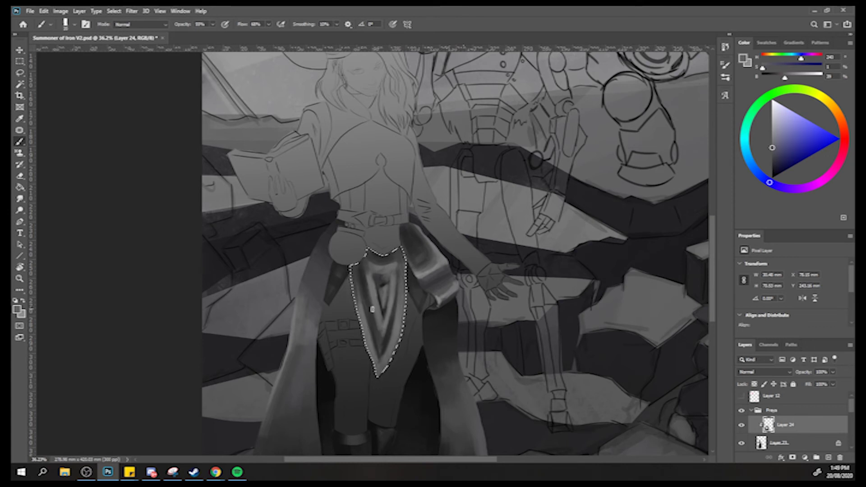
{"action": "left_click", "coordinate": [370, 79], "text": "alt"}
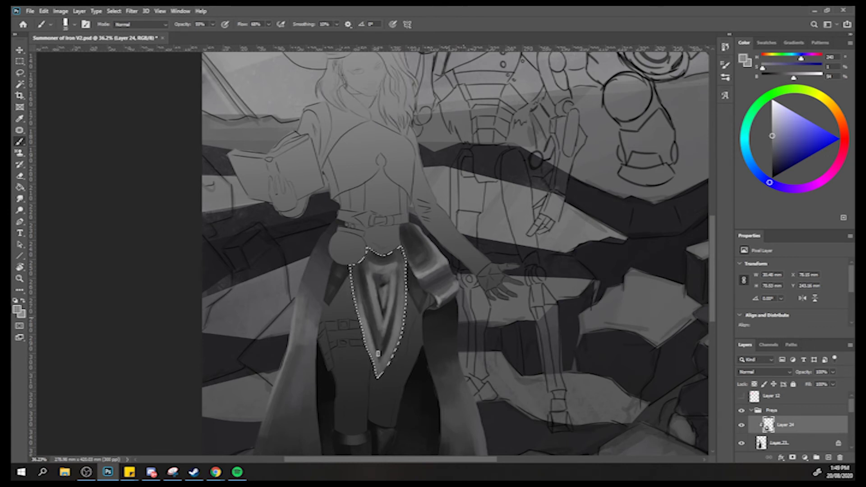
{"action": "left_click", "coordinate": [357, 287], "text": "alt"}
{"action": "left_click", "coordinate": [358, 296], "text": "alt"}
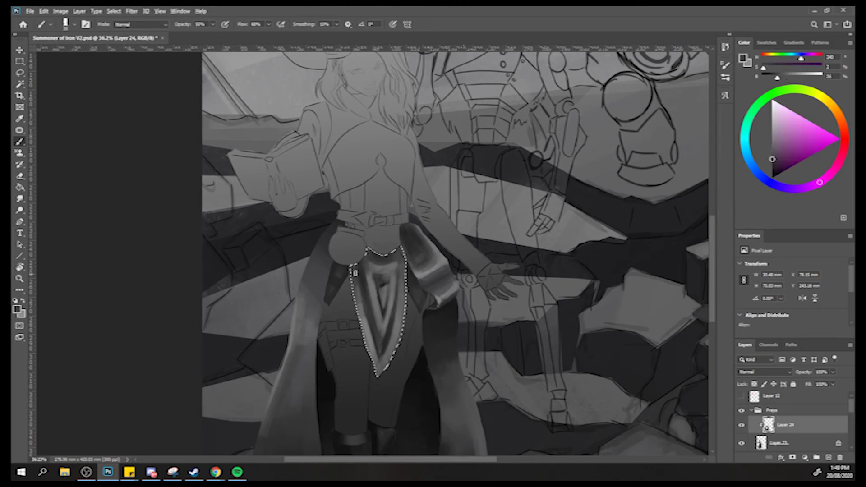
{"action": "left_click", "coordinate": [354, 276], "text": "alt"}
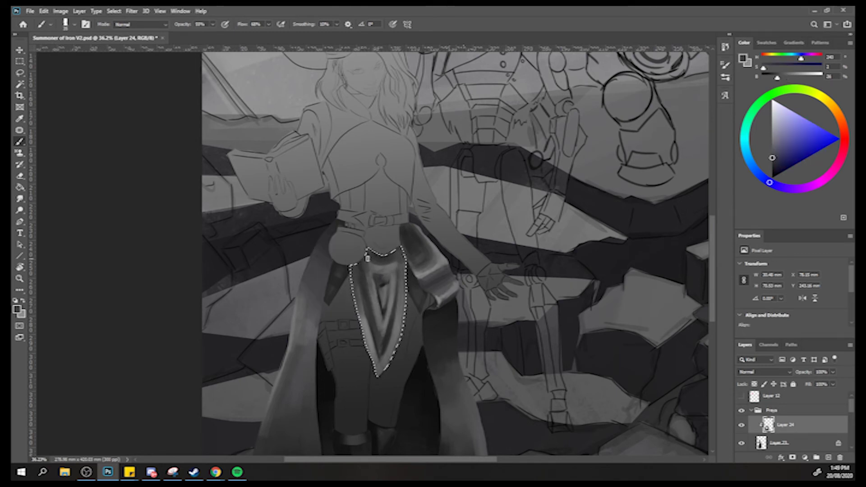
Paint a dark stroke down the apron's central fold, then zoom out to review.
{"action": "left_click", "coordinate": [380, 285], "text": "alt"}
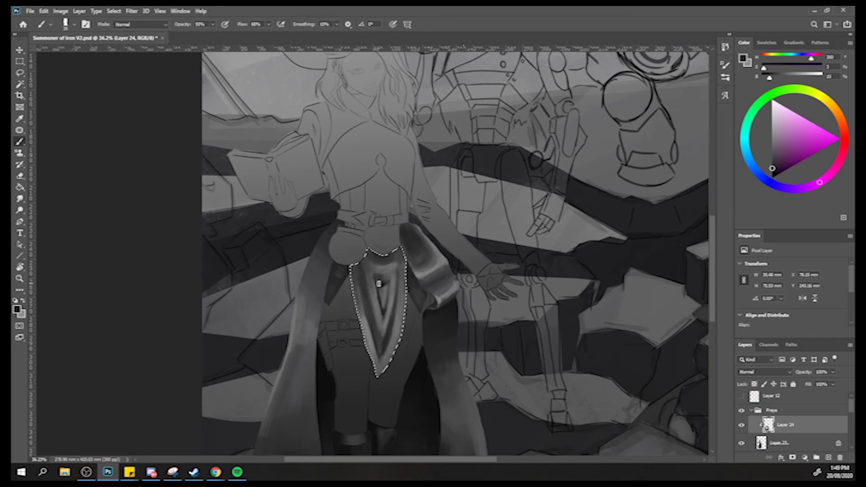
{"action": "left_click", "coordinate": [377, 277], "text": "alt"}
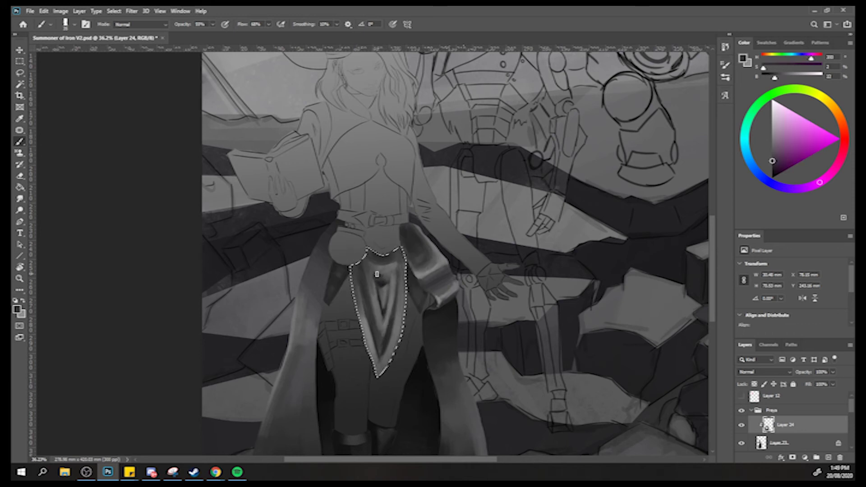
{"action": "left_click", "coordinate": [389, 284], "text": "alt"}
{"action": "left_click", "coordinate": [383, 303], "text": "alt"}
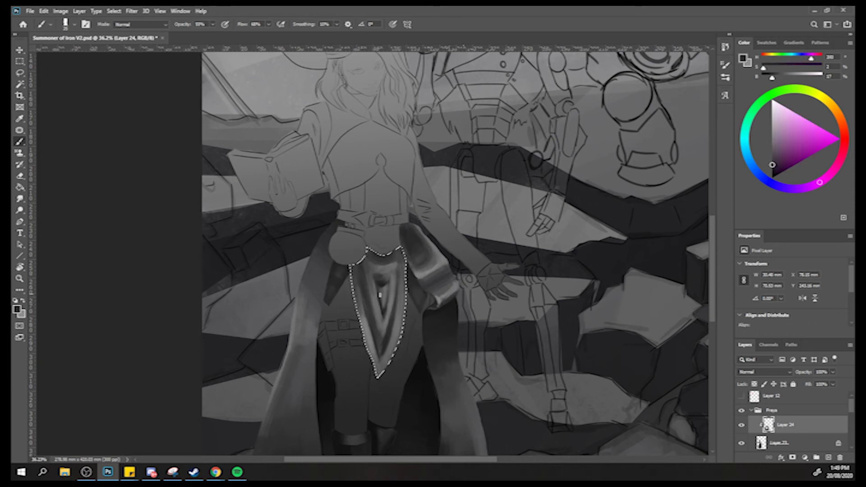
{"action": "left_click", "coordinate": [382, 315], "text": "alt"}
{"action": "left_click_drag", "start_coordinate": [377, 287], "coordinate": [382, 310]}
{"action": "left_click", "coordinate": [383, 317], "text": "alt"}
{"action": "left_click", "coordinate": [425, 280], "text": "alt"}
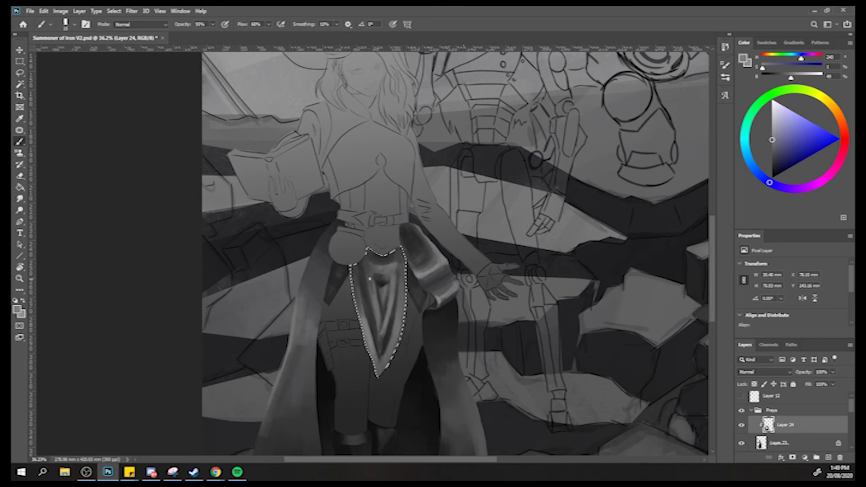
{"action": "left_click_drag", "start_coordinate": [366, 263], "coordinate": [285, 244]}
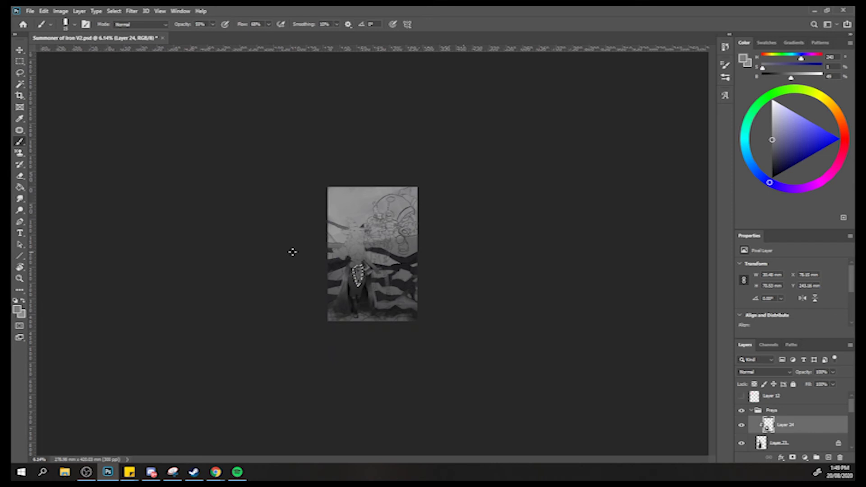
Deselect, flip the canvas horizontally, and zoom back in on the witch's apron.
{"action": "key", "text": "ctrl+d"}
{"action": "key", "text": "F2"}
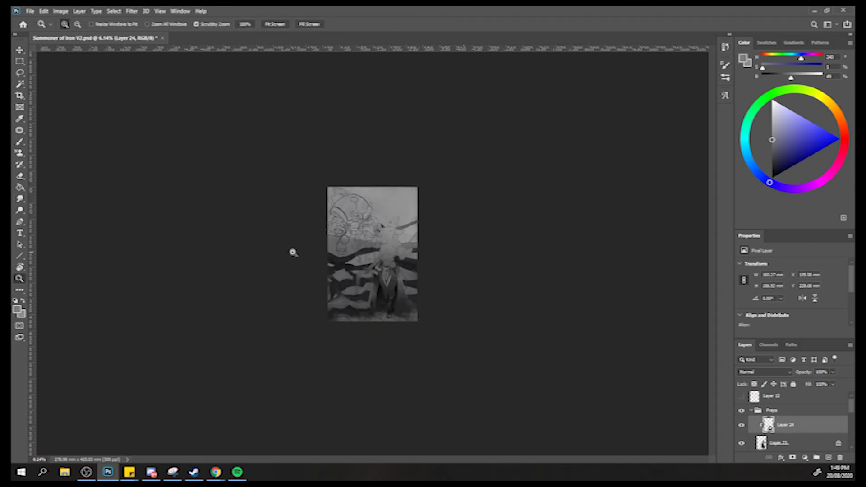
{"action": "left_click_drag", "start_coordinate": [387, 275], "coordinate": [468, 238]}
Sharpen and extend the apron's pointed tip with a darker grey at brush size 15.
{"action": "key", "text": "bracketright"}
{"action": "key", "text": "bracketright"}
{"action": "key", "text": "bracketright"}
{"action": "left_click", "coordinate": [376, 341], "text": "alt"}
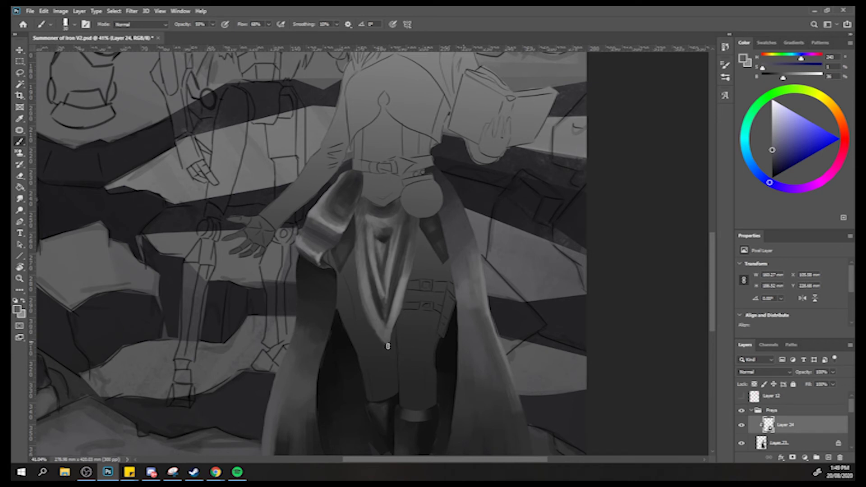
{"action": "key", "text": "bracketleft"}
{"action": "key", "text": "bracketleft"}
{"action": "key", "text": "bracketleft"}
{"action": "left_click_drag", "start_coordinate": [386, 342], "coordinate": [388, 346]}
Darken the apron's folds with a very dark sampled grey, then enlarge the brush to 40.
{"action": "left_click", "coordinate": [393, 331], "text": "alt"}
{"action": "left_click", "coordinate": [408, 232], "text": "alt"}
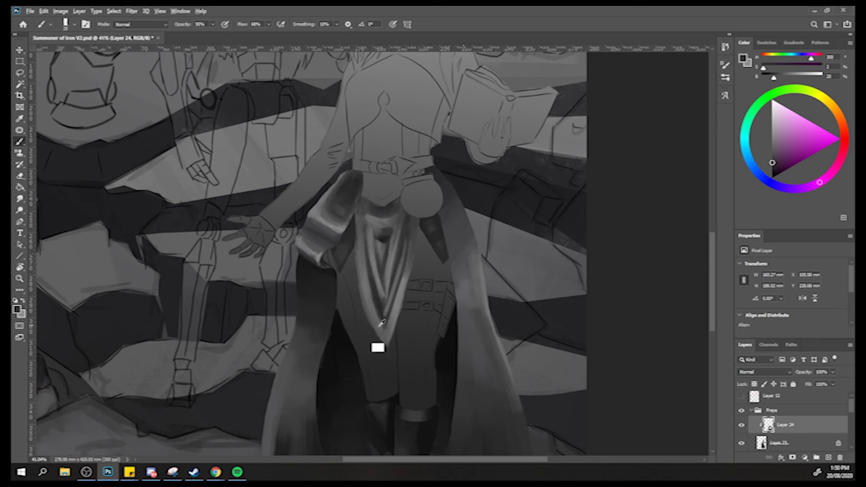
{"action": "left_click", "coordinate": [381, 318], "text": "alt"}
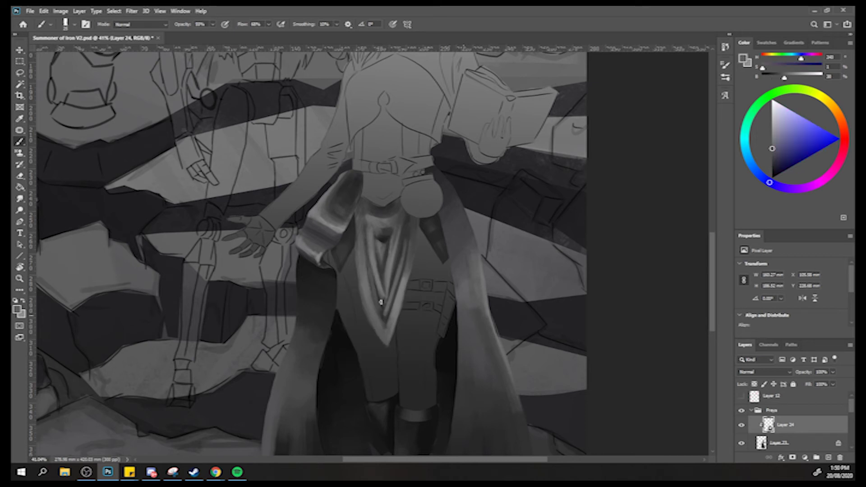
{"action": "left_click", "coordinate": [383, 239], "text": "alt"}
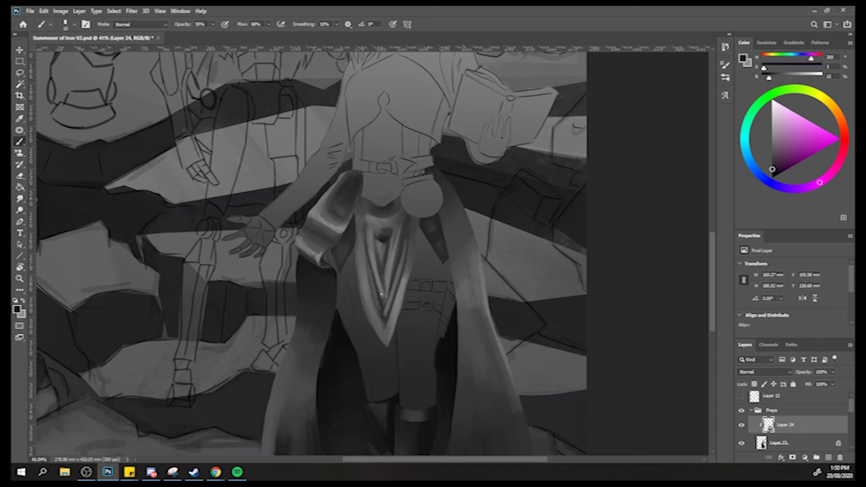
{"action": "mouse_move", "coordinate": [381, 306]}
{"action": "left_mouse_down"}
{"action": "mouse_move", "coordinate": [386, 290]}
{"action": "mouse_move", "coordinate": [385, 303]}
{"action": "left_mouse_up"}
{"action": "key", "text": "]"}
{"action": "key", "text": "]"}
{"action": "key", "text": "]"}
{"action": "left_click", "coordinate": [386, 288], "text": "alt"}
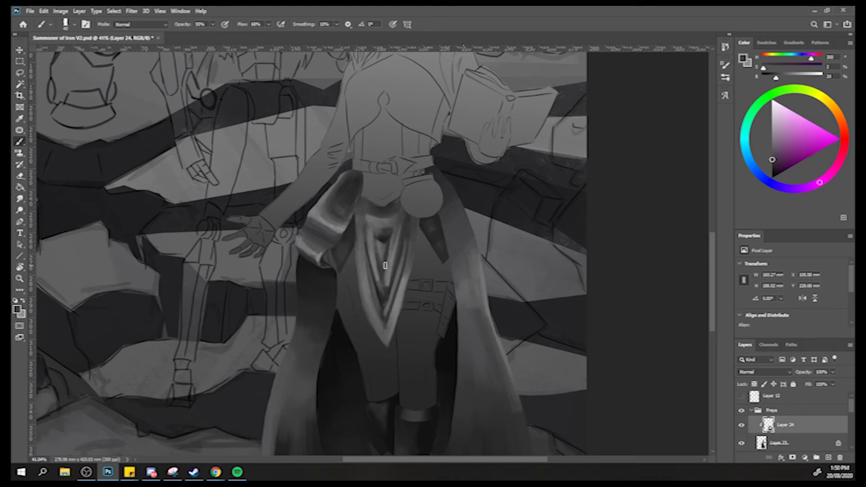
{"action": "scroll", "coordinate": [374, 258], "scroll_direction": "down", "scroll_amount": 6, "text": "alt"}
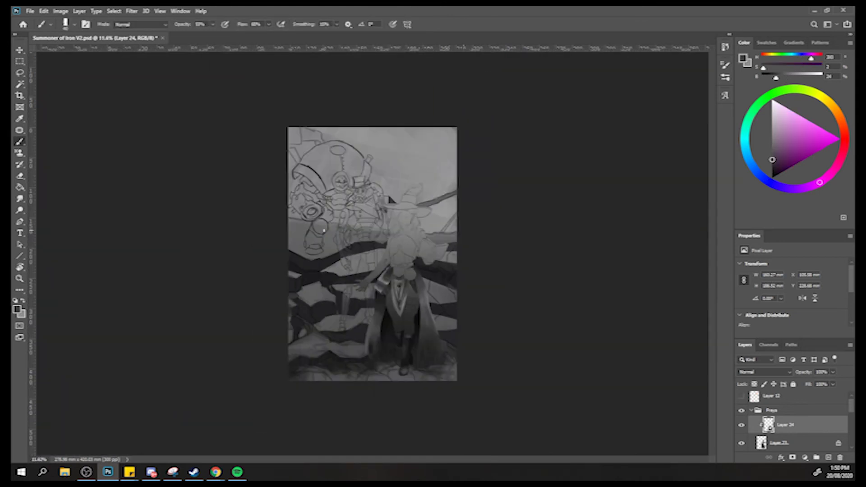
Paint lighter strokes over the apron and brighten its V with a blue-violet grey.
{"action": "scroll", "coordinate": [389, 298], "scroll_direction": "up", "scroll_amount": 3}
{"action": "left_click", "coordinate": [400, 269], "text": "alt"}
{"action": "mouse_move", "coordinate": [403, 317]}
{"action": "left_mouse_down"}
{"action": "mouse_move", "coordinate": [402, 288]}
{"action": "mouse_move", "coordinate": [405, 311]}
{"action": "mouse_move", "coordinate": [408, 293]}
{"action": "mouse_move", "coordinate": [413, 300]}
{"action": "left_mouse_up"}
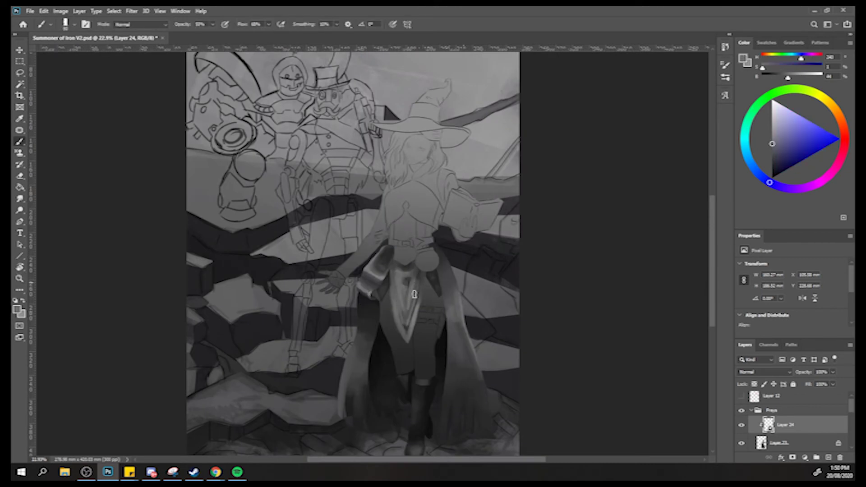
{"action": "left_click", "coordinate": [421, 280], "text": "alt"}
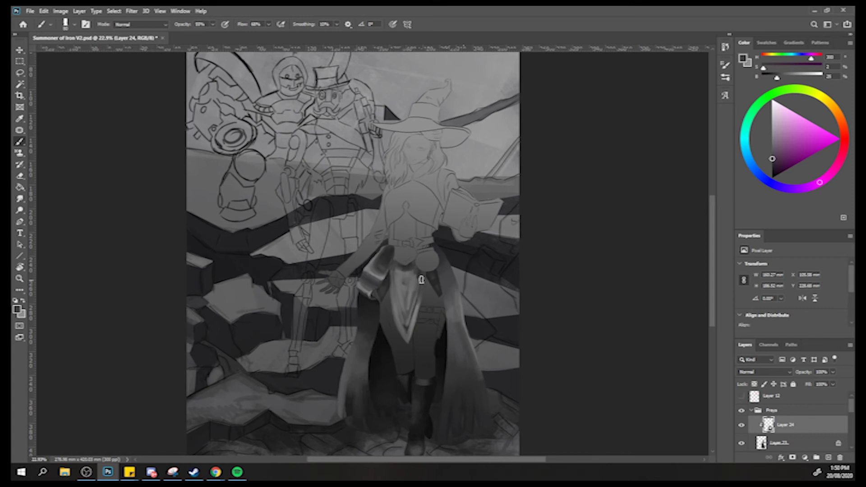
{"action": "left_click", "coordinate": [399, 280], "text": "alt"}
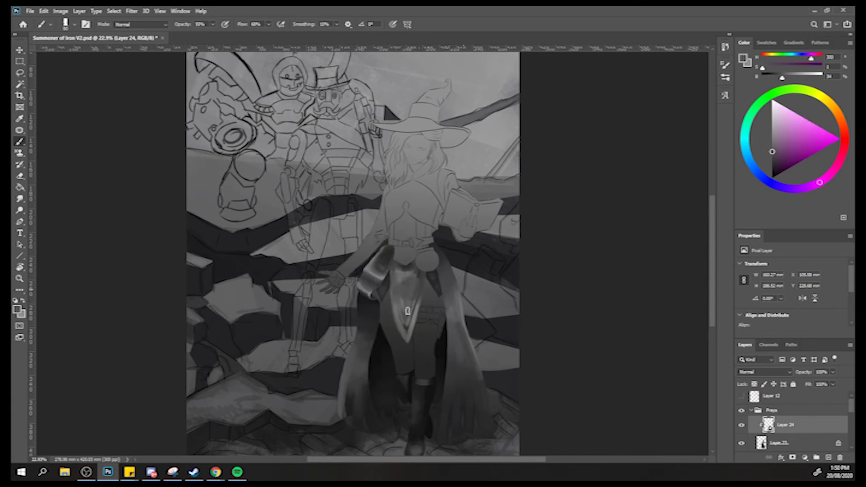
{"action": "left_click", "coordinate": [413, 316], "text": "alt"}
{"action": "mouse_move", "coordinate": [412, 310]}
{"action": "left_mouse_down"}
{"action": "mouse_move", "coordinate": [405, 324]}
{"action": "mouse_move", "coordinate": [395, 306]}
{"action": "left_mouse_up"}
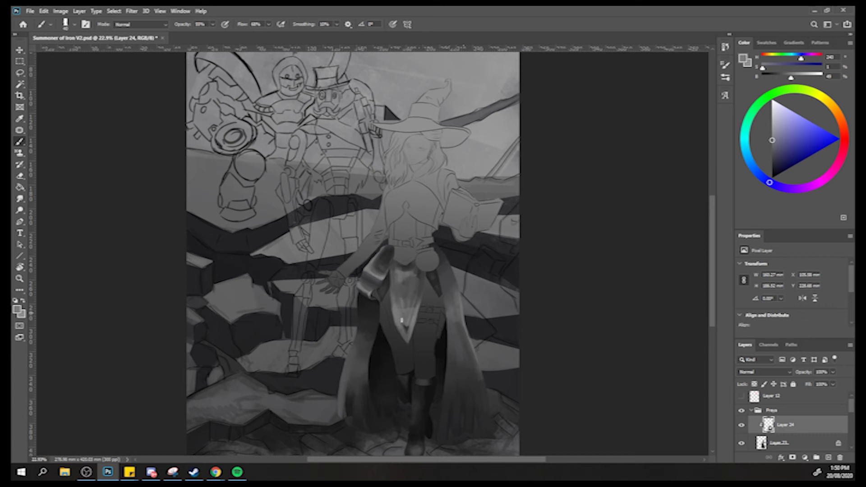
Darken the apron's lower tip, middle and upper left with a dark neutral grey.
{"action": "left_click", "coordinate": [406, 349], "text": "alt"}
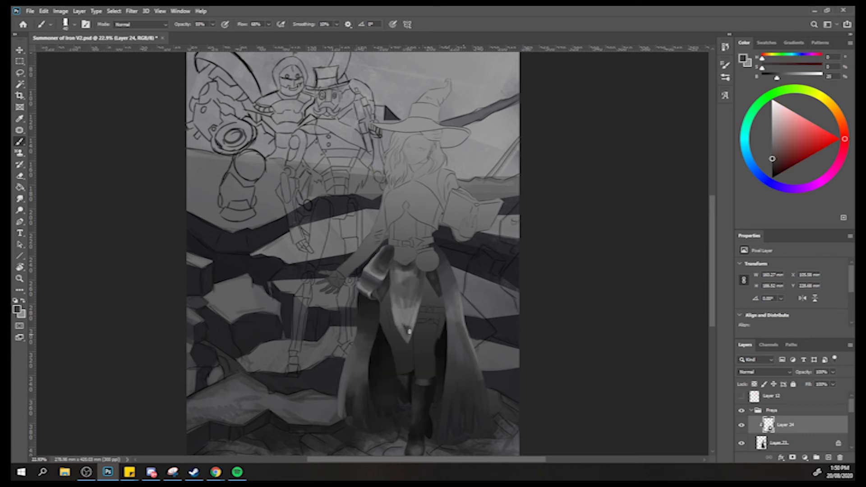
{"action": "mouse_move", "coordinate": [404, 329]}
{"action": "left_mouse_down"}
{"action": "mouse_move", "coordinate": [412, 290]}
{"action": "mouse_move", "coordinate": [407, 342]}
{"action": "left_mouse_up"}
{"action": "key", "text": "bracketleft"}
{"action": "key", "text": "bracketleft"}
{"action": "key", "text": "bracketleft"}
{"action": "mouse_move", "coordinate": [405, 306]}
{"action": "left_mouse_down"}
{"action": "mouse_move", "coordinate": [394, 286]}
{"action": "mouse_move", "coordinate": [410, 300]}
{"action": "left_mouse_up"}
Zoom out and brush a mid grey lightly across the top of the skirt.
{"action": "left_click", "coordinate": [406, 305], "text": "alt"}
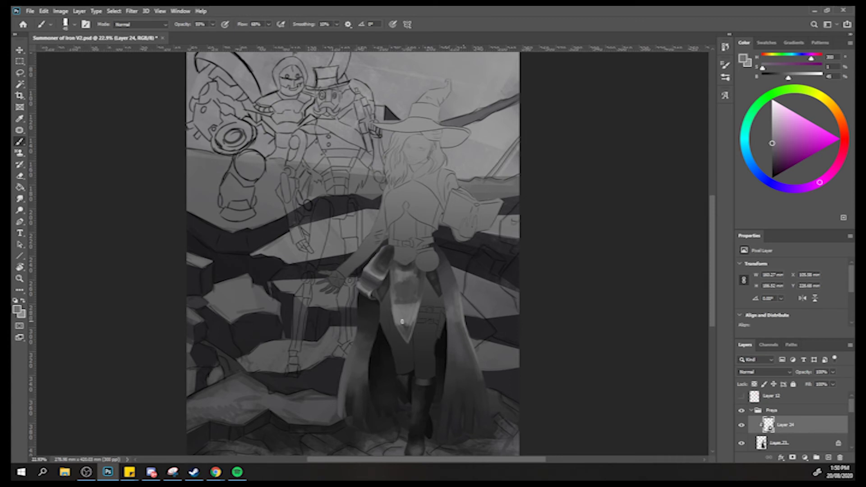
{"action": "left_click", "coordinate": [413, 326], "text": "alt"}
{"action": "key", "text": "z"}
{"action": "mouse_move", "coordinate": [396, 293]}
{"action": "left_mouse_down"}
{"action": "mouse_move", "coordinate": [357, 268]}
{"action": "mouse_move", "coordinate": [407, 285]}
{"action": "left_mouse_up"}
{"action": "key", "text": "b"}
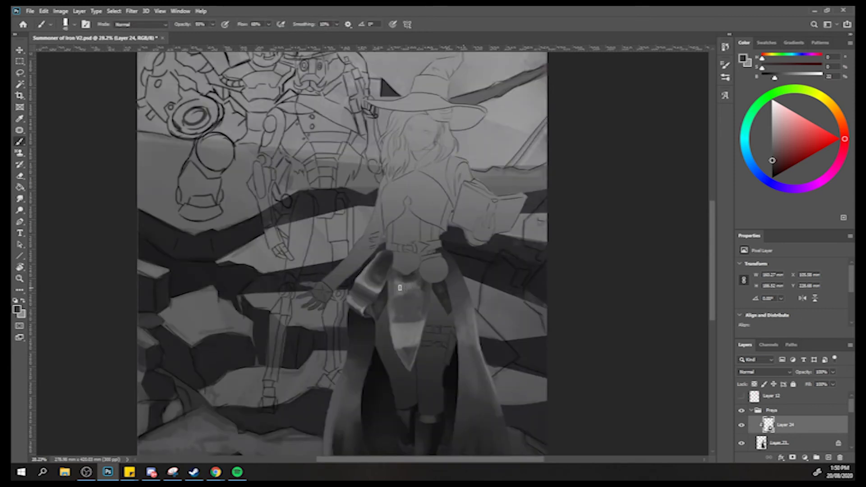
{"action": "left_click", "coordinate": [406, 329], "text": "alt"}
{"action": "left_click_drag", "start_coordinate": [396, 283], "coordinate": [422, 282]}
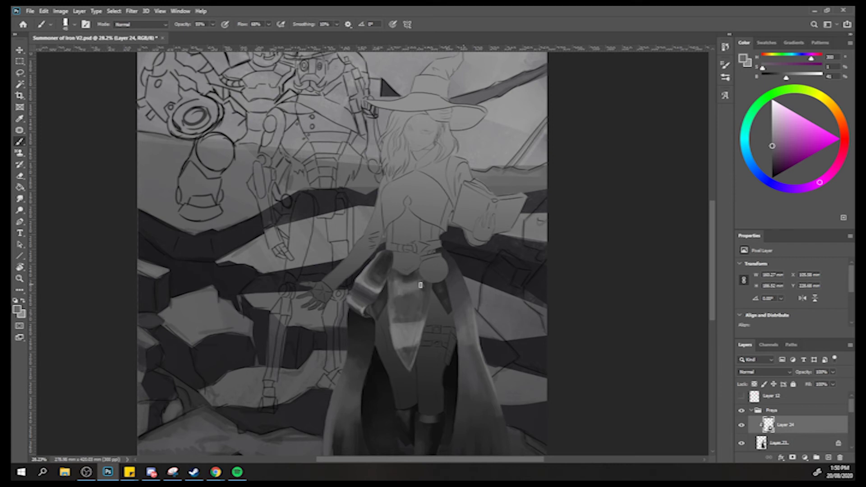
Brush a faint bluish grey across the skirt top and sample further greys.
{"action": "left_click", "coordinate": [399, 277], "text": "alt"}
{"action": "left_click", "coordinate": [400, 282], "text": "alt"}
{"action": "left_click", "coordinate": [400, 282], "text": "alt"}
{"action": "left_click_drag", "start_coordinate": [402, 281], "coordinate": [422, 280]}
{"action": "left_click", "coordinate": [416, 277], "text": "alt"}
{"action": "left_click", "coordinate": [393, 280], "text": "alt"}
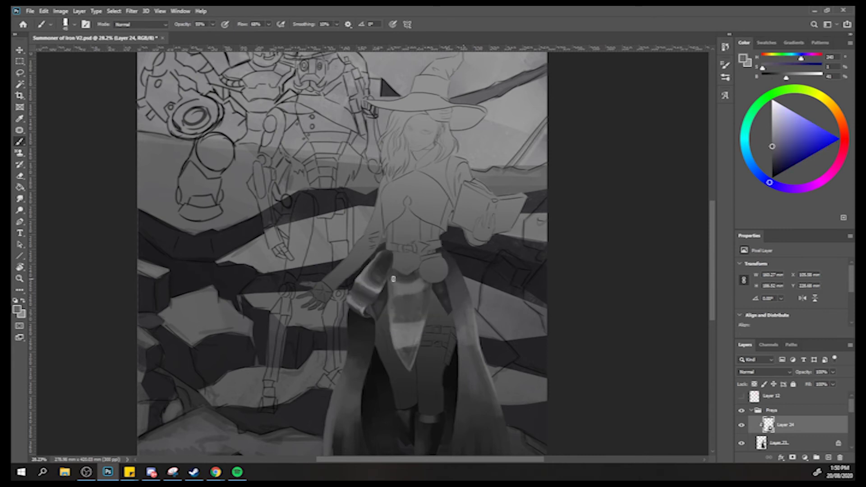
{"action": "left_click", "coordinate": [395, 335], "text": "alt"}
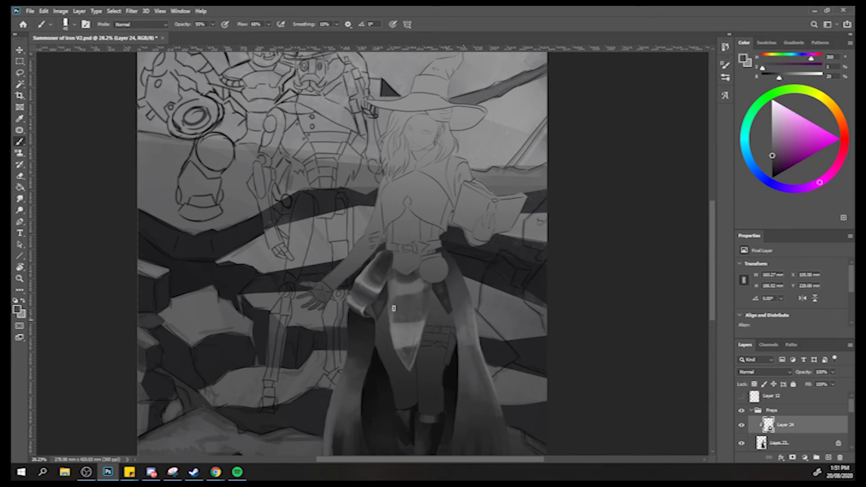
{"action": "scroll", "coordinate": [390, 325], "scroll_direction": "down", "scroll_amount": 8}
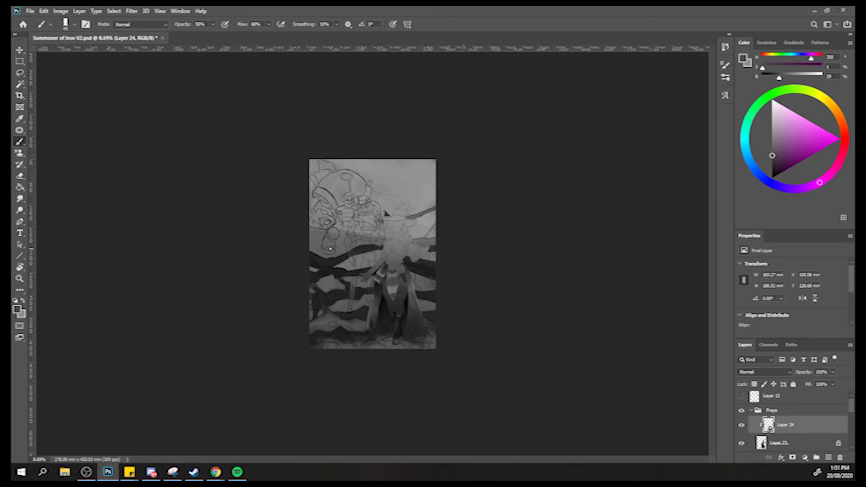
Sample blue-grey and magenta-tinted greys from the witch figure.
{"action": "left_click", "coordinate": [378, 284], "text": "alt"}
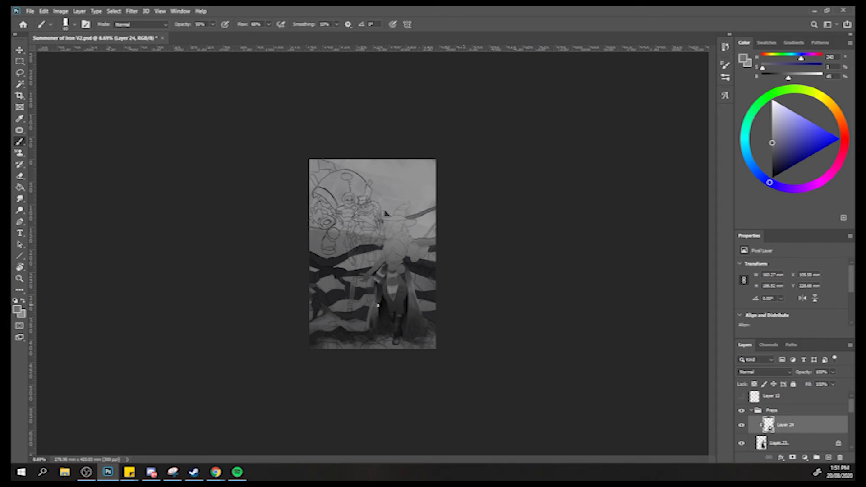
{"action": "left_click", "coordinate": [378, 303], "text": "alt"}
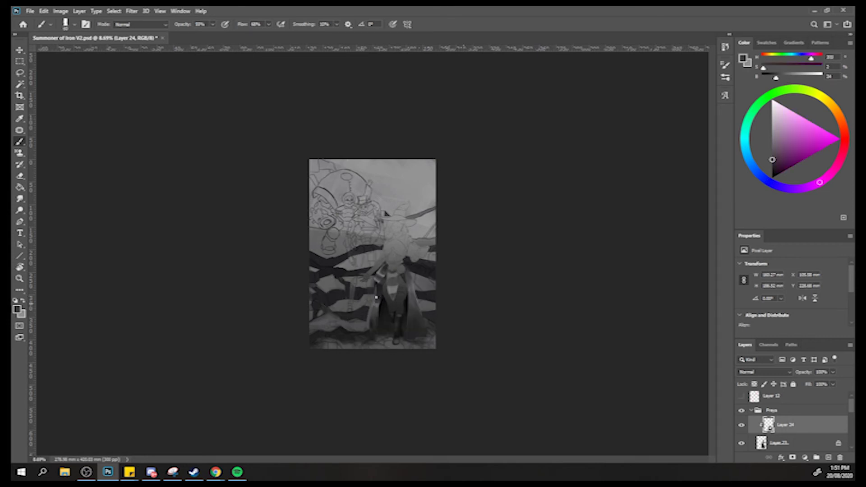
{"action": "left_click", "coordinate": [377, 305], "text": "alt"}
{"action": "left_click", "coordinate": [376, 306], "text": "alt"}
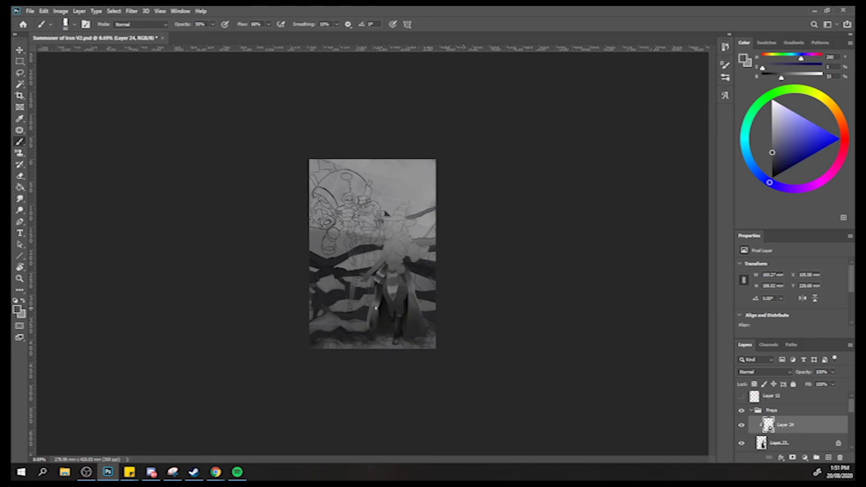
{"action": "left_click", "coordinate": [378, 307], "text": "alt"}
{"action": "left_click_drag", "start_coordinate": [378, 293], "coordinate": [332, 241]}
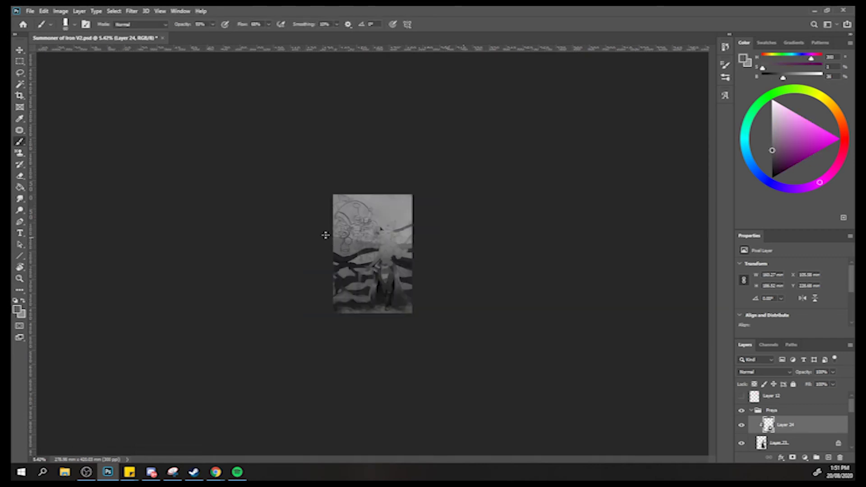
Flip the canvas horizontally, zoom in, and sample greys from the cape.
{"action": "key", "text": "ctrl+shift+h"}
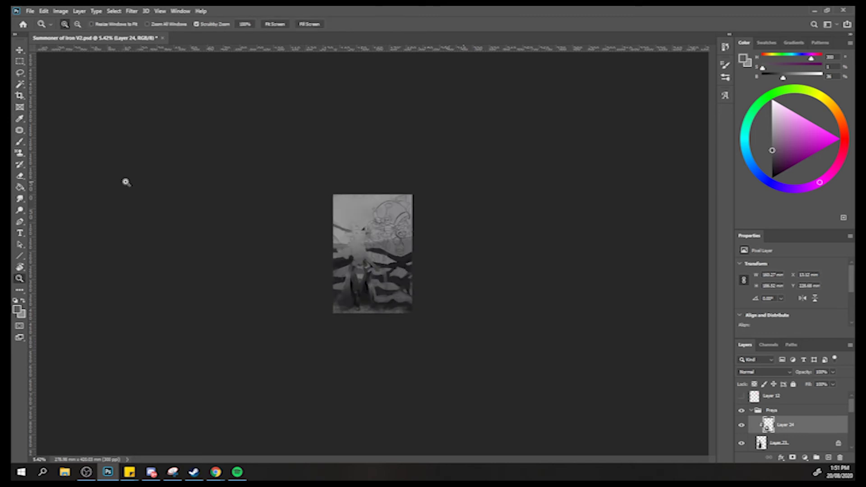
{"action": "left_click_drag", "start_coordinate": [355, 288], "coordinate": [427, 265]}
{"action": "left_click", "coordinate": [353, 295], "text": "alt"}
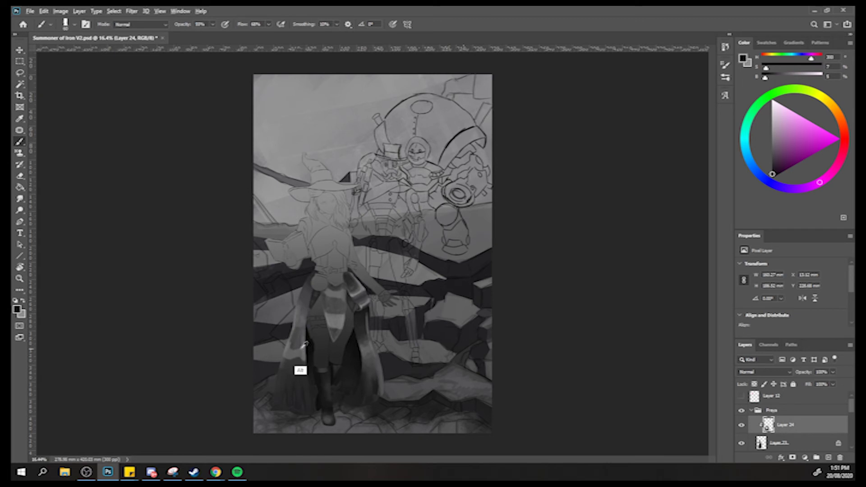
{"action": "left_click", "coordinate": [297, 347], "text": "alt"}
{"action": "left_click", "coordinate": [296, 334], "text": "alt"}
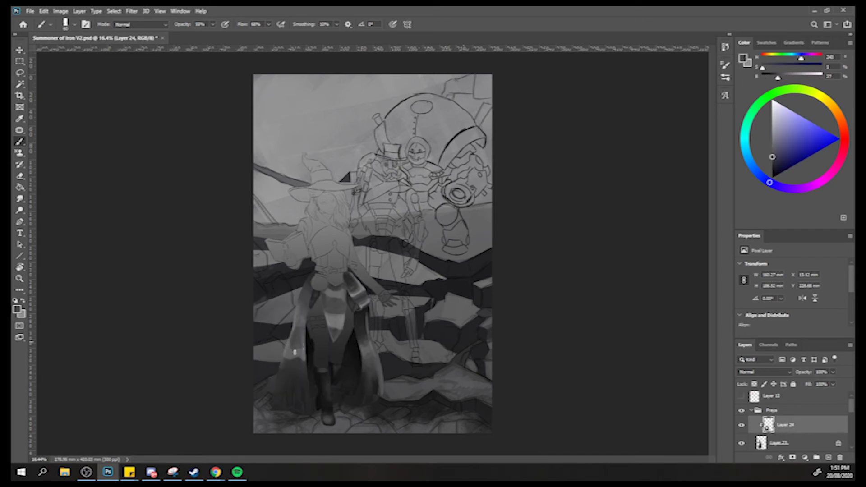
{"action": "left_click", "coordinate": [301, 344], "text": "alt"}
{"action": "left_click", "coordinate": [289, 353], "text": "alt"}
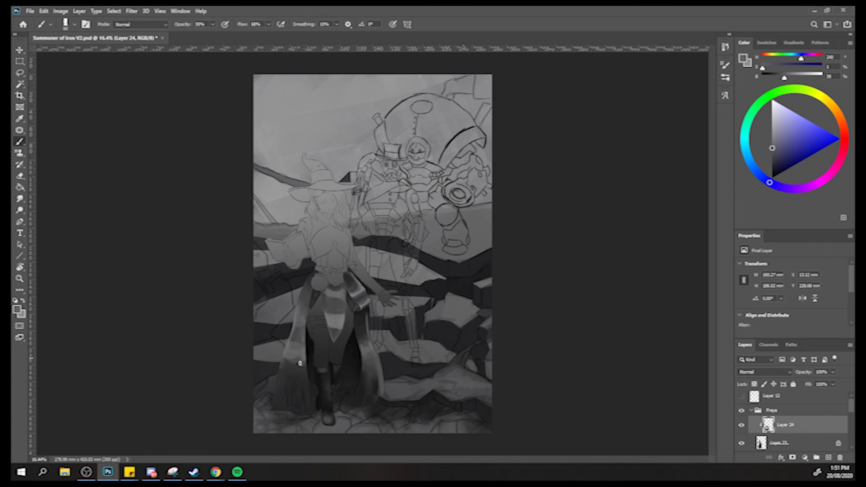
Sample alternating dark and light greys from the lower cape.
{"action": "left_click", "coordinate": [279, 377], "text": "alt"}
{"action": "left_click", "coordinate": [302, 368], "text": "alt"}
{"action": "left_click", "coordinate": [293, 367], "text": "alt"}
{"action": "left_click", "coordinate": [303, 368], "text": "alt"}
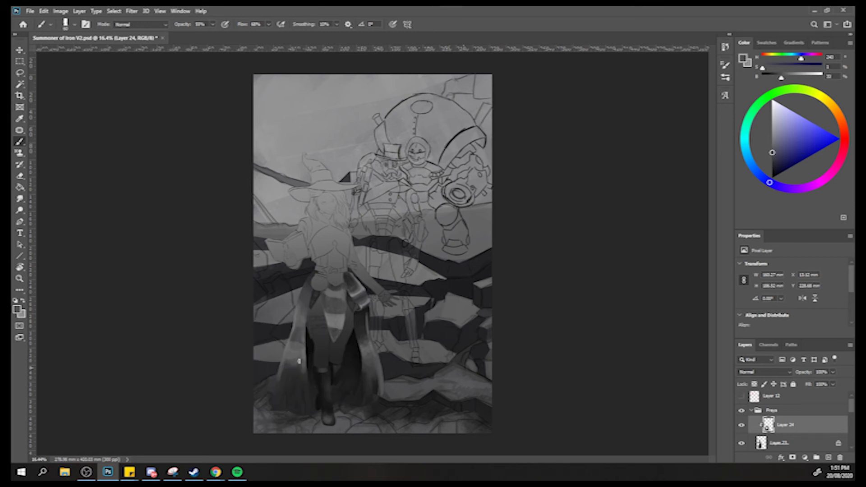
{"action": "left_click", "coordinate": [285, 375], "text": "alt"}
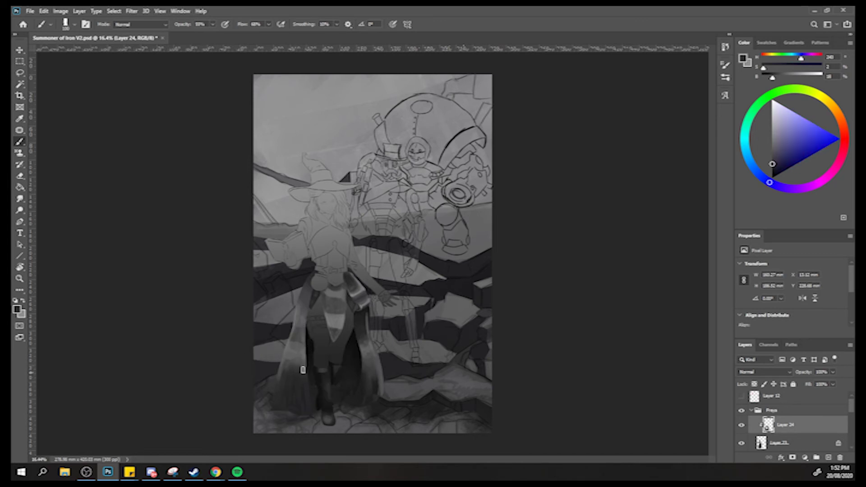
{"action": "left_click", "coordinate": [289, 354], "text": "alt"}
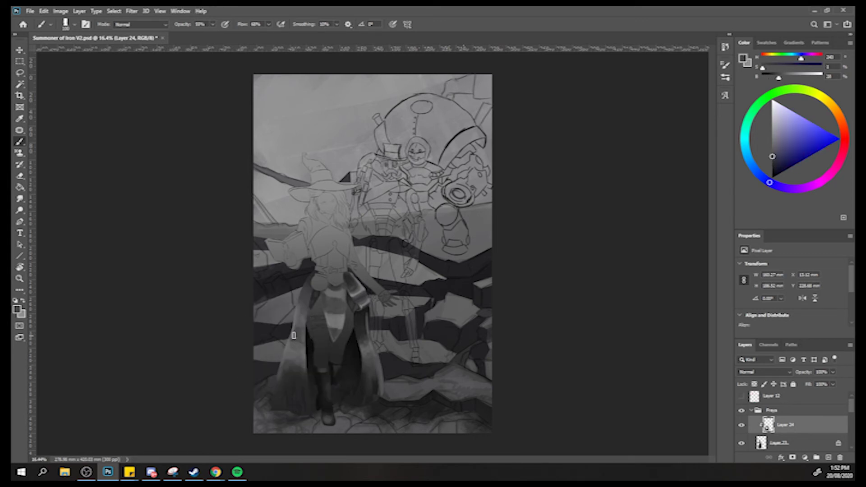
Zoom in on the witch's waist and skirt with a smaller brush and new colour.
{"action": "key", "text": "z"}
{"action": "left_click_drag", "start_coordinate": [298, 337], "coordinate": [268, 298]}
{"action": "key", "text": "z"}
{"action": "left_click_drag", "start_coordinate": [327, 294], "coordinate": [364, 282]}
{"action": "key", "text": "bracketleft"}
{"action": "key", "text": "bracketleft"}
{"action": "key", "text": "bracketleft"}
{"action": "left_click", "coordinate": [371, 253], "text": "alt"}
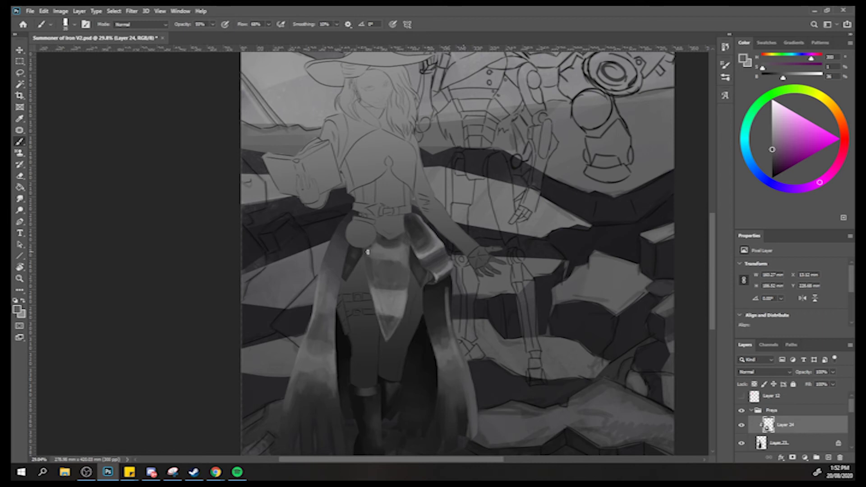
Sample darker greys and zoom in on the witch's belt and apron.
{"action": "left_click", "coordinate": [378, 240], "text": "alt"}
{"action": "left_click", "coordinate": [357, 276], "text": "alt"}
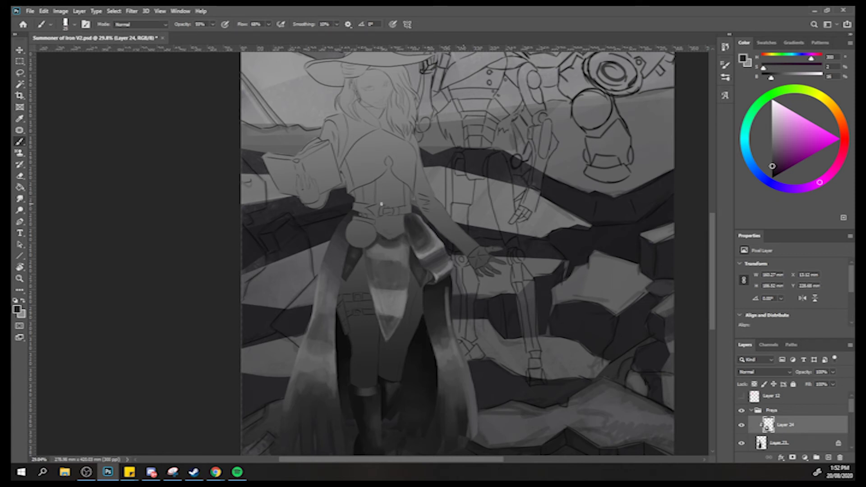
{"action": "left_click_drag", "start_coordinate": [367, 258], "coordinate": [347, 262]}
{"action": "left_click_drag", "start_coordinate": [318, 300], "coordinate": [350, 293]}
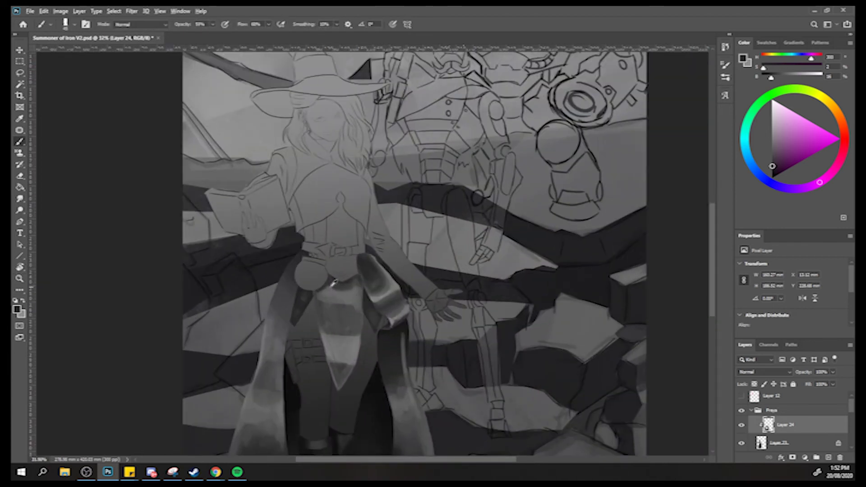
Sample greys from the hip, sleeve and belt.
{"action": "left_click", "coordinate": [335, 289], "text": "alt"}
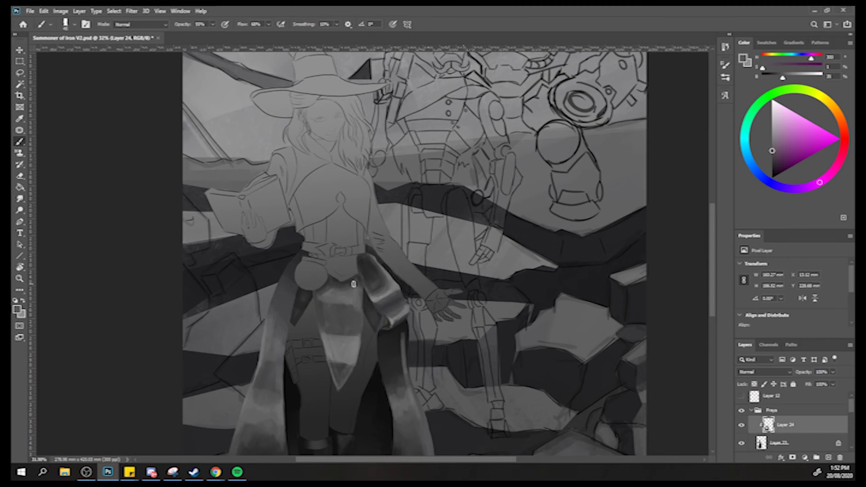
{"action": "left_click", "coordinate": [358, 273], "text": "alt"}
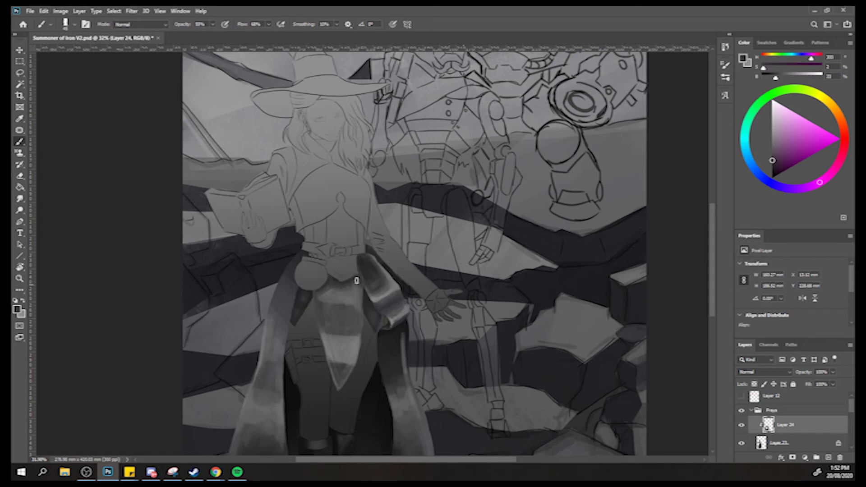
{"action": "left_click", "coordinate": [329, 290], "text": "alt"}
{"action": "left_click", "coordinate": [390, 290], "text": "alt"}
{"action": "left_click", "coordinate": [326, 293], "text": "alt"}
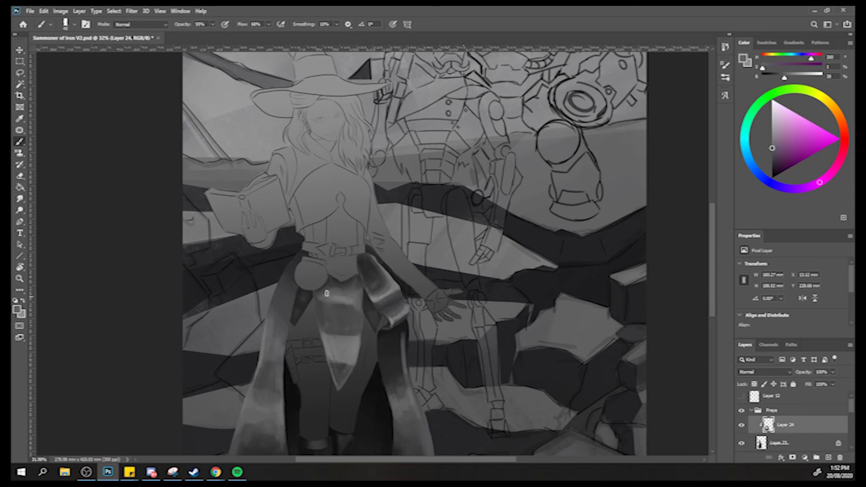
{"action": "left_click", "coordinate": [318, 295], "text": "alt"}
{"action": "left_click", "coordinate": [341, 299], "text": "alt"}
Sample greys from the belt flap plus a darker purple-tinted grey.
{"action": "left_click", "coordinate": [337, 367], "text": "alt"}
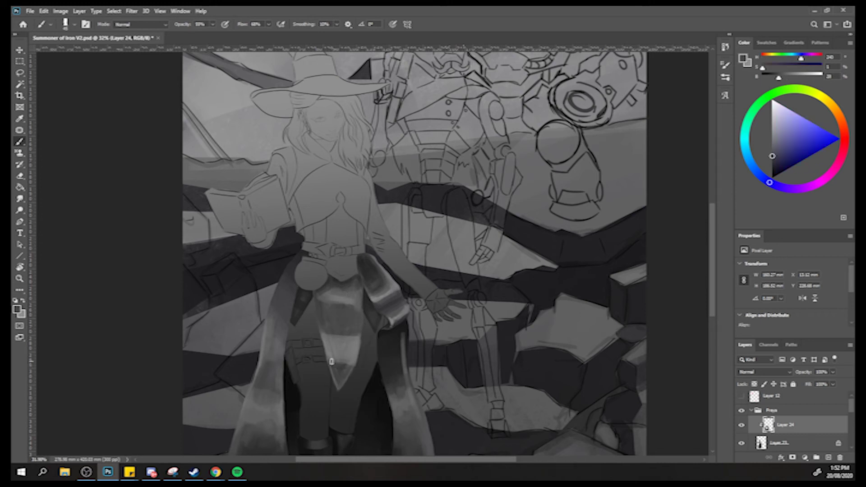
{"action": "left_click", "coordinate": [334, 367], "text": "alt"}
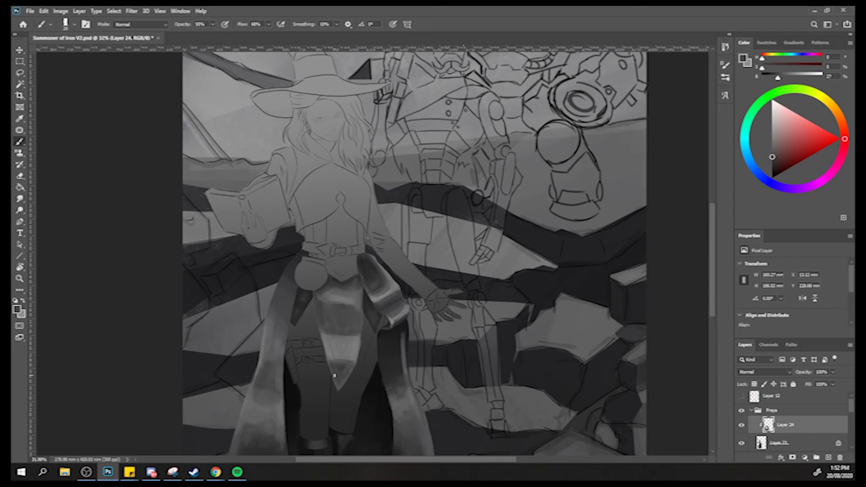
{"action": "left_click", "coordinate": [384, 333], "text": "alt"}
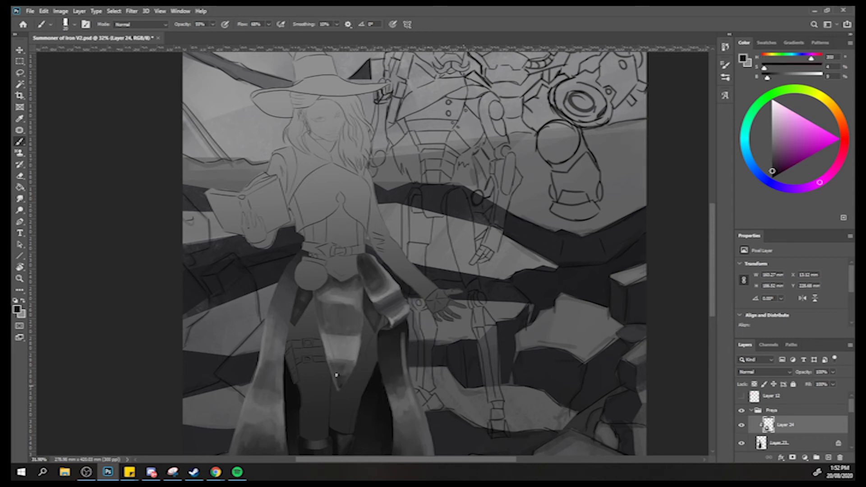
{"action": "left_click", "coordinate": [334, 373], "text": "alt"}
{"action": "left_click", "coordinate": [334, 370], "text": "alt"}
Darken the witch's lower torso with a magenta-tinted grey.
{"action": "mouse_move", "coordinate": [330, 338]}
{"action": "left_mouse_down"}
{"action": "mouse_move", "coordinate": [272, 292]}
{"action": "mouse_move", "coordinate": [348, 284]}
{"action": "left_mouse_up"}
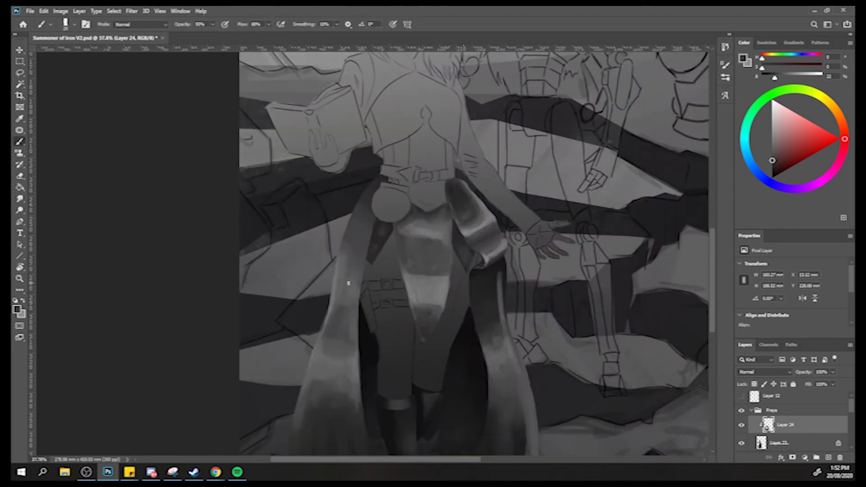
{"action": "left_click", "coordinate": [480, 280], "text": "alt"}
{"action": "mouse_move", "coordinate": [440, 272]}
{"action": "left_mouse_down"}
{"action": "mouse_move", "coordinate": [410, 268]}
{"action": "mouse_move", "coordinate": [414, 259]}
{"action": "mouse_move", "coordinate": [403, 266]}
{"action": "mouse_move", "coordinate": [404, 237]}
{"action": "mouse_move", "coordinate": [406, 266]}
{"action": "mouse_move", "coordinate": [400, 243]}
{"action": "mouse_move", "coordinate": [413, 267]}
{"action": "mouse_move", "coordinate": [419, 258]}
{"action": "mouse_move", "coordinate": [445, 273]}
{"action": "left_mouse_up"}
{"action": "left_click", "coordinate": [446, 252], "text": "alt"}
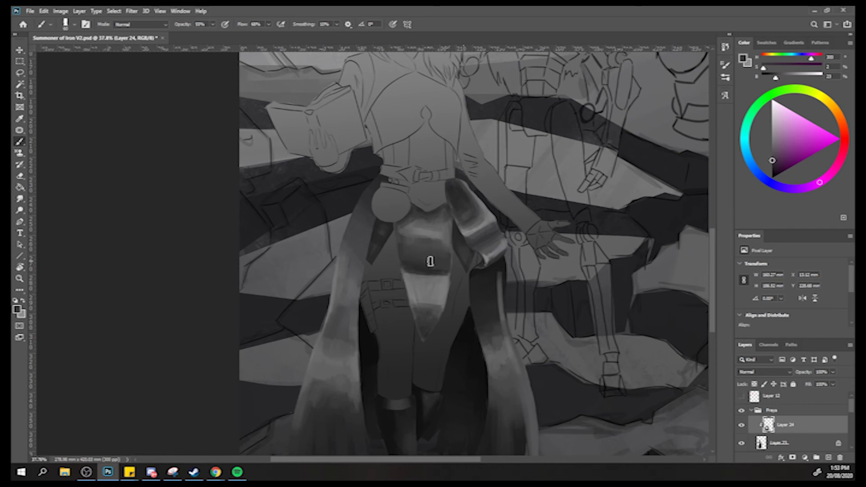
{"action": "left_click", "coordinate": [443, 272], "text": "alt"}
Sample dark blue-grey and lighter greys while zooming out to the whole painting.
{"action": "left_click_drag", "start_coordinate": [401, 251], "coordinate": [380, 230]}
{"action": "mouse_move", "coordinate": [414, 254]}
{"action": "left_mouse_down"}
{"action": "mouse_move", "coordinate": [371, 239]}
{"action": "mouse_move", "coordinate": [445, 264]}
{"action": "mouse_move", "coordinate": [444, 305]}
{"action": "mouse_move", "coordinate": [460, 284]}
{"action": "mouse_move", "coordinate": [477, 283]}
{"action": "left_mouse_up"}
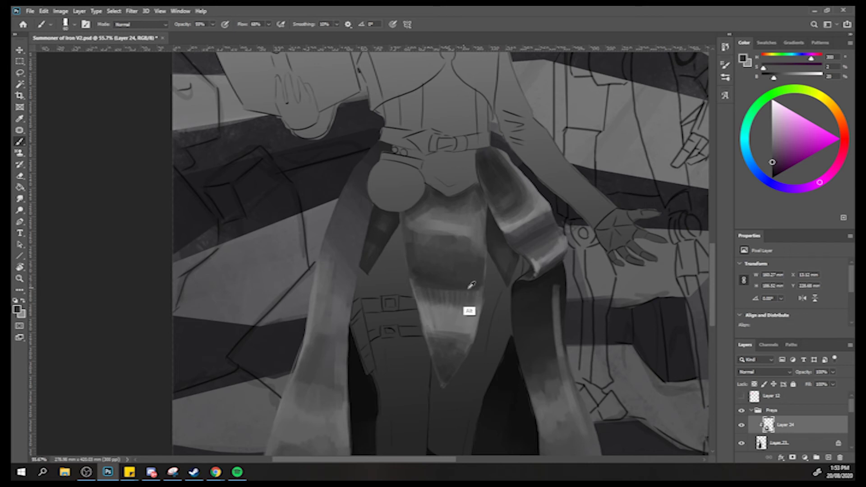
{"action": "left_click", "coordinate": [471, 293], "text": "alt"}
{"action": "left_click", "coordinate": [427, 299], "text": "alt"}
{"action": "left_click_drag", "start_coordinate": [452, 280], "coordinate": [382, 207]}
{"action": "key", "text": "b"}
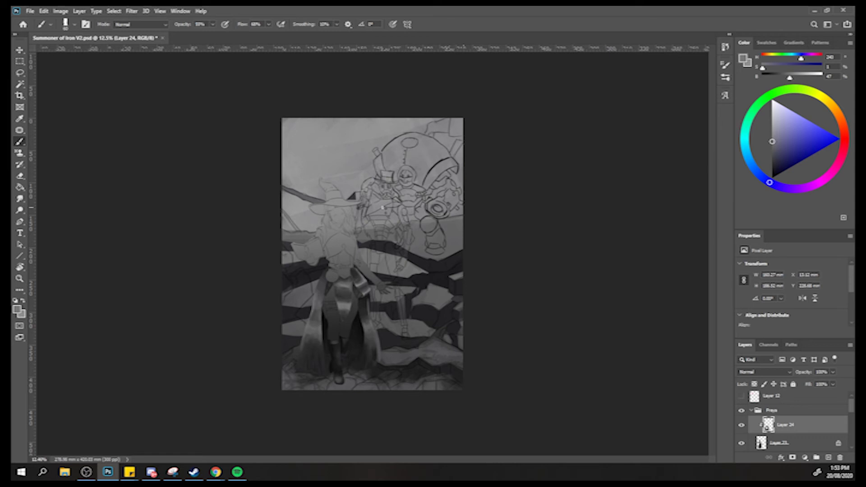
Save the painting and zoom in on the witch's legs.
{"action": "left_click", "coordinate": [28, 10]}
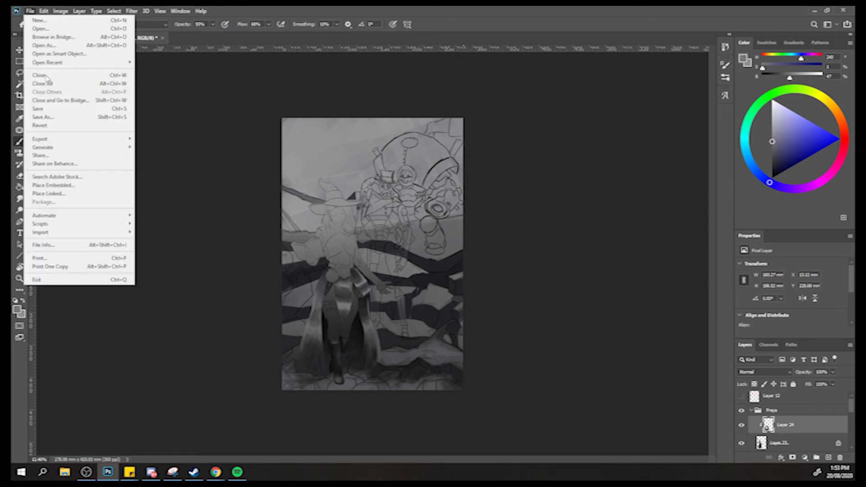
{"action": "left_click", "coordinate": [39, 108]}
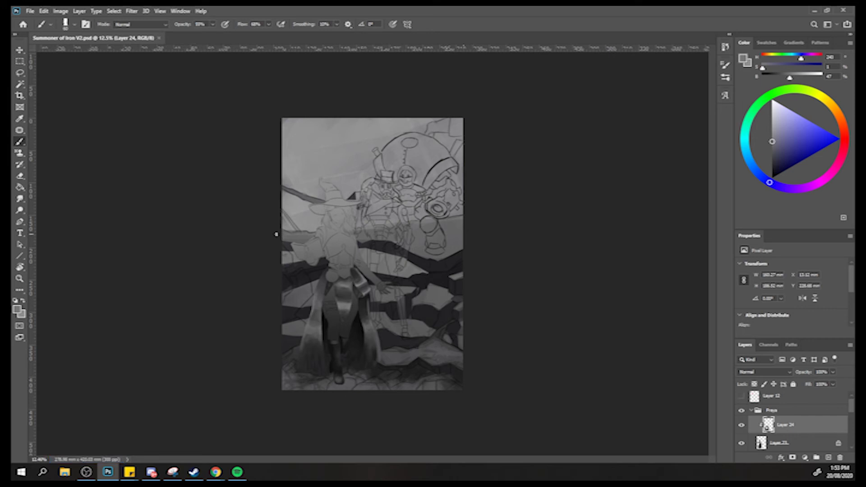
{"action": "key", "text": "z"}
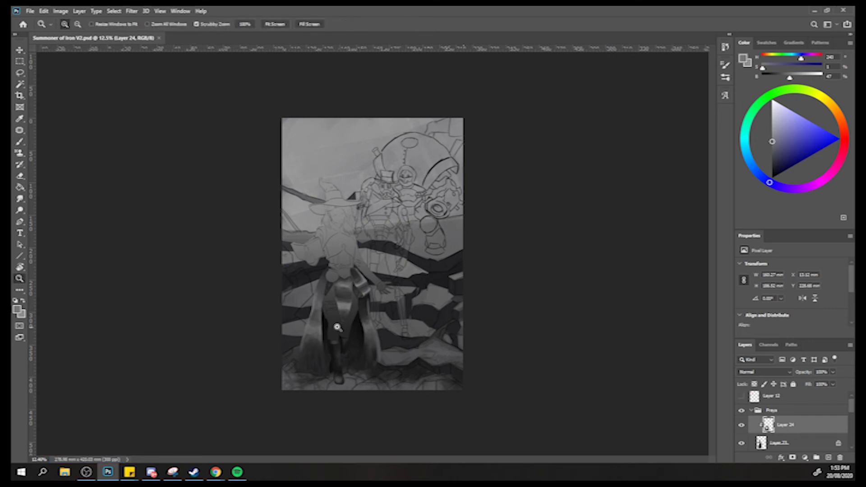
{"action": "left_click_drag", "start_coordinate": [327, 324], "coordinate": [379, 303]}
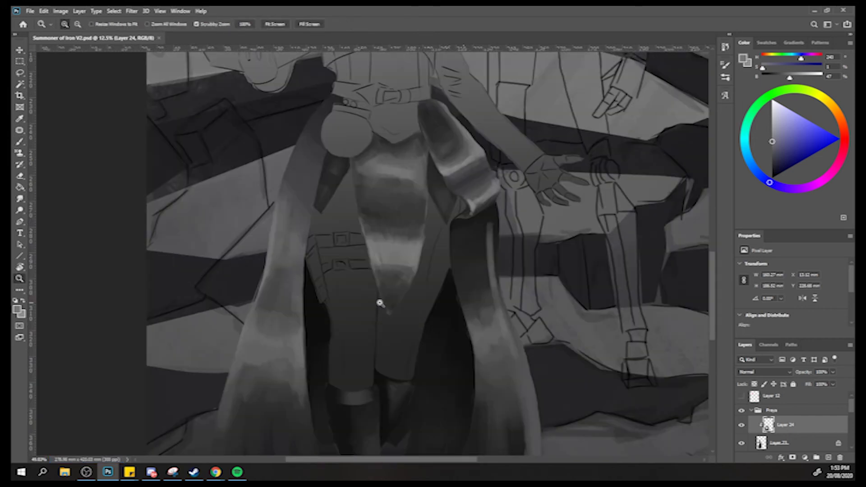
Lasso a strip along the left leg's edge and sample a near-black from it.
{"action": "left_click", "coordinate": [20, 73]}
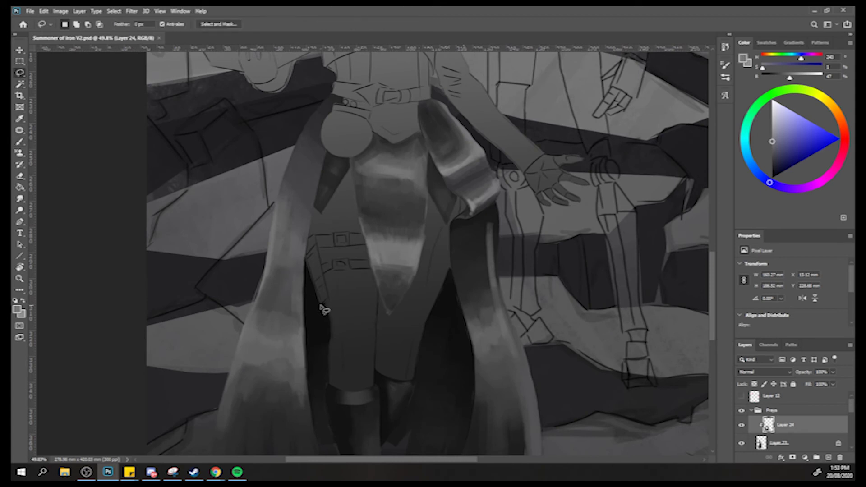
{"action": "mouse_move", "coordinate": [324, 308]}
{"action": "left_mouse_down"}
{"action": "mouse_move", "coordinate": [332, 343]}
{"action": "mouse_move", "coordinate": [320, 328]}
{"action": "mouse_move", "coordinate": [324, 303]}
{"action": "left_mouse_up"}
{"action": "key", "text": "b"}
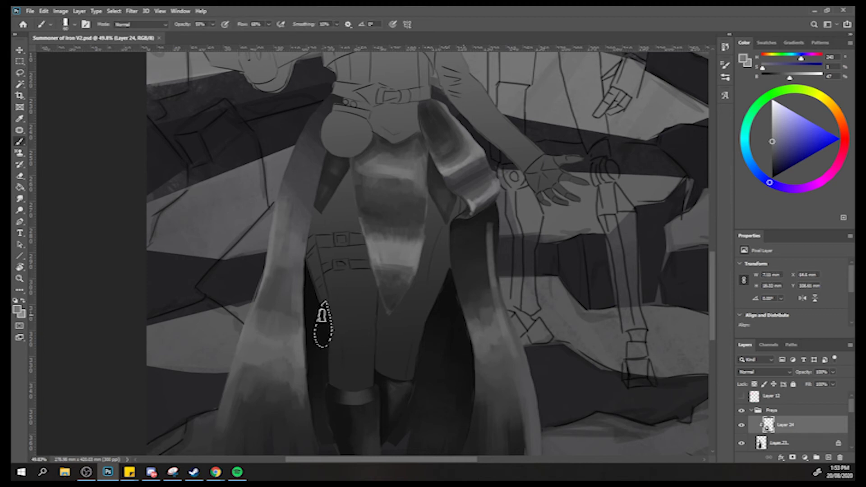
{"action": "left_click", "coordinate": [326, 314], "text": "alt"}
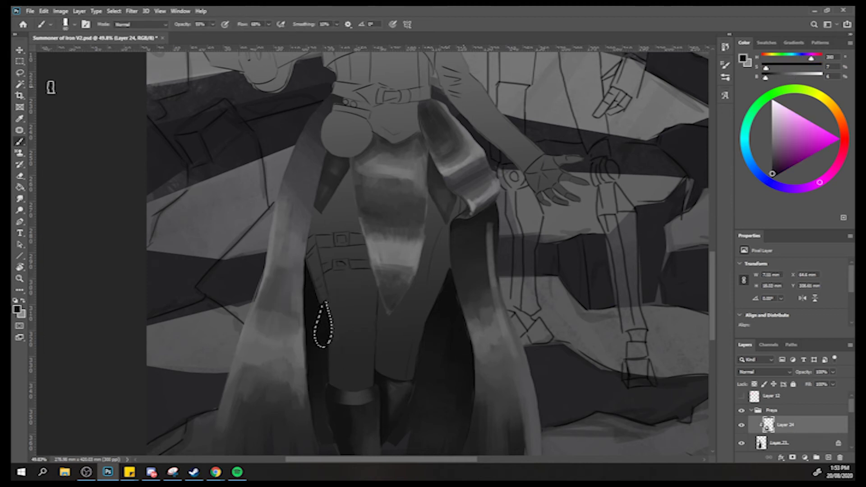
{"action": "left_click", "coordinate": [20, 73]}
{"action": "left_click_drag", "start_coordinate": [305, 256], "coordinate": [320, 310]}
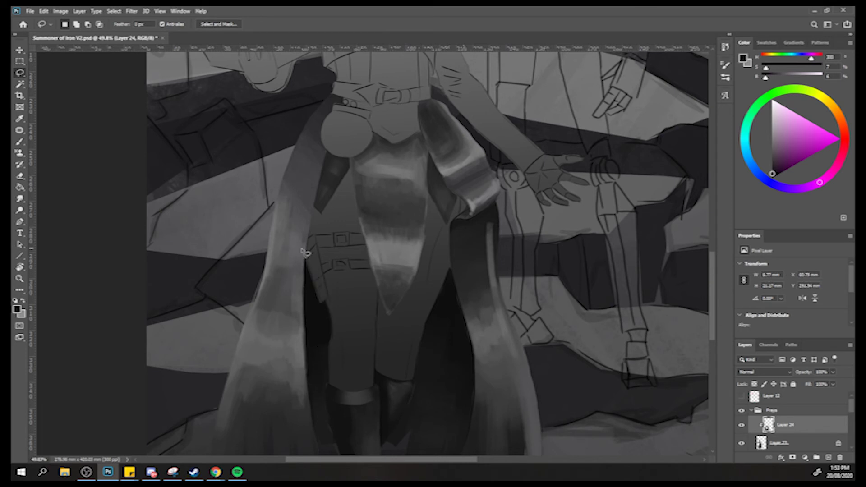
{"action": "key", "text": "b"}
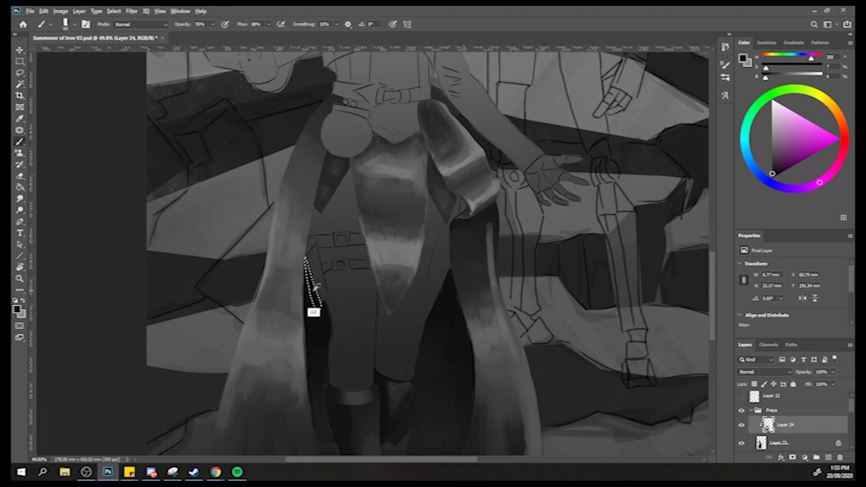
Zoom out to the whole figure and flip the canvas horizontally.
{"action": "key", "text": "ctrl+space"}
{"action": "left_click_drag", "start_coordinate": [320, 329], "coordinate": [276, 325]}
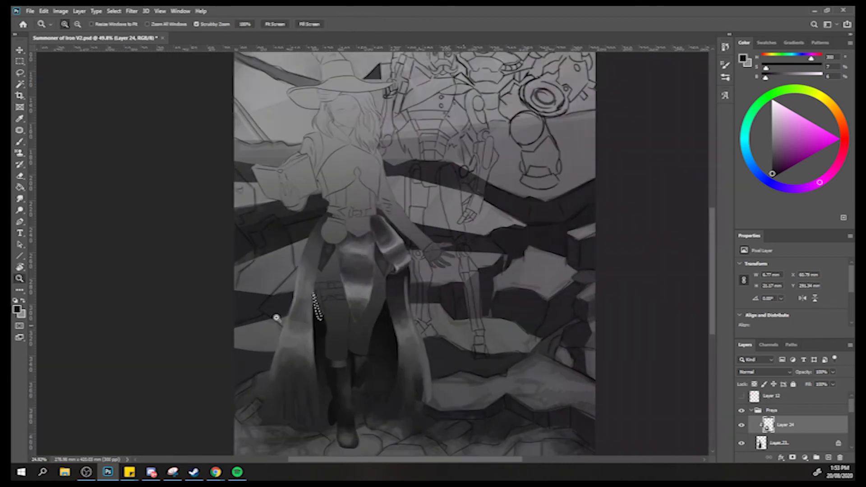
{"action": "key", "text": "ctrl+shift+h"}
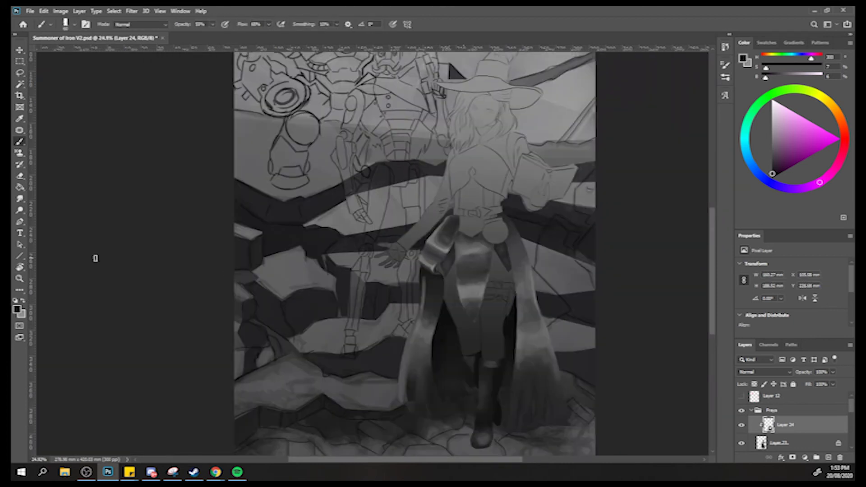
Lasso the witch's thigh, adding and trimming along the leg's left edge.
{"action": "key", "text": "l"}
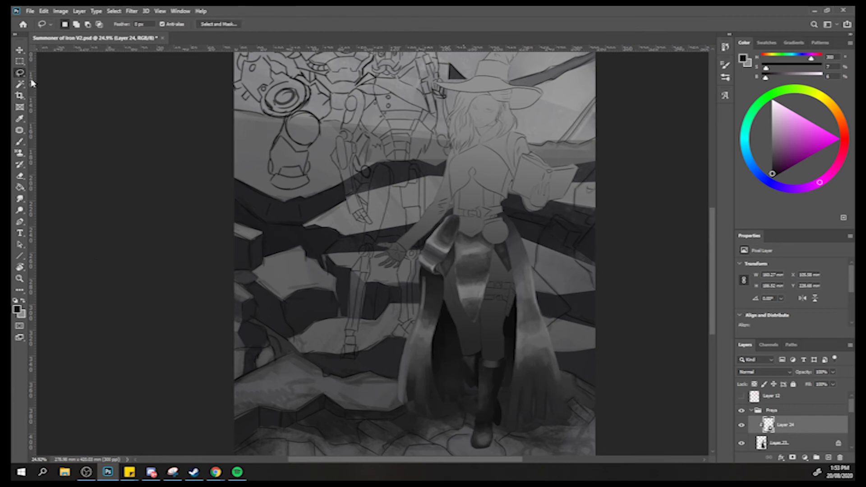
{"action": "scroll", "coordinate": [477, 321], "scroll_direction": "up", "scroll_amount": 2}
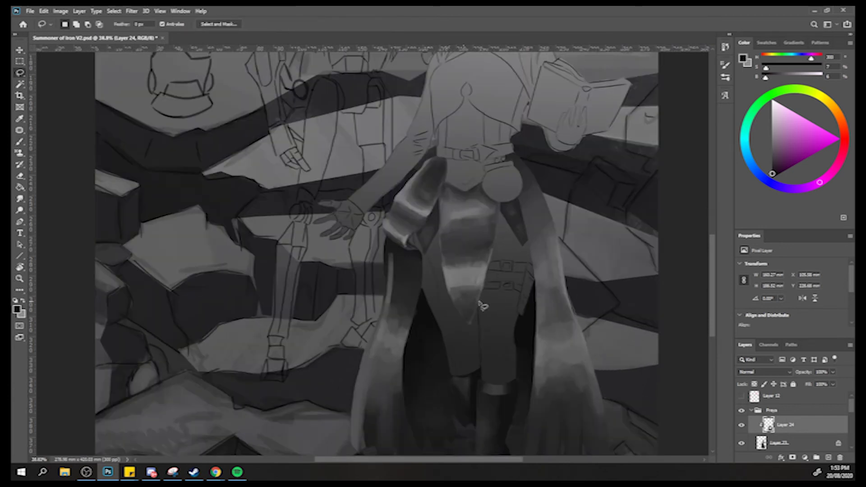
{"action": "mouse_move", "coordinate": [485, 294]}
{"action": "left_mouse_down"}
{"action": "mouse_move", "coordinate": [521, 302]}
{"action": "mouse_move", "coordinate": [521, 373]}
{"action": "mouse_move", "coordinate": [502, 388]}
{"action": "mouse_move", "coordinate": [481, 381]}
{"action": "mouse_move", "coordinate": [481, 307]}
{"action": "left_mouse_up"}
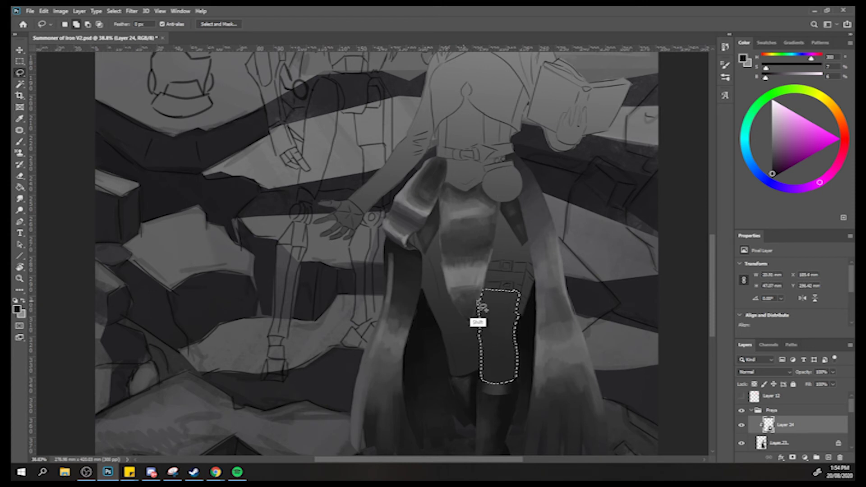
{"action": "left_click_drag", "start_coordinate": [484, 303], "coordinate": [483, 307]}
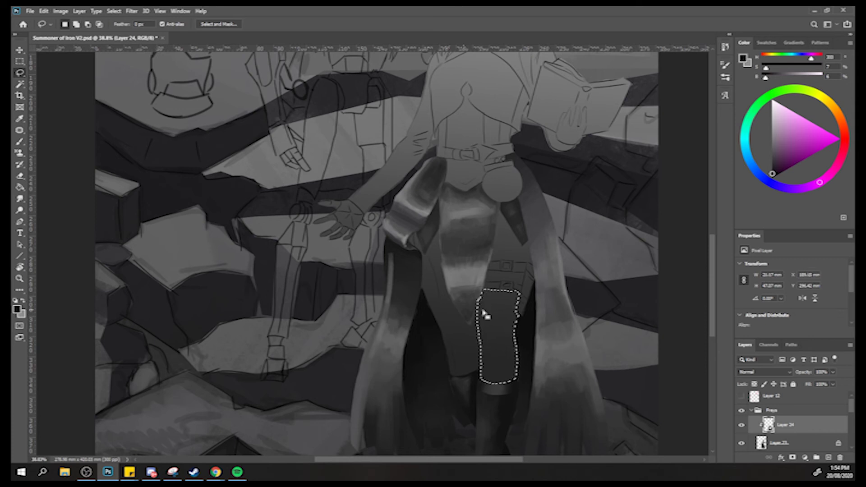
{"action": "key", "text": "alt"}
{"action": "left_click_drag", "start_coordinate": [478, 309], "coordinate": [478, 306]}
{"action": "key", "text": "alt"}
{"action": "left_click_drag", "start_coordinate": [479, 342], "coordinate": [474, 346]}
{"action": "key", "text": "alt"}
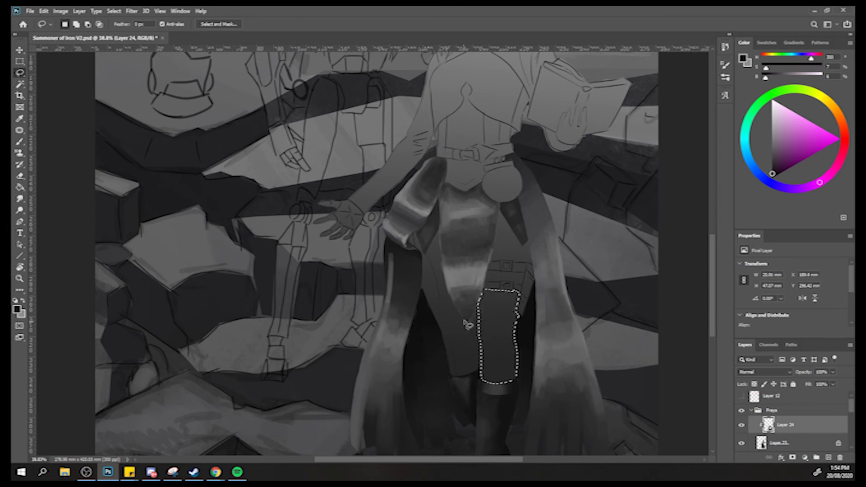
Add a small bump to the thigh selection's right edge, then trim it slightly inward.
{"action": "key", "text": "shift"}
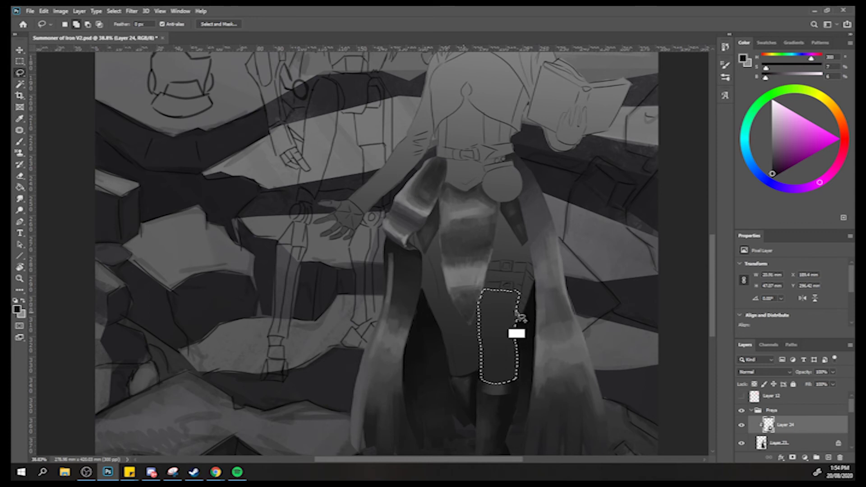
{"action": "left_click_drag", "start_coordinate": [518, 316], "coordinate": [515, 325]}
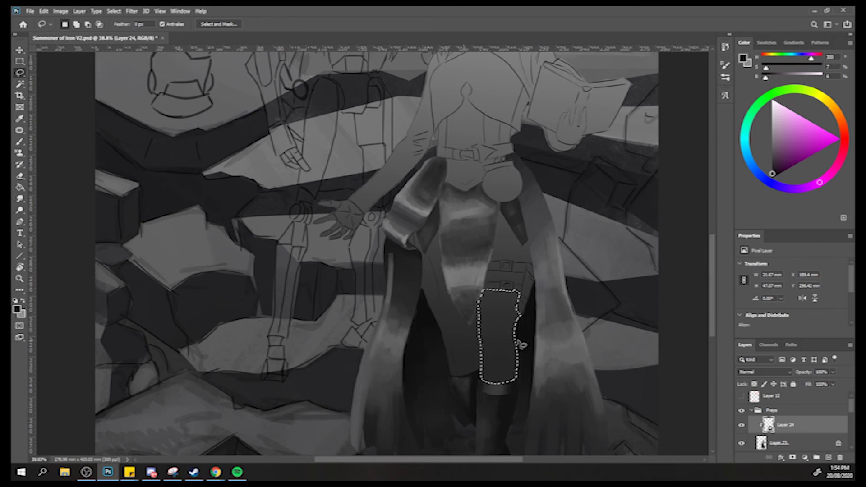
{"action": "key", "text": "alt"}
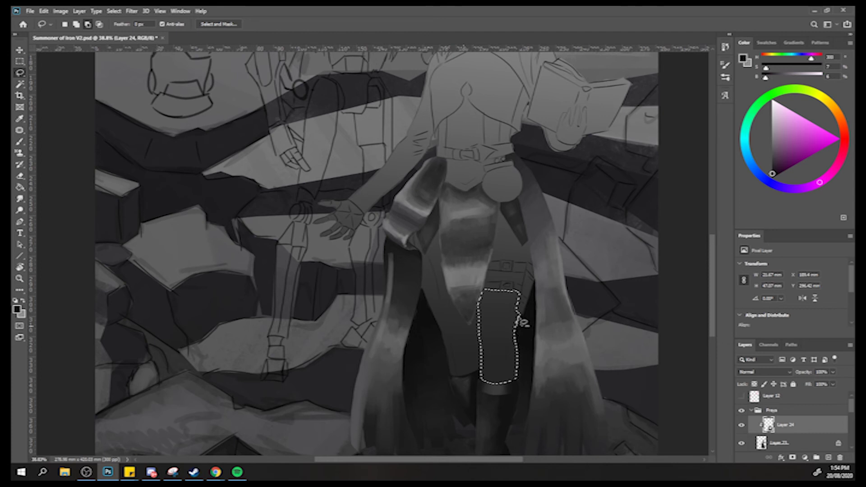
{"action": "left_click_drag", "start_coordinate": [518, 317], "coordinate": [514, 336]}
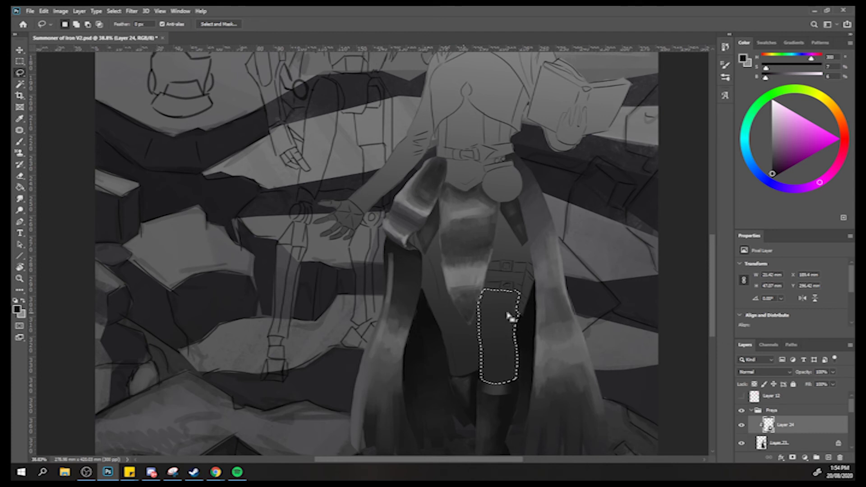
With the Brush, sample dark greys and blend vertical strokes down the thigh inside the selection.
{"action": "key", "text": "b"}
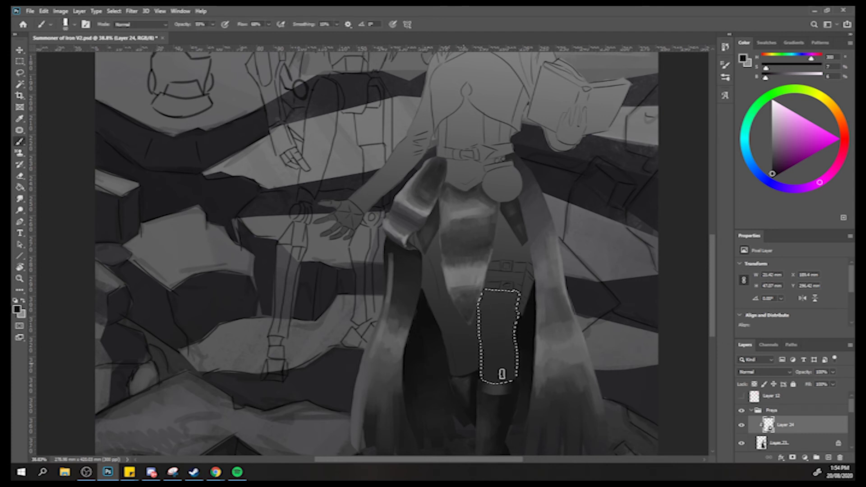
{"action": "left_click", "coordinate": [529, 367], "text": "alt"}
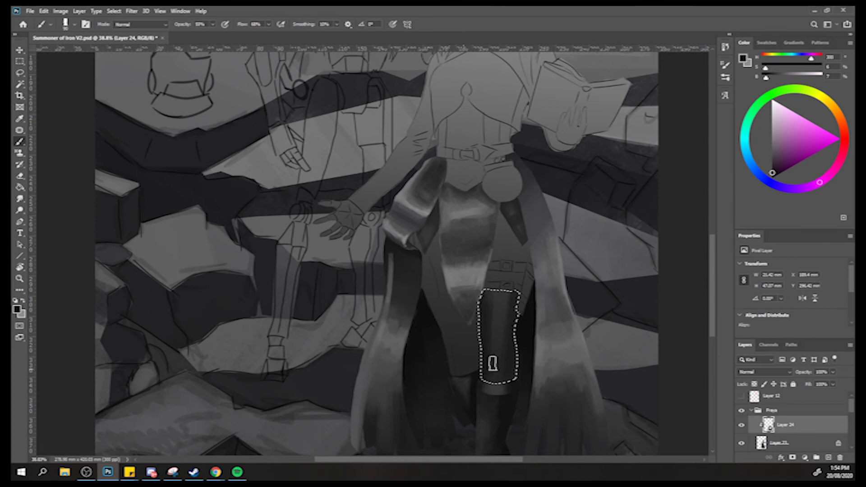
{"action": "left_click", "coordinate": [467, 276], "text": "alt"}
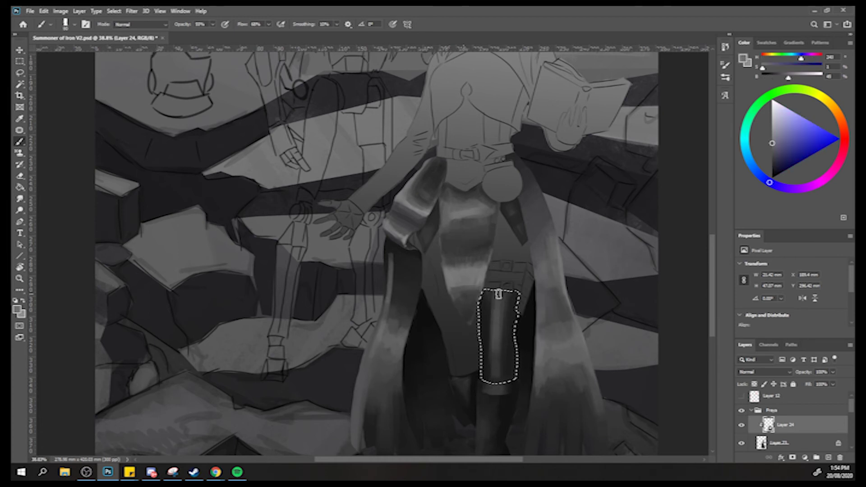
{"action": "left_click", "coordinate": [498, 356], "text": "alt"}
{"action": "left_click", "coordinate": [489, 312], "text": "alt"}
{"action": "left_click_drag", "start_coordinate": [490, 311], "coordinate": [493, 364]}
{"action": "left_click", "coordinate": [501, 309], "text": "alt"}
{"action": "left_click", "coordinate": [501, 310], "text": "alt"}
{"action": "left_click_drag", "start_coordinate": [495, 307], "coordinate": [493, 369]}
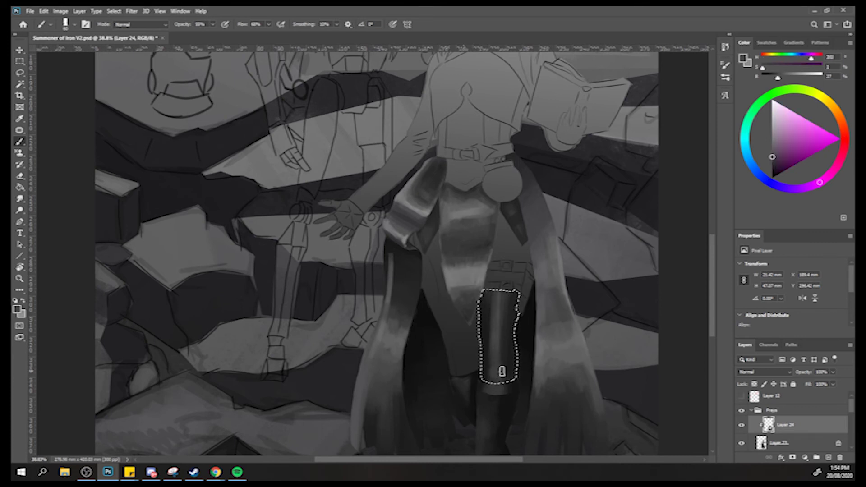
Sample a range of dark, neutral and slightly magenta greys from across the thigh.
{"action": "left_click", "coordinate": [501, 358], "text": "alt"}
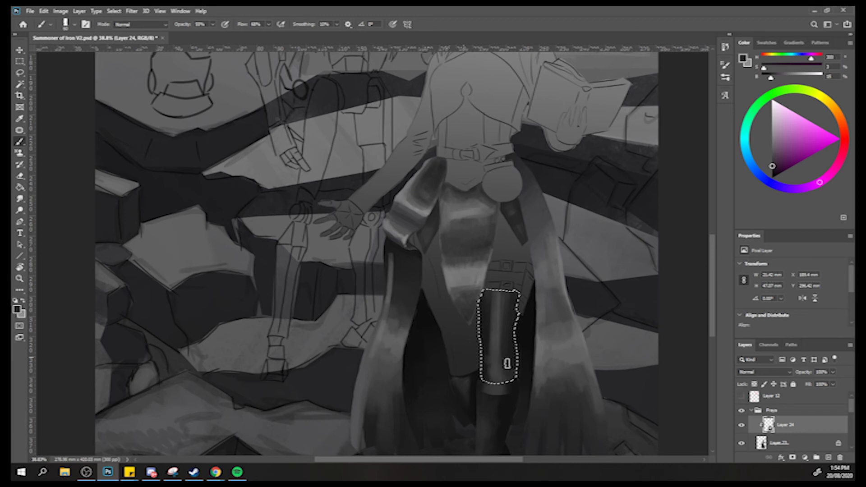
{"action": "left_click", "coordinate": [483, 363], "text": "alt"}
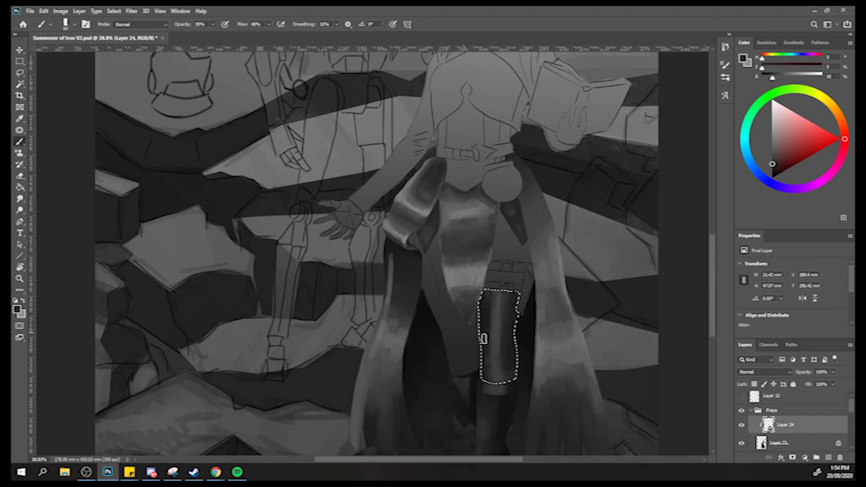
{"action": "left_click", "coordinate": [485, 327], "text": "alt"}
{"action": "left_click", "coordinate": [526, 326], "text": "alt"}
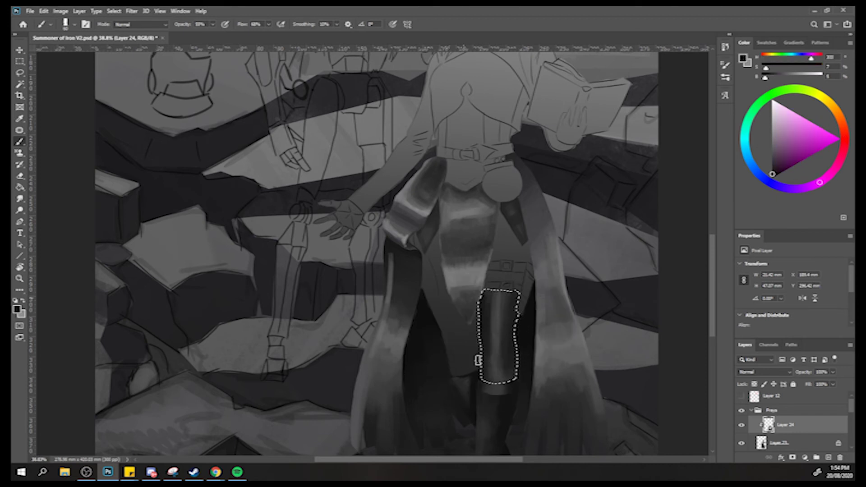
{"action": "left_click", "coordinate": [483, 329], "text": "alt"}
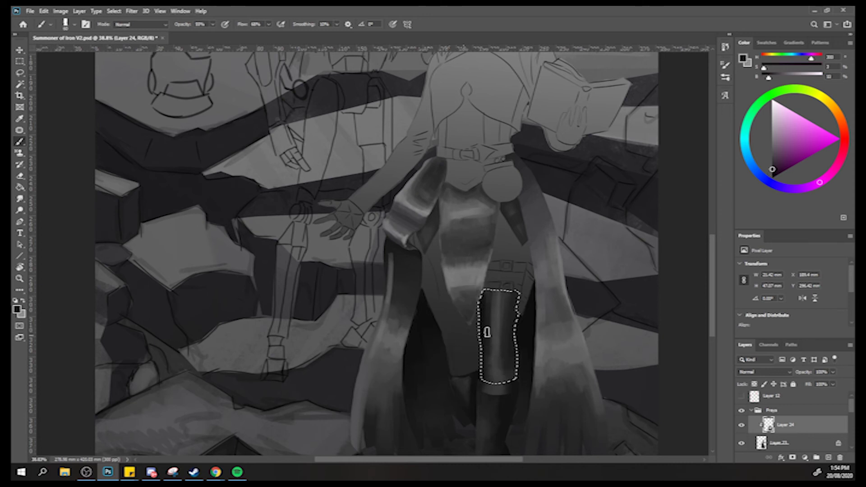
{"action": "left_click", "coordinate": [483, 336], "text": "alt"}
{"action": "left_click", "coordinate": [491, 342], "text": "alt"}
{"action": "left_click", "coordinate": [487, 351], "text": "alt"}
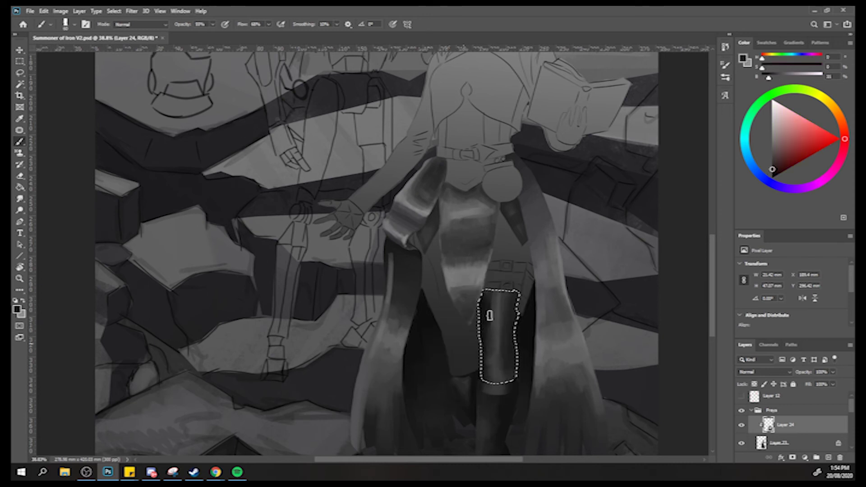
{"action": "left_click", "coordinate": [474, 315], "text": "alt"}
{"action": "left_click", "coordinate": [493, 309], "text": "alt"}
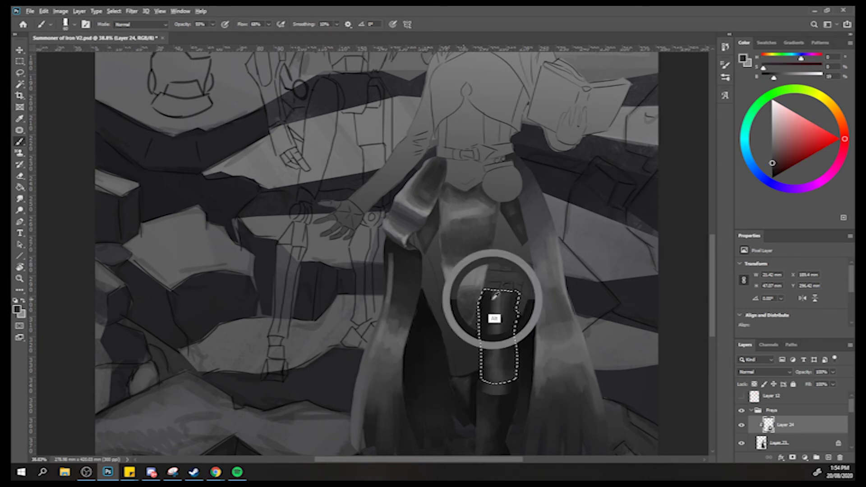
{"action": "left_click", "coordinate": [502, 343], "text": "alt"}
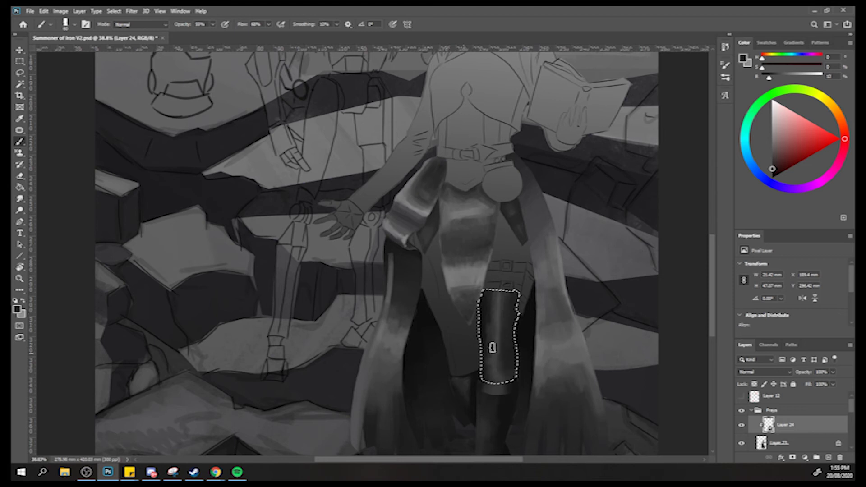
Darken the top of the thigh and shade its lower and right side.
{"action": "left_click", "coordinate": [503, 327], "text": "alt"}
{"action": "left_click", "coordinate": [498, 316], "text": "alt"}
{"action": "left_click_drag", "start_coordinate": [496, 295], "coordinate": [495, 318]}
{"action": "mouse_move", "coordinate": [493, 362]}
{"action": "left_mouse_down"}
{"action": "mouse_move", "coordinate": [493, 375]}
{"action": "mouse_move", "coordinate": [507, 342]}
{"action": "mouse_move", "coordinate": [495, 336]}
{"action": "mouse_move", "coordinate": [483, 359]}
{"action": "mouse_move", "coordinate": [485, 307]}
{"action": "left_mouse_up"}
{"action": "left_click", "coordinate": [508, 387], "text": "alt"}
Zoom out and back in on the thigh, then sample dark and mid greys from the leg.
{"action": "mouse_move", "coordinate": [477, 273]}
{"action": "left_mouse_down"}
{"action": "mouse_move", "coordinate": [458, 276]}
{"action": "mouse_move", "coordinate": [450, 265]}
{"action": "left_mouse_up"}
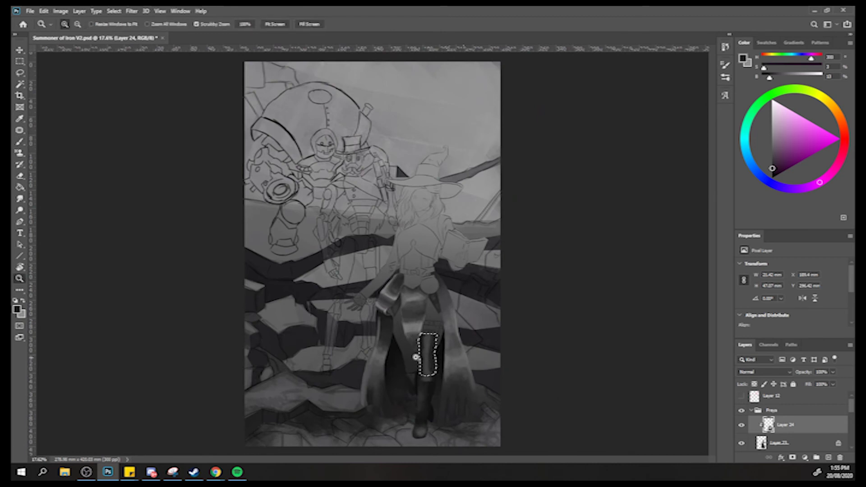
{"action": "left_click_drag", "start_coordinate": [419, 351], "coordinate": [456, 329]}
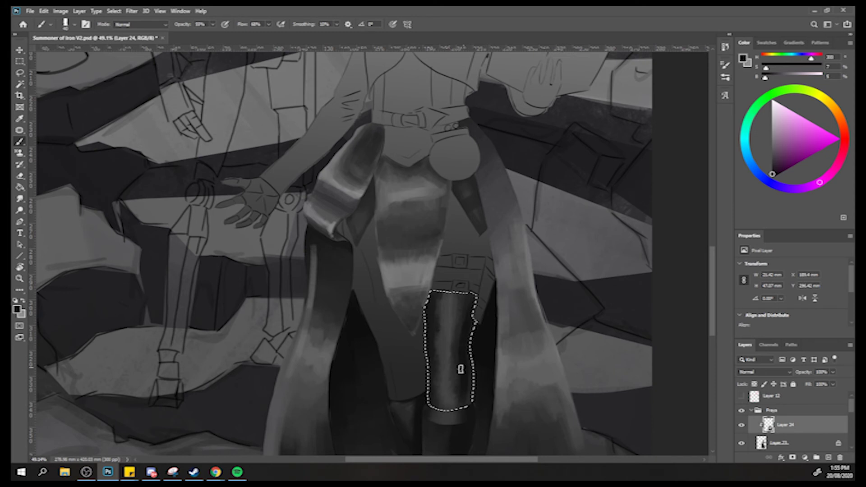
{"action": "left_click", "coordinate": [459, 357], "text": "alt"}
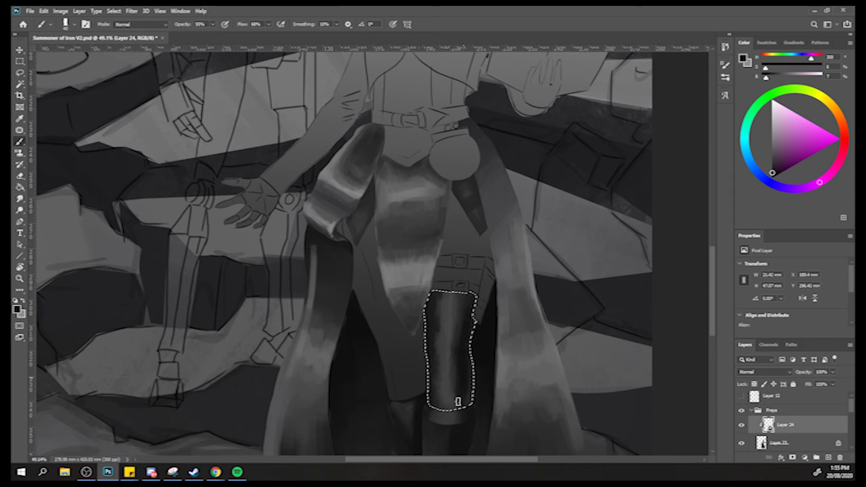
{"action": "left_click", "coordinate": [457, 340], "text": "alt"}
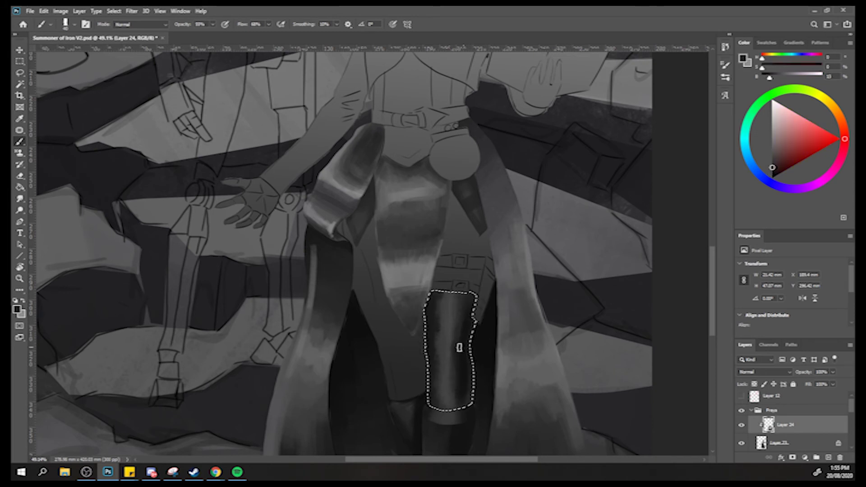
{"action": "left_click", "coordinate": [470, 356], "text": "alt"}
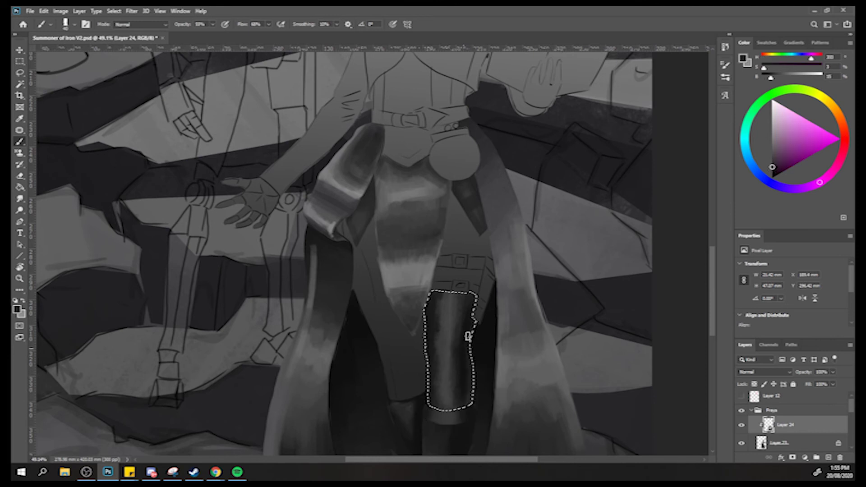
{"action": "left_click", "coordinate": [468, 343], "text": "alt"}
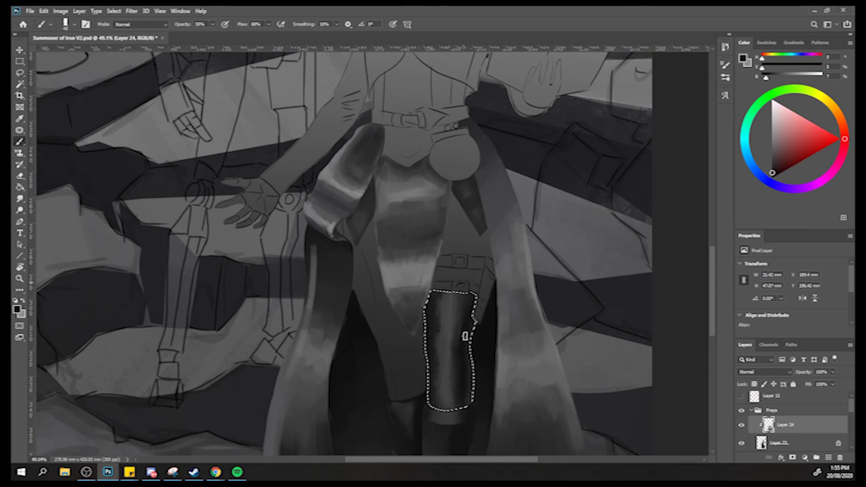
{"action": "left_click", "coordinate": [460, 351], "text": "alt"}
{"action": "left_click", "coordinate": [465, 345], "text": "alt"}
Dab alternating lighter and darker greys onto the thigh to deepen it toward near-black, then zoom out.
{"action": "left_click", "coordinate": [463, 302], "text": "alt"}
{"action": "left_click", "coordinate": [471, 291], "text": "alt"}
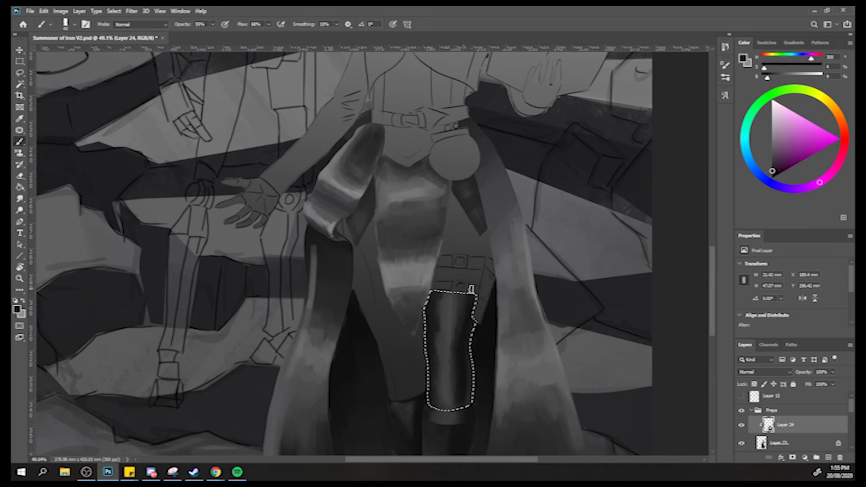
{"action": "left_click", "coordinate": [468, 344], "text": "alt"}
{"action": "left_click", "coordinate": [451, 367], "text": "alt"}
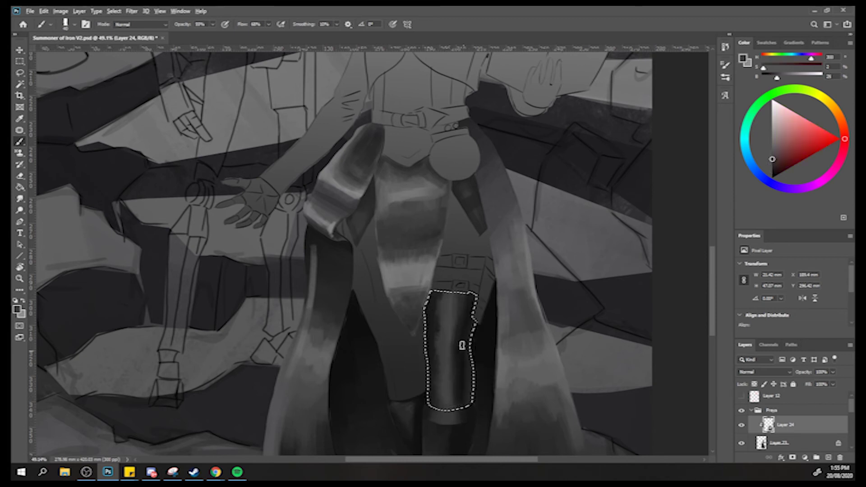
{"action": "left_click", "coordinate": [469, 367], "text": "alt"}
{"action": "left_click", "coordinate": [469, 372], "text": "alt"}
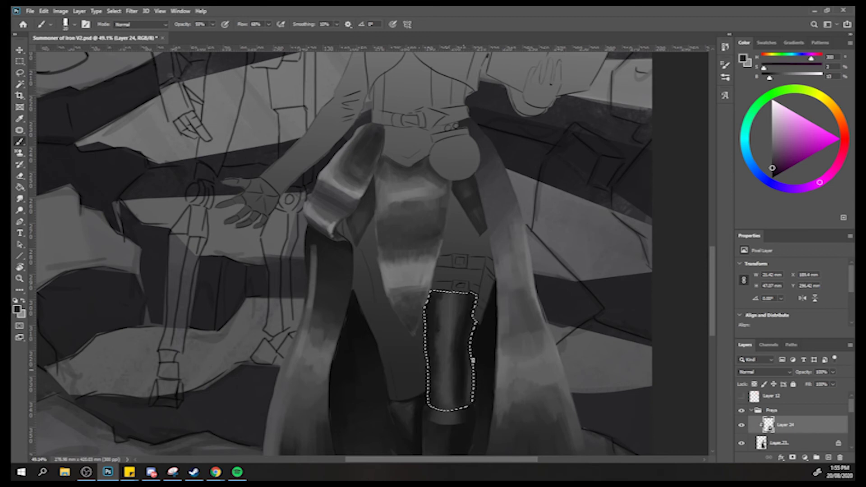
{"action": "left_click_drag", "start_coordinate": [473, 372], "coordinate": [441, 285]}
{"action": "left_click_drag", "start_coordinate": [468, 357], "coordinate": [396, 282]}
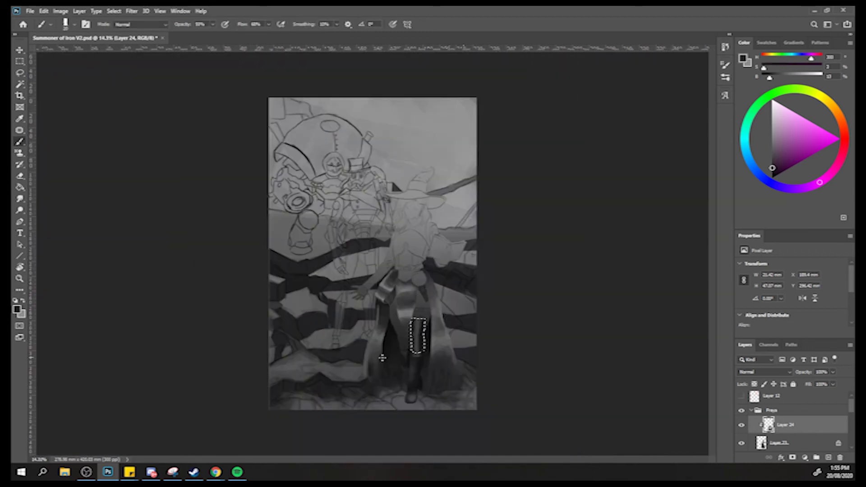
Paint a thin pale-grey highlight down the thigh's edge with a smaller brush, then zoom out.
{"action": "scroll", "coordinate": [414, 341], "scroll_direction": "up", "scroll_amount": 5}
{"action": "left_click", "coordinate": [461, 321], "text": "alt"}
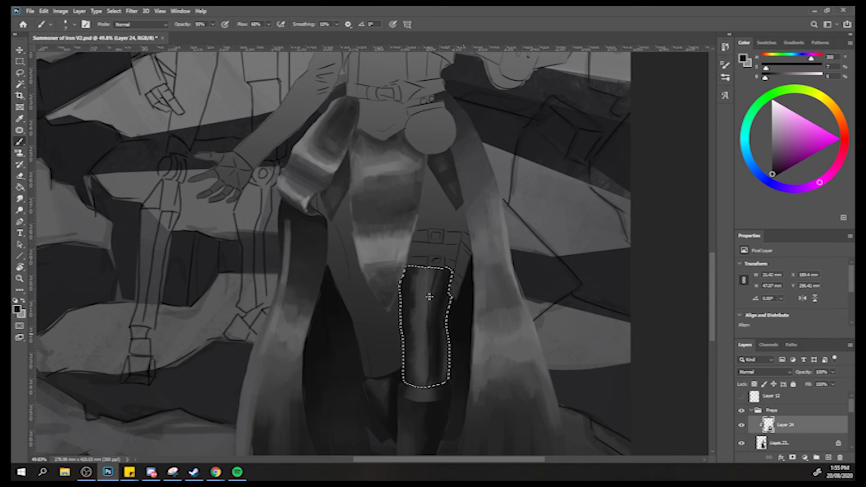
{"action": "left_click", "coordinate": [428, 353], "text": "alt"}
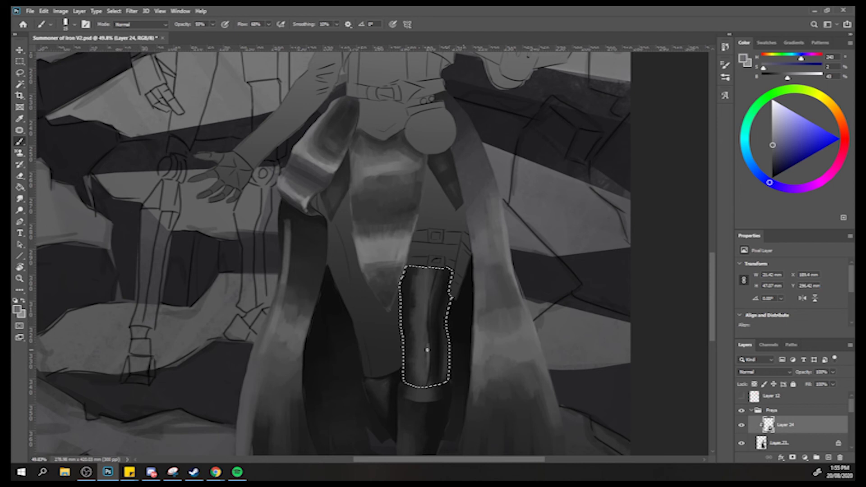
{"action": "key", "text": "bracketleft"}
{"action": "key", "text": "bracketleft"}
{"action": "left_click_drag", "start_coordinate": [428, 349], "coordinate": [426, 331]}
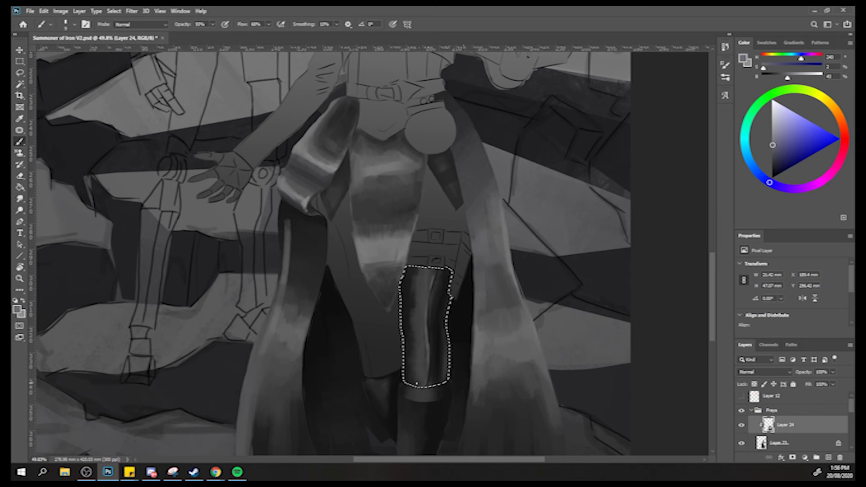
{"action": "key", "text": "ctrl+space"}
{"action": "mouse_move", "coordinate": [429, 356]}
{"action": "left_mouse_down"}
{"action": "mouse_move", "coordinate": [350, 274]}
{"action": "mouse_move", "coordinate": [373, 310]}
{"action": "mouse_move", "coordinate": [362, 298]}
{"action": "left_mouse_up"}
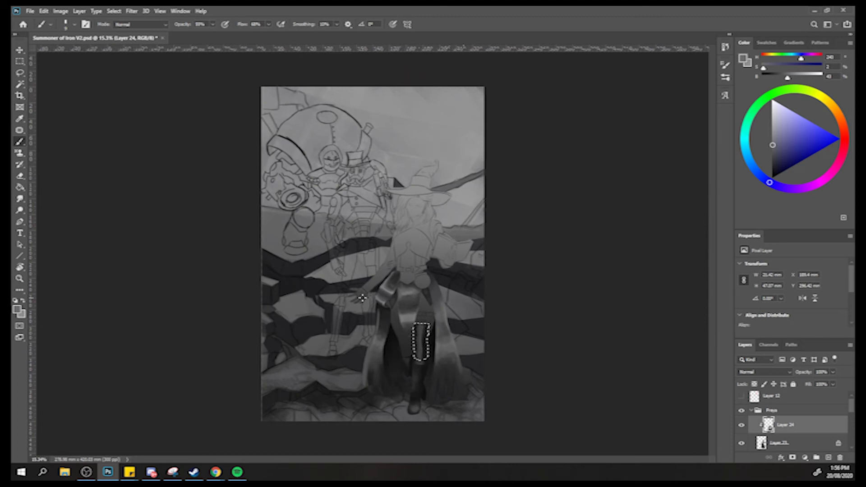
Zoom back in on the thigh and sample near-black and dark greys, resizing the brush.
{"action": "key", "text": "ctrl+space"}
{"action": "left_click_drag", "start_coordinate": [411, 346], "coordinate": [460, 300]}
{"action": "key", "text": "bracketright"}
{"action": "key", "text": "bracketright"}
{"action": "key", "text": "bracketright"}
{"action": "key", "text": "bracketright"}
{"action": "key", "text": "bracketright"}
{"action": "key", "text": "bracketright"}
{"action": "left_click", "coordinate": [428, 349], "text": "alt"}
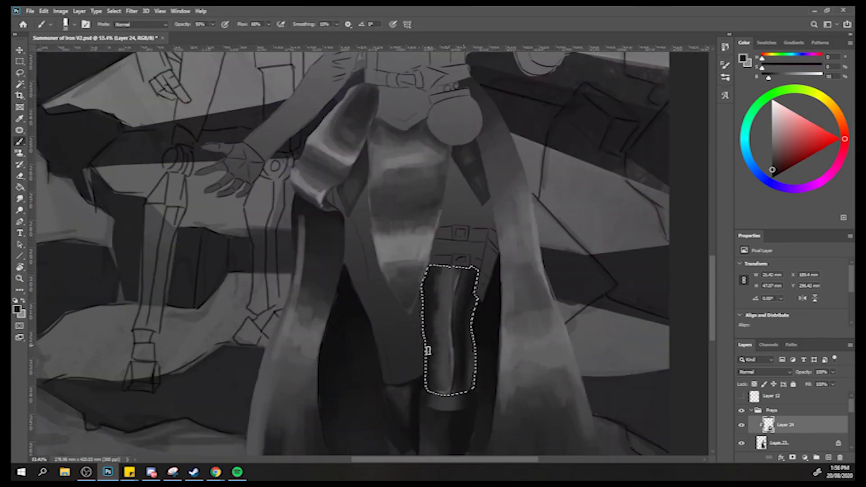
{"action": "left_click", "coordinate": [447, 344], "text": "alt"}
{"action": "key", "text": "bracketleft"}
{"action": "key", "text": "bracketleft"}
{"action": "key", "text": "bracketleft"}
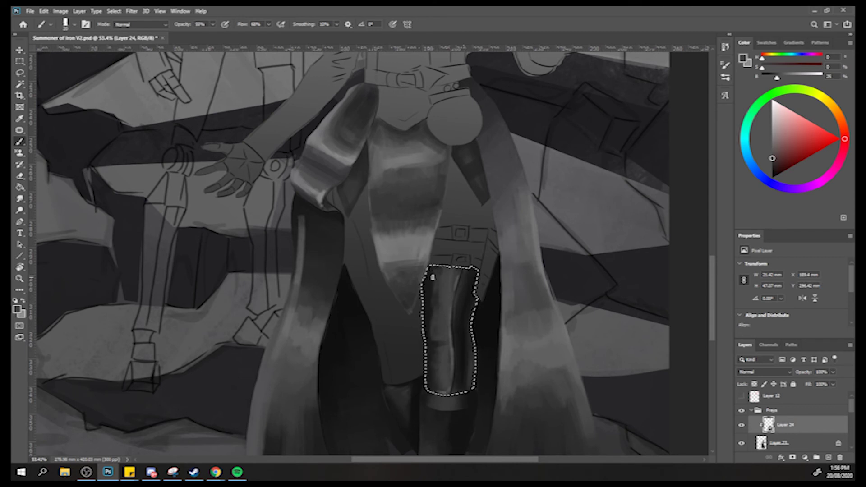
{"action": "left_click", "coordinate": [431, 295], "text": "alt"}
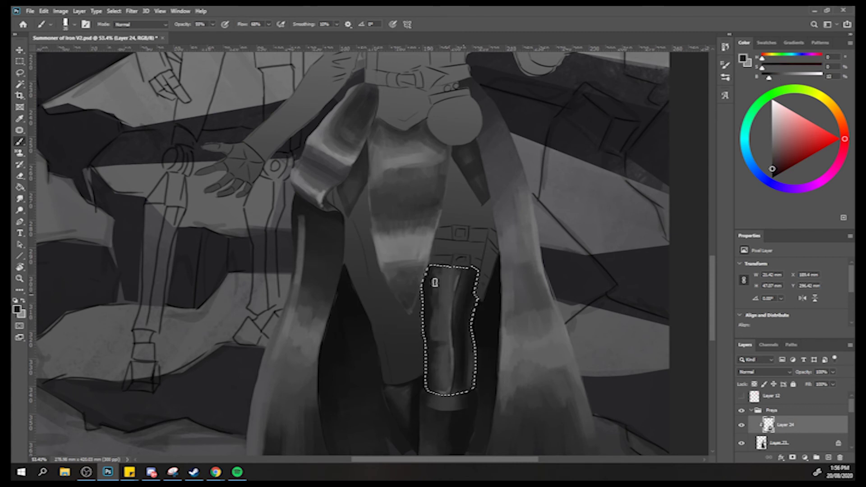
{"action": "left_click", "coordinate": [435, 301], "text": "alt"}
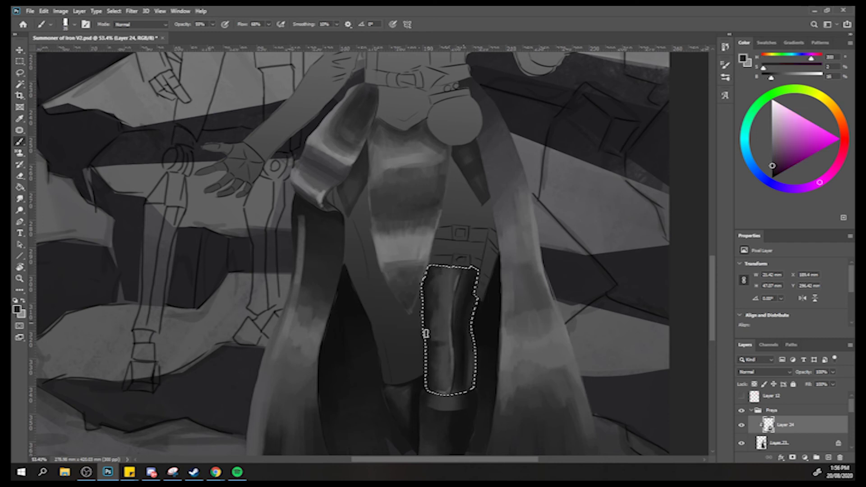
Blend further dark neutral greys into the lower thigh, then zoom out to the whole illustration.
{"action": "left_click", "coordinate": [430, 342], "text": "alt"}
{"action": "left_click", "coordinate": [428, 350], "text": "alt"}
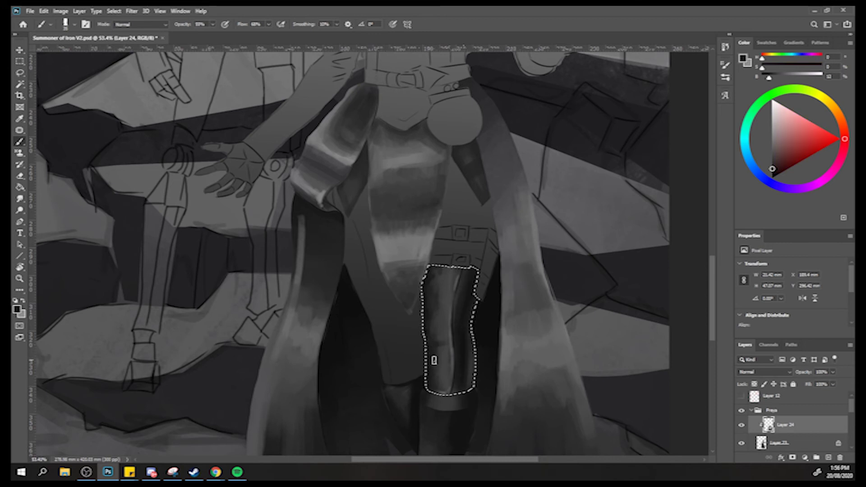
{"action": "left_click", "coordinate": [432, 376], "text": "alt"}
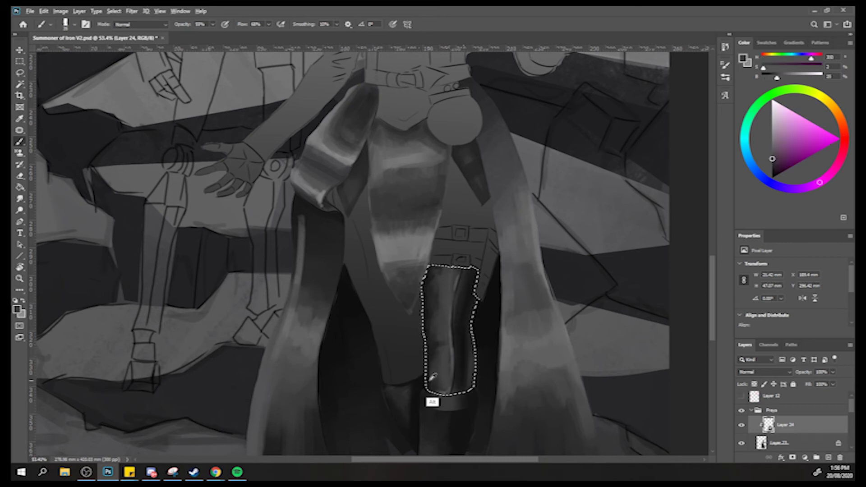
{"action": "left_click", "coordinate": [433, 373], "text": "alt"}
{"action": "left_click", "coordinate": [425, 372], "text": "alt"}
{"action": "key", "text": "z"}
{"action": "left_click_drag", "start_coordinate": [423, 350], "coordinate": [389, 281]}
{"action": "key", "text": "b"}
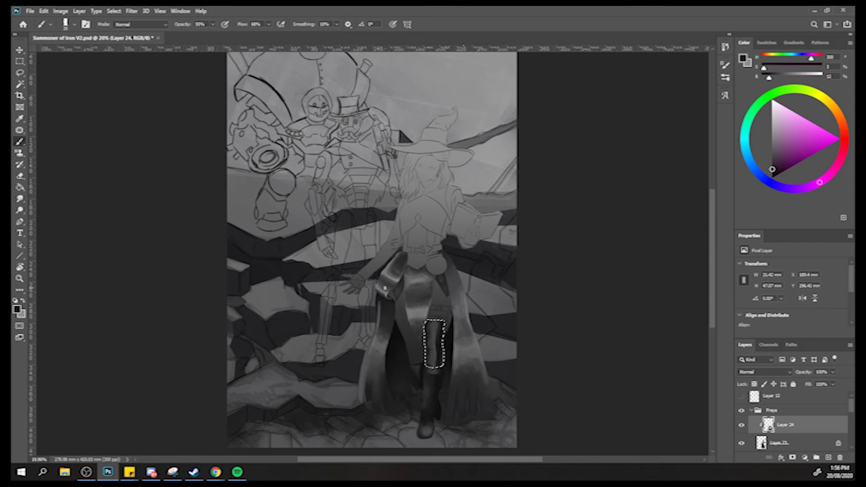
Deselect the thigh and flip the canvas horizontally.
{"action": "key", "text": "ctrl+d"}
{"action": "key", "text": "ctrl+shift+h"}
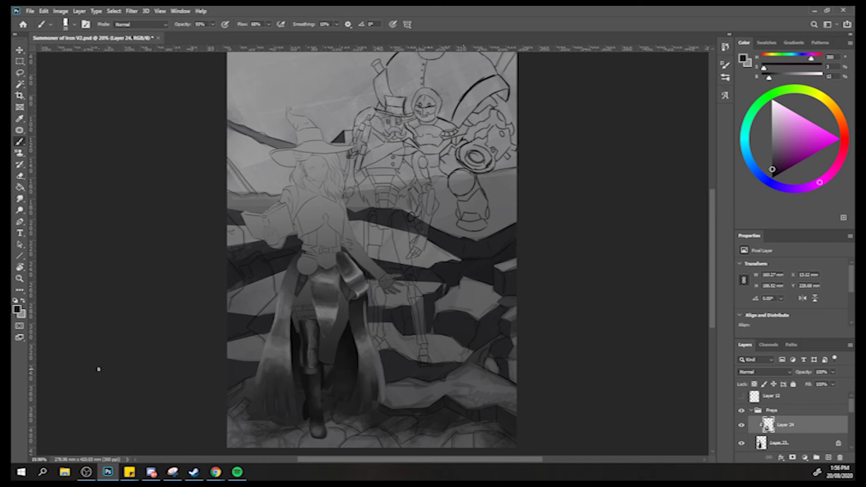
Scrubby-zoom from 20% to 46.5% onto the witch's skirt and legs.
{"action": "key", "text": "ctrl+space"}
{"action": "left_click_drag", "start_coordinate": [322, 334], "coordinate": [373, 371]}
Lasso-select the witch's front leg below the skirt flap, adding its left and lower edges.
{"action": "left_click", "coordinate": [21, 74]}
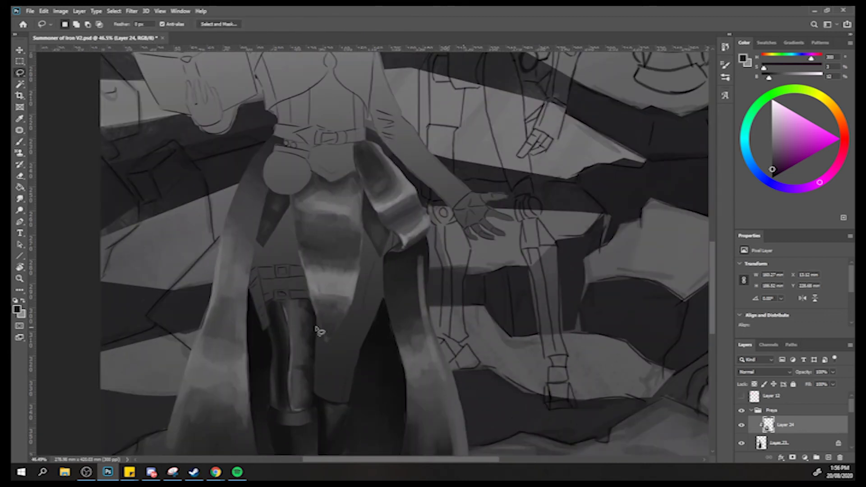
{"action": "mouse_move", "coordinate": [325, 335]}
{"action": "left_mouse_down"}
{"action": "mouse_move", "coordinate": [328, 344]}
{"action": "mouse_move", "coordinate": [355, 309]}
{"action": "mouse_move", "coordinate": [364, 227]}
{"action": "mouse_move", "coordinate": [384, 261]}
{"action": "mouse_move", "coordinate": [392, 231]}
{"action": "mouse_move", "coordinate": [381, 314]}
{"action": "mouse_move", "coordinate": [351, 403]}
{"action": "mouse_move", "coordinate": [323, 393]}
{"action": "mouse_move", "coordinate": [317, 317]}
{"action": "left_mouse_up"}
{"action": "mouse_move", "coordinate": [319, 376]}
{"action": "left_mouse_down"}
{"action": "mouse_move", "coordinate": [318, 344]}
{"action": "mouse_move", "coordinate": [318, 381]}
{"action": "mouse_move", "coordinate": [332, 404]}
{"action": "mouse_move", "coordinate": [341, 400]}
{"action": "left_mouse_up"}
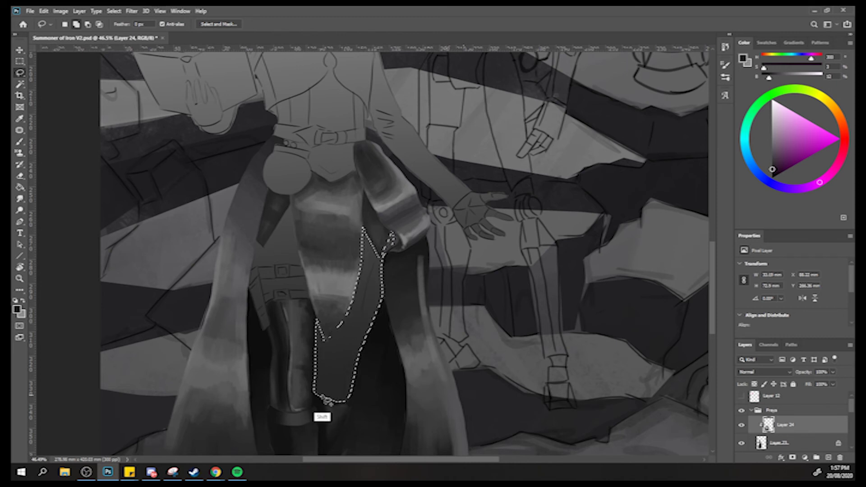
{"action": "left_click_drag", "start_coordinate": [319, 397], "coordinate": [333, 408]}
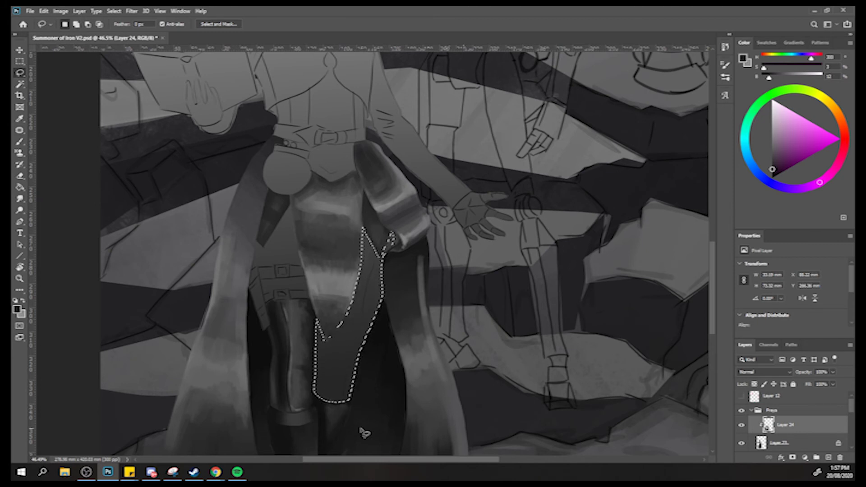
Paint the selected leg with sampled dark blue-grey, near-black and a lighter highlight grey.
{"action": "key", "text": "b"}
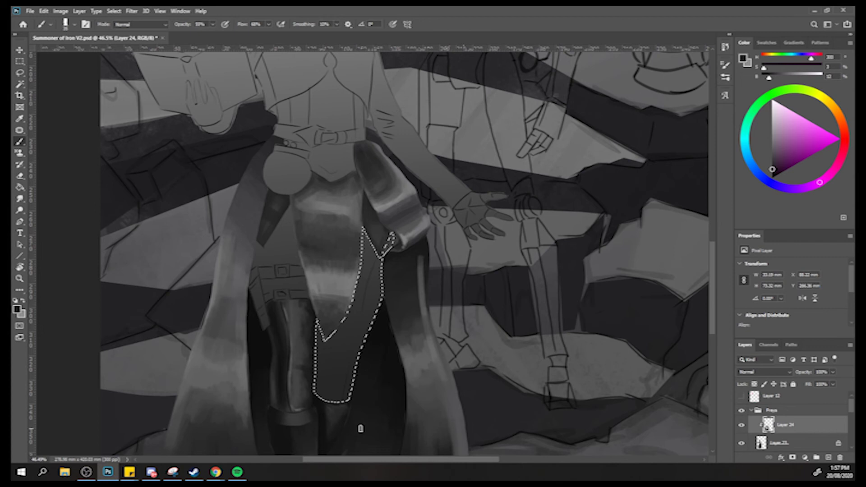
{"action": "left_click", "coordinate": [295, 344], "text": "alt"}
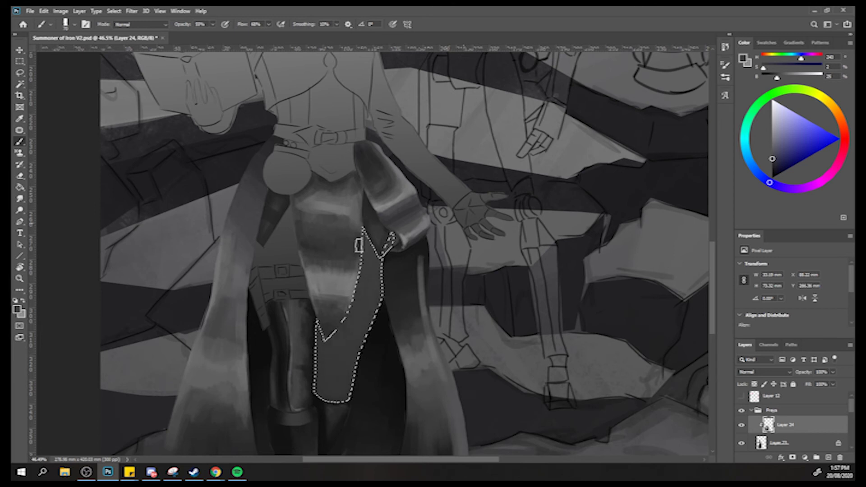
{"action": "left_click", "coordinate": [274, 361], "text": "alt"}
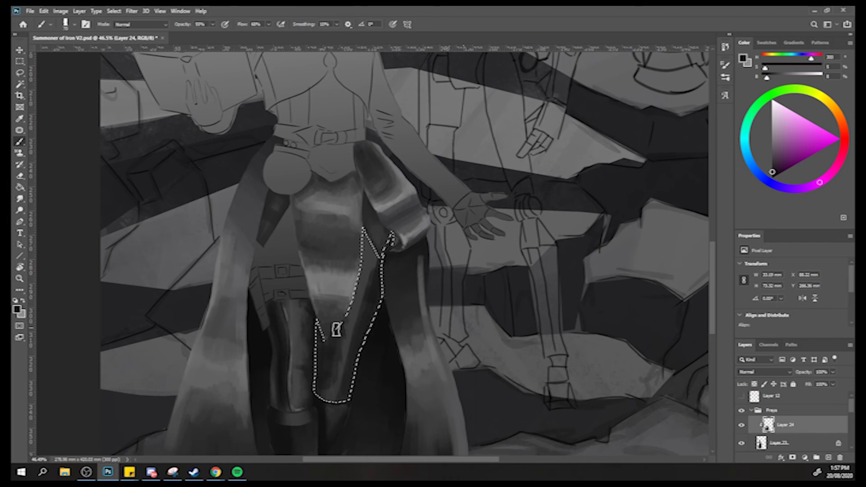
{"action": "left_click", "coordinate": [373, 280], "text": "alt"}
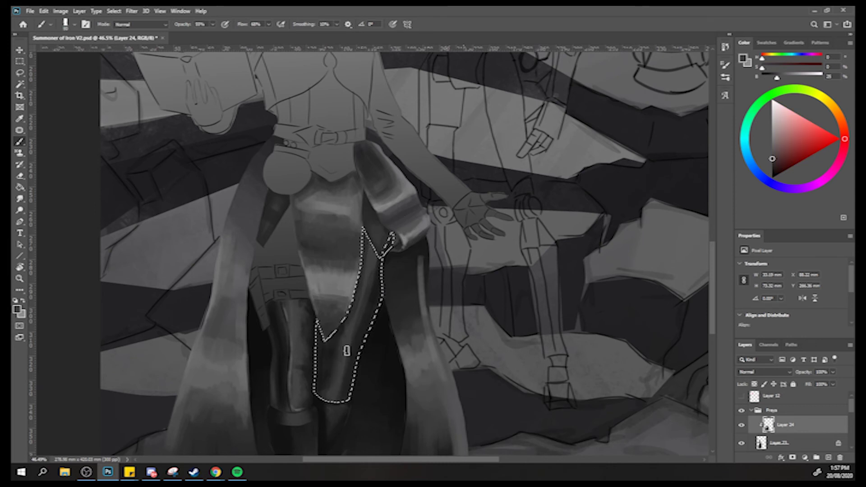
{"action": "left_click", "coordinate": [341, 384], "text": "alt"}
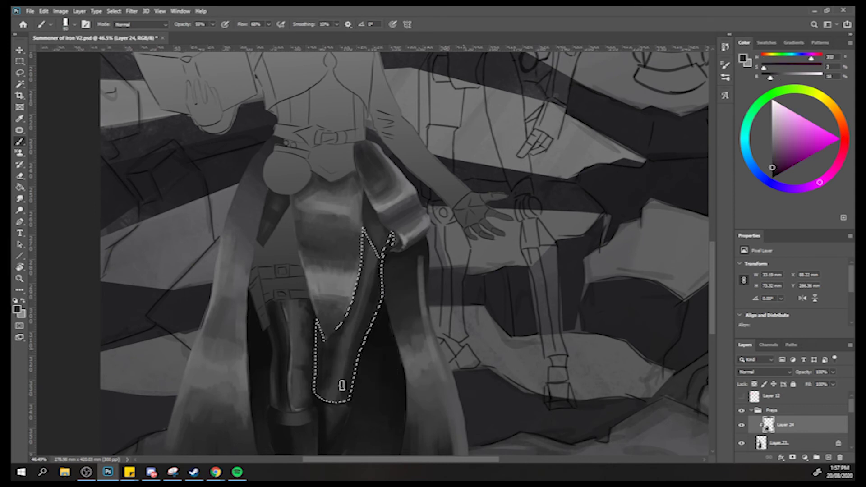
{"action": "left_click", "coordinate": [290, 379], "text": "alt"}
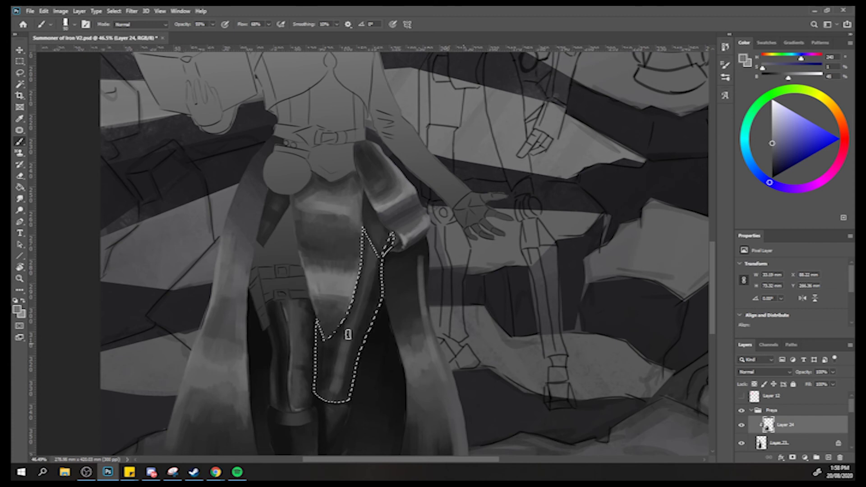
{"action": "left_click", "coordinate": [371, 262], "text": "alt"}
{"action": "left_click", "coordinate": [341, 376], "text": "alt"}
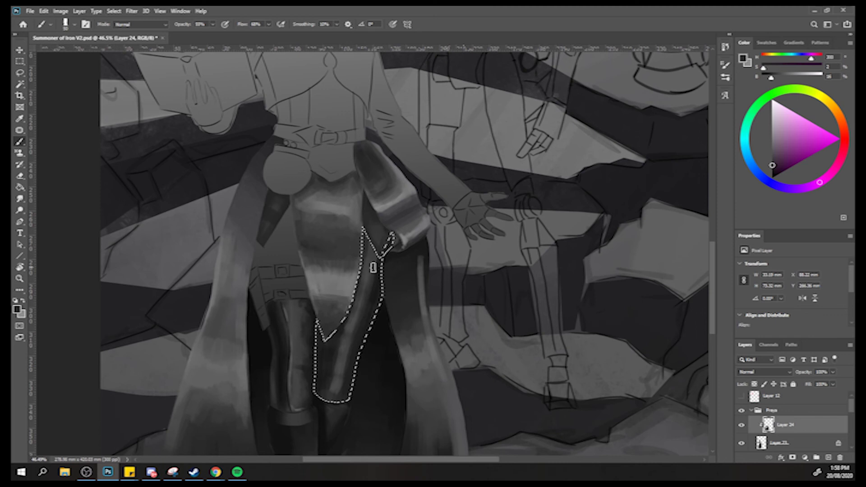
{"action": "left_click", "coordinate": [366, 287], "text": "alt"}
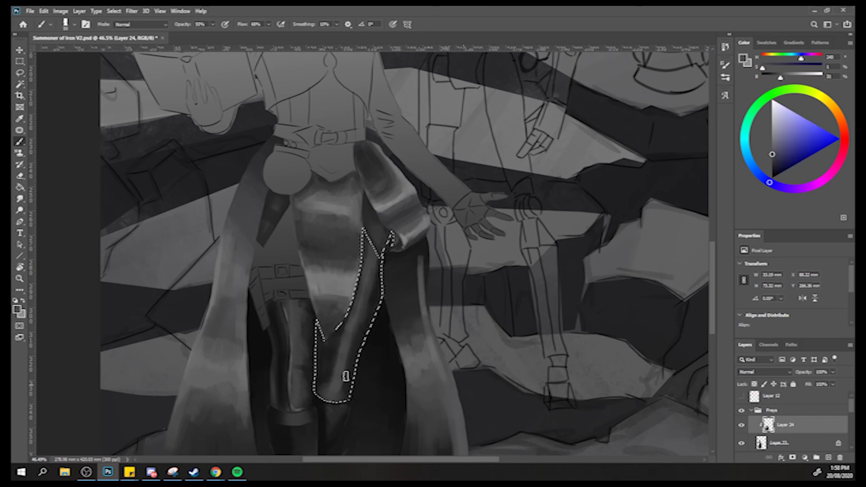
{"action": "left_click", "coordinate": [356, 355], "text": "alt"}
{"action": "left_click", "coordinate": [395, 362], "text": "alt"}
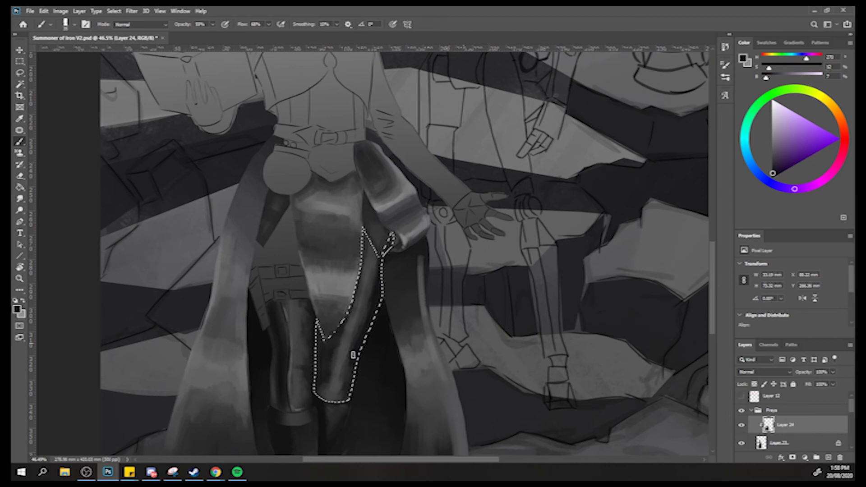
Blend further blue-grey, near-black and mid-grey shading into the leg's shadows and highlight.
{"action": "left_click", "coordinate": [336, 406], "text": "alt"}
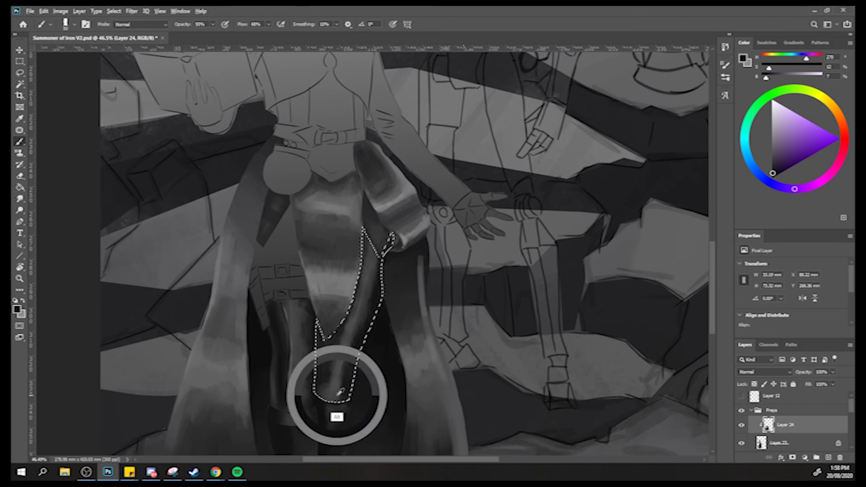
{"action": "left_click", "coordinate": [357, 336], "text": "alt"}
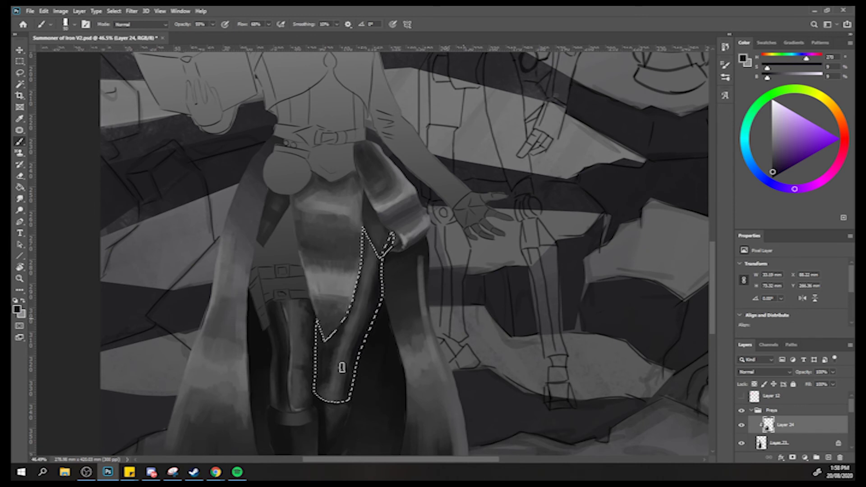
{"action": "left_click", "coordinate": [317, 381], "text": "alt"}
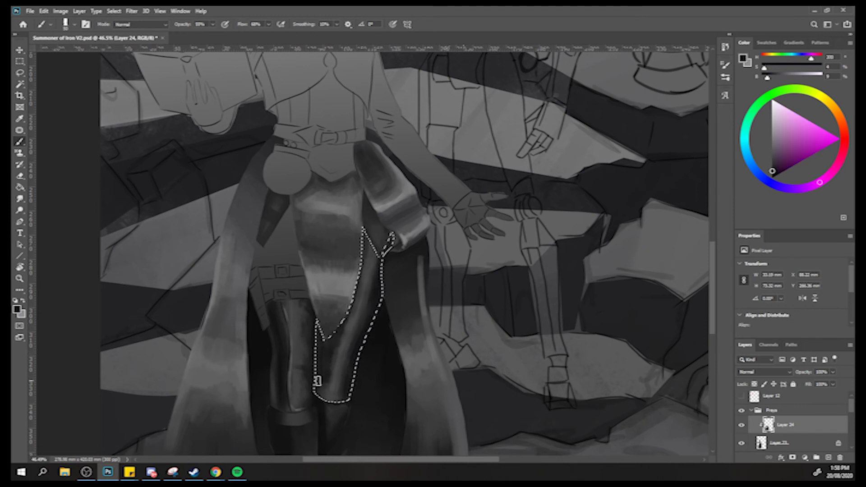
{"action": "left_click", "coordinate": [342, 338], "text": "alt"}
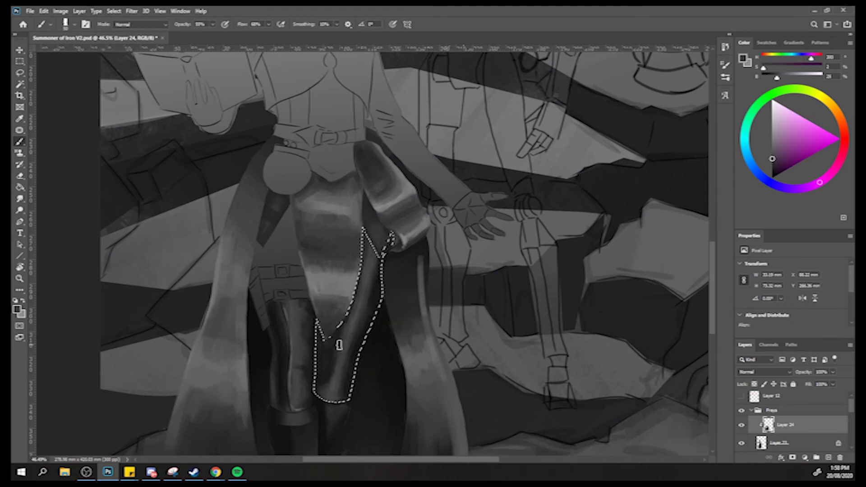
{"action": "left_click", "coordinate": [339, 347], "text": "alt"}
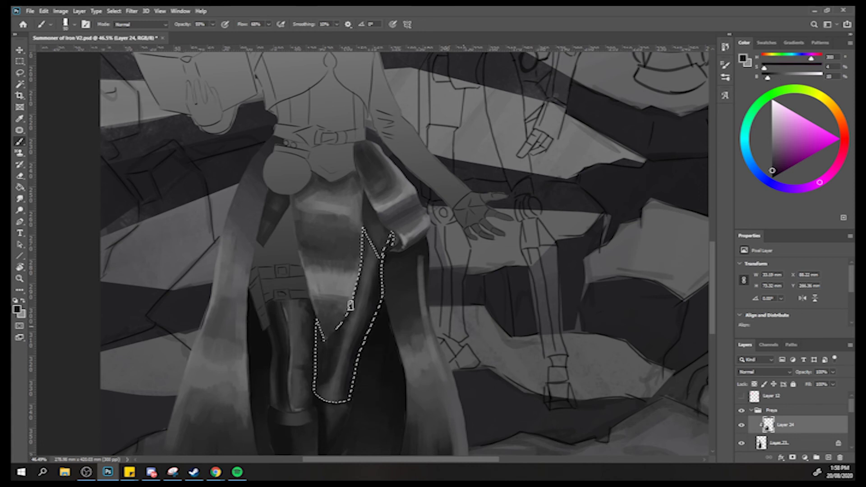
{"action": "left_click", "coordinate": [323, 379], "text": "alt"}
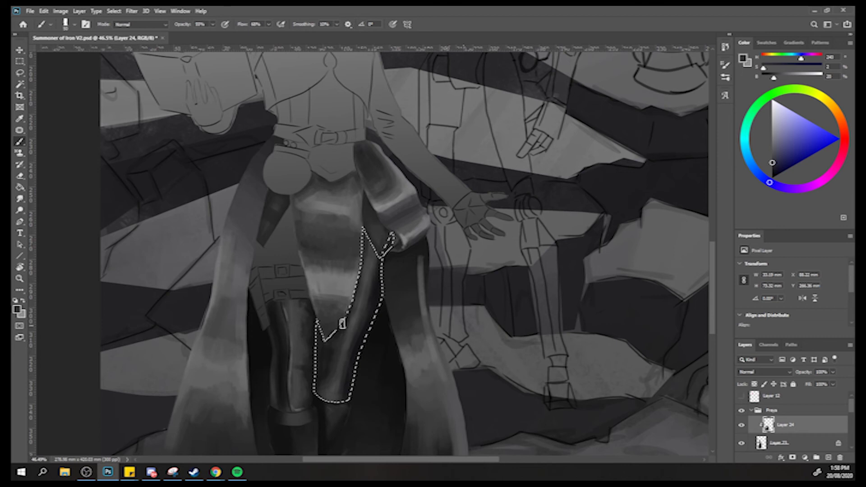
{"action": "left_click", "coordinate": [325, 367], "text": "alt"}
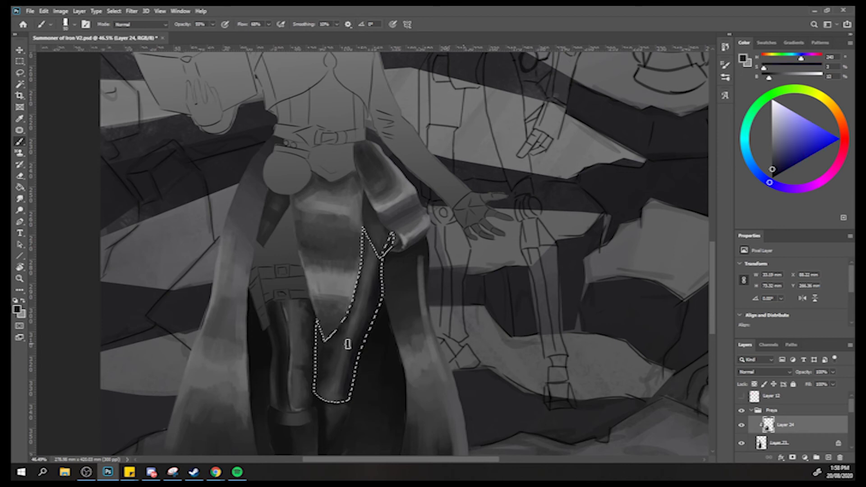
{"action": "left_click", "coordinate": [390, 357], "text": "alt"}
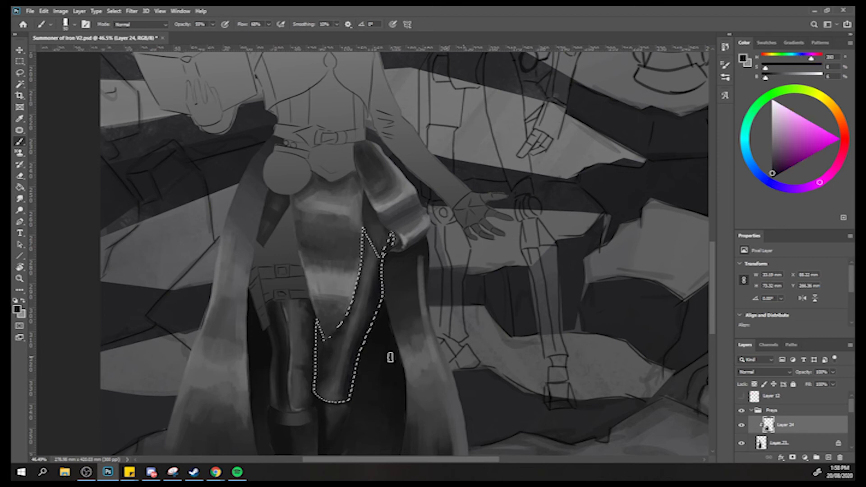
{"action": "left_click", "coordinate": [321, 409], "text": "alt"}
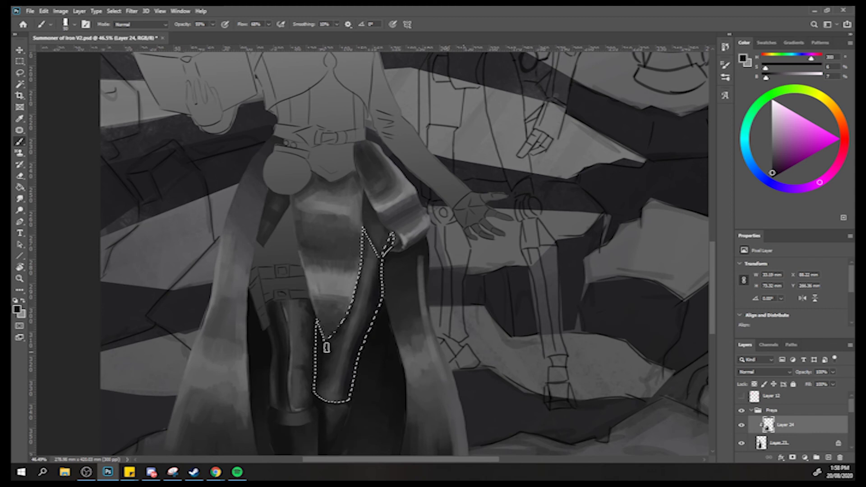
With a smaller brush, refine the leg's dark and blue-grey blending, then fit the painting on screen.
{"action": "key", "text": "bracketleft"}
{"action": "key", "text": "bracketleft"}
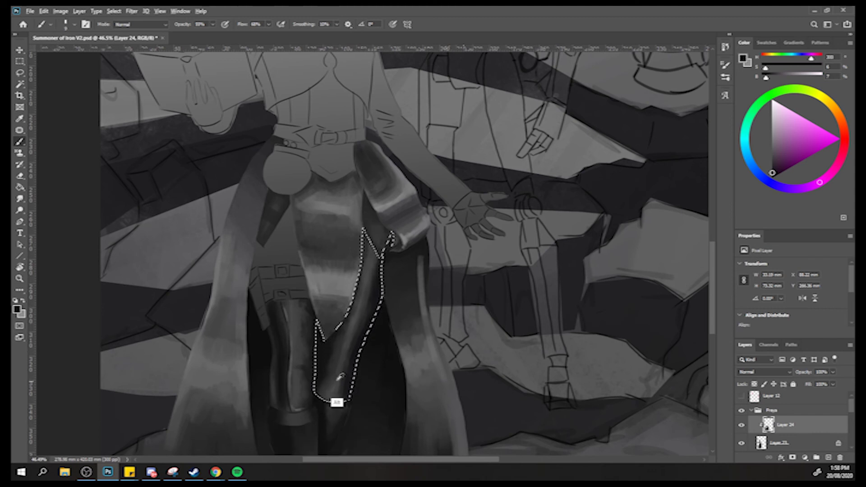
{"action": "left_click", "coordinate": [341, 378], "text": "alt"}
{"action": "left_click", "coordinate": [350, 354], "text": "alt"}
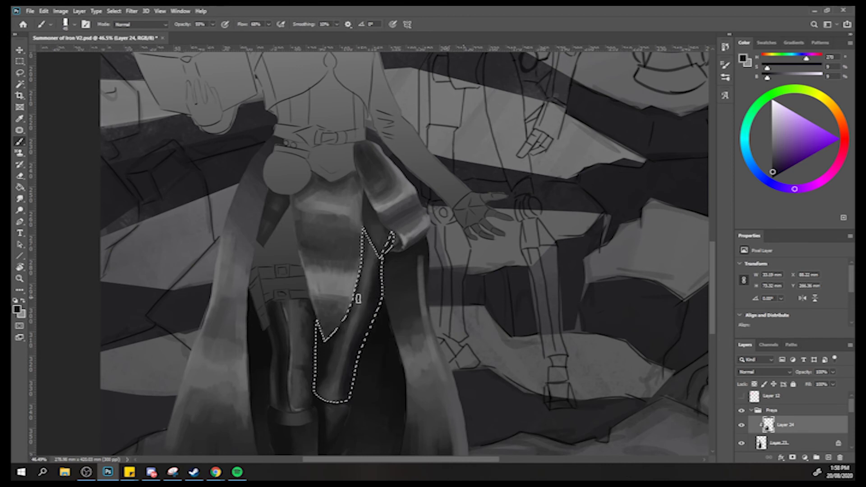
{"action": "left_click", "coordinate": [357, 332], "text": "alt"}
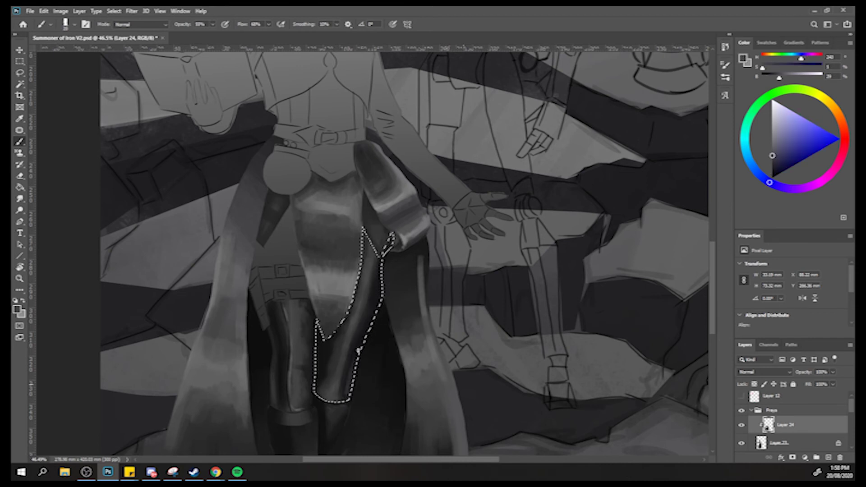
{"action": "left_click", "coordinate": [357, 353], "text": "alt"}
{"action": "left_click", "coordinate": [347, 381], "text": "alt"}
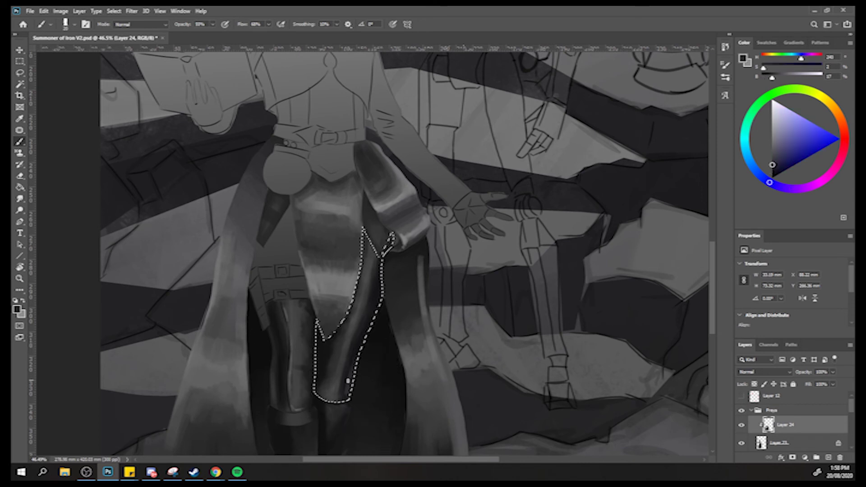
{"action": "left_click", "coordinate": [346, 399], "text": "alt"}
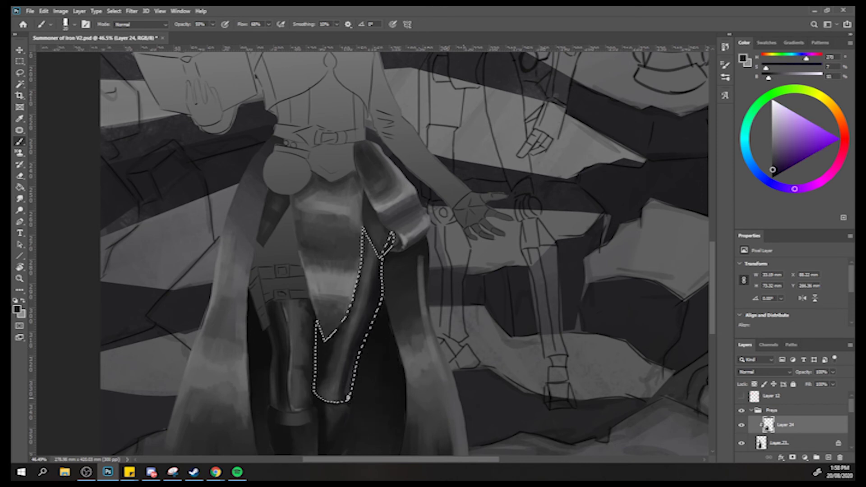
{"action": "left_click", "coordinate": [348, 389], "text": "alt"}
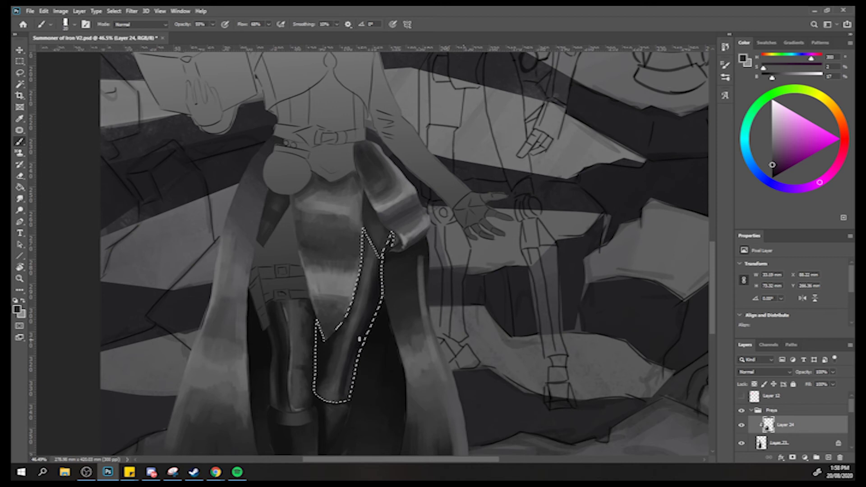
{"action": "left_click", "coordinate": [359, 356], "text": "alt"}
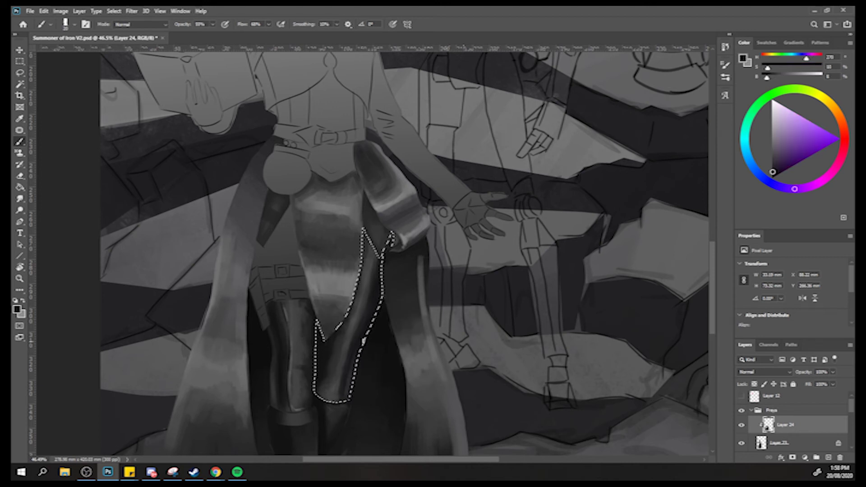
{"action": "key", "text": "ctrl+0"}
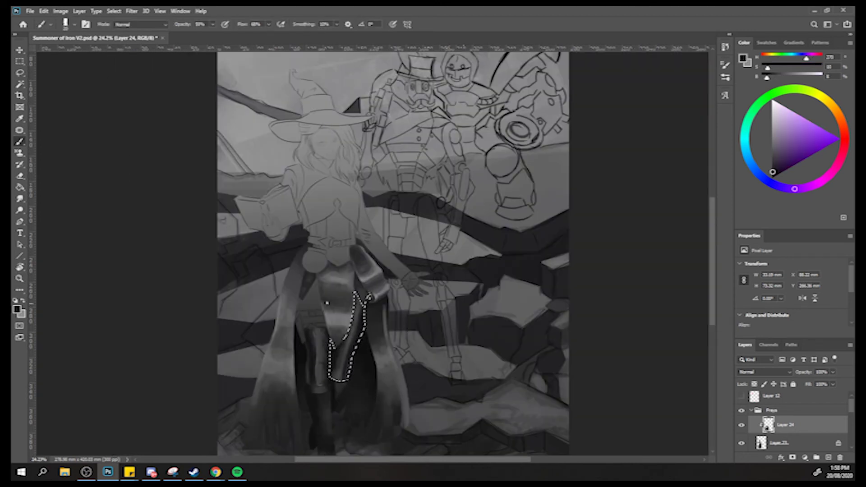
Sample a grey and then the dark boot tone, and zoom in closer on the leg.
{"action": "scroll", "coordinate": [332, 344], "scroll_direction": "up", "scroll_amount": 4}
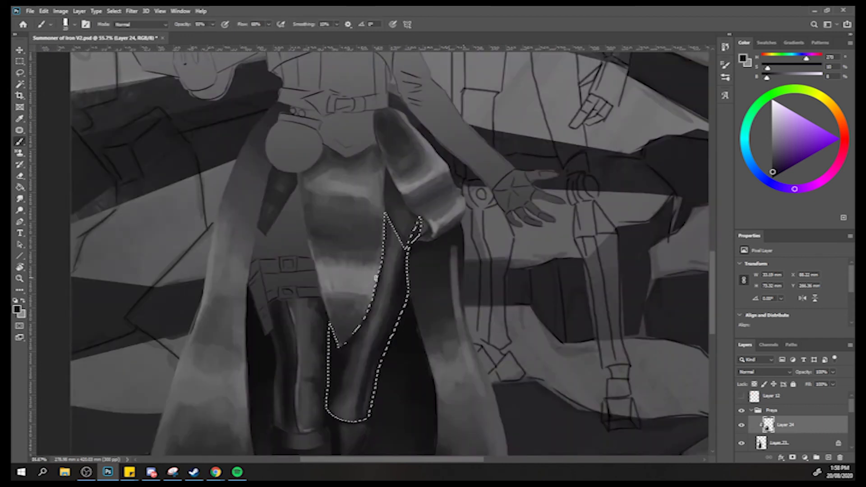
{"action": "left_click", "coordinate": [410, 319], "text": "alt"}
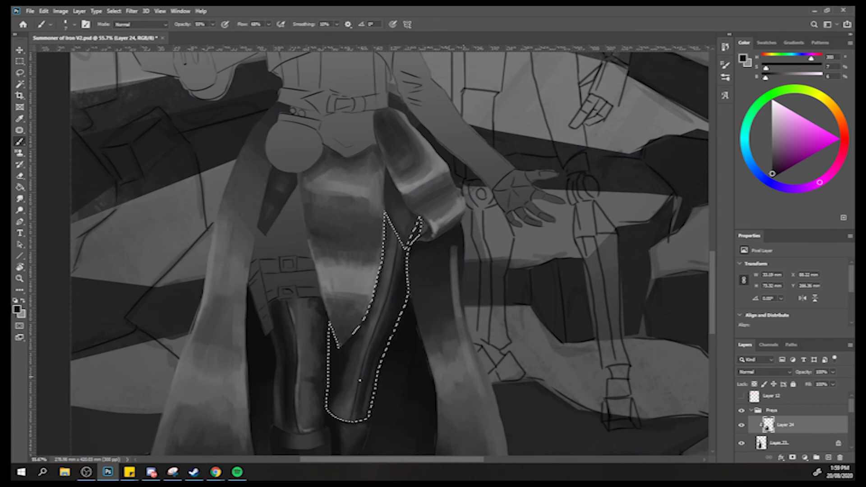
{"action": "left_click", "coordinate": [296, 408], "text": "alt"}
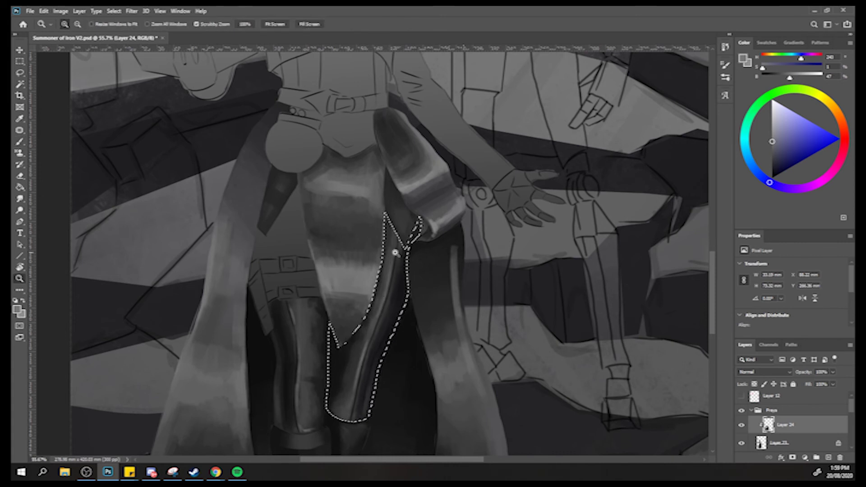
{"action": "left_click_drag", "start_coordinate": [395, 248], "coordinate": [336, 221]}
{"action": "mouse_move", "coordinate": [384, 272]}
{"action": "left_mouse_down"}
{"action": "mouse_move", "coordinate": [348, 271]}
{"action": "mouse_move", "coordinate": [373, 263]}
{"action": "left_mouse_up"}
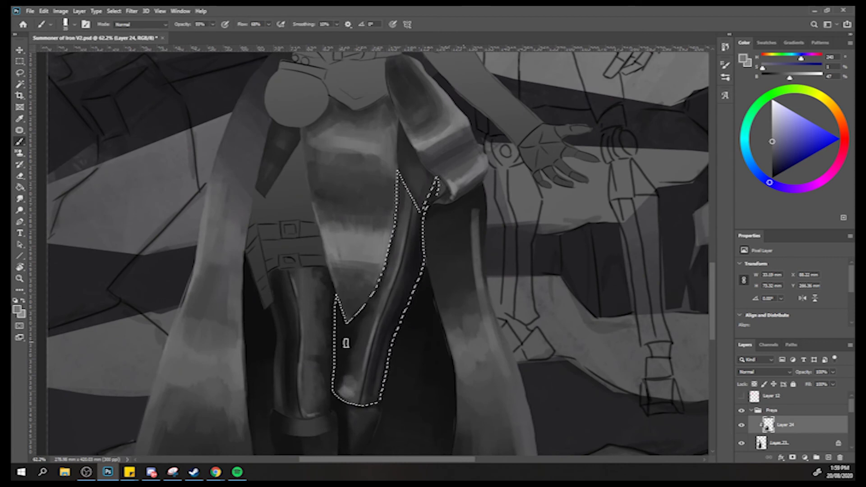
Sample the leg's dark blue-grey and paint the grey streak down the leg darker.
{"action": "left_click", "coordinate": [354, 376], "text": "alt"}
{"action": "left_click", "coordinate": [344, 373], "text": "alt"}
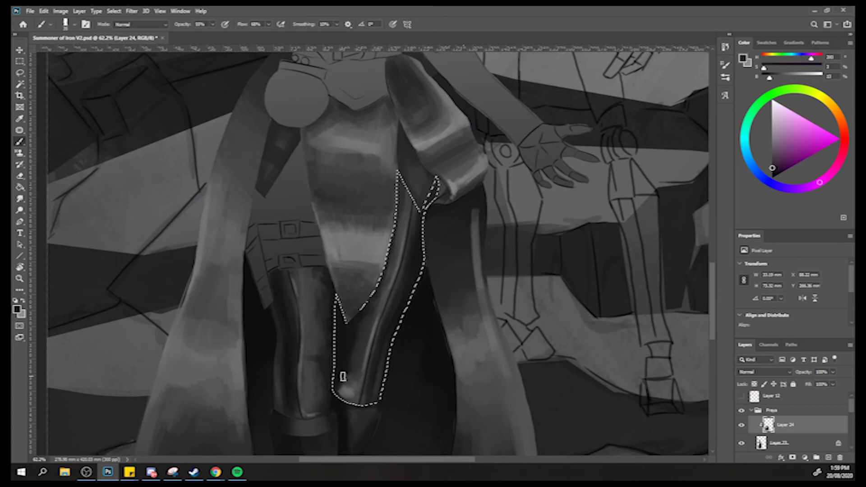
{"action": "left_click", "coordinate": [345, 393], "text": "alt"}
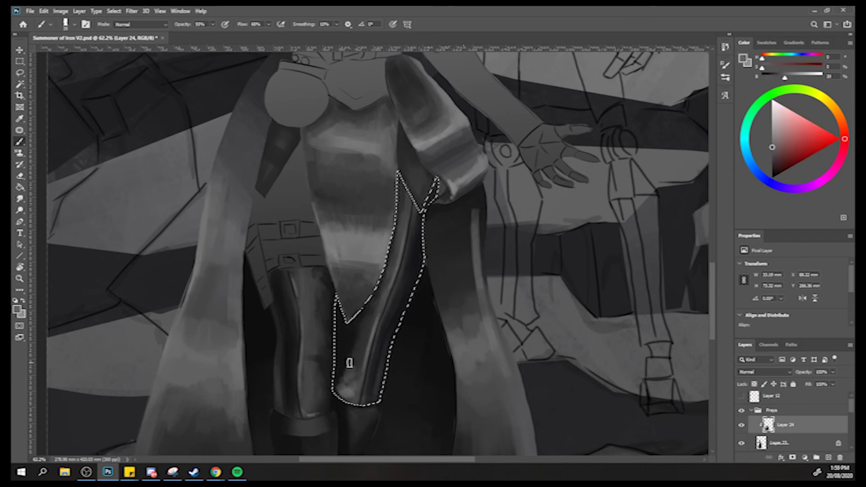
{"action": "left_click", "coordinate": [348, 359], "text": "alt"}
{"action": "left_click", "coordinate": [352, 356], "text": "alt"}
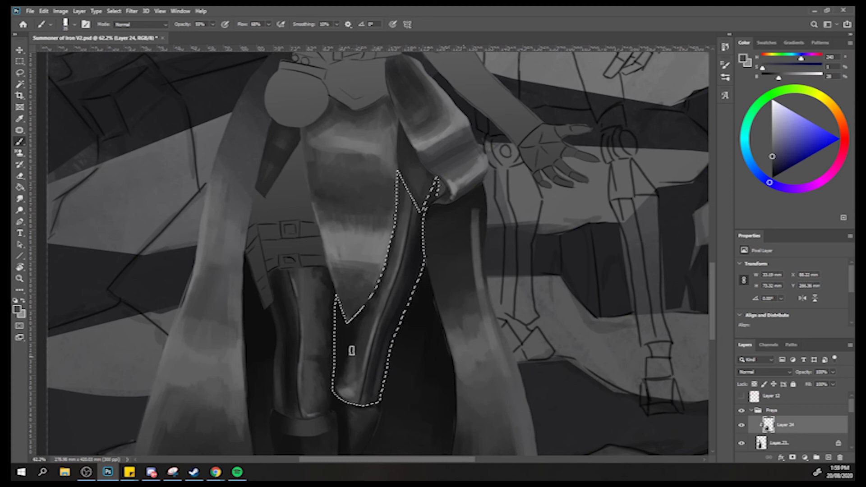
{"action": "left_click", "coordinate": [355, 359], "text": "alt"}
{"action": "left_click_drag", "start_coordinate": [358, 352], "coordinate": [352, 343]}
{"action": "left_click", "coordinate": [350, 341], "text": "alt"}
{"action": "left_click", "coordinate": [349, 343], "text": "alt"}
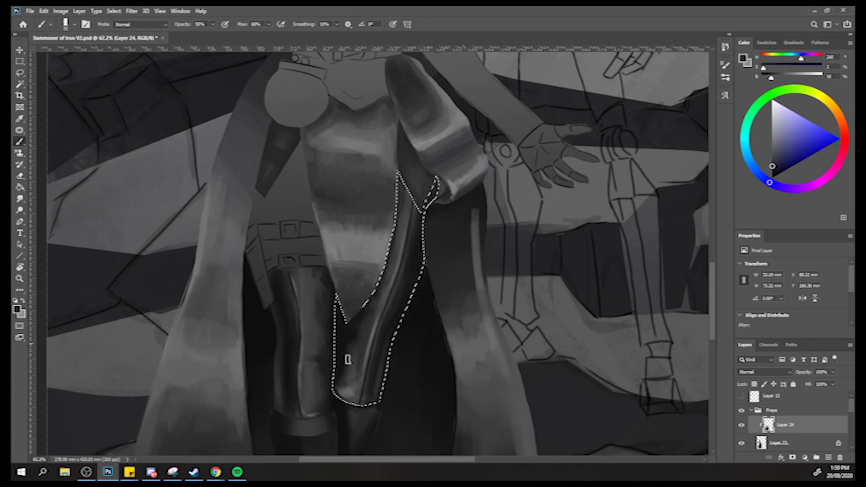
Keep blending near-black, blue-grey and lighter mid tones along the leg streak.
{"action": "left_click", "coordinate": [347, 344], "text": "alt"}
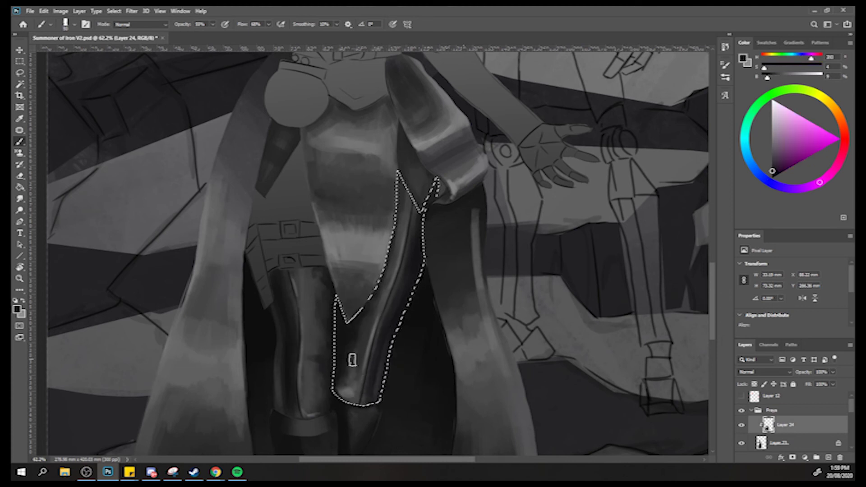
{"action": "left_click", "coordinate": [347, 344], "text": "alt"}
{"action": "left_click", "coordinate": [342, 347], "text": "alt"}
{"action": "left_click", "coordinate": [345, 395], "text": "alt"}
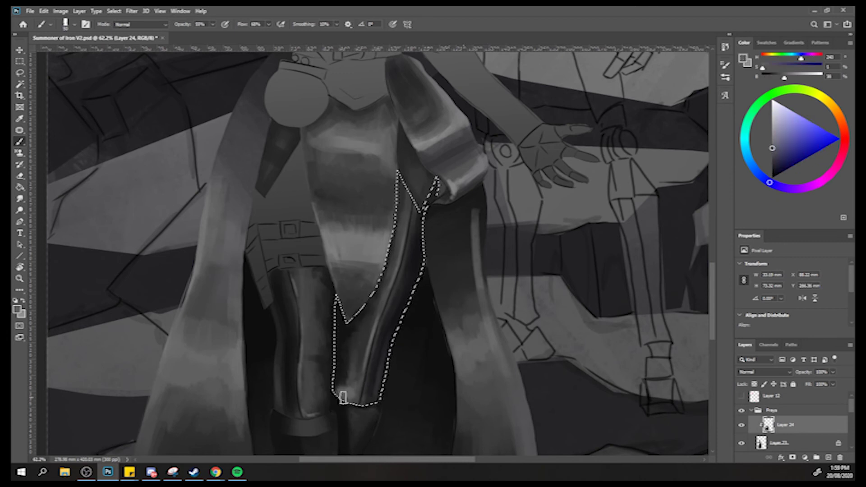
{"action": "left_click", "coordinate": [353, 395], "text": "alt"}
{"action": "left_click", "coordinate": [360, 373], "text": "alt"}
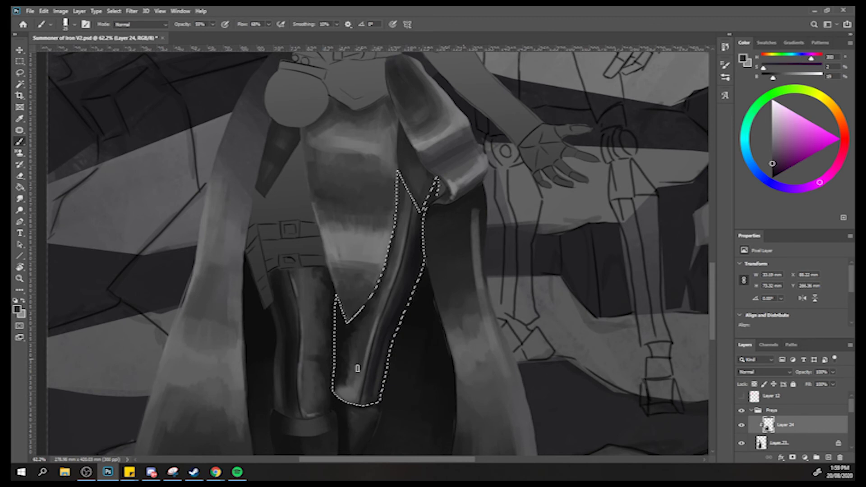
{"action": "left_click", "coordinate": [356, 359], "text": "alt"}
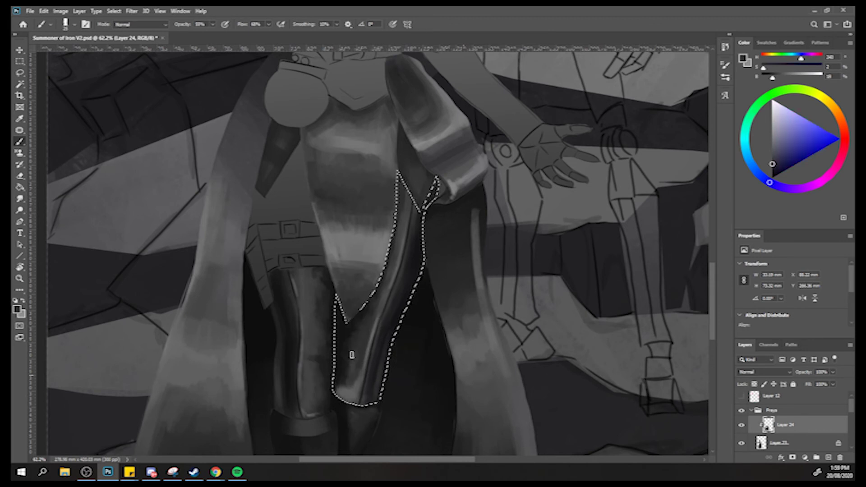
{"action": "left_click", "coordinate": [347, 364], "text": "alt"}
{"action": "left_click", "coordinate": [340, 355], "text": "alt"}
{"action": "left_click", "coordinate": [338, 390], "text": "alt"}
{"action": "left_click", "coordinate": [340, 384], "text": "alt"}
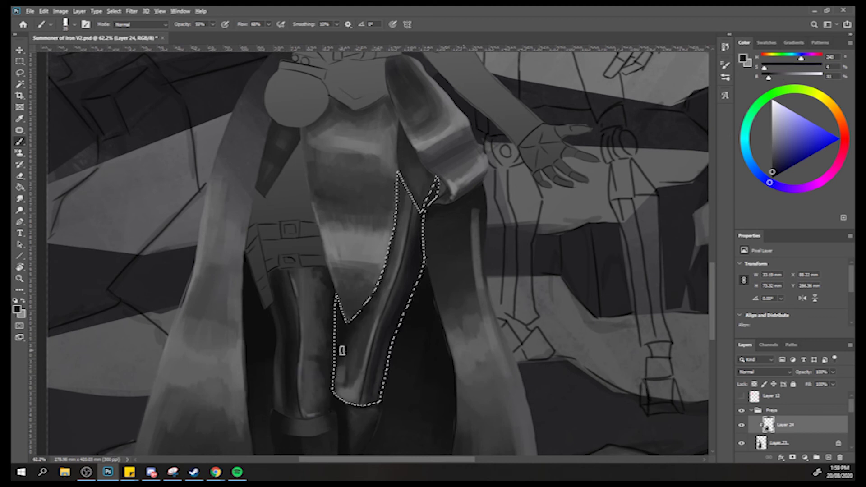
{"action": "left_click", "coordinate": [340, 390], "text": "alt"}
{"action": "left_click", "coordinate": [345, 337], "text": "alt"}
{"action": "left_click", "coordinate": [348, 373], "text": "alt"}
{"action": "left_click", "coordinate": [343, 315], "text": "alt"}
Add dark purple-grey detail with a smaller brush, then zoom out to see more of the painting.
{"action": "key", "text": "bracketleft"}
{"action": "key", "text": "bracketleft"}
{"action": "key", "text": "bracketleft"}
{"action": "key", "text": "bracketleft"}
{"action": "key", "text": "bracketleft"}
{"action": "left_click", "coordinate": [332, 328], "text": "alt"}
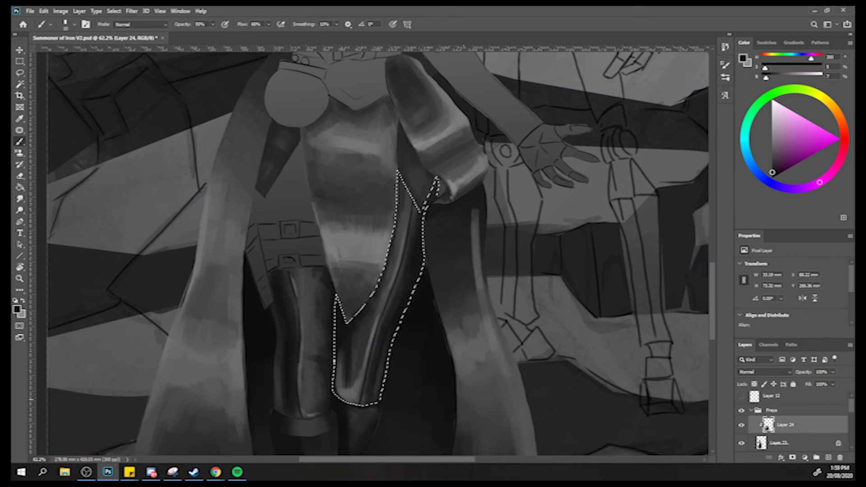
{"action": "key", "text": "z"}
{"action": "left_click_drag", "start_coordinate": [315, 337], "coordinate": [292, 293]}
{"action": "key", "text": "b"}
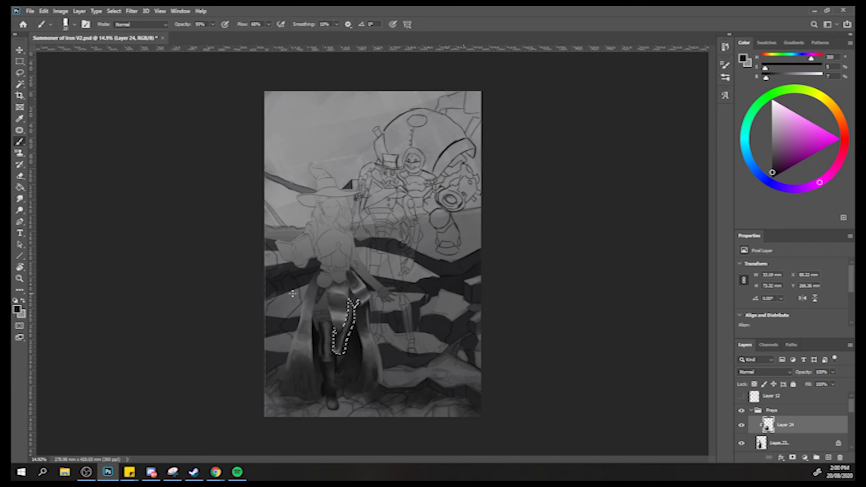
Deselect the leg, flip the canvas horizontally, and zoom in on the skirt and legs.
{"action": "key", "text": "ctrl+d"}
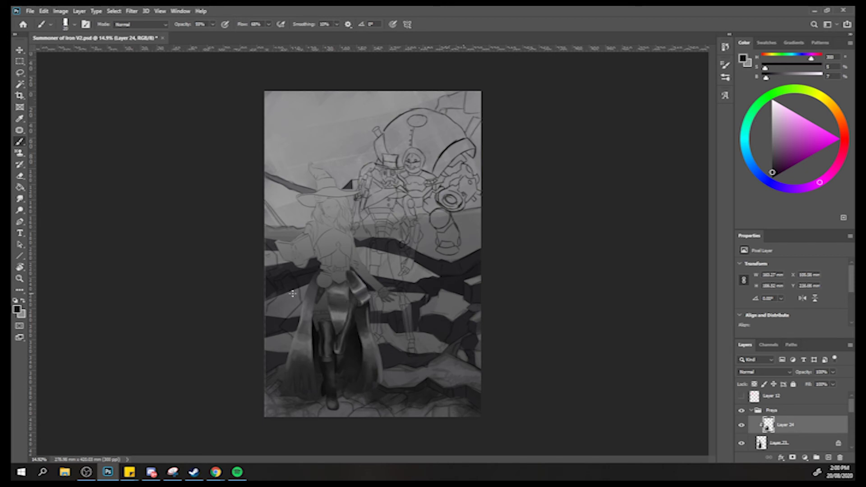
{"action": "key", "text": "ctrl+shift+h"}
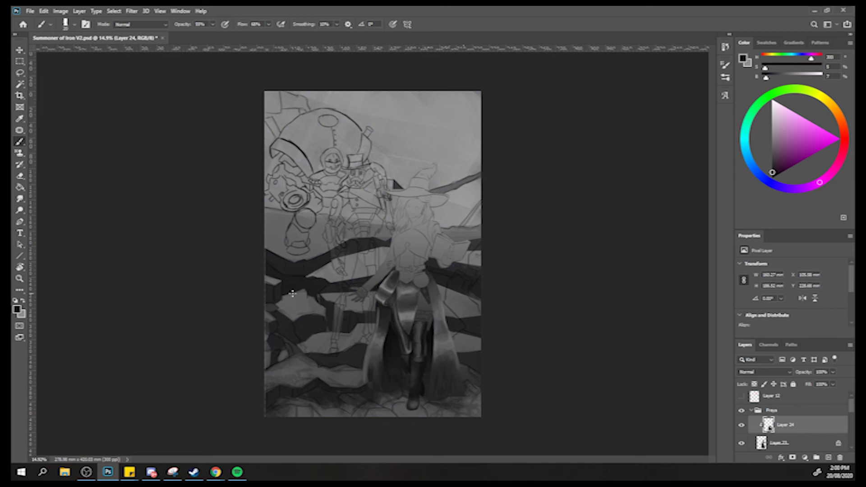
{"action": "key", "text": "ctrl+space"}
{"action": "left_click_drag", "start_coordinate": [391, 337], "coordinate": [428, 383]}
With a smaller brush, rework the leg using sampled dark, lighter and purple-grey tones.
{"action": "key", "text": "bracketleft"}
{"action": "key", "text": "bracketleft"}
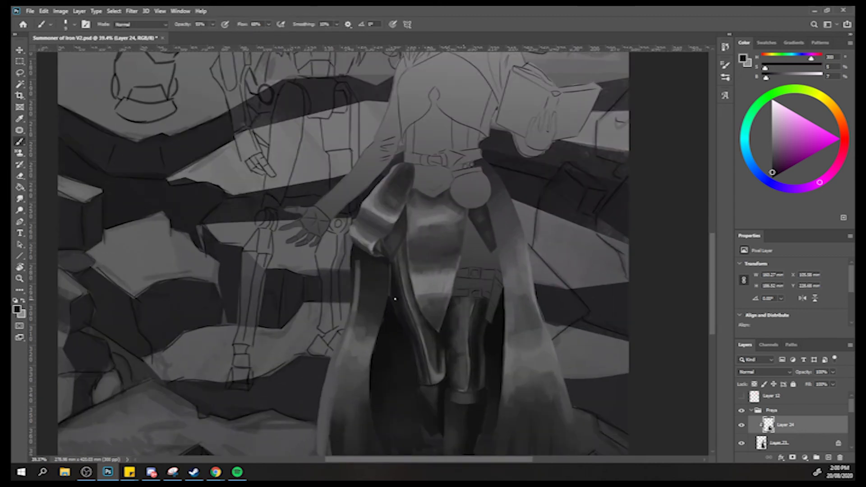
{"action": "left_click", "coordinate": [406, 309], "text": "alt"}
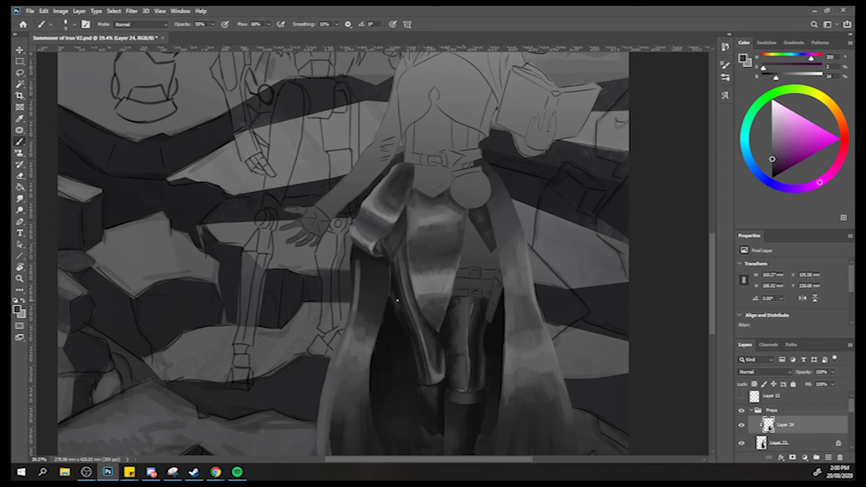
{"action": "left_click", "coordinate": [398, 294], "text": "alt"}
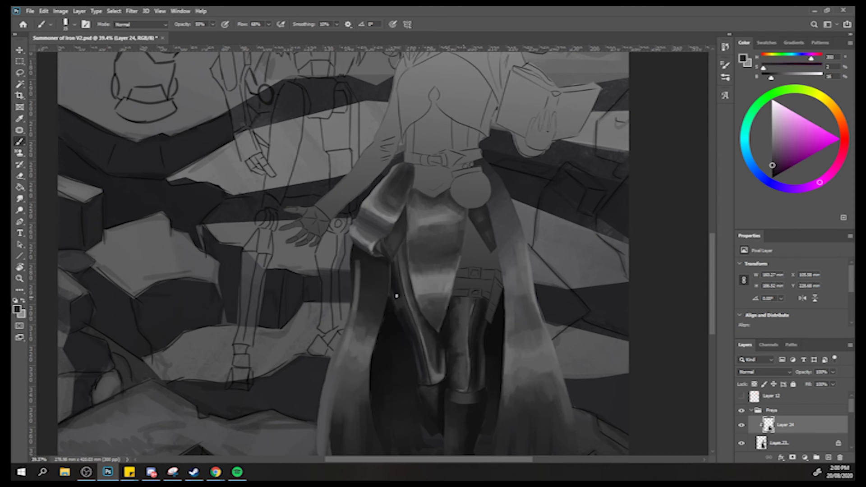
{"action": "left_click", "coordinate": [393, 291], "text": "alt"}
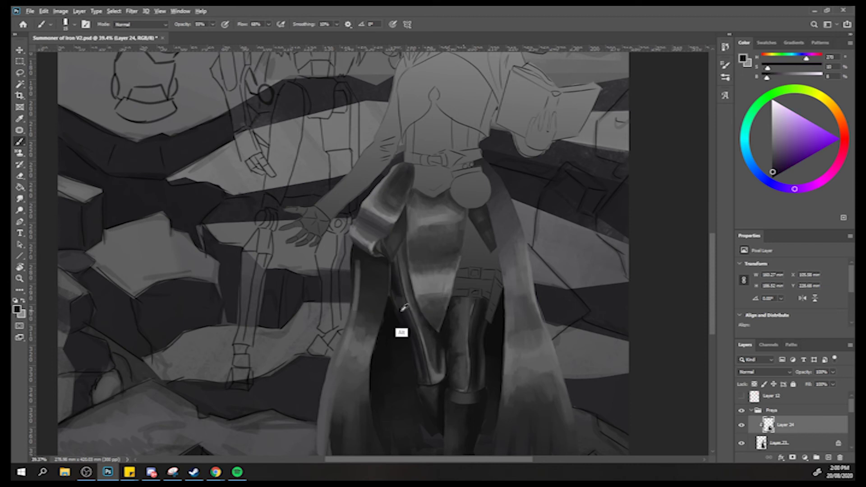
{"action": "left_click", "coordinate": [399, 310], "text": "alt"}
{"action": "left_click", "coordinate": [396, 316], "text": "alt"}
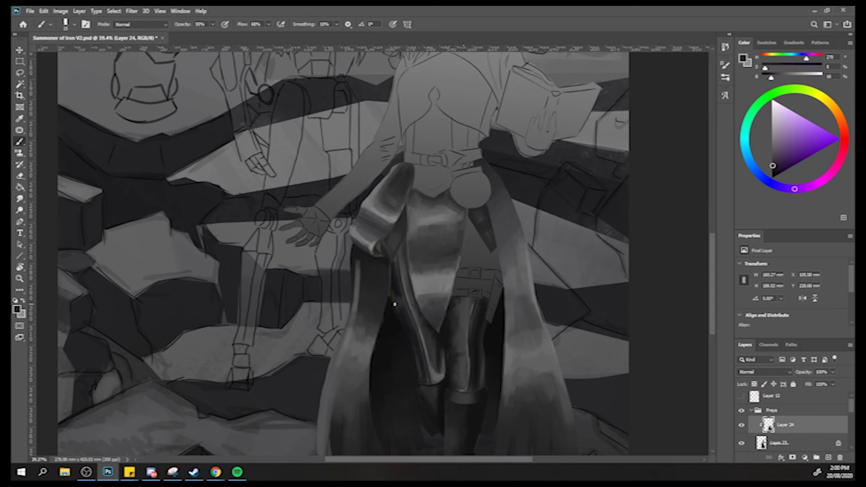
{"action": "left_click", "coordinate": [399, 296], "text": "alt"}
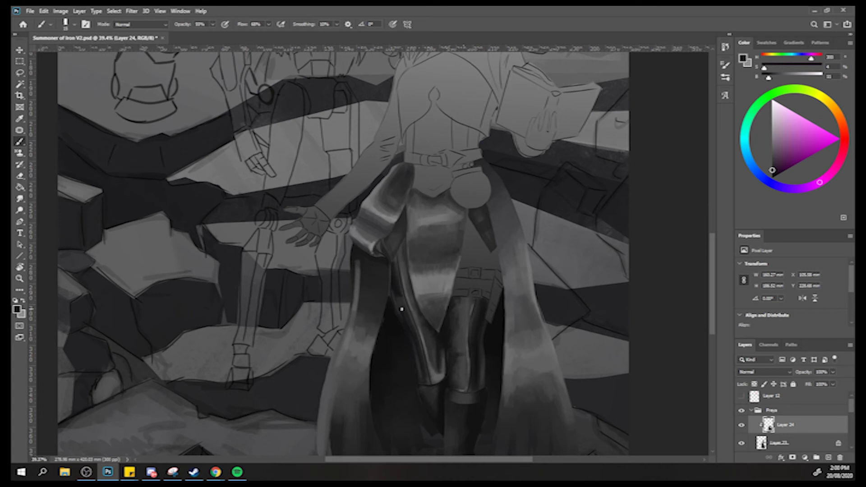
{"action": "left_click", "coordinate": [390, 296], "text": "alt"}
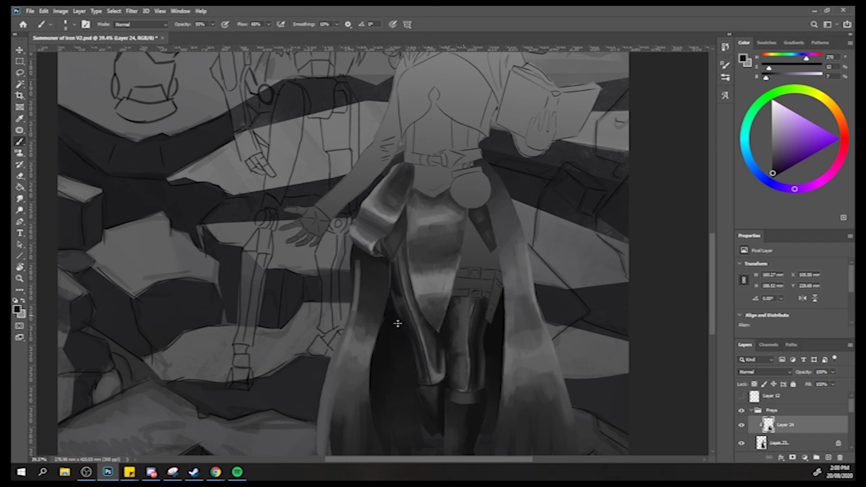
Enlarge the brush and paint a lighter grey band below the knee.
{"action": "key", "text": "bracketright"}
{"action": "key", "text": "bracketright"}
{"action": "key", "text": "bracketright"}
{"action": "key", "text": "bracketright"}
{"action": "key", "text": "bracketright"}
{"action": "left_click", "coordinate": [371, 394], "text": "alt"}
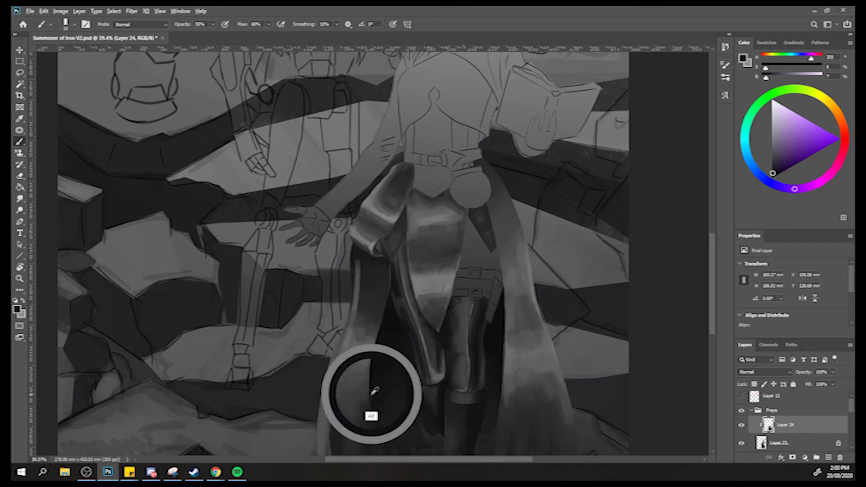
{"action": "left_click", "coordinate": [415, 372], "text": "alt"}
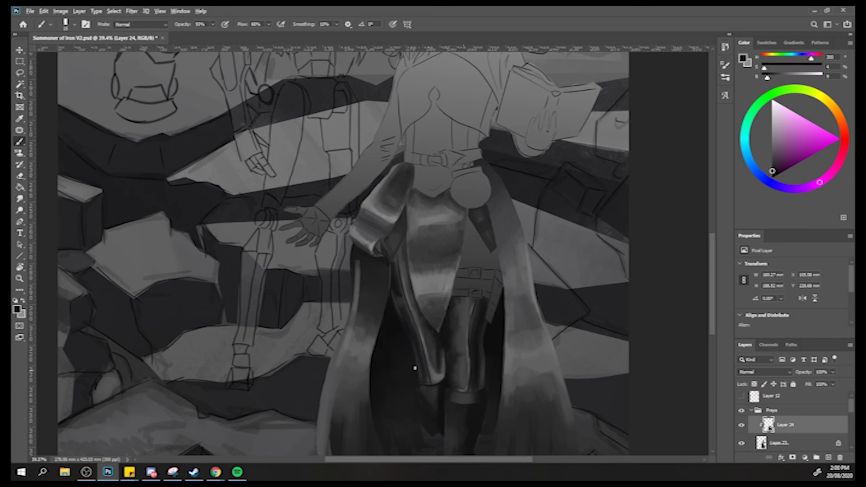
{"action": "left_click", "coordinate": [418, 392], "text": "alt"}
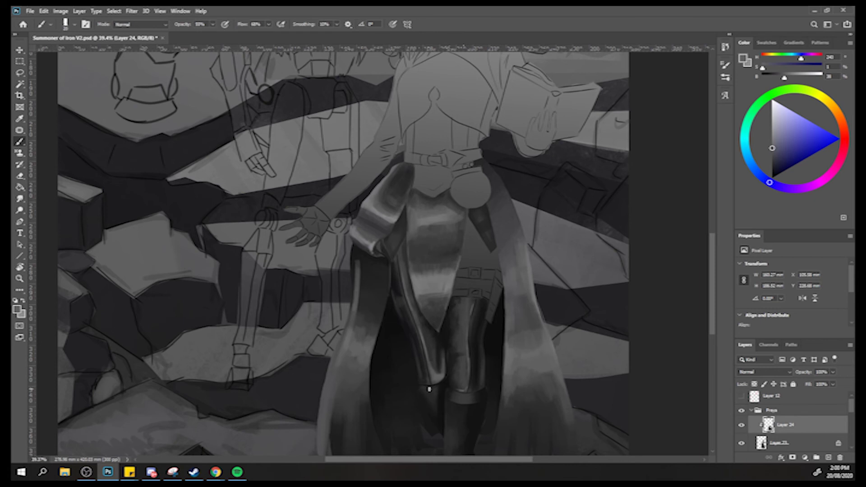
{"action": "mouse_move", "coordinate": [421, 390]}
{"action": "left_mouse_down"}
{"action": "mouse_move", "coordinate": [439, 390]}
{"action": "mouse_move", "coordinate": [431, 395]}
{"action": "mouse_move", "coordinate": [464, 365]}
{"action": "left_mouse_up"}
{"action": "left_click", "coordinate": [437, 388], "text": "alt"}
Shade the knee with sampled blue-grey, lighter grey and very dark grey tones.
{"action": "key", "text": "z"}
{"action": "key", "text": "b"}
{"action": "left_click", "coordinate": [469, 376], "text": "alt"}
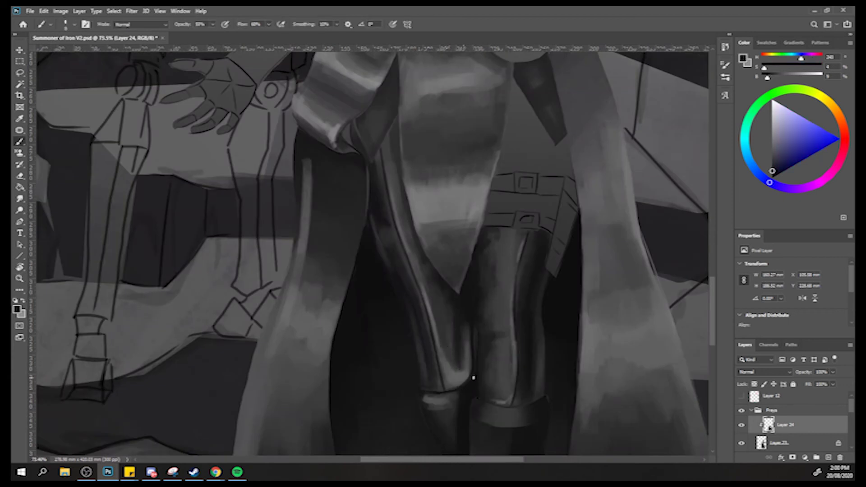
{"action": "left_click", "coordinate": [450, 386], "text": "alt"}
{"action": "left_click", "coordinate": [472, 371], "text": "alt"}
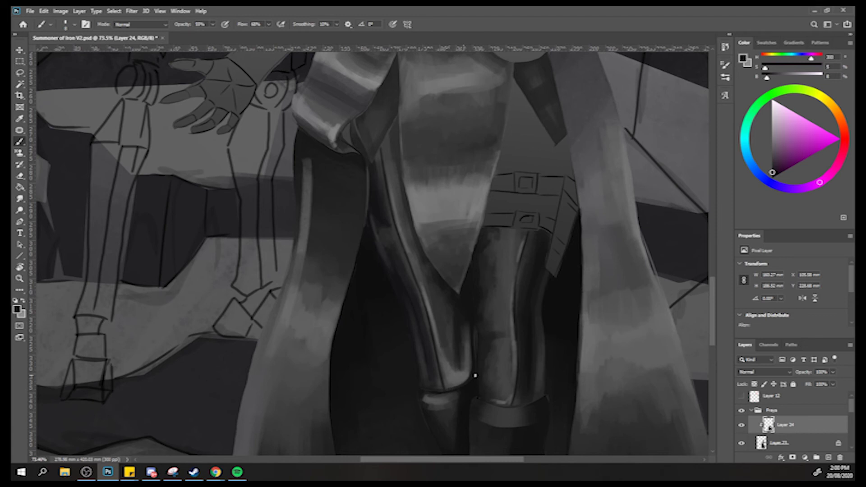
{"action": "left_click", "coordinate": [475, 357], "text": "alt"}
{"action": "left_click", "coordinate": [449, 383], "text": "alt"}
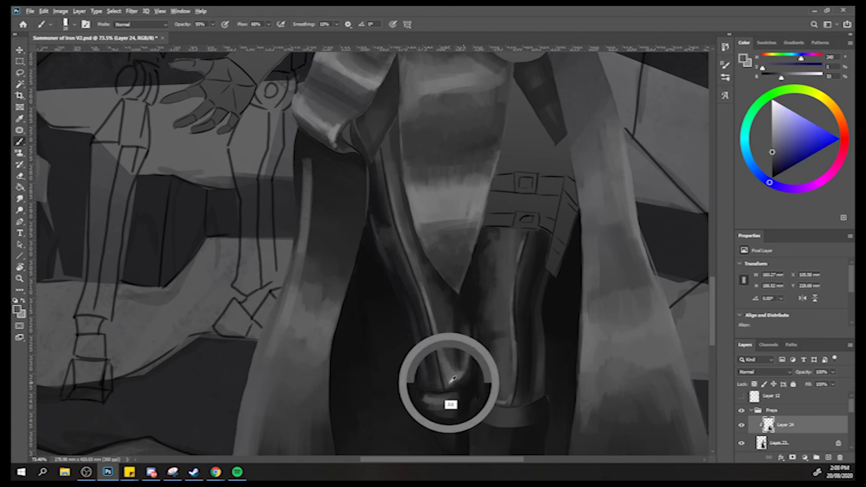
{"action": "left_click", "coordinate": [468, 342], "text": "alt"}
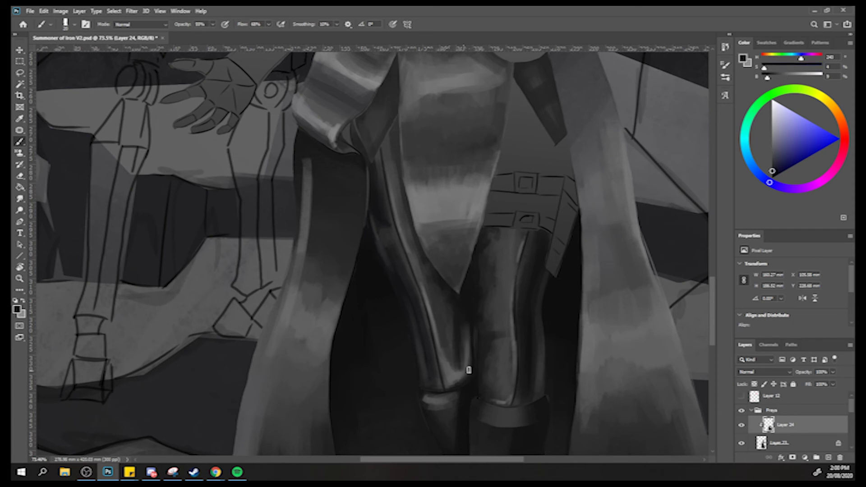
{"action": "left_click", "coordinate": [466, 361], "text": "alt"}
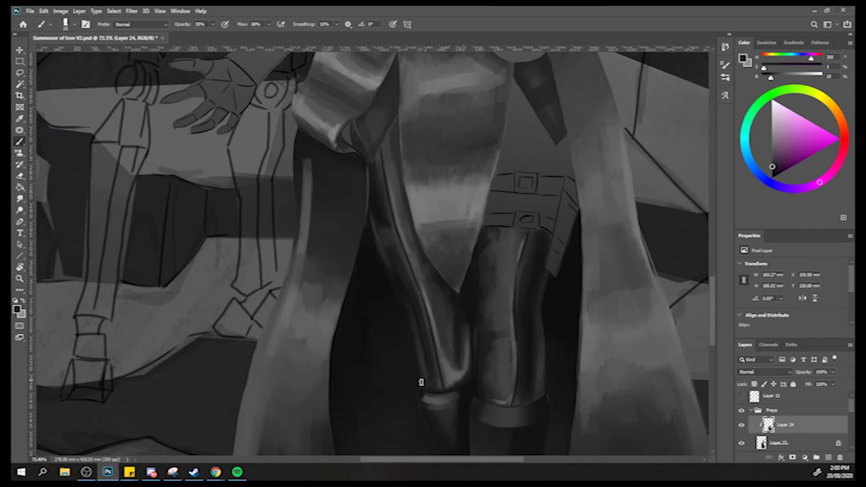
{"action": "left_click", "coordinate": [469, 396], "text": "alt"}
Deepen the thigh's dark and purple-grey shading with a smaller, then slightly larger brush.
{"action": "key", "text": "["}
{"action": "left_click", "coordinate": [400, 230], "text": "alt"}
{"action": "left_click", "coordinate": [415, 279], "text": "alt"}
{"action": "left_click", "coordinate": [451, 299], "text": "alt"}
{"action": "key", "text": "]"}
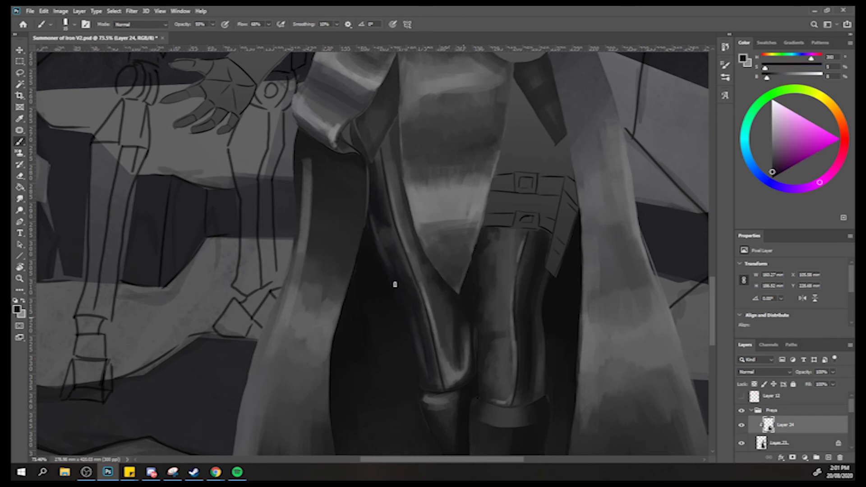
{"action": "left_click", "coordinate": [418, 357], "text": "alt"}
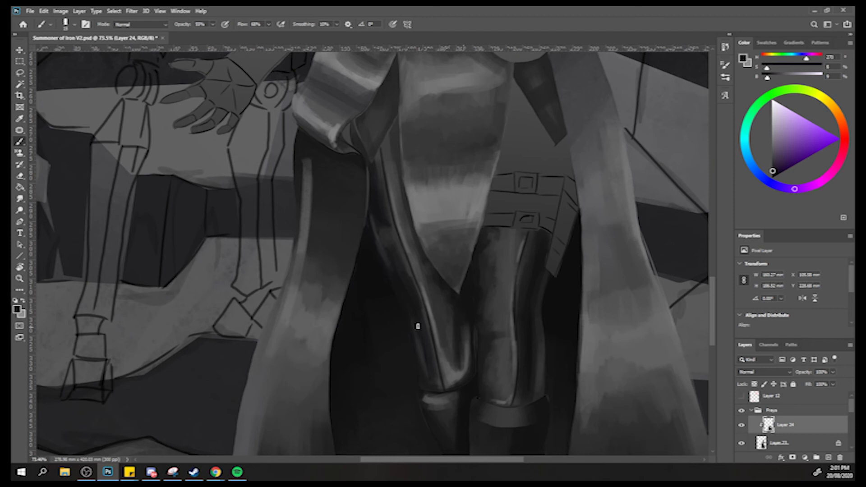
{"action": "left_click", "coordinate": [422, 374], "text": "alt"}
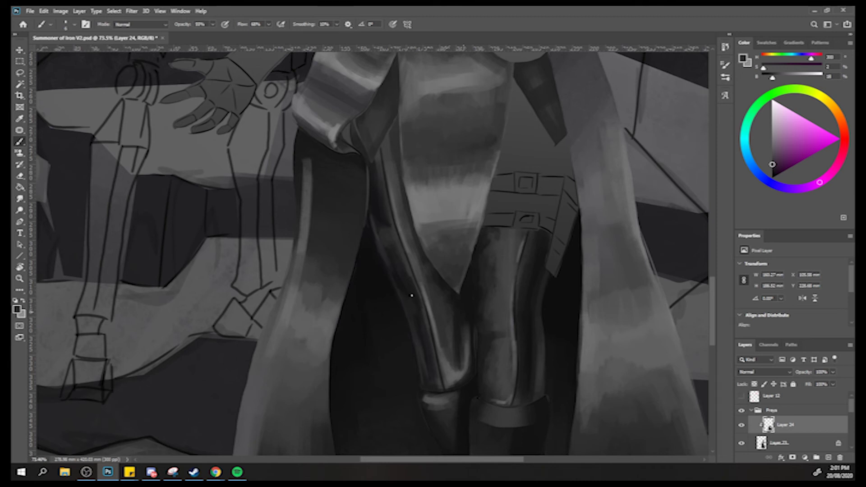
{"action": "scroll", "coordinate": [396, 273], "scroll_direction": "down", "scroll_amount": 5}
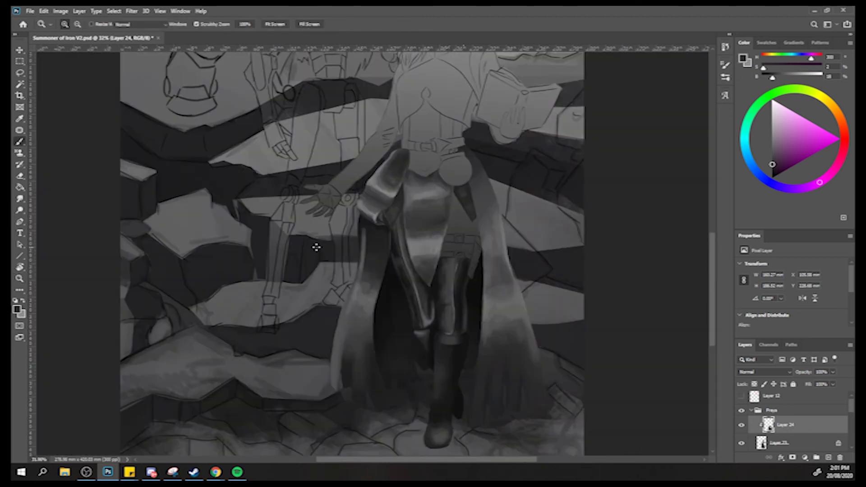
Zoom in on the legs and shade the leg and boot with darker and mid greys.
{"action": "scroll", "coordinate": [393, 297], "scroll_direction": "down", "scroll_amount": 3}
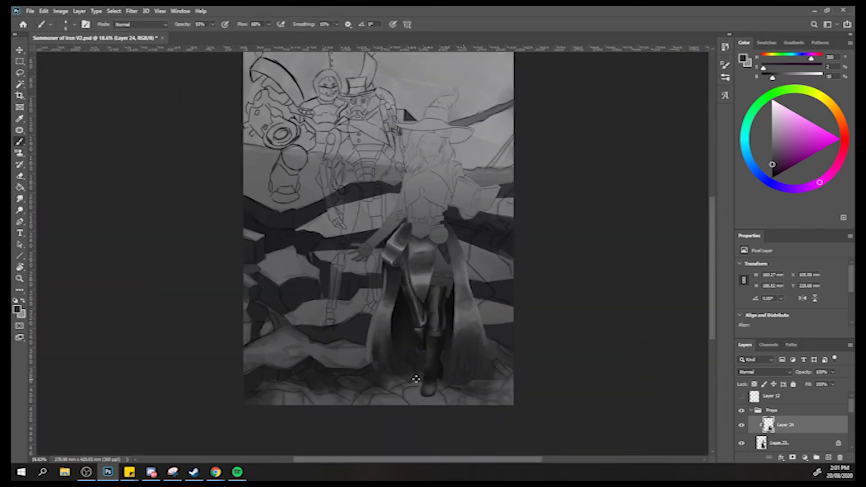
{"action": "key", "text": "z"}
{"action": "left_click", "coordinate": [421, 334]}
{"action": "key", "text": "b"}
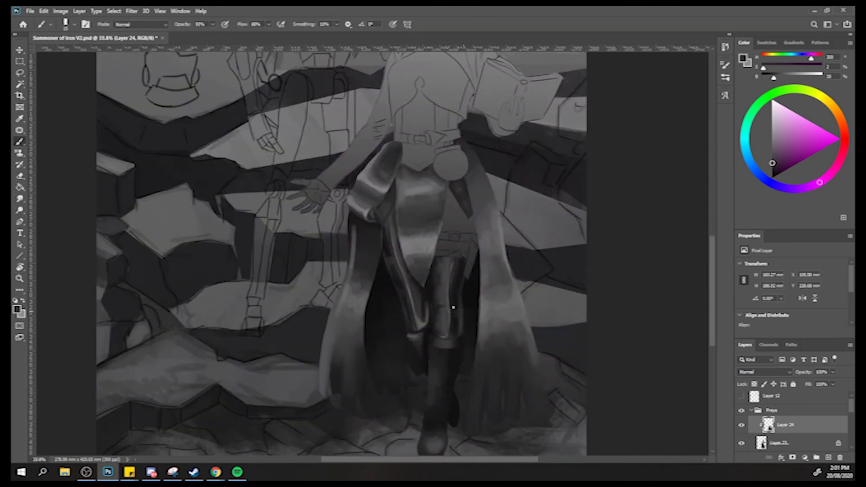
{"action": "left_click", "coordinate": [452, 310], "text": "alt"}
{"action": "left_click", "coordinate": [462, 313], "text": "alt"}
{"action": "left_click", "coordinate": [454, 315], "text": "alt"}
{"action": "left_click", "coordinate": [453, 306], "text": "alt"}
{"action": "left_click", "coordinate": [457, 321], "text": "alt"}
{"action": "left_click", "coordinate": [470, 289], "text": "alt"}
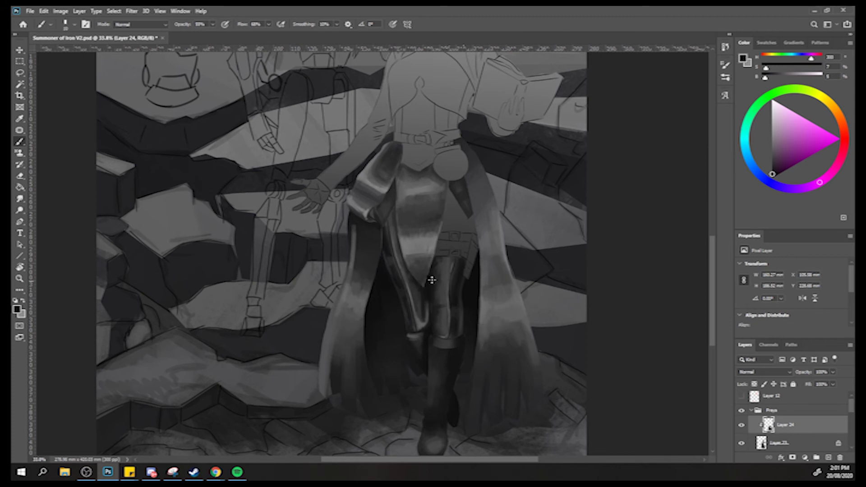
{"action": "left_click", "coordinate": [450, 295], "text": "alt"}
{"action": "left_click", "coordinate": [447, 298], "text": "alt"}
Check against the whole painting, then add bluish grey near the boot with a much larger brush.
{"action": "left_click_drag", "start_coordinate": [429, 285], "coordinate": [462, 288]}
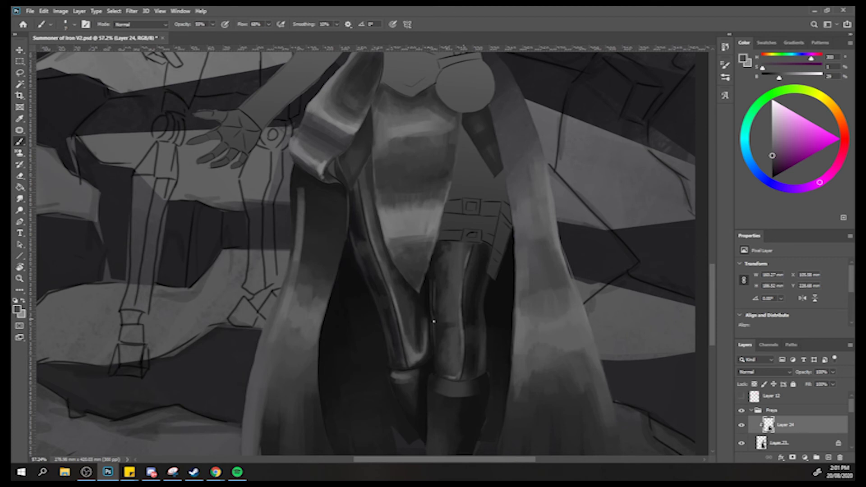
{"action": "left_click_drag", "start_coordinate": [406, 266], "coordinate": [371, 194]}
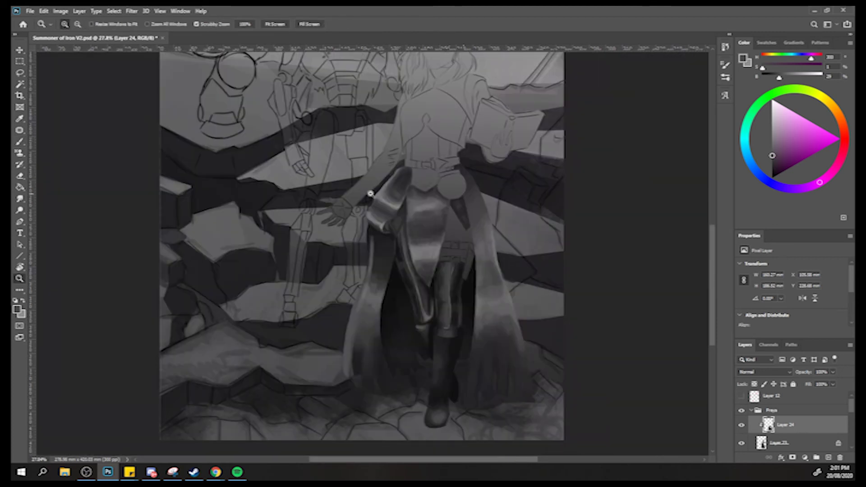
{"action": "left_click_drag", "start_coordinate": [407, 254], "coordinate": [388, 235]}
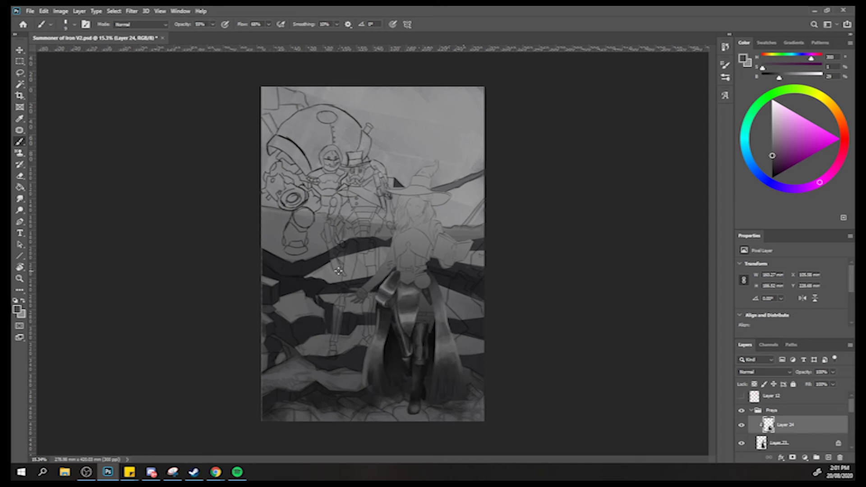
{"action": "key", "text": "bracketright"}
{"action": "key", "text": "bracketright"}
{"action": "key", "text": "bracketright"}
{"action": "key", "text": "bracketright"}
{"action": "key", "text": "bracketright"}
{"action": "key", "text": "bracketright"}
{"action": "key", "text": "bracketright"}
{"action": "key", "text": "bracketright"}
{"action": "left_click", "coordinate": [412, 410], "text": "alt"}
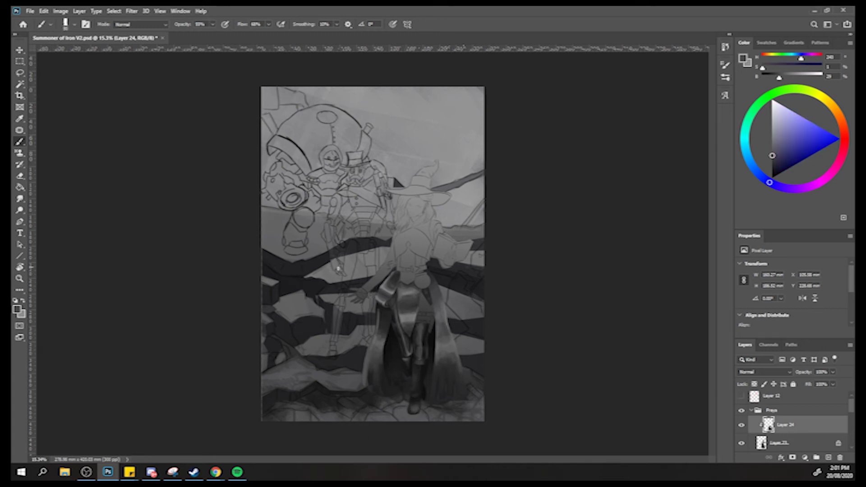
{"action": "key", "text": "ctrl+space"}
{"action": "left_click_drag", "start_coordinate": [377, 314], "coordinate": [420, 339]}
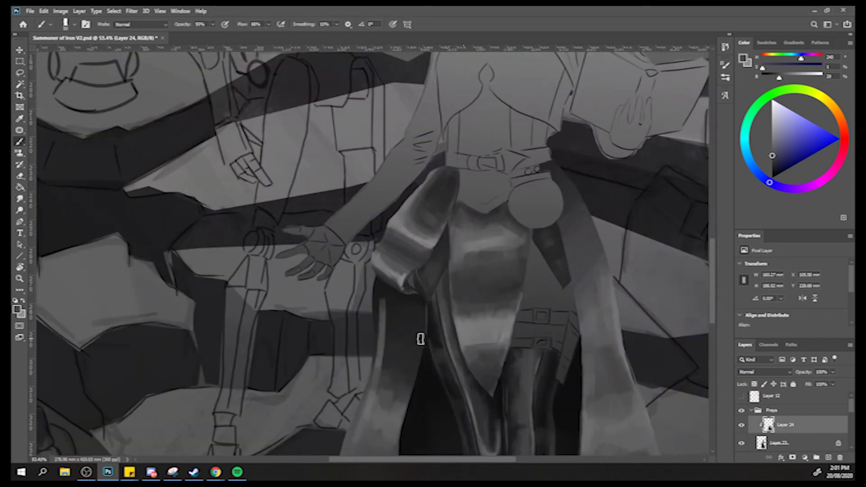
Shade the dark front skirt panel with blue-grey and purple-grey tones sampled from the robe.
{"action": "left_click", "coordinate": [431, 332], "text": "alt"}
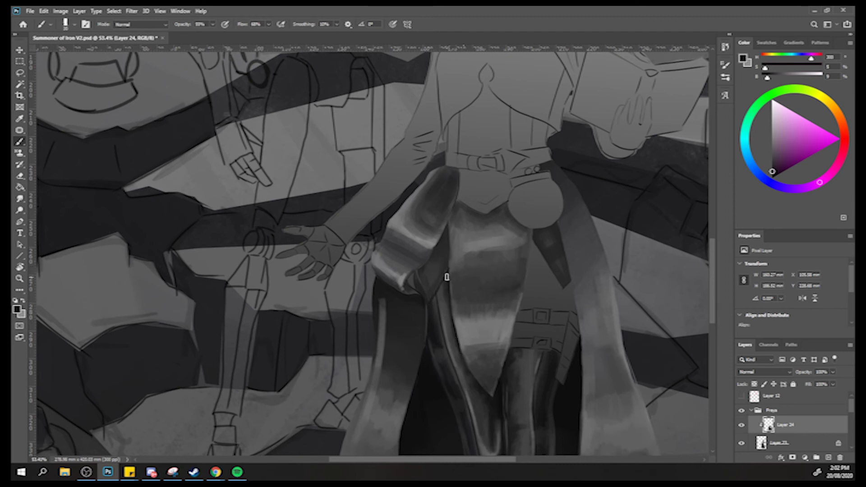
{"action": "left_click", "coordinate": [440, 299], "text": "alt"}
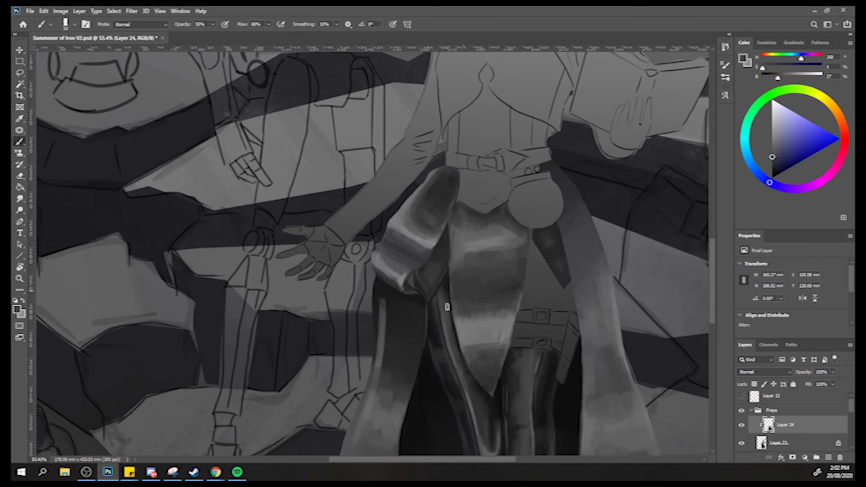
{"action": "left_click", "coordinate": [445, 286], "text": "alt"}
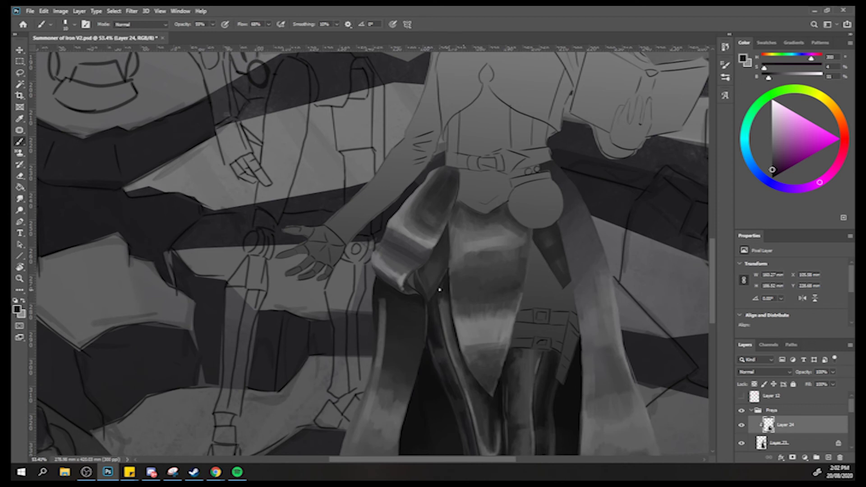
{"action": "key", "text": "bracketright"}
{"action": "left_click", "coordinate": [443, 309], "text": "alt"}
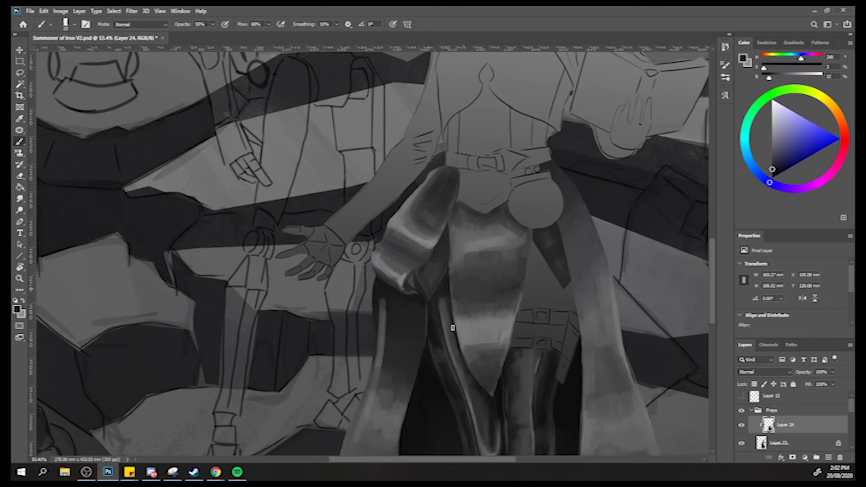
{"action": "left_click", "coordinate": [448, 319], "text": "alt"}
{"action": "left_click", "coordinate": [448, 294], "text": "alt"}
{"action": "left_click", "coordinate": [450, 323], "text": "alt"}
{"action": "left_click", "coordinate": [444, 294], "text": "alt"}
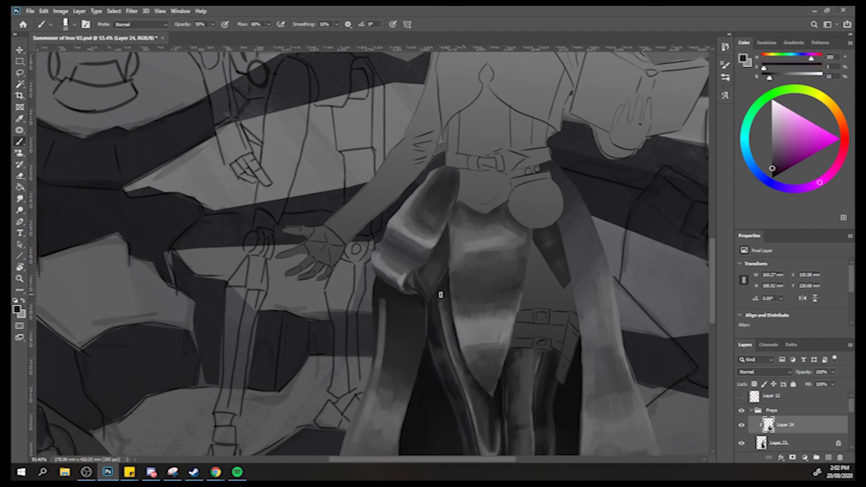
{"action": "left_click", "coordinate": [446, 308], "text": "alt"}
{"action": "key", "text": "z"}
{"action": "left_click_drag", "start_coordinate": [451, 322], "coordinate": [417, 249]}
{"action": "key", "text": "ctrl+0"}
{"action": "key", "text": "b"}
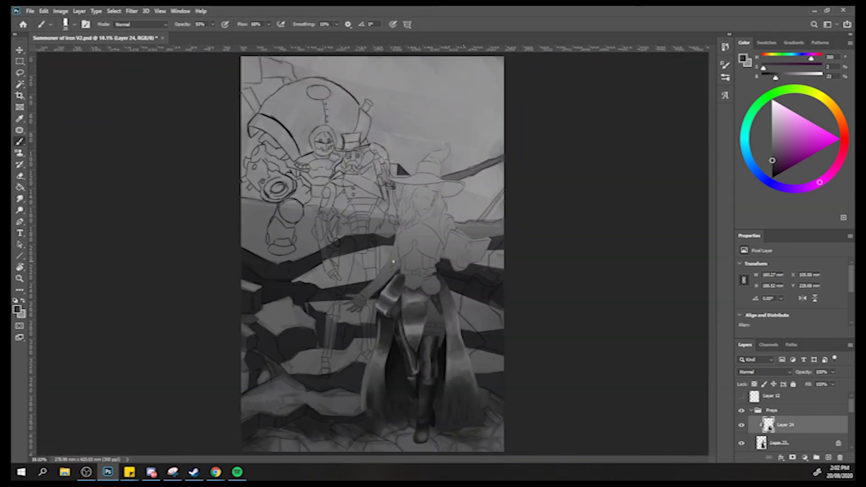
Retouch the leg shading with dark bluish greys and lighter robe greys.
{"action": "key", "text": "z"}
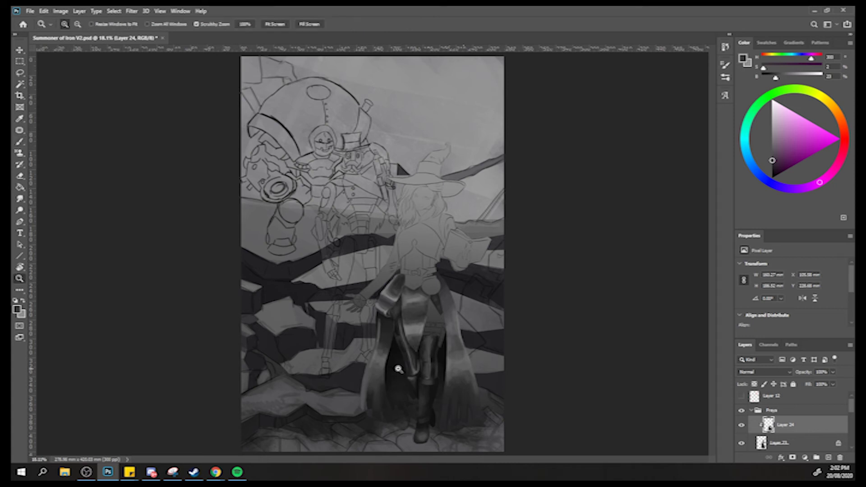
{"action": "left_click_drag", "start_coordinate": [401, 367], "coordinate": [438, 334]}
{"action": "key", "text": "b"}
{"action": "key", "text": "]"}
{"action": "key", "text": "]"}
{"action": "left_click", "coordinate": [452, 341], "text": "alt"}
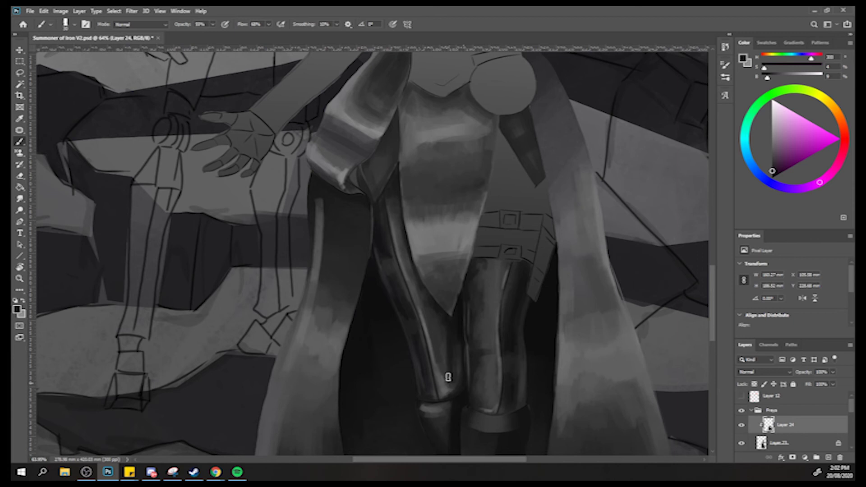
{"action": "left_click", "coordinate": [439, 329], "text": "alt"}
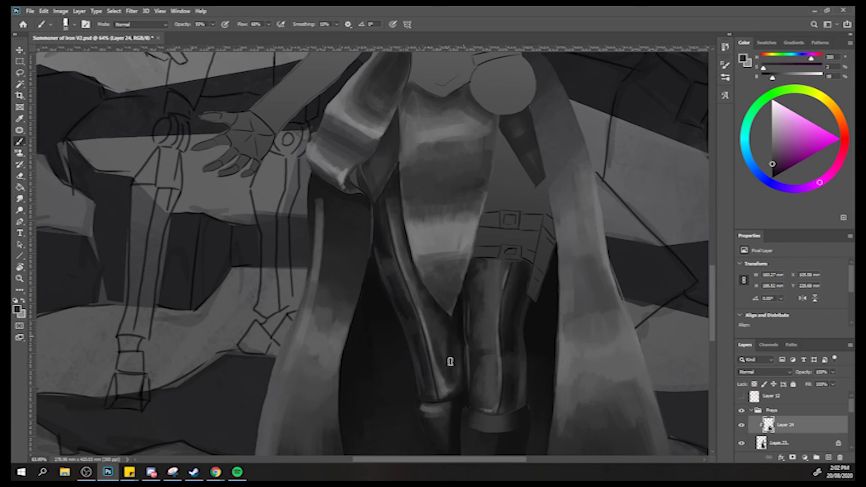
{"action": "left_click", "coordinate": [457, 331], "text": "alt"}
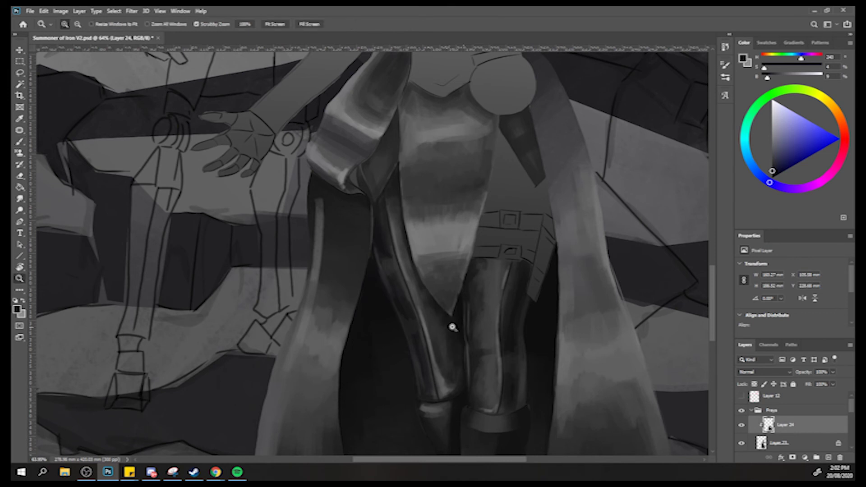
{"action": "left_click_drag", "start_coordinate": [450, 327], "coordinate": [378, 309]}
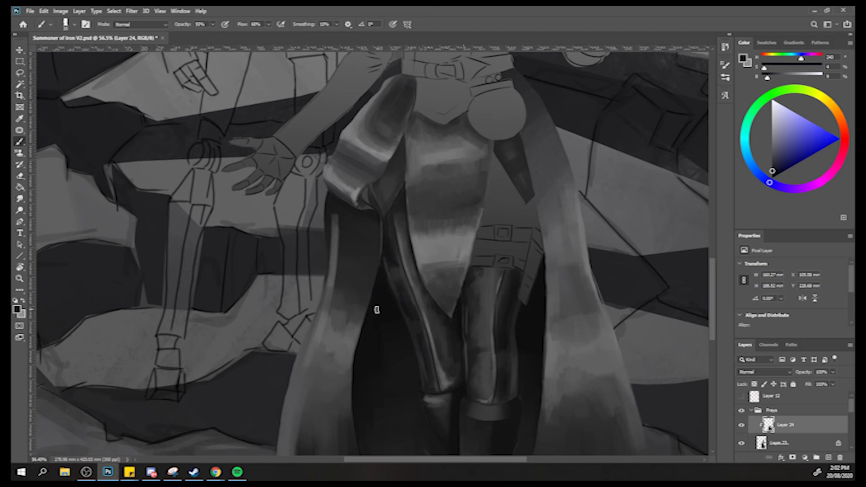
Lasso the thigh strap and darken it with greys sampled from the strap and belt.
{"action": "key", "text": "z"}
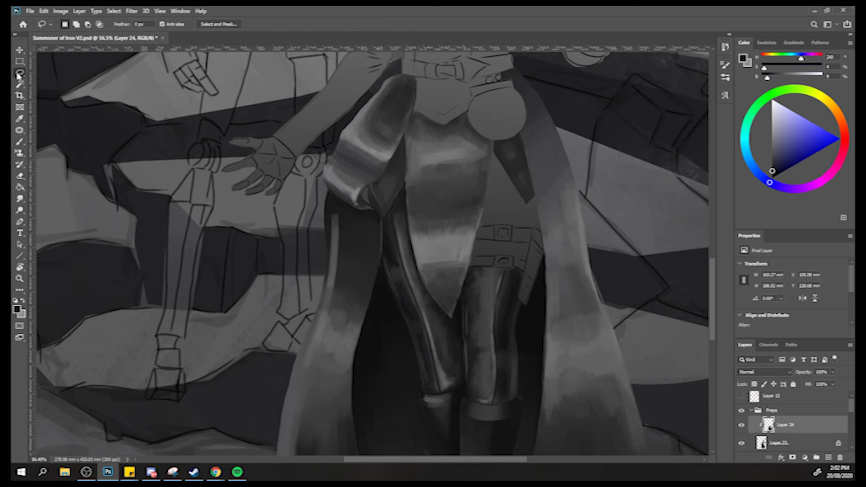
{"action": "left_click_drag", "start_coordinate": [482, 243], "coordinate": [514, 223]}
{"action": "key", "text": "l"}
{"action": "mouse_move", "coordinate": [473, 251]}
{"action": "left_mouse_down"}
{"action": "mouse_move", "coordinate": [468, 261]}
{"action": "mouse_move", "coordinate": [548, 273]}
{"action": "mouse_move", "coordinate": [558, 254]}
{"action": "mouse_move", "coordinate": [556, 243]}
{"action": "mouse_move", "coordinate": [471, 243]}
{"action": "left_mouse_up"}
{"action": "key", "text": "b"}
{"action": "mouse_move", "coordinate": [465, 297]}
{"action": "left_mouse_down"}
{"action": "mouse_move", "coordinate": [490, 214]}
{"action": "mouse_move", "coordinate": [500, 215]}
{"action": "mouse_move", "coordinate": [520, 225]}
{"action": "mouse_move", "coordinate": [534, 308]}
{"action": "mouse_move", "coordinate": [537, 222]}
{"action": "left_mouse_up"}
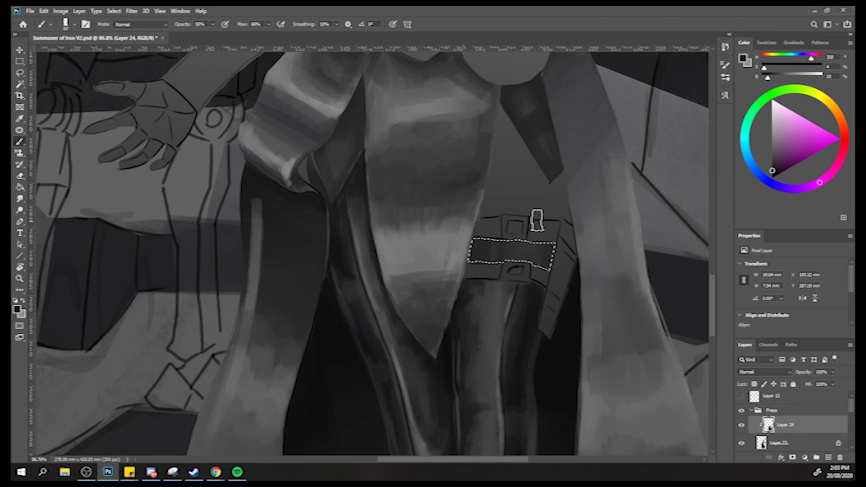
{"action": "left_click", "coordinate": [491, 309], "text": "alt"}
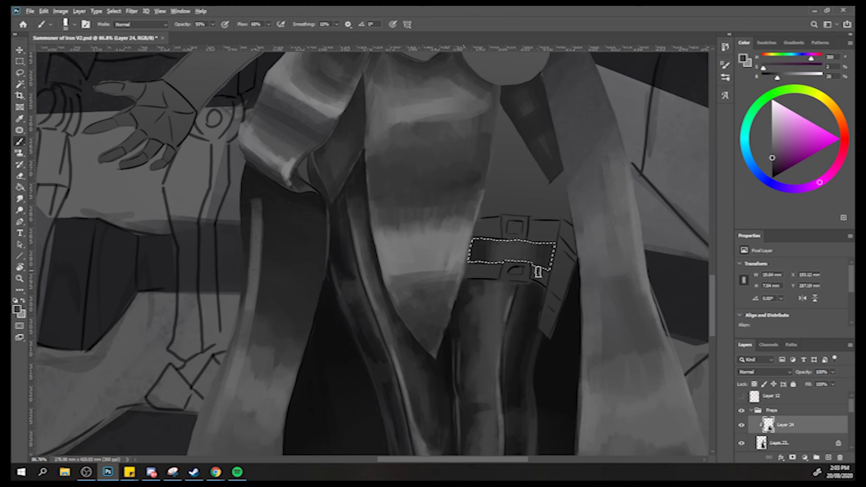
{"action": "left_click", "coordinate": [527, 289], "text": "alt"}
{"action": "left_click", "coordinate": [513, 320], "text": "alt"}
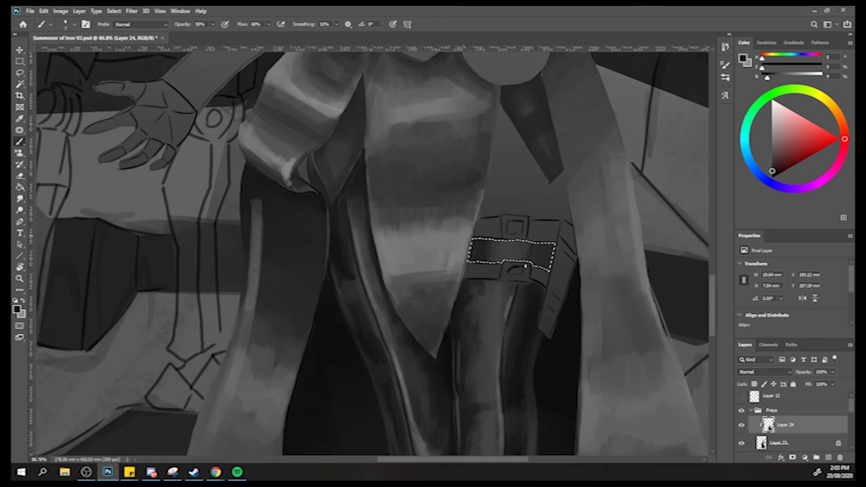
{"action": "left_click", "coordinate": [533, 236], "text": "alt"}
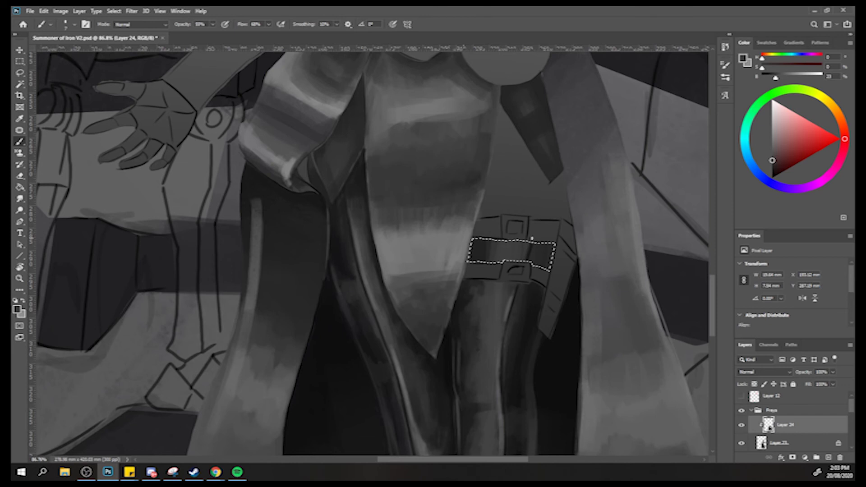
{"action": "left_click", "coordinate": [509, 327], "text": "alt"}
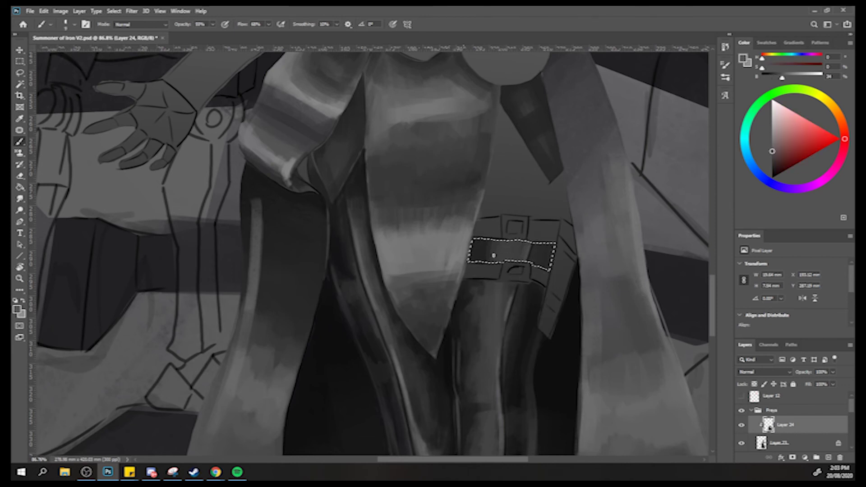
{"action": "left_click", "coordinate": [482, 243], "text": "alt"}
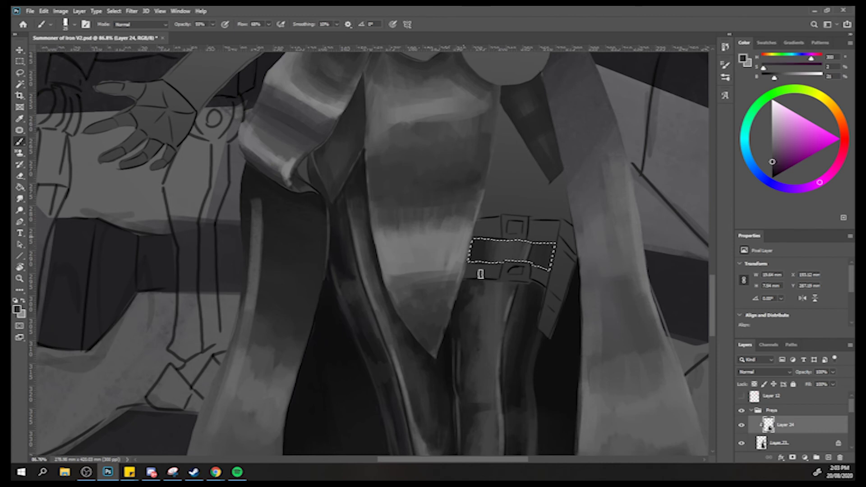
{"action": "left_click", "coordinate": [572, 333], "text": "alt"}
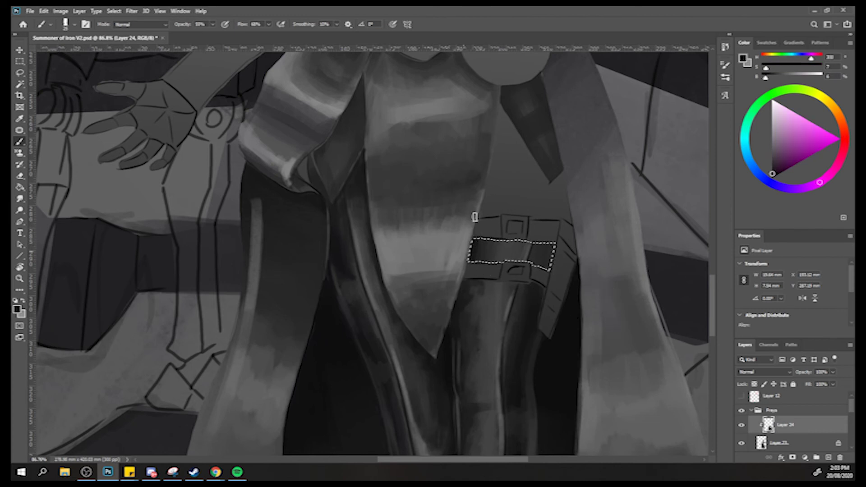
Deselect the strap and keep shading with a smaller brush in dark greys.
{"action": "key", "text": "ctrl+space"}
{"action": "mouse_move", "coordinate": [458, 228]}
{"action": "left_mouse_down"}
{"action": "mouse_move", "coordinate": [401, 190]}
{"action": "mouse_move", "coordinate": [442, 185]}
{"action": "left_mouse_up"}
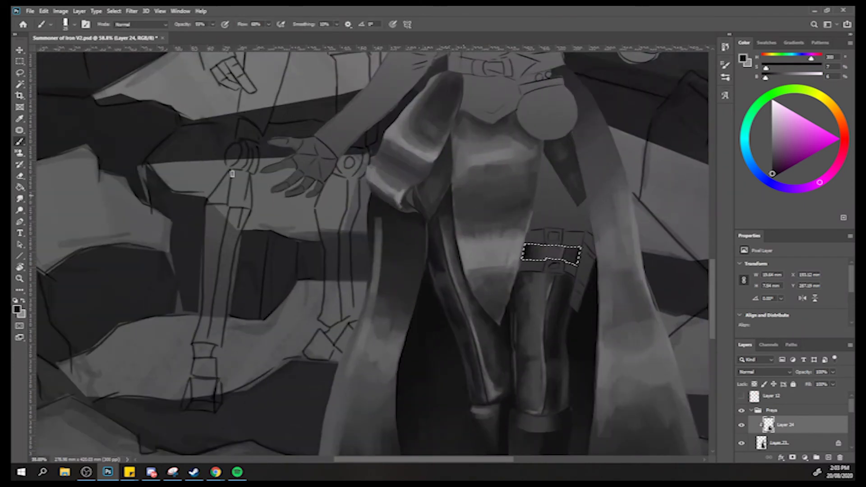
{"action": "left_click", "coordinate": [19, 62]}
{"action": "left_click", "coordinate": [136, 107]}
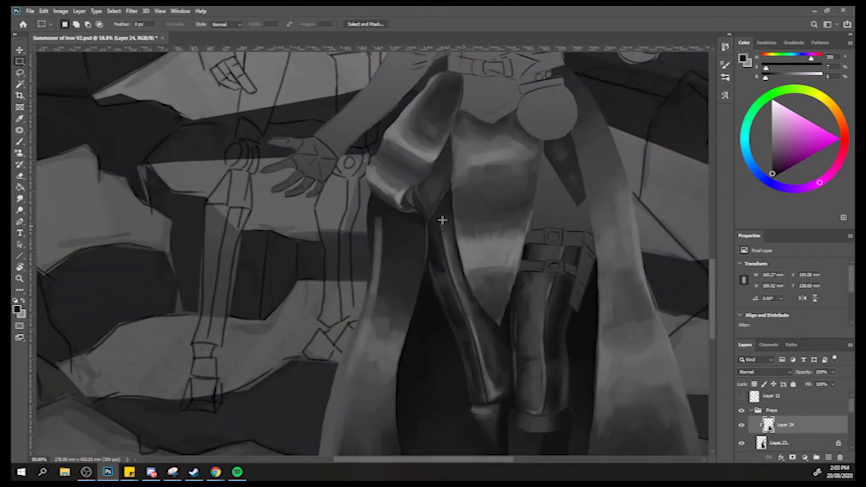
{"action": "key", "text": "b"}
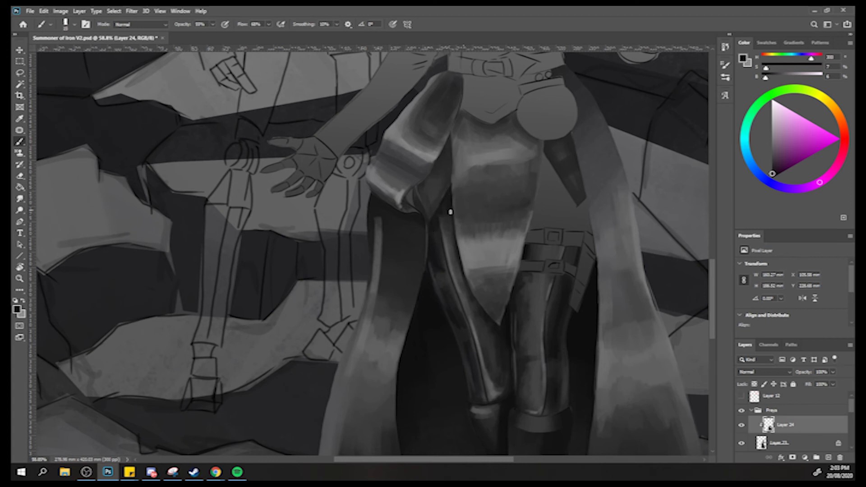
{"action": "left_click", "coordinate": [449, 209], "text": "alt"}
{"action": "key", "text": "bracketleft"}
{"action": "key", "text": "bracketleft"}
{"action": "key", "text": "bracketleft"}
{"action": "key", "text": "bracketleft"}
{"action": "key", "text": "bracketleft"}
{"action": "left_click", "coordinate": [430, 267], "text": "alt"}
Lasso the small hip triangle between the round pouch and the thigh strap.
{"action": "scroll", "coordinate": [428, 196], "scroll_direction": "down", "scroll_amount": 2}
{"action": "scroll", "coordinate": [404, 195], "scroll_direction": "down", "scroll_amount": 2}
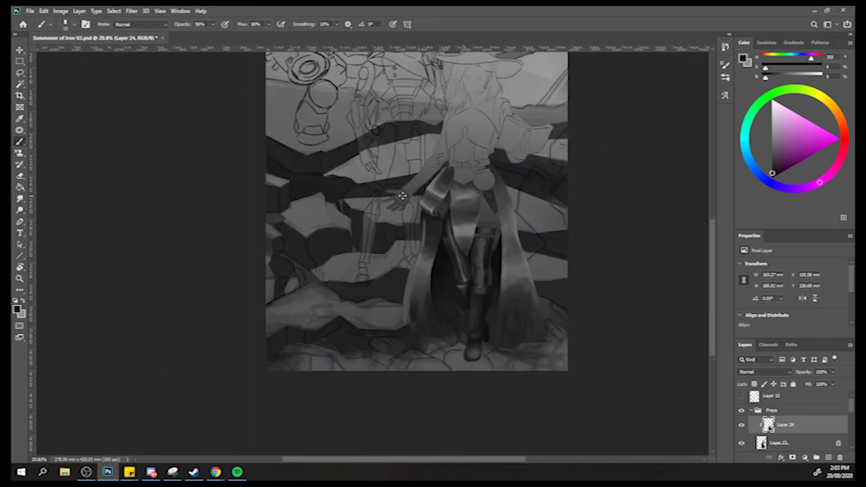
{"action": "key", "text": "z"}
{"action": "scroll", "coordinate": [436, 194], "scroll_direction": "up", "scroll_amount": 3}
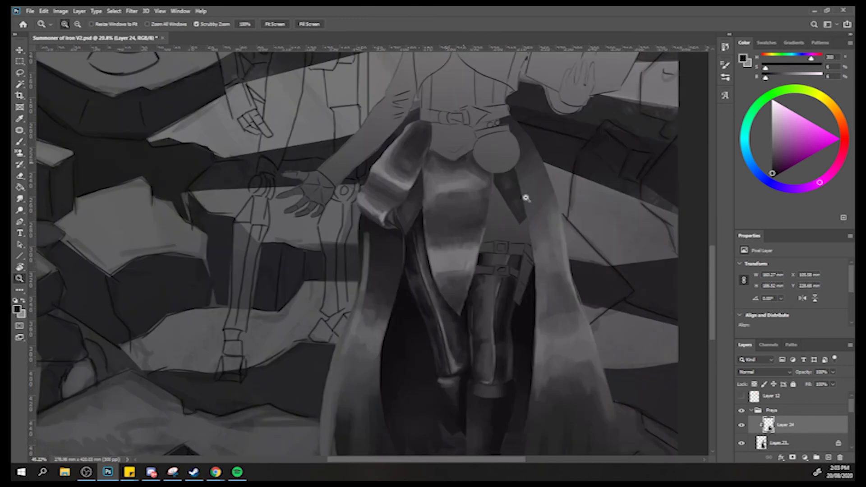
{"action": "key", "text": "l"}
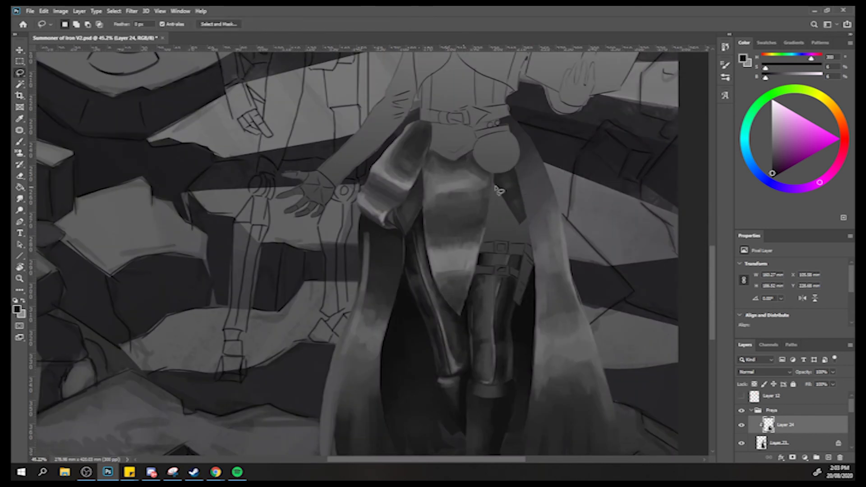
{"action": "mouse_move", "coordinate": [493, 182]}
{"action": "left_mouse_down"}
{"action": "mouse_move", "coordinate": [520, 229]}
{"action": "mouse_move", "coordinate": [528, 224]}
{"action": "mouse_move", "coordinate": [535, 251]}
{"action": "mouse_move", "coordinate": [481, 243]}
{"action": "mouse_move", "coordinate": [495, 184]}
{"action": "left_mouse_up"}
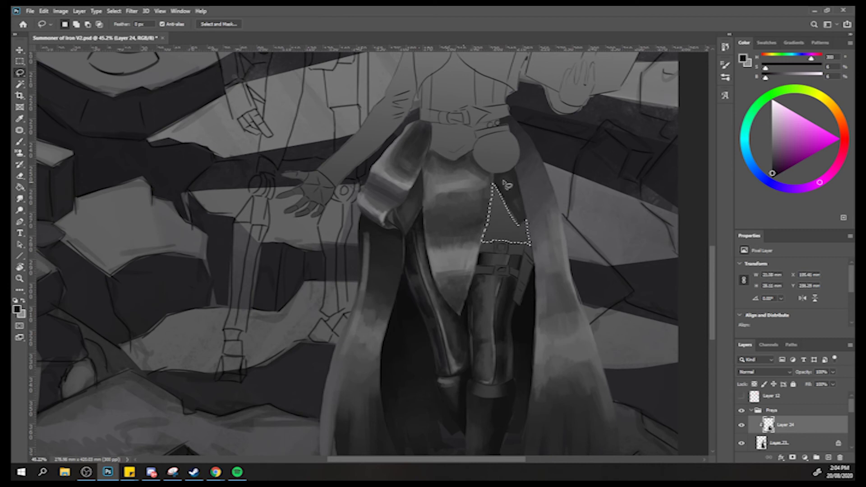
Extend the triangle's right edge with a Shift-lasso and shade its inside with sampled greys.
{"action": "key", "text": "shift"}
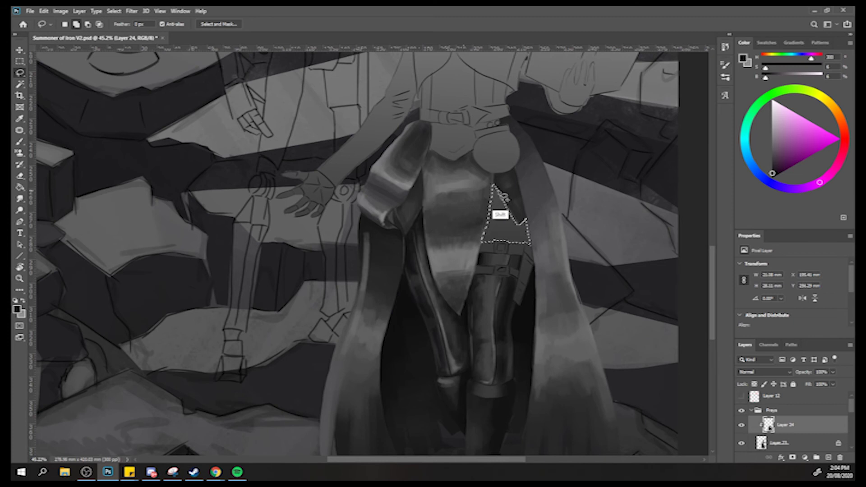
{"action": "left_click_drag", "start_coordinate": [502, 192], "coordinate": [496, 186]}
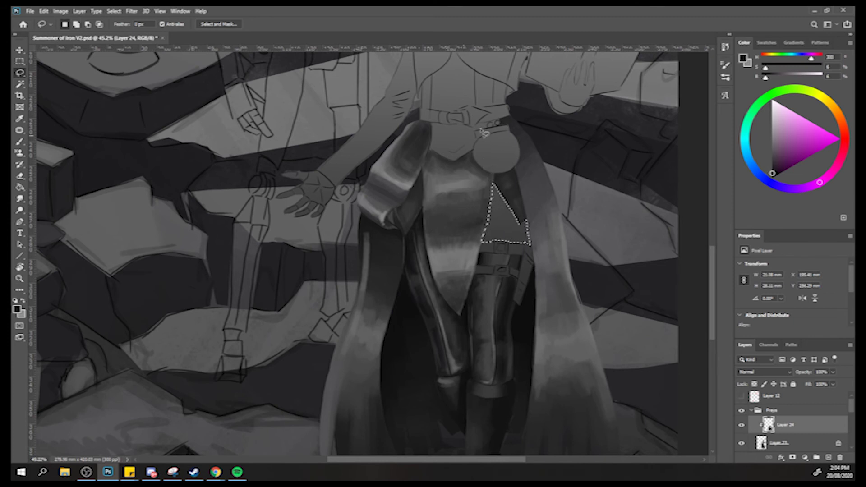
{"action": "key", "text": "b"}
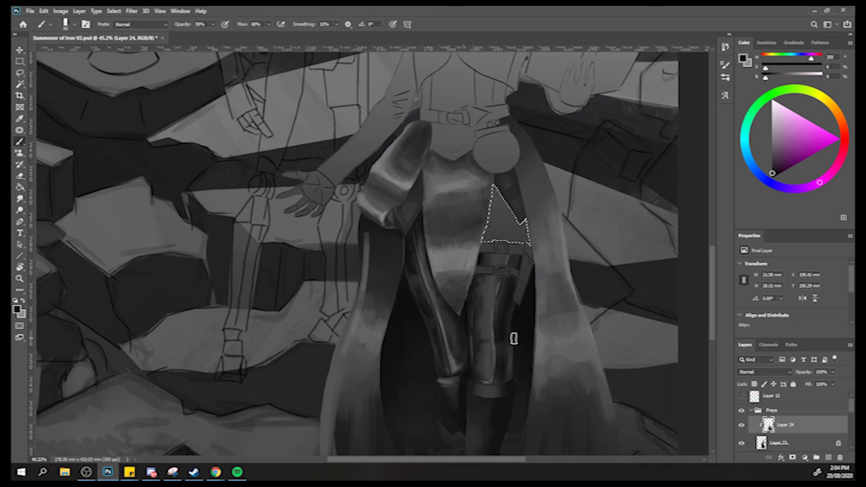
{"action": "left_click", "coordinate": [506, 212], "text": "alt"}
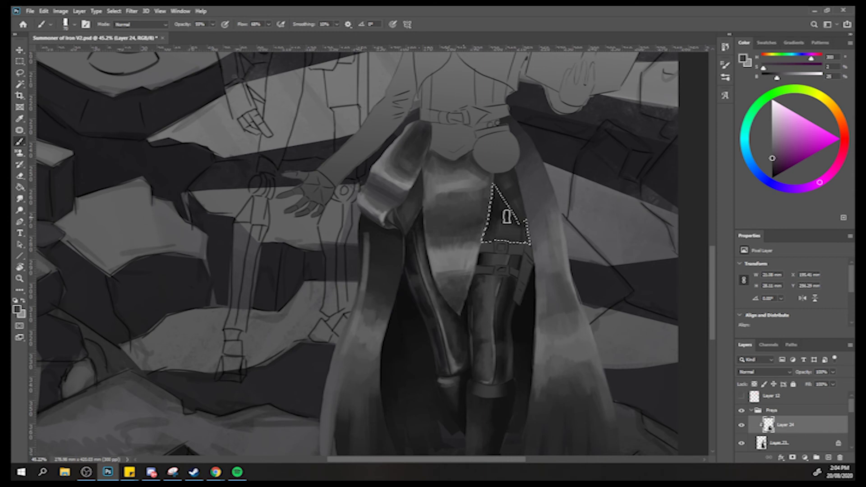
{"action": "left_click", "coordinate": [489, 252], "text": "alt"}
{"action": "left_click", "coordinate": [507, 211], "text": "alt"}
{"action": "left_click", "coordinate": [492, 216], "text": "alt"}
{"action": "left_click", "coordinate": [531, 315], "text": "alt"}
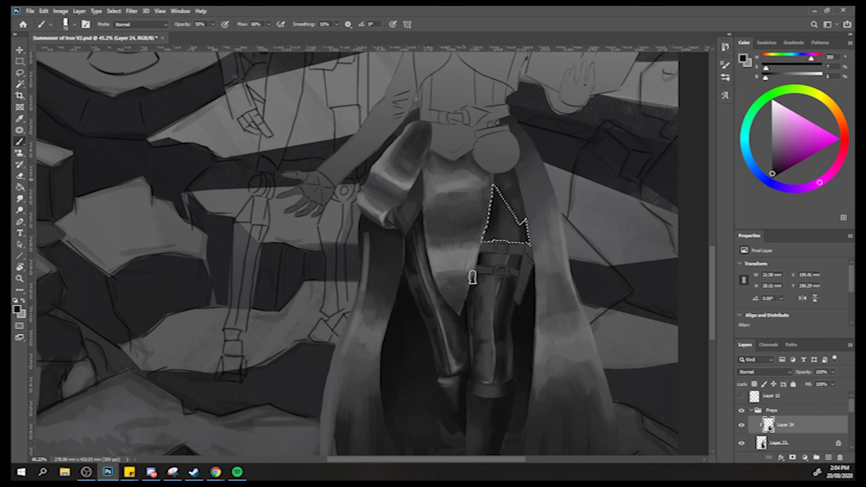
{"action": "left_click", "coordinate": [506, 187], "text": "alt"}
{"action": "left_click", "coordinate": [496, 209], "text": "alt"}
{"action": "left_click", "coordinate": [519, 237], "text": "alt"}
{"action": "left_click", "coordinate": [520, 216], "text": "alt"}
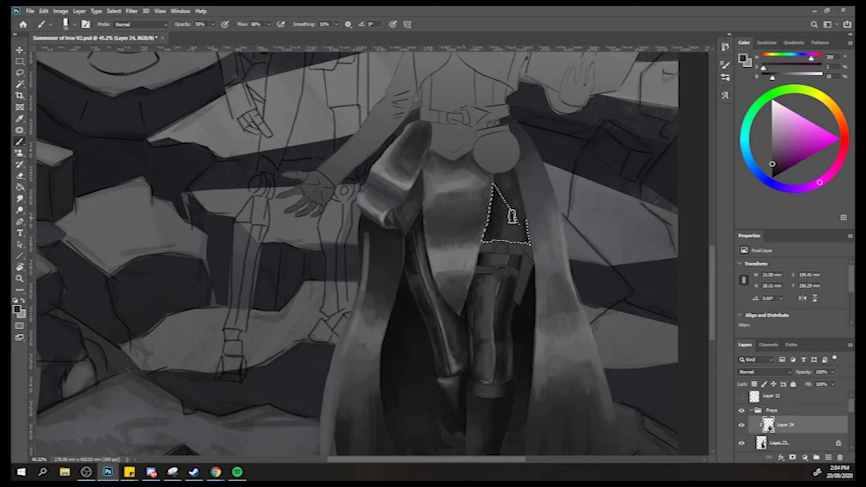
{"action": "left_click", "coordinate": [526, 230], "text": "alt"}
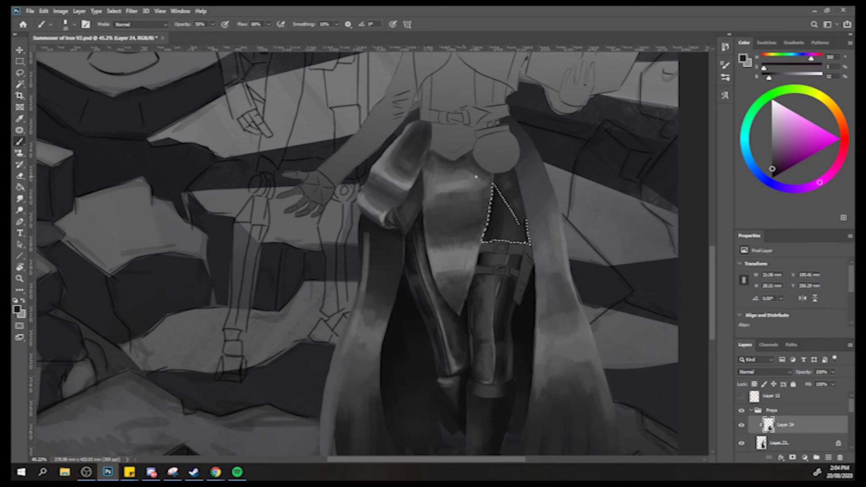
Deepen the triangle's shading with darker and magenta-tinted greys sampled from the belt and legs.
{"action": "left_click", "coordinate": [423, 277], "text": "alt"}
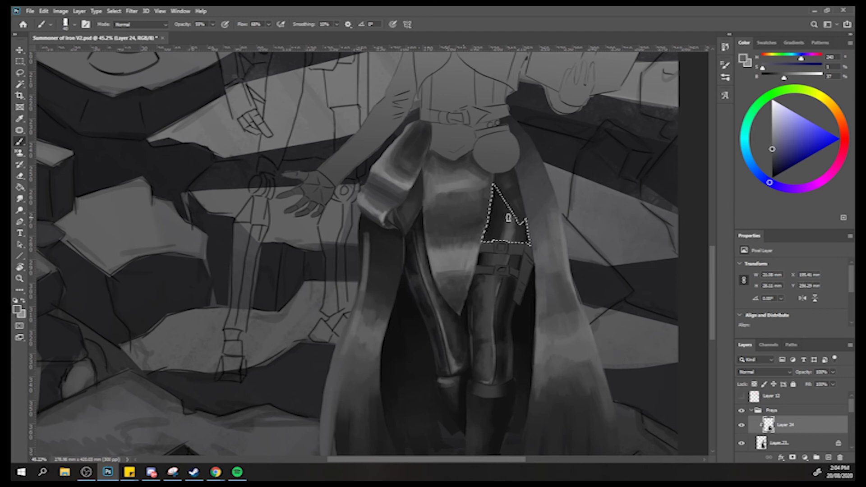
{"action": "left_click", "coordinate": [510, 214], "text": "alt"}
{"action": "left_click", "coordinate": [522, 222], "text": "alt"}
{"action": "left_click", "coordinate": [494, 248], "text": "alt"}
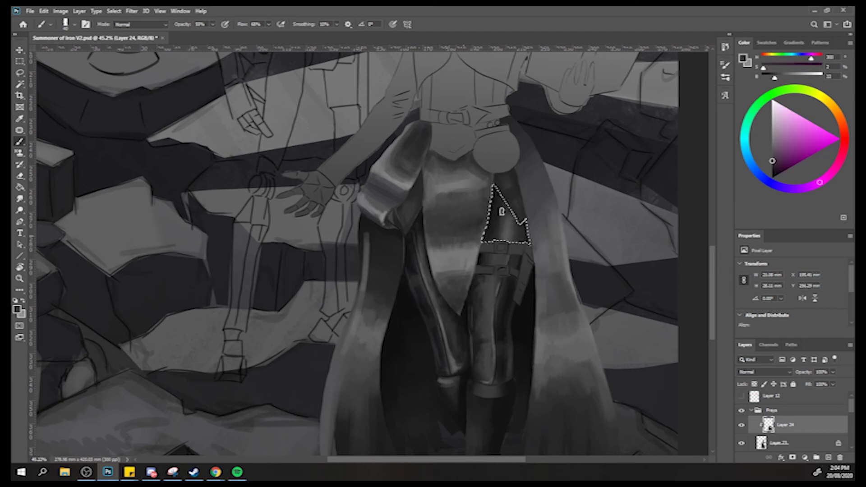
{"action": "left_click", "coordinate": [495, 219], "text": "alt"}
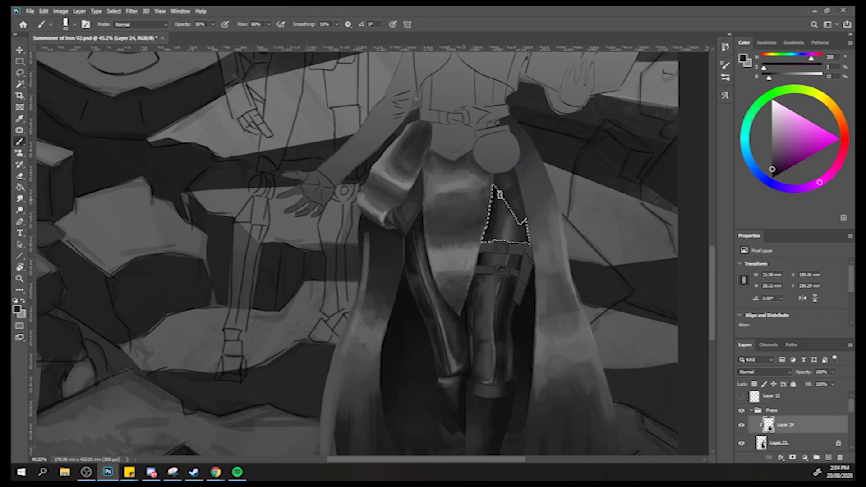
{"action": "left_click", "coordinate": [506, 209], "text": "alt"}
{"action": "left_click", "coordinate": [517, 292], "text": "alt"}
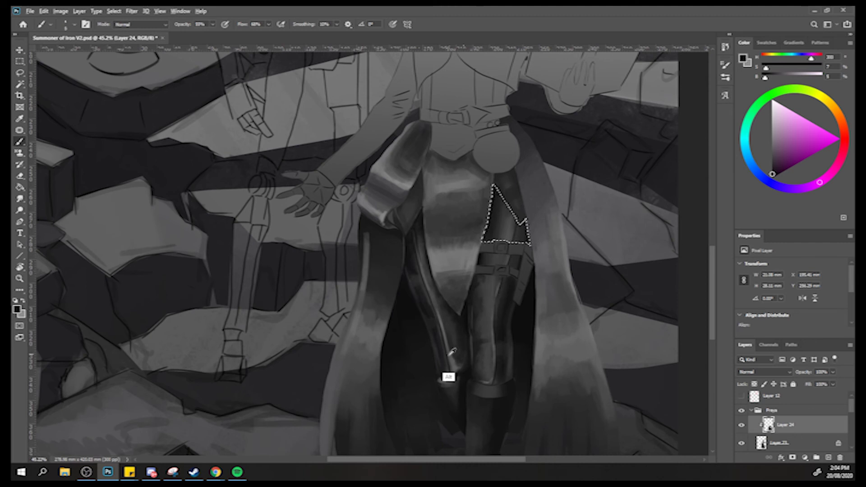
{"action": "left_click", "coordinate": [448, 374], "text": "alt"}
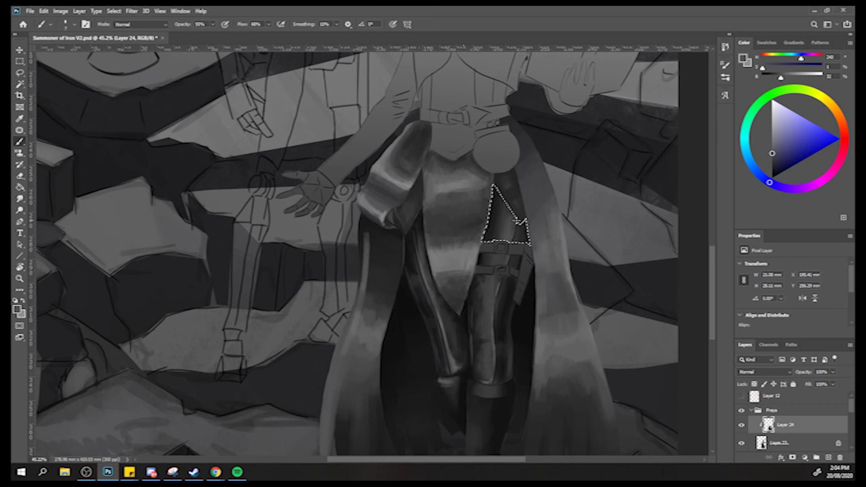
{"action": "left_click", "coordinate": [464, 266], "text": "alt"}
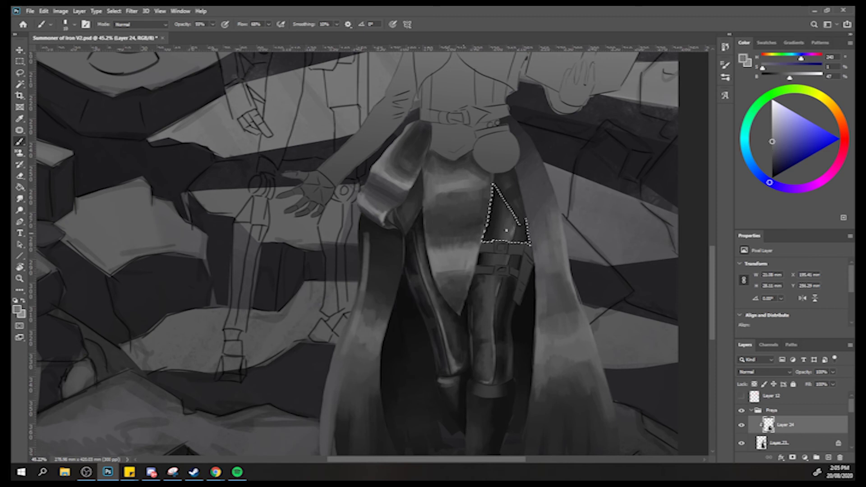
{"action": "left_click", "coordinate": [499, 219], "text": "alt"}
{"action": "left_click", "coordinate": [499, 225], "text": "alt"}
{"action": "key", "text": "z"}
{"action": "left_click_drag", "start_coordinate": [493, 224], "coordinate": [467, 185]}
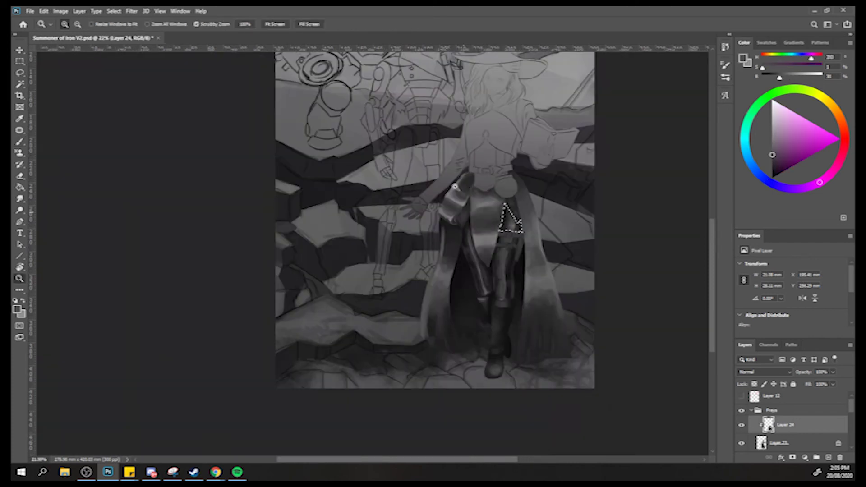
{"action": "key", "text": "ctrl+0"}
{"action": "key", "text": "b"}
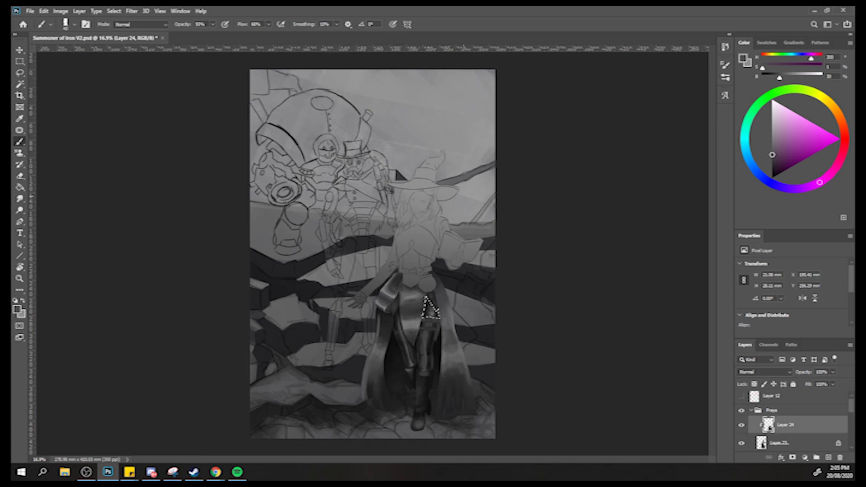
{"action": "key", "text": "z"}
{"action": "left_click_drag", "start_coordinate": [404, 280], "coordinate": [432, 280]}
{"action": "key", "text": "b"}
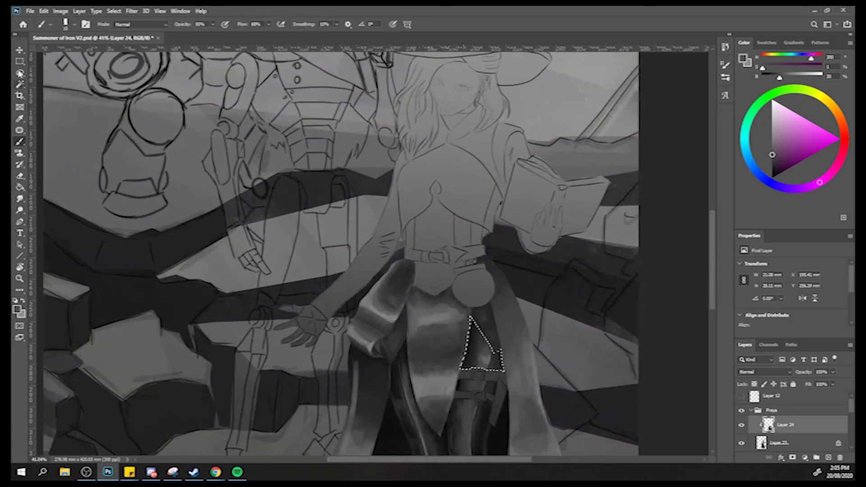
{"action": "left_click", "coordinate": [20, 62]}
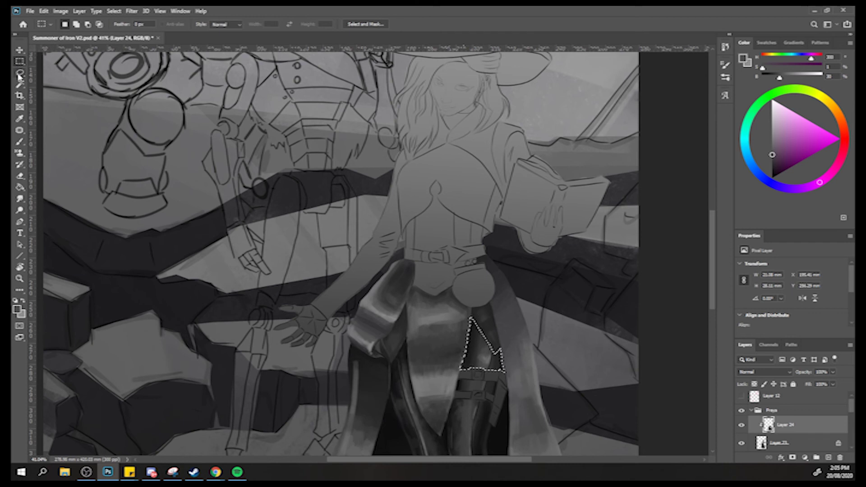
{"action": "left_click", "coordinate": [19, 72]}
Lasso the round pouch from the belt downward, adding its right side with Shift.
{"action": "left_click", "coordinate": [454, 278]}
{"action": "mouse_move", "coordinate": [452, 276]}
{"action": "left_mouse_down"}
{"action": "mouse_move", "coordinate": [474, 313]}
{"action": "mouse_move", "coordinate": [496, 304]}
{"action": "mouse_move", "coordinate": [491, 276]}
{"action": "mouse_move", "coordinate": [453, 280]}
{"action": "left_mouse_up"}
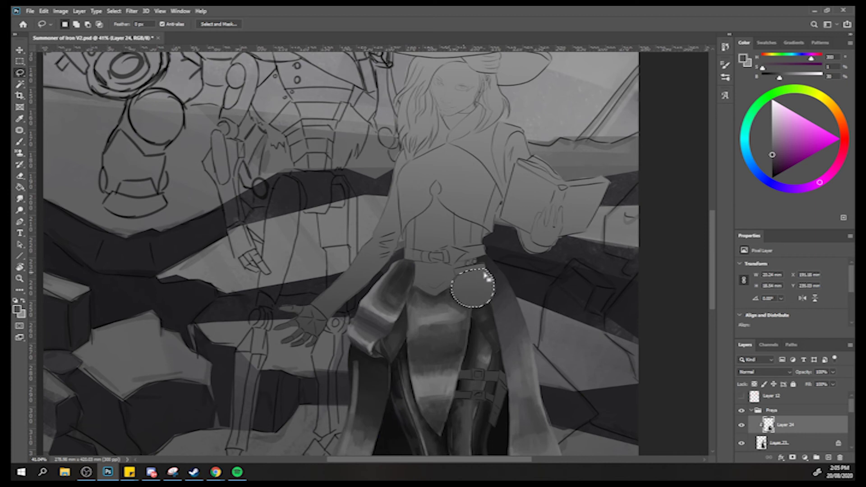
{"action": "key", "text": "shift"}
{"action": "mouse_move", "coordinate": [495, 284]}
{"action": "left_mouse_down"}
{"action": "mouse_move", "coordinate": [495, 296]}
{"action": "mouse_move", "coordinate": [477, 305]}
{"action": "left_mouse_up"}
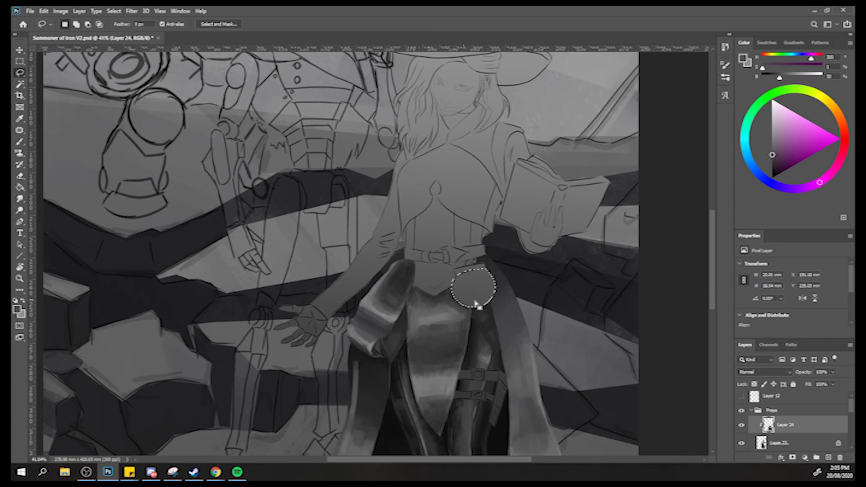
{"action": "key", "text": "ctrl+d"}
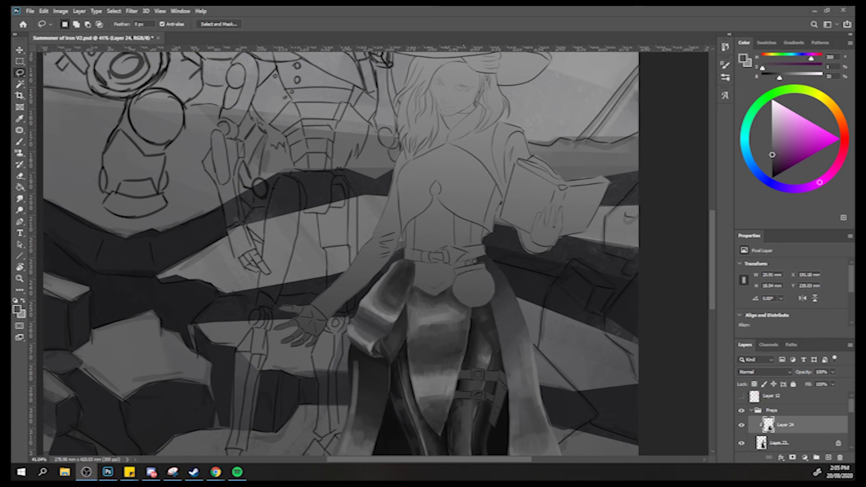
{"action": "key", "text": "alt+Tab"}
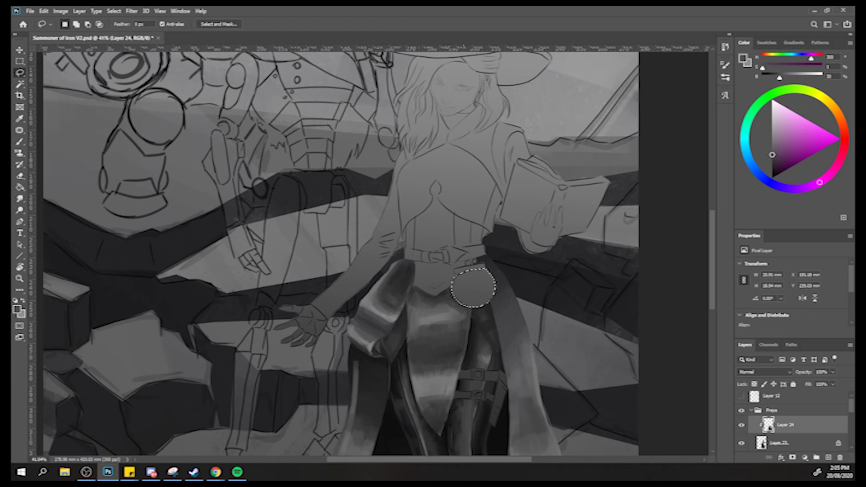
{"action": "key", "text": "b"}
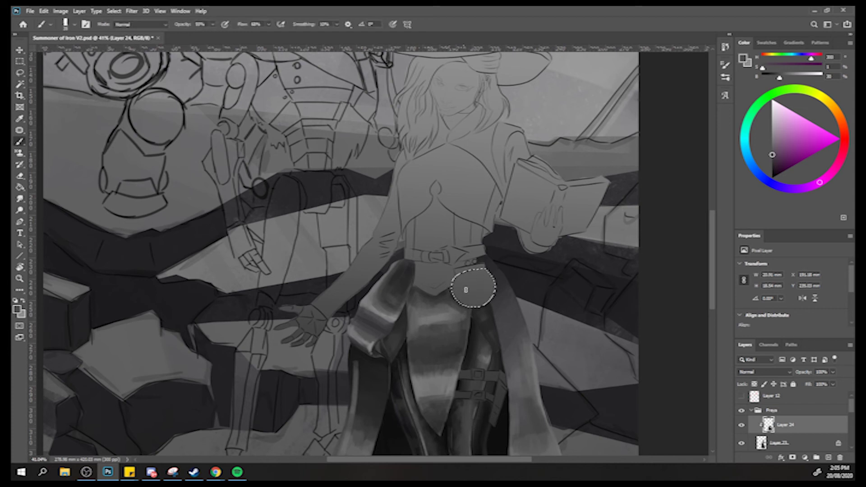
Shade the pouch with sampled dark greys and repaint its highlight.
{"action": "left_click", "coordinate": [418, 276], "text": "alt"}
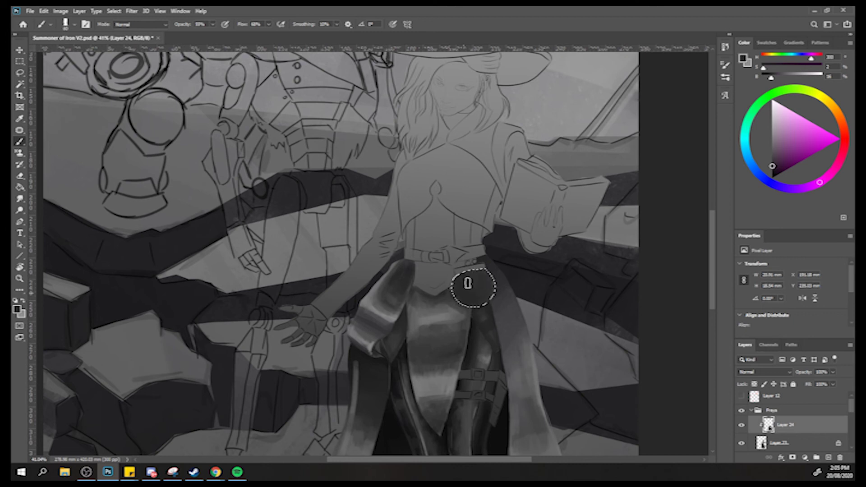
{"action": "left_click", "coordinate": [448, 311], "text": "alt"}
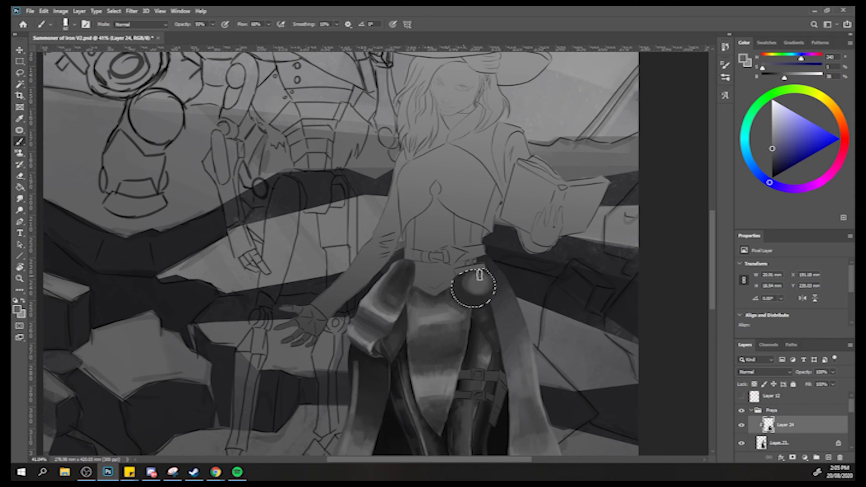
{"action": "left_click", "coordinate": [459, 290], "text": "alt"}
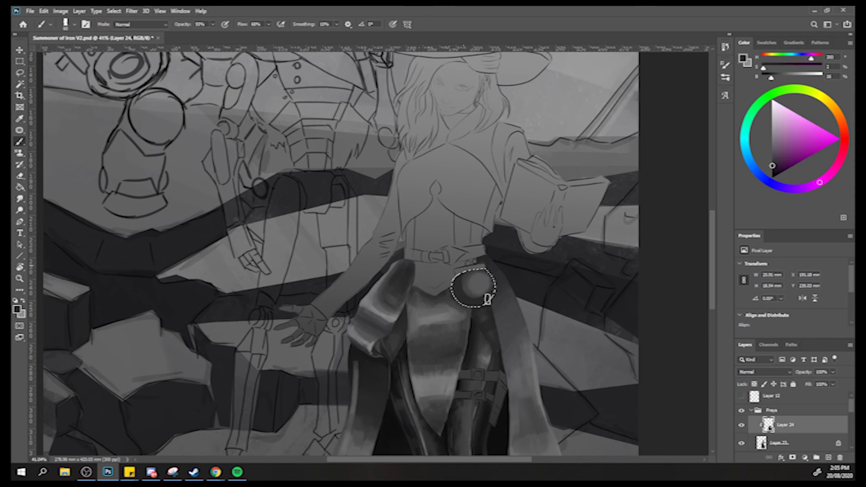
{"action": "left_click", "coordinate": [483, 280], "text": "alt"}
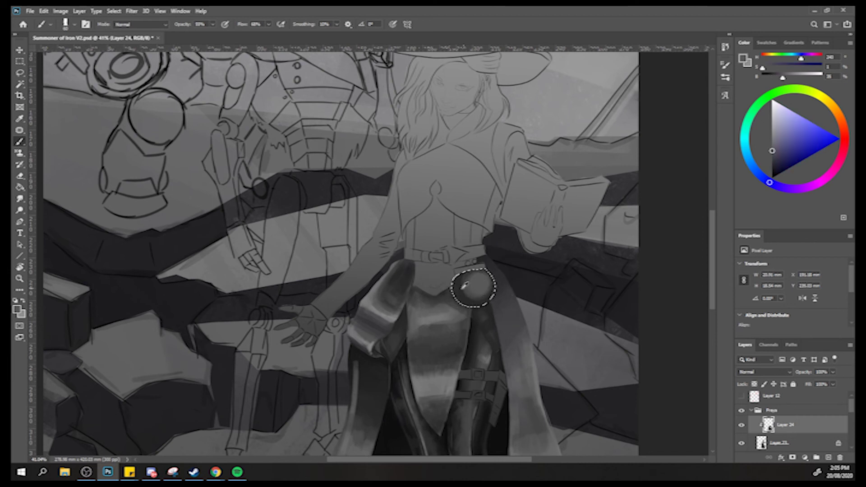
{"action": "left_click", "coordinate": [491, 284], "text": "alt"}
{"action": "left_click", "coordinate": [485, 291], "text": "alt"}
{"action": "left_click", "coordinate": [464, 278], "text": "alt"}
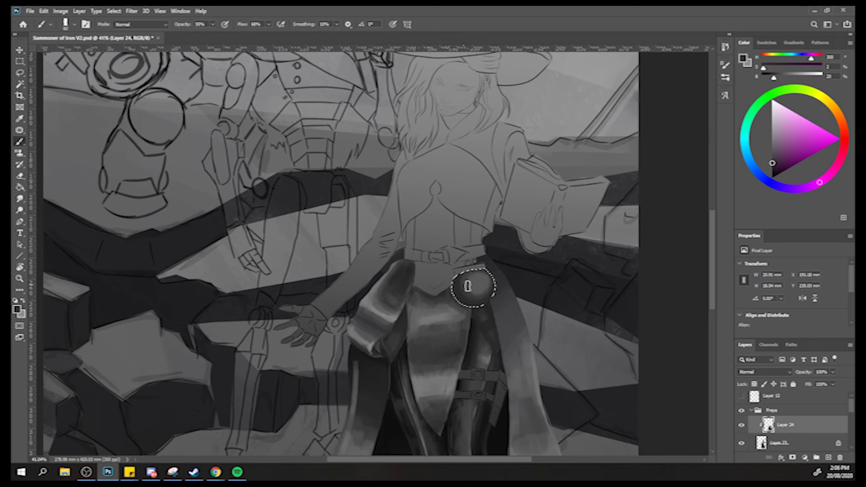
{"action": "left_click", "coordinate": [478, 282], "text": "alt"}
{"action": "left_click_drag", "start_coordinate": [483, 276], "coordinate": [478, 288]}
{"action": "left_click", "coordinate": [465, 292], "text": "alt"}
{"action": "left_click", "coordinate": [454, 284], "text": "alt"}
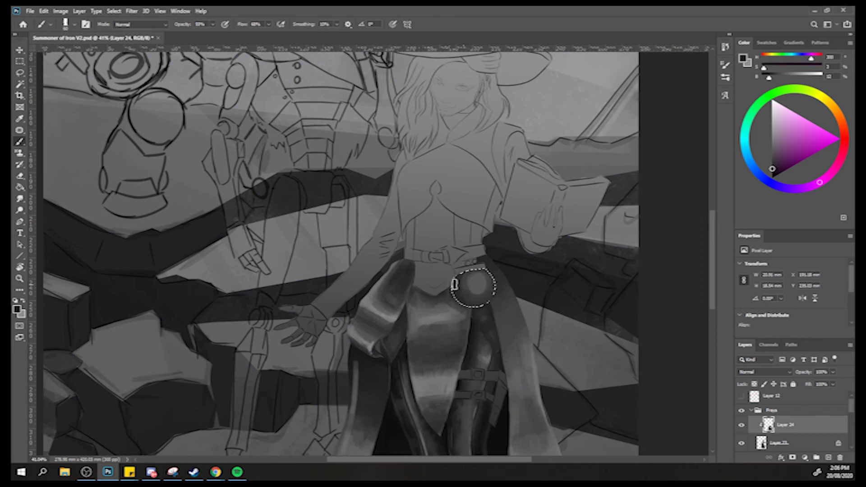
Refine the sphere with near-black shadows and bluish tones toward its lower edge.
{"action": "left_click", "coordinate": [471, 284], "text": "alt"}
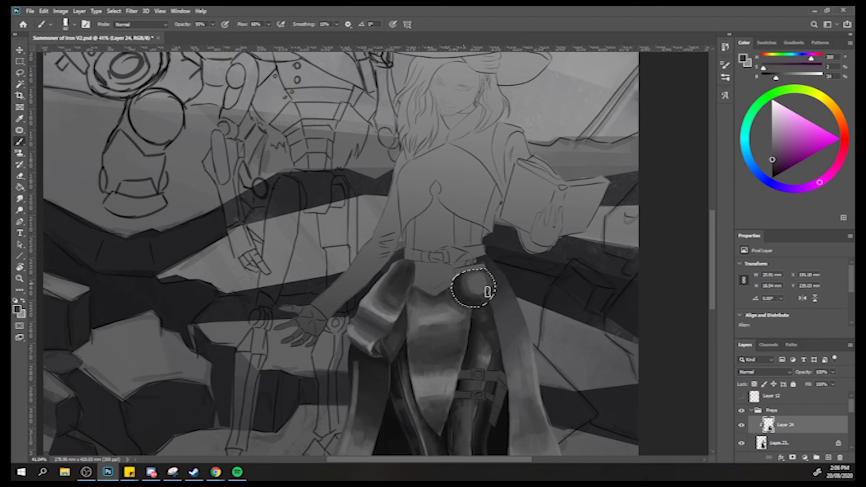
{"action": "left_click", "coordinate": [462, 277], "text": "alt"}
{"action": "left_click", "coordinate": [465, 286], "text": "alt"}
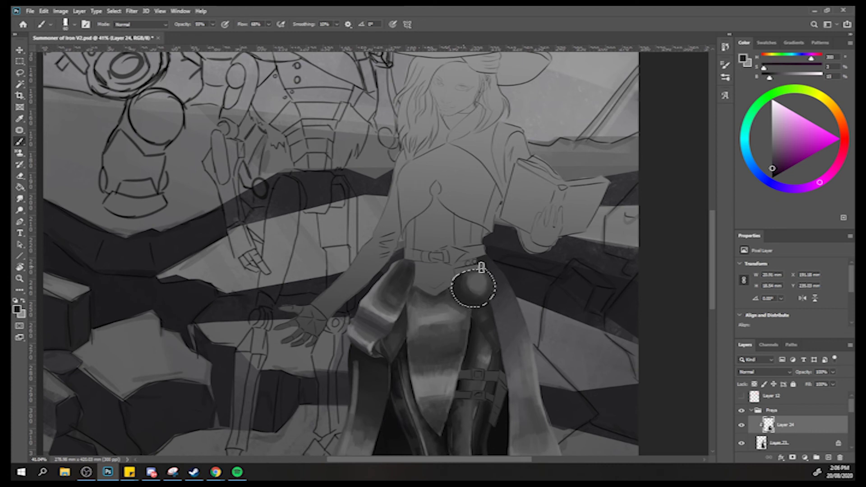
{"action": "left_click", "coordinate": [475, 282], "text": "alt"}
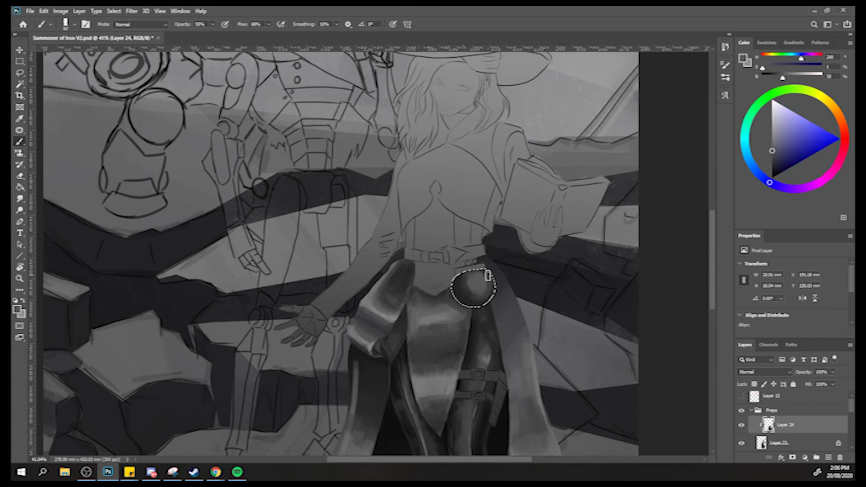
{"action": "left_click", "coordinate": [473, 287], "text": "alt"}
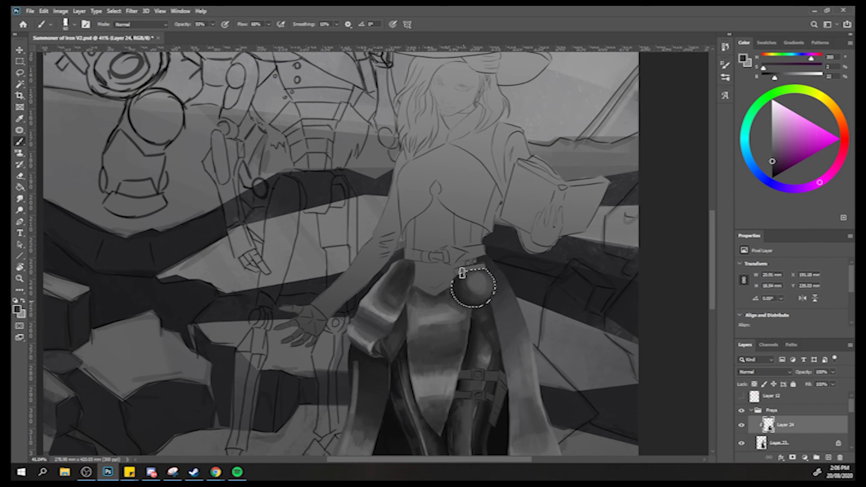
{"action": "left_click", "coordinate": [458, 284], "text": "alt"}
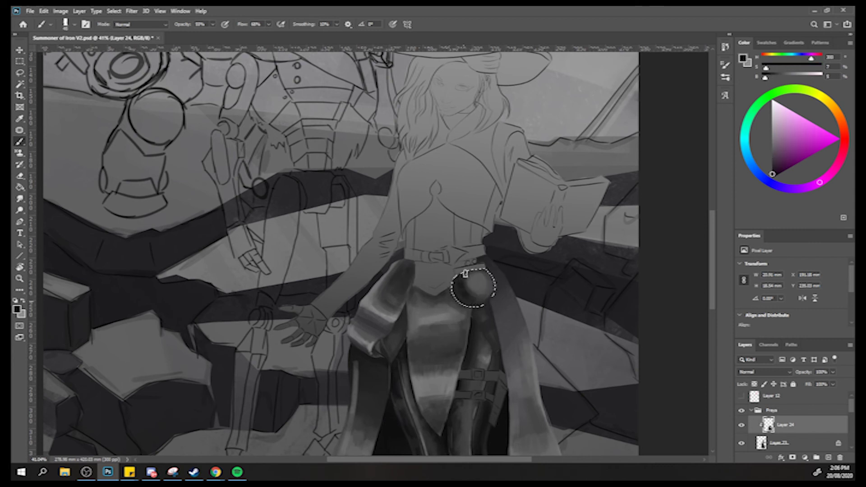
{"action": "mouse_move", "coordinate": [467, 289]}
{"action": "left_mouse_down"}
{"action": "mouse_move", "coordinate": [475, 292]}
{"action": "mouse_move", "coordinate": [459, 288]}
{"action": "left_mouse_up"}
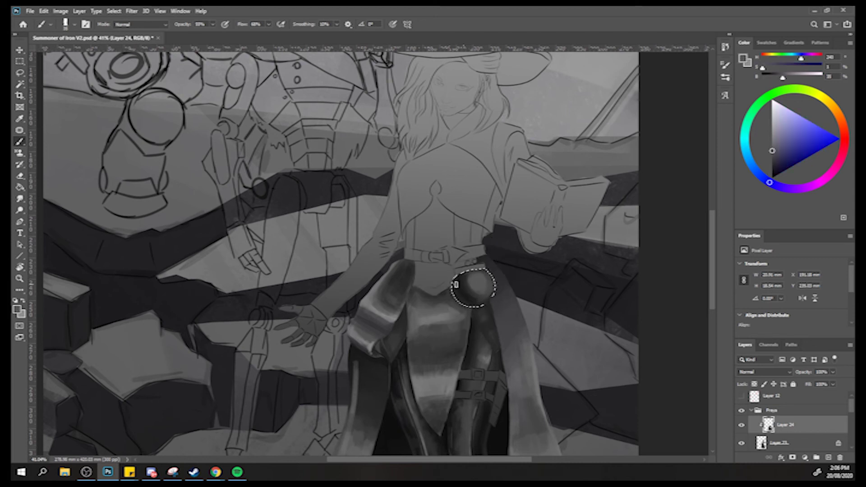
{"action": "left_click", "coordinate": [461, 280], "text": "alt"}
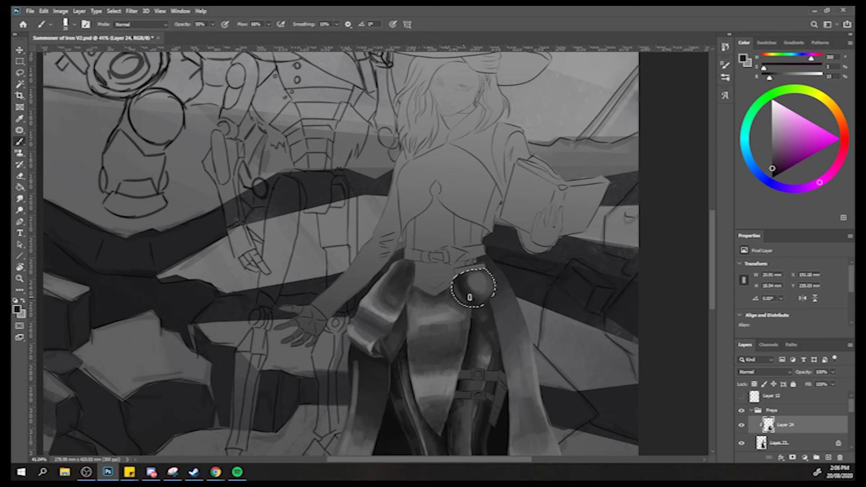
{"action": "mouse_move", "coordinate": [461, 293]}
{"action": "left_mouse_down"}
{"action": "mouse_move", "coordinate": [458, 301]}
{"action": "mouse_move", "coordinate": [464, 284]}
{"action": "left_mouse_up"}
{"action": "left_click", "coordinate": [467, 300], "text": "alt"}
{"action": "left_click_drag", "start_coordinate": [461, 278], "coordinate": [460, 285]}
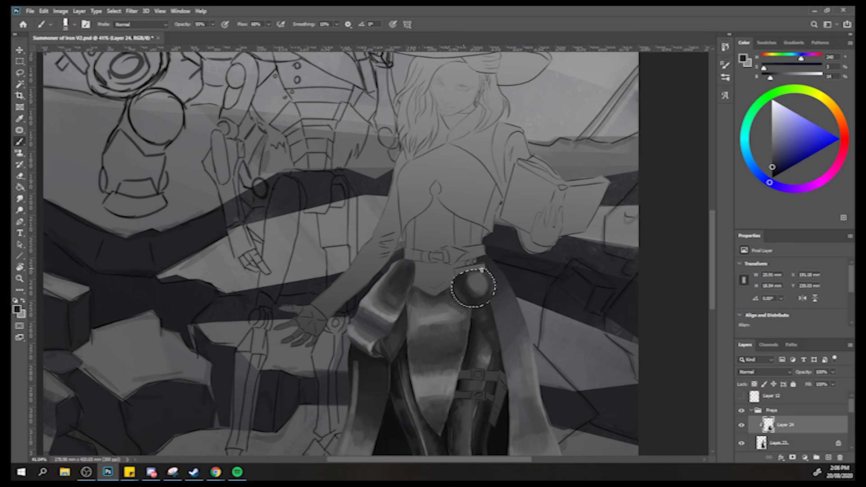
{"action": "key", "text": "z"}
{"action": "left_click_drag", "start_coordinate": [479, 283], "coordinate": [423, 283]}
Flip the canvas horizontally and zoom in on the witch's waist and pouch.
{"action": "key", "text": "b"}
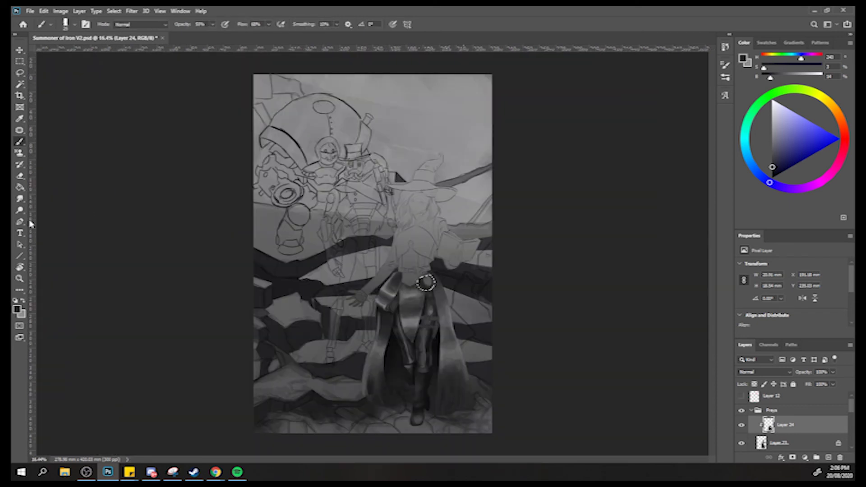
{"action": "key", "text": "ctrl+shift+h"}
{"action": "key", "text": "z"}
{"action": "left_click_drag", "start_coordinate": [300, 231], "coordinate": [332, 236]}
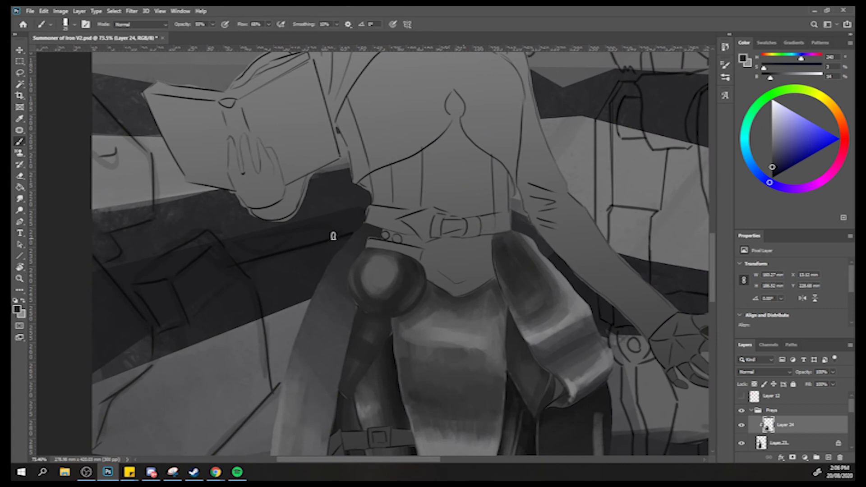
Paint a near-black shadow up the pouch's left edge and blend it down the leg.
{"action": "left_click", "coordinate": [358, 284], "text": "alt"}
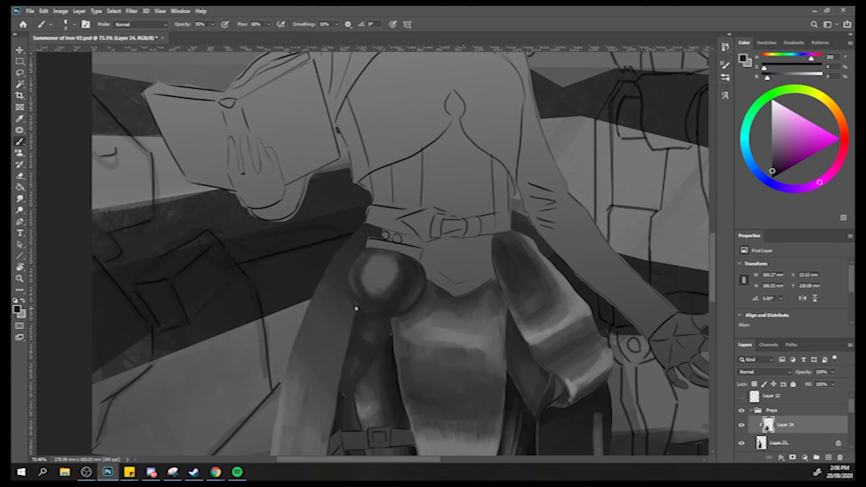
{"action": "key", "text": "bracketright"}
{"action": "key", "text": "bracketright"}
{"action": "key", "text": "bracketright"}
{"action": "key", "text": "bracketright"}
{"action": "key", "text": "bracketright"}
{"action": "mouse_move", "coordinate": [354, 310]}
{"action": "left_mouse_down"}
{"action": "mouse_move", "coordinate": [340, 279]}
{"action": "mouse_move", "coordinate": [350, 258]}
{"action": "left_mouse_up"}
{"action": "left_click", "coordinate": [341, 270], "text": "alt"}
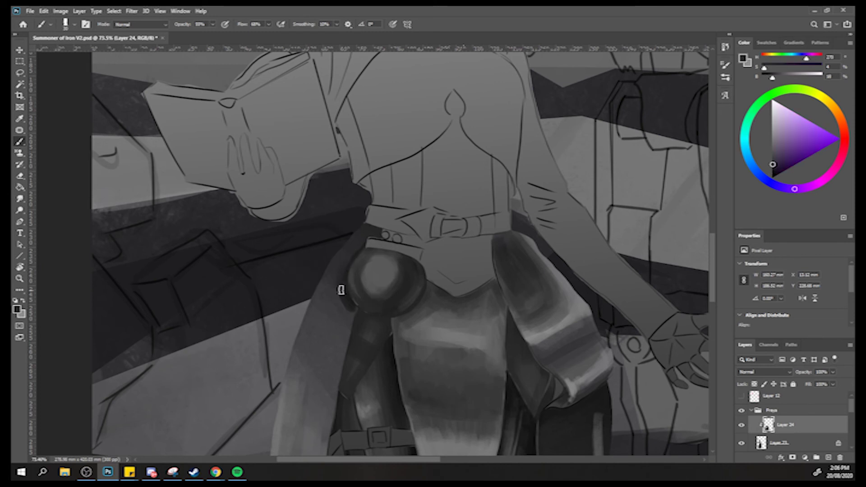
{"action": "key", "text": "["}
{"action": "key", "text": "["}
{"action": "left_click", "coordinate": [342, 319], "text": "alt"}
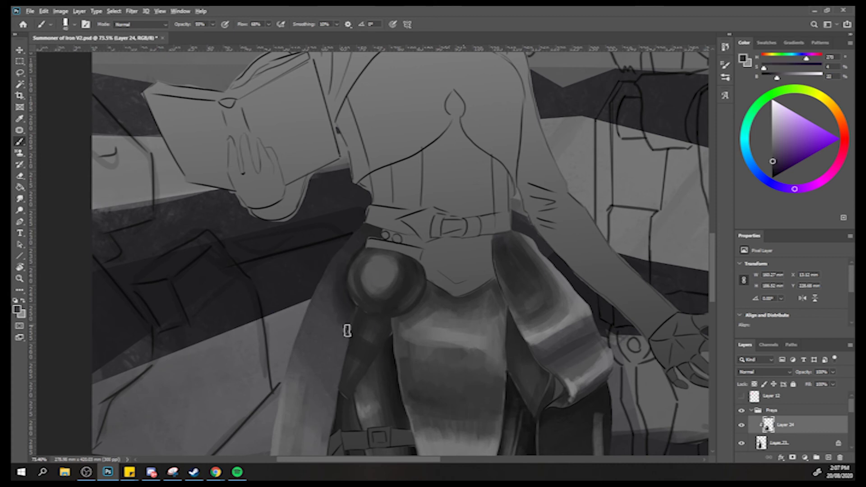
{"action": "mouse_move", "coordinate": [344, 267]}
{"action": "left_mouse_down"}
{"action": "mouse_move", "coordinate": [336, 300]}
{"action": "mouse_move", "coordinate": [347, 259]}
{"action": "mouse_move", "coordinate": [346, 321]}
{"action": "left_mouse_up"}
{"action": "left_click", "coordinate": [348, 326], "text": "alt"}
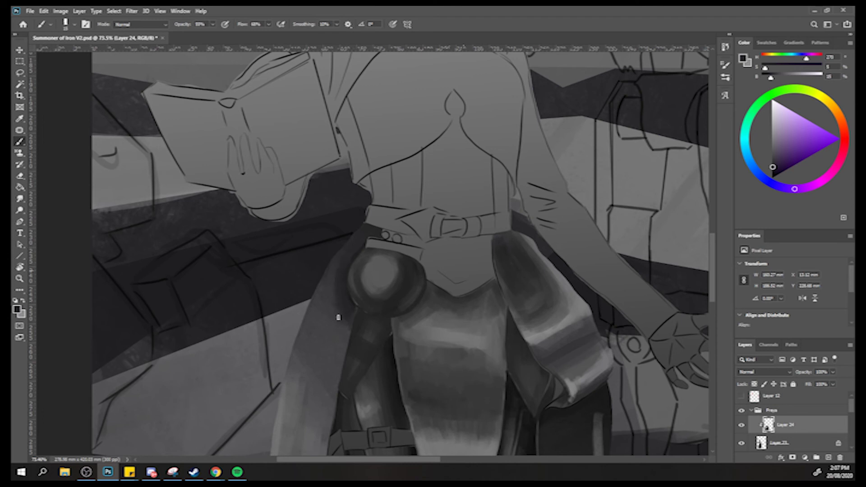
{"action": "left_click", "coordinate": [337, 318], "text": "alt"}
Check the whole painting and sample cloak and mid-grey tones for the waist.
{"action": "mouse_move", "coordinate": [324, 284]}
{"action": "left_mouse_down"}
{"action": "mouse_move", "coordinate": [282, 254]}
{"action": "mouse_move", "coordinate": [280, 271]}
{"action": "mouse_move", "coordinate": [332, 298]}
{"action": "left_mouse_up"}
{"action": "left_click", "coordinate": [338, 301], "text": "alt"}
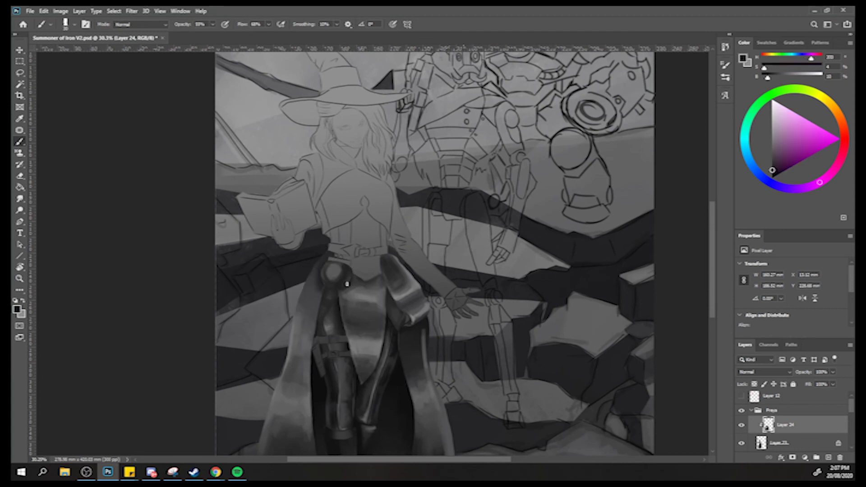
{"action": "left_click", "coordinate": [354, 283], "text": "alt"}
{"action": "left_click", "coordinate": [357, 289], "text": "alt"}
{"action": "left_click_drag", "start_coordinate": [349, 293], "coordinate": [260, 296]}
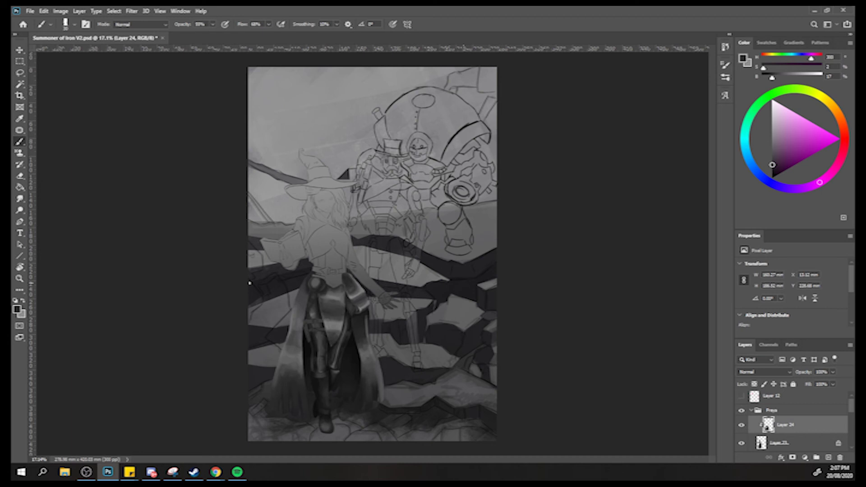
{"action": "left_click", "coordinate": [311, 286], "text": "alt"}
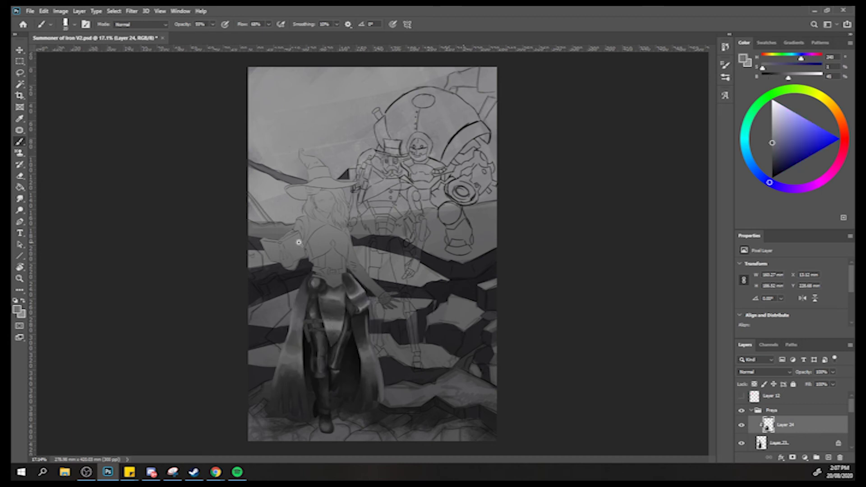
{"action": "left_click_drag", "start_coordinate": [304, 266], "coordinate": [380, 259]}
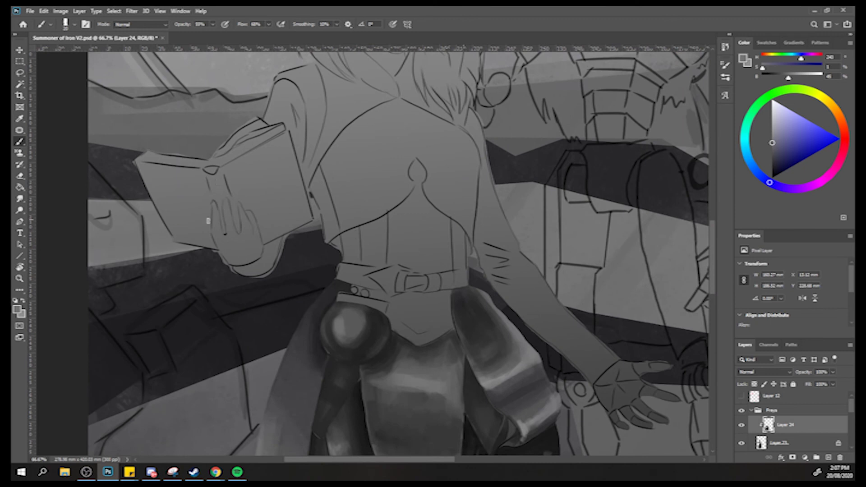
Lasso the flap below the belt and paint dark grey shading across it.
{"action": "left_click", "coordinate": [21, 76]}
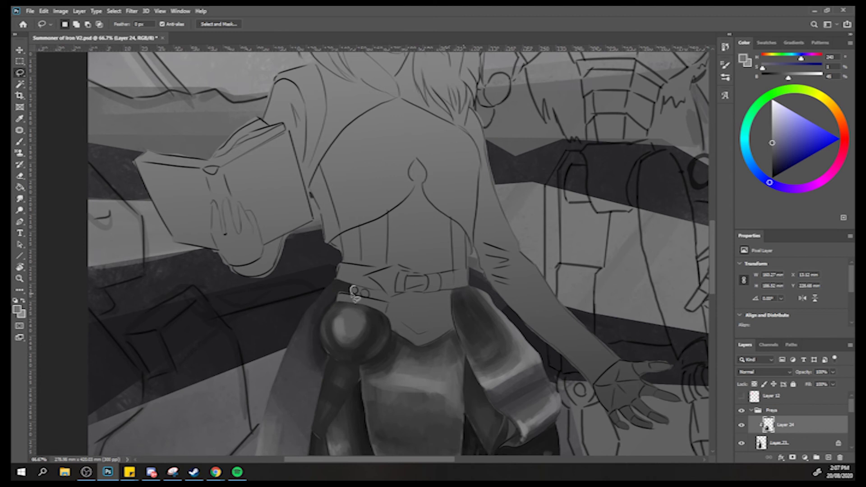
{"action": "mouse_move", "coordinate": [355, 294]}
{"action": "left_mouse_down"}
{"action": "mouse_move", "coordinate": [394, 306]}
{"action": "mouse_move", "coordinate": [397, 338]}
{"action": "mouse_move", "coordinate": [419, 351]}
{"action": "mouse_move", "coordinate": [456, 332]}
{"action": "mouse_move", "coordinate": [456, 296]}
{"action": "mouse_move", "coordinate": [395, 302]}
{"action": "mouse_move", "coordinate": [354, 296]}
{"action": "left_mouse_up"}
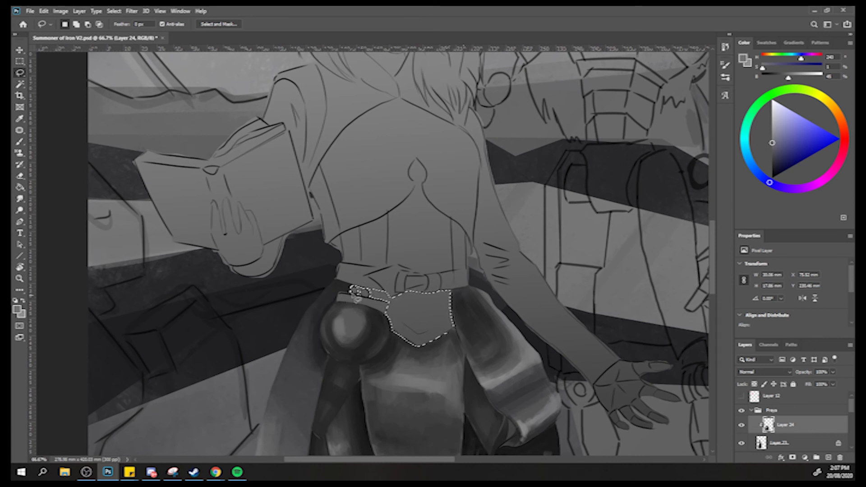
{"action": "key", "text": "b"}
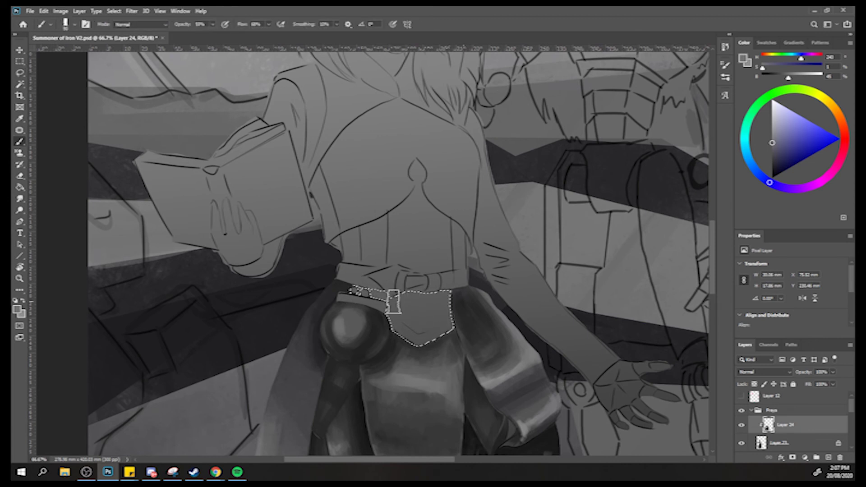
{"action": "left_click", "coordinate": [469, 317], "text": "alt"}
{"action": "mouse_move", "coordinate": [410, 272]}
{"action": "left_mouse_down"}
{"action": "mouse_move", "coordinate": [426, 301]}
{"action": "mouse_move", "coordinate": [359, 281]}
{"action": "mouse_move", "coordinate": [369, 296]}
{"action": "mouse_move", "coordinate": [333, 272]}
{"action": "mouse_move", "coordinate": [380, 288]}
{"action": "mouse_move", "coordinate": [334, 271]}
{"action": "mouse_move", "coordinate": [374, 272]}
{"action": "mouse_move", "coordinate": [420, 309]}
{"action": "left_mouse_up"}
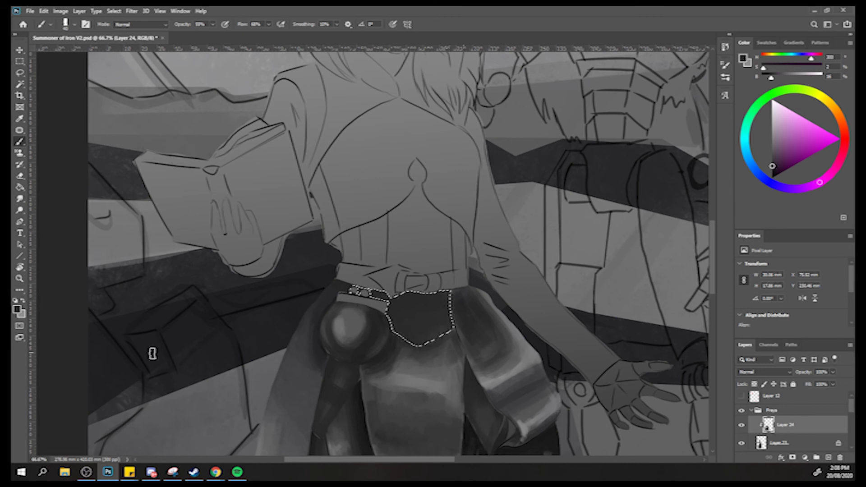
Resample dark pocket greys, enlarge the brush and repaint the flap shading.
{"action": "left_click", "coordinate": [194, 300], "text": "alt"}
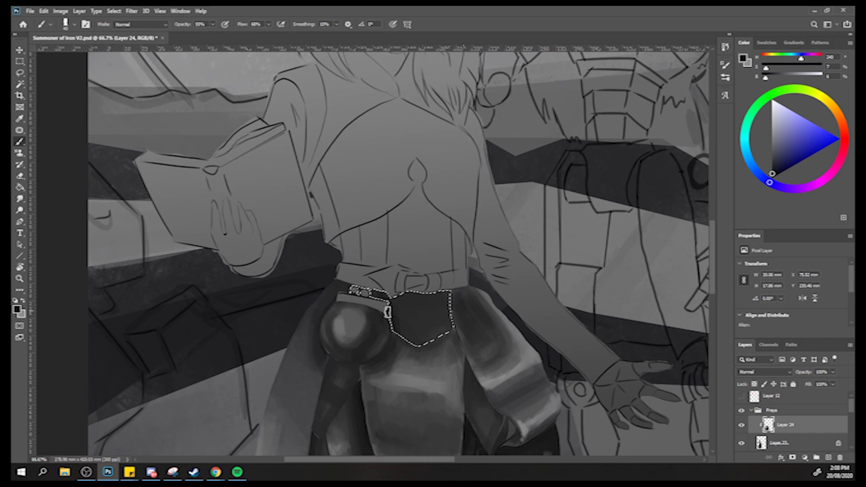
{"action": "left_click", "coordinate": [386, 298], "text": "alt"}
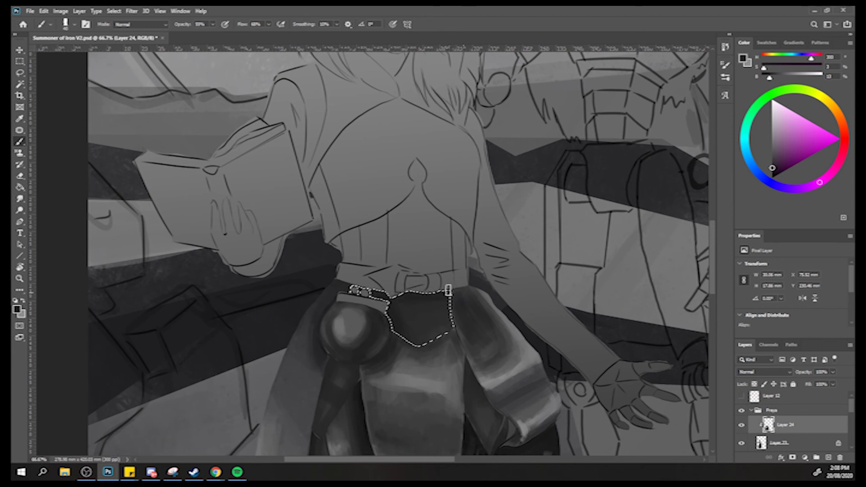
{"action": "left_click", "coordinate": [426, 336], "text": "alt"}
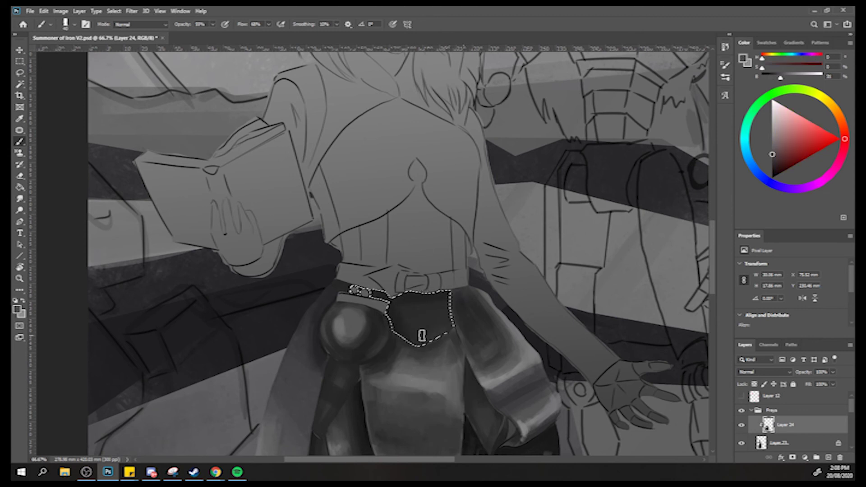
{"action": "left_click", "coordinate": [434, 329], "text": "alt"}
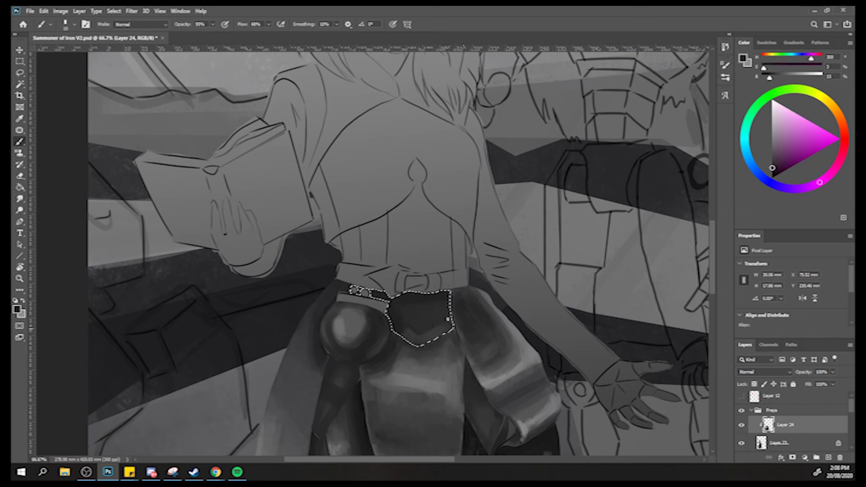
{"action": "key", "text": "bracketright"}
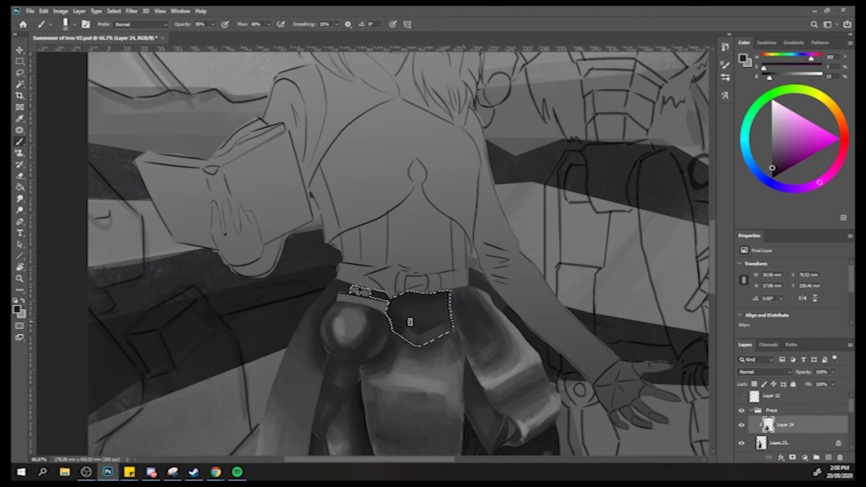
{"action": "left_click", "coordinate": [423, 318], "text": "alt"}
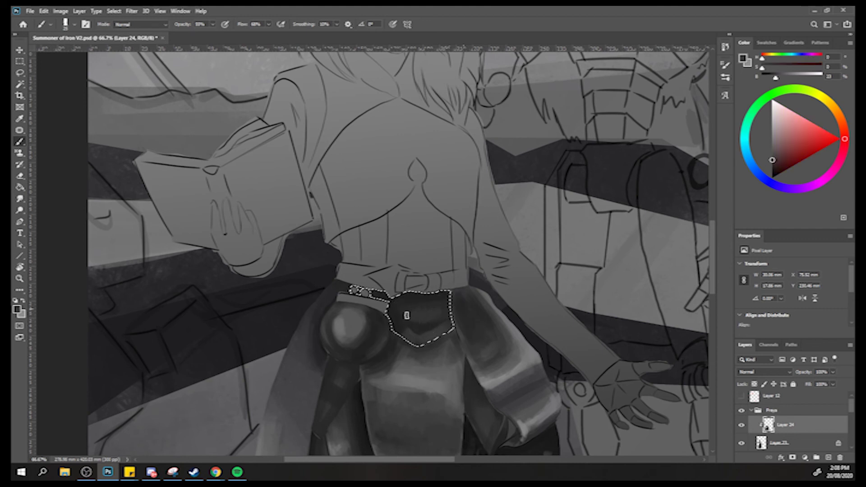
{"action": "left_click", "coordinate": [429, 310], "text": "alt"}
{"action": "left_click", "coordinate": [428, 321], "text": "alt"}
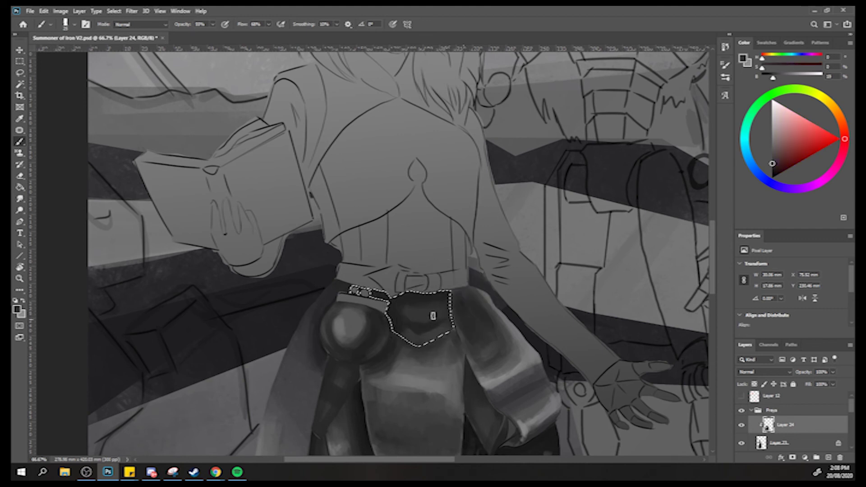
{"action": "left_click", "coordinate": [429, 311], "text": "alt"}
{"action": "left_click", "coordinate": [429, 315], "text": "alt"}
{"action": "left_click", "coordinate": [432, 312], "text": "alt"}
{"action": "left_click_drag", "start_coordinate": [426, 313], "coordinate": [404, 309]}
Sample lighter cloth greys and darker pocket tones to add the flap's light detail.
{"action": "left_click", "coordinate": [424, 313], "text": "alt"}
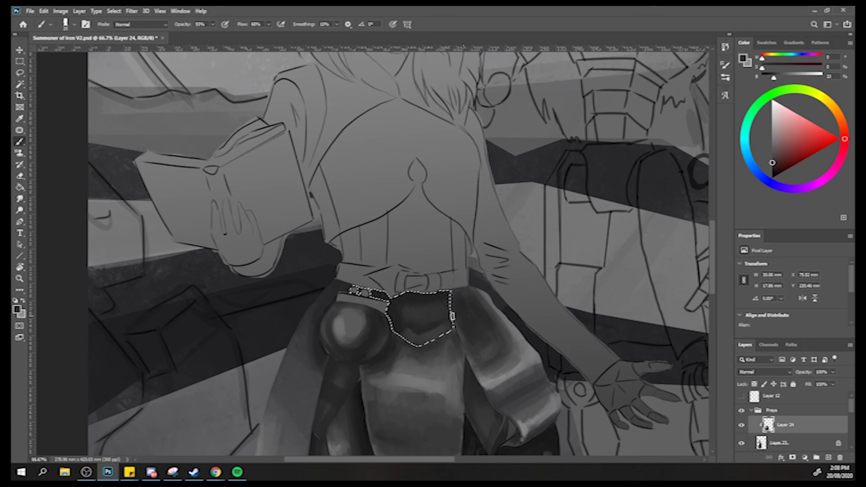
{"action": "left_click", "coordinate": [494, 362], "text": "alt"}
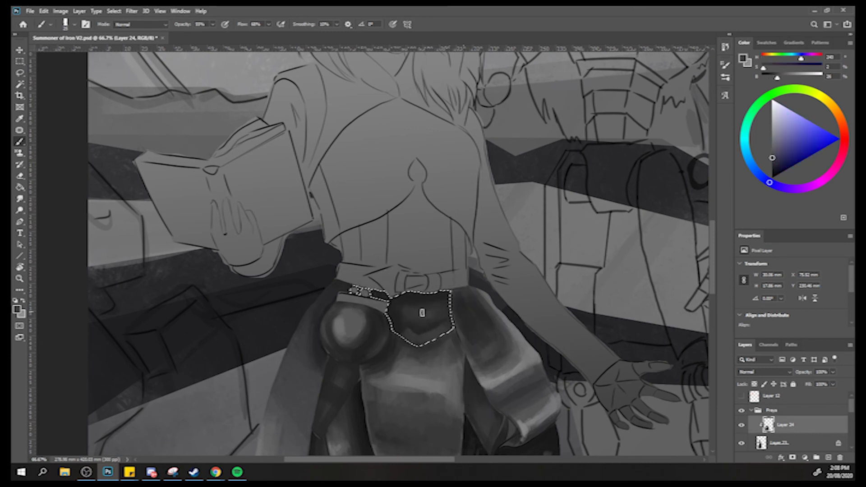
{"action": "left_click", "coordinate": [498, 381], "text": "alt"}
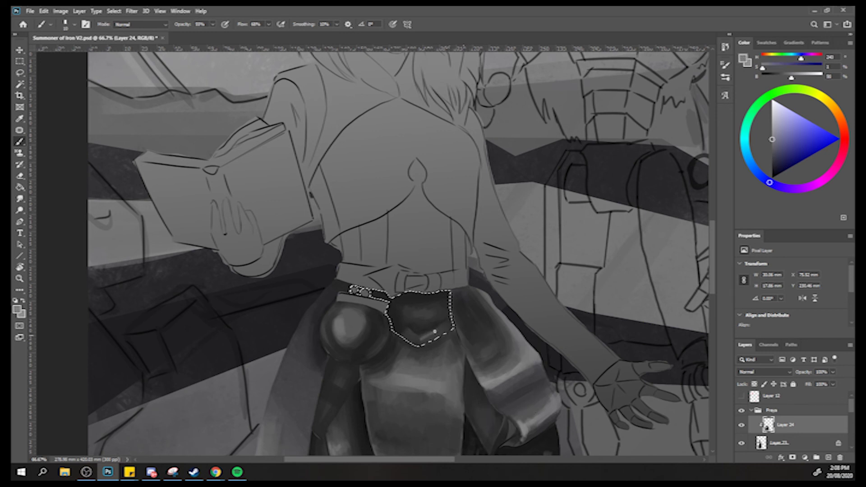
{"action": "left_click", "coordinate": [435, 335], "text": "alt"}
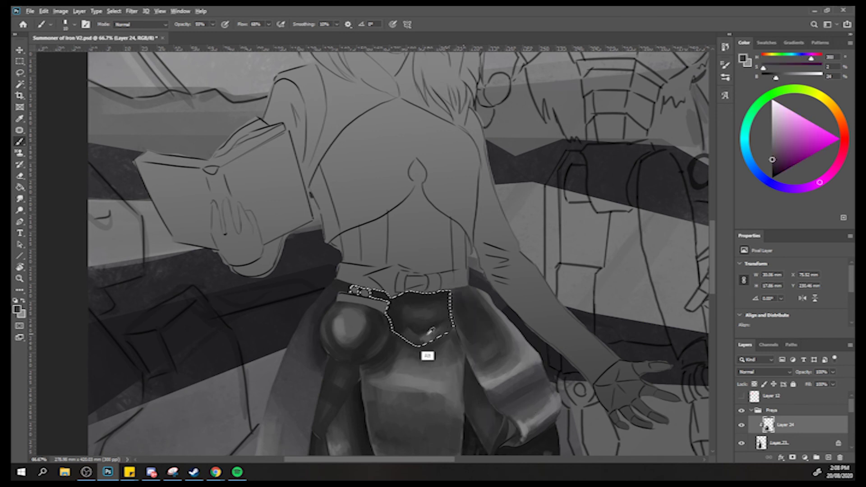
{"action": "left_click", "coordinate": [442, 328], "text": "alt"}
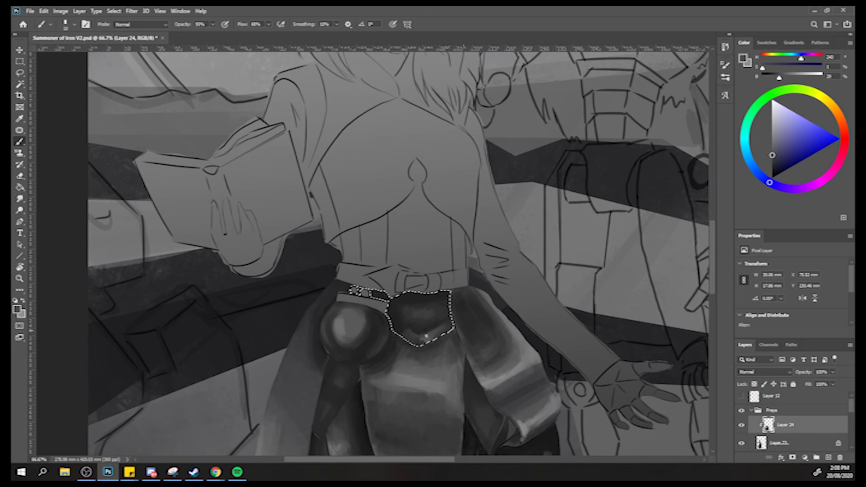
{"action": "left_click", "coordinate": [411, 337], "text": "alt"}
{"action": "left_click_drag", "start_coordinate": [446, 328], "coordinate": [404, 290]}
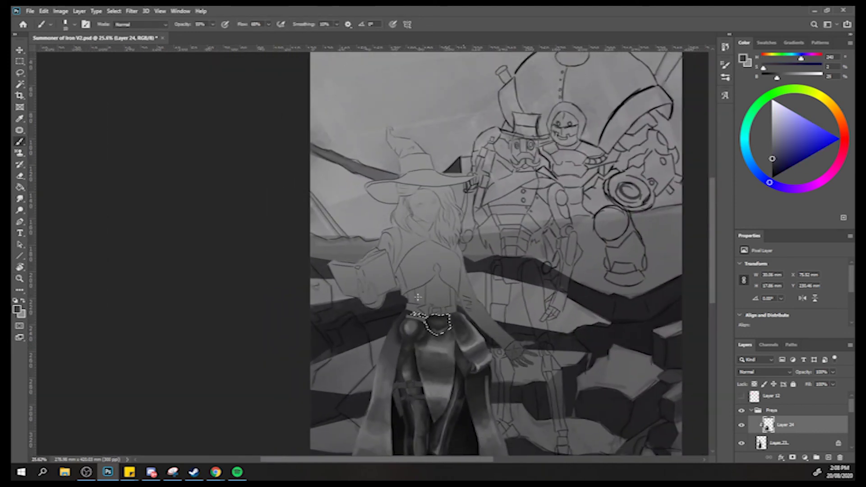
Deselect, flip the canvas horizontally and zoom in on the witch's legs.
{"action": "left_click_drag", "start_coordinate": [430, 322], "coordinate": [403, 275]}
{"action": "key", "text": "b"}
{"action": "key", "text": "ctrl+d"}
{"action": "key", "text": "ctrl+shift+h"}
{"action": "mouse_move", "coordinate": [513, 334]}
{"action": "left_mouse_down"}
{"action": "mouse_move", "coordinate": [572, 342]}
{"action": "mouse_move", "coordinate": [545, 316]}
{"action": "mouse_move", "coordinate": [515, 323]}
{"action": "mouse_move", "coordinate": [543, 334]}
{"action": "left_mouse_up"}
Paint darker grey shading on the trouser leg panel below the fold with a larger brush.
{"action": "left_click", "coordinate": [588, 375], "text": "alt"}
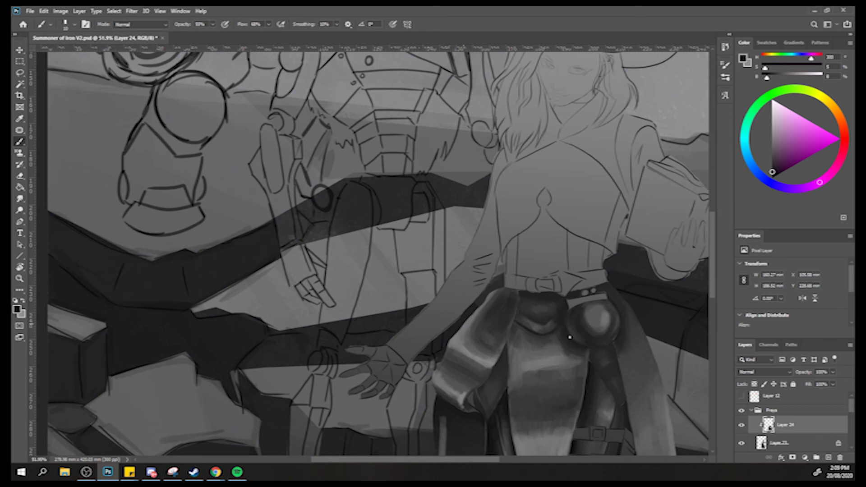
{"action": "key", "text": "bracketright"}
{"action": "key", "text": "bracketright"}
{"action": "key", "text": "bracketright"}
{"action": "mouse_move", "coordinate": [515, 327]}
{"action": "left_mouse_down"}
{"action": "mouse_move", "coordinate": [520, 345]}
{"action": "mouse_move", "coordinate": [526, 340]}
{"action": "mouse_move", "coordinate": [515, 345]}
{"action": "mouse_move", "coordinate": [519, 333]}
{"action": "mouse_move", "coordinate": [541, 352]}
{"action": "mouse_move", "coordinate": [542, 342]}
{"action": "mouse_move", "coordinate": [559, 348]}
{"action": "mouse_move", "coordinate": [561, 334]}
{"action": "mouse_move", "coordinate": [565, 351]}
{"action": "left_mouse_up"}
{"action": "left_click", "coordinate": [522, 343], "text": "alt"}
{"action": "key", "text": "]"}
{"action": "key", "text": "]"}
{"action": "key", "text": "]"}
{"action": "key", "text": "]"}
{"action": "key", "text": "]"}
{"action": "key", "text": "]"}
{"action": "left_click", "coordinate": [519, 332], "text": "alt"}
{"action": "left_click", "coordinate": [563, 339], "text": "alt"}
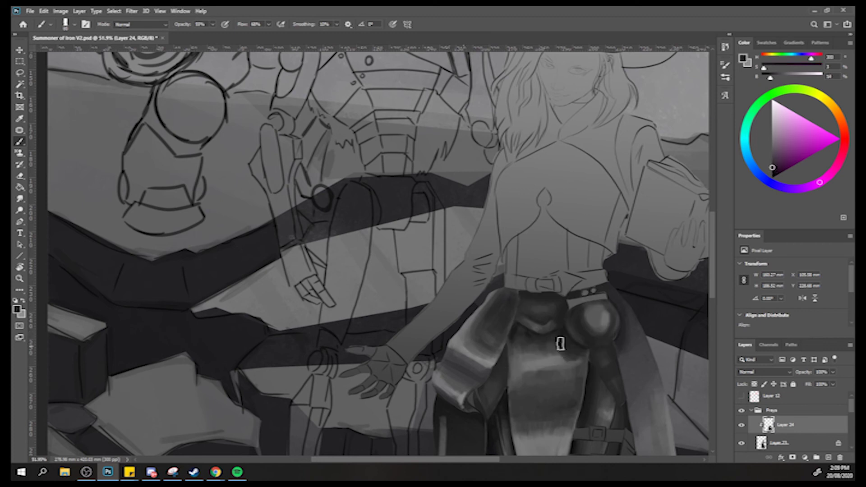
{"action": "left_click", "coordinate": [526, 357], "text": "alt"}
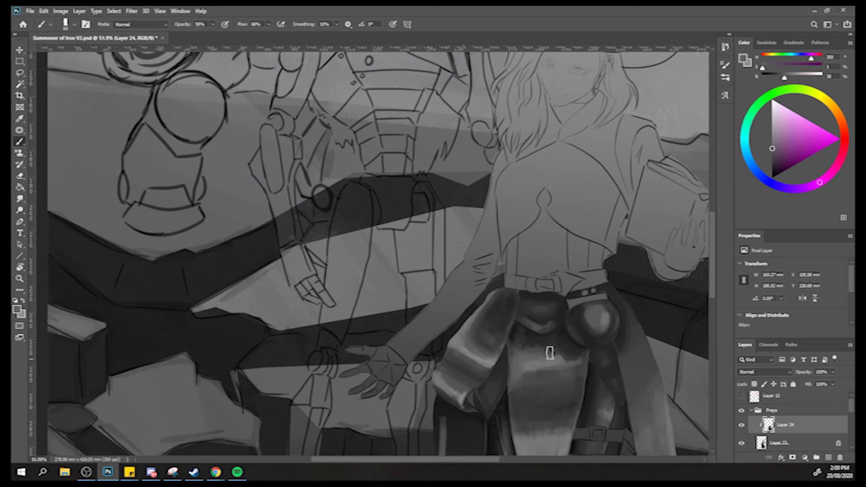
{"action": "left_click", "coordinate": [568, 352], "text": "alt"}
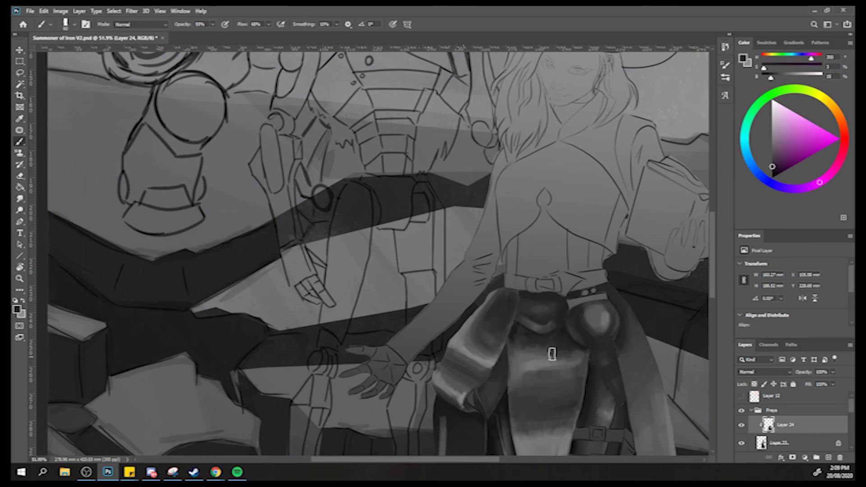
Flip the canvas back horizontally, then flip it vertically to view it upside down.
{"action": "key", "text": "z"}
{"action": "left_click_drag", "start_coordinate": [510, 347], "coordinate": [354, 252]}
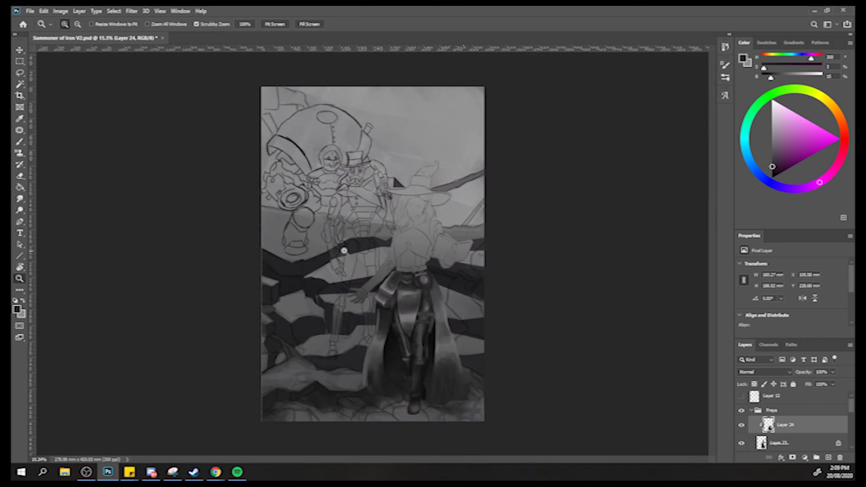
{"action": "left_click_drag", "start_coordinate": [397, 292], "coordinate": [333, 258]}
{"action": "key", "text": "b"}
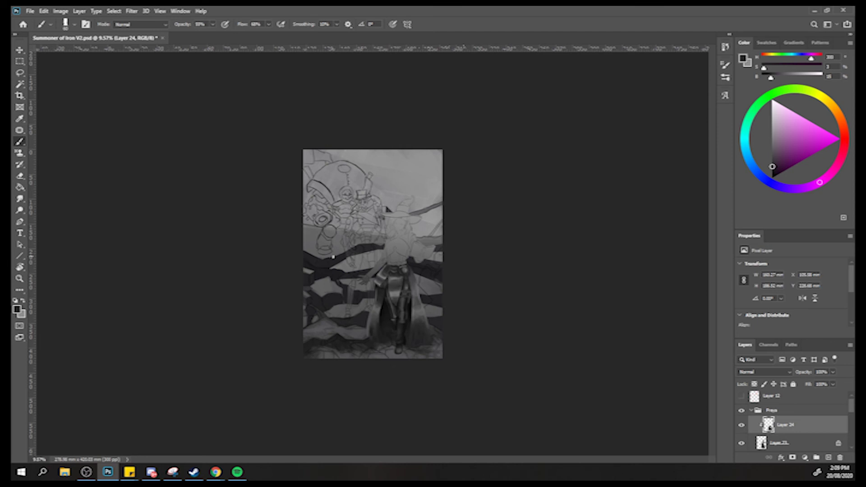
{"action": "key", "text": "ctrl+shift+h"}
{"action": "key", "text": "ctrl+shift+h"}
{"action": "key", "text": "ctrl+shift+v"}
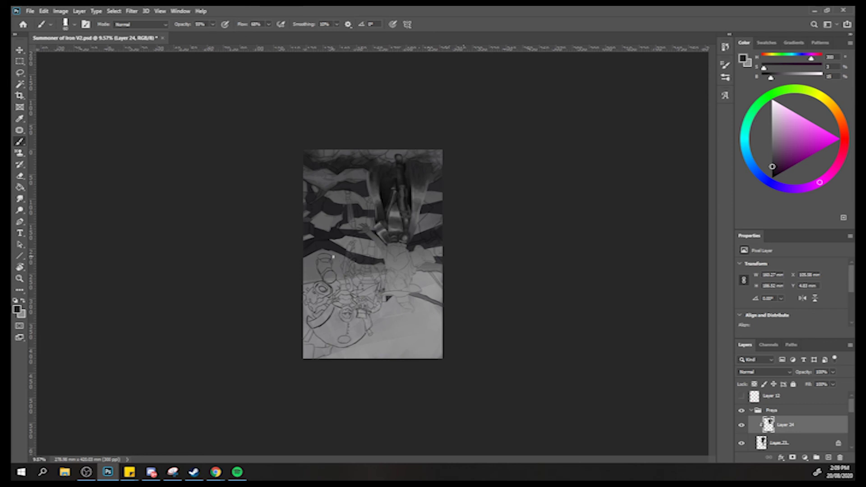
{"action": "key", "text": "z"}
{"action": "left_click_drag", "start_coordinate": [384, 239], "coordinate": [454, 233]}
Lasso the left section of the belt and buckle, trimming the selection's lower edge.
{"action": "key", "text": "b"}
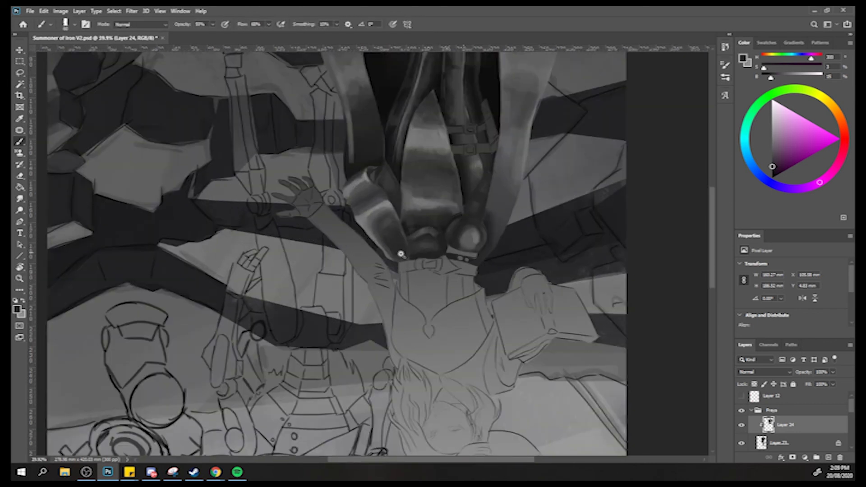
{"action": "left_click_drag", "start_coordinate": [399, 253], "coordinate": [440, 245]}
{"action": "key", "text": "l"}
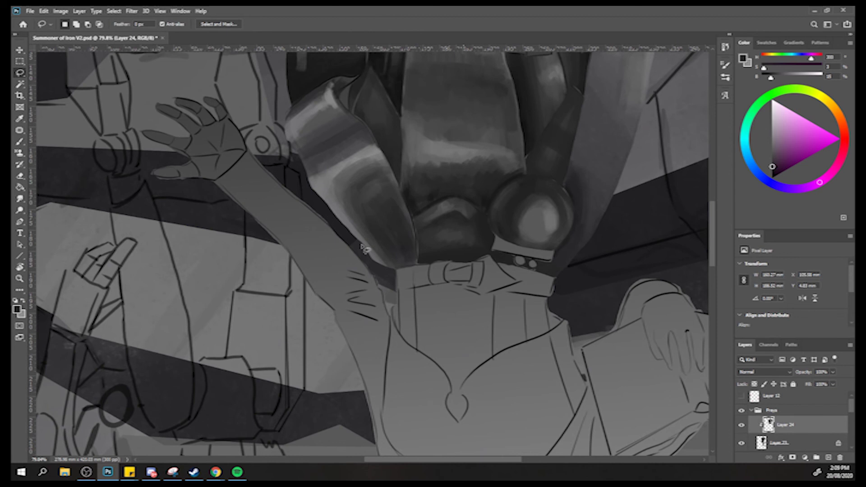
{"action": "mouse_move", "coordinate": [395, 269]}
{"action": "left_mouse_down"}
{"action": "mouse_move", "coordinate": [488, 256]}
{"action": "mouse_move", "coordinate": [520, 282]}
{"action": "mouse_move", "coordinate": [478, 298]}
{"action": "mouse_move", "coordinate": [445, 285]}
{"action": "mouse_move", "coordinate": [398, 293]}
{"action": "mouse_move", "coordinate": [399, 271]}
{"action": "left_mouse_up"}
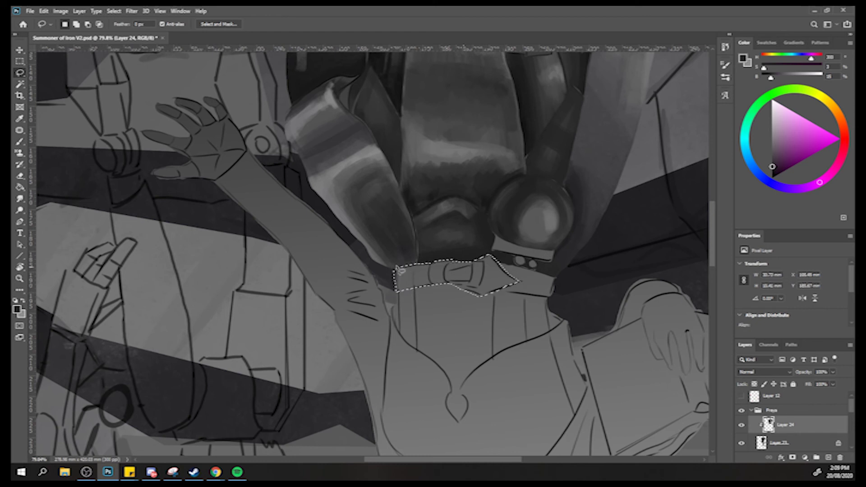
{"action": "key", "text": "alt"}
{"action": "key", "text": "alt"}
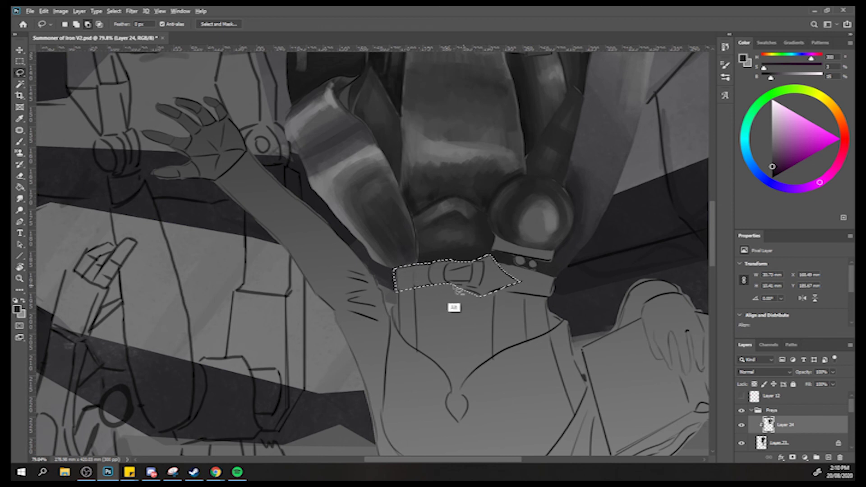
{"action": "left_click_drag", "start_coordinate": [480, 298], "coordinate": [453, 290]}
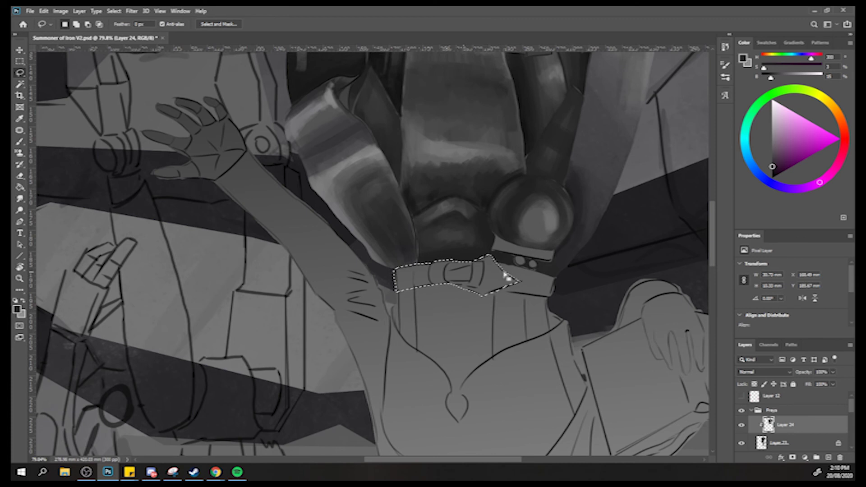
{"action": "key", "text": "alt"}
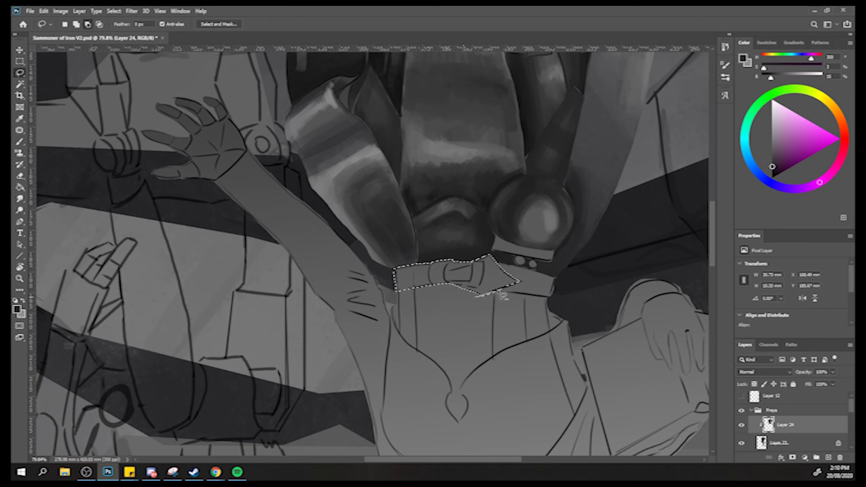
Paint darker blue-grey shading onto the selected belt using sampled tones.
{"action": "key", "text": "b"}
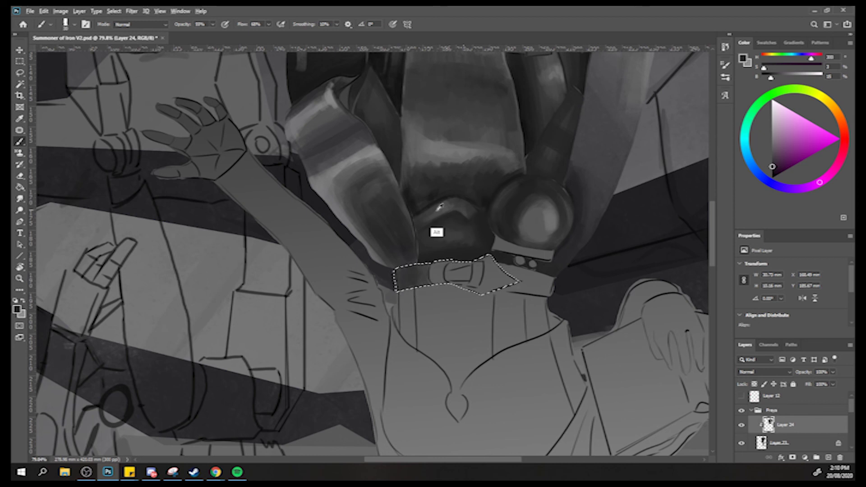
{"action": "left_click", "coordinate": [439, 200], "text": "alt"}
{"action": "left_click", "coordinate": [444, 200], "text": "alt"}
{"action": "left_click", "coordinate": [448, 152], "text": "alt"}
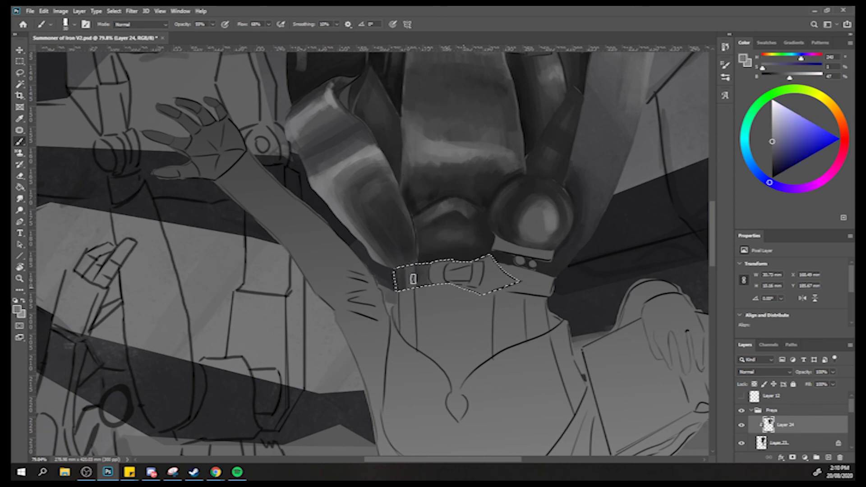
{"action": "left_click", "coordinate": [421, 309], "text": "alt"}
{"action": "left_click", "coordinate": [403, 283], "text": "alt"}
{"action": "left_click", "coordinate": [407, 313], "text": "alt"}
{"action": "left_click", "coordinate": [404, 266], "text": "alt"}
{"action": "left_click", "coordinate": [417, 289], "text": "alt"}
{"action": "left_click", "coordinate": [426, 259], "text": "alt"}
{"action": "left_click", "coordinate": [450, 234], "text": "alt"}
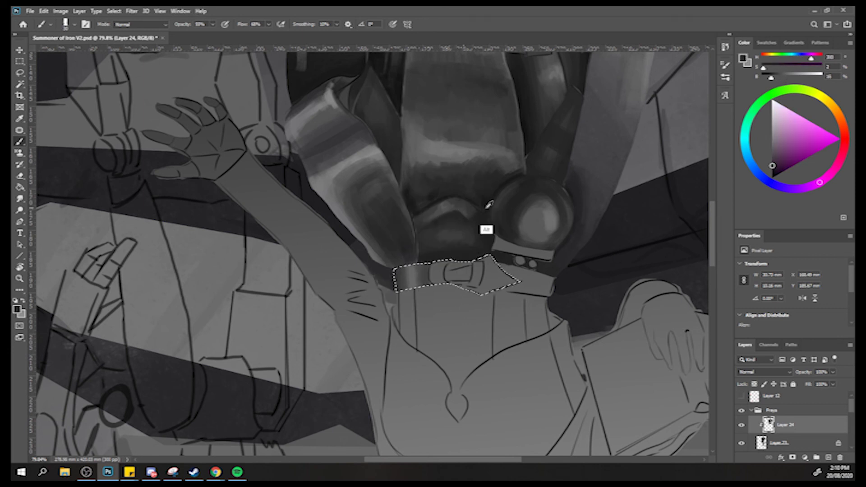
Shrink the brush and add lighter highlights and dark detail to the belt strap.
{"action": "key", "text": "["}
{"action": "key", "text": "["}
{"action": "key", "text": "["}
{"action": "key", "text": "["}
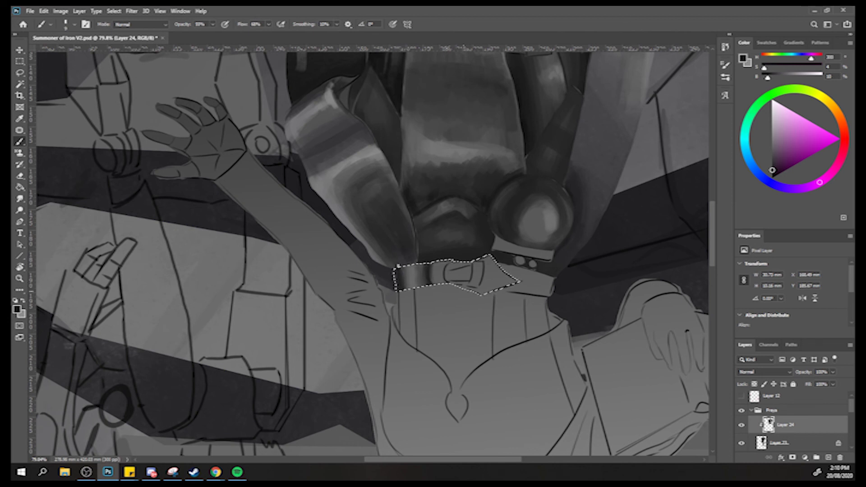
{"action": "left_click", "coordinate": [395, 275], "text": "alt"}
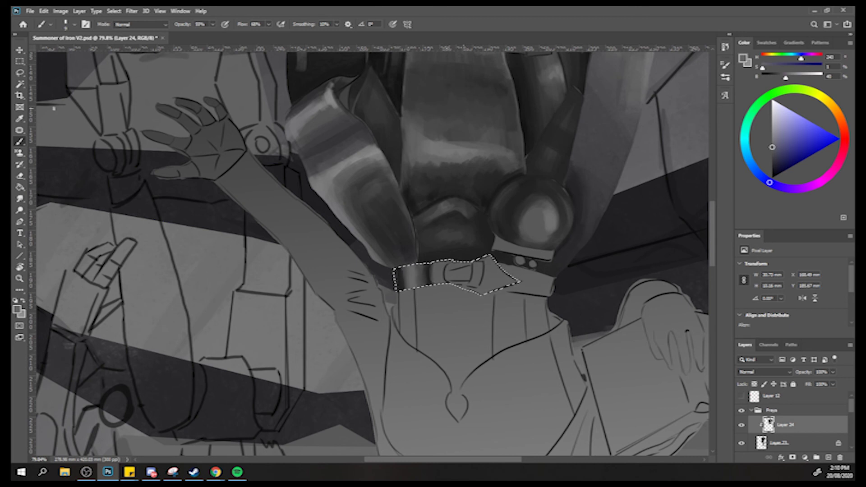
{"action": "left_click", "coordinate": [328, 174], "text": "alt"}
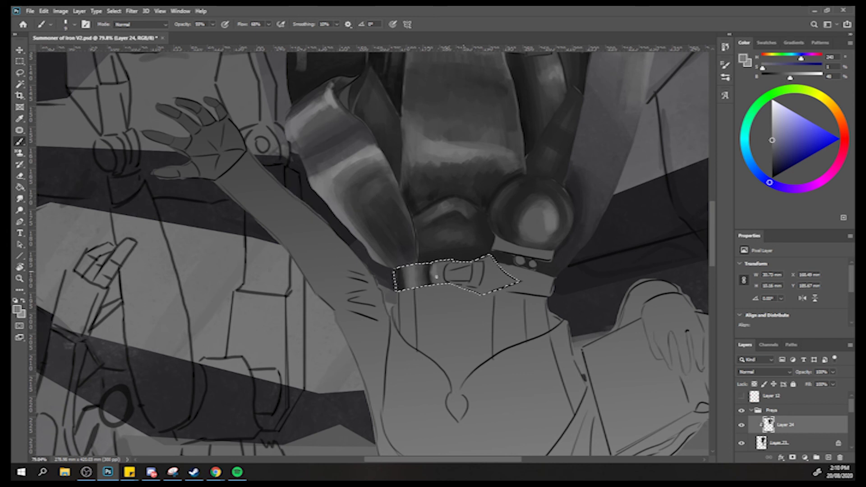
{"action": "left_click", "coordinate": [438, 265], "text": "alt"}
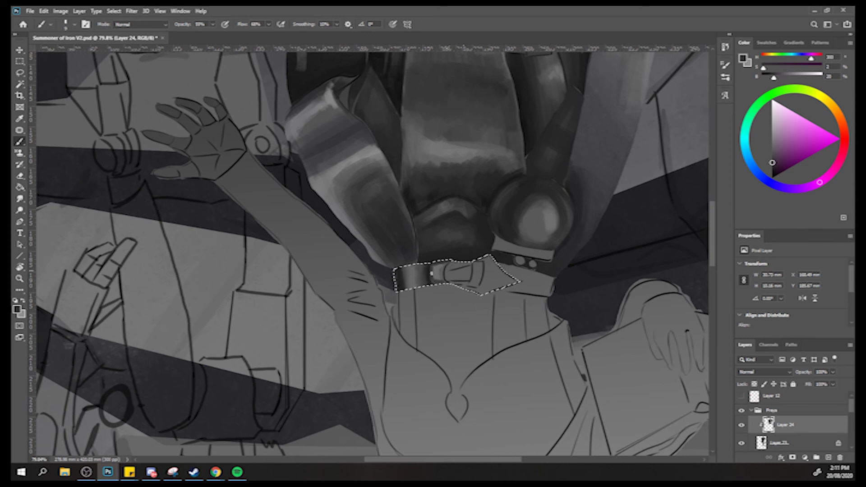
{"action": "left_click", "coordinate": [436, 272], "text": "alt"}
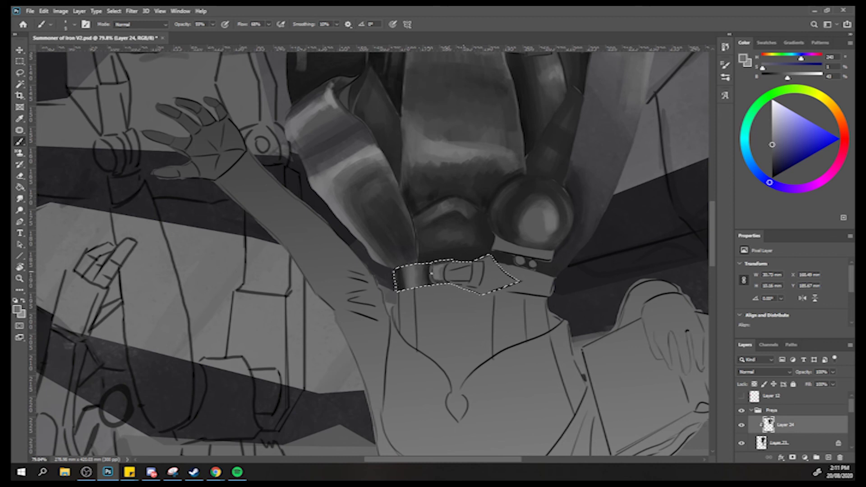
{"action": "left_click", "coordinate": [429, 276], "text": "alt"}
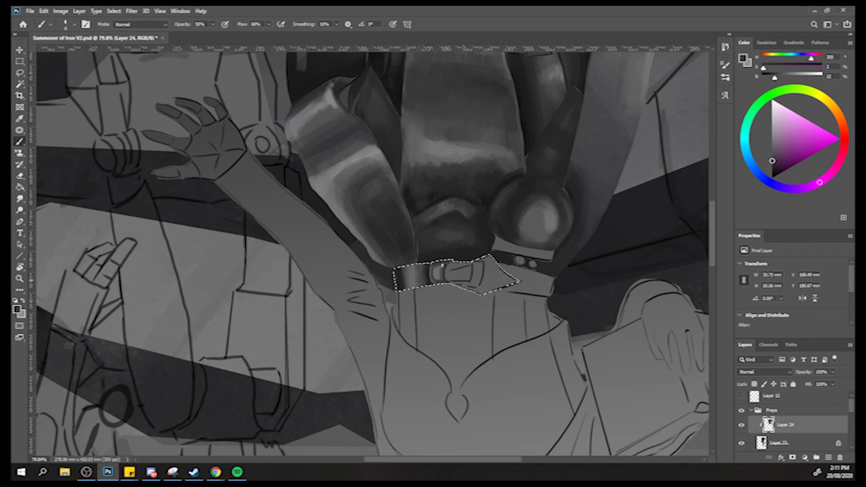
{"action": "left_click", "coordinate": [443, 266], "text": "alt"}
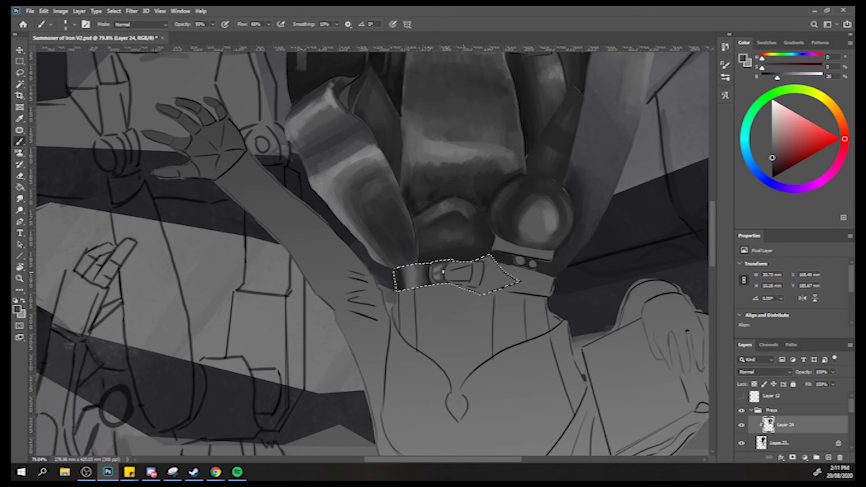
Zoom out and flip the canvas vertically back to upright.
{"action": "key", "text": "z"}
{"action": "mouse_move", "coordinate": [449, 262]}
{"action": "left_mouse_down"}
{"action": "mouse_move", "coordinate": [405, 234]}
{"action": "mouse_move", "coordinate": [356, 229]}
{"action": "left_mouse_up"}
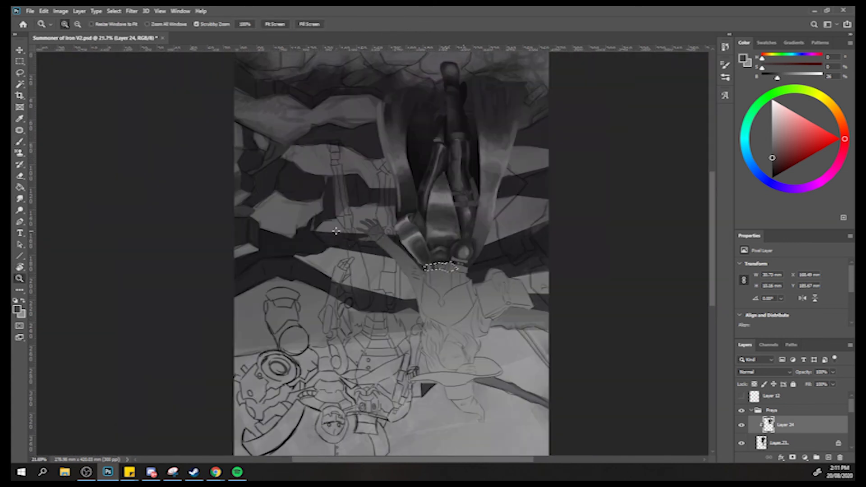
{"action": "key", "text": "b"}
{"action": "key", "text": "ctrl+shift+v"}
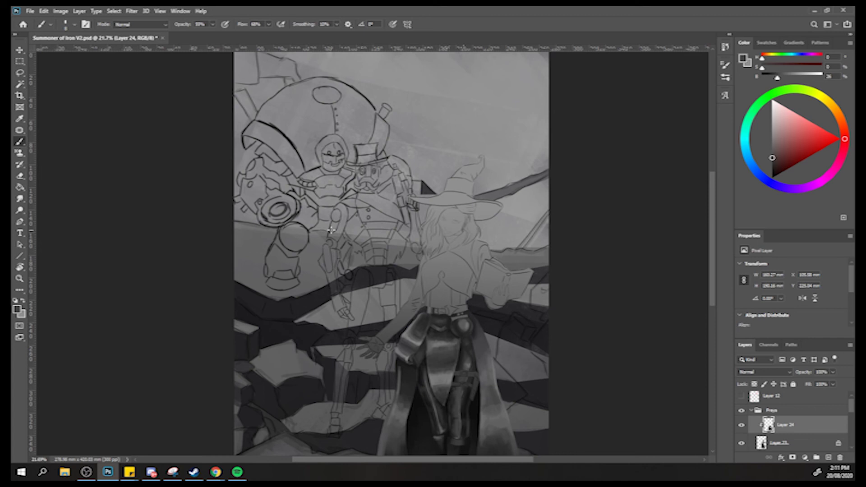
Zoom in on the belt and repaint it with sampled mid and dark greys.
{"action": "key", "text": "z"}
{"action": "left_click_drag", "start_coordinate": [431, 312], "coordinate": [462, 310]}
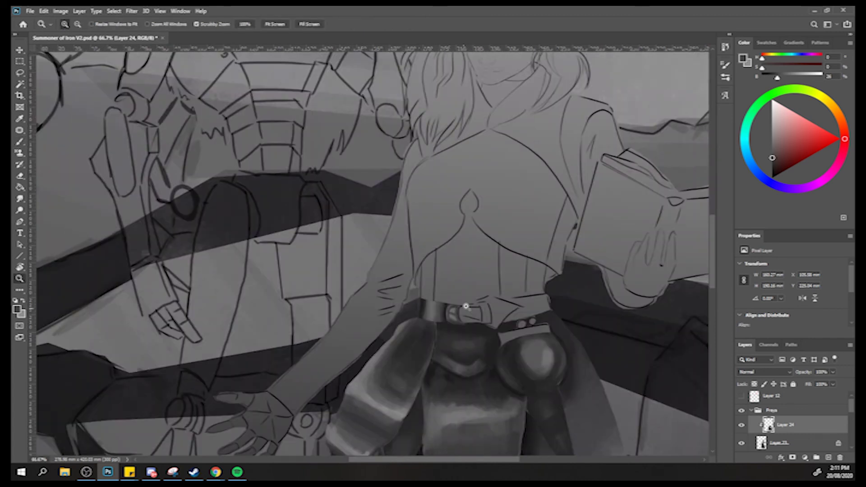
{"action": "key", "text": "b"}
{"action": "left_click", "coordinate": [432, 308], "text": "alt"}
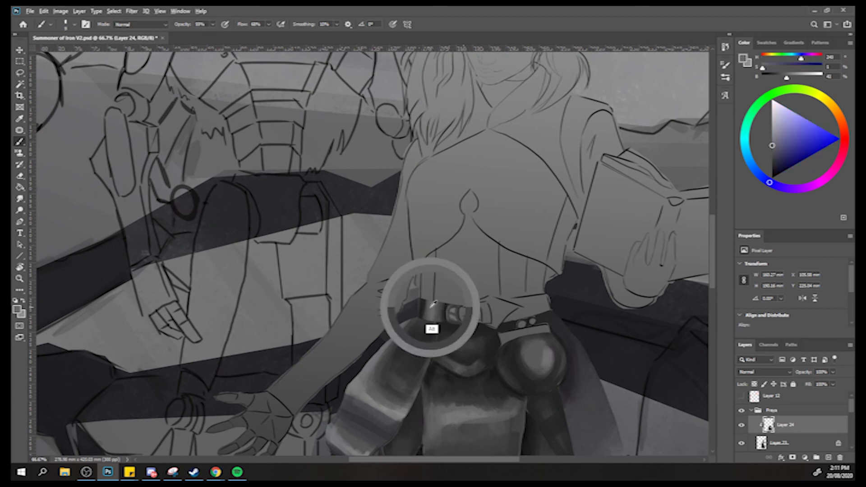
{"action": "left_click", "coordinate": [380, 349], "text": "alt"}
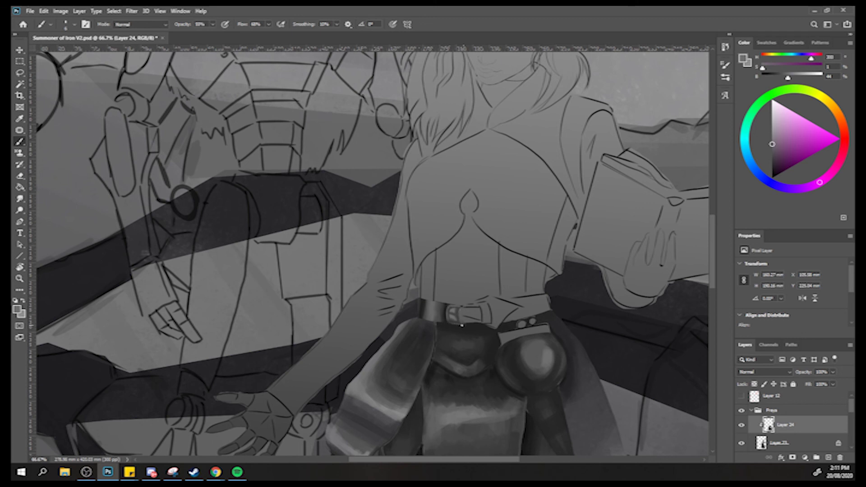
{"action": "left_click", "coordinate": [453, 319], "text": "alt"}
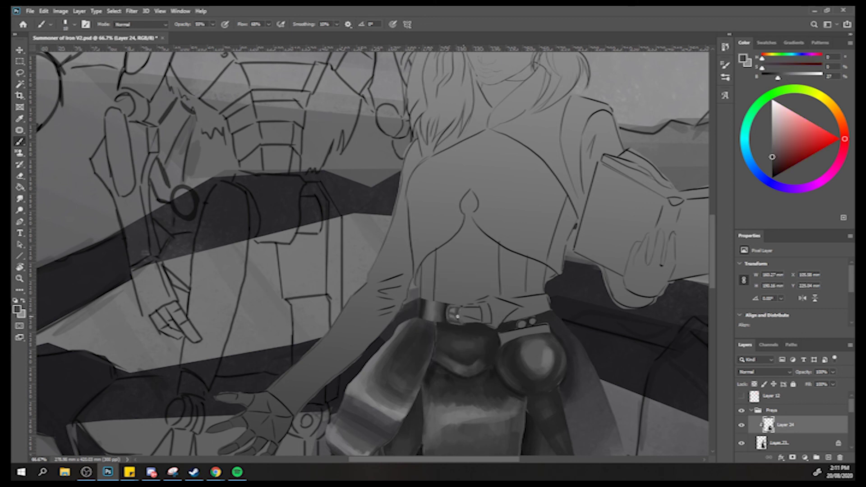
{"action": "left_click", "coordinate": [428, 312], "text": "alt"}
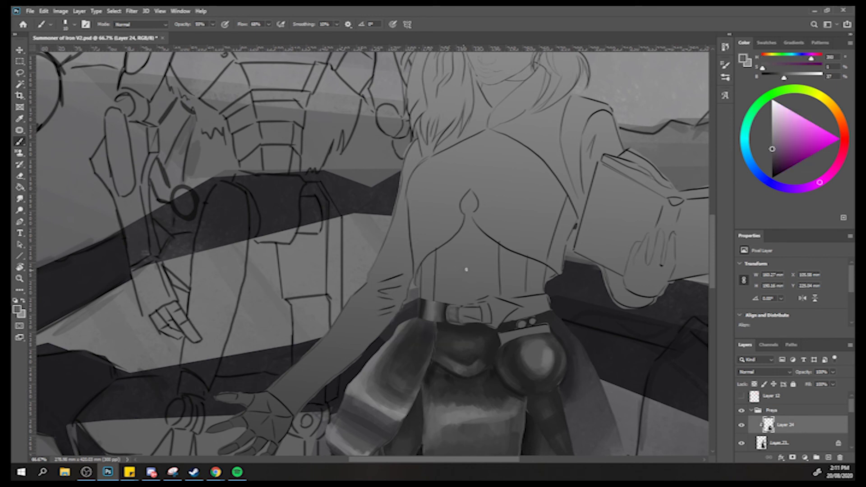
{"action": "left_click", "coordinate": [444, 313], "text": "alt"}
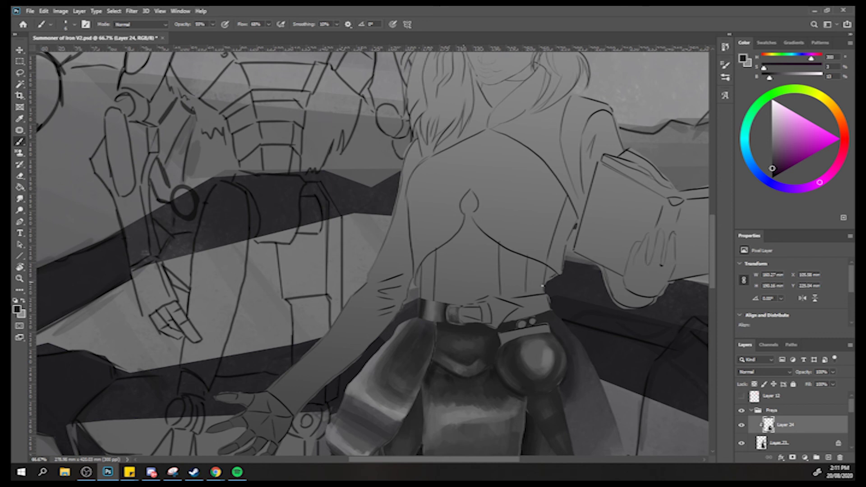
Lasso the inside of the belt buckle and fill it with dark paint.
{"action": "left_click", "coordinate": [20, 73]}
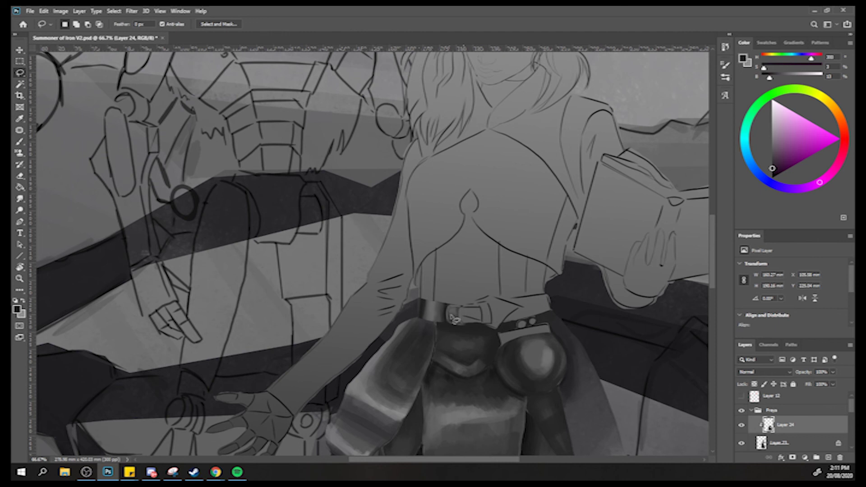
{"action": "mouse_move", "coordinate": [483, 323]}
{"action": "left_mouse_down"}
{"action": "mouse_move", "coordinate": [461, 323]}
{"action": "mouse_move", "coordinate": [460, 305]}
{"action": "left_mouse_up"}
{"action": "key", "text": "b"}
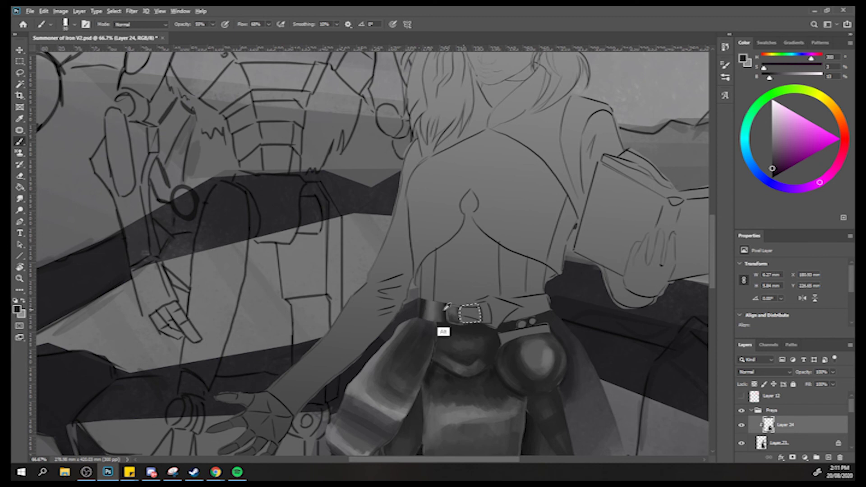
{"action": "mouse_move", "coordinate": [444, 326]}
{"action": "left_mouse_down"}
{"action": "mouse_move", "coordinate": [491, 321]}
{"action": "mouse_move", "coordinate": [427, 322]}
{"action": "mouse_move", "coordinate": [464, 318]}
{"action": "mouse_move", "coordinate": [427, 317]}
{"action": "mouse_move", "coordinate": [462, 306]}
{"action": "left_mouse_up"}
Paint the buckle interior lighter with sampled blue-grey tones and a smaller brush.
{"action": "left_click", "coordinate": [430, 327], "text": "alt"}
{"action": "left_click", "coordinate": [477, 316], "text": "alt"}
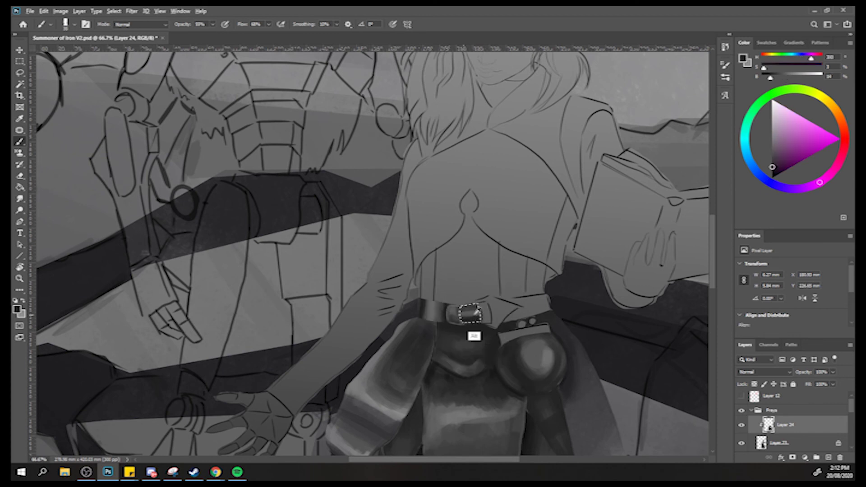
{"action": "left_click", "coordinate": [476, 315], "text": "alt"}
{"action": "left_click", "coordinate": [487, 315], "text": "alt"}
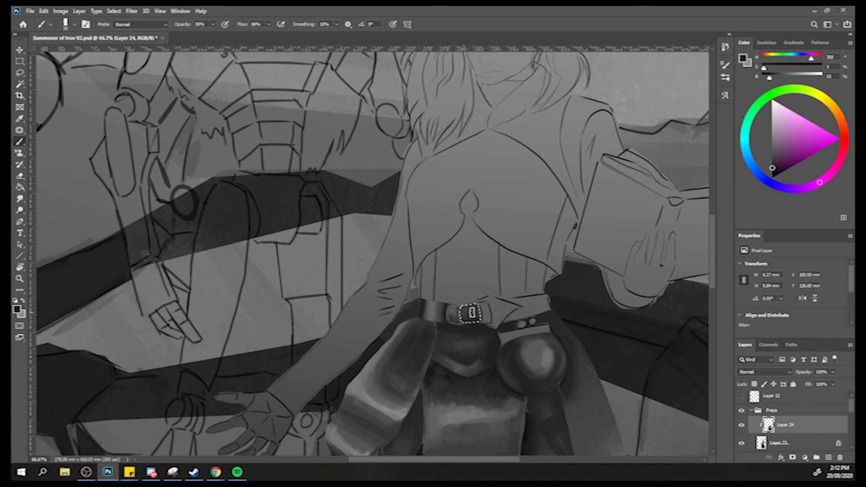
{"action": "left_click", "coordinate": [457, 314], "text": "alt"}
{"action": "left_click_drag", "start_coordinate": [442, 316], "coordinate": [496, 318]}
{"action": "left_click", "coordinate": [547, 363], "text": "alt"}
{"action": "key", "text": "bracketleft"}
{"action": "key", "text": "bracketleft"}
{"action": "key", "text": "bracketleft"}
{"action": "key", "text": "bracketleft"}
{"action": "key", "text": "bracketleft"}
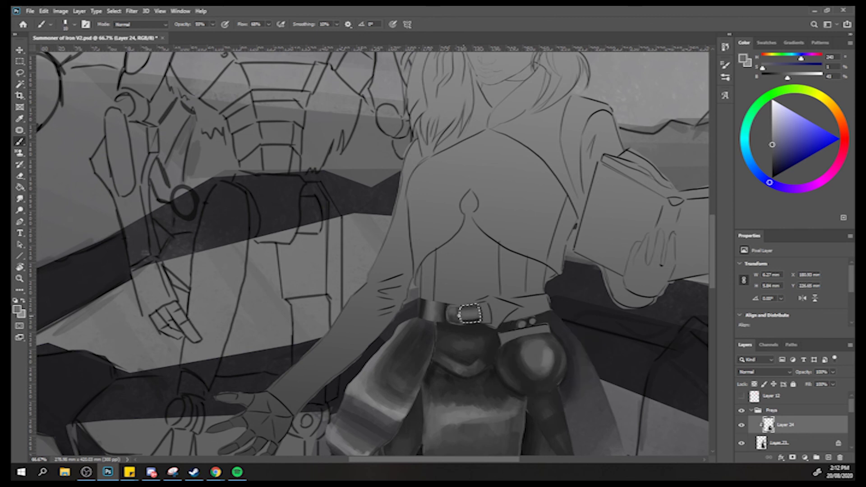
{"action": "left_click", "coordinate": [469, 321], "text": "alt"}
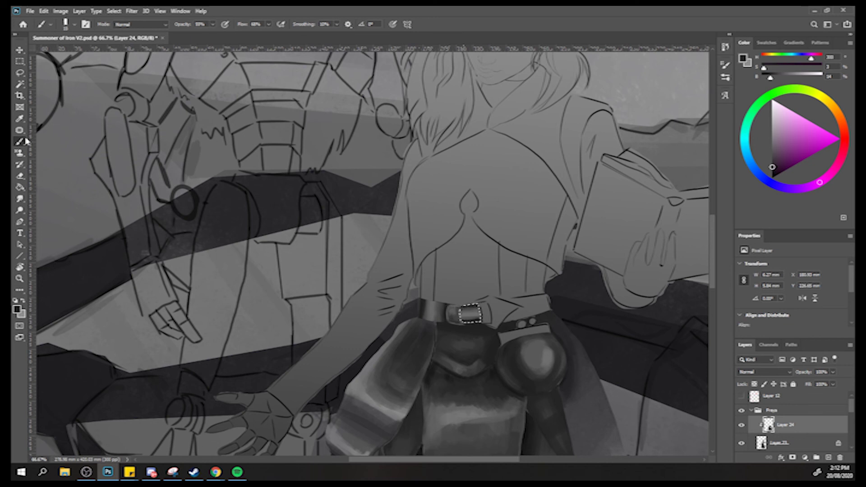
Lasso the buckle's right end and sample light and dark greys for it.
{"action": "key", "text": "l"}
{"action": "mouse_move", "coordinate": [481, 306]}
{"action": "left_mouse_down"}
{"action": "mouse_move", "coordinate": [482, 328]}
{"action": "mouse_move", "coordinate": [491, 328]}
{"action": "mouse_move", "coordinate": [481, 303]}
{"action": "left_mouse_up"}
{"action": "key", "text": "b"}
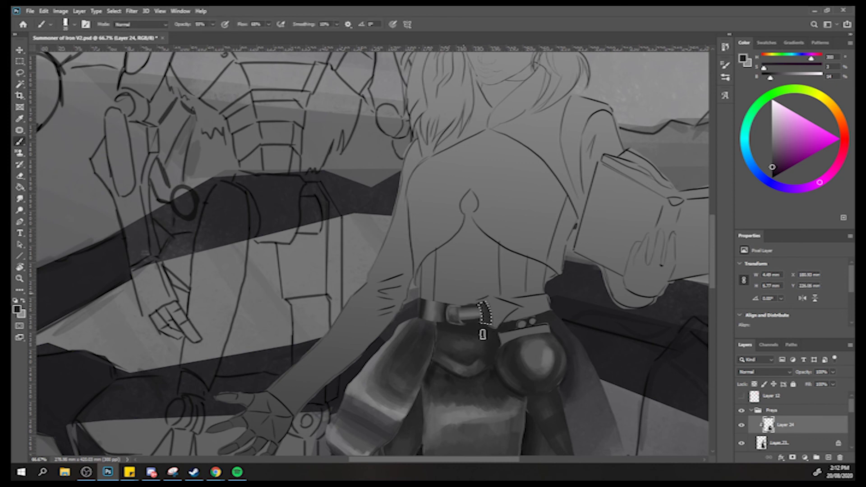
{"action": "left_click", "coordinate": [476, 310], "text": "alt"}
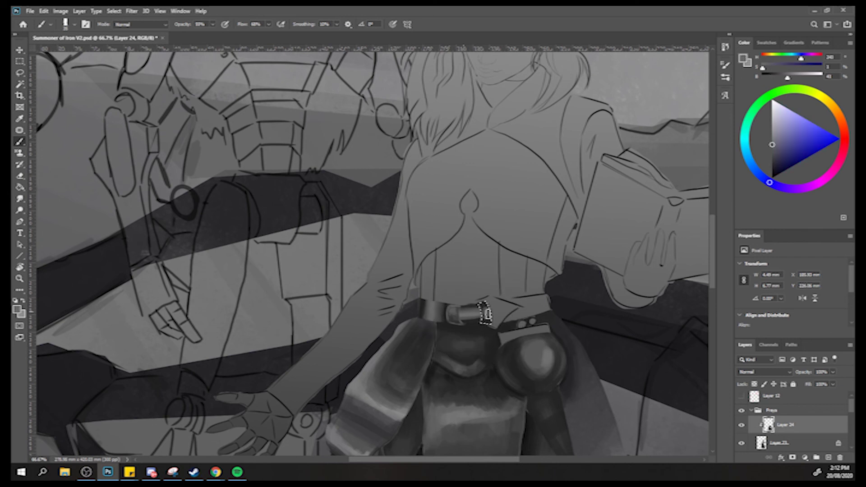
{"action": "left_click", "coordinate": [479, 310], "text": "alt"}
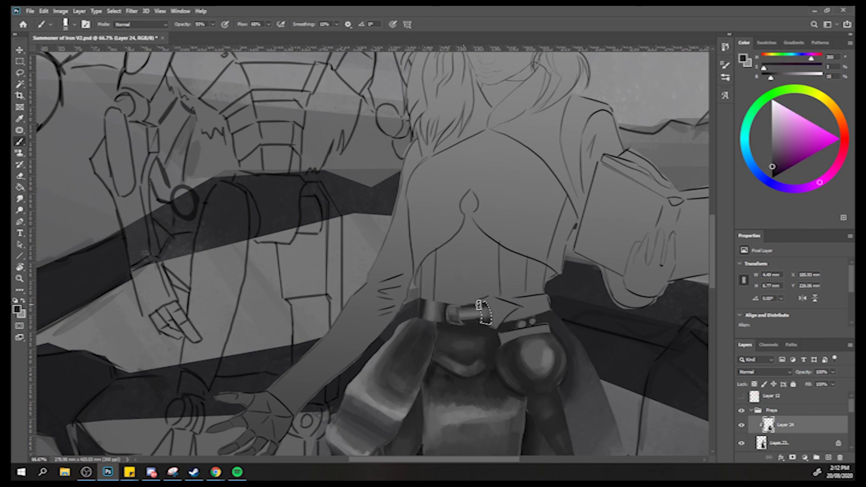
{"action": "mouse_move", "coordinate": [456, 273]}
{"action": "left_mouse_down"}
{"action": "mouse_move", "coordinate": [446, 283]}
{"action": "mouse_move", "coordinate": [419, 275]}
{"action": "mouse_move", "coordinate": [429, 263]}
{"action": "mouse_move", "coordinate": [398, 265]}
{"action": "mouse_move", "coordinate": [441, 217]}
{"action": "left_mouse_up"}
{"action": "key", "text": "b"}
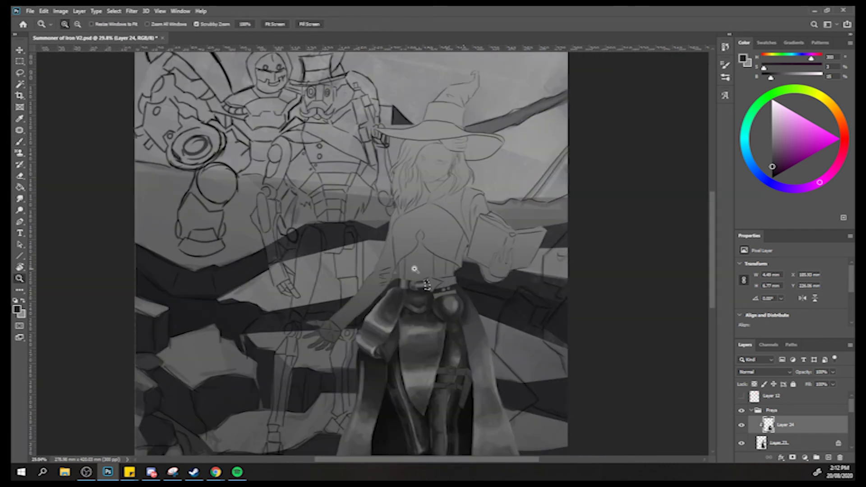
Lasso the pointed buckle tip, adding a triangular area to the selection with Shift.
{"action": "left_click_drag", "start_coordinate": [410, 267], "coordinate": [469, 229]}
{"action": "left_click", "coordinate": [20, 72]}
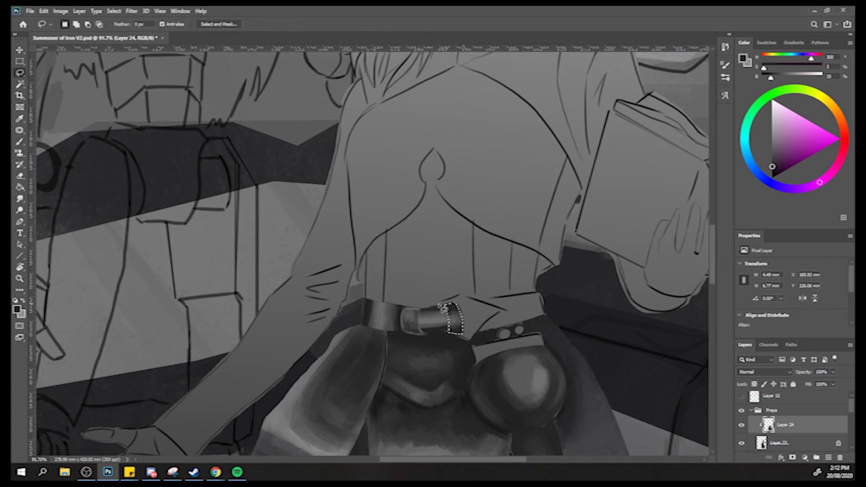
{"action": "mouse_move", "coordinate": [437, 308]}
{"action": "left_mouse_down"}
{"action": "mouse_move", "coordinate": [460, 296]}
{"action": "mouse_move", "coordinate": [503, 311]}
{"action": "mouse_move", "coordinate": [469, 339]}
{"action": "mouse_move", "coordinate": [439, 306]}
{"action": "left_mouse_up"}
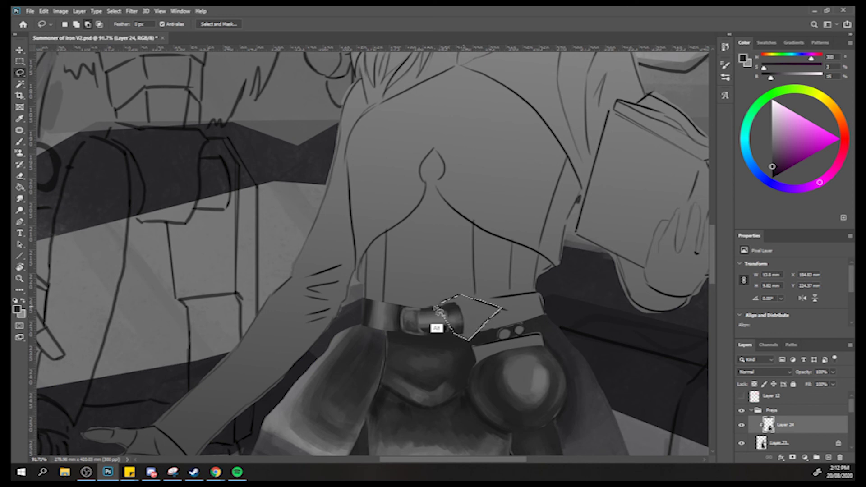
{"action": "mouse_move", "coordinate": [438, 314]}
{"action": "left_mouse_down"}
{"action": "mouse_move", "coordinate": [462, 311]}
{"action": "mouse_move", "coordinate": [466, 340]}
{"action": "mouse_move", "coordinate": [443, 338]}
{"action": "mouse_move", "coordinate": [436, 310]}
{"action": "left_mouse_up"}
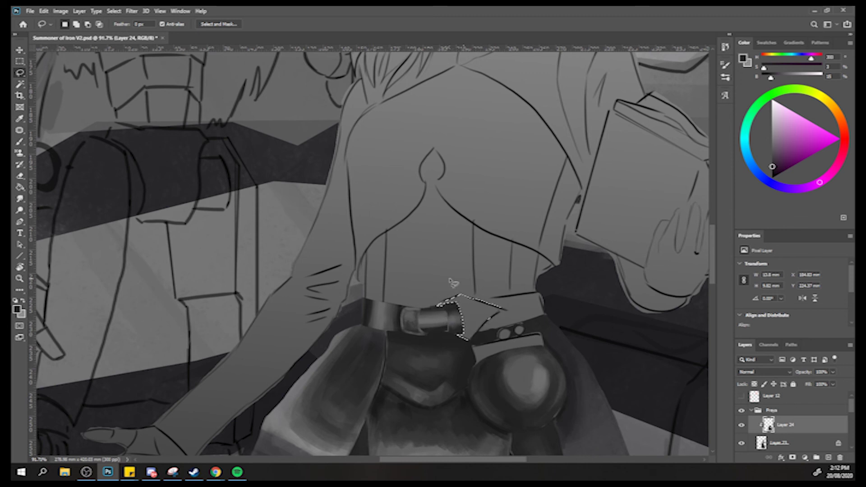
{"action": "key", "text": "shift"}
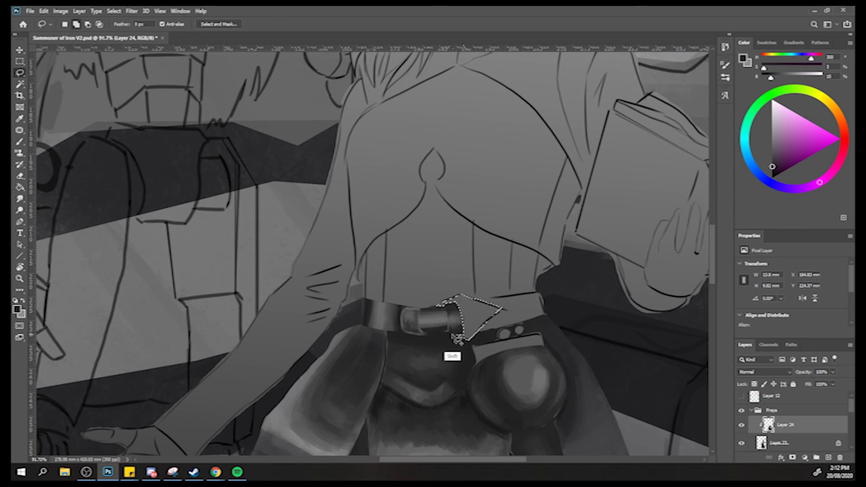
{"action": "mouse_move", "coordinate": [458, 339]}
{"action": "left_mouse_down"}
{"action": "mouse_move", "coordinate": [471, 344]}
{"action": "mouse_move", "coordinate": [461, 332]}
{"action": "left_mouse_up"}
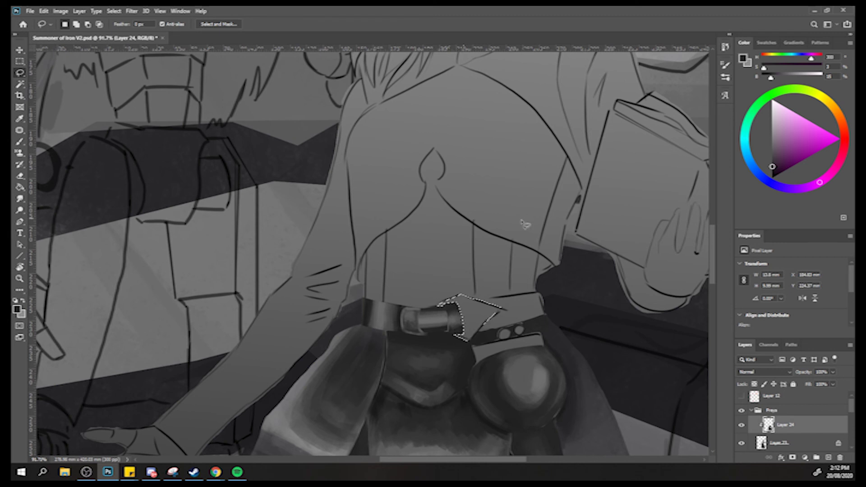
{"action": "key", "text": "shift"}
{"action": "left_click_drag", "start_coordinate": [508, 312], "coordinate": [506, 310]}
Shade the tip with sampled dark belt greys and lighter highlight greys.
{"action": "key", "text": "b"}
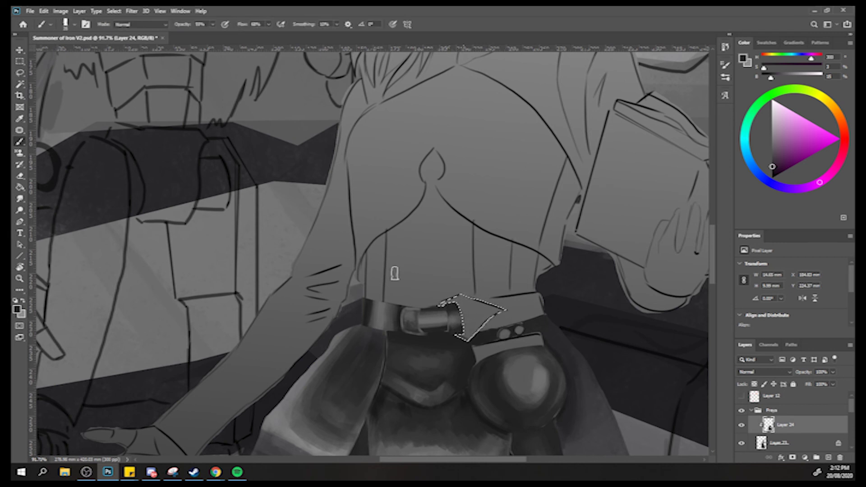
{"action": "left_click", "coordinate": [498, 385], "text": "alt"}
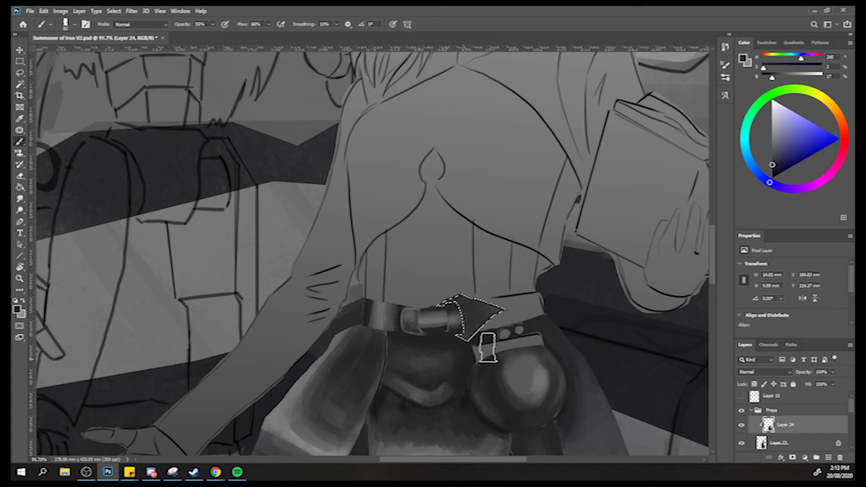
{"action": "left_click", "coordinate": [537, 396], "text": "alt"}
{"action": "left_click", "coordinate": [483, 344], "text": "alt"}
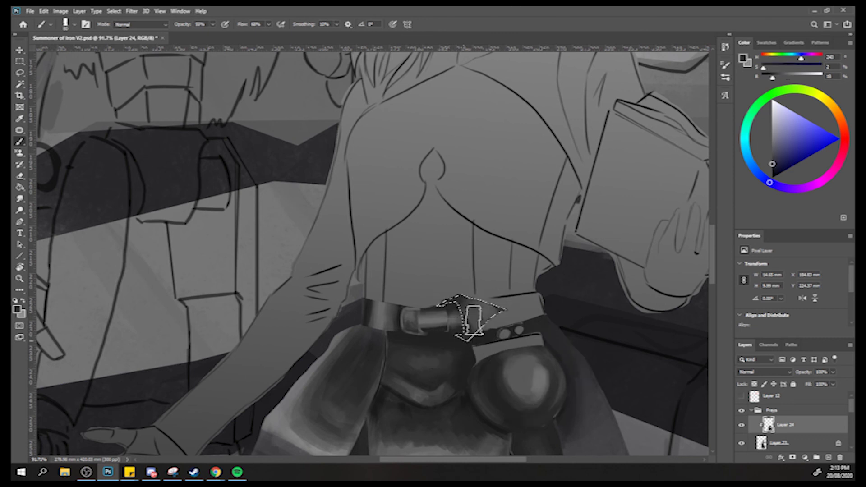
{"action": "left_click", "coordinate": [523, 387], "text": "alt"}
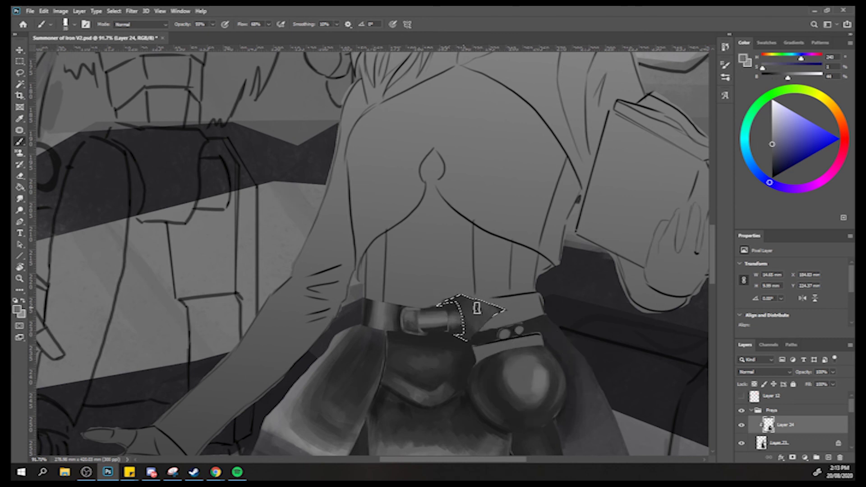
{"action": "left_click", "coordinate": [471, 299], "text": "alt"}
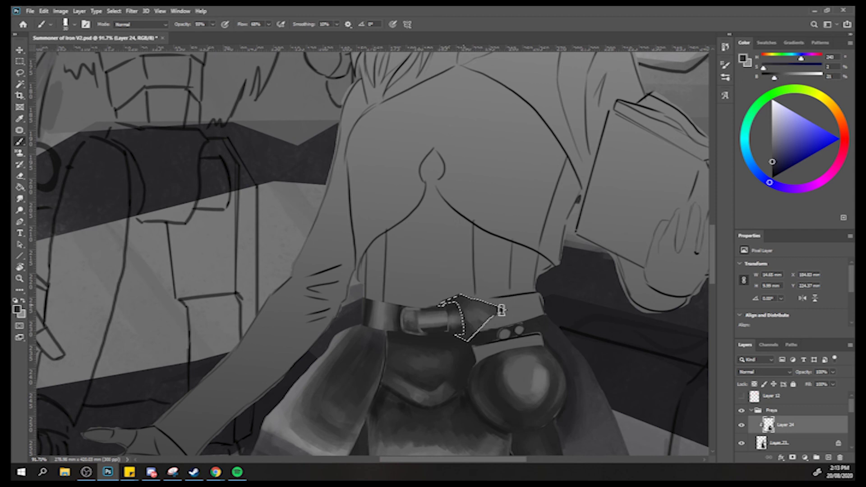
{"action": "left_click", "coordinate": [469, 309], "text": "alt"}
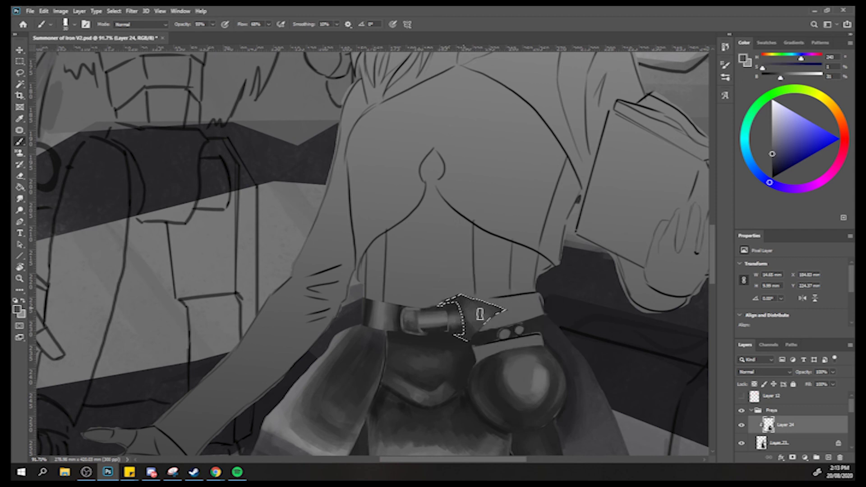
{"action": "left_click", "coordinate": [537, 392], "text": "alt"}
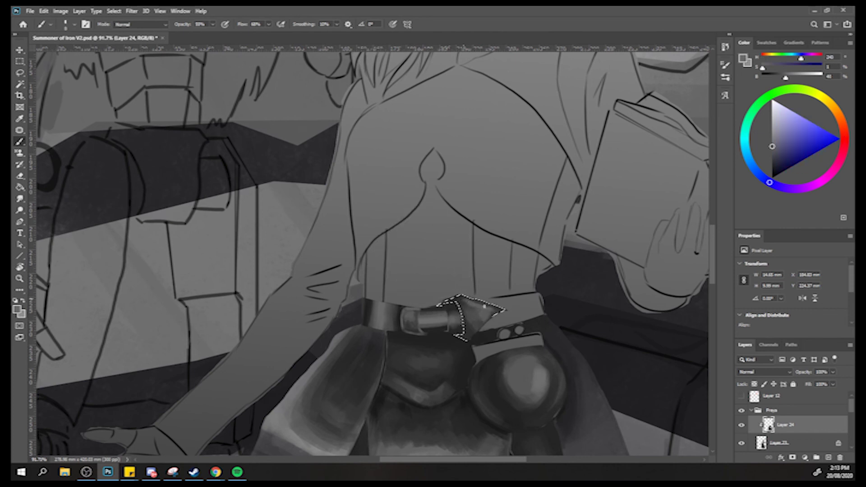
{"action": "left_click", "coordinate": [455, 307], "text": "alt"}
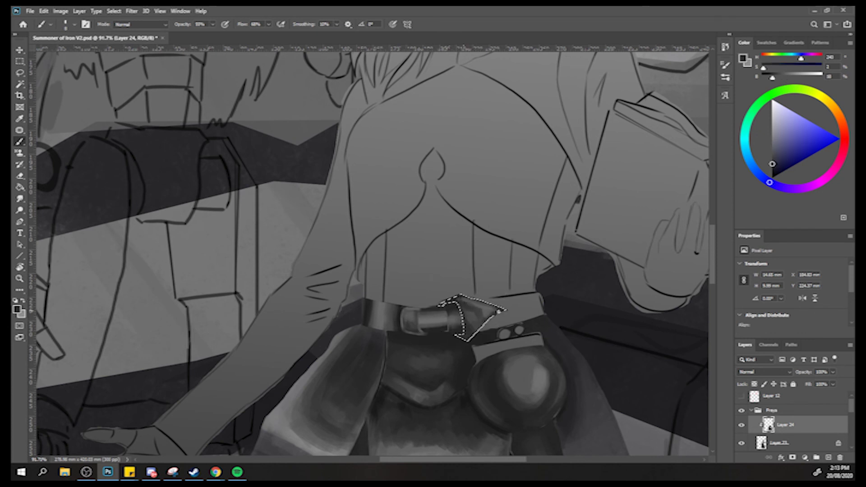
Deepen the tip's shadow with near-black and add lighter grey toward its point.
{"action": "left_click", "coordinate": [491, 311], "text": "alt"}
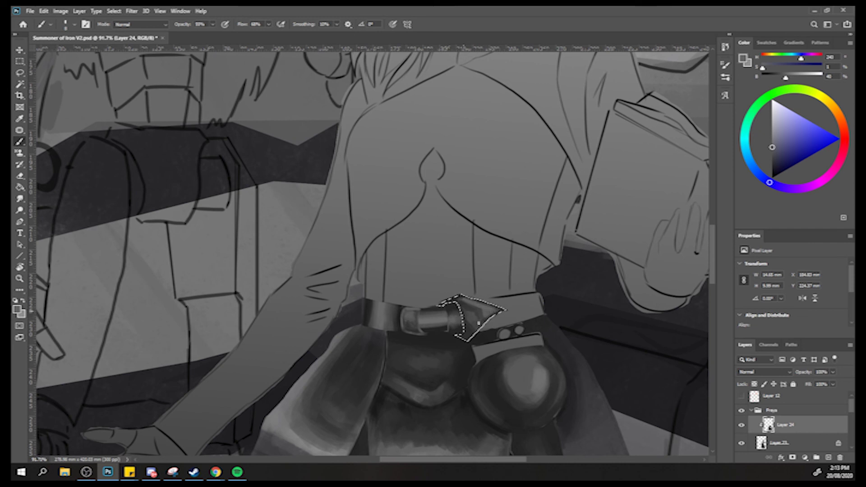
{"action": "left_click", "coordinate": [491, 310], "text": "alt"}
{"action": "left_click", "coordinate": [466, 338], "text": "alt"}
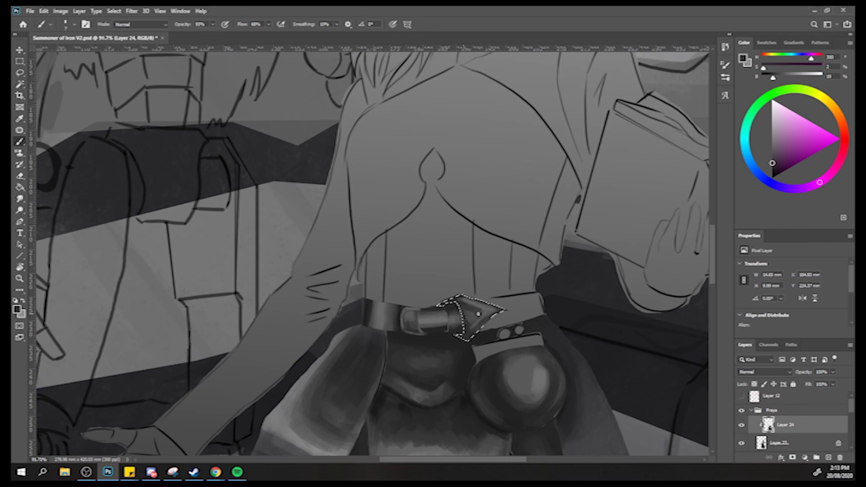
{"action": "left_click", "coordinate": [450, 319], "text": "alt"}
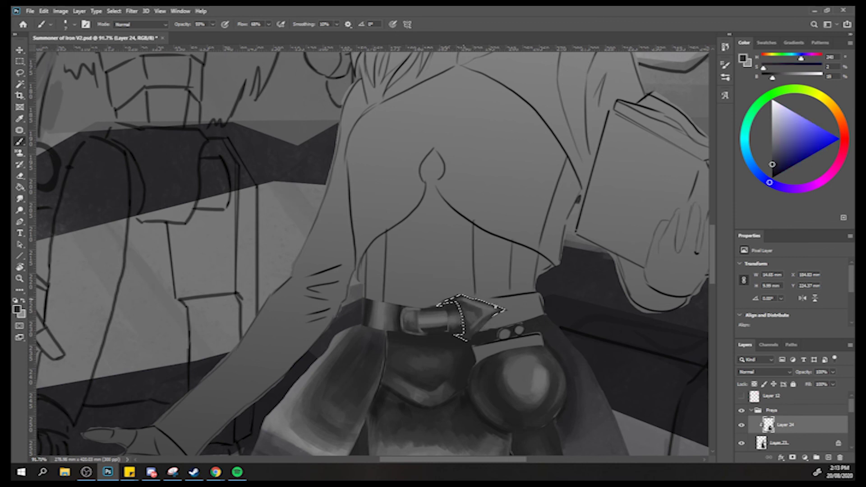
{"action": "left_click", "coordinate": [570, 329], "text": "alt"}
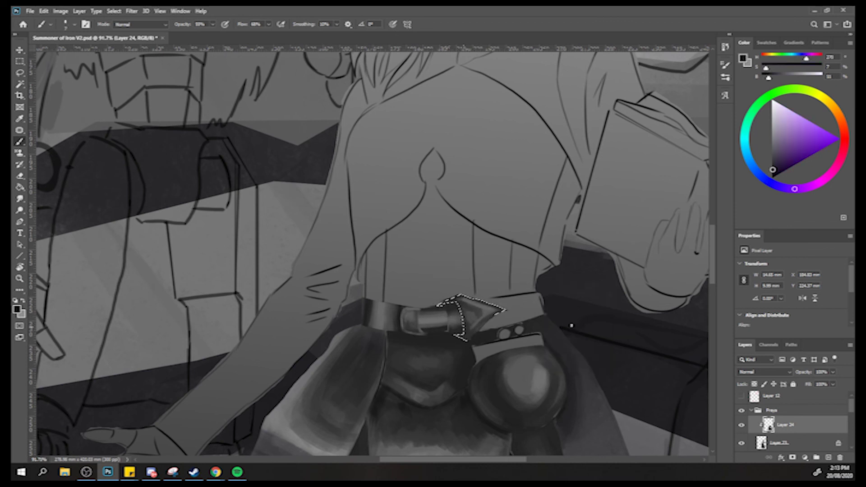
{"action": "left_click", "coordinate": [572, 330], "text": "alt"}
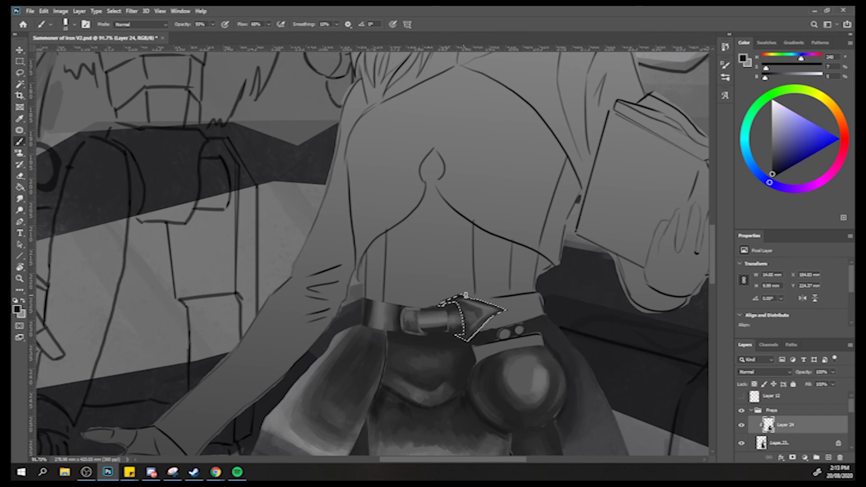
{"action": "left_click", "coordinate": [499, 310], "text": "alt"}
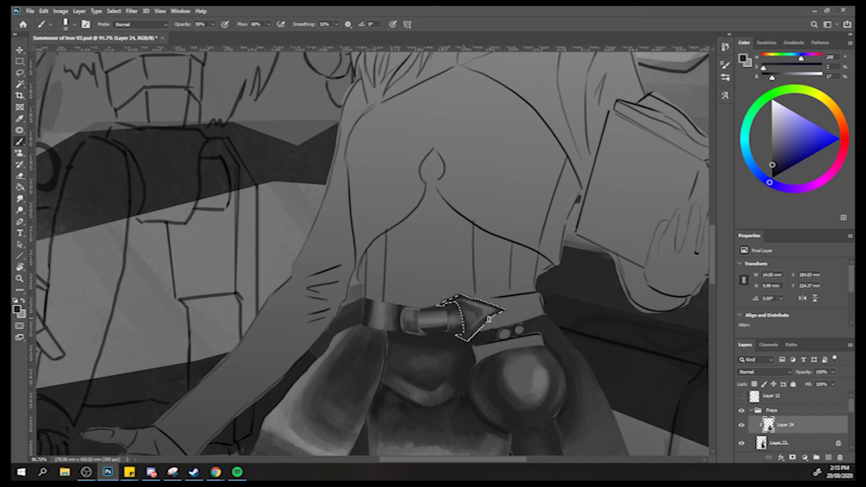
{"action": "left_click", "coordinate": [570, 329], "text": "alt"}
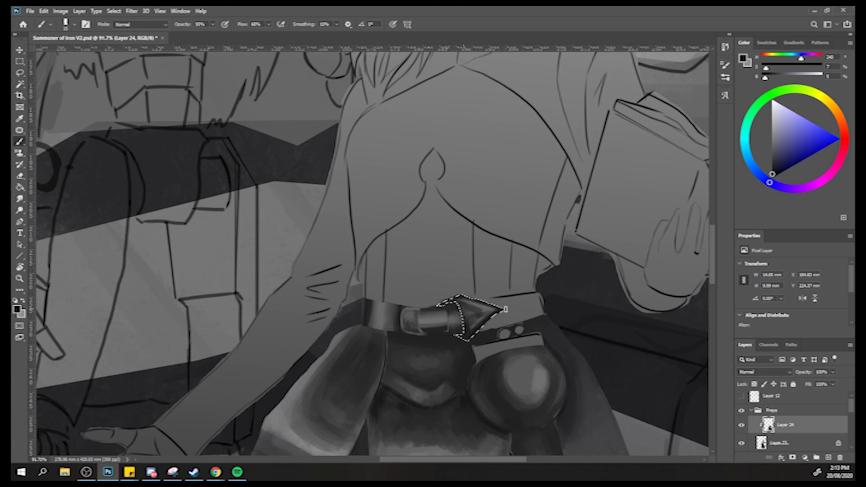
{"action": "left_click", "coordinate": [470, 329], "text": "alt"}
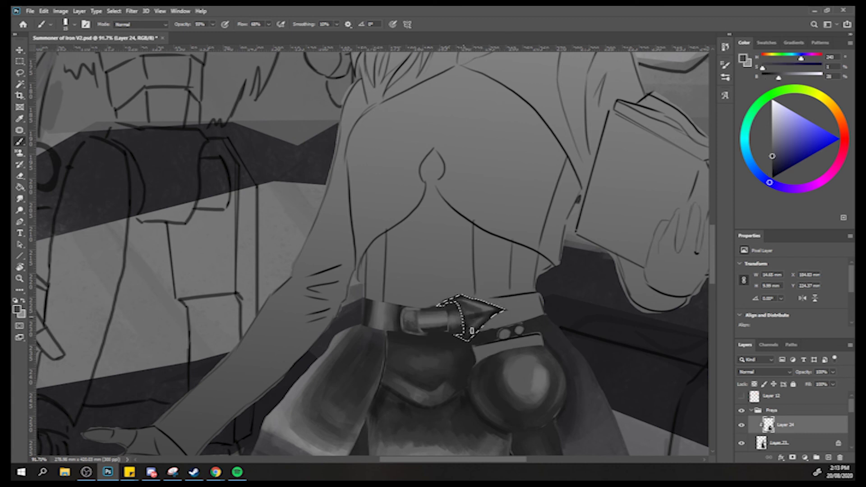
Flip the canvas horizontally, zoom out to 10.7%, then back to 51.2% on the belt.
{"action": "key", "text": "z"}
{"action": "left_click_drag", "start_coordinate": [460, 299], "coordinate": [428, 293]}
{"action": "key", "text": "b"}
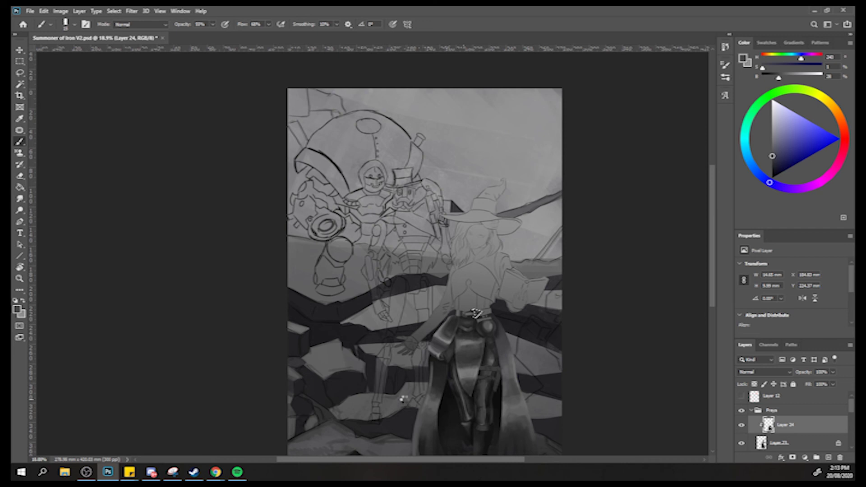
{"action": "key", "text": "ctrl+shift+h"}
{"action": "key", "text": "z"}
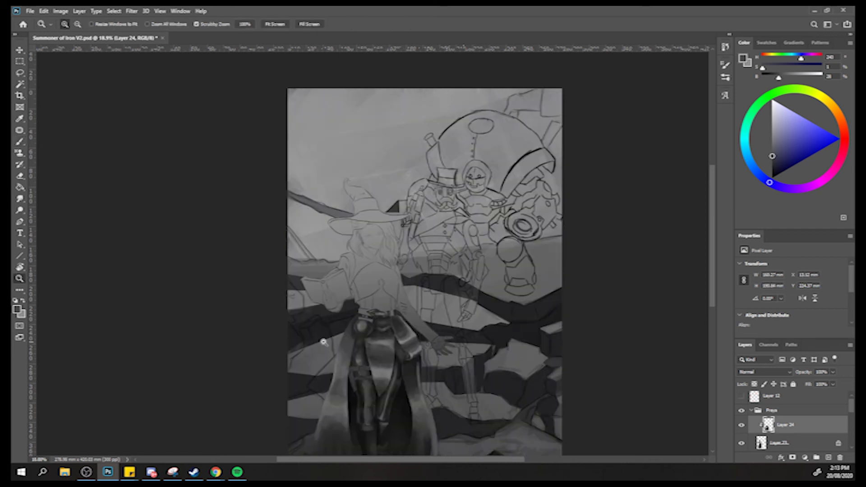
{"action": "left_click_drag", "start_coordinate": [318, 339], "coordinate": [280, 329]}
{"action": "key", "text": "b"}
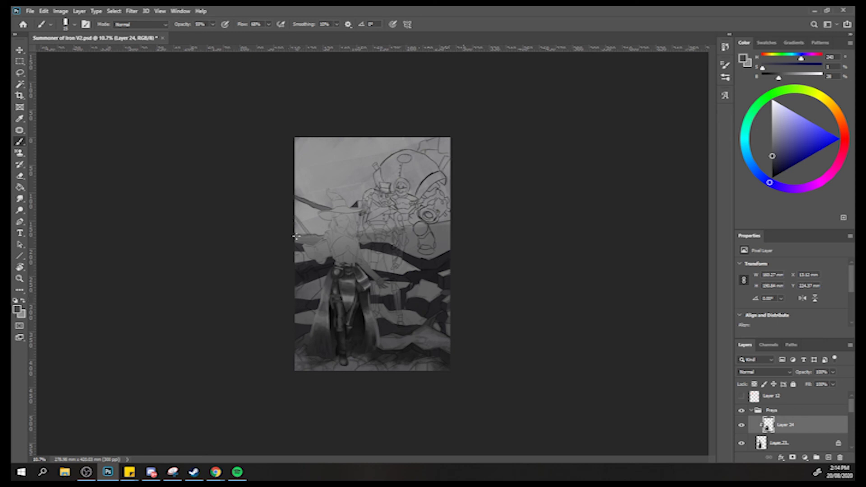
{"action": "key", "text": "ctrl+space"}
{"action": "left_click_drag", "start_coordinate": [326, 263], "coordinate": [388, 239]}
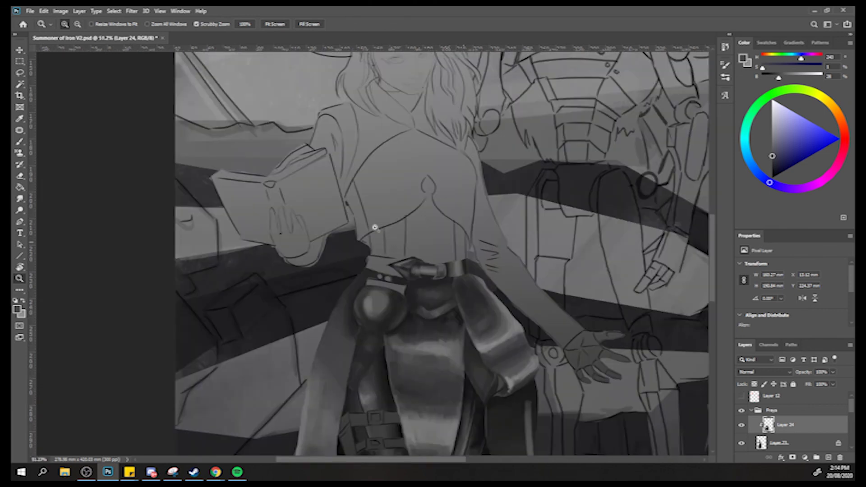
Lasso the pointed left tip of the belt and sample dark and grey-blue tones from the belt.
{"action": "left_click", "coordinate": [19, 72]}
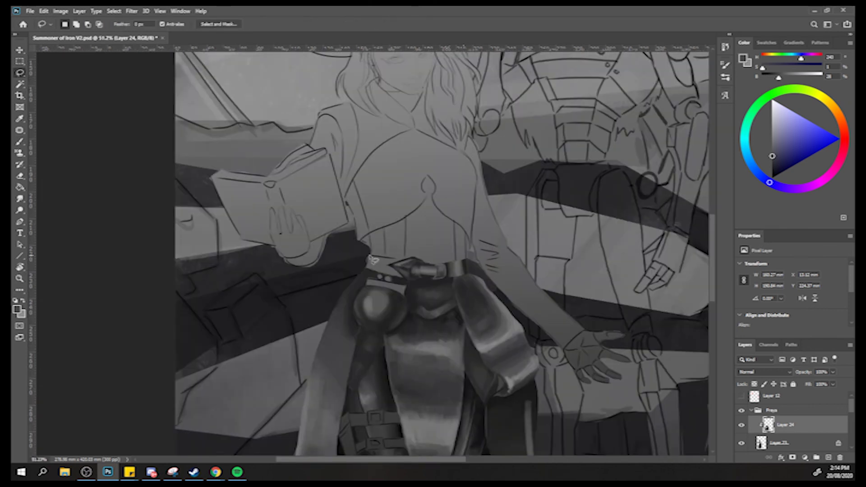
{"action": "mouse_move", "coordinate": [369, 255]}
{"action": "left_mouse_down"}
{"action": "mouse_move", "coordinate": [408, 267]}
{"action": "mouse_move", "coordinate": [392, 271]}
{"action": "mouse_move", "coordinate": [403, 278]}
{"action": "mouse_move", "coordinate": [377, 275]}
{"action": "mouse_move", "coordinate": [366, 270]}
{"action": "mouse_move", "coordinate": [370, 255]}
{"action": "left_mouse_up"}
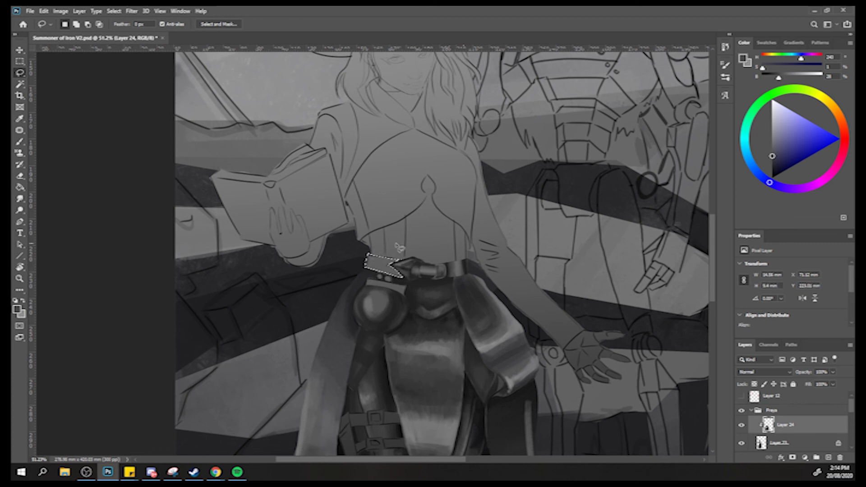
{"action": "key", "text": "b"}
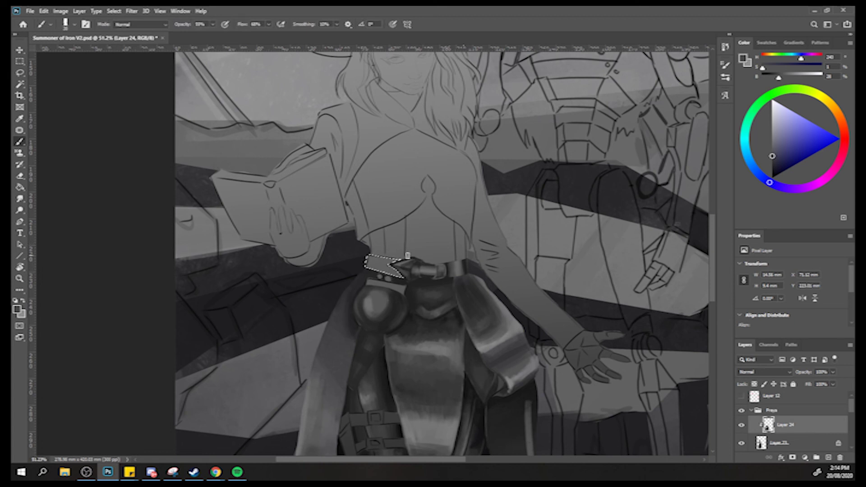
{"action": "left_click", "coordinate": [457, 291], "text": "alt"}
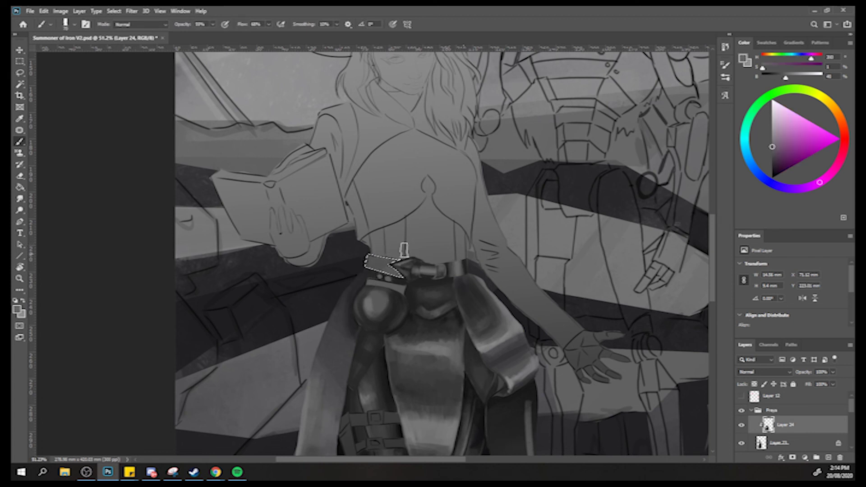
{"action": "left_click", "coordinate": [414, 307], "text": "alt"}
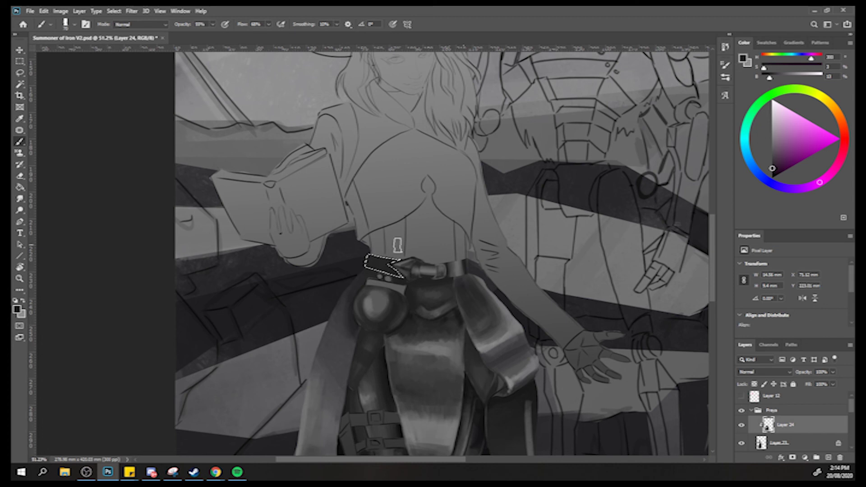
{"action": "left_click", "coordinate": [423, 269], "text": "alt"}
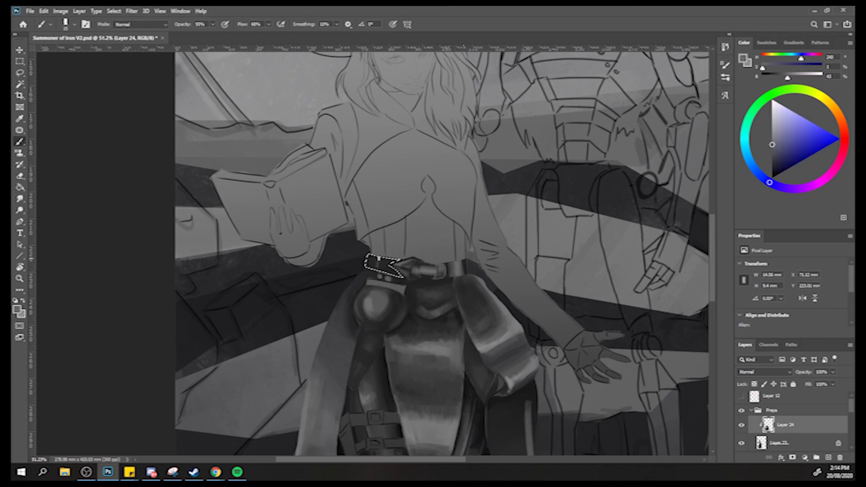
Darken the belt's pointed tip with strokes of darker greys sampled from the belt.
{"action": "left_click", "coordinate": [388, 259], "text": "alt"}
{"action": "left_click", "coordinate": [383, 275], "text": "alt"}
{"action": "left_click", "coordinate": [388, 264], "text": "alt"}
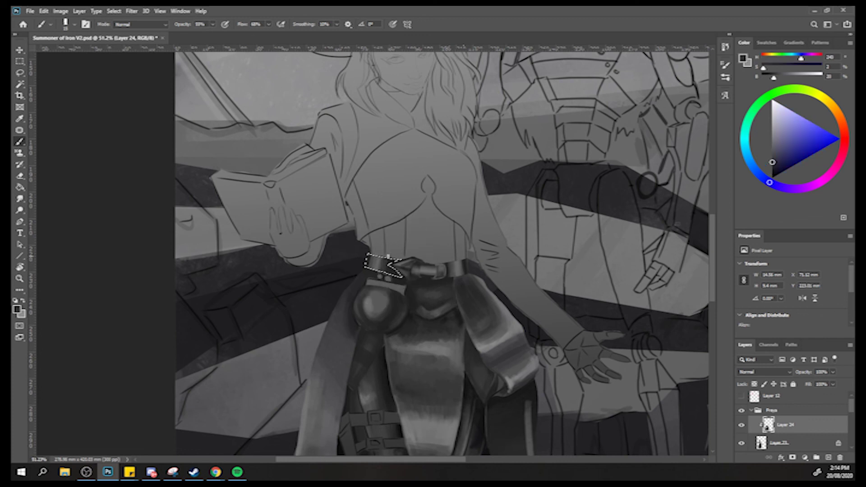
{"action": "left_click", "coordinate": [369, 277], "text": "alt"}
{"action": "left_click", "coordinate": [394, 261], "text": "alt"}
{"action": "left_click_drag", "start_coordinate": [366, 262], "coordinate": [367, 274]}
{"action": "left_click", "coordinate": [373, 288], "text": "alt"}
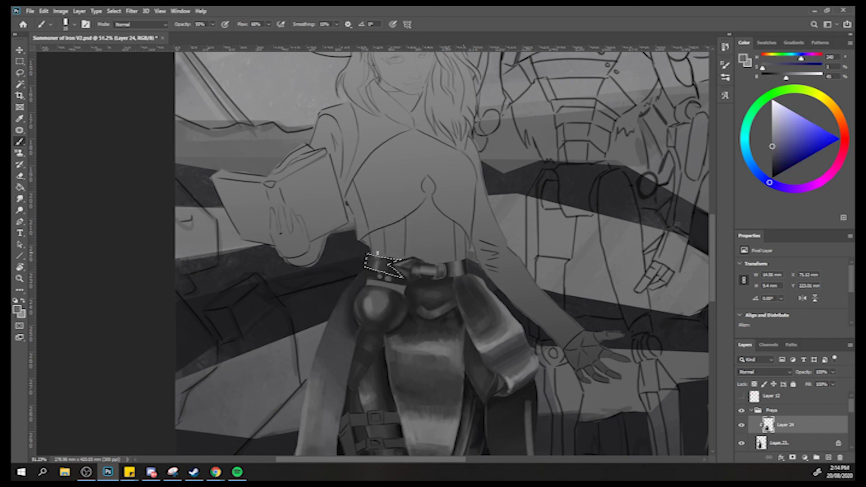
{"action": "left_click", "coordinate": [389, 258], "text": "alt"}
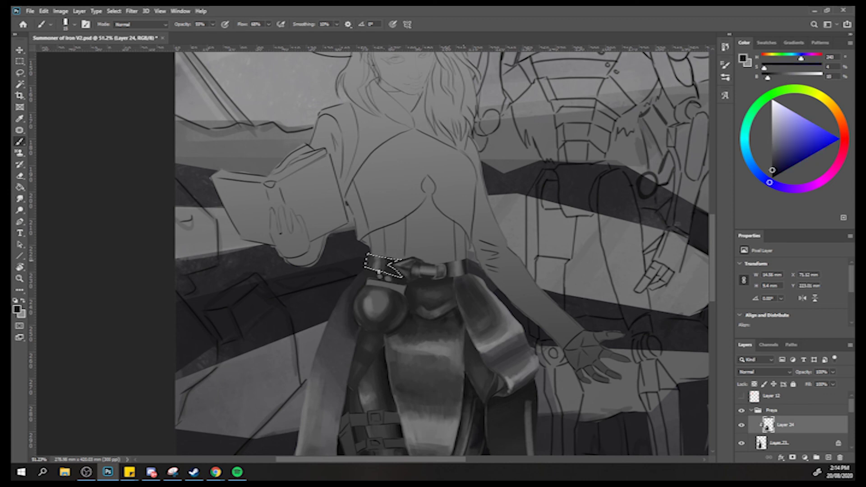
{"action": "left_click", "coordinate": [377, 255], "text": "alt"}
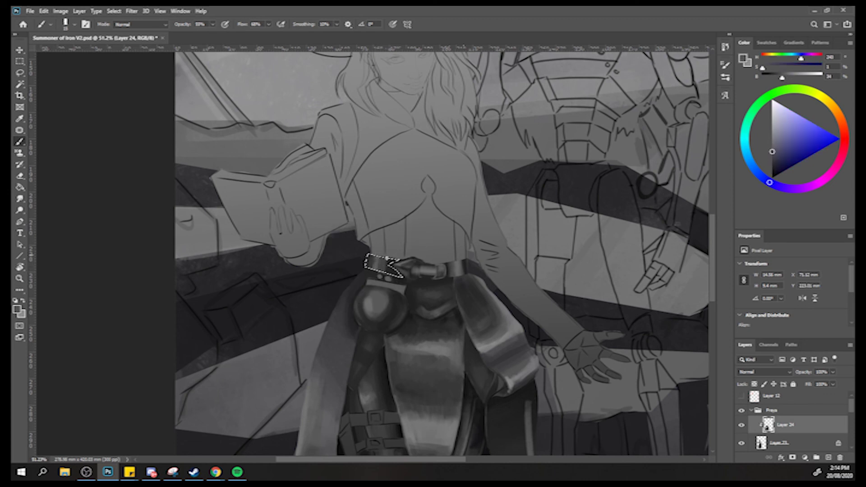
Select the strap above the round pouch and fill it with an even neutral dark grey.
{"action": "key", "text": "z"}
{"action": "mouse_move", "coordinate": [366, 264]}
{"action": "left_mouse_down"}
{"action": "mouse_move", "coordinate": [338, 263]}
{"action": "mouse_move", "coordinate": [405, 266]}
{"action": "left_mouse_up"}
{"action": "key", "text": "l"}
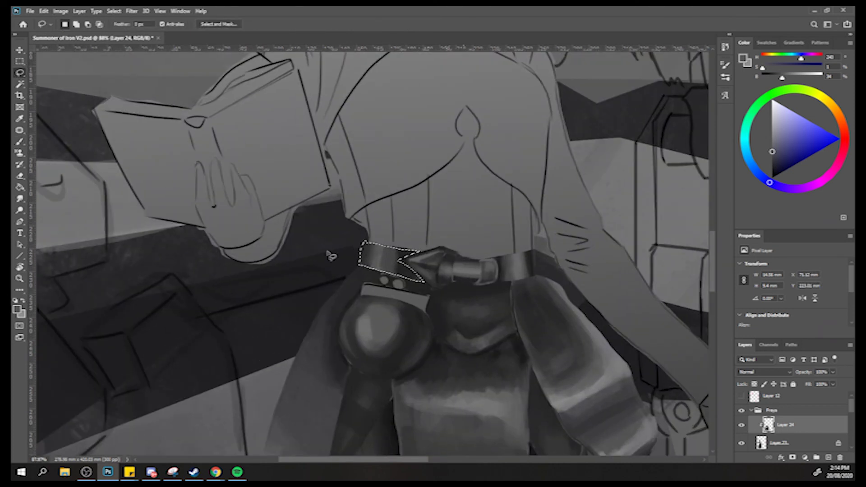
{"action": "mouse_move", "coordinate": [359, 298]}
{"action": "left_mouse_down"}
{"action": "mouse_move", "coordinate": [366, 282]}
{"action": "mouse_move", "coordinate": [432, 301]}
{"action": "mouse_move", "coordinate": [426, 312]}
{"action": "mouse_move", "coordinate": [359, 297]}
{"action": "left_mouse_up"}
{"action": "key", "text": "b"}
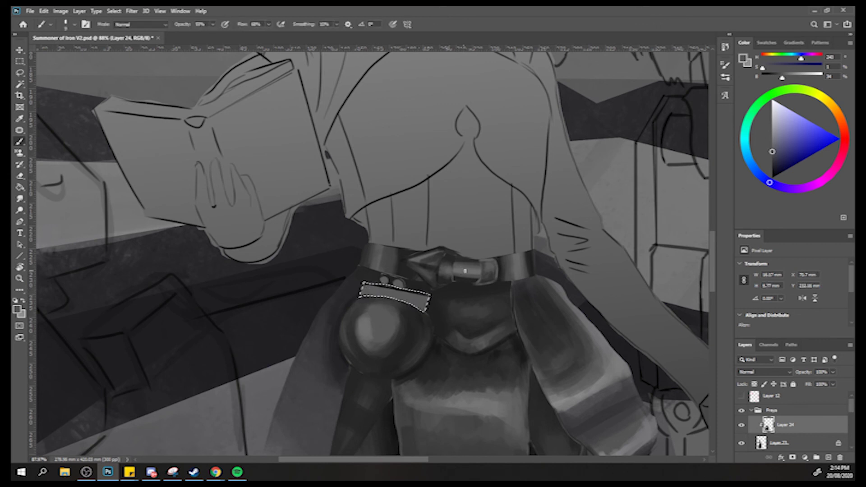
{"action": "left_click", "coordinate": [485, 291], "text": "alt"}
{"action": "mouse_move", "coordinate": [416, 297]}
{"action": "left_mouse_down"}
{"action": "mouse_move", "coordinate": [379, 310]}
{"action": "mouse_move", "coordinate": [353, 305]}
{"action": "mouse_move", "coordinate": [433, 301]}
{"action": "mouse_move", "coordinate": [345, 283]}
{"action": "left_mouse_up"}
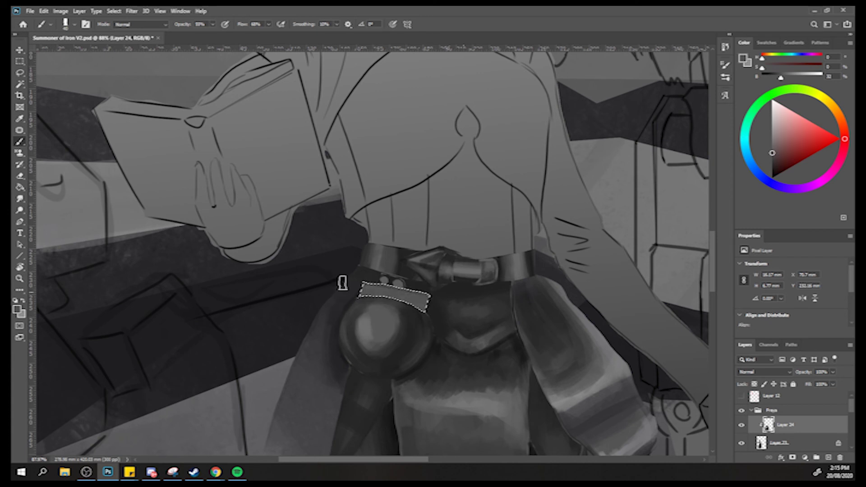
Sample bluish mid and pouch greys, then darken the strap's left part.
{"action": "left_click", "coordinate": [386, 292], "text": "alt"}
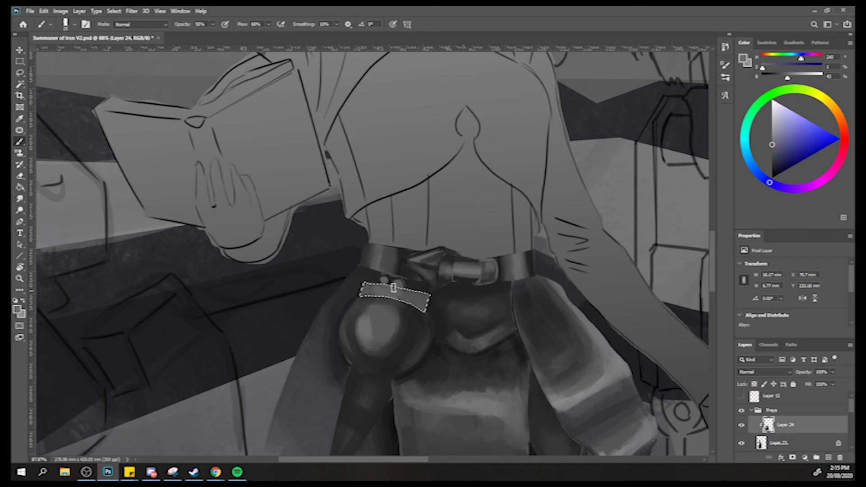
{"action": "left_click", "coordinate": [363, 329], "text": "alt"}
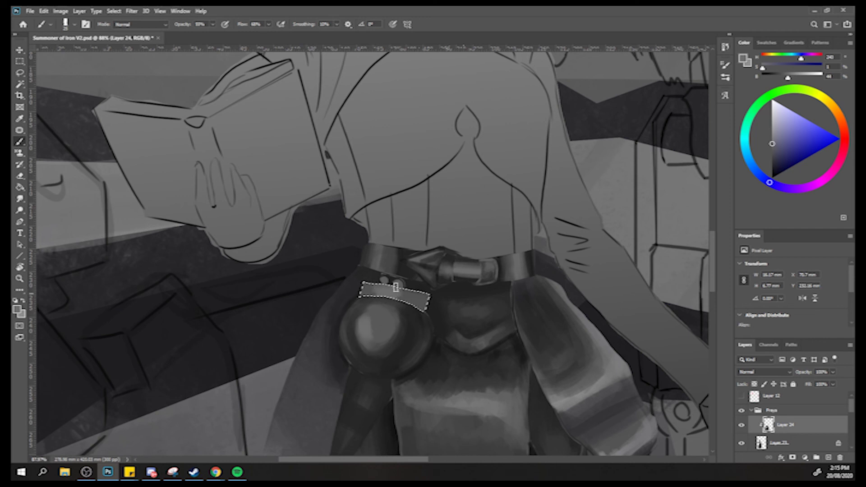
{"action": "left_click", "coordinate": [418, 289], "text": "alt"}
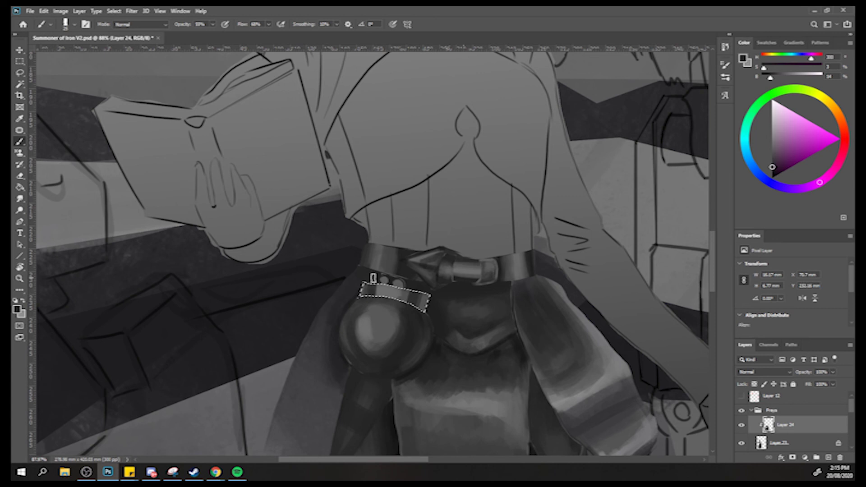
{"action": "left_click", "coordinate": [364, 285], "text": "alt"}
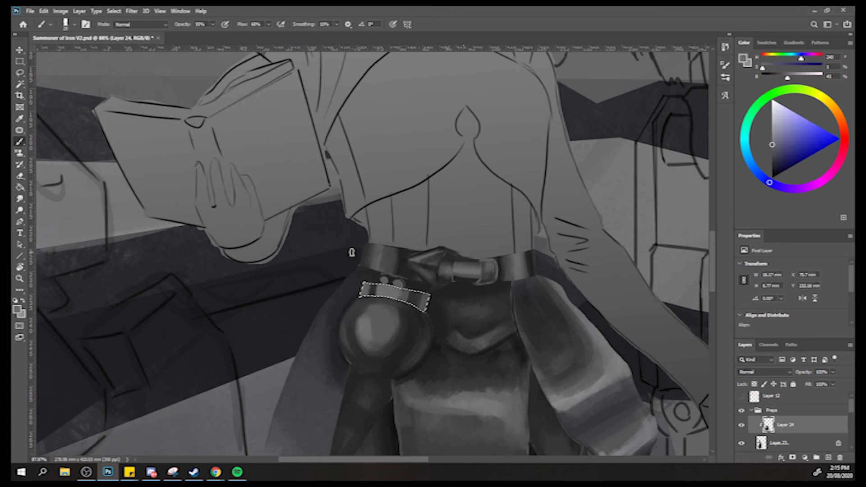
{"action": "left_click", "coordinate": [374, 297], "text": "alt"}
{"action": "left_click_drag", "start_coordinate": [378, 276], "coordinate": [373, 296]}
Sample more strap and pouch greys, then nudge the strap selection upward and clear it.
{"action": "left_click", "coordinate": [373, 296], "text": "alt"}
{"action": "left_click", "coordinate": [360, 291], "text": "alt"}
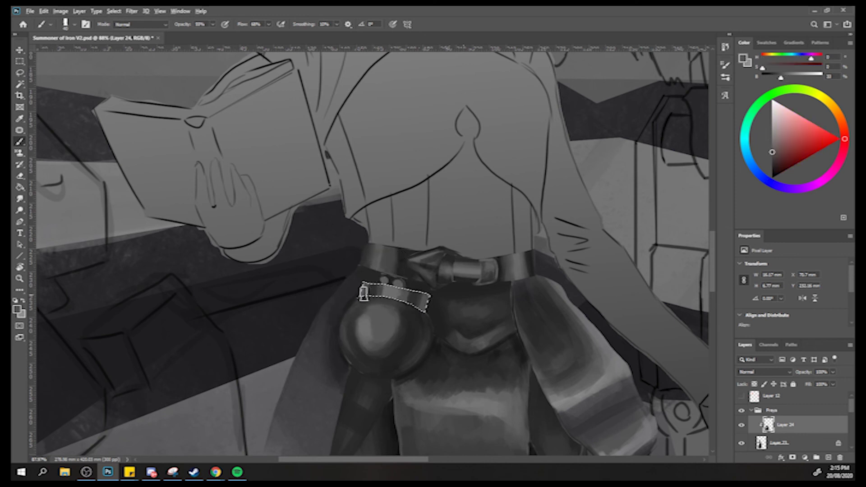
{"action": "left_click", "coordinate": [380, 293], "text": "alt"}
{"action": "left_click", "coordinate": [362, 330], "text": "alt"}
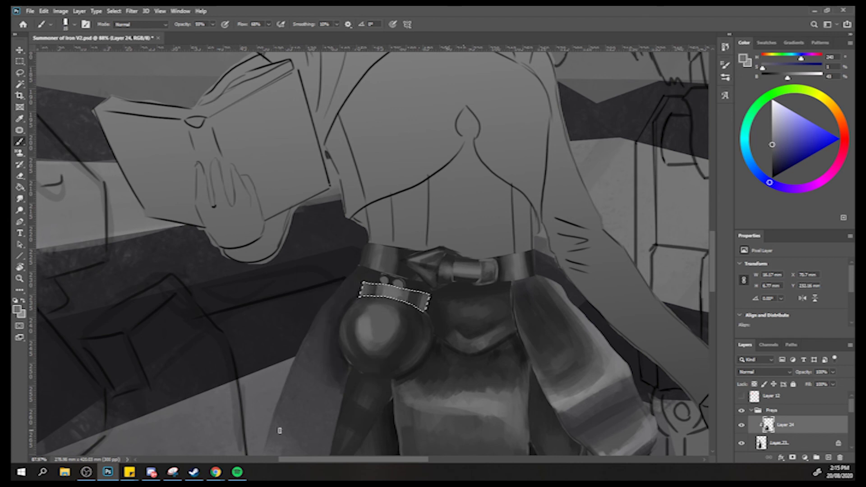
{"action": "left_click", "coordinate": [20, 72]}
{"action": "mouse_move", "coordinate": [386, 288]}
{"action": "left_mouse_down"}
{"action": "mouse_move", "coordinate": [383, 276]}
{"action": "mouse_move", "coordinate": [382, 285]}
{"action": "mouse_move", "coordinate": [400, 288]}
{"action": "mouse_move", "coordinate": [399, 277]}
{"action": "left_mouse_up"}
{"action": "left_click", "coordinate": [383, 279]}
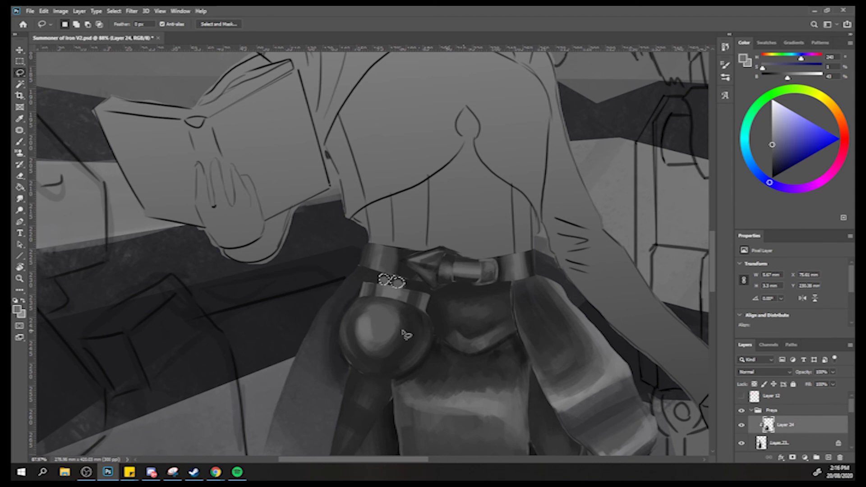
Select both small belt rivets and fill them with a lighter grey from the skirt.
{"action": "key", "text": "ctrl+d"}
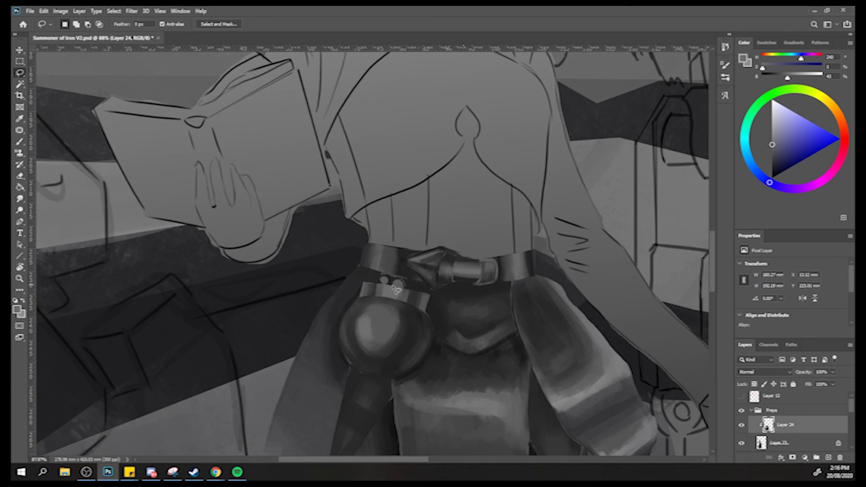
{"action": "key", "text": "shift"}
{"action": "mouse_move", "coordinate": [405, 276]}
{"action": "left_mouse_down"}
{"action": "mouse_move", "coordinate": [374, 286]}
{"action": "mouse_move", "coordinate": [386, 275]}
{"action": "left_mouse_up"}
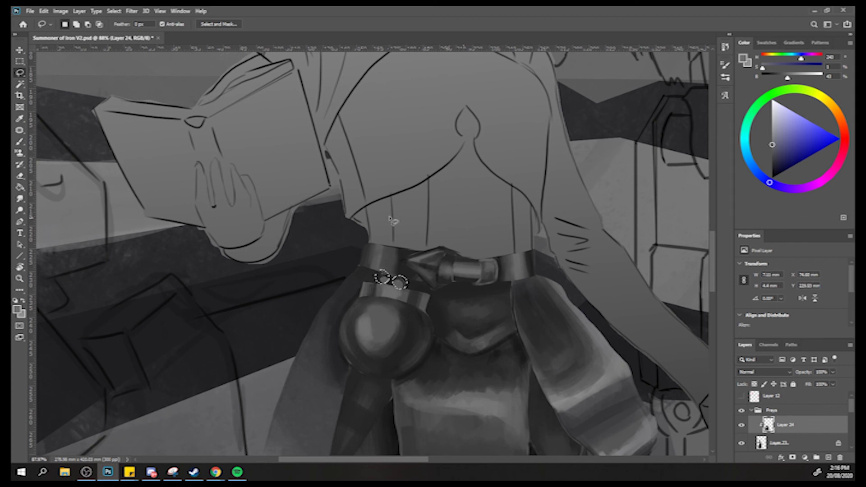
{"action": "key", "text": "b"}
{"action": "left_click", "coordinate": [468, 401], "text": "alt"}
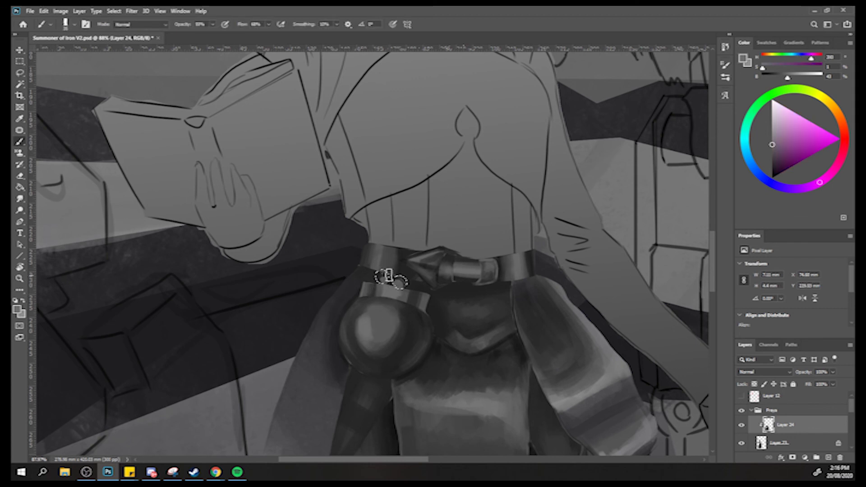
{"action": "mouse_move", "coordinate": [395, 303]}
{"action": "left_mouse_down"}
{"action": "mouse_move", "coordinate": [400, 258]}
{"action": "mouse_move", "coordinate": [381, 264]}
{"action": "mouse_move", "coordinate": [373, 255]}
{"action": "mouse_move", "coordinate": [383, 262]}
{"action": "left_mouse_up"}
Darken the left rivet with a deeper grey sampled from the belt.
{"action": "left_click", "coordinate": [404, 270], "text": "alt"}
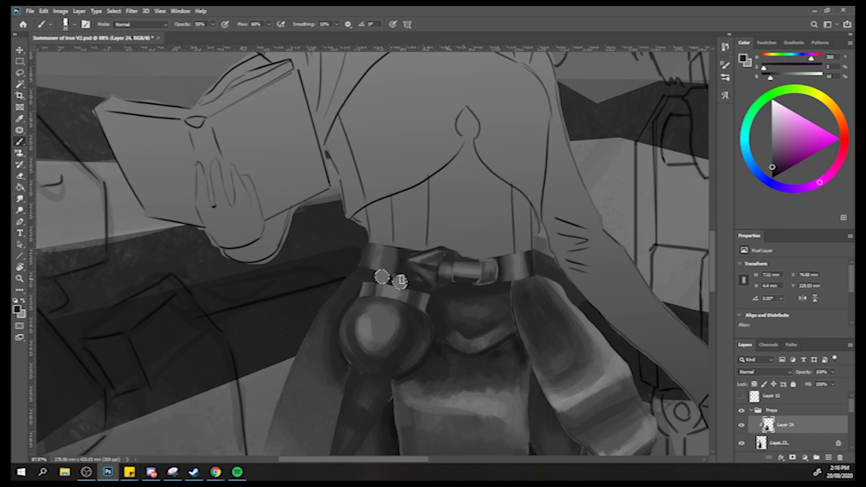
{"action": "left_click_drag", "start_coordinate": [383, 275], "coordinate": [389, 270]}
{"action": "left_click", "coordinate": [383, 329], "text": "alt"}
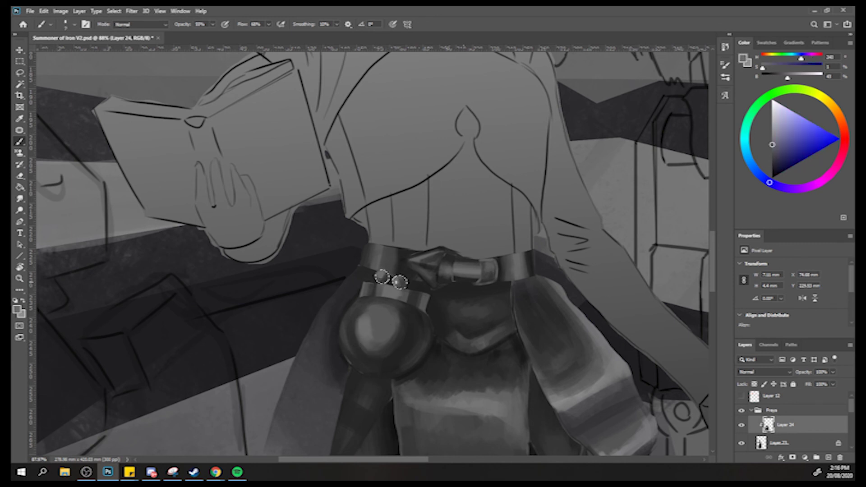
{"action": "key", "text": "z"}
{"action": "left_click_drag", "start_coordinate": [397, 265], "coordinate": [261, 196]}
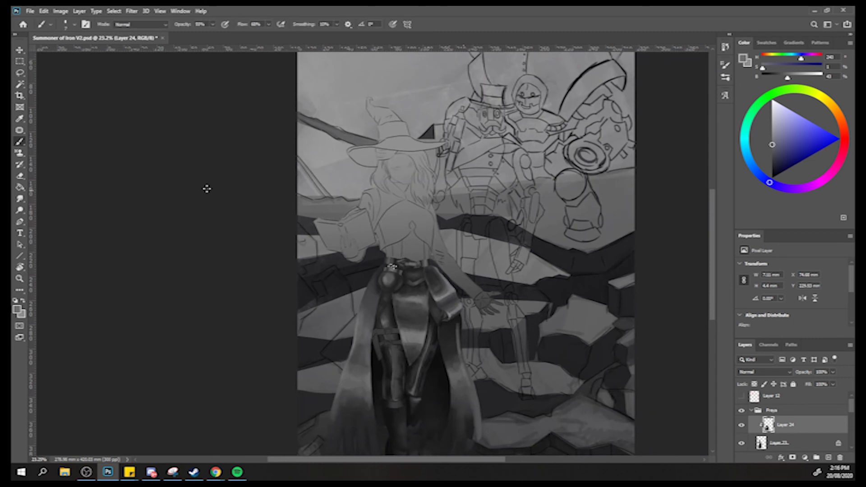
Drop the rivet selection, flip the canvas horizontally with Ctrl+Shift+H, and zoom in on the waist.
{"action": "key", "text": "ctrl+d"}
{"action": "key", "text": "ctrl+shift+h"}
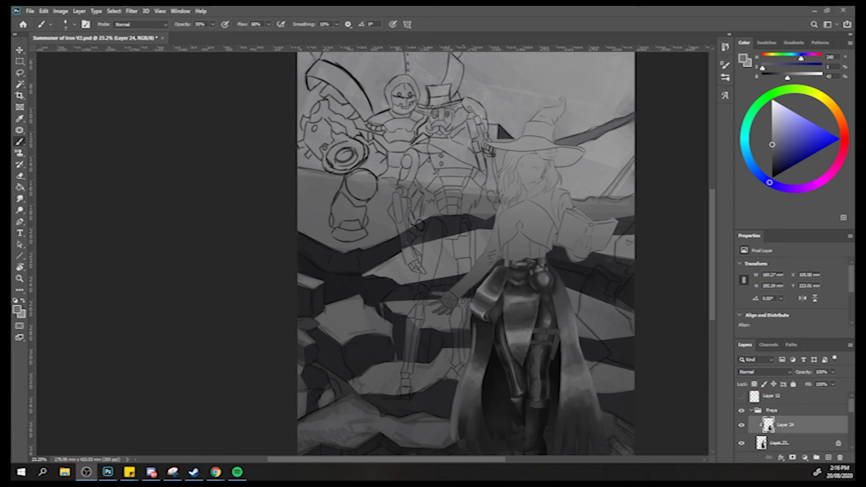
{"action": "key", "text": "alt+Tab"}
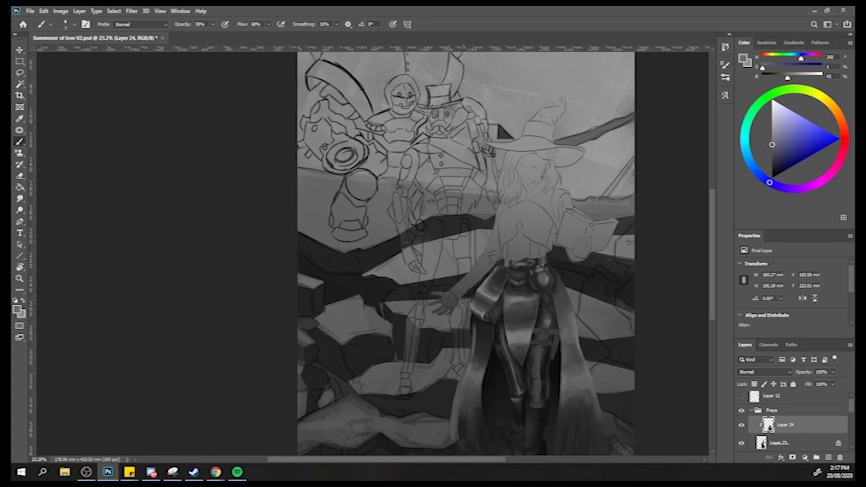
{"action": "key", "text": "z"}
{"action": "left_click", "coordinate": [511, 274], "text": "alt"}
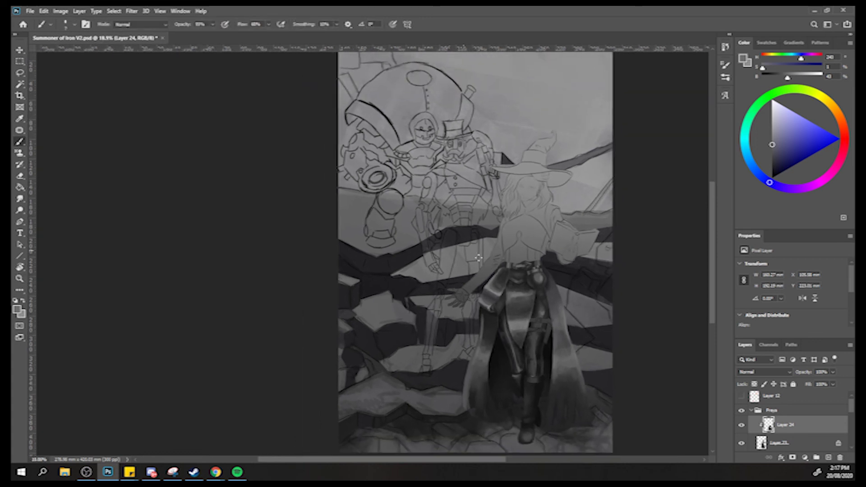
{"action": "left_click_drag", "start_coordinate": [507, 273], "coordinate": [504, 273]}
{"action": "key", "text": "b"}
{"action": "key", "text": "z"}
{"action": "left_click_drag", "start_coordinate": [401, 274], "coordinate": [425, 245]}
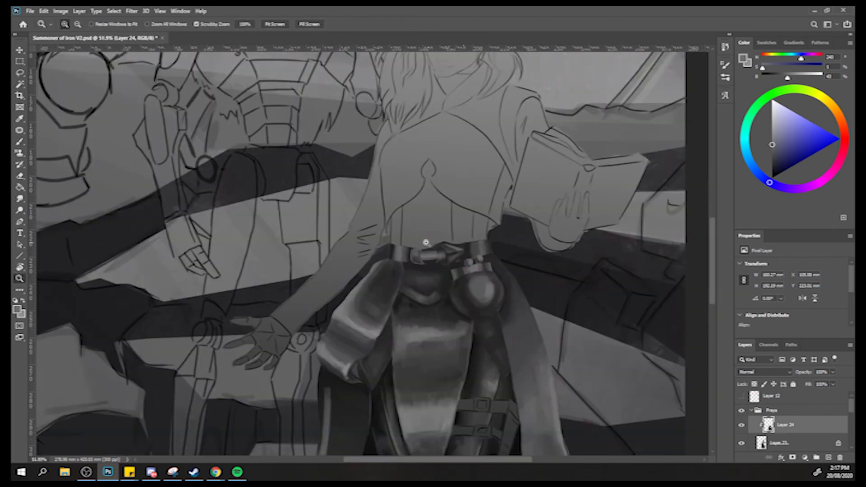
Paint a thin near-black line, sampled from the cloak, down the hanging cloth's right edge.
{"action": "key", "text": "b"}
{"action": "left_click", "coordinate": [396, 322], "text": "alt"}
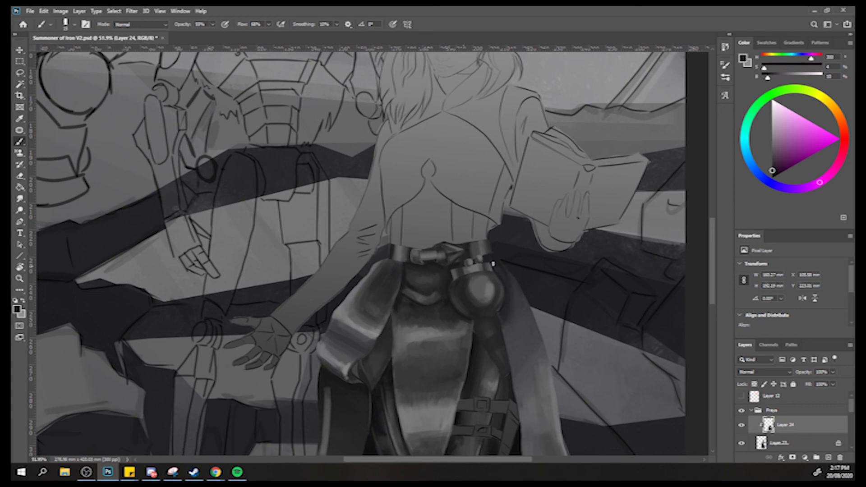
{"action": "left_click_drag", "start_coordinate": [513, 275], "coordinate": [537, 331]}
{"action": "key", "text": "bracketright"}
{"action": "key", "text": "bracketright"}
{"action": "key", "text": "bracketright"}
{"action": "key", "text": "bracketright"}
{"action": "key", "text": "bracketright"}
{"action": "left_click", "coordinate": [520, 306], "text": "alt"}
{"action": "left_click", "coordinate": [513, 277], "text": "alt"}
{"action": "left_click", "coordinate": [519, 307], "text": "alt"}
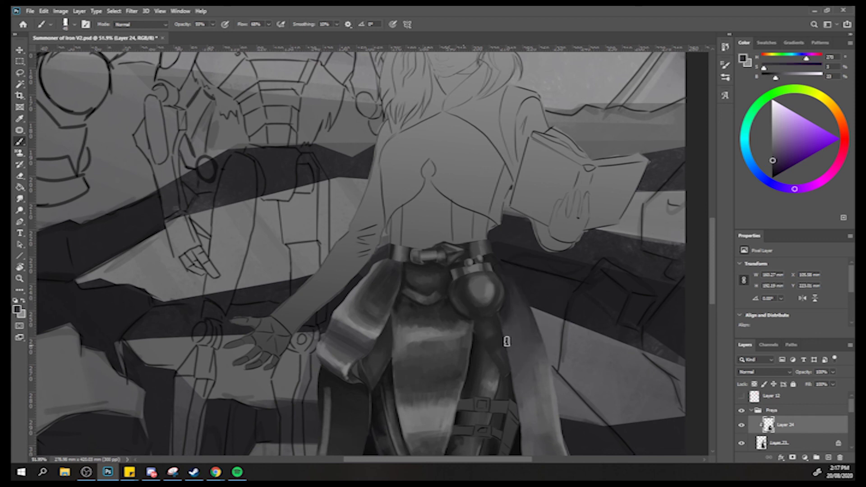
{"action": "left_click_drag", "start_coordinate": [494, 305], "coordinate": [464, 278]}
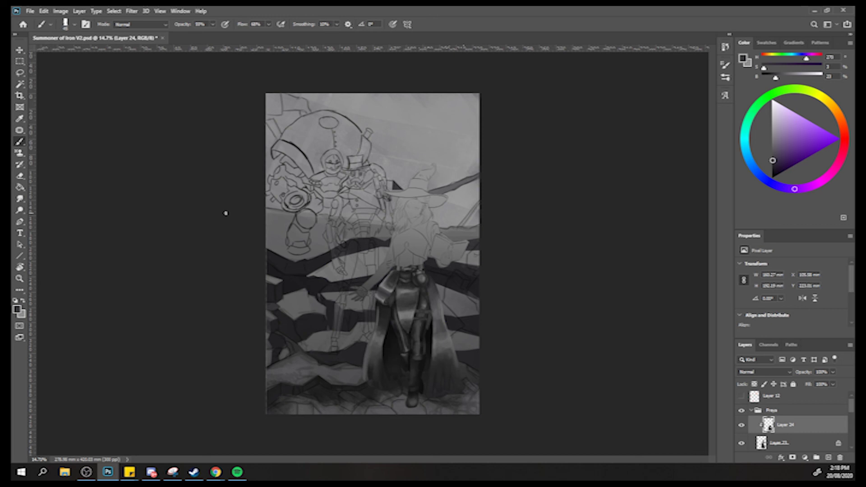
Zoom in on the witch's torso and lasso it from chest to belt.
{"action": "key", "text": "z"}
{"action": "left_click_drag", "start_coordinate": [372, 268], "coordinate": [407, 214]}
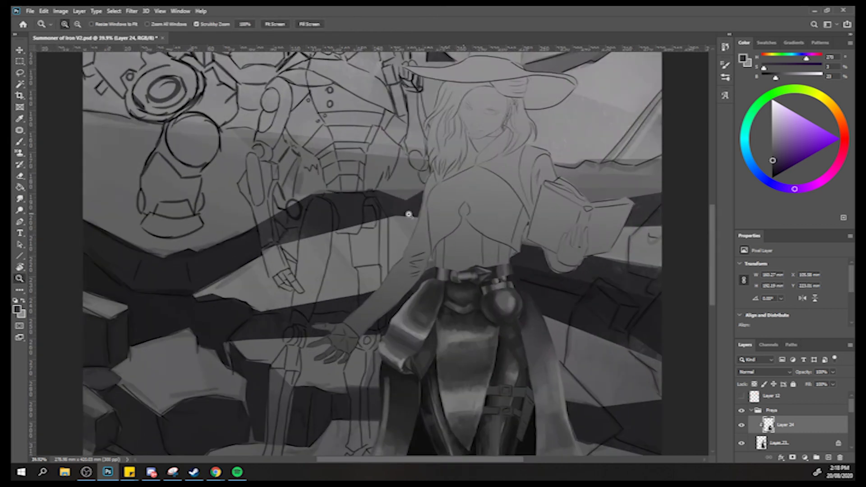
{"action": "key", "text": "b"}
{"action": "left_click", "coordinate": [19, 73]}
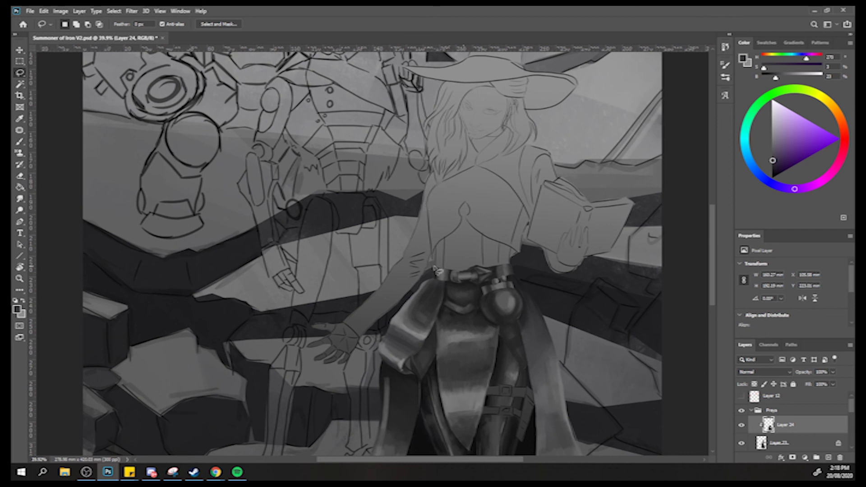
{"action": "mouse_move", "coordinate": [435, 264]}
{"action": "left_mouse_down"}
{"action": "mouse_move", "coordinate": [436, 246]}
{"action": "mouse_move", "coordinate": [455, 234]}
{"action": "mouse_move", "coordinate": [467, 205]}
{"action": "mouse_move", "coordinate": [481, 236]}
{"action": "mouse_move", "coordinate": [515, 253]}
{"action": "mouse_move", "coordinate": [500, 269]}
{"action": "mouse_move", "coordinate": [434, 266]}
{"action": "left_mouse_up"}
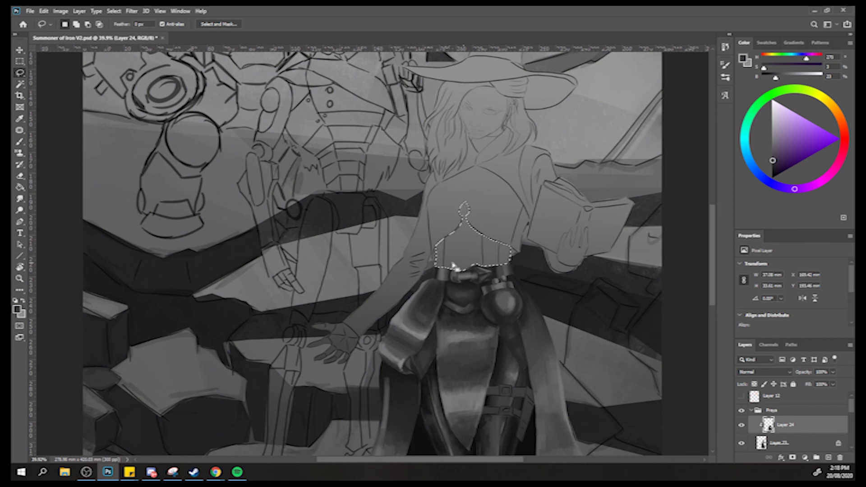
Refine the torso selection's bottom edge along the belt, adding the lower and lower-right edges.
{"action": "key", "text": "alt"}
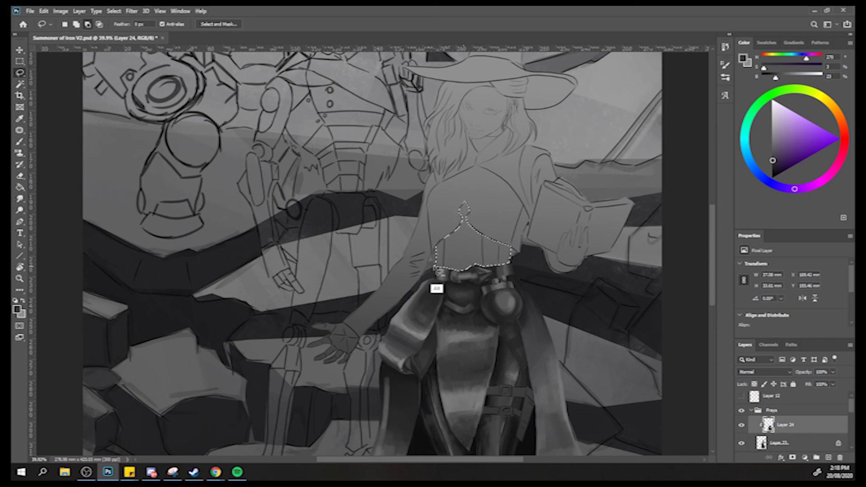
{"action": "left_click_drag", "start_coordinate": [451, 272], "coordinate": [476, 260]}
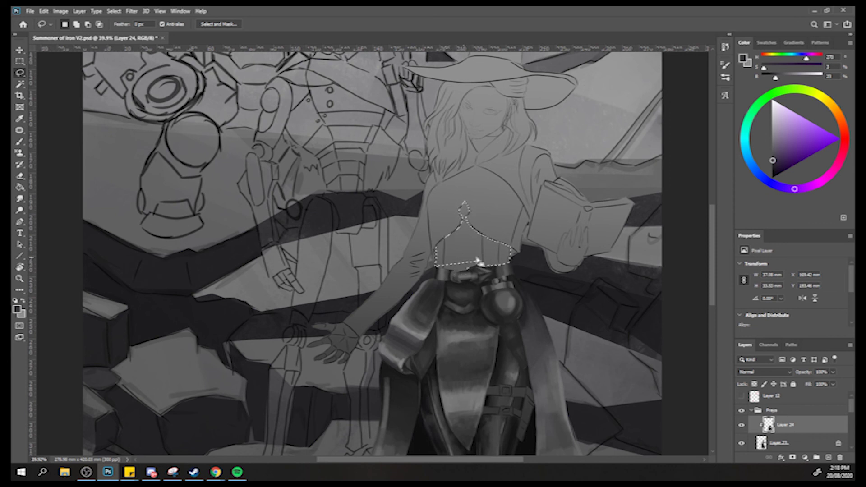
{"action": "key", "text": "ctrl+z"}
{"action": "key", "text": "shift"}
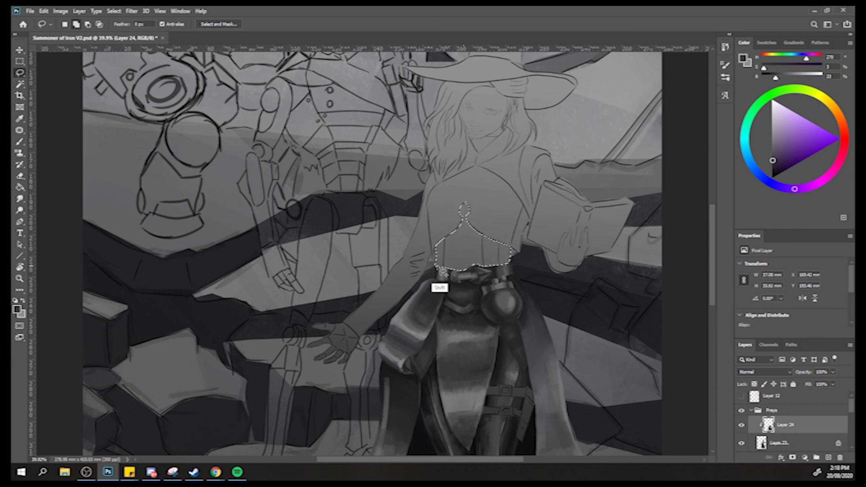
{"action": "left_click_drag", "start_coordinate": [460, 276], "coordinate": [444, 272]}
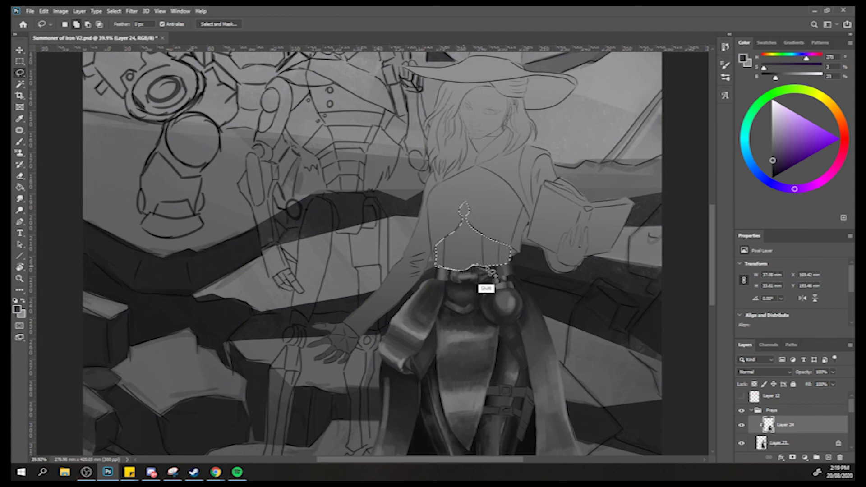
{"action": "left_click_drag", "start_coordinate": [503, 265], "coordinate": [510, 263]}
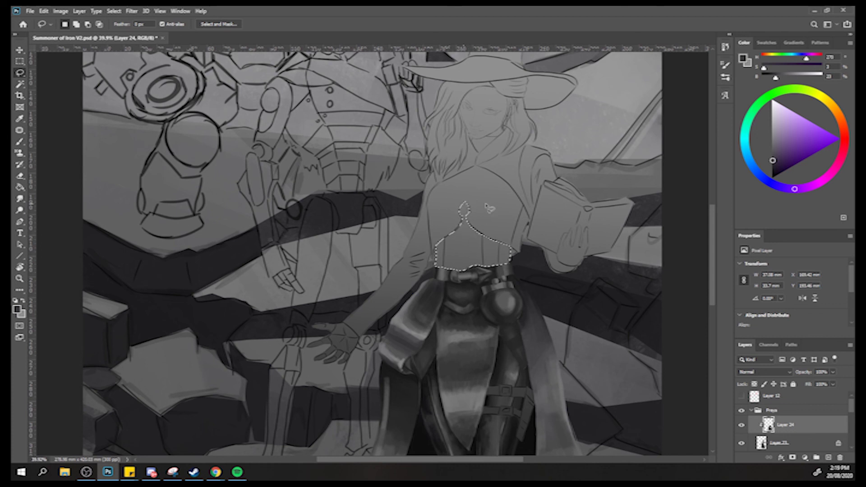
{"action": "key", "text": "b"}
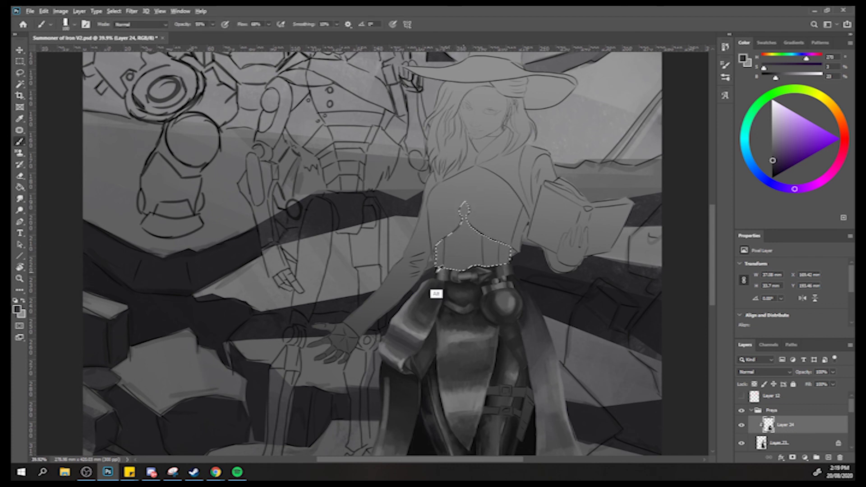
Paint near-black vertical strokes across the selected torso, then shade with a size-30 brush.
{"action": "left_click", "coordinate": [435, 294], "text": "alt"}
{"action": "mouse_move", "coordinate": [452, 312]}
{"action": "left_mouse_down"}
{"action": "mouse_move", "coordinate": [465, 227]}
{"action": "mouse_move", "coordinate": [463, 313]}
{"action": "mouse_move", "coordinate": [474, 206]}
{"action": "mouse_move", "coordinate": [486, 299]}
{"action": "mouse_move", "coordinate": [492, 219]}
{"action": "left_mouse_up"}
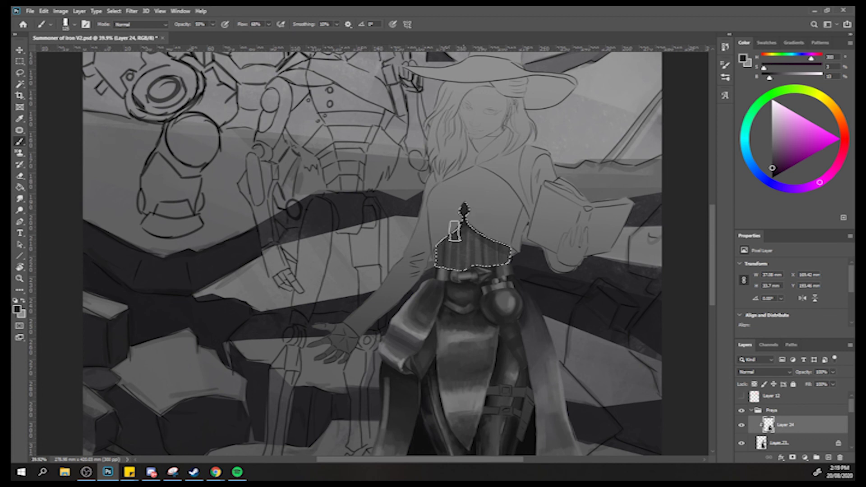
{"action": "key", "text": "bracketleft"}
{"action": "key", "text": "bracketleft"}
{"action": "key", "text": "bracketleft"}
{"action": "key", "text": "bracketleft"}
{"action": "key", "text": "bracketleft"}
{"action": "key", "text": "bracketleft"}
{"action": "key", "text": "bracketleft"}
{"action": "key", "text": "bracketleft"}
{"action": "key", "text": "bracketleft"}
{"action": "key", "text": "bracketleft"}
{"action": "left_click", "coordinate": [491, 213], "text": "alt"}
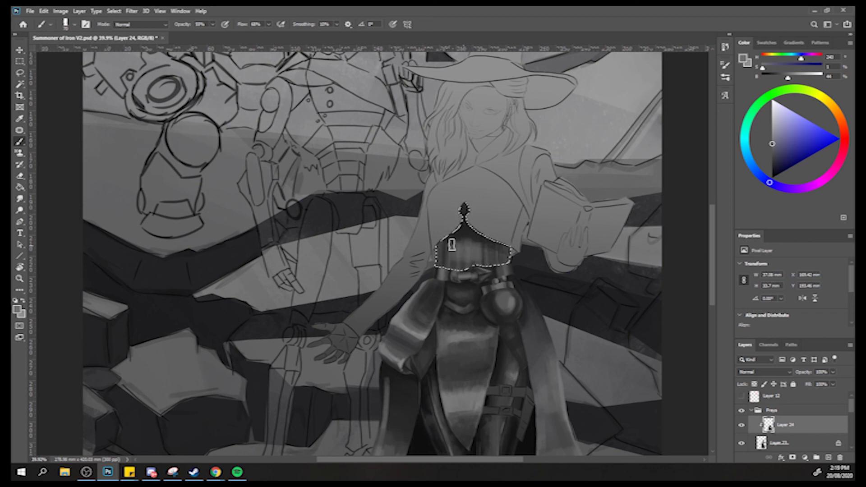
{"action": "left_click", "coordinate": [455, 248], "text": "alt"}
{"action": "left_click", "coordinate": [456, 242], "text": "alt"}
{"action": "left_click", "coordinate": [456, 236], "text": "alt"}
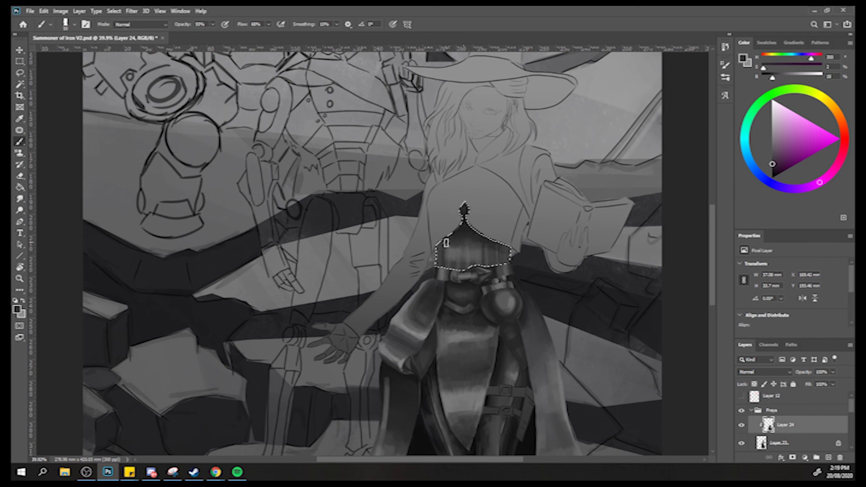
{"action": "left_click", "coordinate": [455, 255], "text": "alt"}
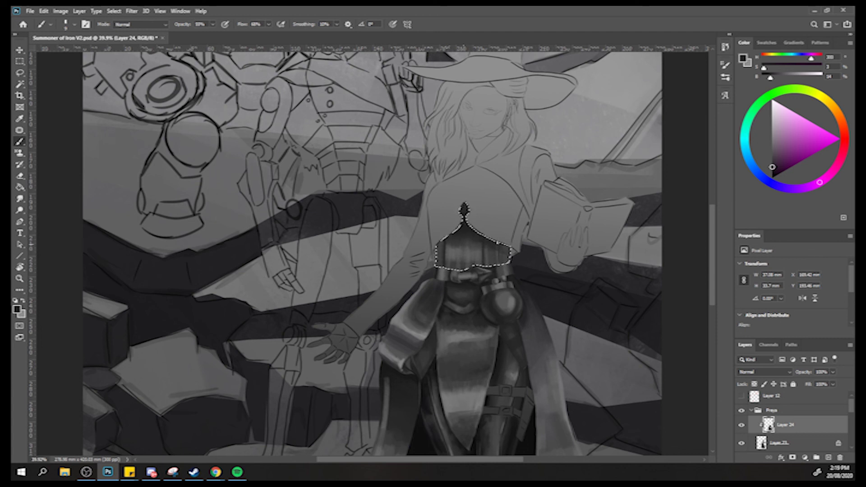
Enlarge the brush to about 35 and shade the torso with dark bluish and magenta-tinted greys.
{"action": "key", "text": "bracketright"}
{"action": "key", "text": "bracketright"}
{"action": "key", "text": "bracketright"}
{"action": "key", "text": "bracketright"}
{"action": "key", "text": "bracketright"}
{"action": "key", "text": "bracketright"}
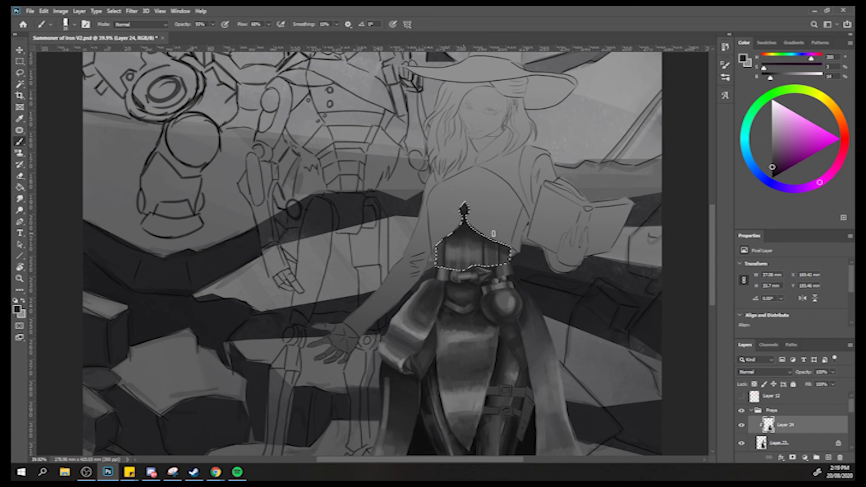
{"action": "left_click", "coordinate": [490, 244], "text": "alt"}
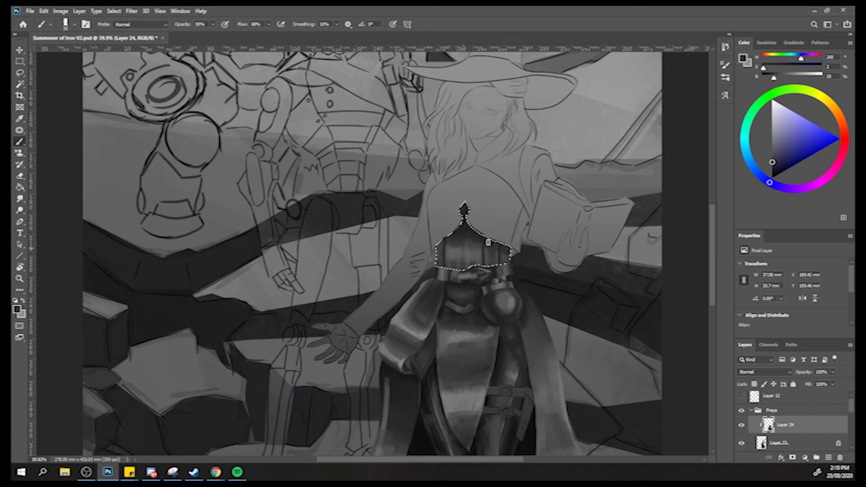
{"action": "left_click", "coordinate": [469, 246], "text": "alt"}
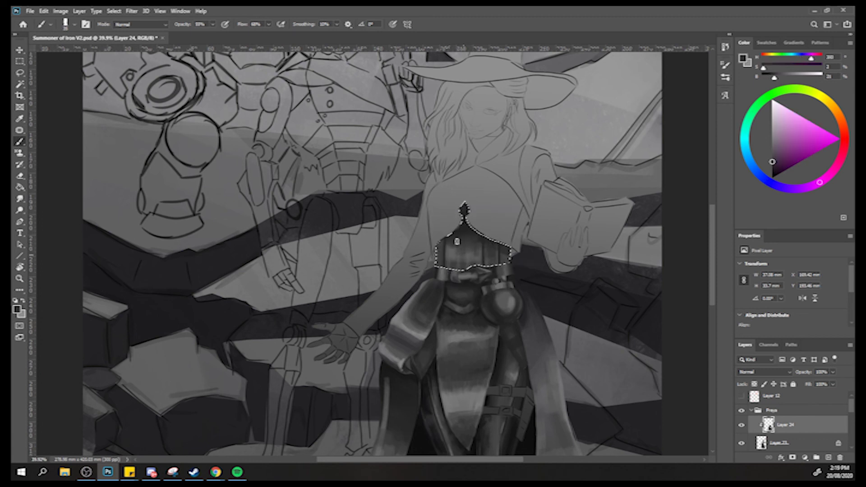
{"action": "left_click", "coordinate": [449, 250], "text": "alt"}
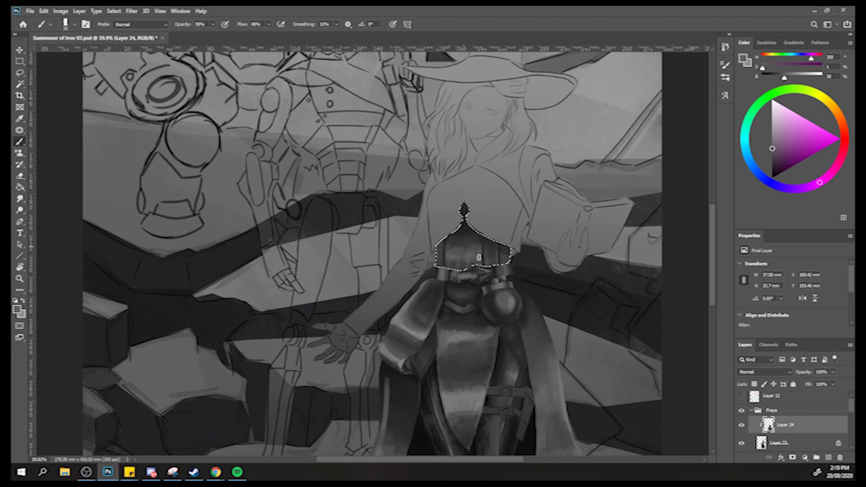
{"action": "left_click", "coordinate": [480, 246], "text": "alt"}
{"action": "left_click", "coordinate": [465, 246], "text": "alt"}
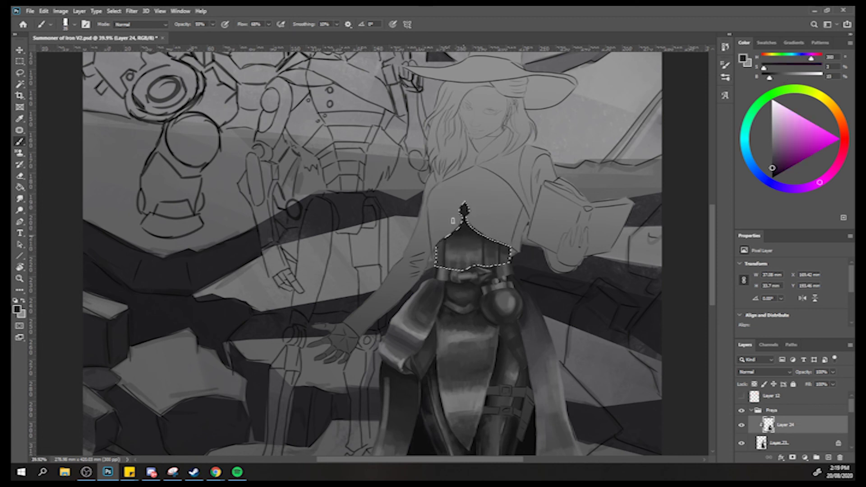
{"action": "left_click", "coordinate": [458, 247], "text": "alt"}
{"action": "left_click", "coordinate": [466, 231], "text": "alt"}
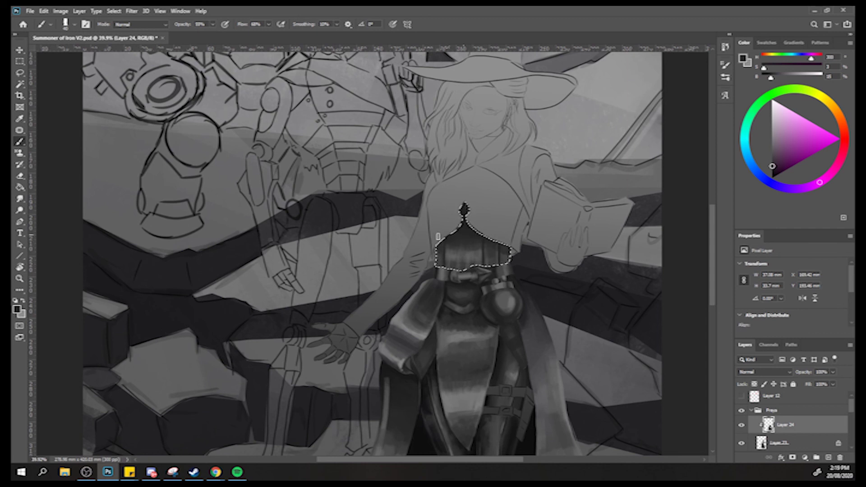
{"action": "left_click", "coordinate": [437, 253], "text": "alt"}
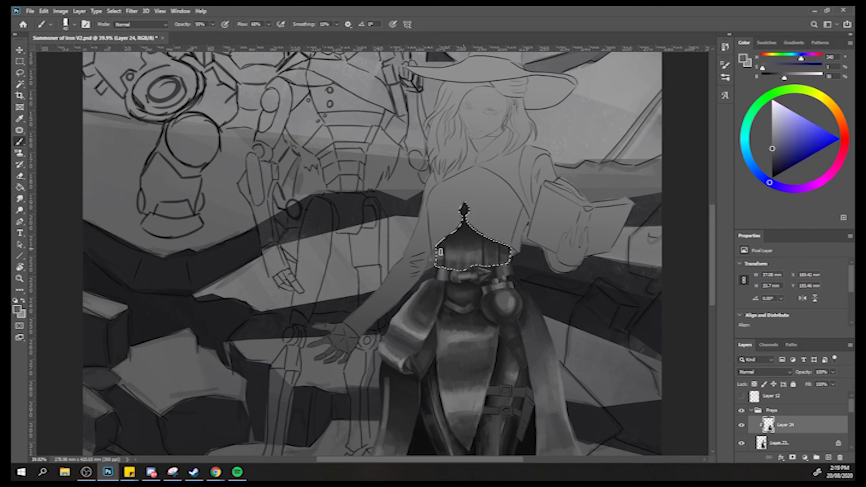
Keep shading the torso with greys from the hair and coat, then zoom out to the whole painting.
{"action": "left_click", "coordinate": [441, 243], "text": "alt"}
{"action": "left_click", "coordinate": [479, 251], "text": "alt"}
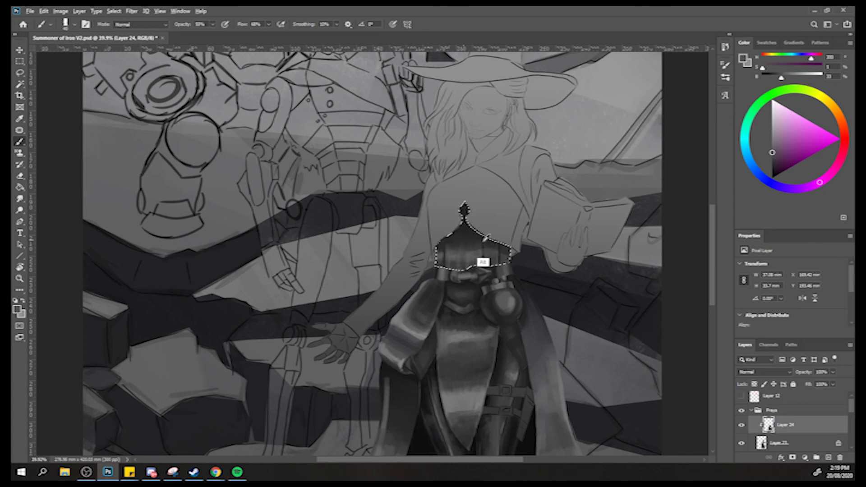
{"action": "left_click", "coordinate": [499, 349], "text": "alt"}
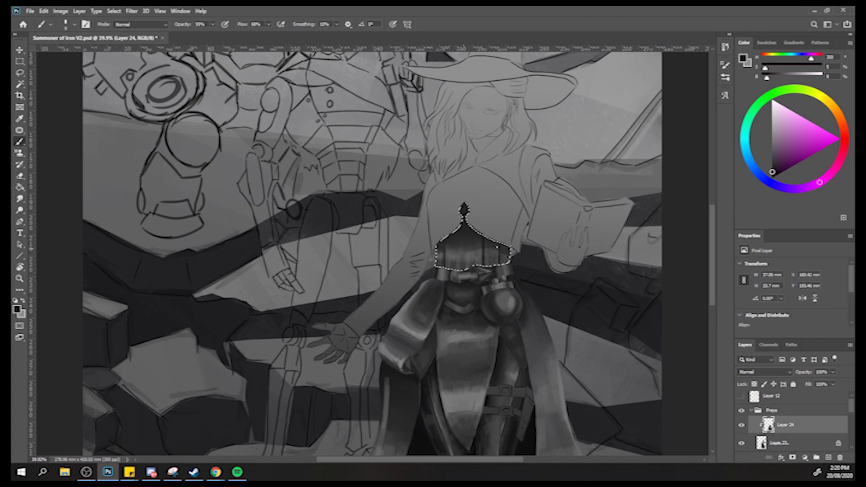
{"action": "left_click", "coordinate": [497, 260], "text": "alt"}
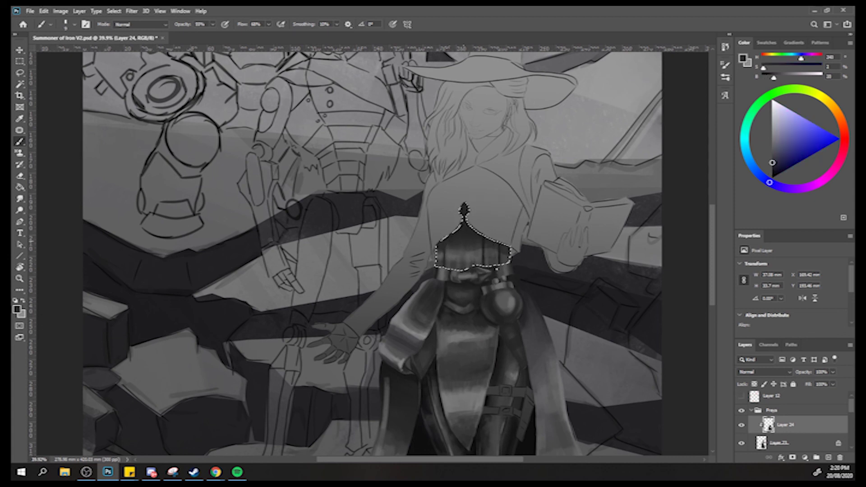
{"action": "left_click", "coordinate": [503, 253], "text": "alt"}
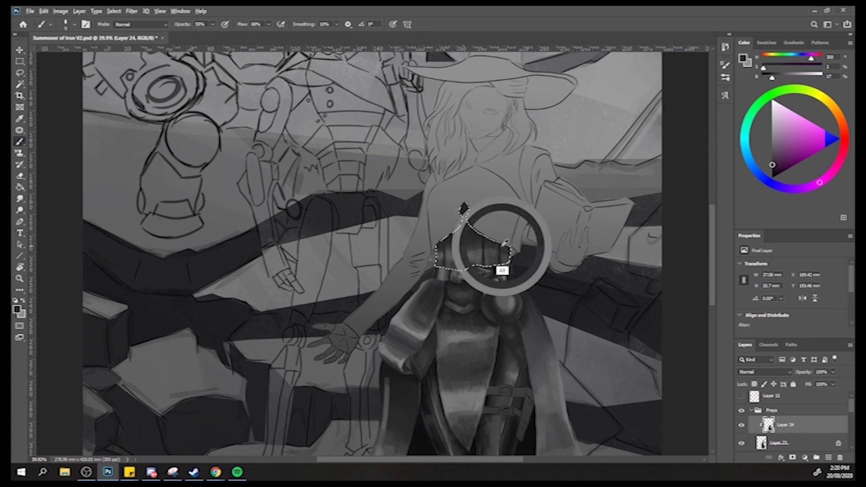
{"action": "left_click", "coordinate": [485, 259], "text": "alt"}
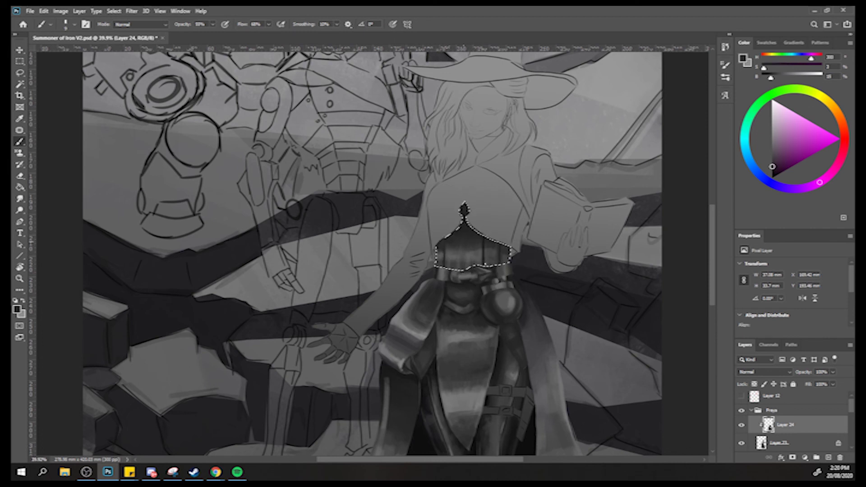
{"action": "left_click", "coordinate": [488, 249], "text": "alt"}
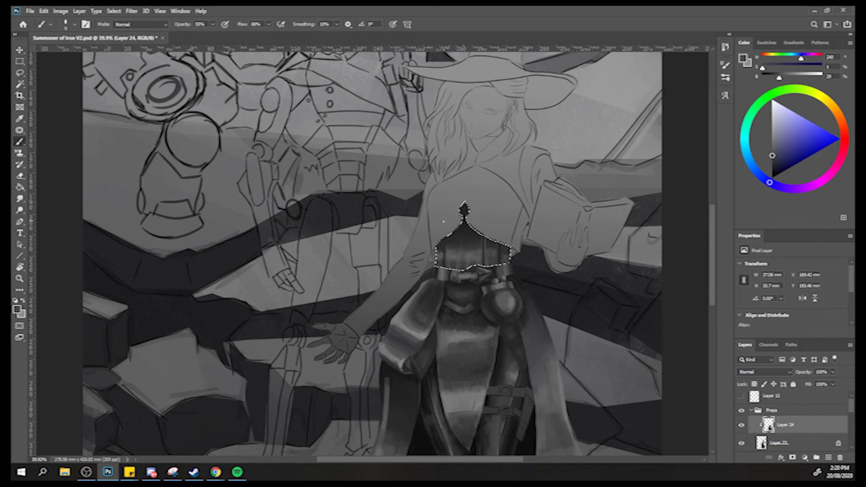
{"action": "left_click_drag", "start_coordinate": [459, 248], "coordinate": [421, 195]}
{"action": "left_click_drag", "start_coordinate": [465, 241], "coordinate": [428, 230]}
{"action": "key", "text": "z"}
{"action": "left_click", "coordinate": [373, 261]}
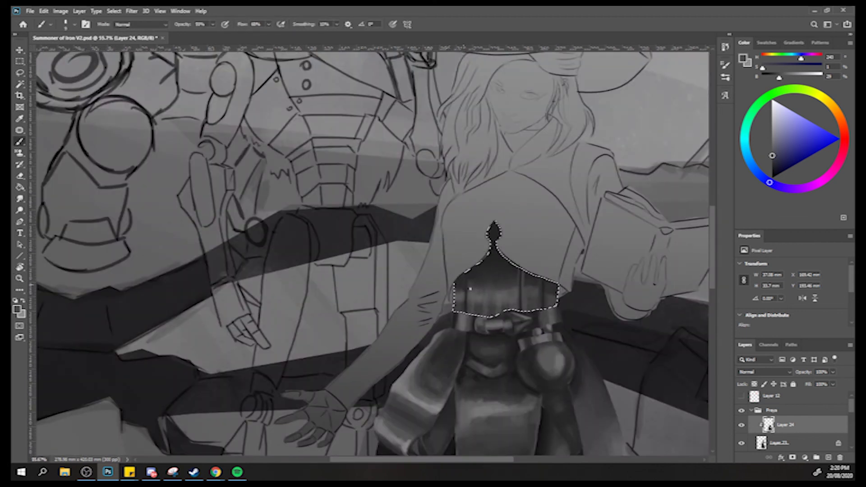
{"action": "left_click", "coordinate": [471, 286], "text": "alt"}
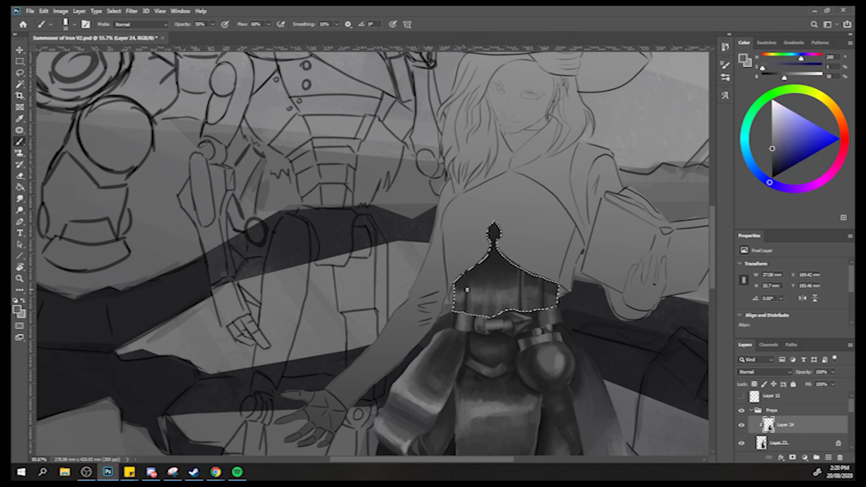
{"action": "left_click", "coordinate": [468, 278], "text": "alt"}
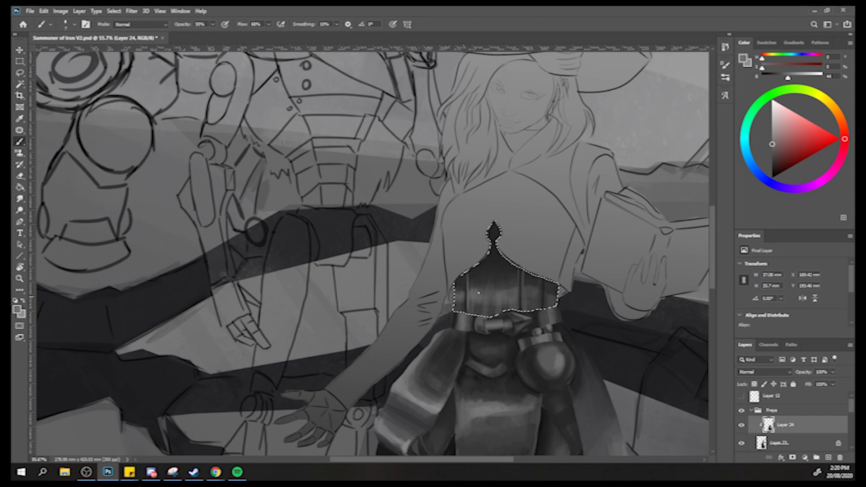
{"action": "key", "text": "]"}
{"action": "key", "text": "]"}
{"action": "key", "text": "]"}
{"action": "key", "text": "]"}
{"action": "key", "text": "bracketleft"}
{"action": "key", "text": "bracketleft"}
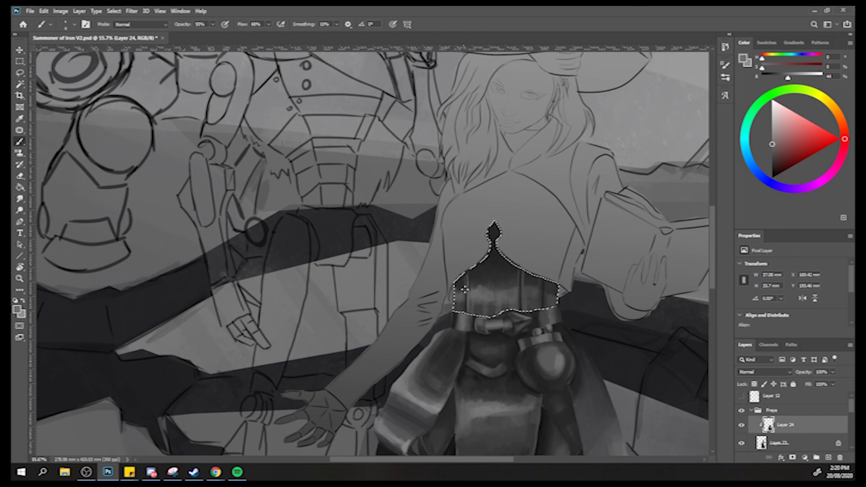
{"action": "key", "text": "ctrl+0"}
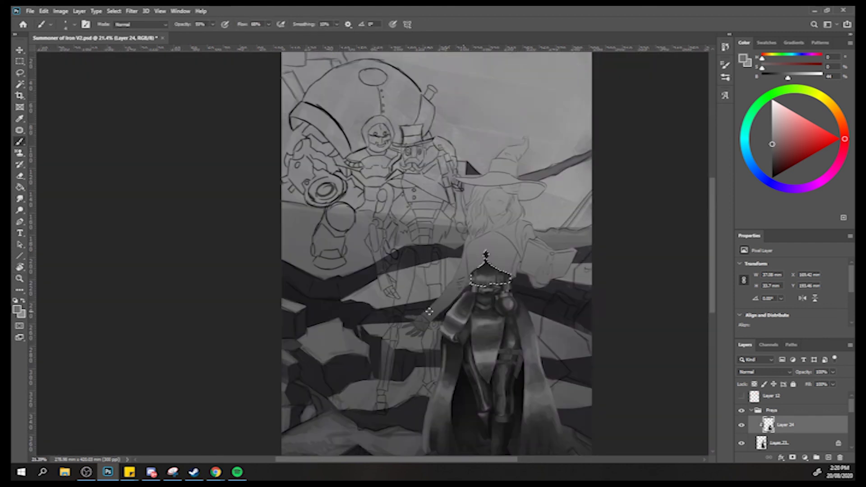
{"action": "key", "text": "ctrl+d"}
{"action": "key", "text": "ctrl+shift+h"}
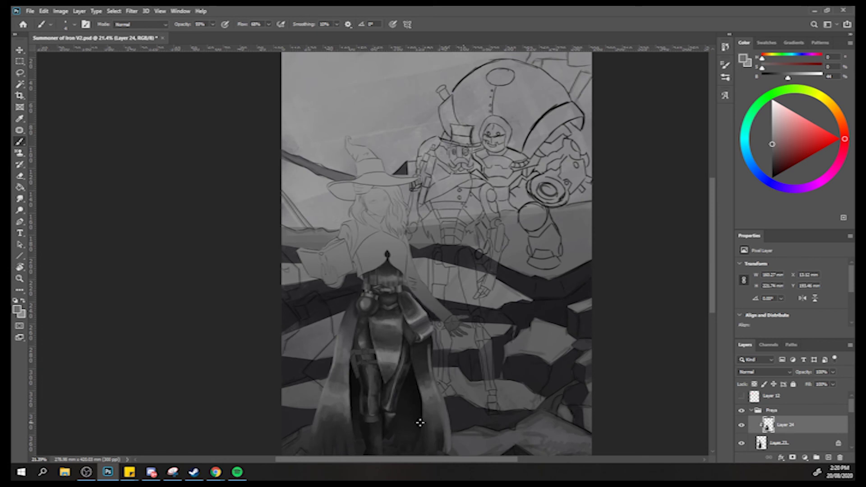
{"action": "key", "text": "z"}
{"action": "key", "text": "ctrl+shift+h"}
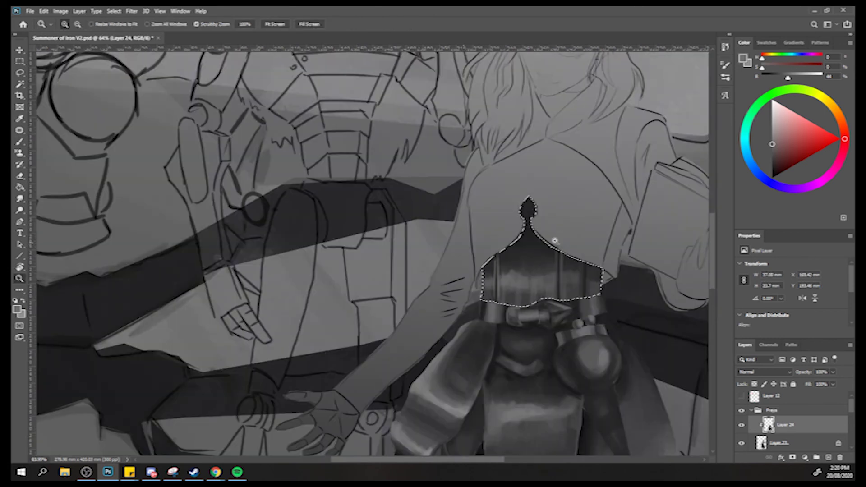
{"action": "left_click_drag", "start_coordinate": [466, 281], "coordinate": [509, 263]}
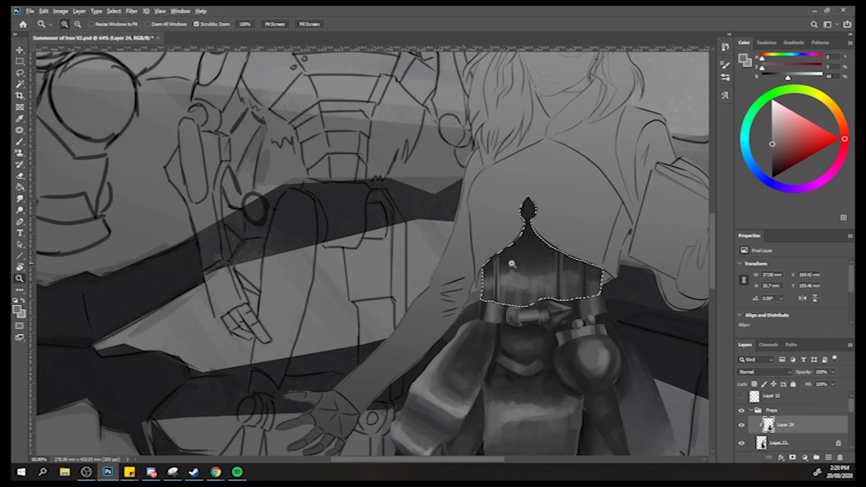
Paint short strokes on the bodice and midriff with a larger brush, using blue-greys sampled from the bodice.
{"action": "key", "text": "b"}
{"action": "left_click", "coordinate": [515, 256], "text": "alt"}
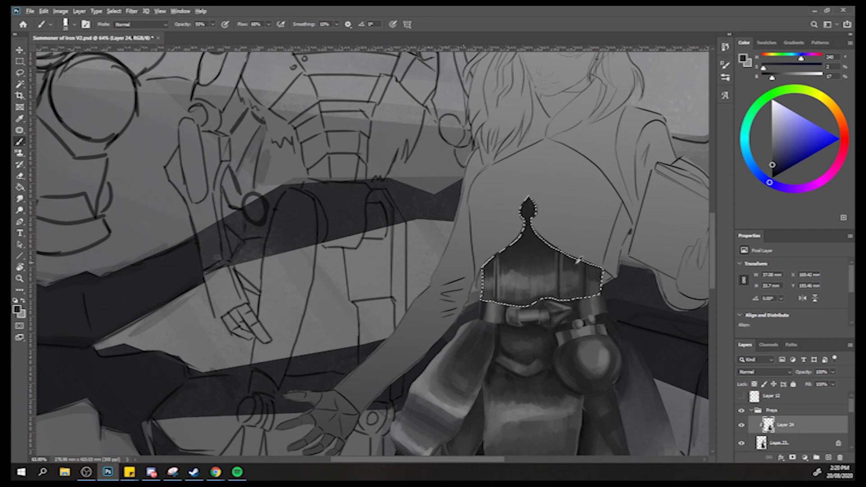
{"action": "left_click", "coordinate": [580, 266], "text": "alt"}
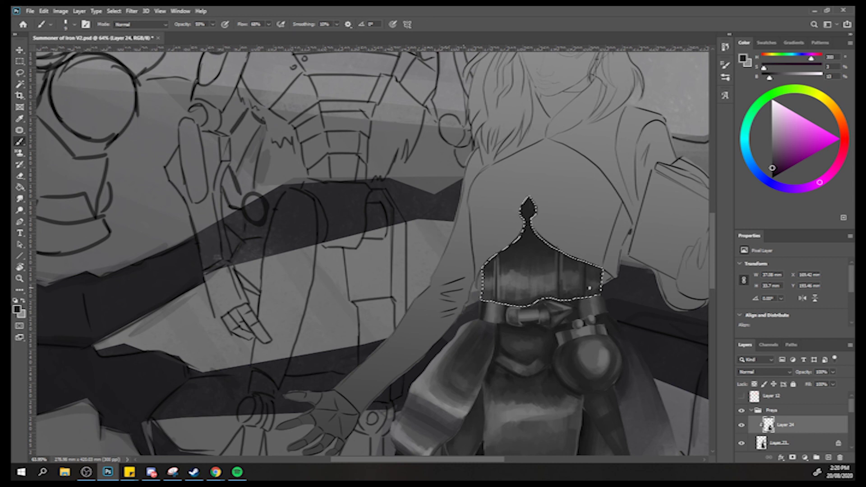
{"action": "key", "text": "bracketright"}
{"action": "key", "text": "bracketright"}
{"action": "key", "text": "bracketright"}
{"action": "key", "text": "bracketright"}
{"action": "left_click", "coordinate": [516, 280], "text": "alt"}
{"action": "left_click", "coordinate": [505, 292], "text": "alt"}
{"action": "left_click_drag", "start_coordinate": [504, 288], "coordinate": [505, 289]}
{"action": "left_click", "coordinate": [503, 318], "text": "alt"}
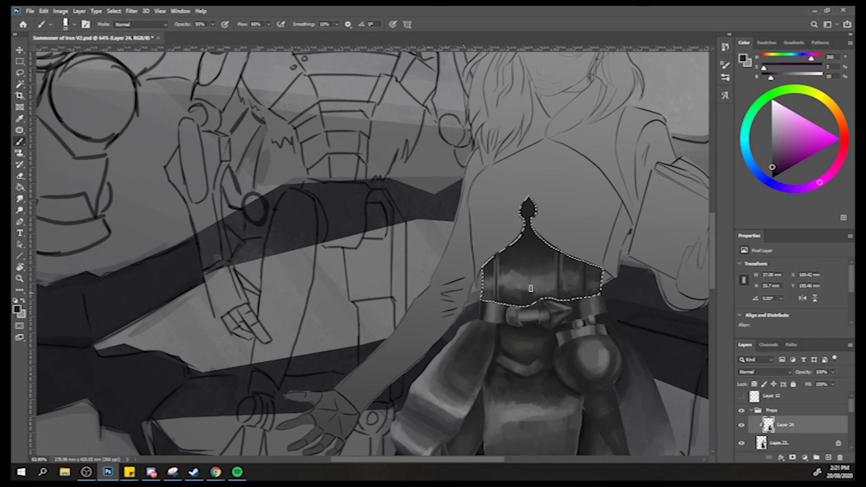
{"action": "left_click", "coordinate": [506, 298], "text": "alt"}
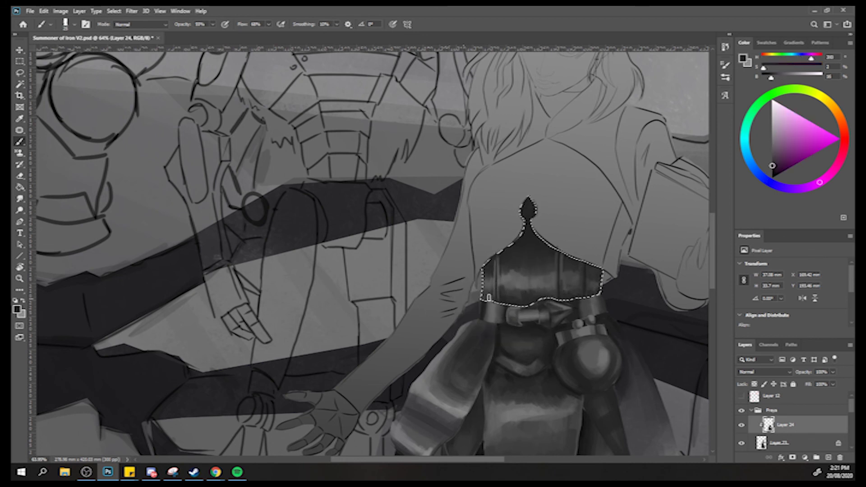
{"action": "left_click", "coordinate": [484, 300], "text": "alt"}
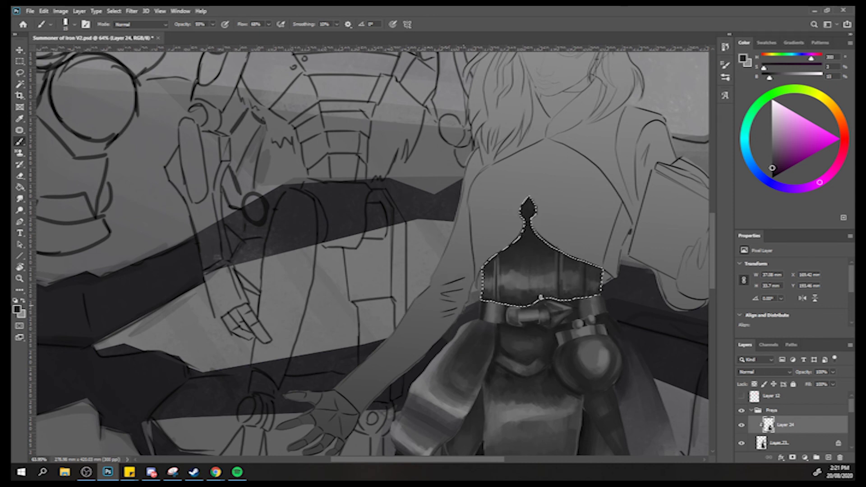
Zoom out and flip the canvas horizontally with Ctrl+Shift+H.
{"action": "key", "text": "ctrl+space"}
{"action": "left_click_drag", "start_coordinate": [577, 278], "coordinate": [537, 279]}
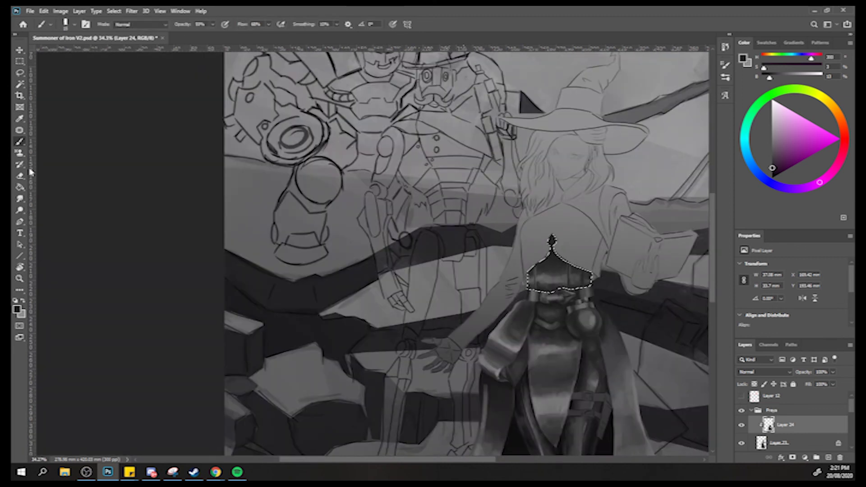
{"action": "key", "text": "ctrl+shift+h"}
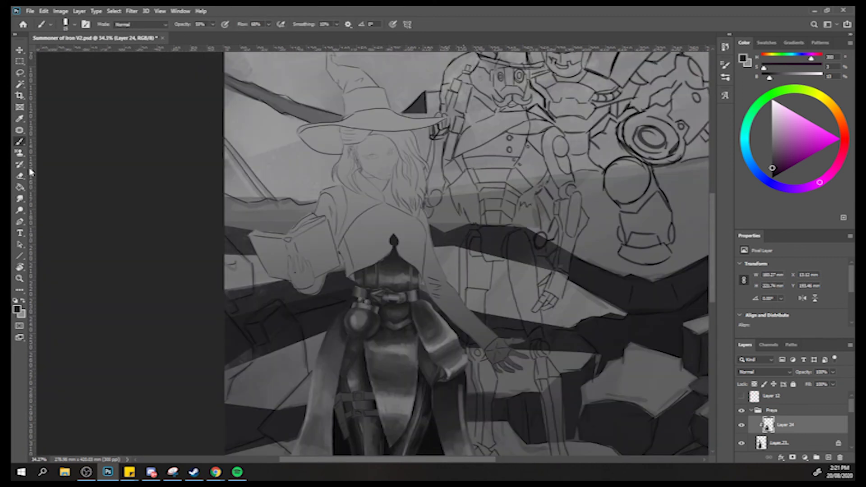
{"action": "left_click_drag", "start_coordinate": [338, 311], "coordinate": [289, 267]}
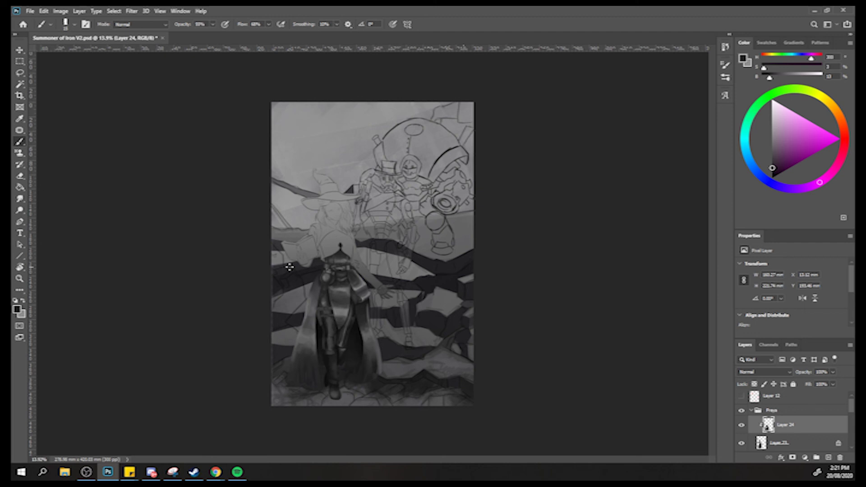
Zoom in on the witch's arm and lasso from her hair down to her hand.
{"action": "mouse_move", "coordinate": [350, 242]}
{"action": "left_mouse_down"}
{"action": "mouse_move", "coordinate": [396, 263]}
{"action": "mouse_move", "coordinate": [440, 264]}
{"action": "left_mouse_up"}
{"action": "key", "text": "l"}
{"action": "mouse_move", "coordinate": [353, 236]}
{"action": "left_mouse_down"}
{"action": "mouse_move", "coordinate": [388, 295]}
{"action": "mouse_move", "coordinate": [452, 358]}
{"action": "mouse_move", "coordinate": [411, 382]}
{"action": "left_mouse_up"}
Add the rest of the outstretched arm to the lasso selection.
{"action": "key", "text": "shift"}
{"action": "mouse_move", "coordinate": [356, 311]}
{"action": "left_mouse_down"}
{"action": "mouse_move", "coordinate": [356, 261]}
{"action": "mouse_move", "coordinate": [365, 264]}
{"action": "left_mouse_up"}
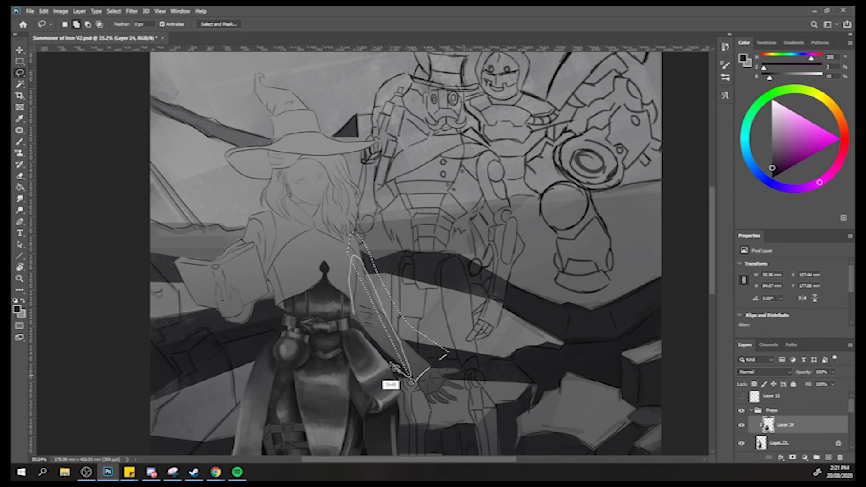
{"action": "left_click_drag", "start_coordinate": [358, 312], "coordinate": [357, 307]}
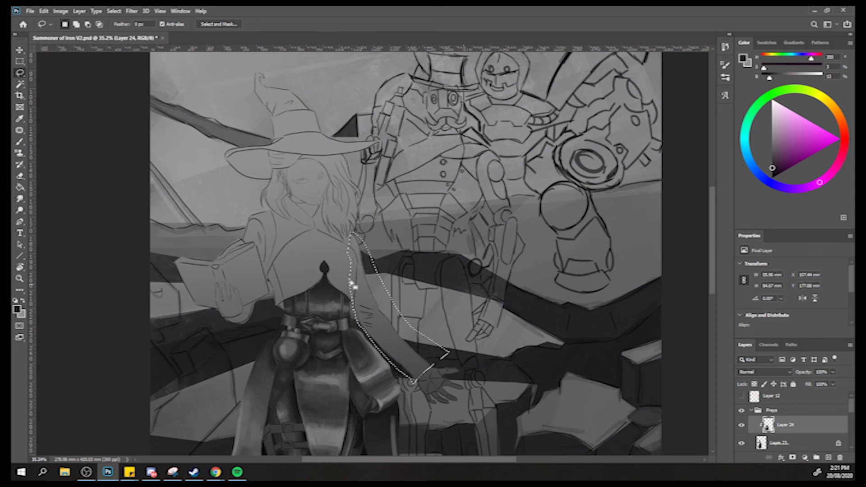
Darken the sleeve's top strip with a sampled dark grey, then shrink the brush.
{"action": "key", "text": "b"}
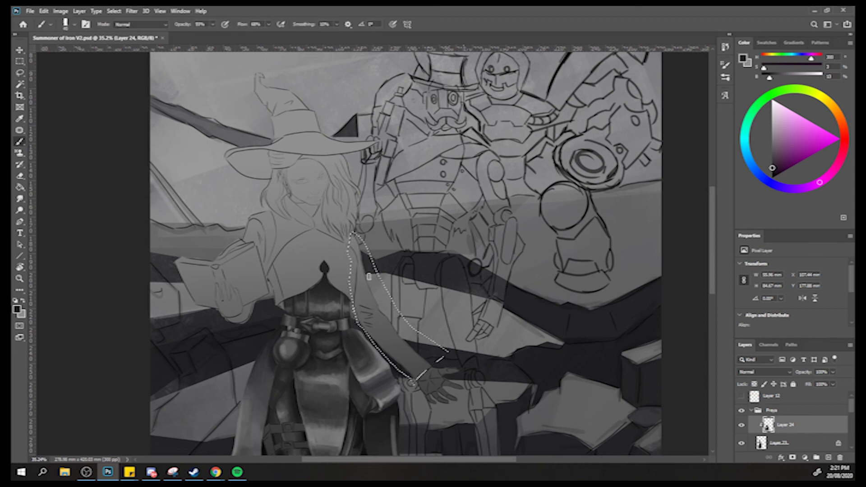
{"action": "left_click", "coordinate": [338, 299], "text": "alt"}
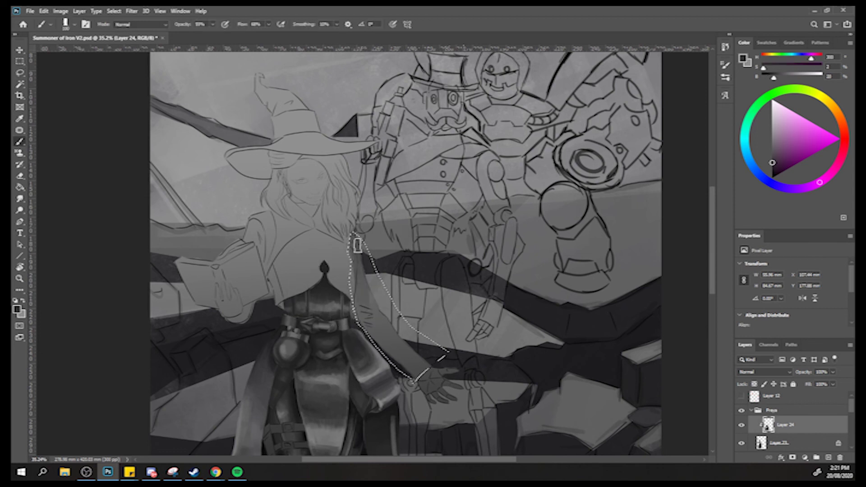
{"action": "left_click_drag", "start_coordinate": [354, 312], "coordinate": [355, 234]}
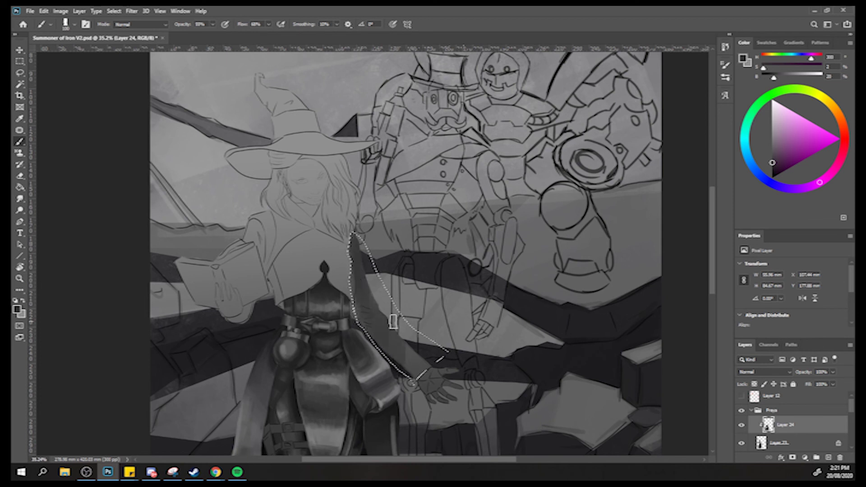
{"action": "key", "text": "bracketleft"}
{"action": "key", "text": "bracketleft"}
{"action": "key", "text": "bracketleft"}
{"action": "key", "text": "bracketleft"}
{"action": "key", "text": "bracketleft"}
{"action": "key", "text": "shift"}
Refine the sleeve selection by trimming its upper-left edge and widening it along the arm.
{"action": "key", "text": "l"}
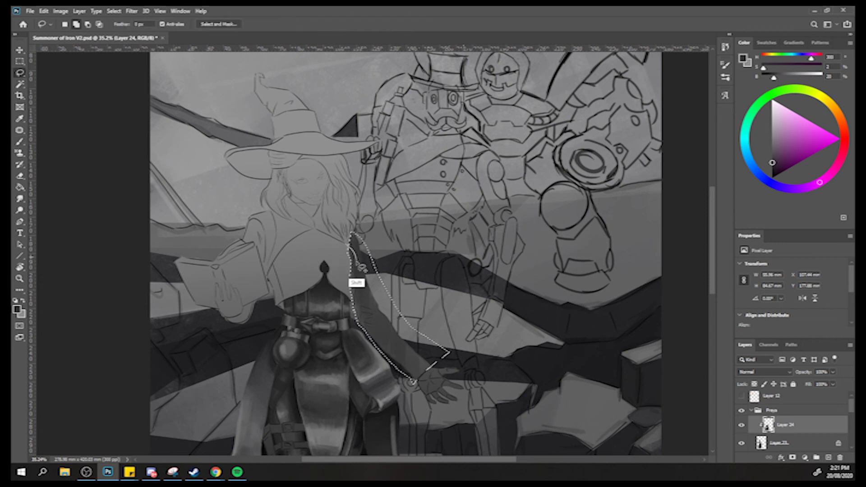
{"action": "left_click_drag", "start_coordinate": [353, 302], "coordinate": [337, 220]}
{"action": "key", "text": "ctrl+z"}
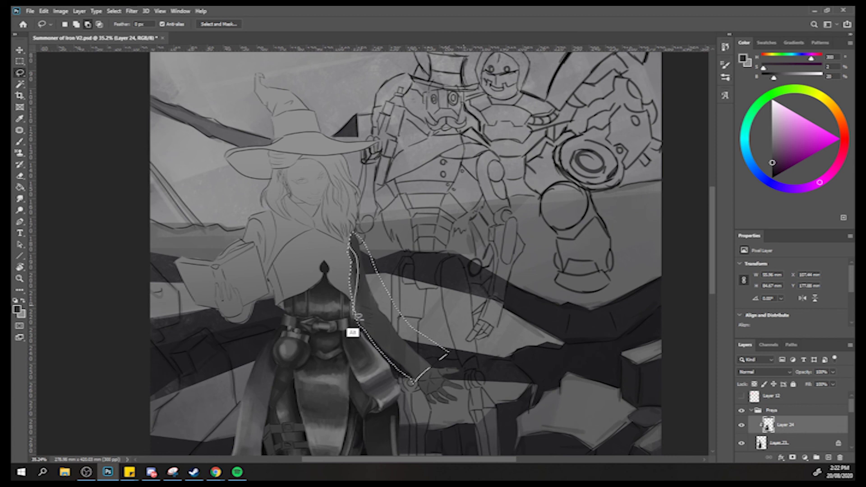
{"action": "left_click_drag", "start_coordinate": [345, 267], "coordinate": [340, 206]}
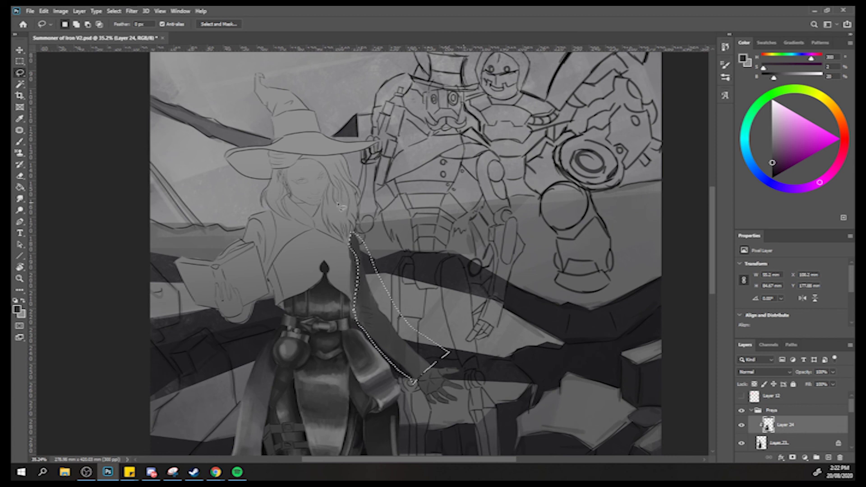
{"action": "key", "text": "ctrl+z"}
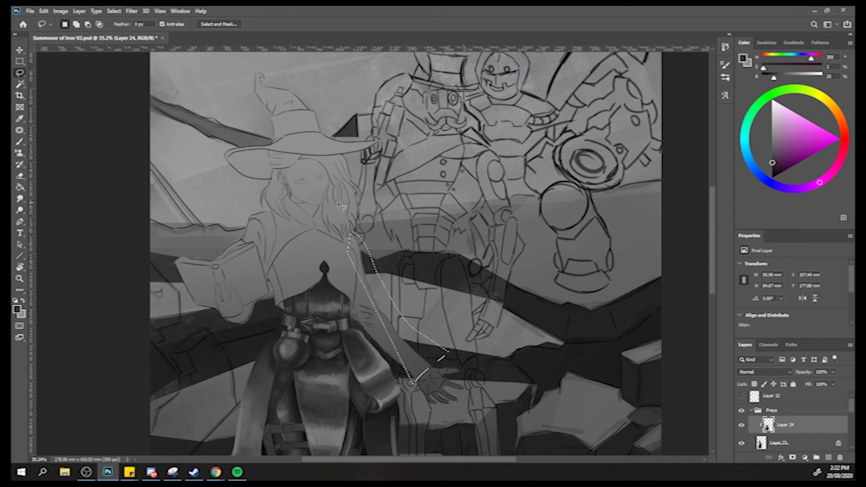
{"action": "key", "text": "alt"}
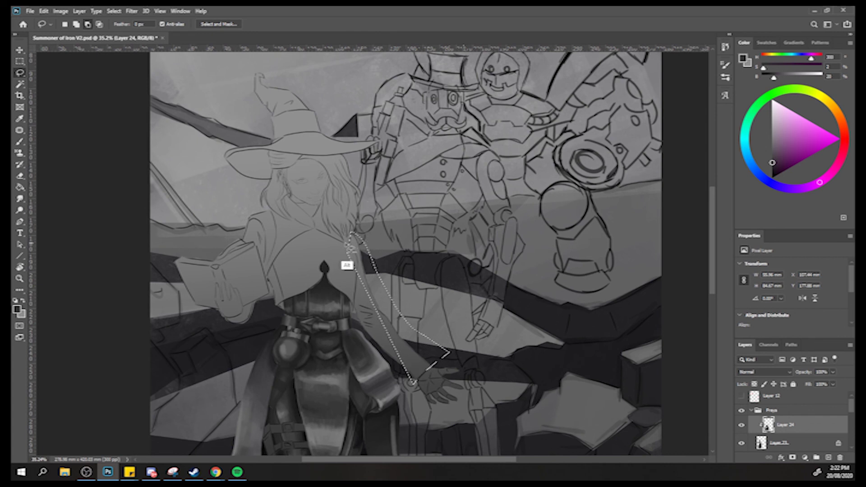
{"action": "left_click_drag", "start_coordinate": [344, 261], "coordinate": [344, 245]}
{"action": "key", "text": "shift"}
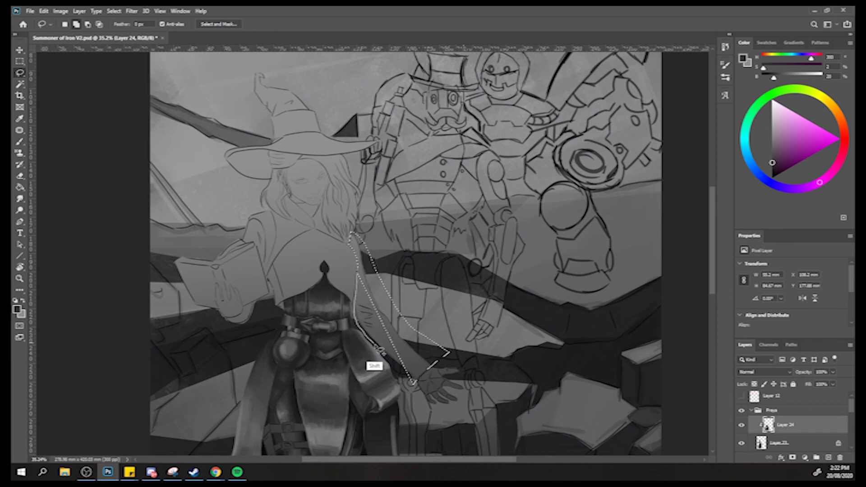
{"action": "left_click_drag", "start_coordinate": [420, 382], "coordinate": [419, 383]}
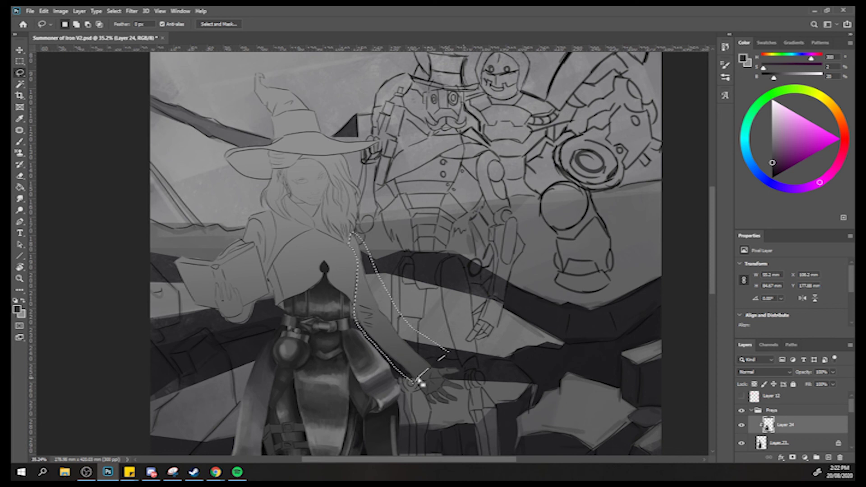
Shrink the brush and pick cool, warm and darker greys from around the sleeve.
{"action": "key", "text": "b"}
{"action": "left_click", "coordinate": [350, 285], "text": "alt"}
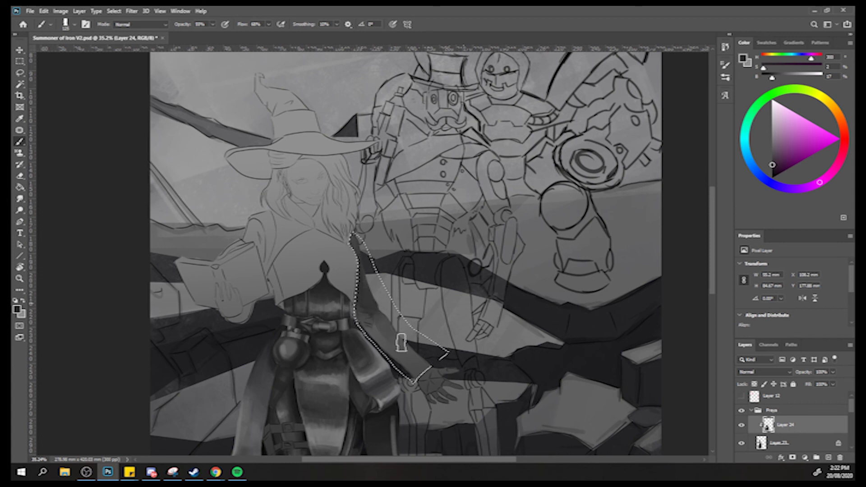
{"action": "left_click", "coordinate": [404, 356], "text": "alt"}
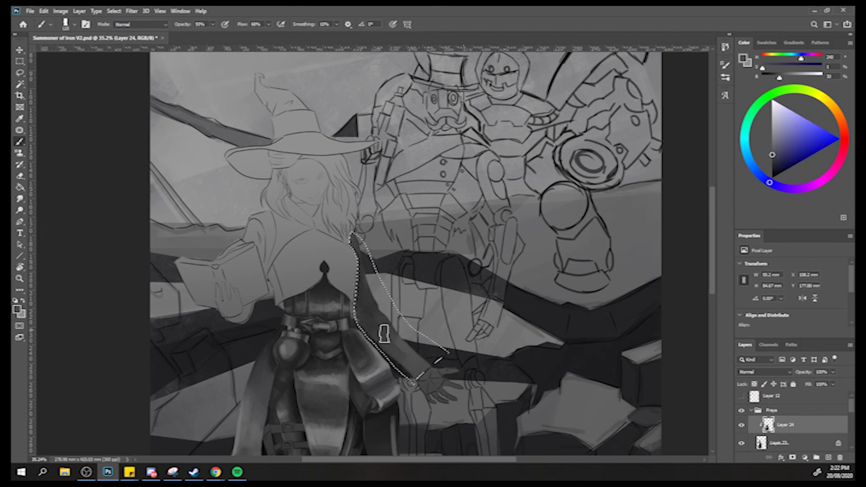
{"action": "left_click", "coordinate": [367, 297], "text": "alt"}
{"action": "key", "text": "bracketleft"}
{"action": "key", "text": "bracketleft"}
{"action": "key", "text": "bracketleft"}
{"action": "left_click", "coordinate": [367, 300], "text": "alt"}
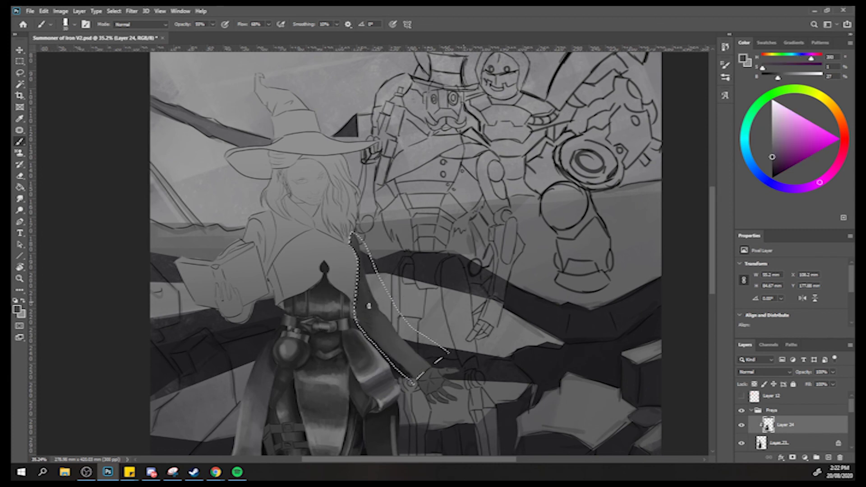
{"action": "left_click", "coordinate": [381, 293], "text": "alt"}
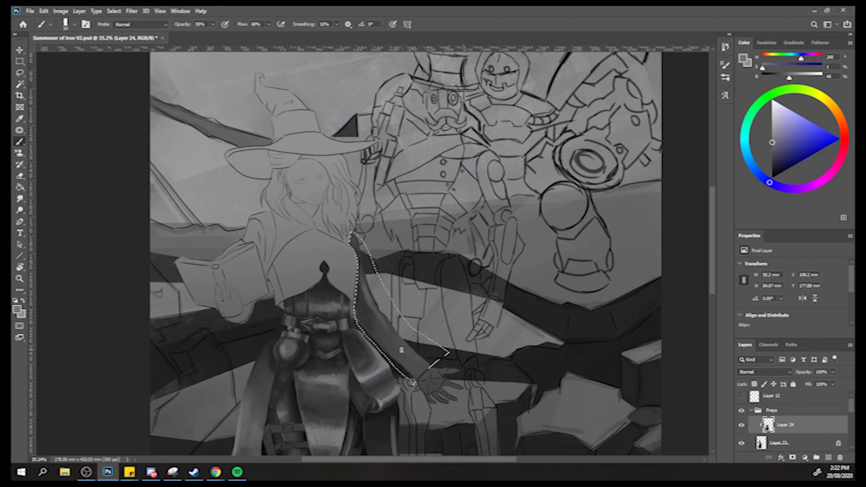
{"action": "left_click", "coordinate": [393, 339], "text": "alt"}
{"action": "left_click", "coordinate": [395, 345], "text": "alt"}
{"action": "left_click", "coordinate": [410, 355], "text": "alt"}
{"action": "left_click", "coordinate": [374, 317], "text": "alt"}
{"action": "left_click", "coordinate": [359, 294], "text": "alt"}
Shade the sleeve's inner lower edge with dark magenta-grey and blue-grey strokes, then enlarge the brush.
{"action": "left_click", "coordinate": [356, 299], "text": "alt"}
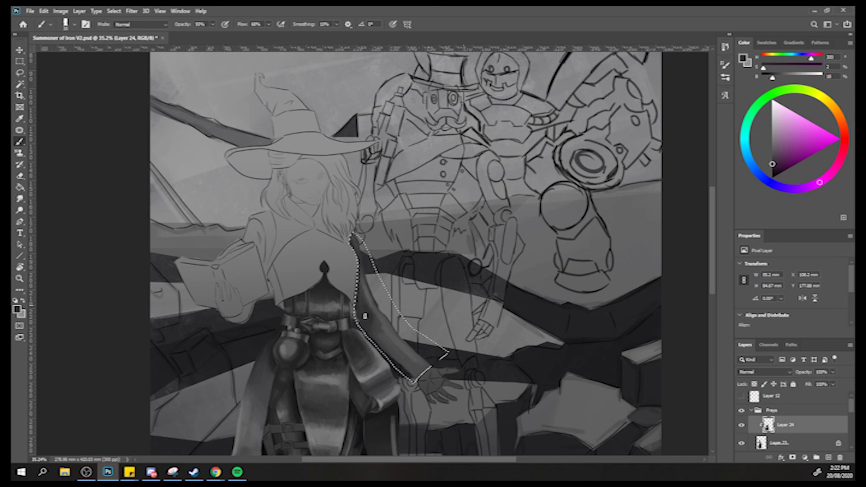
{"action": "left_click", "coordinate": [366, 300], "text": "alt"}
{"action": "left_click", "coordinate": [375, 323], "text": "alt"}
{"action": "left_click", "coordinate": [366, 310], "text": "alt"}
{"action": "left_click", "coordinate": [368, 320], "text": "alt"}
{"action": "left_click", "coordinate": [368, 318], "text": "alt"}
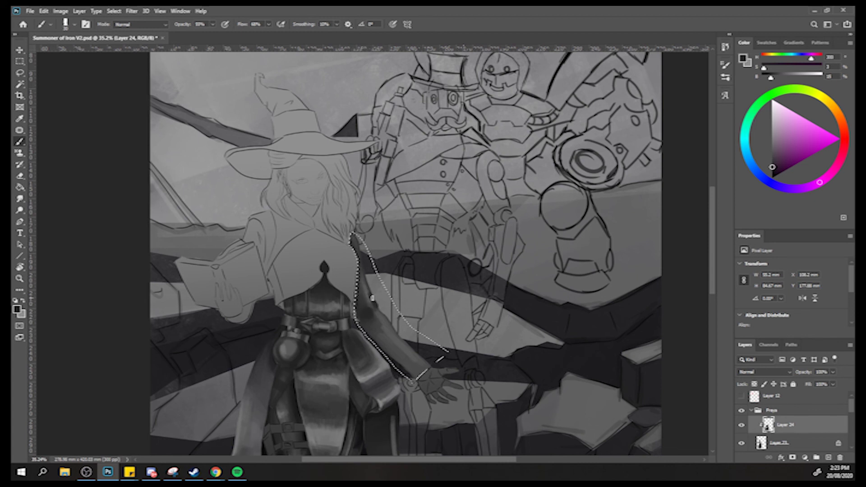
{"action": "left_click", "coordinate": [368, 296], "text": "alt"}
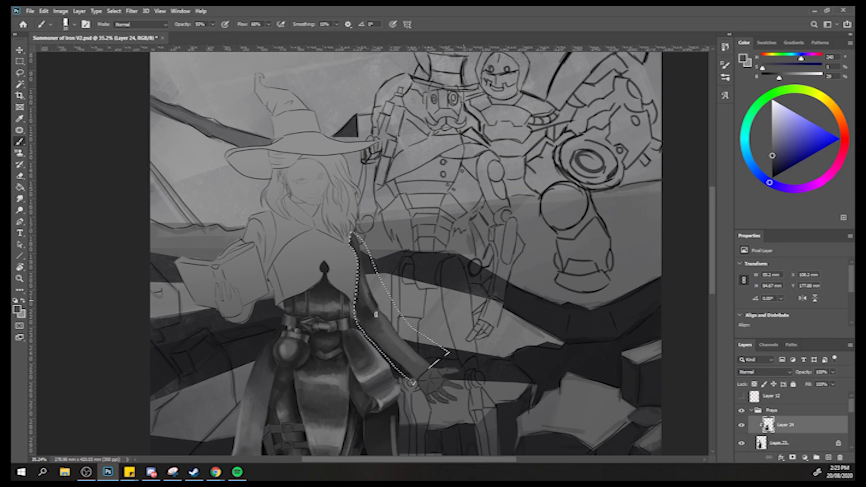
{"action": "left_click", "coordinate": [362, 312], "text": "alt"}
{"action": "mouse_move", "coordinate": [367, 322]}
{"action": "left_mouse_down"}
{"action": "mouse_move", "coordinate": [408, 366]}
{"action": "mouse_move", "coordinate": [384, 344]}
{"action": "left_mouse_up"}
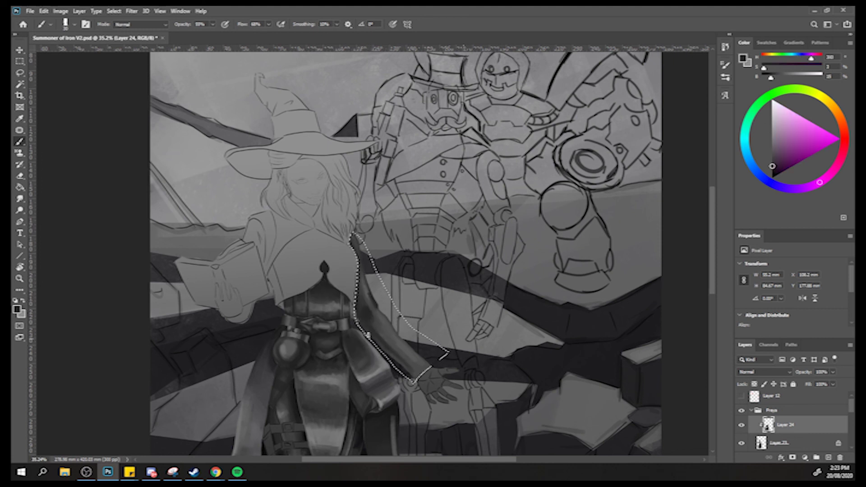
{"action": "left_click", "coordinate": [412, 374], "text": "alt"}
{"action": "mouse_move", "coordinate": [412, 374]}
{"action": "left_mouse_down"}
{"action": "mouse_move", "coordinate": [369, 338]}
{"action": "mouse_move", "coordinate": [391, 343]}
{"action": "mouse_move", "coordinate": [350, 289]}
{"action": "left_mouse_up"}
{"action": "key", "text": "bracketright"}
{"action": "key", "text": "bracketright"}
{"action": "key", "text": "bracketright"}
{"action": "key", "text": "bracketright"}
{"action": "left_click", "coordinate": [366, 322], "text": "alt"}
Zoom in on the raised arm and resume shading with dark blue-grey and neutral greys.
{"action": "key", "text": "z"}
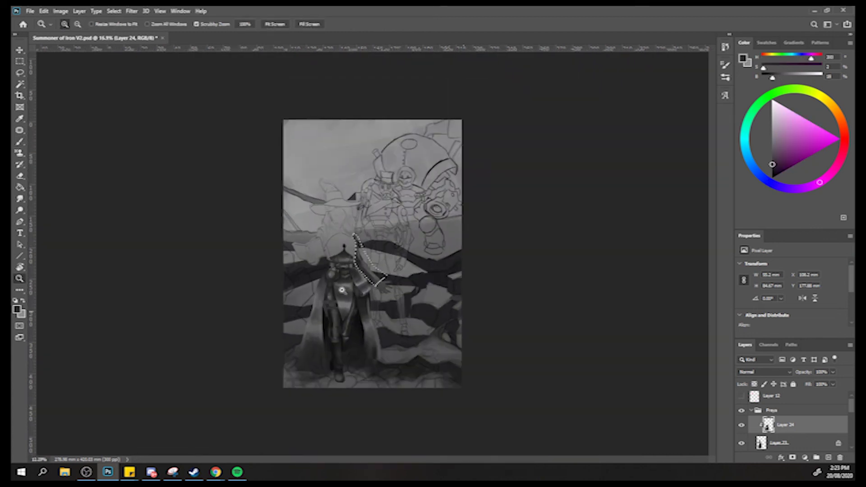
{"action": "key", "text": "b"}
{"action": "key", "text": "z"}
{"action": "left_click_drag", "start_coordinate": [362, 282], "coordinate": [435, 250]}
{"action": "key", "text": "b"}
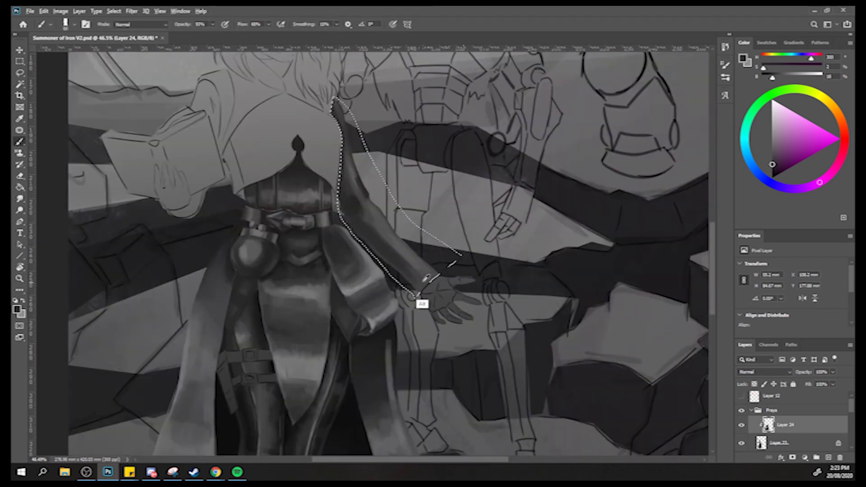
{"action": "left_click", "coordinate": [427, 257], "text": "alt"}
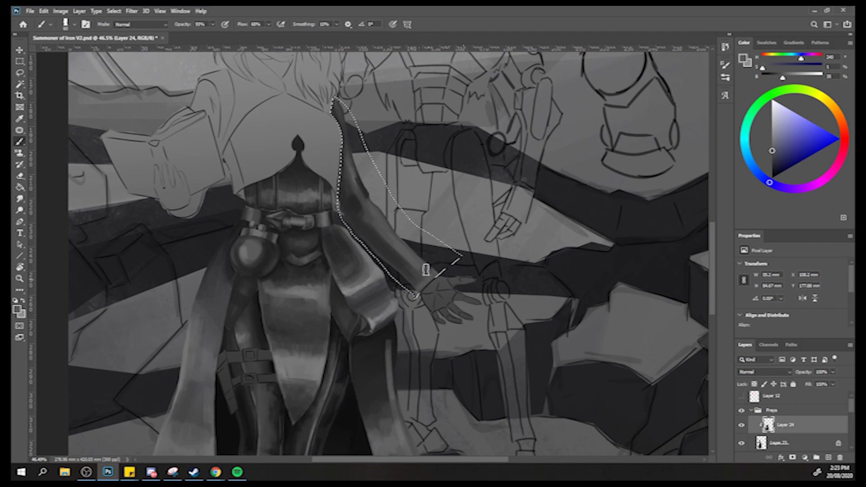
{"action": "left_click", "coordinate": [445, 262], "text": "alt"}
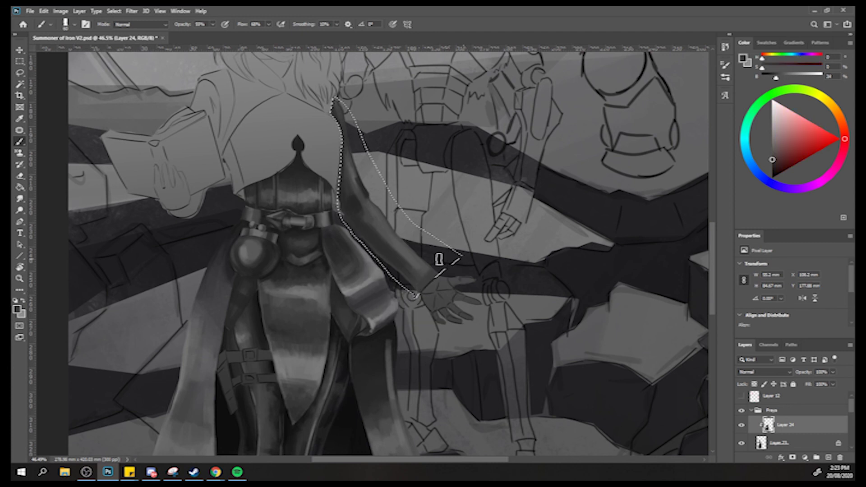
{"action": "left_click", "coordinate": [421, 271], "text": "alt"}
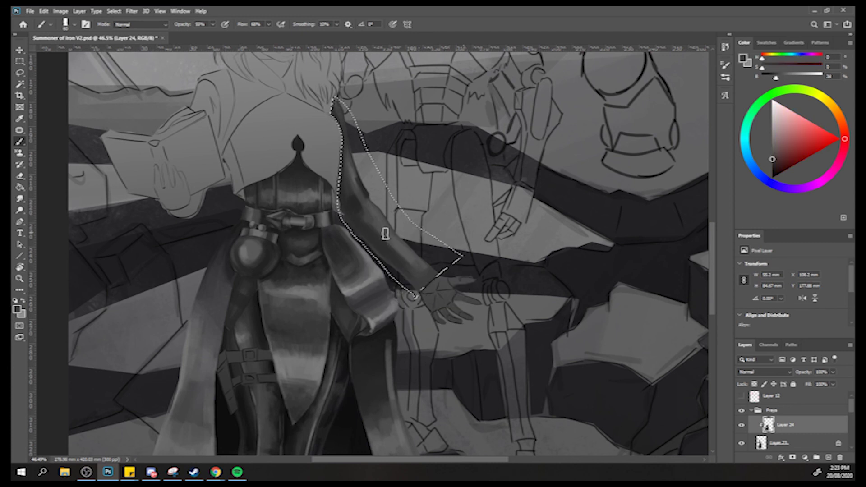
{"action": "left_click", "coordinate": [397, 250], "text": "alt"}
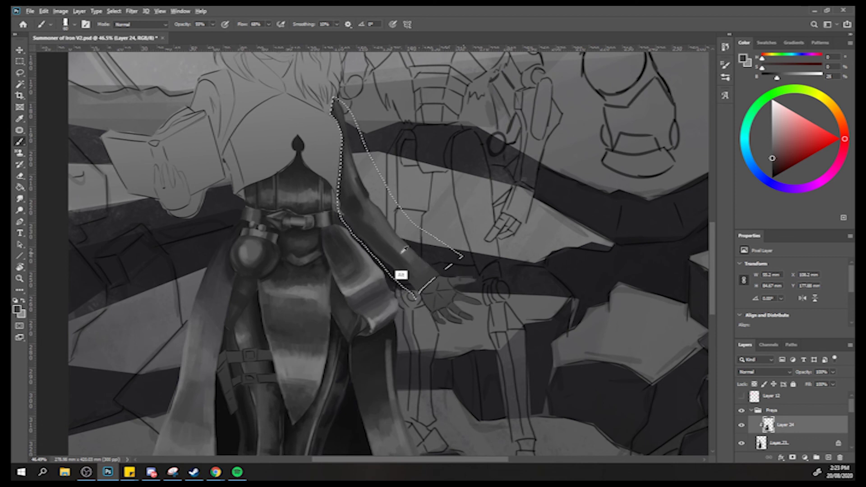
Keep tinting the sleeve with blue-grey, purple-grey and magenta-grey tones sampled from the arm.
{"action": "left_click", "coordinate": [414, 248], "text": "alt"}
{"action": "left_click", "coordinate": [384, 241], "text": "alt"}
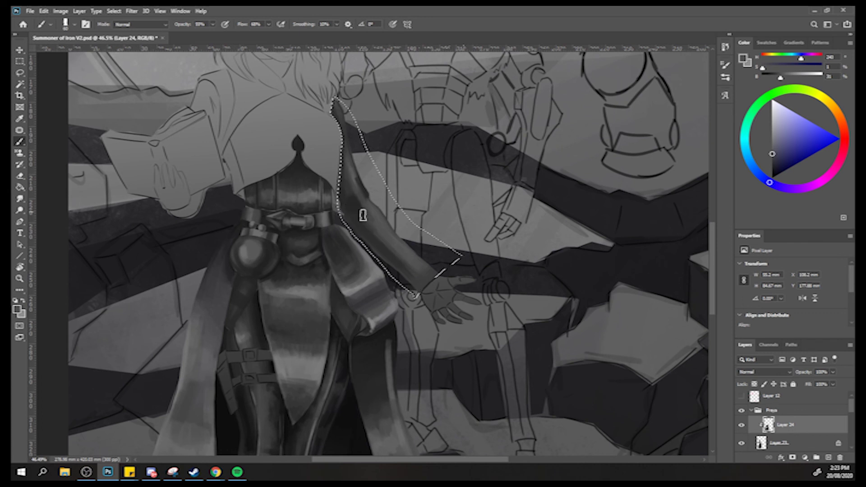
{"action": "left_click", "coordinate": [375, 231], "text": "alt"}
{"action": "left_click", "coordinate": [395, 266], "text": "alt"}
{"action": "left_click", "coordinate": [352, 243], "text": "alt"}
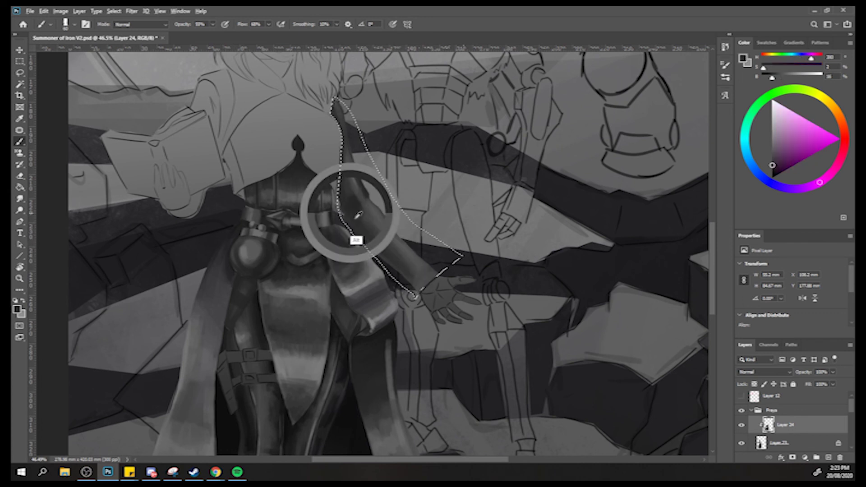
{"action": "left_click", "coordinate": [395, 267], "text": "alt"}
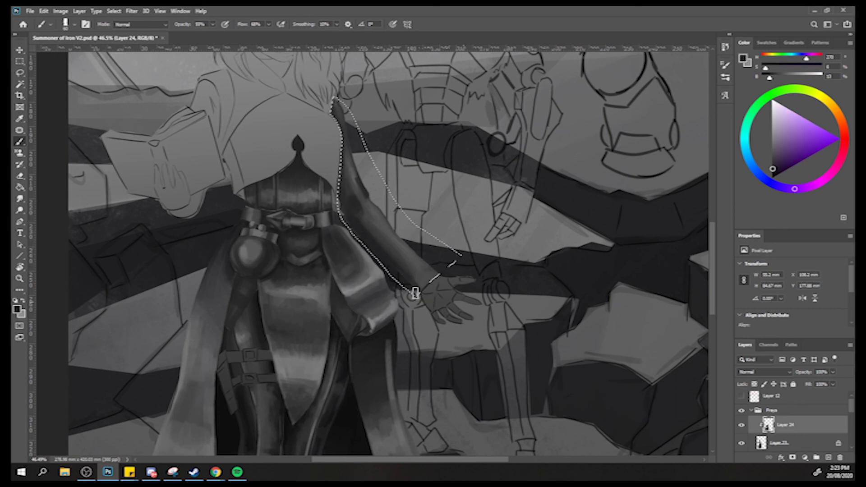
{"action": "left_click", "coordinate": [359, 218], "text": "alt"}
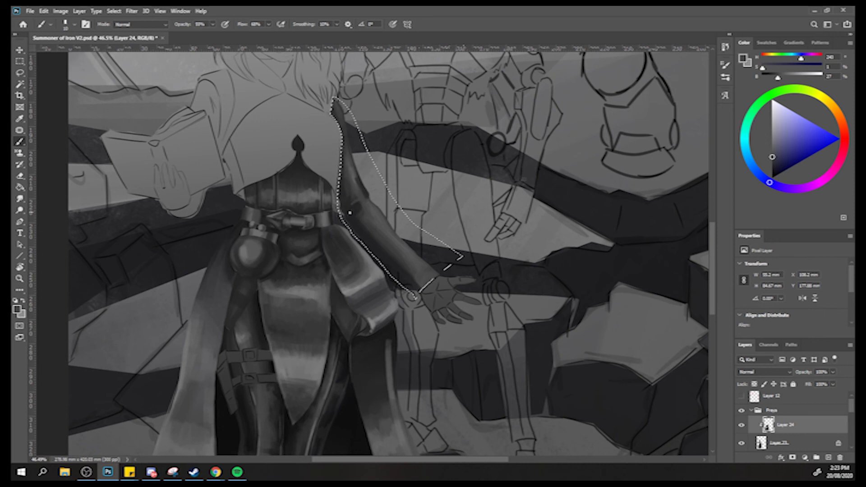
{"action": "left_click", "coordinate": [358, 206], "text": "alt"}
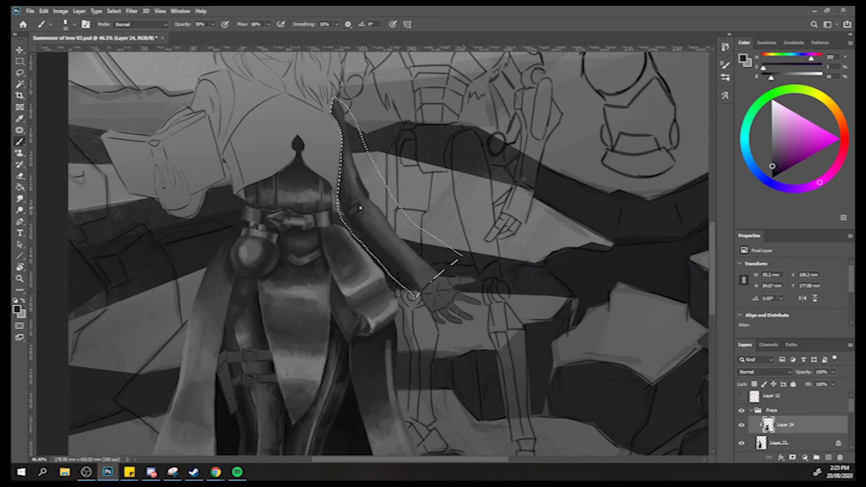
{"action": "scroll", "coordinate": [442, 299], "scroll_direction": "down", "scroll_amount": 6}
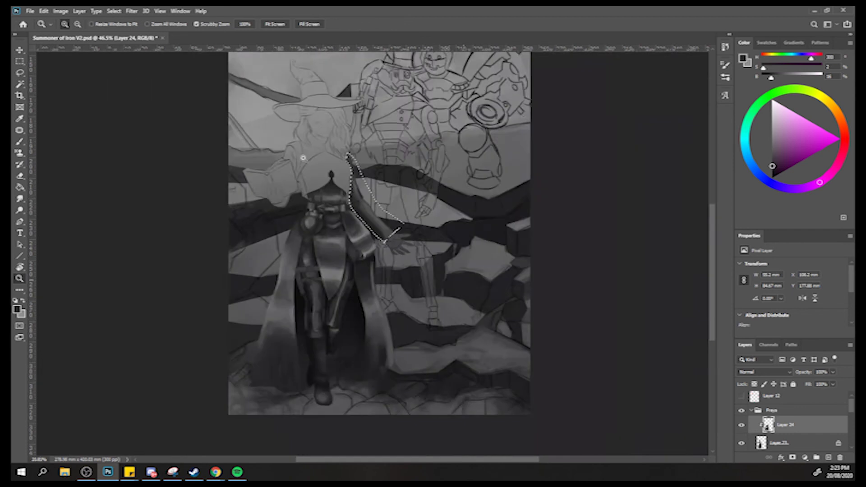
Zoom out slightly and shade the sleeve with blue-violet and magenta greys.
{"action": "scroll", "coordinate": [344, 257], "scroll_direction": "up", "scroll_amount": 6}
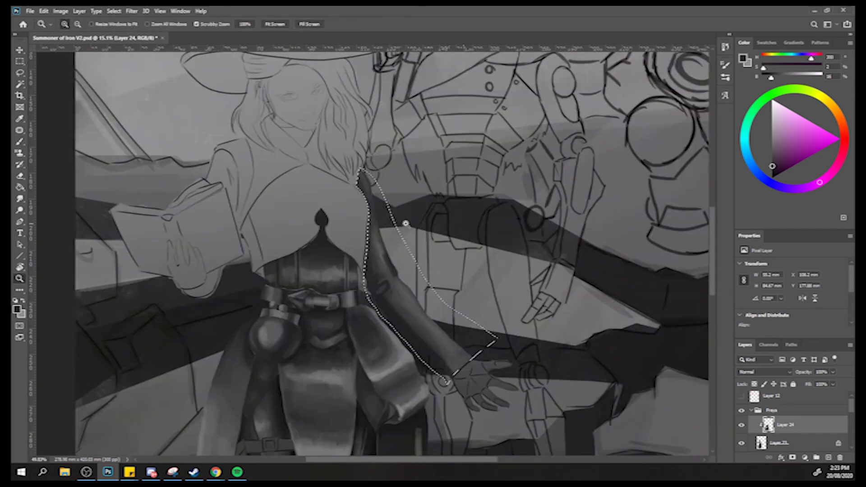
{"action": "left_click", "coordinate": [365, 291], "text": "alt"}
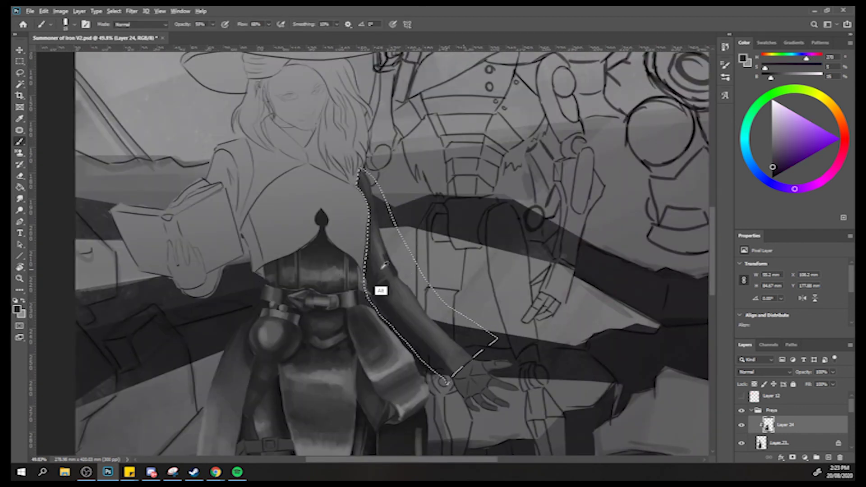
{"action": "left_click", "coordinate": [367, 299], "text": "alt"}
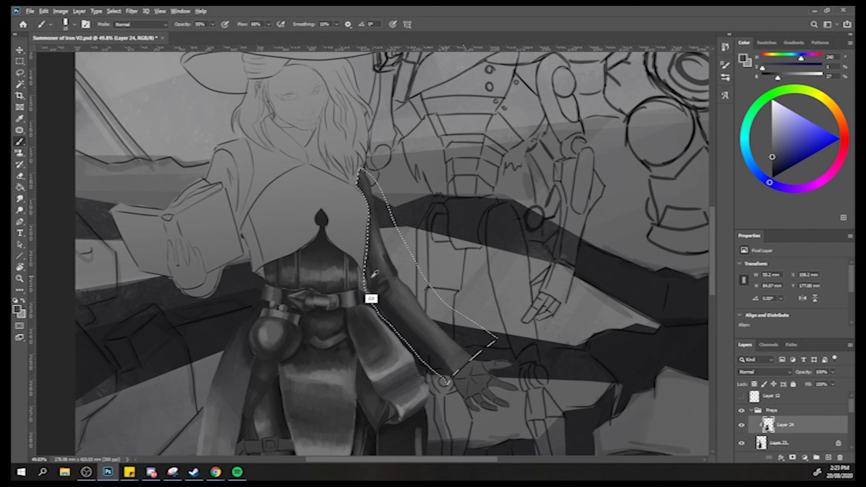
{"action": "key", "text": "z"}
{"action": "left_click", "coordinate": [376, 259], "text": "alt"}
{"action": "key", "text": "b"}
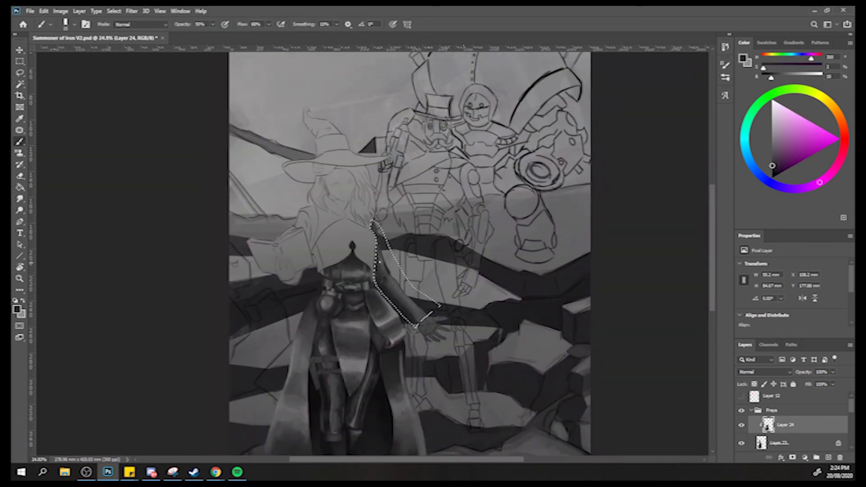
{"action": "left_click", "coordinate": [383, 290], "text": "alt"}
{"action": "left_click", "coordinate": [395, 309], "text": "alt"}
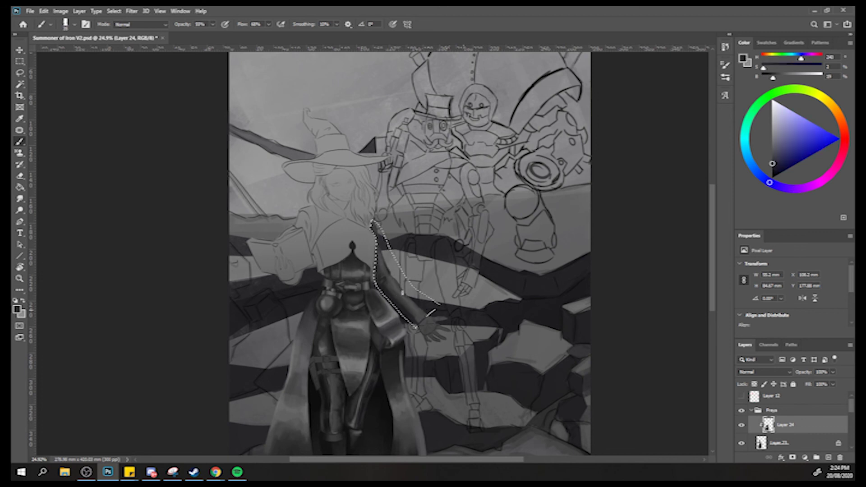
Add lighter highlights along the upper sleeve, alternating with darker sleeve greys.
{"action": "left_click", "coordinate": [417, 307], "text": "alt"}
{"action": "left_click", "coordinate": [416, 305], "text": "alt"}
{"action": "left_click", "coordinate": [419, 212], "text": "alt"}
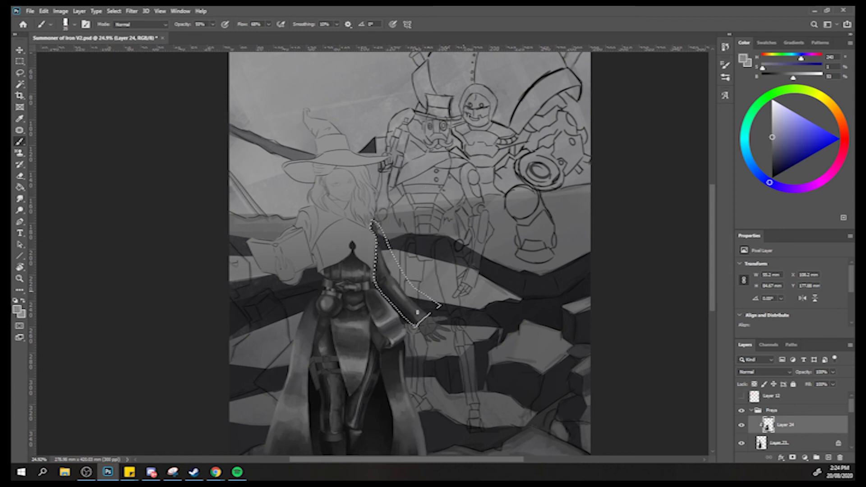
{"action": "left_click", "coordinate": [407, 303], "text": "alt"}
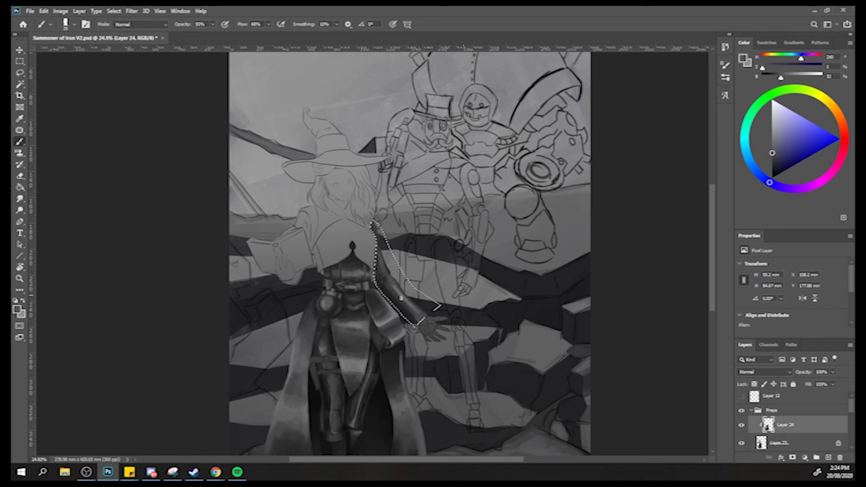
{"action": "left_click", "coordinate": [438, 306], "text": "alt"}
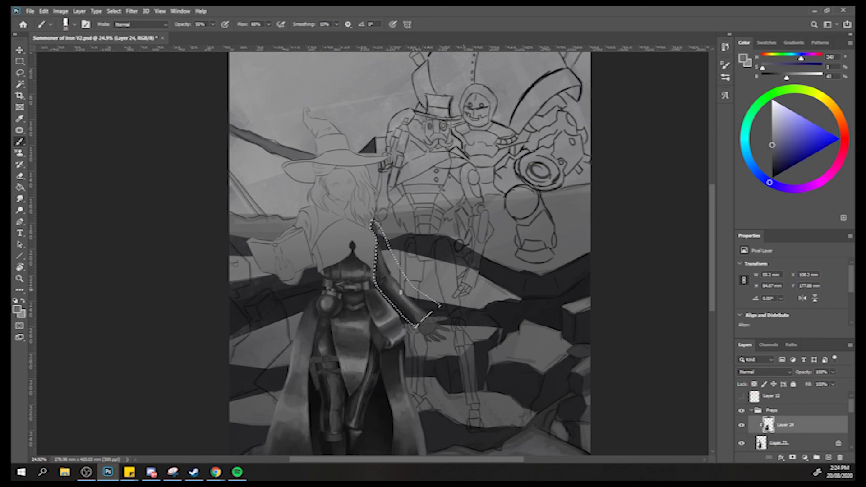
{"action": "left_click", "coordinate": [415, 310], "text": "alt"}
{"action": "scroll", "coordinate": [392, 283], "scroll_direction": "down", "scroll_amount": 3}
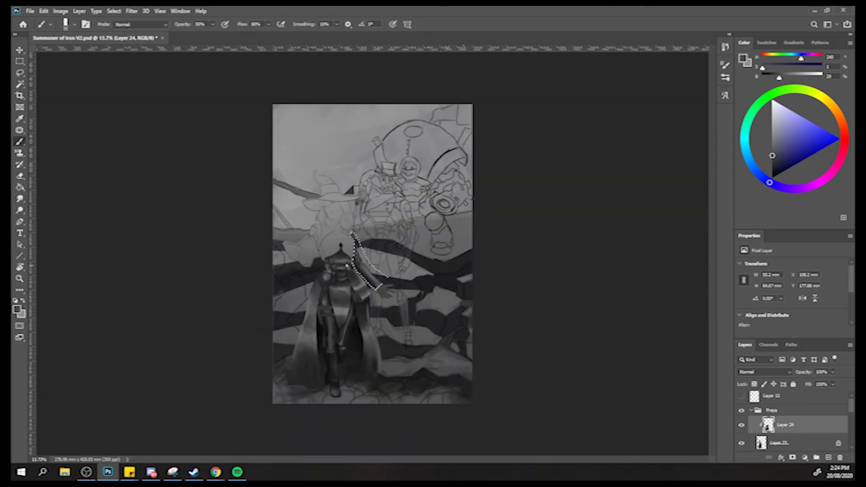
Deselect the sleeve, flip the canvas horizontally, and zoom in on the witch's hand.
{"action": "key", "text": "ctrl+d"}
{"action": "key", "text": "ctrl+shift+h"}
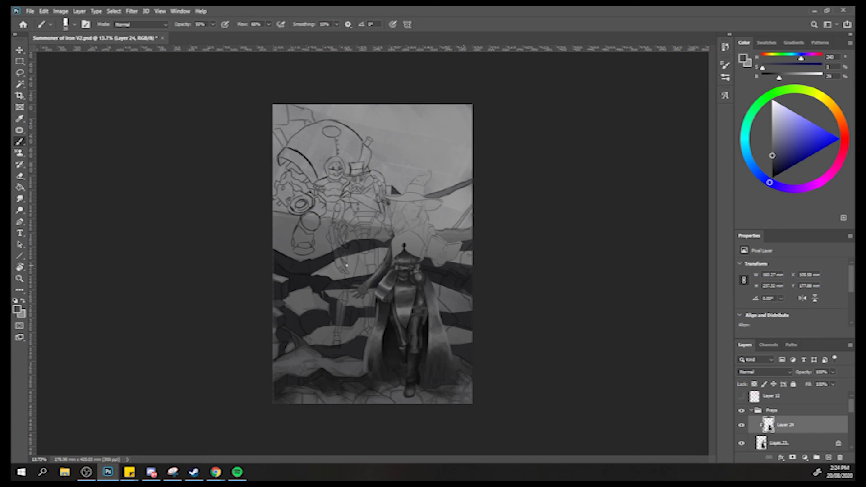
{"action": "left_click_drag", "start_coordinate": [360, 287], "coordinate": [410, 249]}
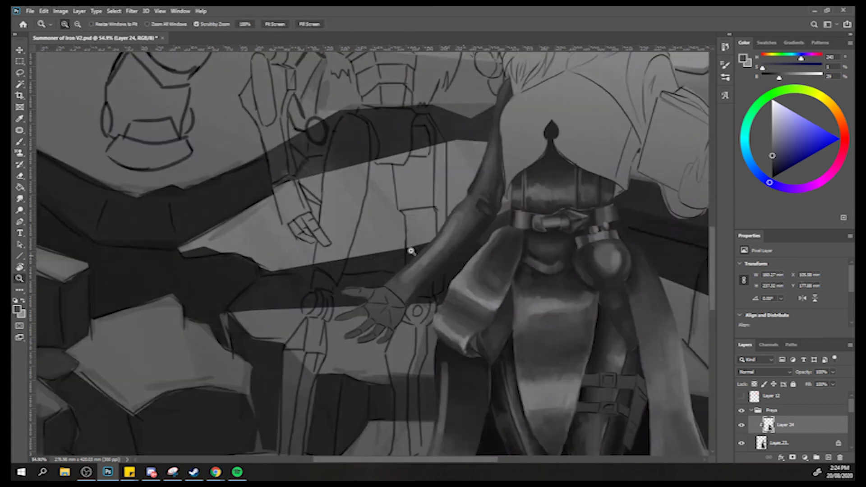
Shade the hand and arm with a larger brush, then fit the whole artwork on screen.
{"action": "left_click", "coordinate": [420, 287], "text": "alt"}
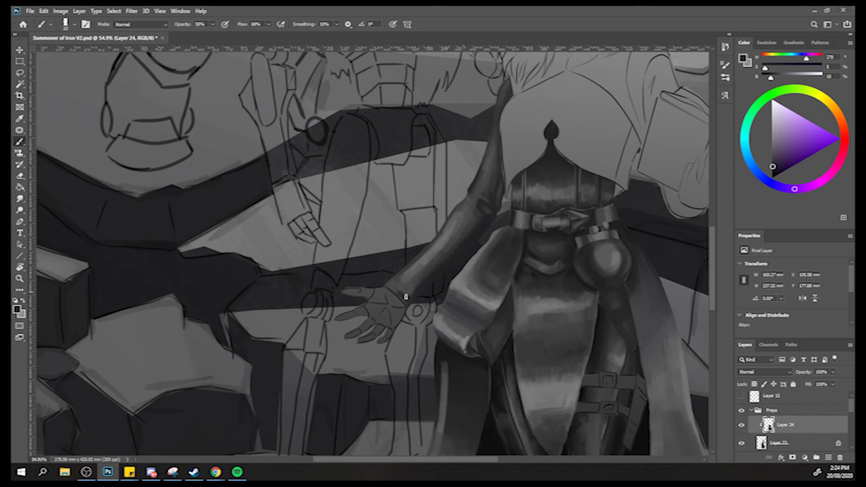
{"action": "left_click", "coordinate": [399, 293], "text": "alt"}
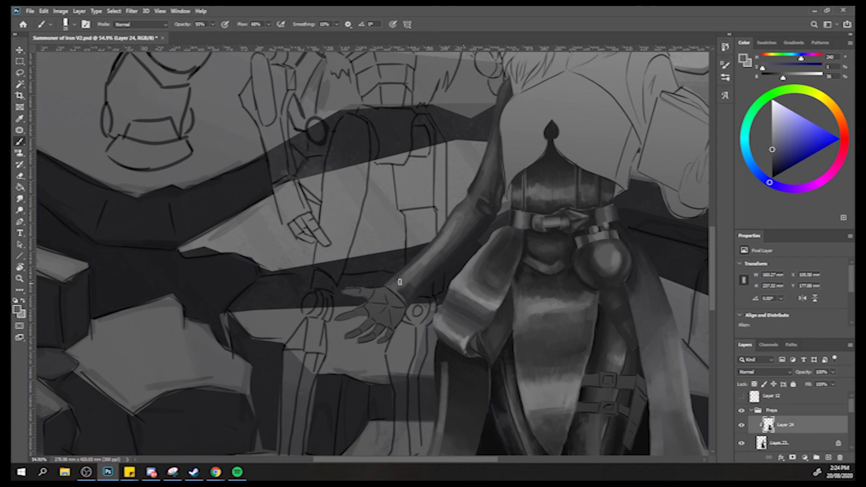
{"action": "left_click", "coordinate": [402, 312], "text": "alt"}
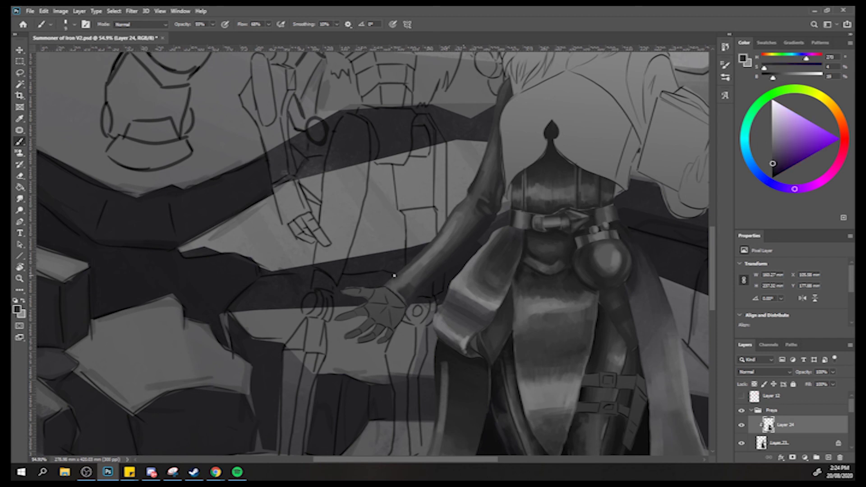
{"action": "key", "text": "bracketright"}
{"action": "key", "text": "bracketright"}
{"action": "key", "text": "bracketright"}
{"action": "left_click", "coordinate": [452, 229], "text": "alt"}
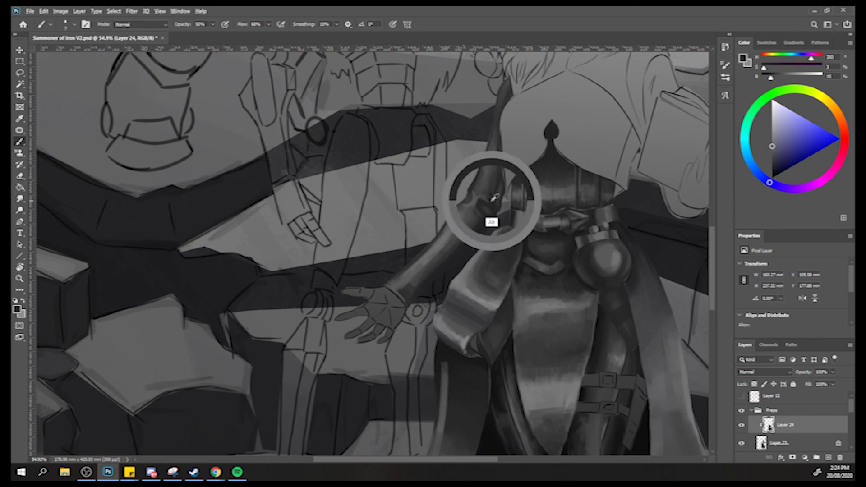
{"action": "left_click", "coordinate": [491, 222], "text": "alt"}
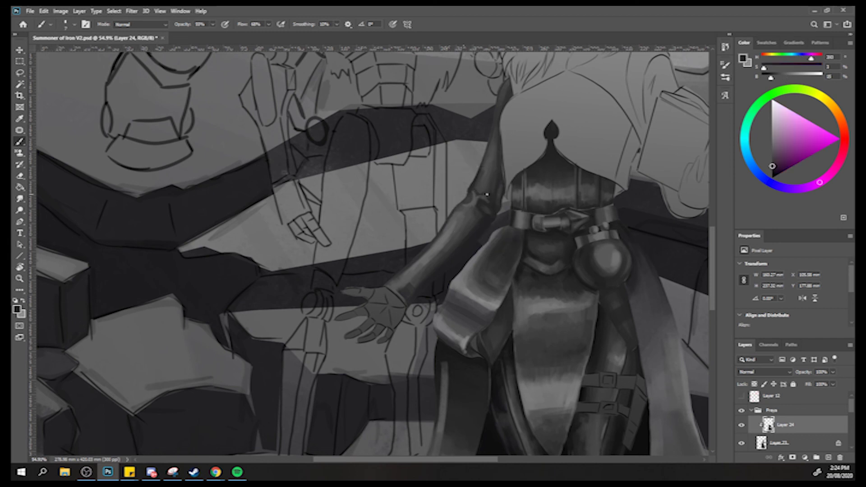
{"action": "key", "text": "ctrl+0"}
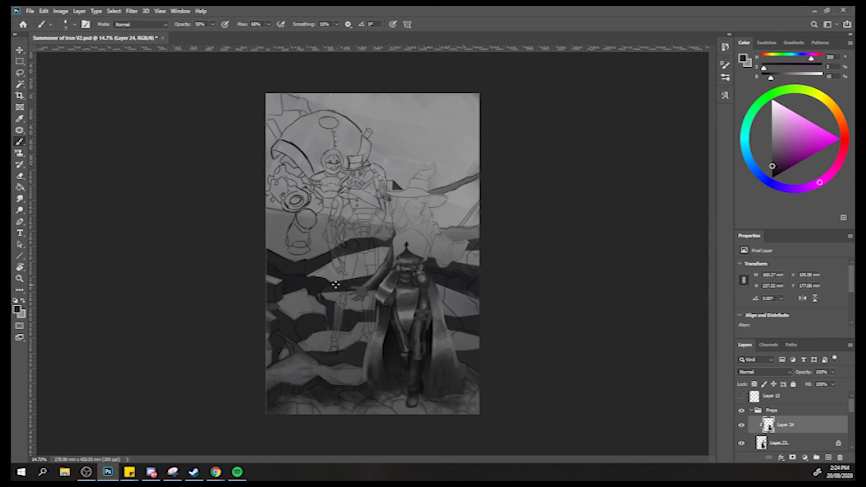
Check the art mirrored, then flip it upside down and zoom in close on the hand.
{"action": "mouse_move", "coordinate": [337, 285]}
{"action": "left_mouse_down"}
{"action": "mouse_move", "coordinate": [373, 254]}
{"action": "mouse_move", "coordinate": [358, 286]}
{"action": "mouse_move", "coordinate": [332, 300]}
{"action": "left_mouse_up"}
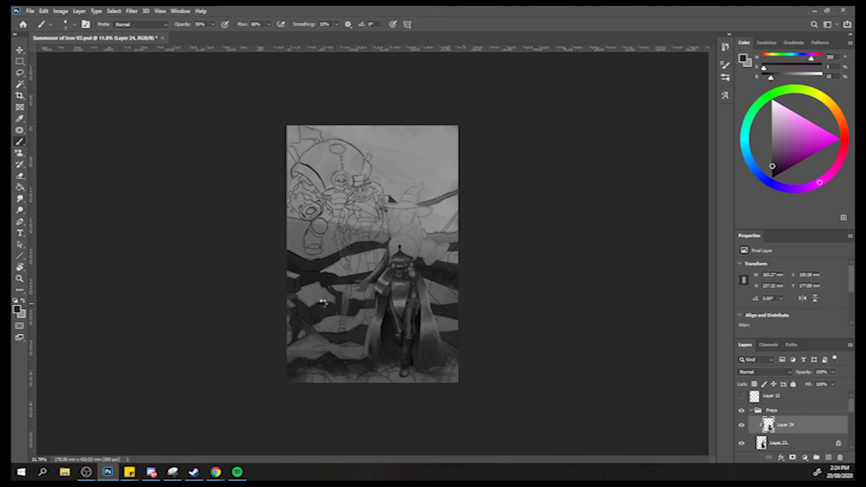
{"action": "key", "text": "ctrl+shift+h"}
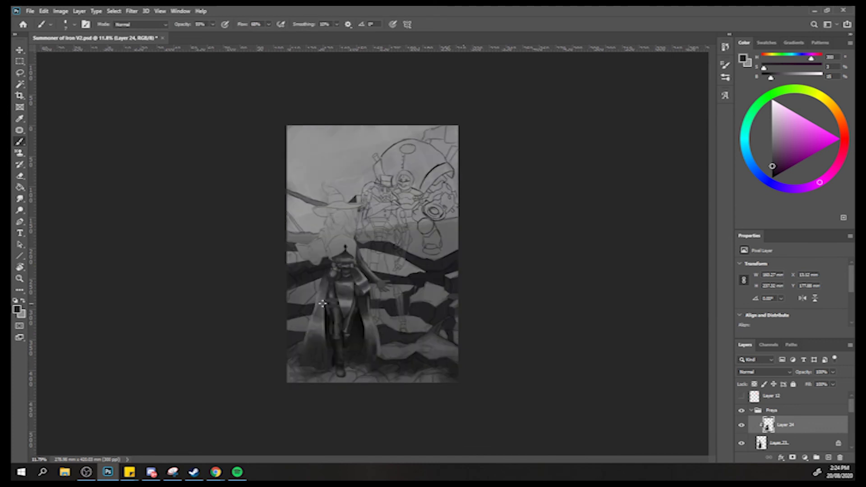
{"action": "key", "text": "ctrl+shift+h"}
{"action": "key", "text": "ctrl+shift+v"}
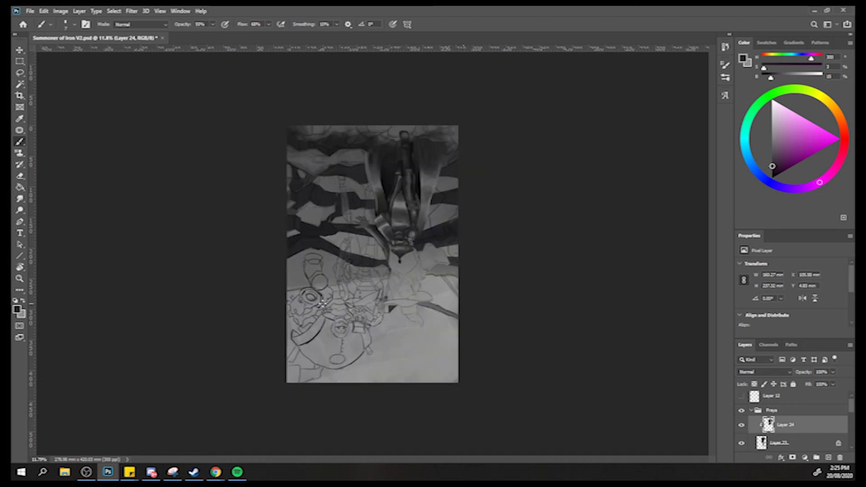
{"action": "key", "text": "z"}
{"action": "left_click_drag", "start_coordinate": [358, 221], "coordinate": [406, 174]}
Draw a freehand lasso selection around the witch's outstretched hand.
{"action": "key", "text": "b"}
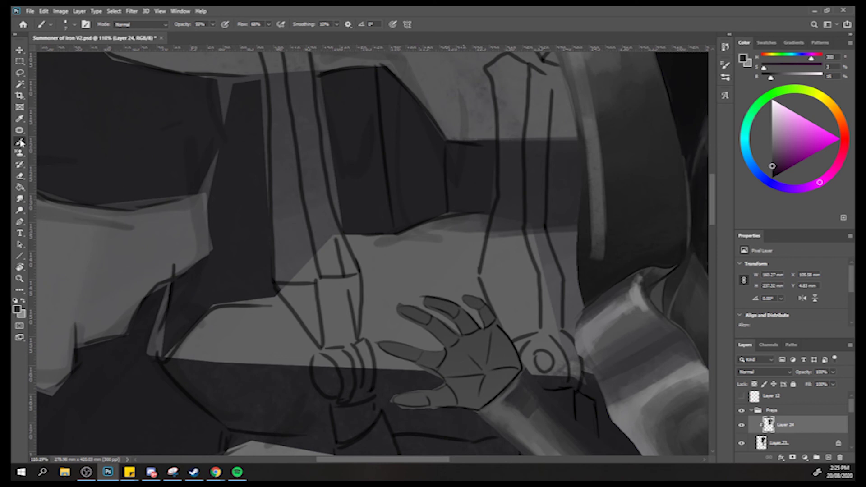
{"action": "left_click", "coordinate": [20, 72]}
{"action": "mouse_move", "coordinate": [465, 419]}
{"action": "left_mouse_down"}
{"action": "mouse_move", "coordinate": [531, 366]}
{"action": "mouse_move", "coordinate": [517, 287]}
{"action": "mouse_move", "coordinate": [453, 237]}
{"action": "mouse_move", "coordinate": [360, 299]}
{"action": "mouse_move", "coordinate": [355, 391]}
{"action": "mouse_move", "coordinate": [405, 439]}
{"action": "mouse_move", "coordinate": [462, 417]}
{"action": "left_mouse_up"}
{"action": "key", "text": "b"}
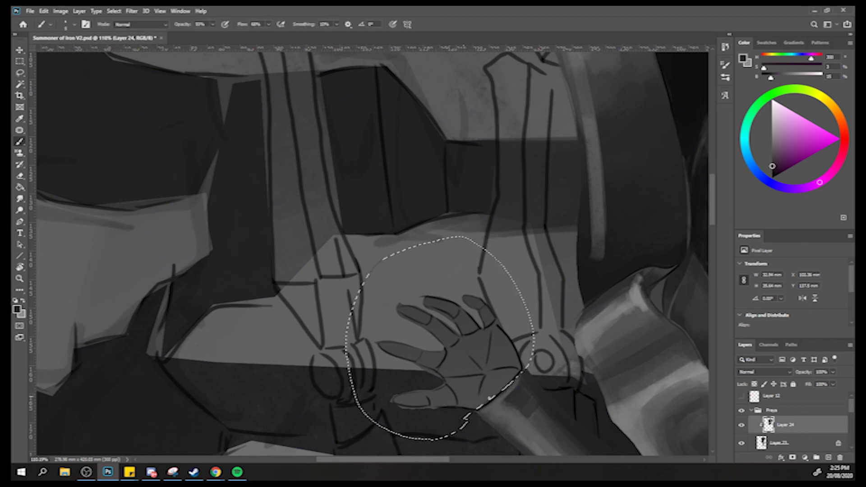
Sample mid and light greys from the palm and paint light strokes toward the wrist.
{"action": "left_click", "coordinate": [487, 378], "text": "alt"}
{"action": "mouse_move", "coordinate": [488, 378]}
{"action": "left_mouse_down"}
{"action": "mouse_move", "coordinate": [479, 402]}
{"action": "mouse_move", "coordinate": [488, 384]}
{"action": "left_mouse_up"}
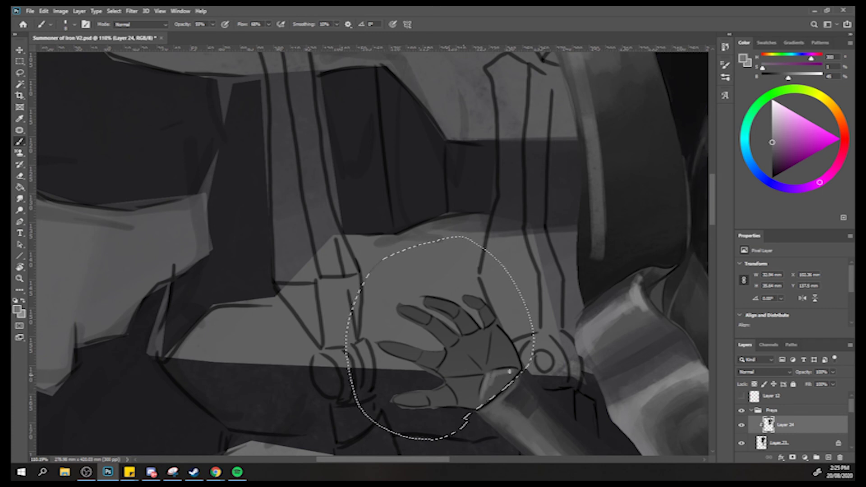
{"action": "left_click", "coordinate": [493, 387], "text": "alt"}
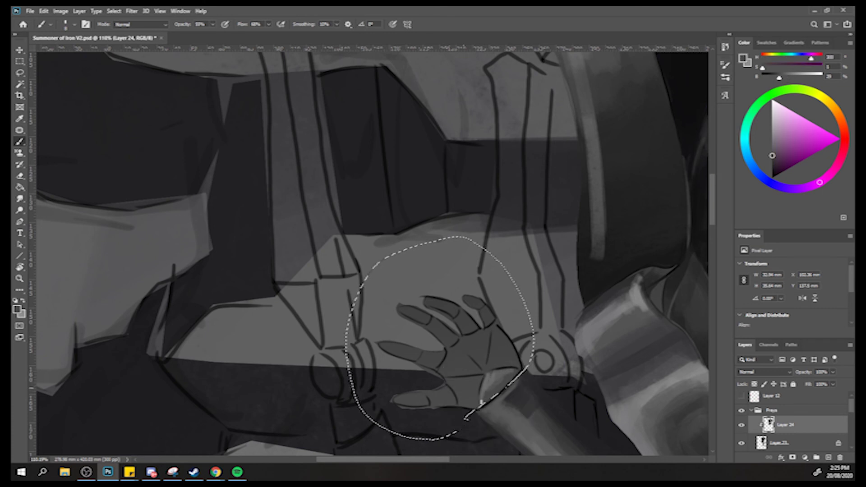
{"action": "left_click", "coordinate": [481, 398], "text": "alt"}
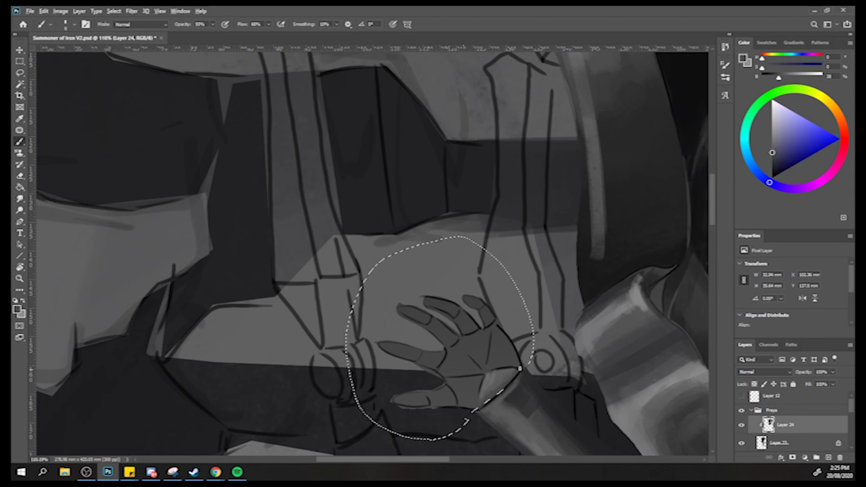
{"action": "left_click", "coordinate": [491, 349], "text": "alt"}
{"action": "mouse_move", "coordinate": [492, 359]}
{"action": "left_mouse_down"}
{"action": "mouse_move", "coordinate": [493, 341]}
{"action": "mouse_move", "coordinate": [496, 367]}
{"action": "mouse_move", "coordinate": [506, 359]}
{"action": "left_mouse_up"}
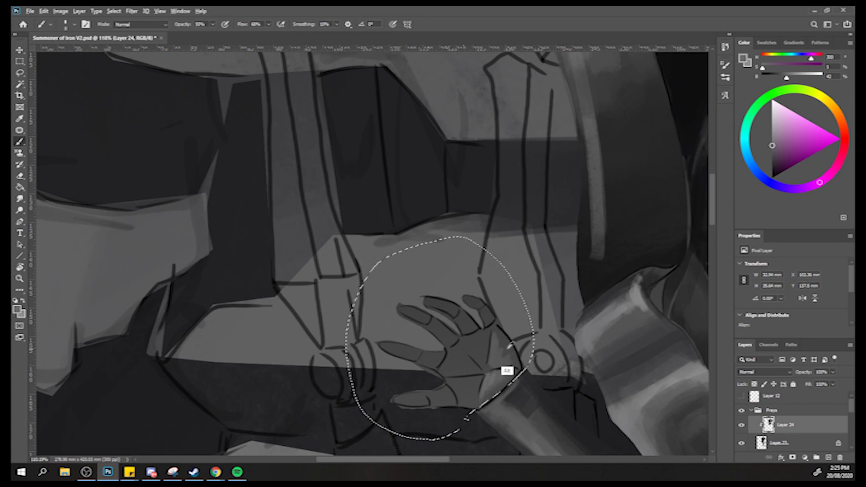
Resample dark and light palm greys, adding a lighter palm stroke and a faint lower-palm highlight.
{"action": "left_click", "coordinate": [509, 334], "text": "alt"}
{"action": "left_click", "coordinate": [559, 388], "text": "alt"}
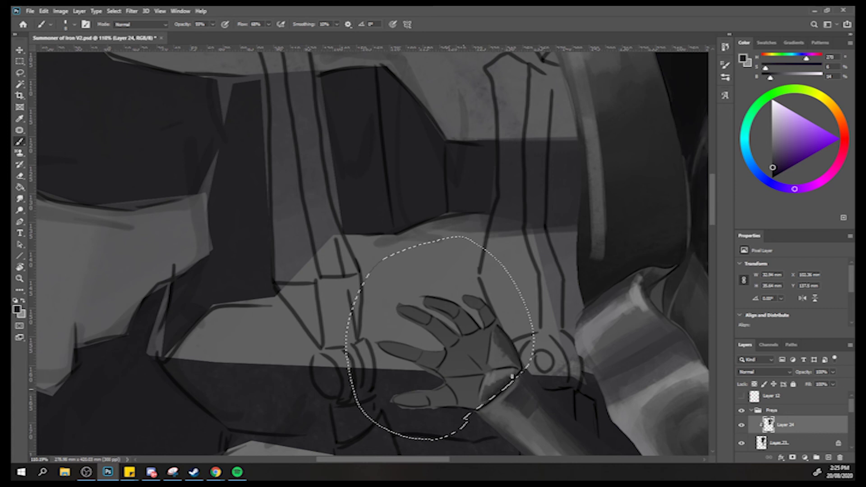
{"action": "left_click", "coordinate": [492, 380], "text": "alt"}
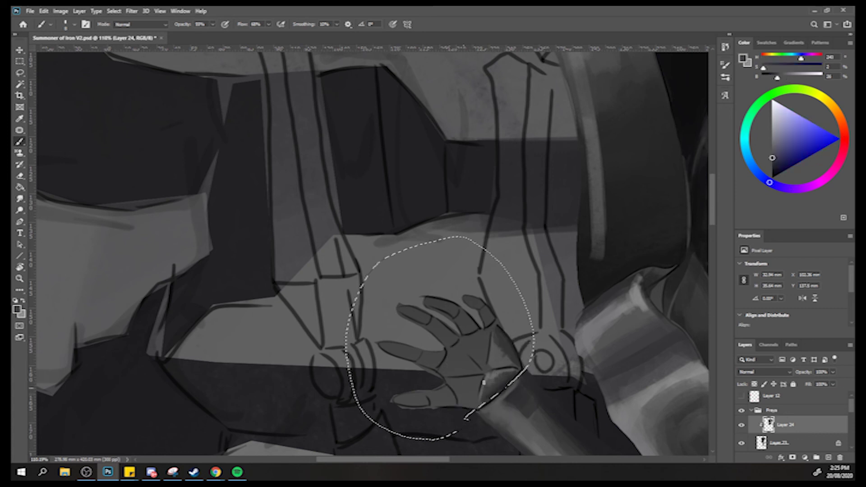
{"action": "left_click", "coordinate": [491, 374], "text": "alt"}
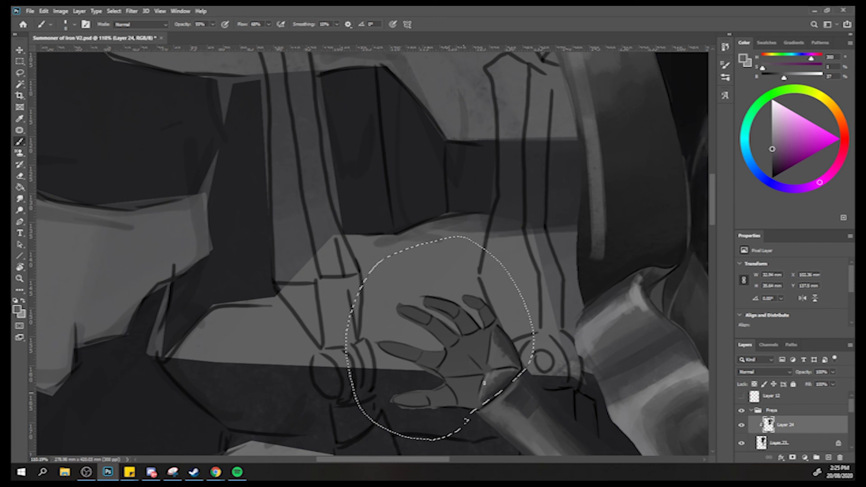
{"action": "left_click", "coordinate": [490, 365], "text": "alt"}
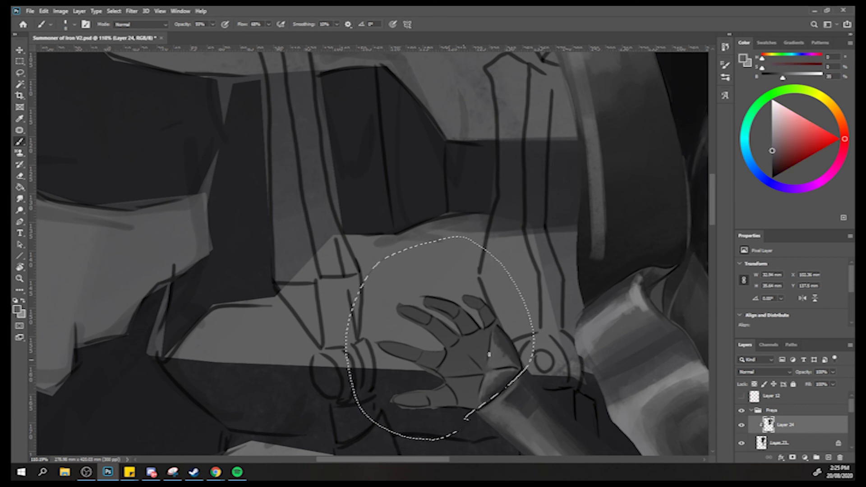
{"action": "left_click", "coordinate": [644, 399], "text": "alt"}
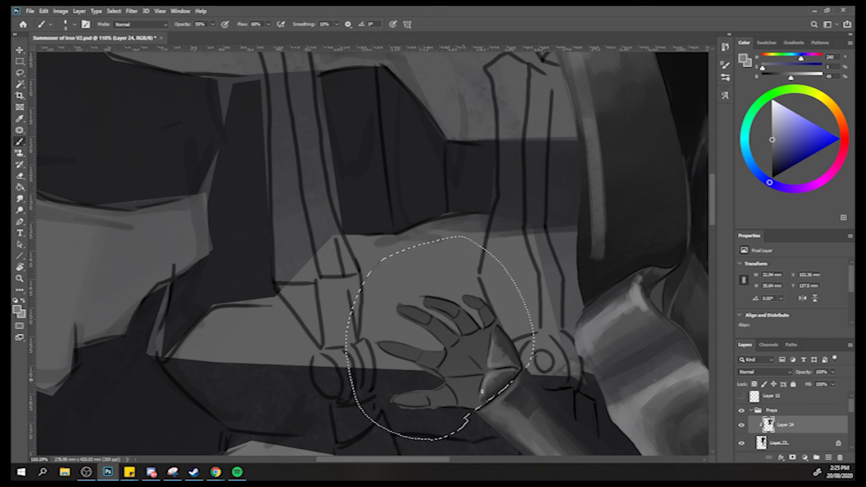
{"action": "left_click", "coordinate": [482, 371], "text": "alt"}
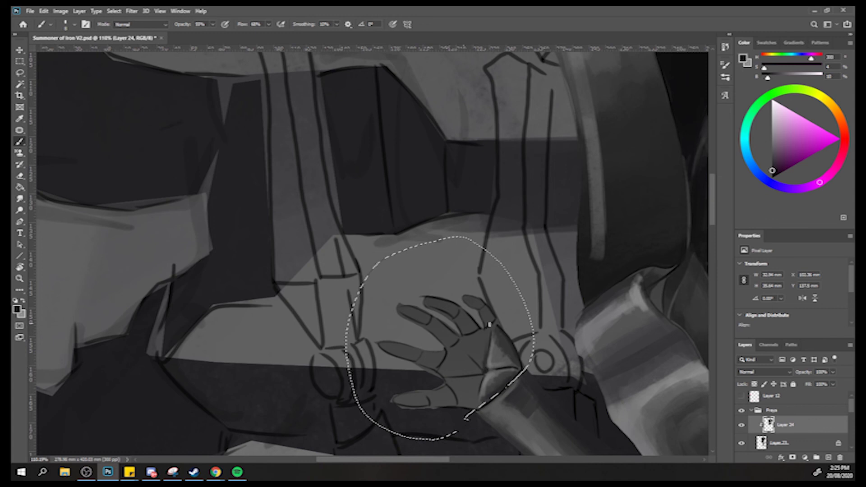
{"action": "left_click", "coordinate": [485, 346], "text": "alt"}
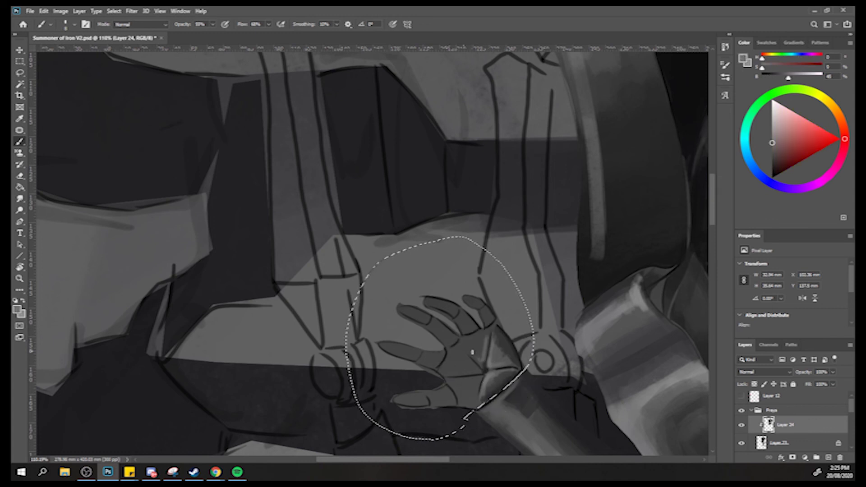
{"action": "left_click_drag", "start_coordinate": [474, 346], "coordinate": [480, 359]}
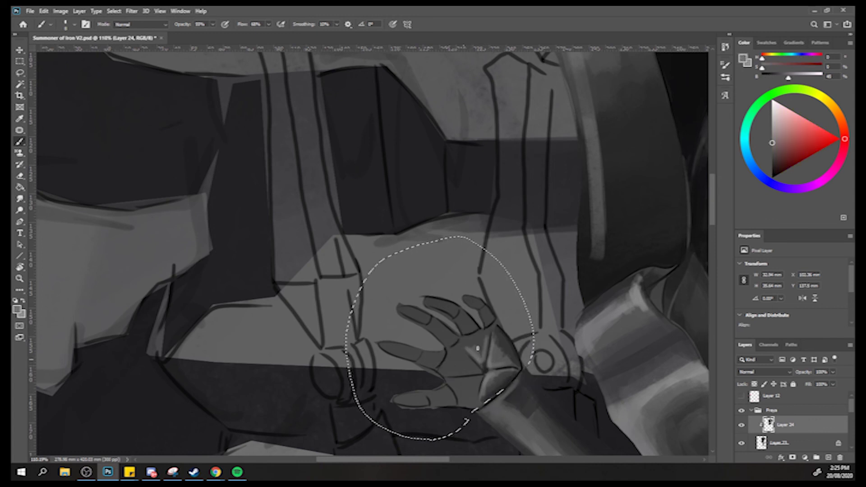
{"action": "left_click", "coordinate": [478, 361], "text": "alt"}
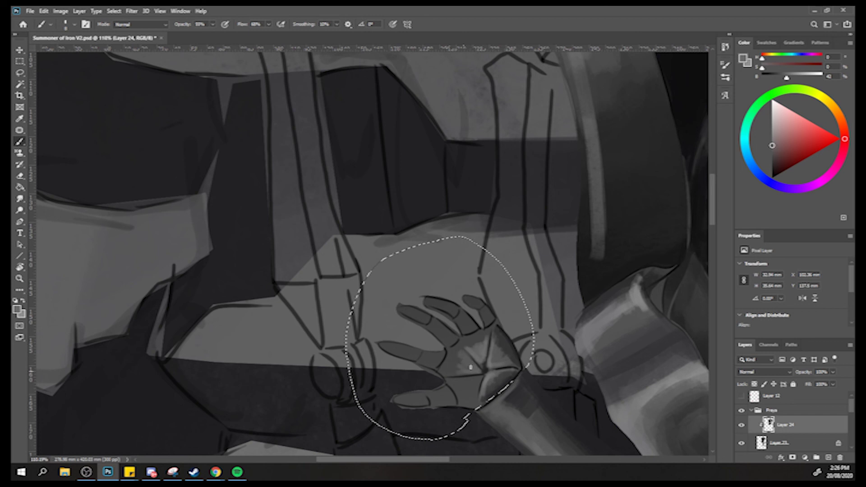
{"action": "left_click_drag", "start_coordinate": [471, 383], "coordinate": [477, 389]}
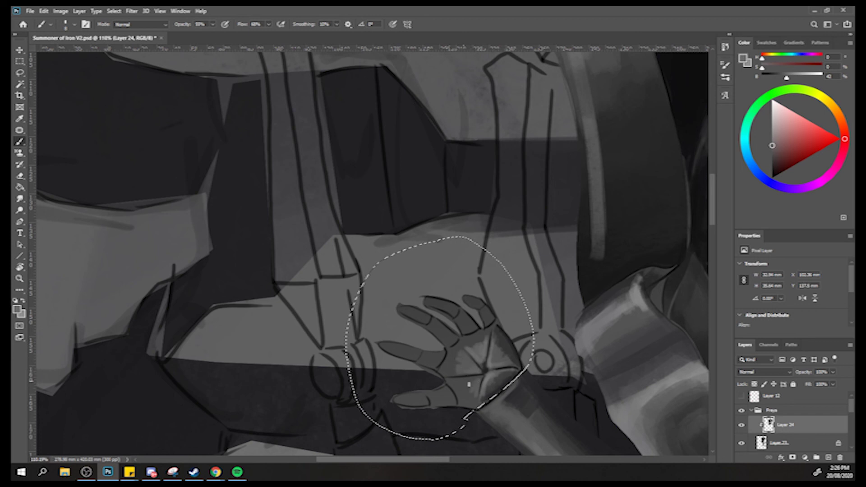
Mirror the canvas, zoom in on the palm, and paint a faint highlight below the crease.
{"action": "key", "text": "z"}
{"action": "left_click_drag", "start_coordinate": [466, 340], "coordinate": [432, 311]}
{"action": "key", "text": "b"}
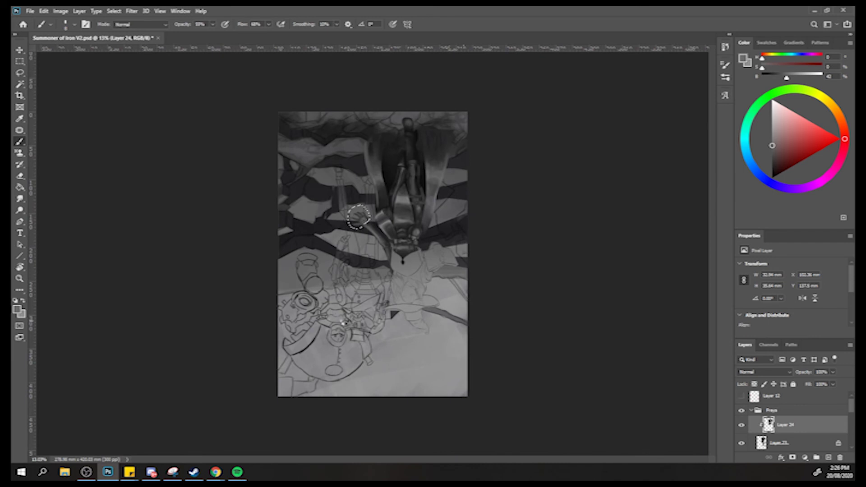
{"action": "key", "text": "ctrl+shift+h"}
{"action": "key", "text": "z"}
{"action": "mouse_move", "coordinate": [367, 208]}
{"action": "left_mouse_down"}
{"action": "mouse_move", "coordinate": [426, 194]}
{"action": "mouse_move", "coordinate": [464, 146]}
{"action": "left_mouse_up"}
{"action": "key", "text": "b"}
{"action": "key", "text": "z"}
{"action": "left_click_drag", "start_coordinate": [469, 250], "coordinate": [505, 250]}
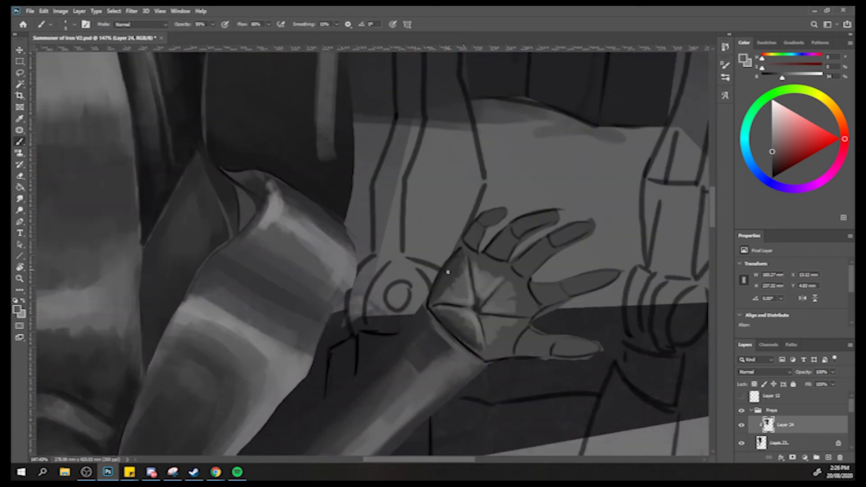
{"action": "left_click", "coordinate": [434, 291], "text": "alt"}
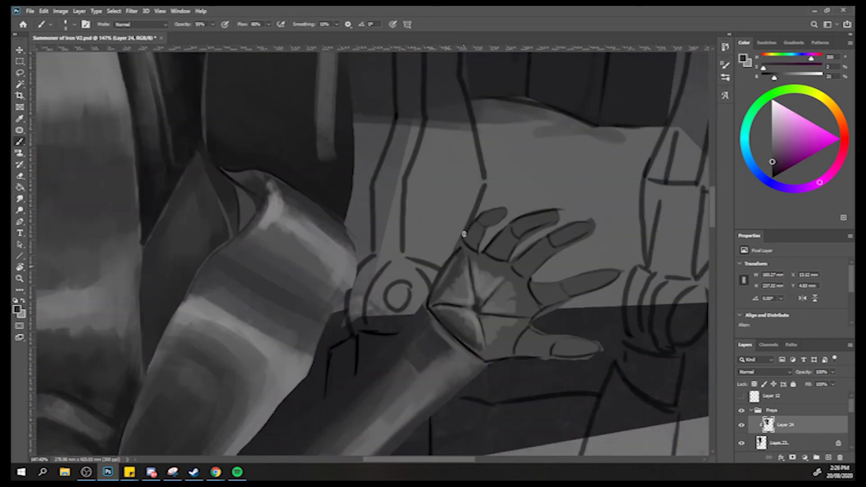
{"action": "left_click", "coordinate": [457, 252], "text": "alt"}
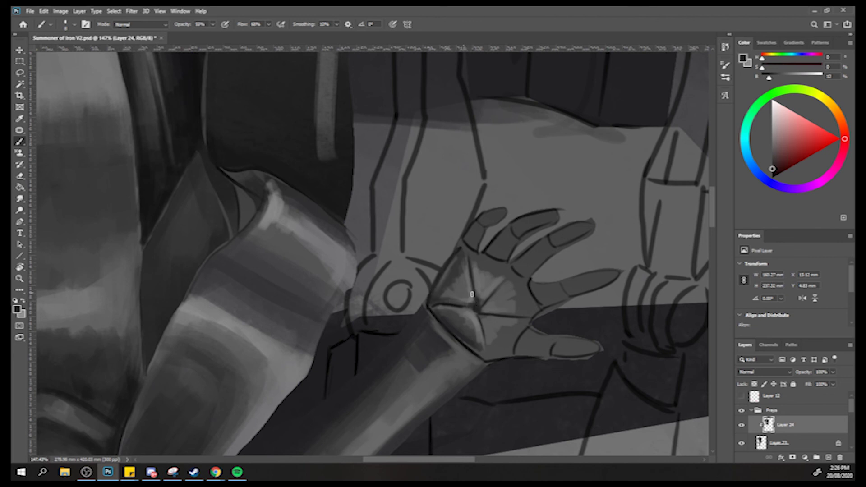
{"action": "left_click", "coordinate": [479, 316], "text": "alt"}
{"action": "left_click_drag", "start_coordinate": [524, 321], "coordinate": [490, 316]}
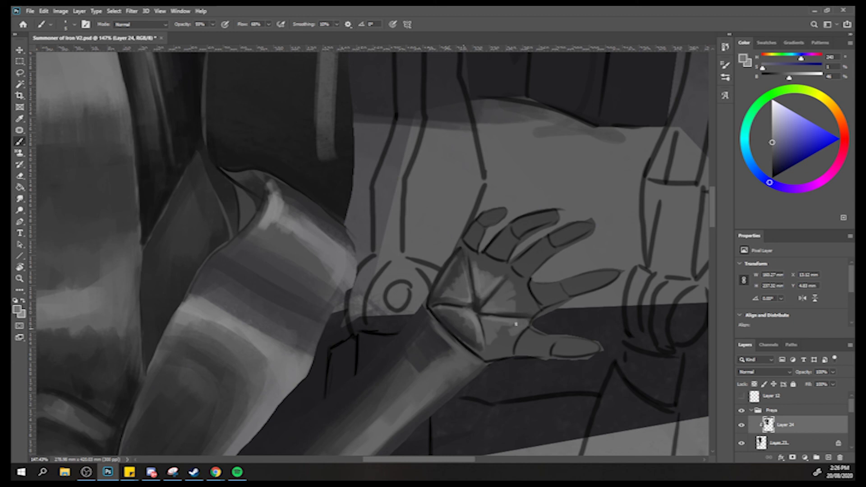
Sample dark and near-black greys and paint darker shading across the lower palm.
{"action": "left_click", "coordinate": [467, 356], "text": "alt"}
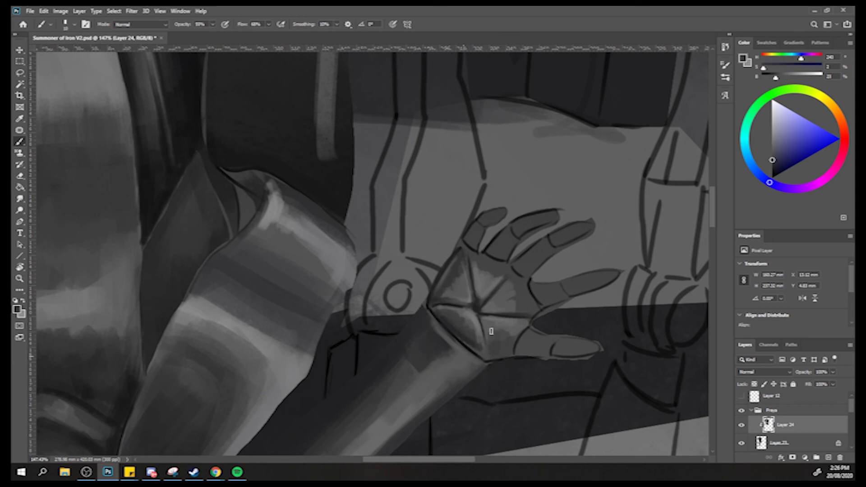
{"action": "left_click", "coordinate": [472, 343], "text": "alt"}
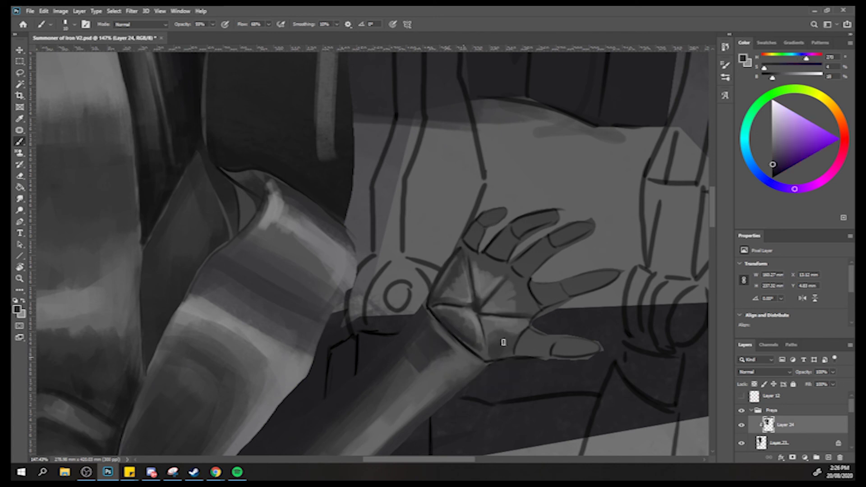
{"action": "left_click", "coordinate": [500, 356], "text": "alt"}
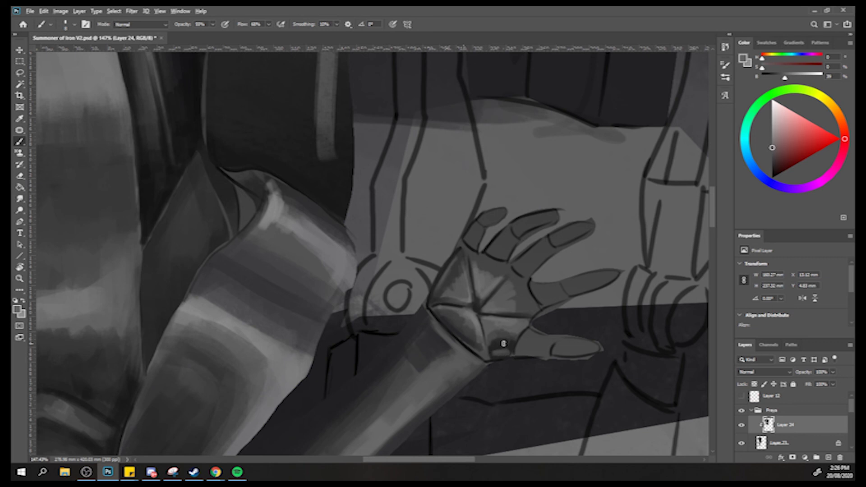
{"action": "left_click", "coordinate": [496, 345], "text": "alt"}
{"action": "left_click_drag", "start_coordinate": [492, 345], "coordinate": [516, 334]}
{"action": "left_click", "coordinate": [519, 330], "text": "alt"}
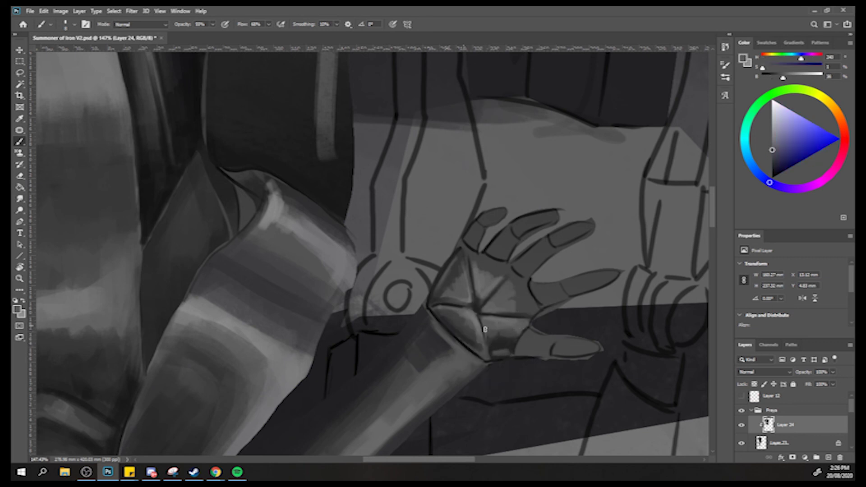
{"action": "left_click", "coordinate": [499, 352], "text": "alt"}
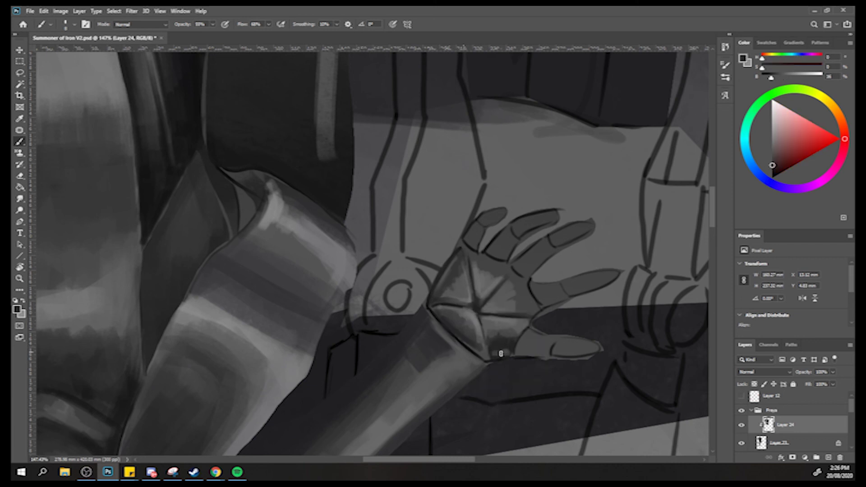
{"action": "left_click", "coordinate": [502, 352], "text": "alt"}
{"action": "left_click", "coordinate": [496, 346], "text": "alt"}
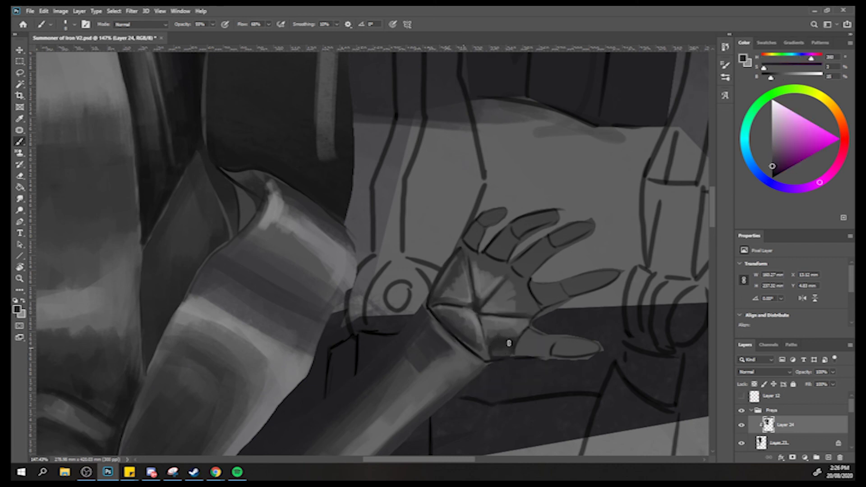
Zoom out from the hand to see more of the figure and mirror the canvas.
{"action": "key", "text": "z"}
{"action": "left_click_drag", "start_coordinate": [509, 341], "coordinate": [444, 281]}
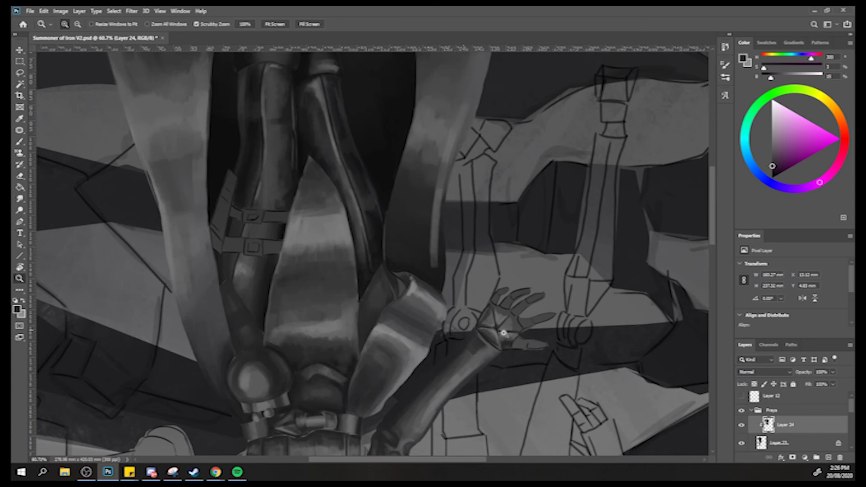
{"action": "left_click_drag", "start_coordinate": [496, 326], "coordinate": [437, 284]}
{"action": "key", "text": "b"}
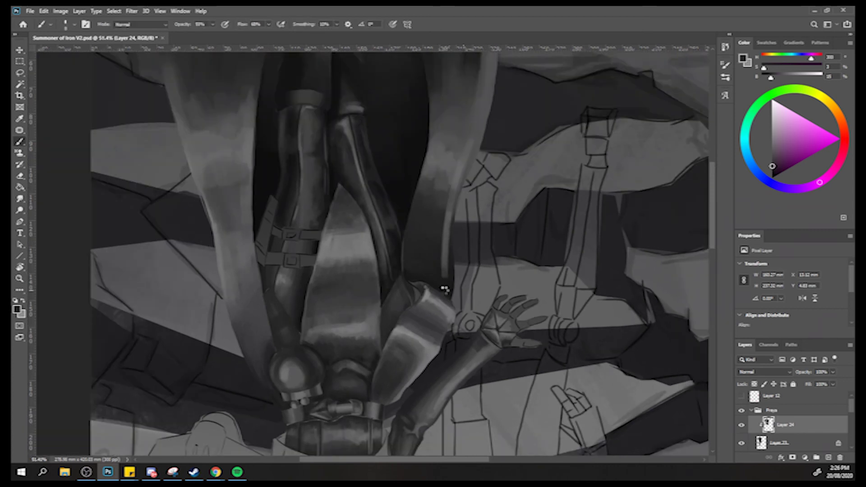
{"action": "key", "text": "ctrl+shift+h"}
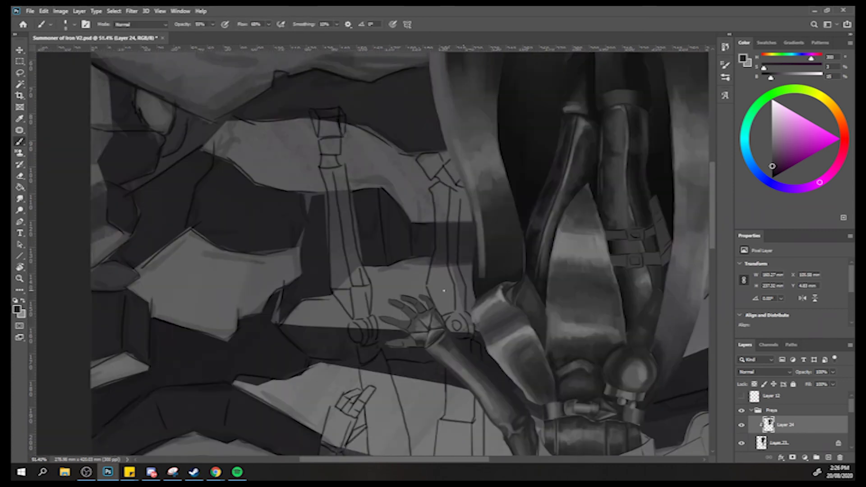
Sample mid to near-black shading greys, flip the canvas back, and zoom out wide.
{"action": "left_click", "coordinate": [414, 330], "text": "alt"}
{"action": "left_click", "coordinate": [412, 327], "text": "alt"}
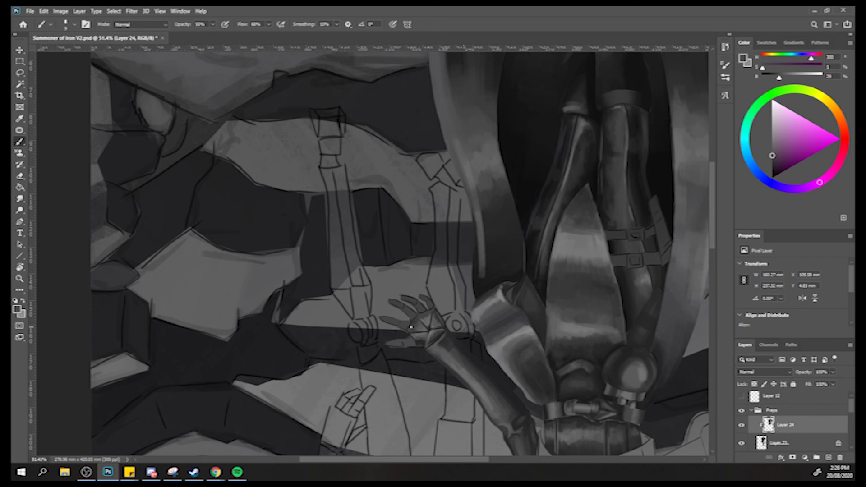
{"action": "left_click", "coordinate": [425, 312], "text": "alt"}
{"action": "left_click", "coordinate": [428, 312], "text": "alt"}
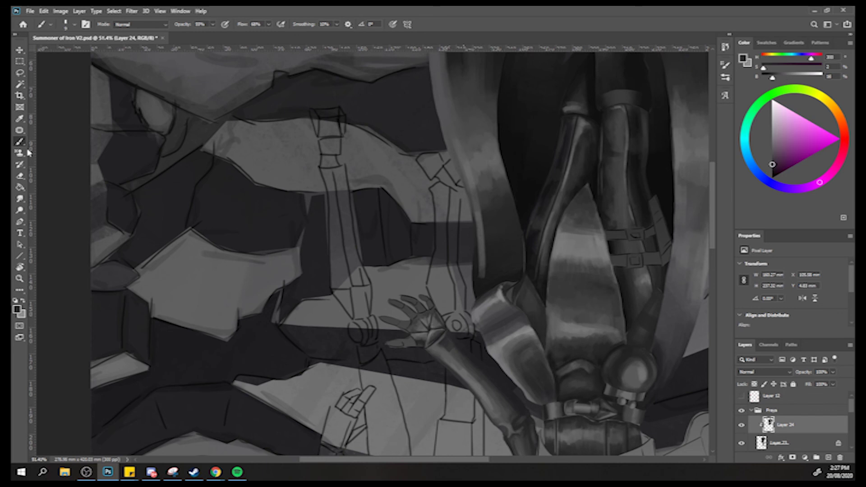
{"action": "key", "text": "ctrl+shift+h"}
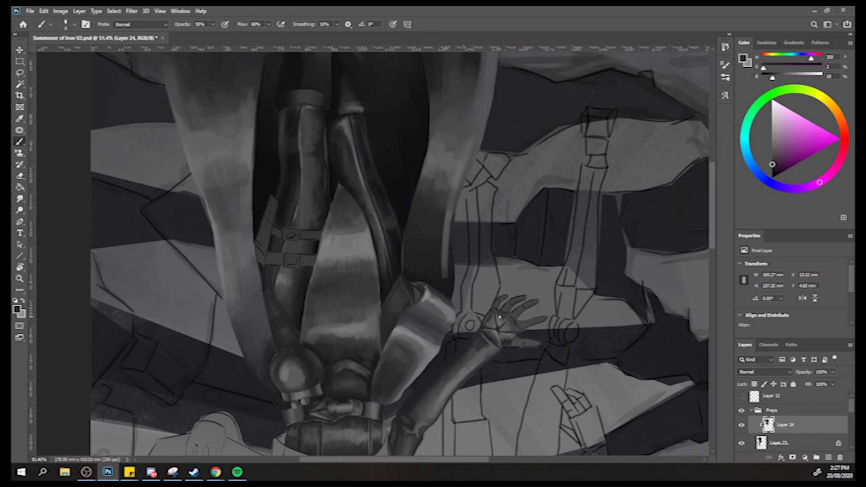
{"action": "key", "text": "ctrl+space"}
{"action": "left_click_drag", "start_coordinate": [520, 305], "coordinate": [478, 272]}
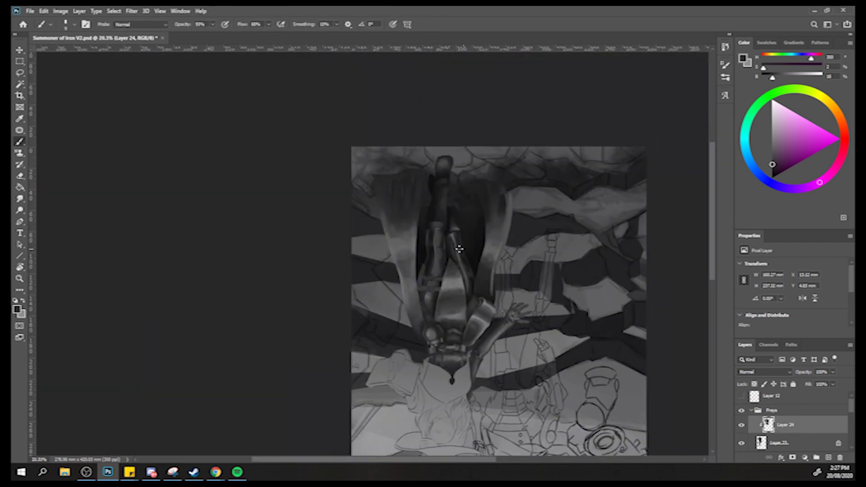
Flip the painting upright, zoom out to fit, then zoom in on the belt and thigh straps.
{"action": "key", "text": "ctrl+shift+v"}
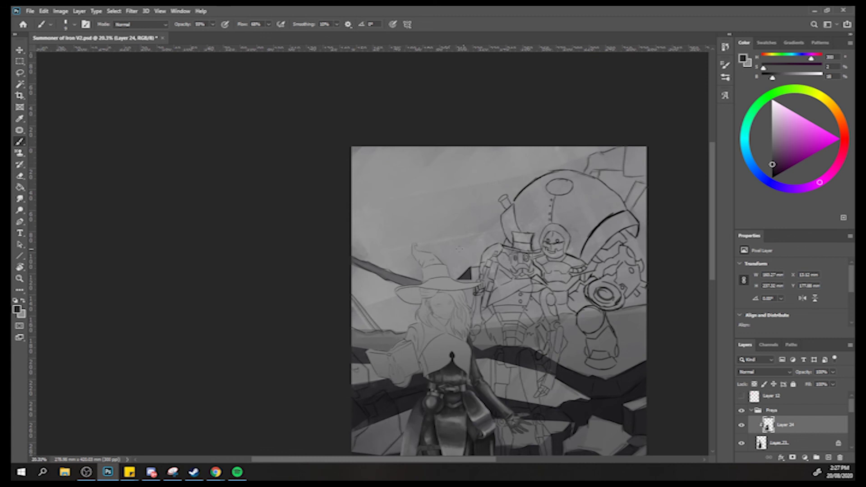
{"action": "left_click_drag", "start_coordinate": [459, 249], "coordinate": [384, 320]}
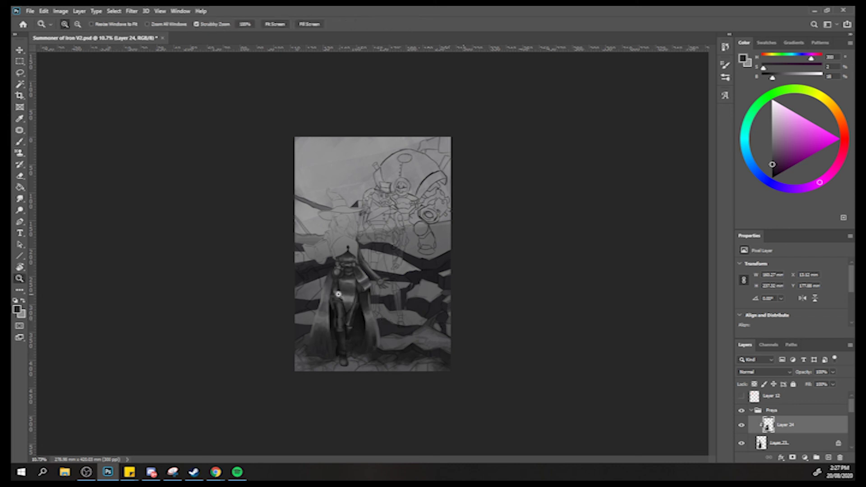
{"action": "left_click_drag", "start_coordinate": [343, 295], "coordinate": [410, 275]}
{"action": "left_click", "coordinate": [20, 73]}
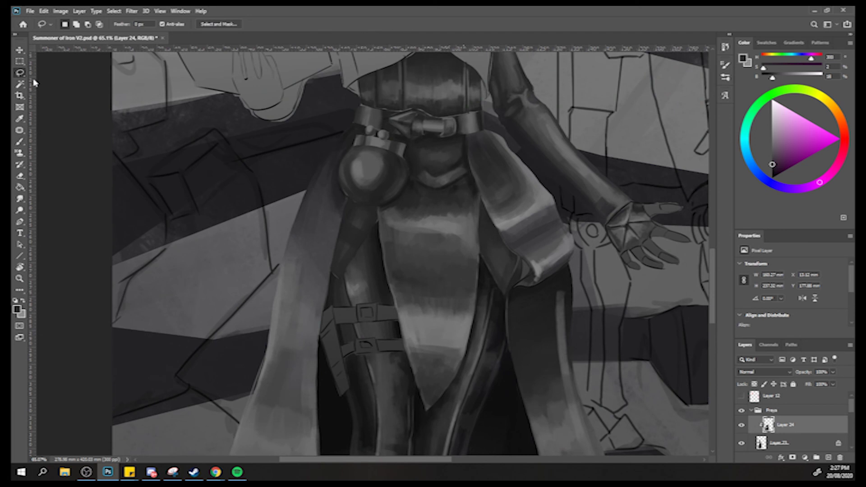
Lasso the two upper thigh-strap buckle pieces and shade them with sampled dark and light greys.
{"action": "mouse_move", "coordinate": [350, 310]}
{"action": "left_mouse_down"}
{"action": "mouse_move", "coordinate": [357, 308]}
{"action": "mouse_move", "coordinate": [357, 321]}
{"action": "mouse_move", "coordinate": [339, 328]}
{"action": "mouse_move", "coordinate": [335, 310]}
{"action": "mouse_move", "coordinate": [401, 315]}
{"action": "mouse_move", "coordinate": [404, 327]}
{"action": "mouse_move", "coordinate": [384, 327]}
{"action": "mouse_move", "coordinate": [379, 306]}
{"action": "left_mouse_up"}
{"action": "key", "text": "shift"}
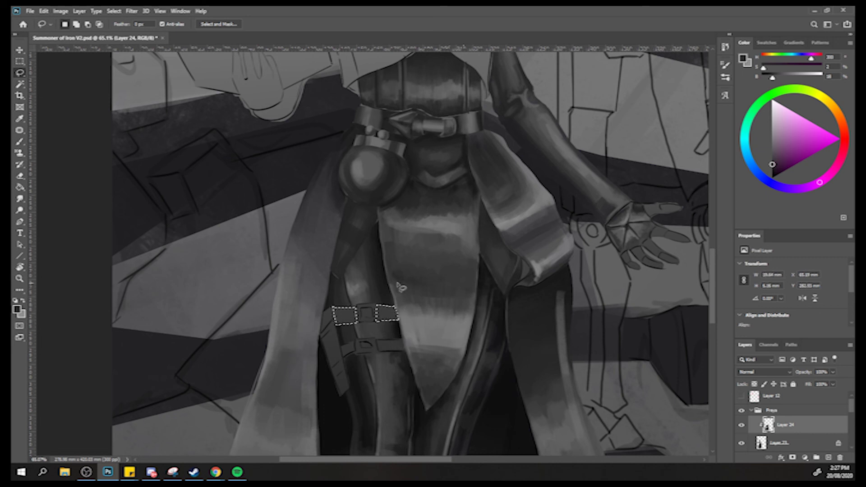
{"action": "key", "text": "b"}
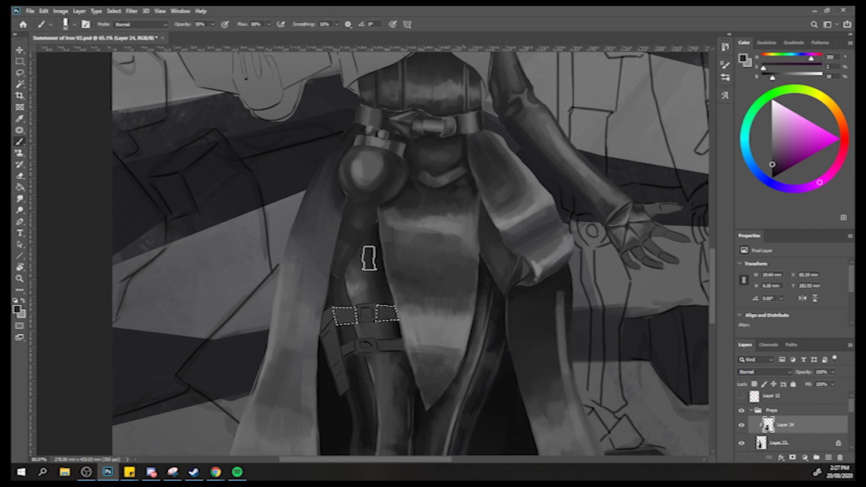
{"action": "left_click", "coordinate": [426, 329], "text": "alt"}
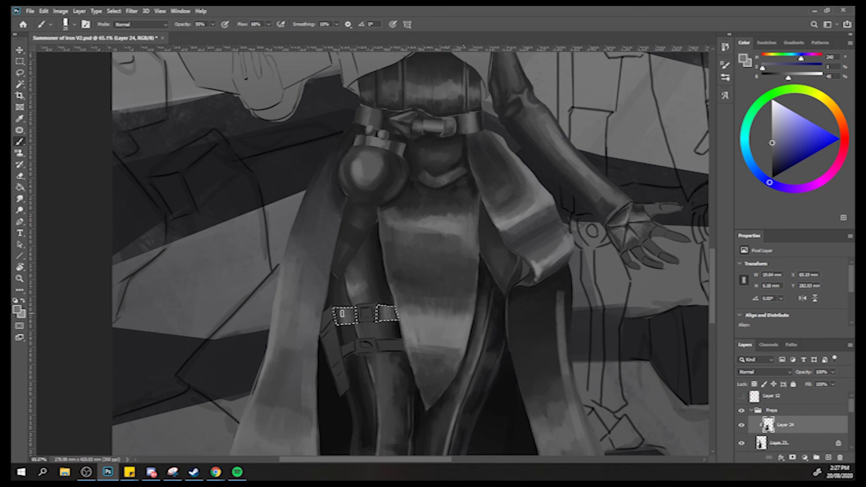
{"action": "left_click", "coordinate": [344, 336], "text": "alt"}
{"action": "left_click", "coordinate": [384, 301], "text": "alt"}
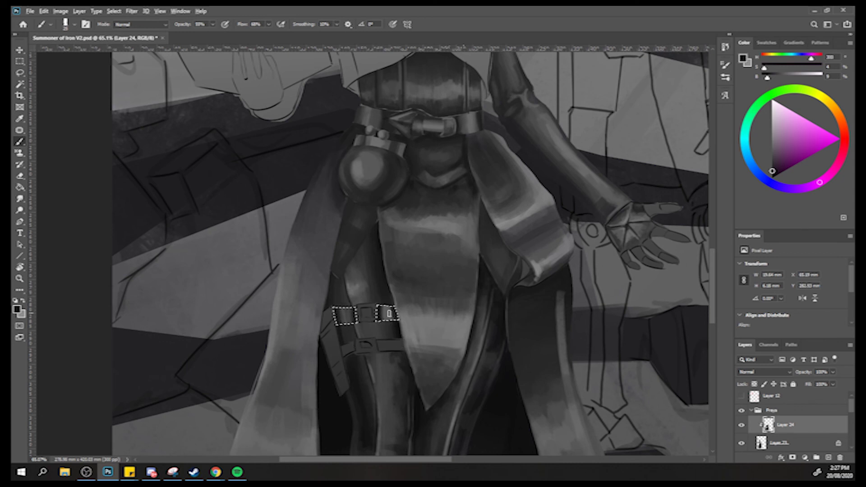
{"action": "left_click", "coordinate": [386, 313], "text": "alt"}
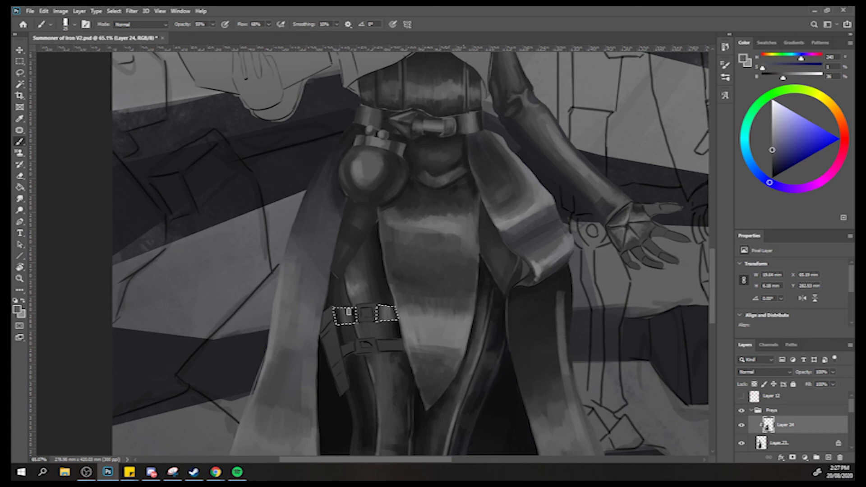
{"action": "left_click", "coordinate": [386, 300], "text": "alt"}
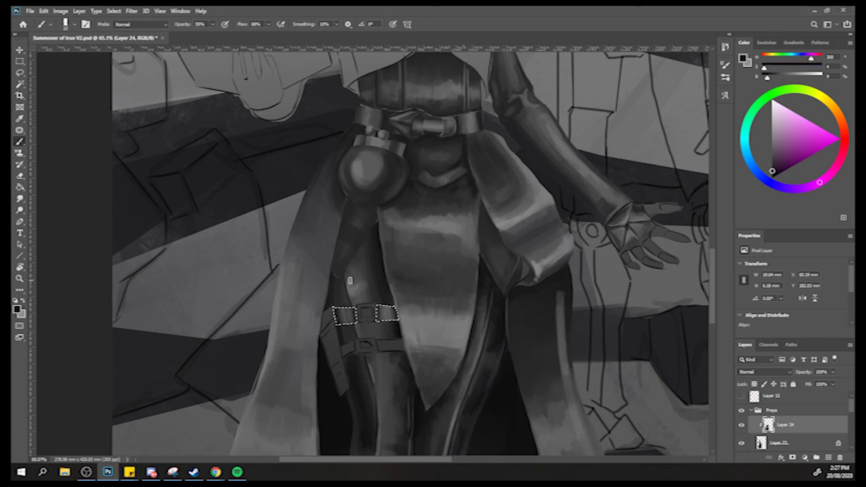
Deselect the finished buckles and start lassoing a buckle on the lower strap.
{"action": "key", "text": "l"}
{"action": "key", "text": "Delete"}
{"action": "key", "text": "ctrl+d"}
{"action": "left_click_drag", "start_coordinate": [356, 340], "coordinate": [342, 347]}
{"action": "key", "text": "shift"}
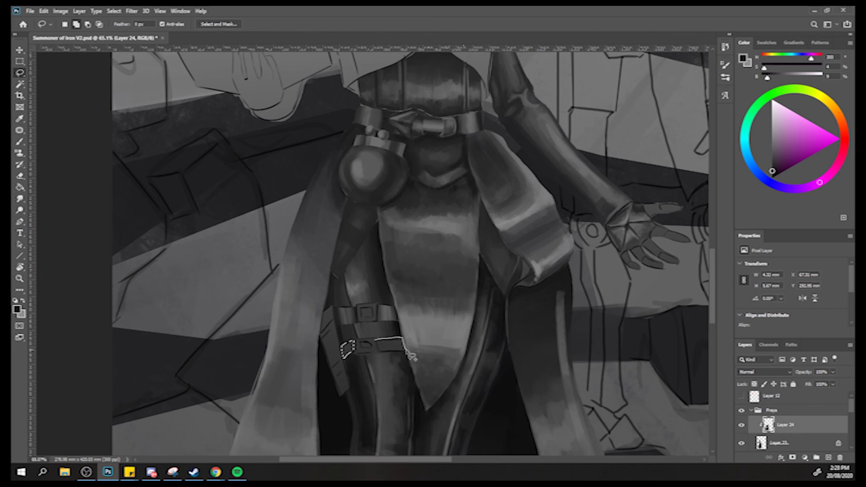
Add the right rectangle of the lower strap buckle to the selection, redoing the first attempt.
{"action": "left_click_drag", "start_coordinate": [381, 356], "coordinate": [380, 344]}
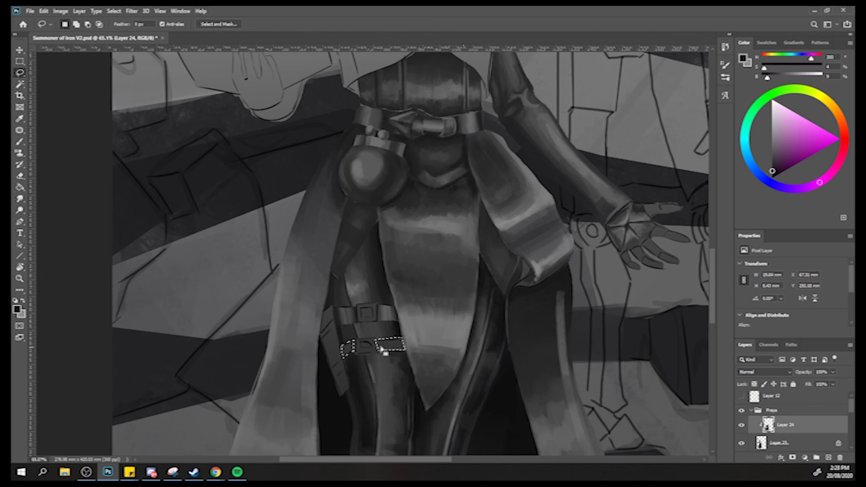
{"action": "key", "text": "ctrl+z"}
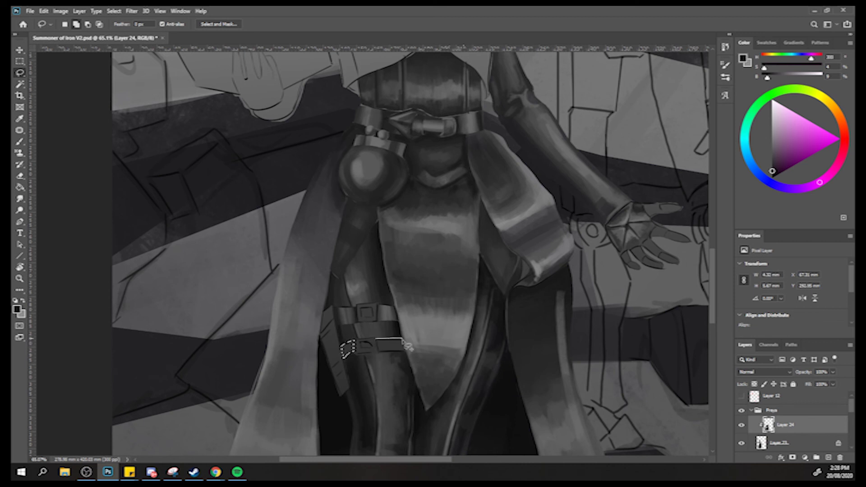
{"action": "mouse_move", "coordinate": [386, 358]}
{"action": "left_mouse_down"}
{"action": "mouse_move", "coordinate": [377, 350]}
{"action": "mouse_move", "coordinate": [385, 348]}
{"action": "left_mouse_up"}
Sample dark bluish, shadow and lighter cloth greys to shade the lower strap buckle.
{"action": "key", "text": "b"}
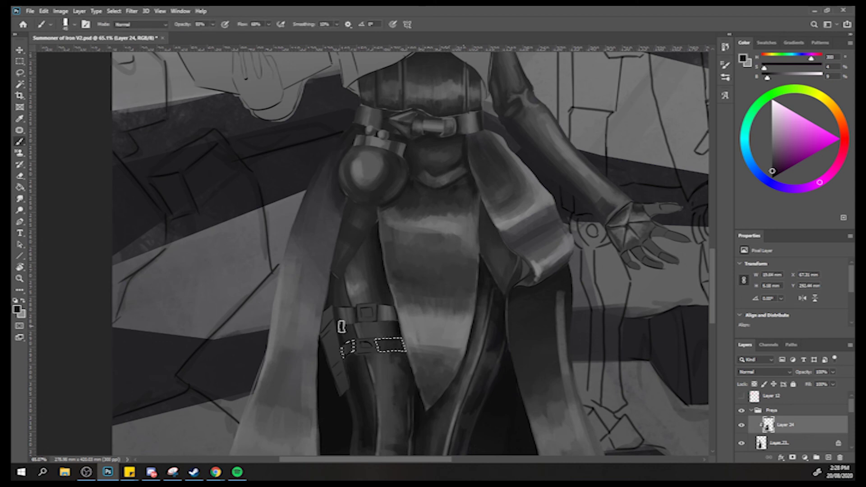
{"action": "left_click", "coordinate": [387, 311], "text": "alt"}
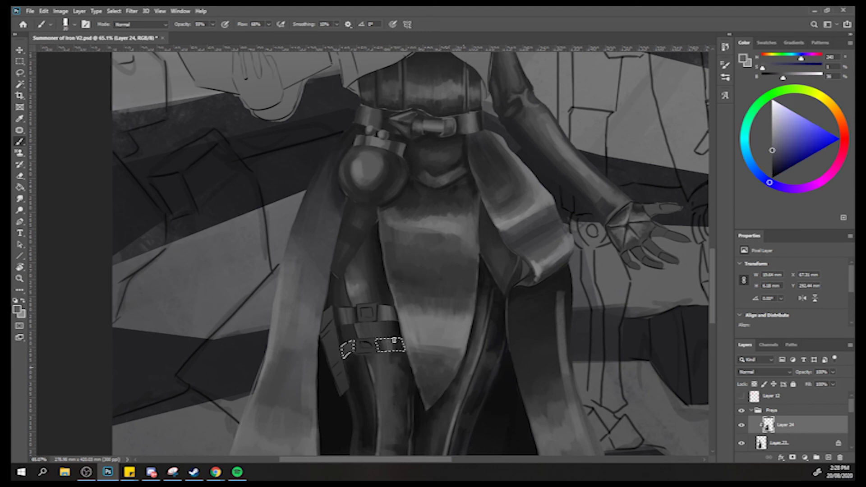
{"action": "left_click", "coordinate": [397, 336], "text": "alt"}
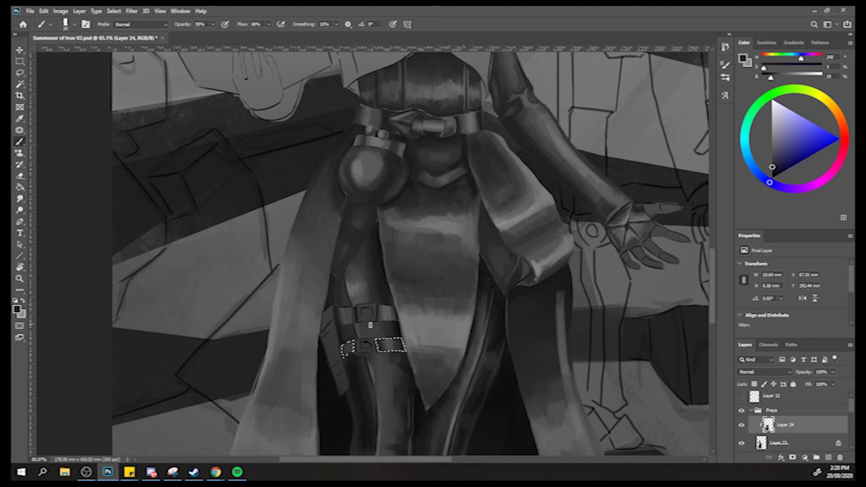
{"action": "left_click", "coordinate": [420, 325], "text": "alt"}
{"action": "left_click", "coordinate": [356, 343], "text": "alt"}
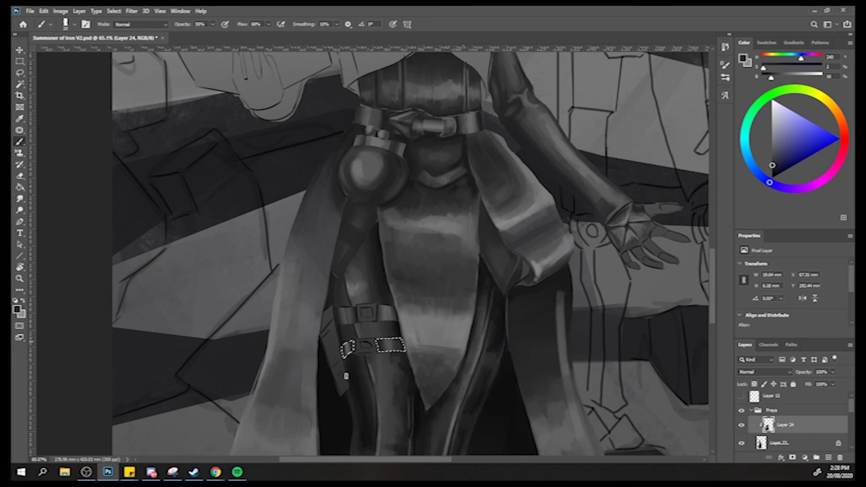
{"action": "left_click", "coordinate": [313, 306], "text": "alt"}
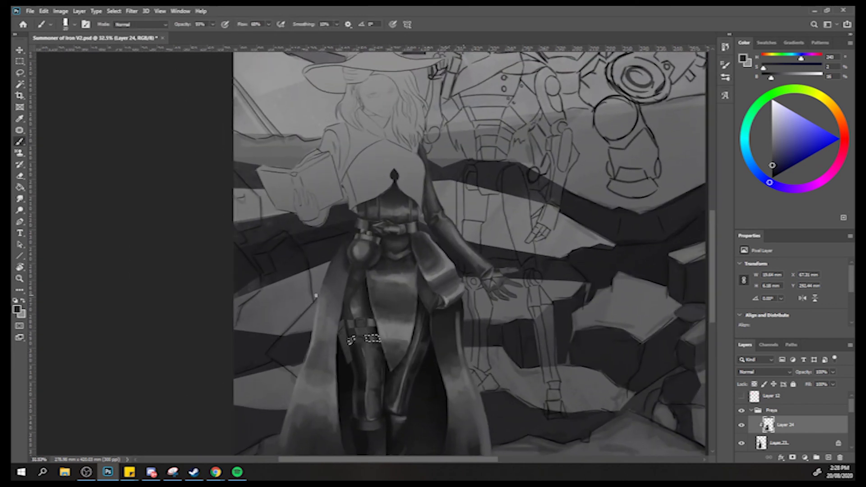
Deselect, mirror the canvas, and zoom in close on the strap buckles.
{"action": "key", "text": "ctrl+d"}
{"action": "key", "text": "ctrl+shift+h"}
{"action": "key", "text": "z"}
{"action": "left_click_drag", "start_coordinate": [573, 333], "coordinate": [633, 323]}
{"action": "key", "text": "b"}
Lighten the buckles' edges, darken the upper interior near-black, then repaint interiors lighter grey.
{"action": "left_click", "coordinate": [611, 260], "text": "alt"}
{"action": "mouse_move", "coordinate": [579, 291]}
{"action": "left_mouse_down"}
{"action": "mouse_move", "coordinate": [576, 311]}
{"action": "mouse_move", "coordinate": [578, 287]}
{"action": "mouse_move", "coordinate": [578, 309]}
{"action": "mouse_move", "coordinate": [604, 311]}
{"action": "mouse_move", "coordinate": [589, 311]}
{"action": "mouse_move", "coordinate": [591, 284]}
{"action": "mouse_move", "coordinate": [596, 287]}
{"action": "left_mouse_up"}
{"action": "mouse_move", "coordinate": [578, 340]}
{"action": "left_mouse_down"}
{"action": "mouse_move", "coordinate": [578, 360]}
{"action": "mouse_move", "coordinate": [580, 341]}
{"action": "mouse_move", "coordinate": [596, 361]}
{"action": "mouse_move", "coordinate": [606, 344]}
{"action": "mouse_move", "coordinate": [604, 355]}
{"action": "mouse_move", "coordinate": [585, 342]}
{"action": "mouse_move", "coordinate": [600, 342]}
{"action": "mouse_move", "coordinate": [585, 349]}
{"action": "mouse_move", "coordinate": [597, 352]}
{"action": "left_mouse_up"}
{"action": "left_click", "coordinate": [600, 328], "text": "alt"}
{"action": "mouse_move", "coordinate": [589, 292]}
{"action": "left_mouse_down"}
{"action": "mouse_move", "coordinate": [595, 297]}
{"action": "mouse_move", "coordinate": [588, 293]}
{"action": "mouse_move", "coordinate": [587, 305]}
{"action": "left_mouse_up"}
{"action": "left_click", "coordinate": [624, 323], "text": "alt"}
{"action": "left_click_drag", "start_coordinate": [589, 347], "coordinate": [591, 351]}
Zoom out to view the whole artwork and save the painting.
{"action": "left_click_drag", "start_coordinate": [579, 316], "coordinate": [537, 252]}
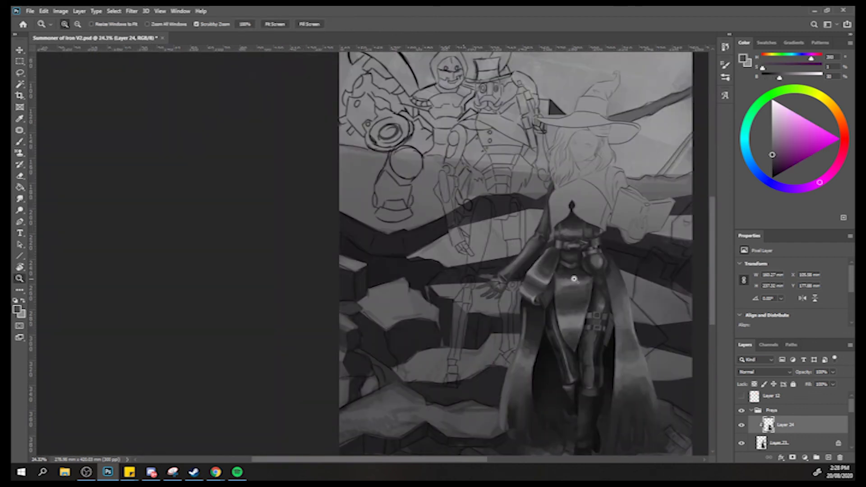
{"action": "left_click_drag", "start_coordinate": [574, 280], "coordinate": [511, 220]}
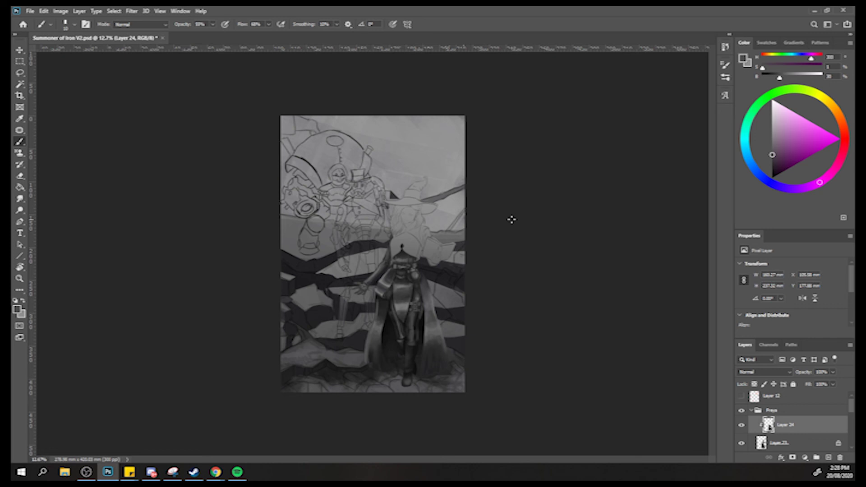
{"action": "key", "text": "ctrl+space"}
{"action": "left_click_drag", "start_coordinate": [407, 265], "coordinate": [444, 280]}
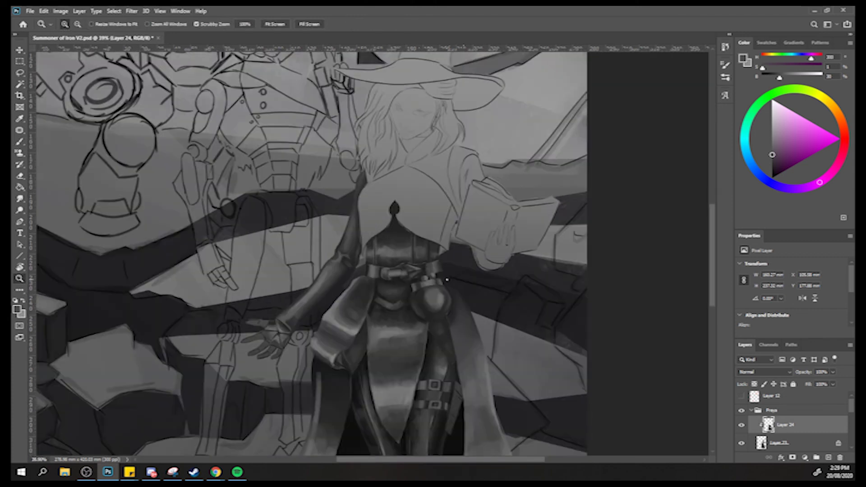
{"action": "key", "text": "ctrl+space"}
{"action": "left_click_drag", "start_coordinate": [445, 383], "coordinate": [348, 288]}
{"action": "key", "text": "ctrl+space"}
{"action": "left_click_drag", "start_coordinate": [391, 305], "coordinate": [361, 288]}
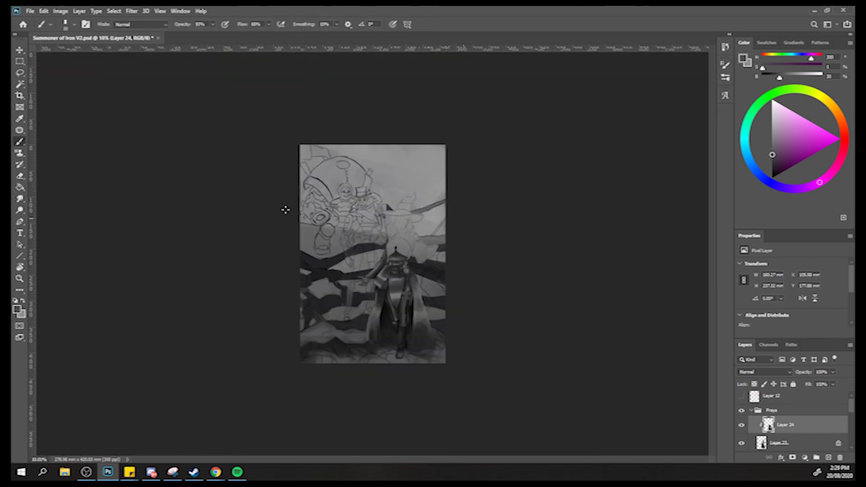
{"action": "left_click", "coordinate": [31, 12]}
{"action": "left_click", "coordinate": [45, 110]}
Zoom and pan back in to frame the witch's legs and thigh straps.
{"action": "key", "text": "z"}
{"action": "left_click_drag", "start_coordinate": [356, 284], "coordinate": [414, 259]}
{"action": "key", "text": "b"}
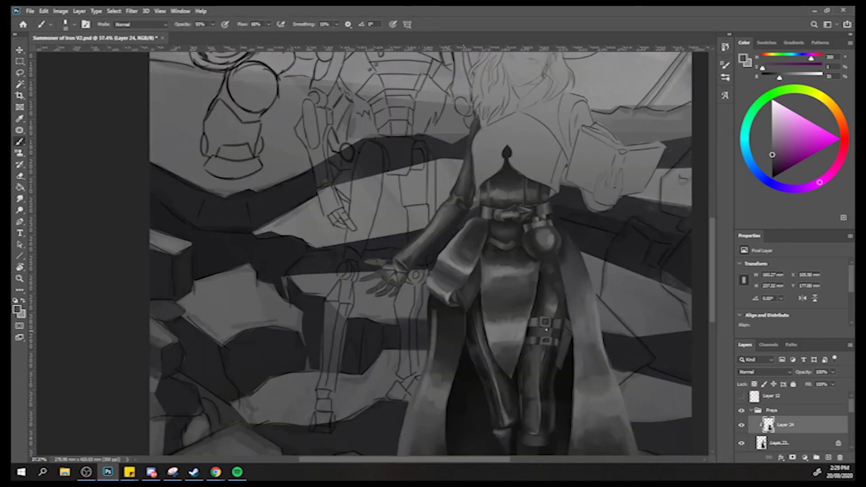
{"action": "mouse_move", "coordinate": [563, 331]}
{"action": "left_mouse_down"}
{"action": "mouse_move", "coordinate": [597, 357]}
{"action": "mouse_move", "coordinate": [422, 287]}
{"action": "left_mouse_up"}
{"action": "key", "text": "z"}
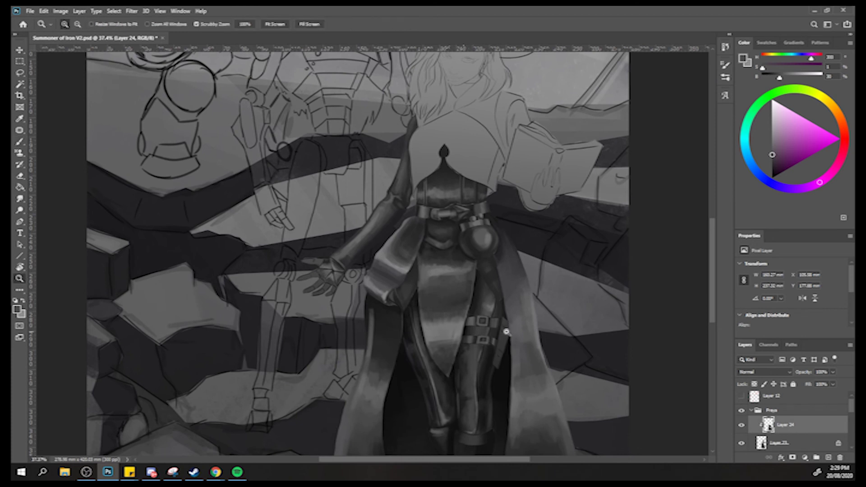
{"action": "left_click_drag", "start_coordinate": [506, 331], "coordinate": [548, 301]}
{"action": "key", "text": "b"}
{"action": "key", "text": "z"}
{"action": "left_click_drag", "start_coordinate": [510, 340], "coordinate": [425, 271]}
Draw a Lasso selection around the narrow holster beside the thigh straps.
{"action": "key", "text": "l"}
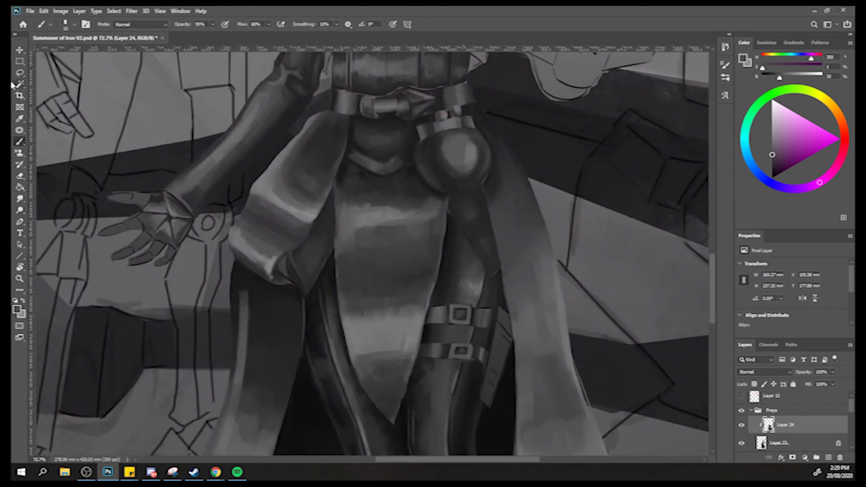
{"action": "mouse_move", "coordinate": [497, 305]}
{"action": "left_mouse_down"}
{"action": "mouse_move", "coordinate": [481, 401]}
{"action": "mouse_move", "coordinate": [491, 404]}
{"action": "left_mouse_up"}
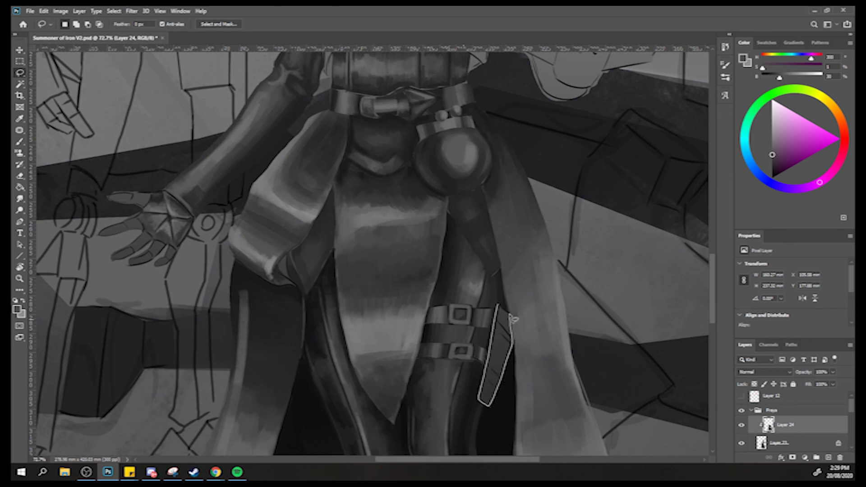
{"action": "left_click_drag", "start_coordinate": [508, 312], "coordinate": [502, 306]}
Sample near-black, dark and mid greys and brush them down the holster inside the selection.
{"action": "key", "text": "b"}
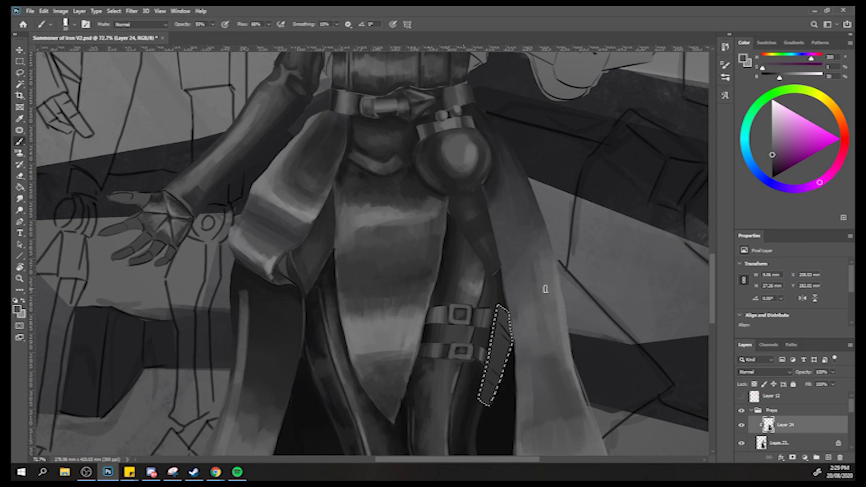
{"action": "left_click", "coordinate": [531, 341], "text": "alt"}
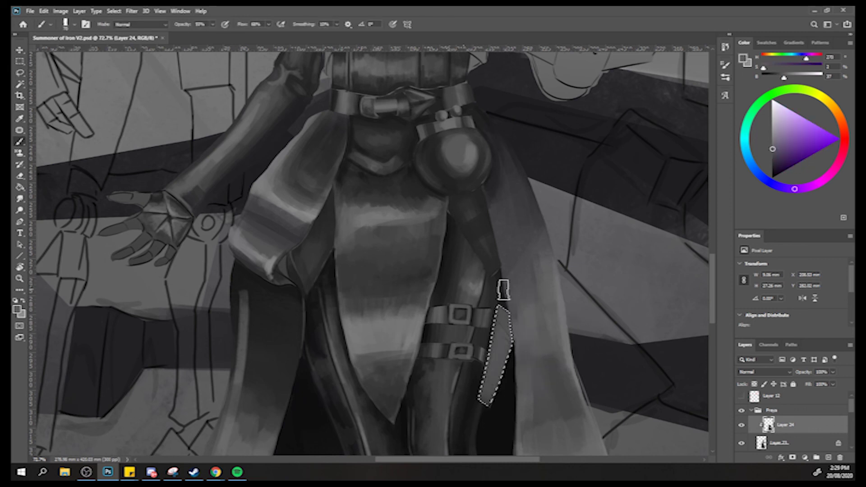
{"action": "left_click", "coordinate": [485, 438], "text": "alt"}
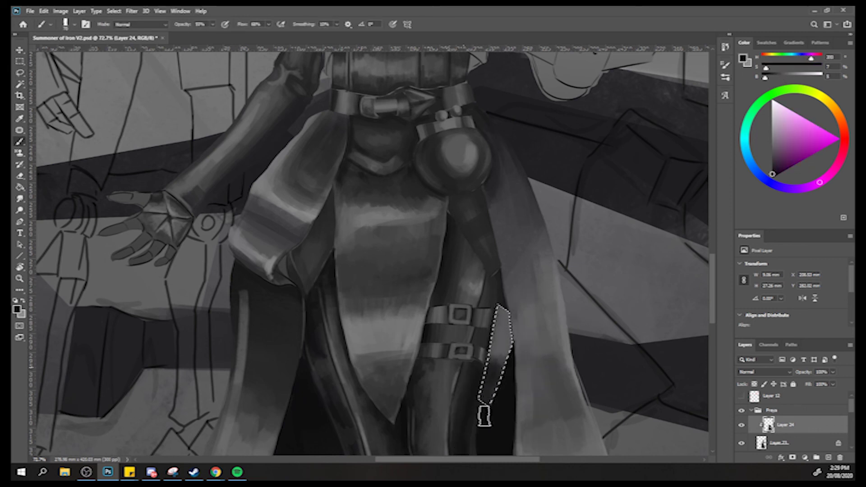
{"action": "left_click", "coordinate": [503, 333], "text": "alt"}
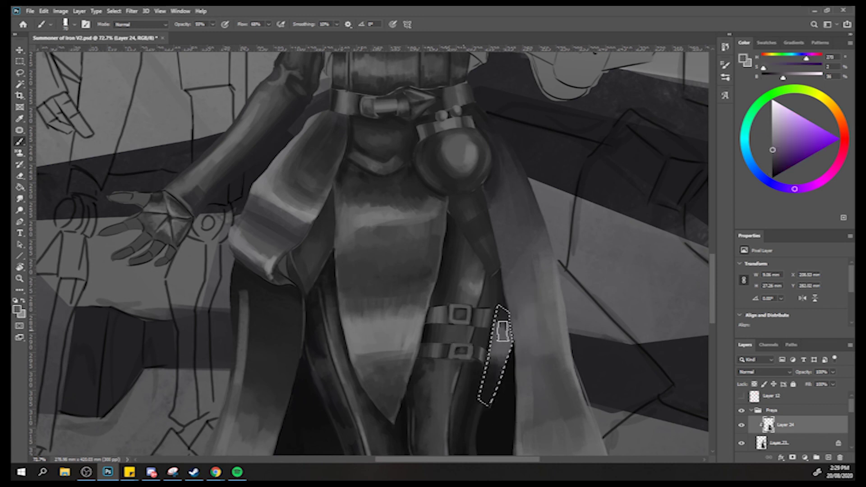
{"action": "left_click", "coordinate": [496, 353], "text": "alt"}
{"action": "left_click_drag", "start_coordinate": [496, 357], "coordinate": [490, 393]}
{"action": "left_click", "coordinate": [489, 395], "text": "alt"}
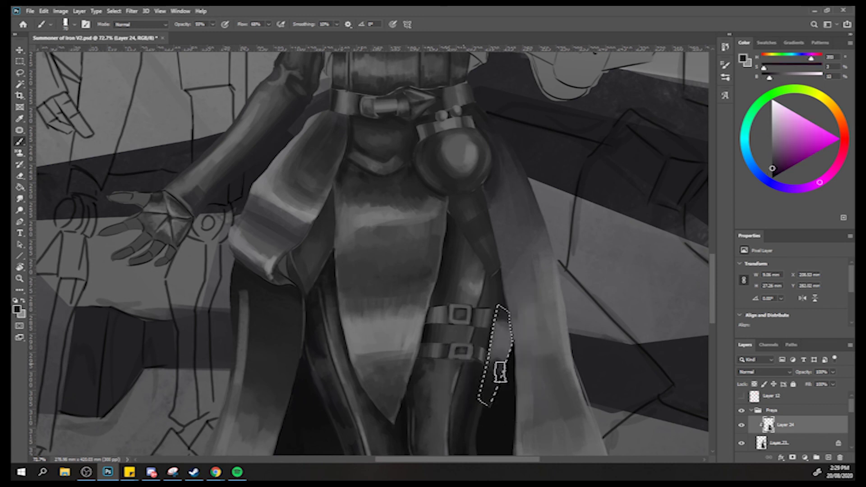
{"action": "left_click", "coordinate": [500, 362], "text": "alt"}
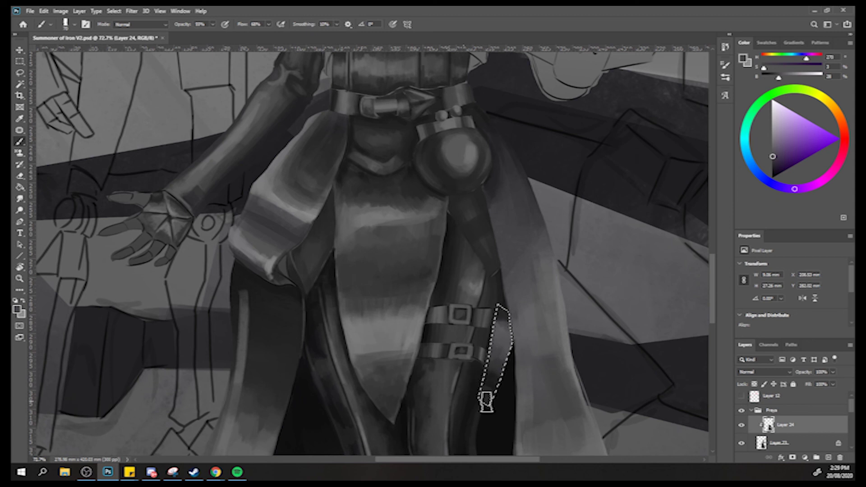
{"action": "left_click", "coordinate": [491, 376], "text": "alt"}
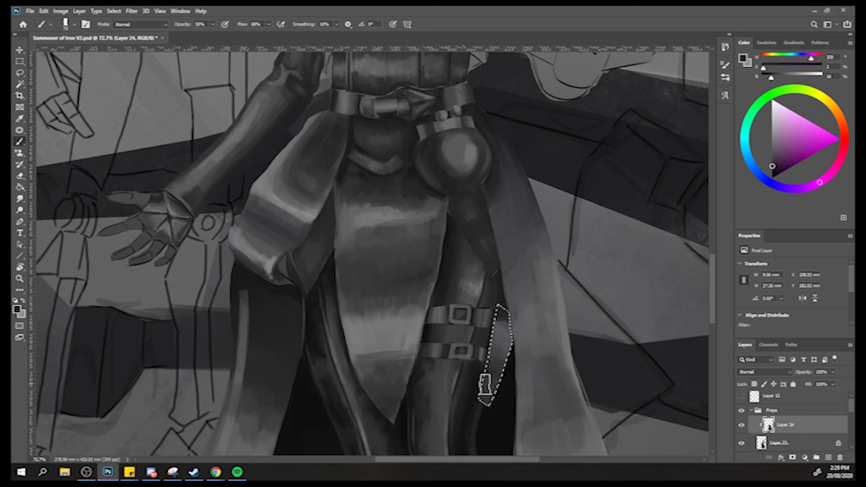
{"action": "left_click", "coordinate": [488, 381], "text": "alt"}
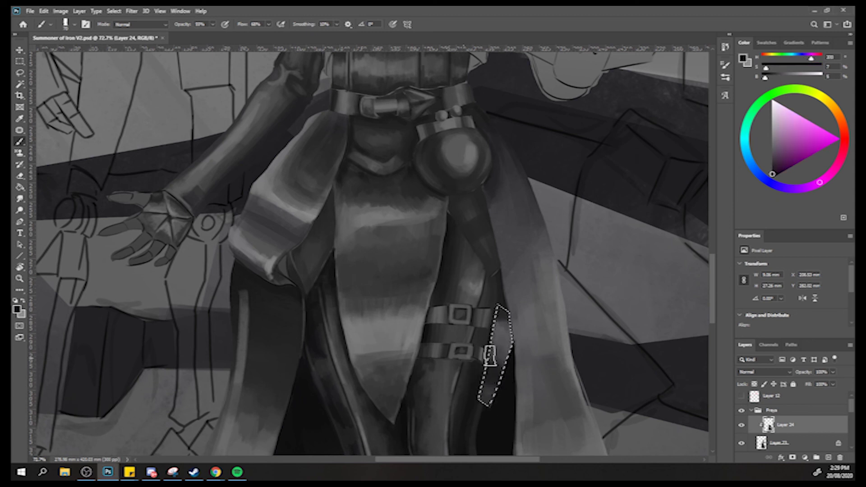
{"action": "left_click", "coordinate": [502, 334], "text": "alt"}
{"action": "left_click", "coordinate": [499, 366], "text": "alt"}
Zoom out to the whole figure and sample further darker, lighter and blue-grey tones from the holster.
{"action": "key", "text": "z"}
{"action": "mouse_move", "coordinate": [454, 313]}
{"action": "left_mouse_down"}
{"action": "mouse_move", "coordinate": [429, 287]}
{"action": "mouse_move", "coordinate": [449, 319]}
{"action": "mouse_move", "coordinate": [431, 317]}
{"action": "mouse_move", "coordinate": [473, 315]}
{"action": "left_mouse_up"}
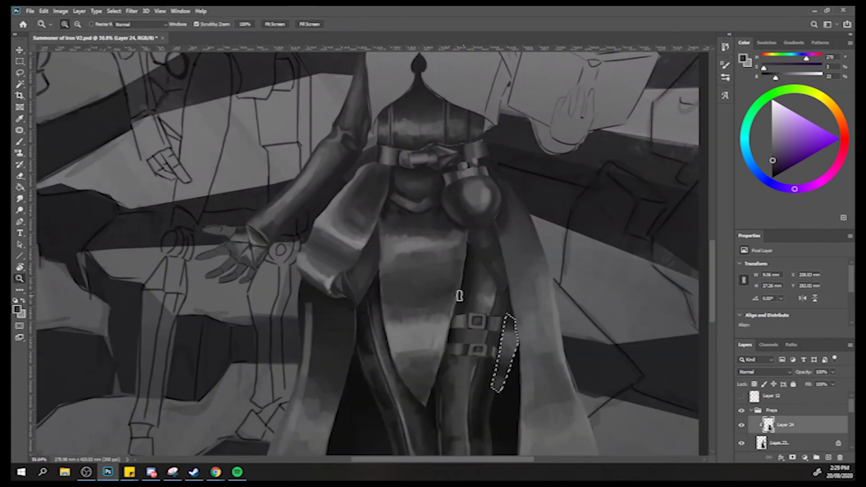
{"action": "key", "text": "b"}
{"action": "left_click", "coordinate": [512, 377], "text": "alt"}
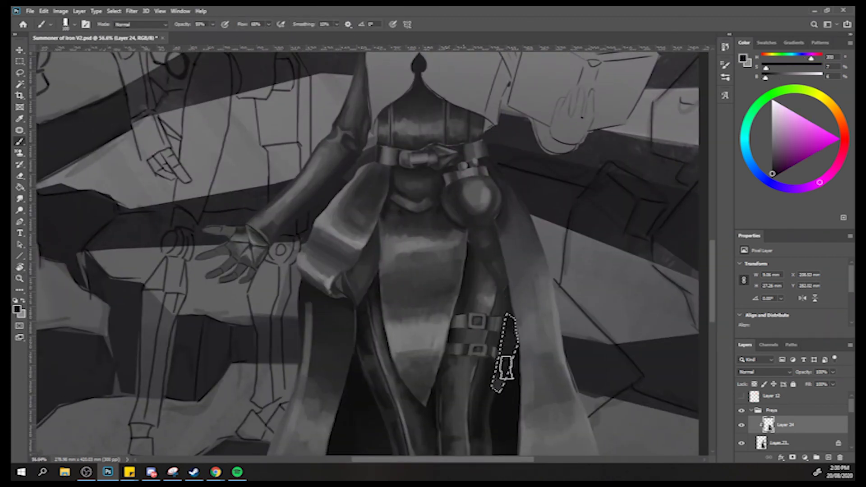
{"action": "left_click", "coordinate": [500, 379], "text": "alt"}
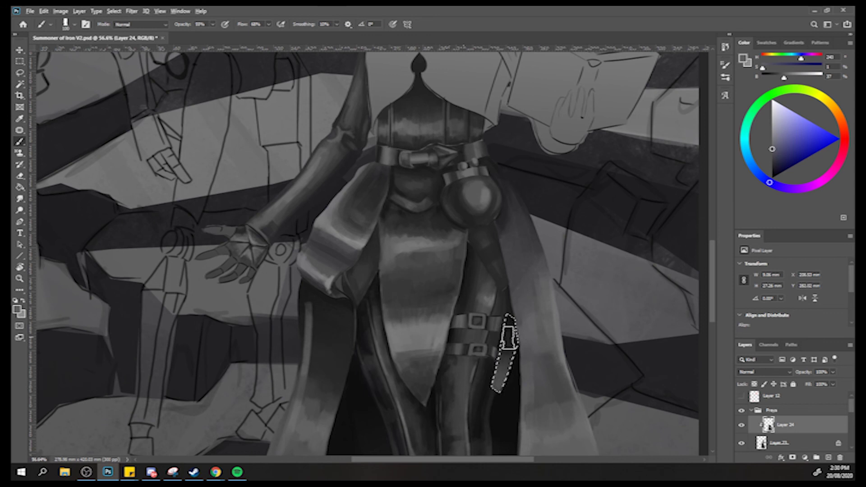
{"action": "left_click", "coordinate": [506, 345], "text": "alt"}
{"action": "left_click", "coordinate": [501, 375], "text": "alt"}
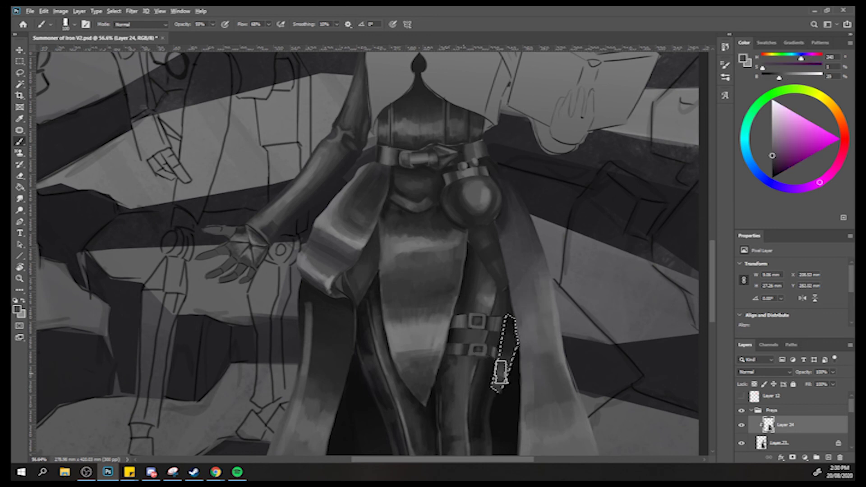
{"action": "left_click_drag", "start_coordinate": [492, 348], "coordinate": [410, 274]}
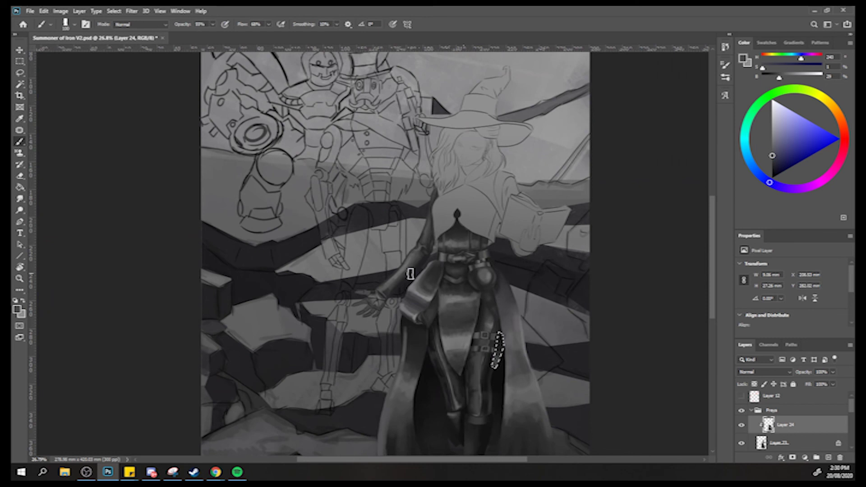
Mirror the canvas, sample a dark grey and brush lighter strokes over the index, middle and ring fingertips.
{"action": "key", "text": "ctrl+shift+h"}
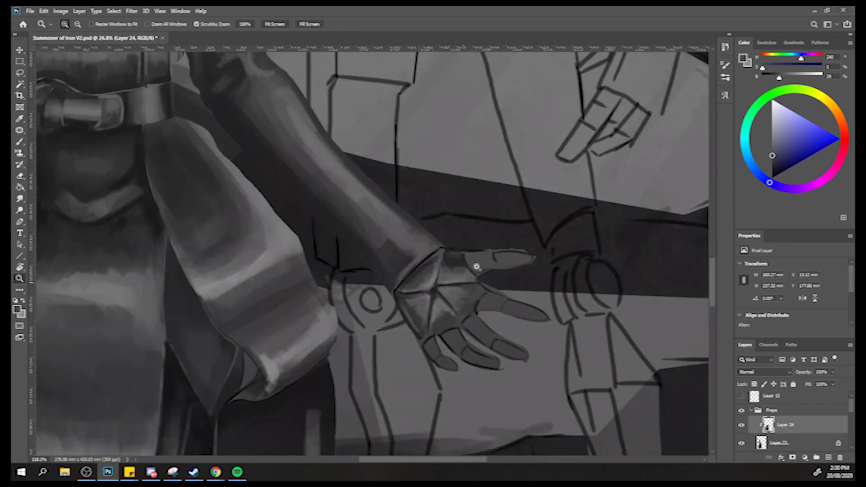
{"action": "left_click_drag", "start_coordinate": [404, 301], "coordinate": [474, 261]}
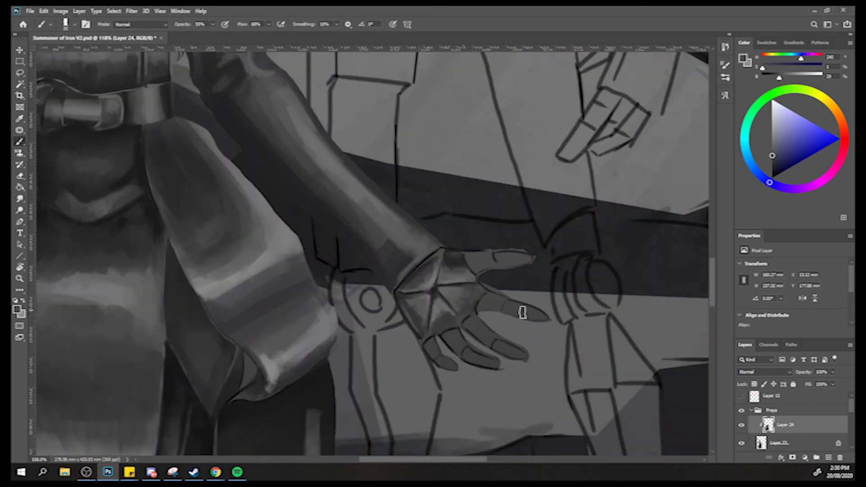
{"action": "left_click", "coordinate": [502, 296], "text": "alt"}
{"action": "mouse_move", "coordinate": [511, 316]}
{"action": "left_mouse_down"}
{"action": "mouse_move", "coordinate": [528, 324]}
{"action": "mouse_move", "coordinate": [547, 300]}
{"action": "mouse_move", "coordinate": [525, 291]}
{"action": "mouse_move", "coordinate": [513, 303]}
{"action": "left_mouse_up"}
{"action": "key", "text": "bracketright"}
{"action": "key", "text": "bracketright"}
{"action": "key", "text": "bracketright"}
{"action": "mouse_move", "coordinate": [520, 361]}
{"action": "left_mouse_down"}
{"action": "mouse_move", "coordinate": [503, 344]}
{"action": "mouse_move", "coordinate": [476, 366]}
{"action": "mouse_move", "coordinate": [493, 361]}
{"action": "left_mouse_up"}
{"action": "key", "text": "bracketleft"}
{"action": "key", "text": "bracketleft"}
{"action": "key", "text": "bracketleft"}
{"action": "key", "text": "bracketleft"}
{"action": "key", "text": "bracketleft"}
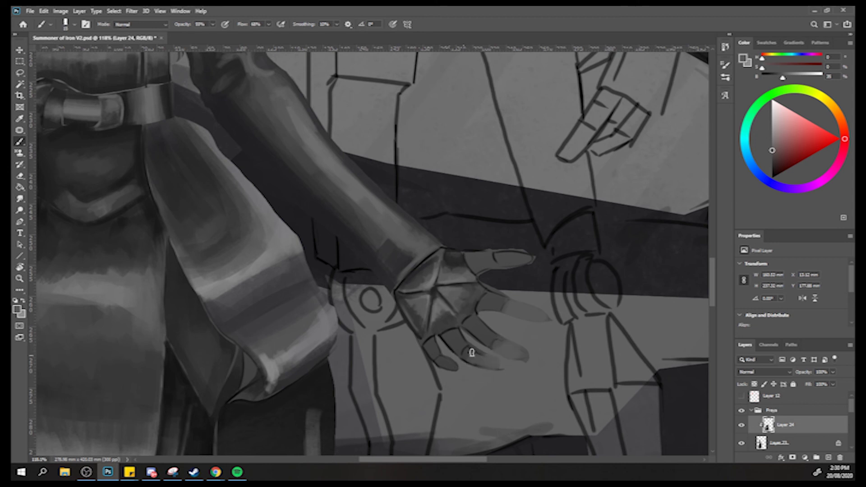